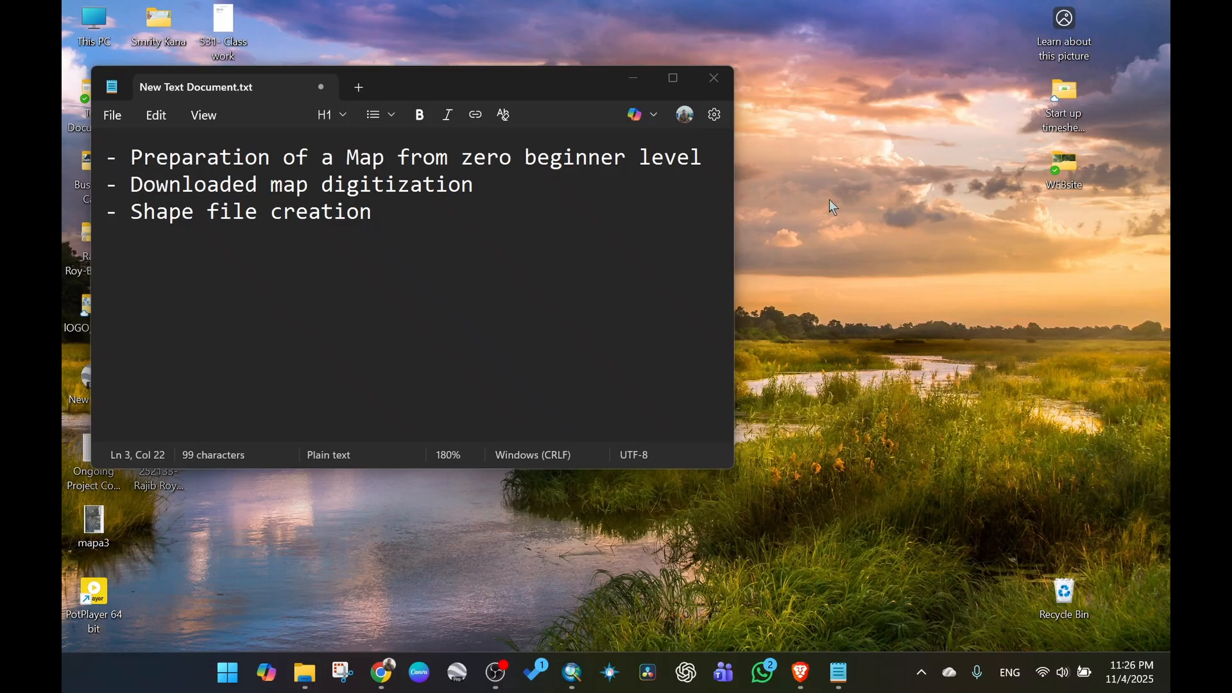
right_click(806, 199)
left_click(895, 279)
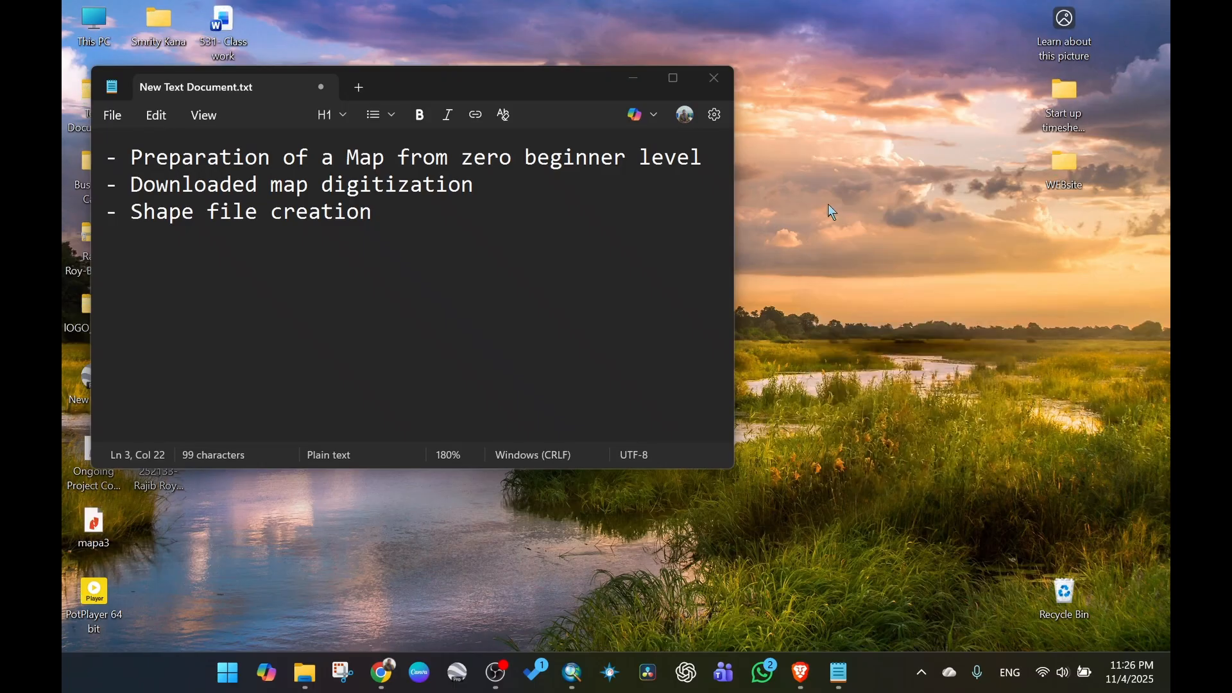
right_click(828, 204)
left_click(922, 279)
right_click(829, 204)
left_click(907, 274)
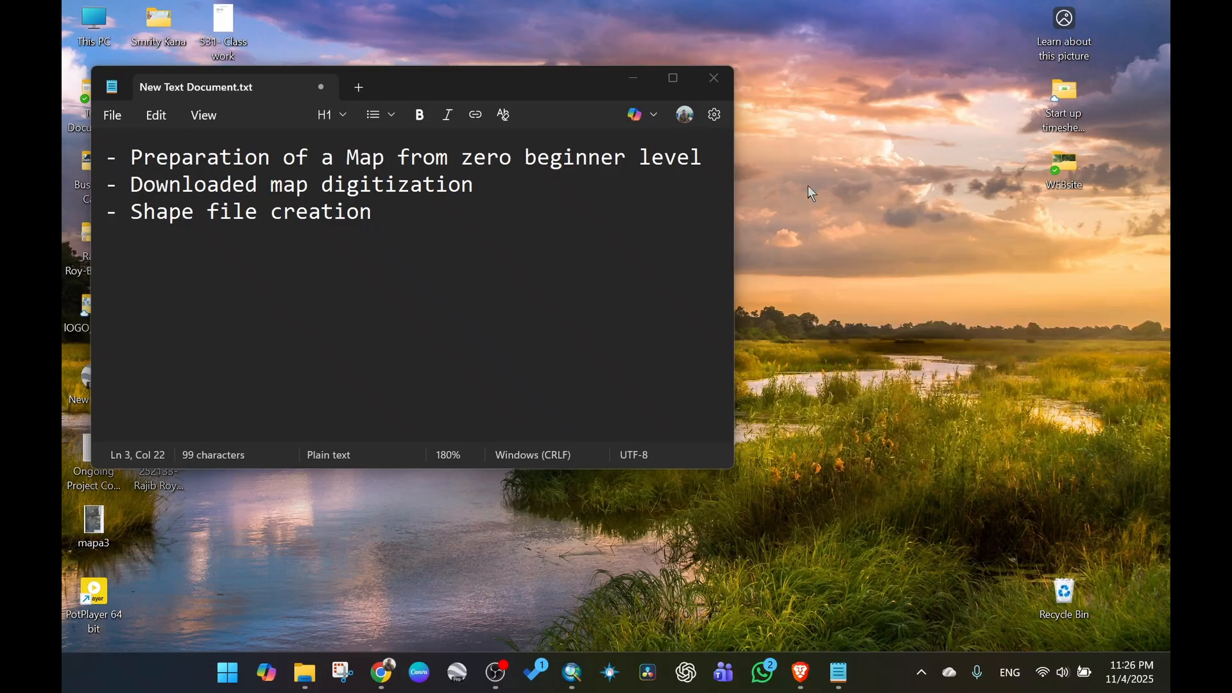
right_click(807, 187)
left_click(888, 270)
right_click(799, 182)
left_click(854, 258)
right_click(803, 184)
left_click(865, 254)
right_click(847, 189)
left_click(918, 264)
right_click(823, 187)
left_click(880, 270)
right_click(840, 207)
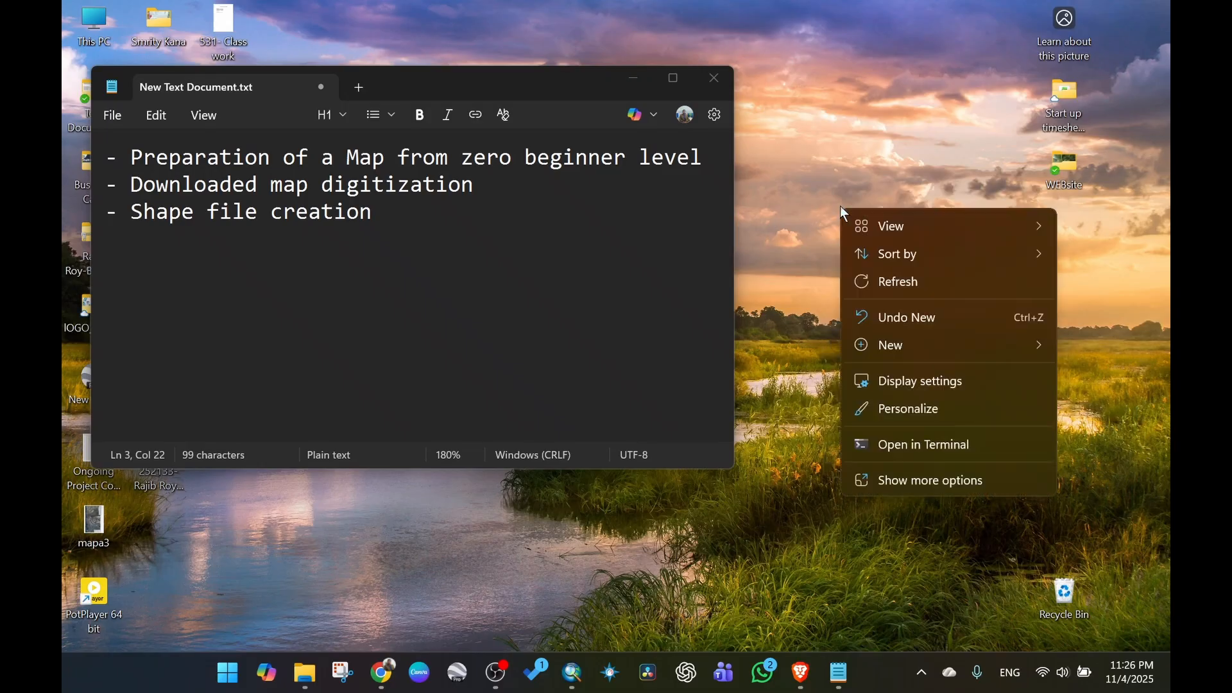
left_click(912, 286)
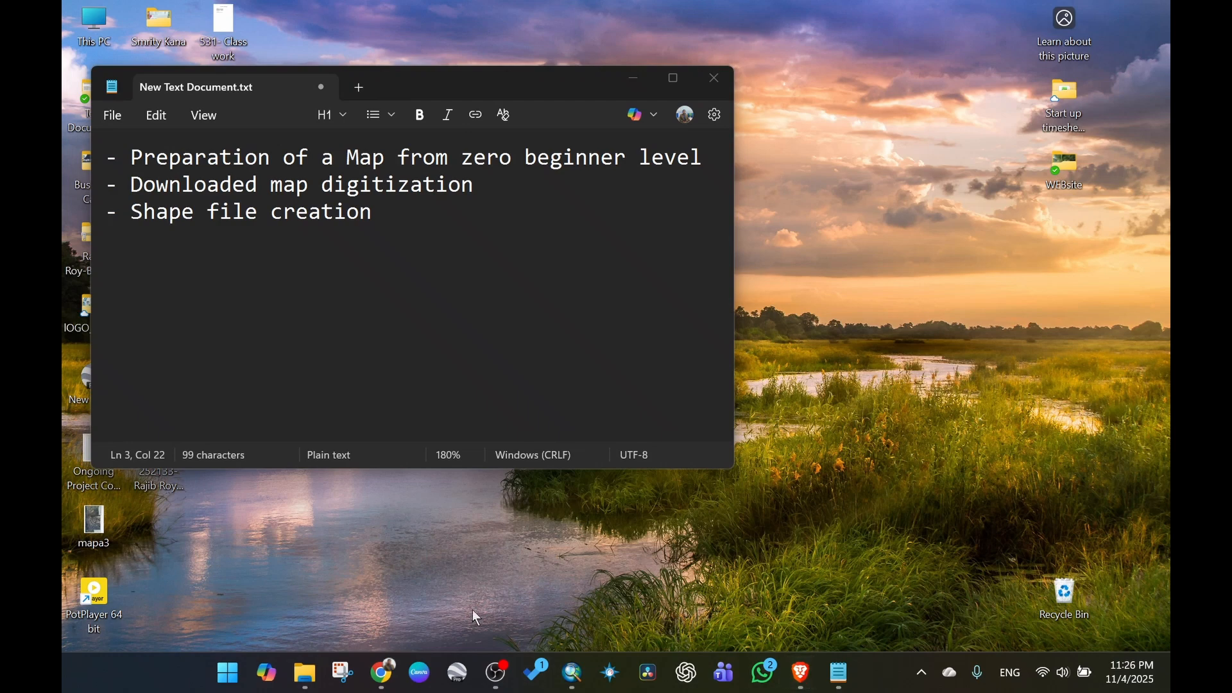
Switch to Chrome and search Google for "shalikha upazila map banglapedia".
left_click(381, 672)
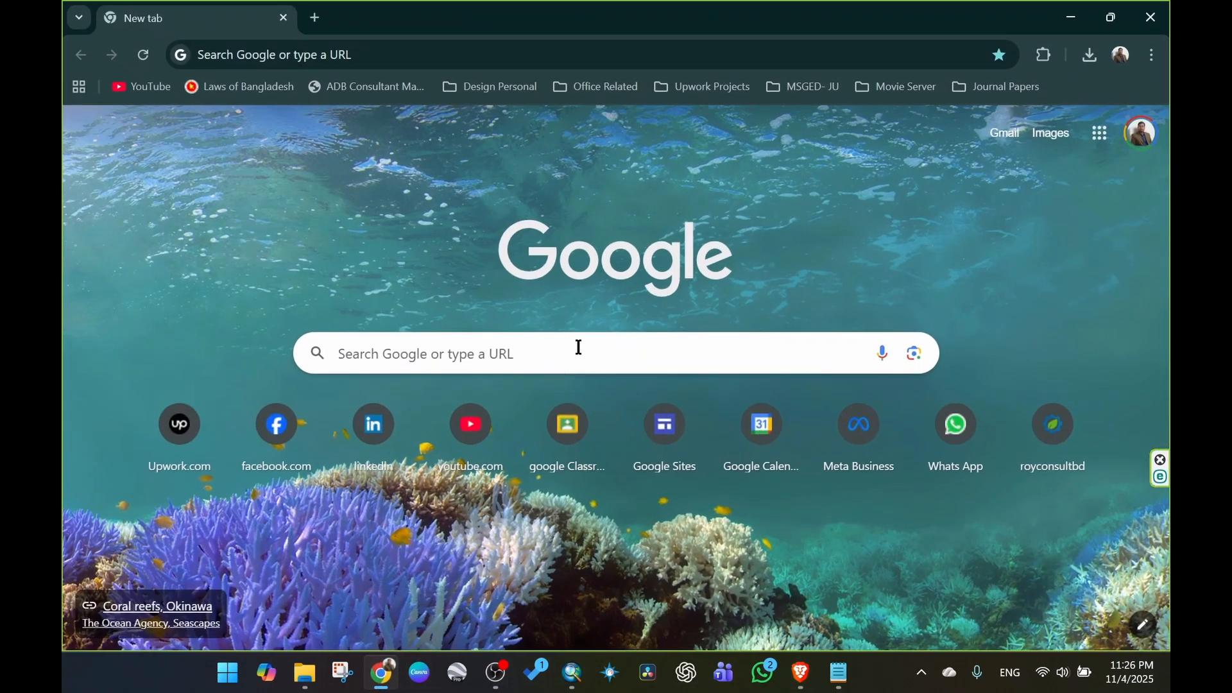
left_click(324, 55)
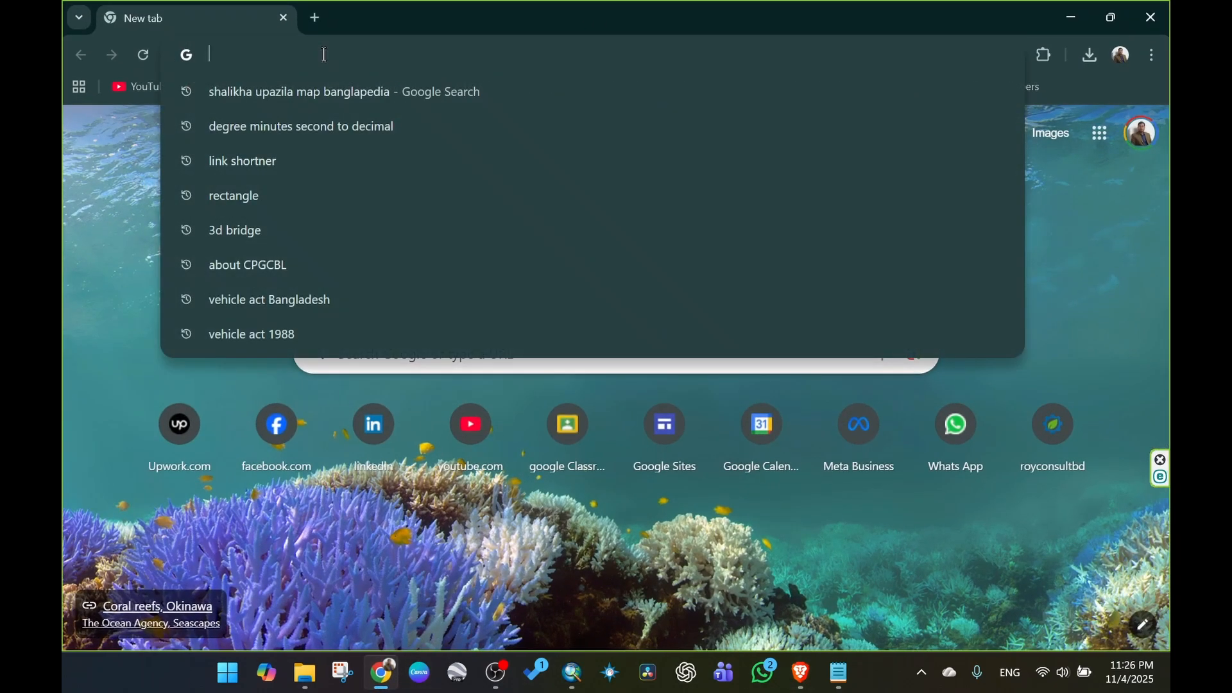
type("shaliha")
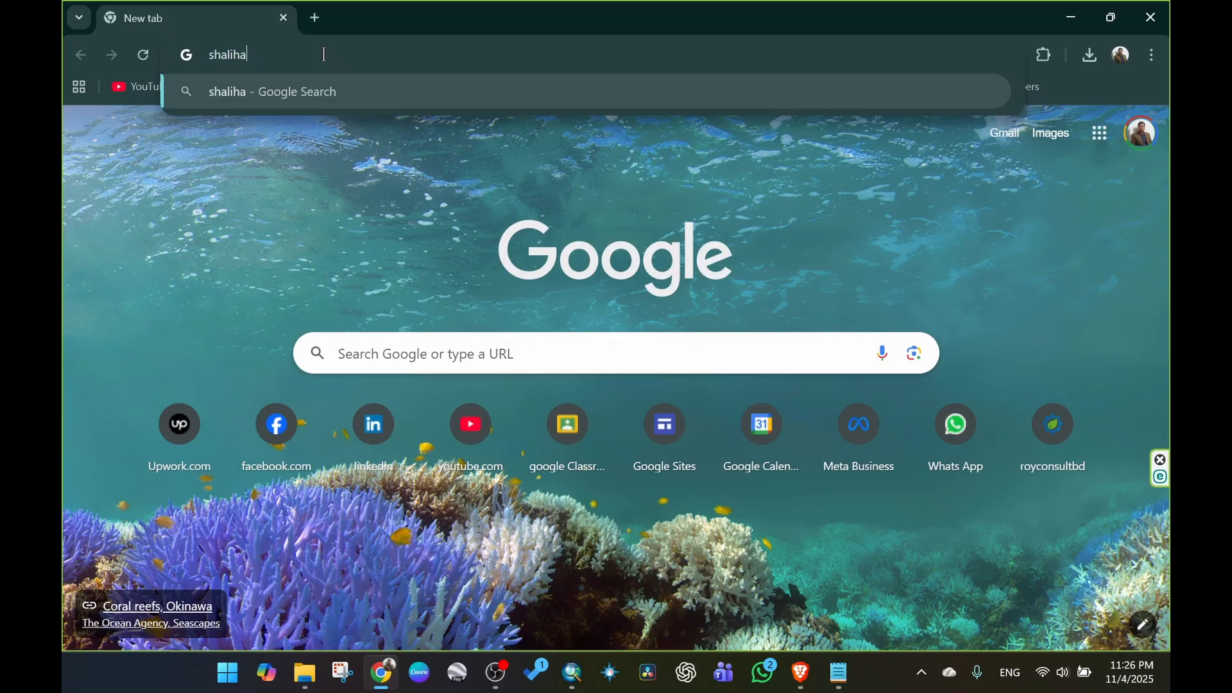
key("BackSpace")
key("BackSpace")
type("kha")
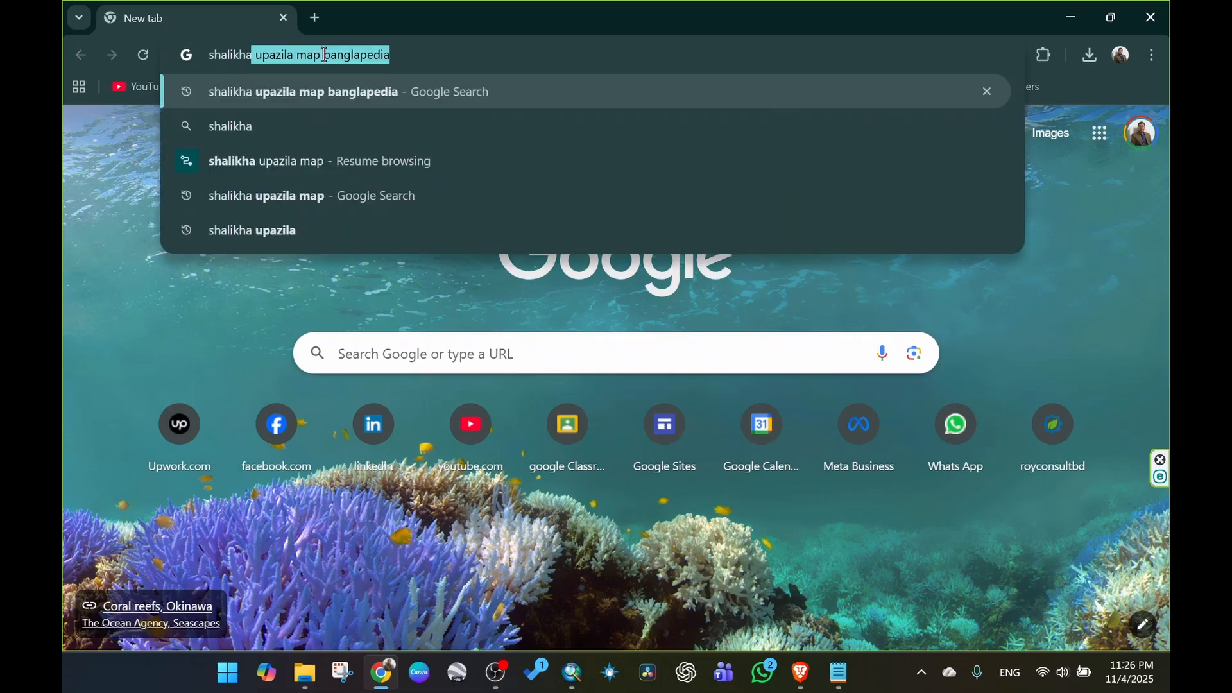
key("Return")
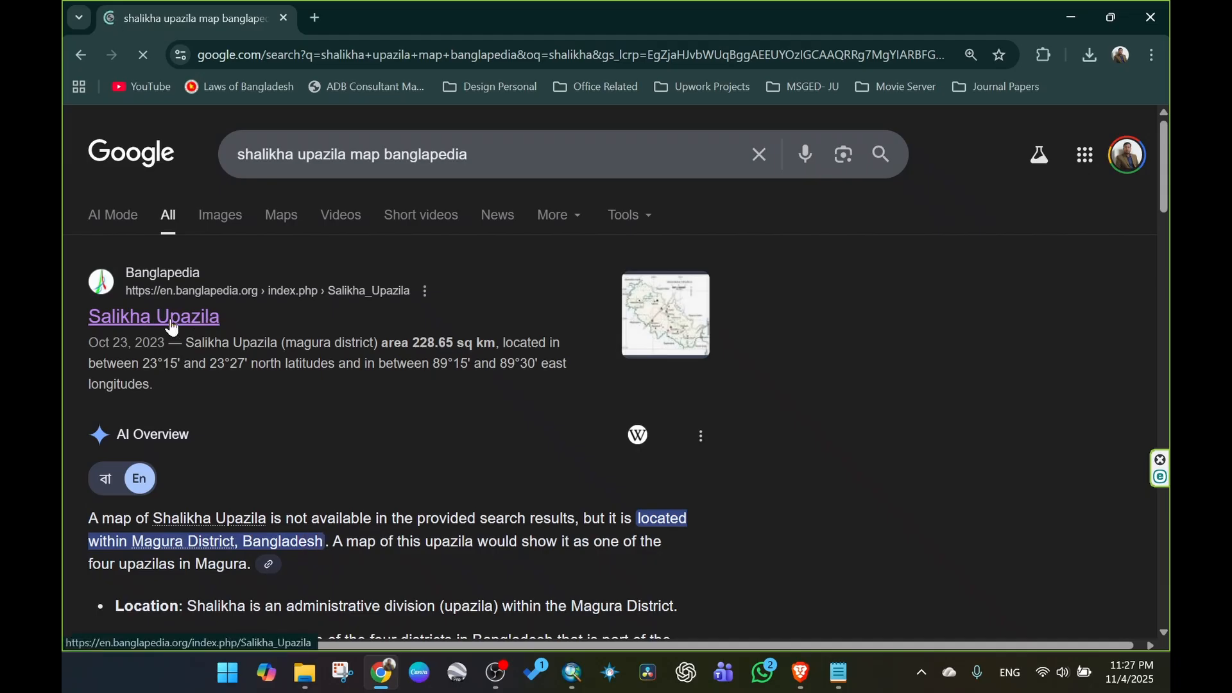
Open the Salikha Upazila article on Banglapedia from the search results and enlarge its upazila map.
left_click(662, 328)
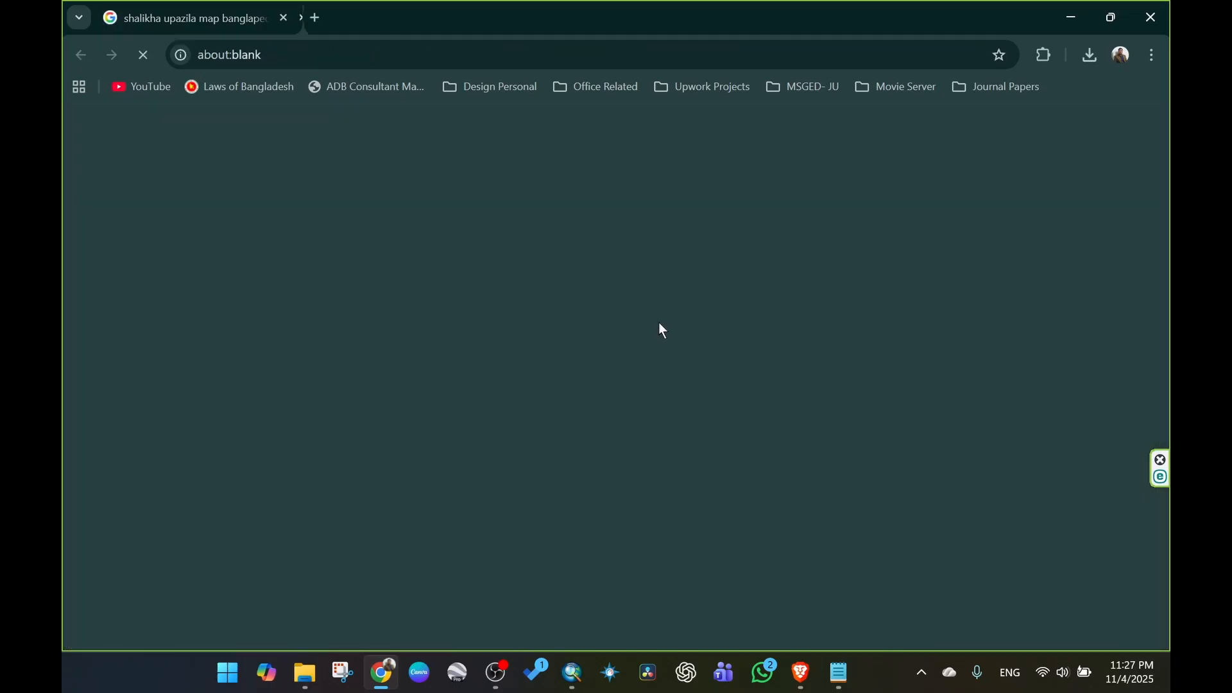
scroll(660, 329, "down", 10)
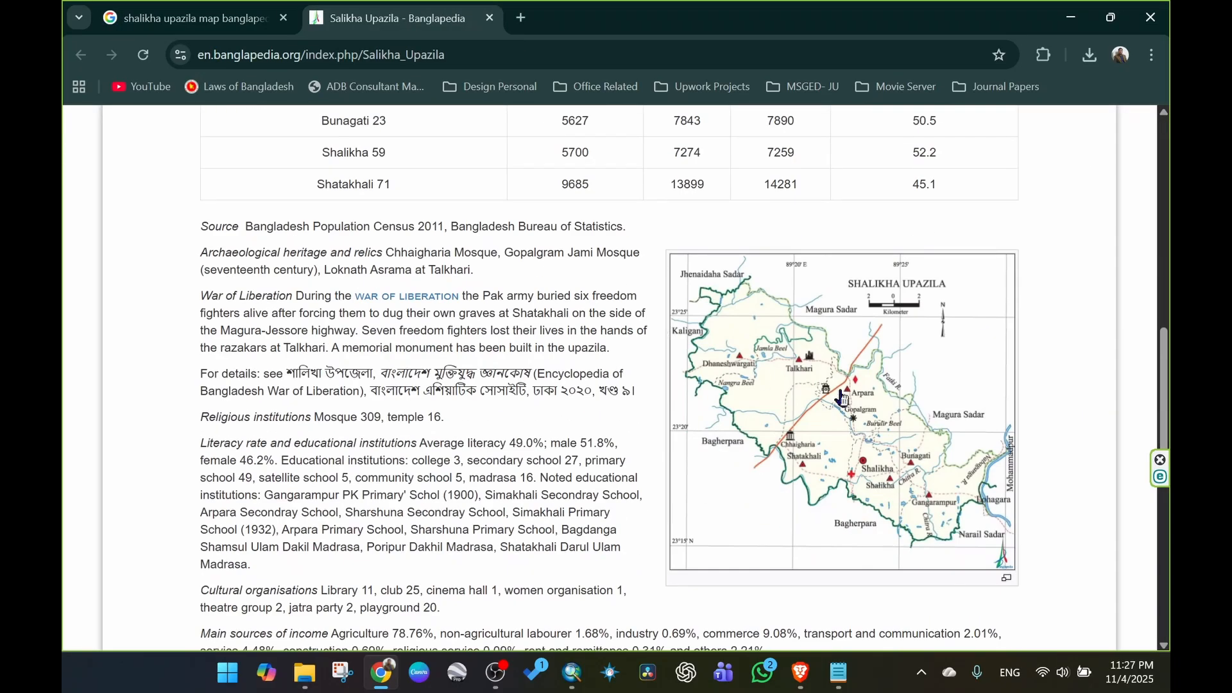
left_click(860, 397)
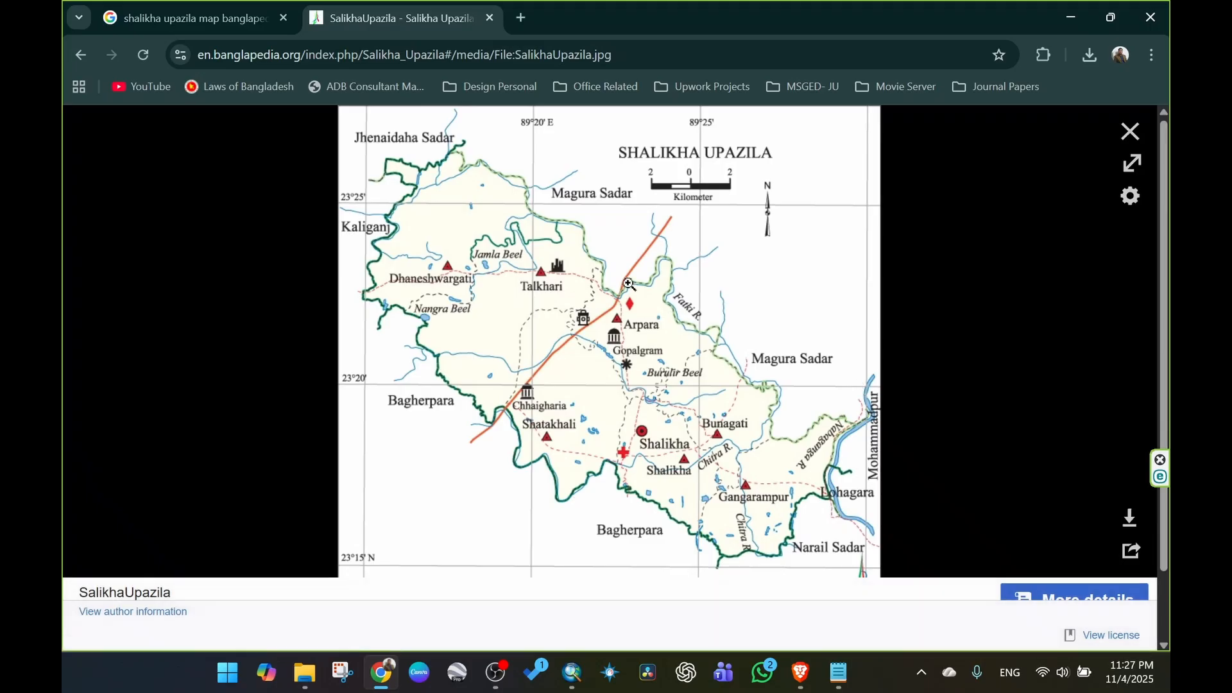
Start saving the enlarged map image and browse to the My World (D:) drive as its destination.
right_click(617, 242)
left_click(686, 288)
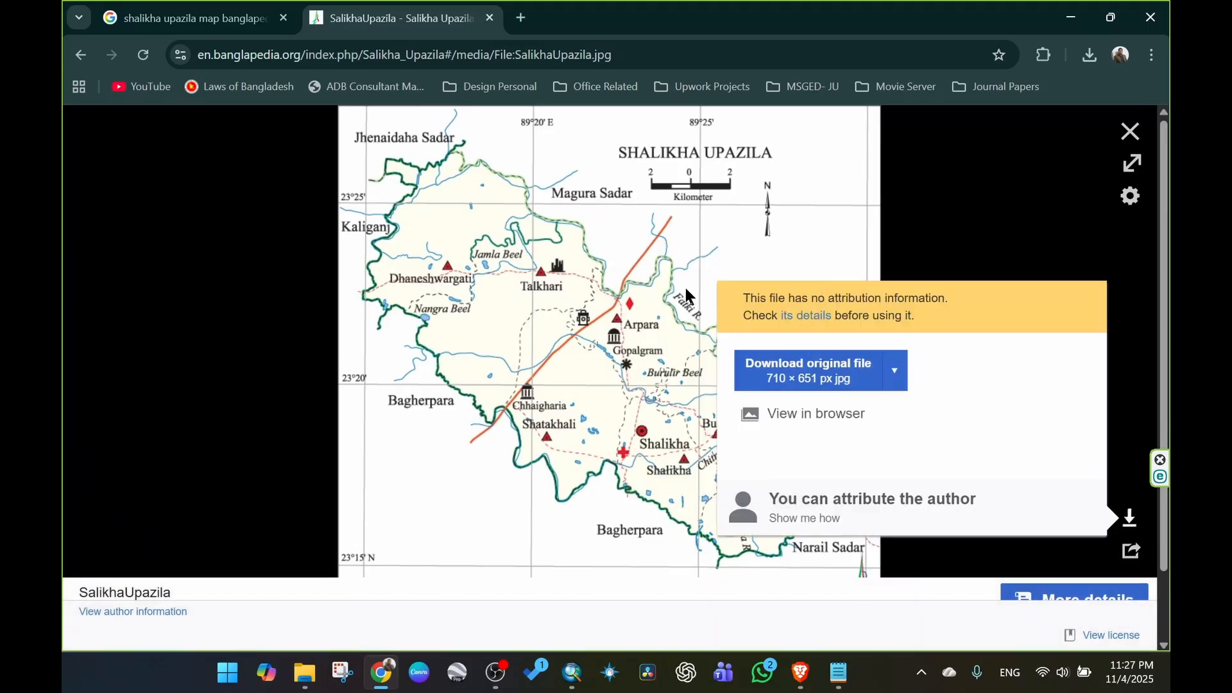
scroll(214, 229, "down", 4)
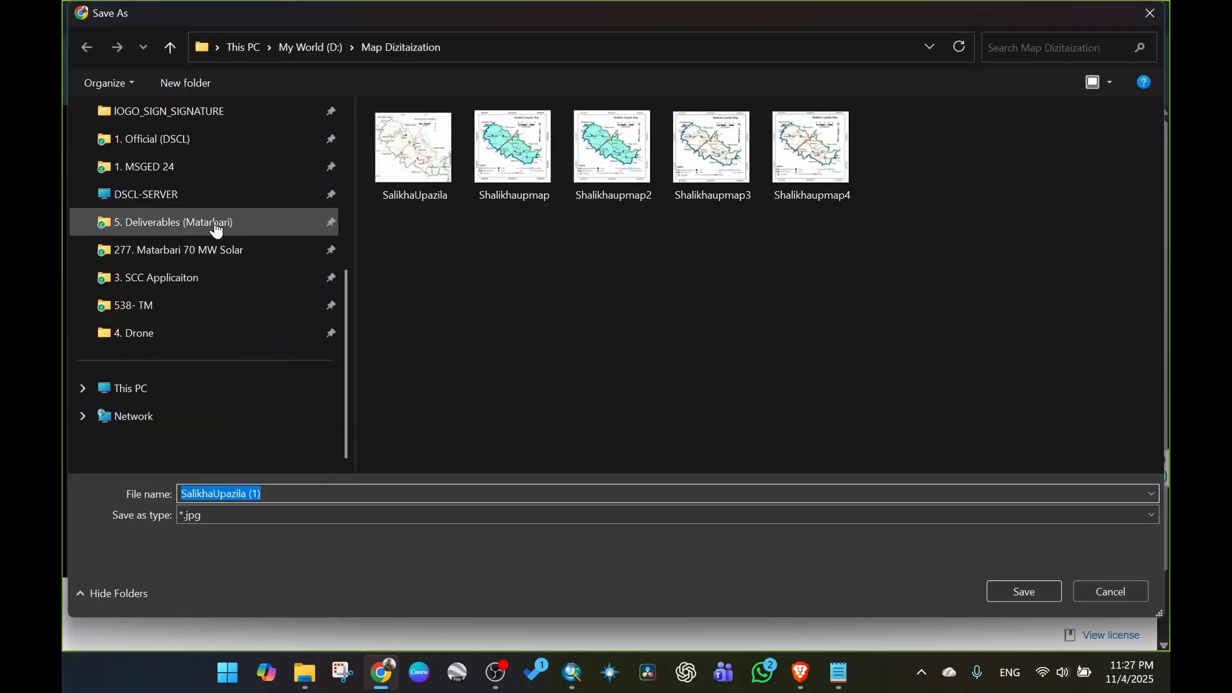
left_click(176, 251)
left_click(162, 382)
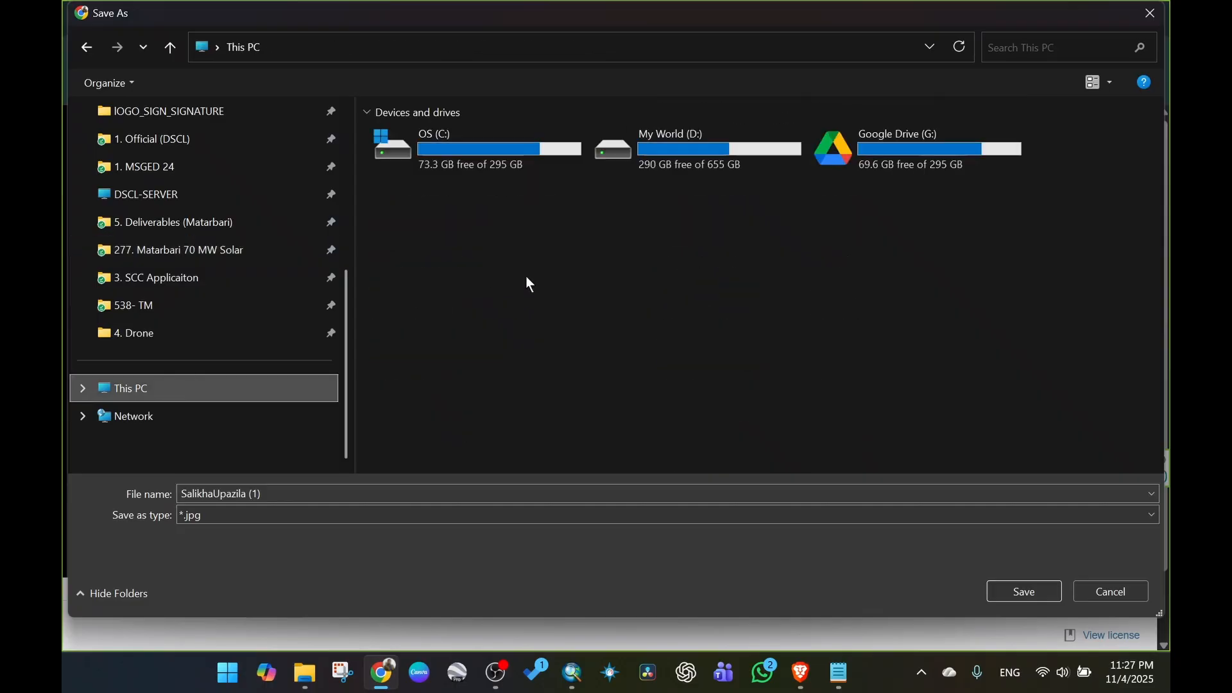
double_click(690, 160)
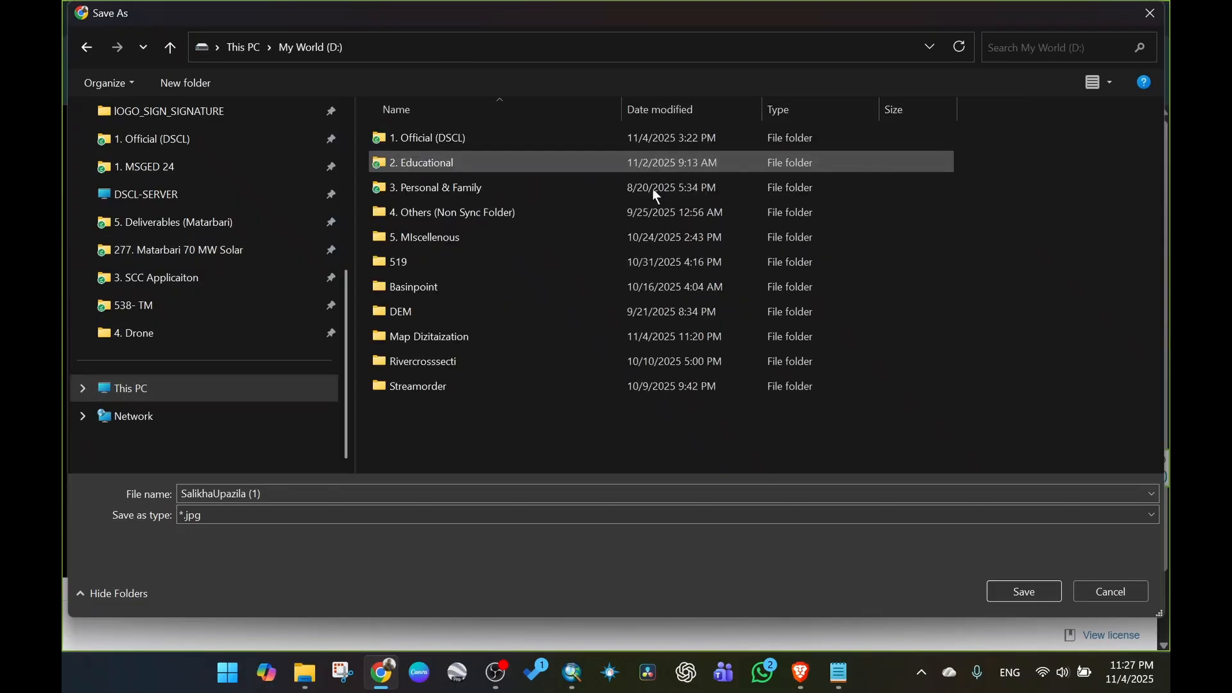
Create a new folder named "Shalikha map DIGITIZE" on the D: drive.
right_click(434, 418)
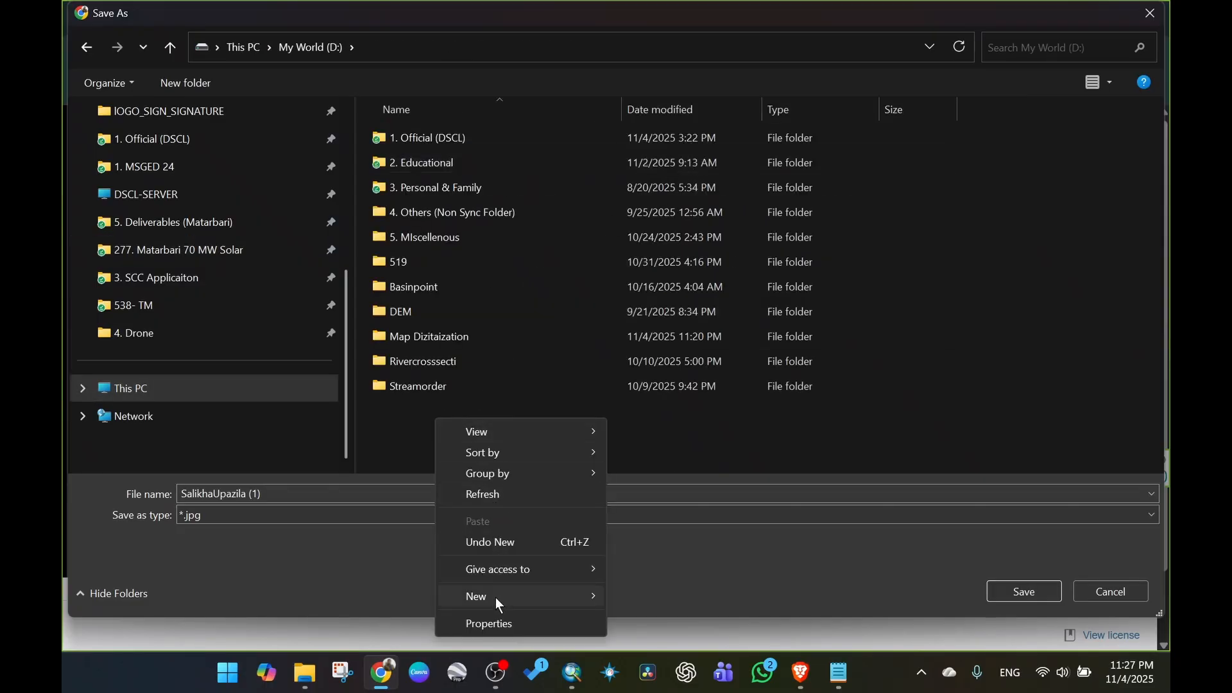
mouse_move(495, 598)
left_click(684, 319)
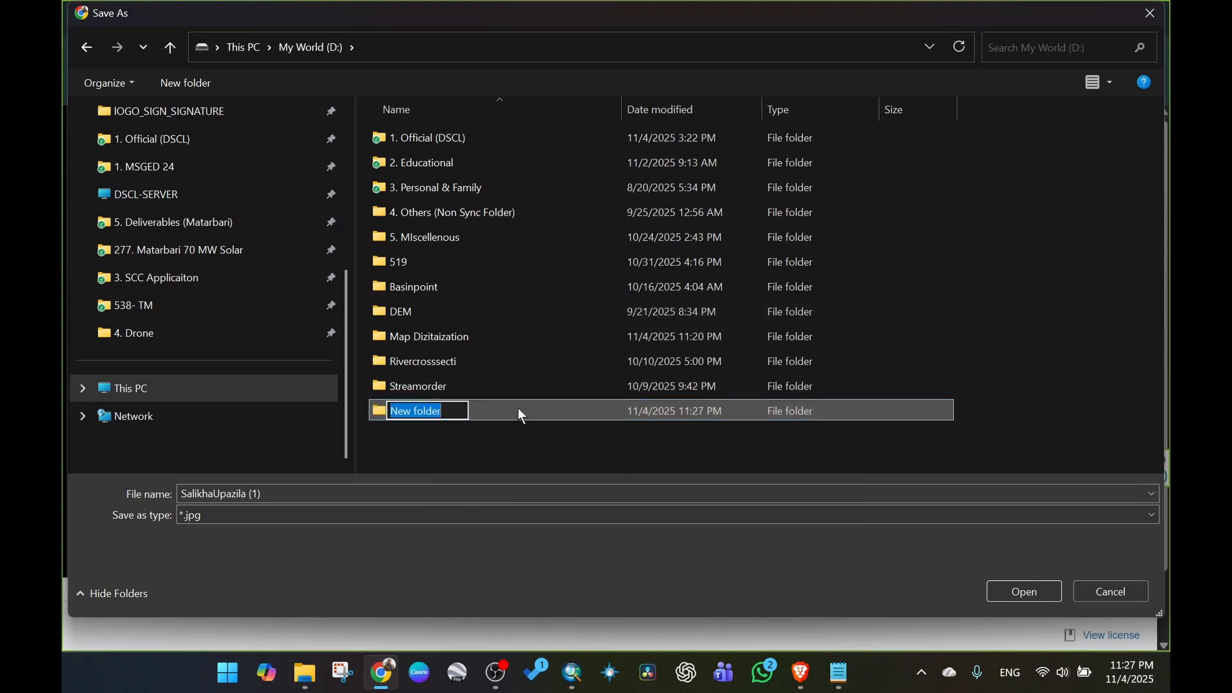
type("Shalikha m")
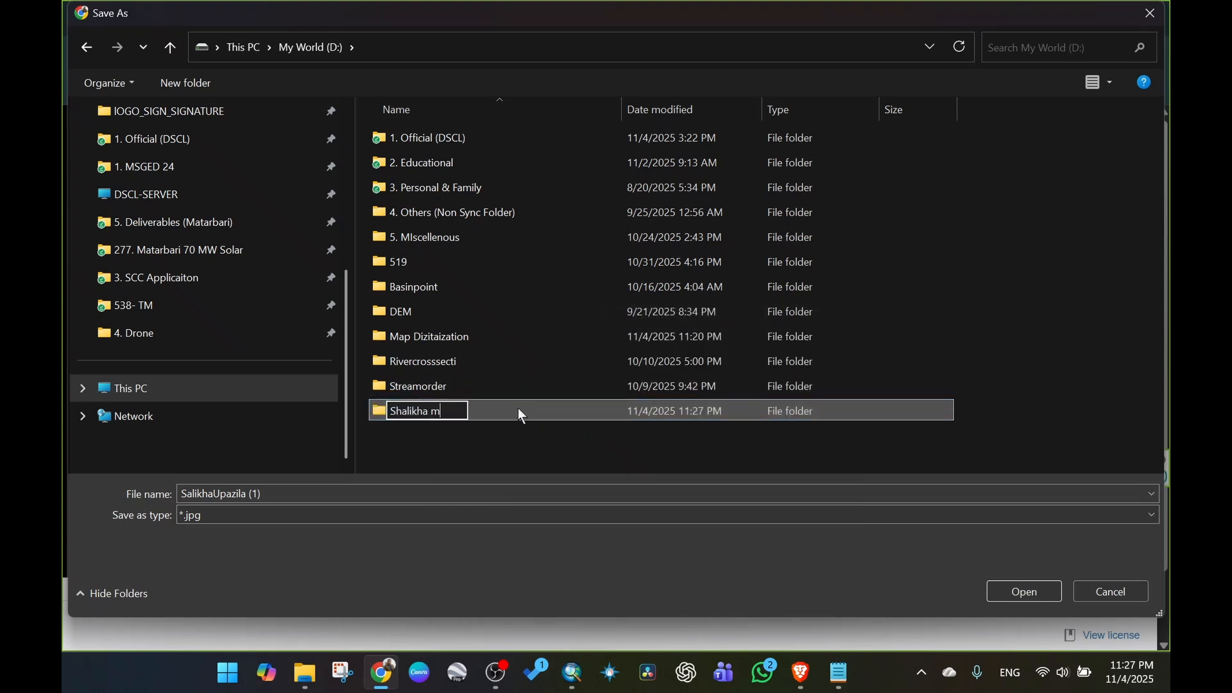
type("ap DIGI")
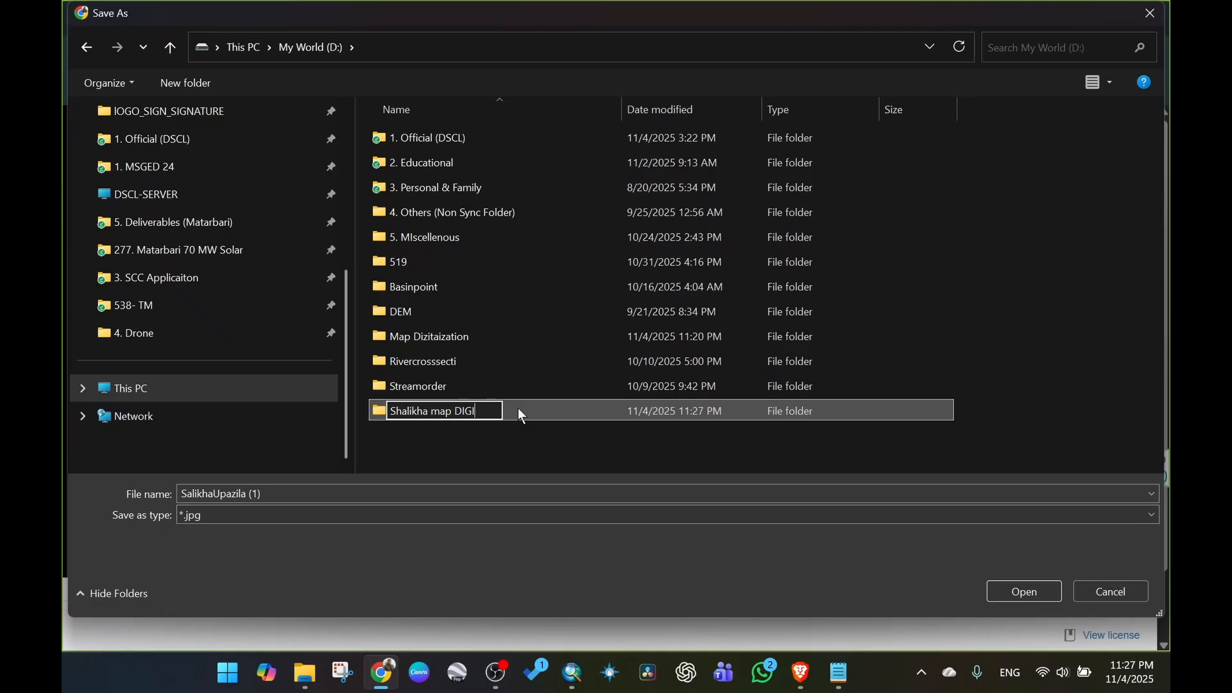
type("TIZE")
left_click(483, 447)
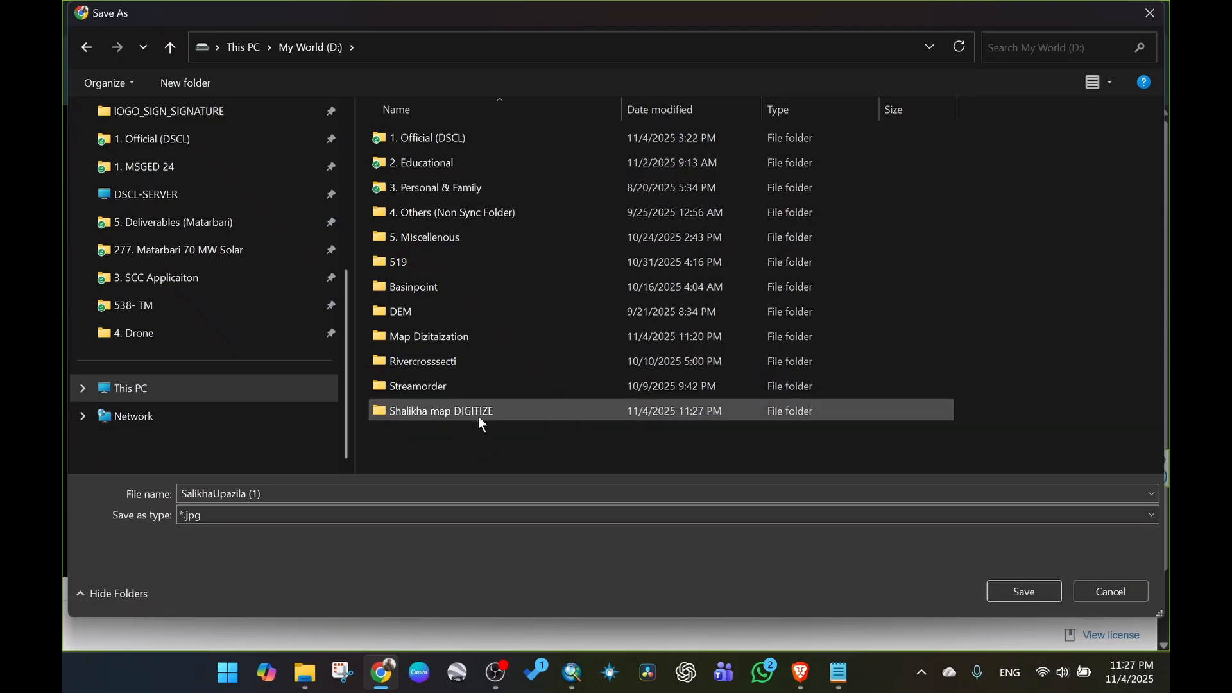
Save the map image as SalikhaUpazila in JPG format inside the Shalikha map DIGITIZE folder.
double_click(478, 414)
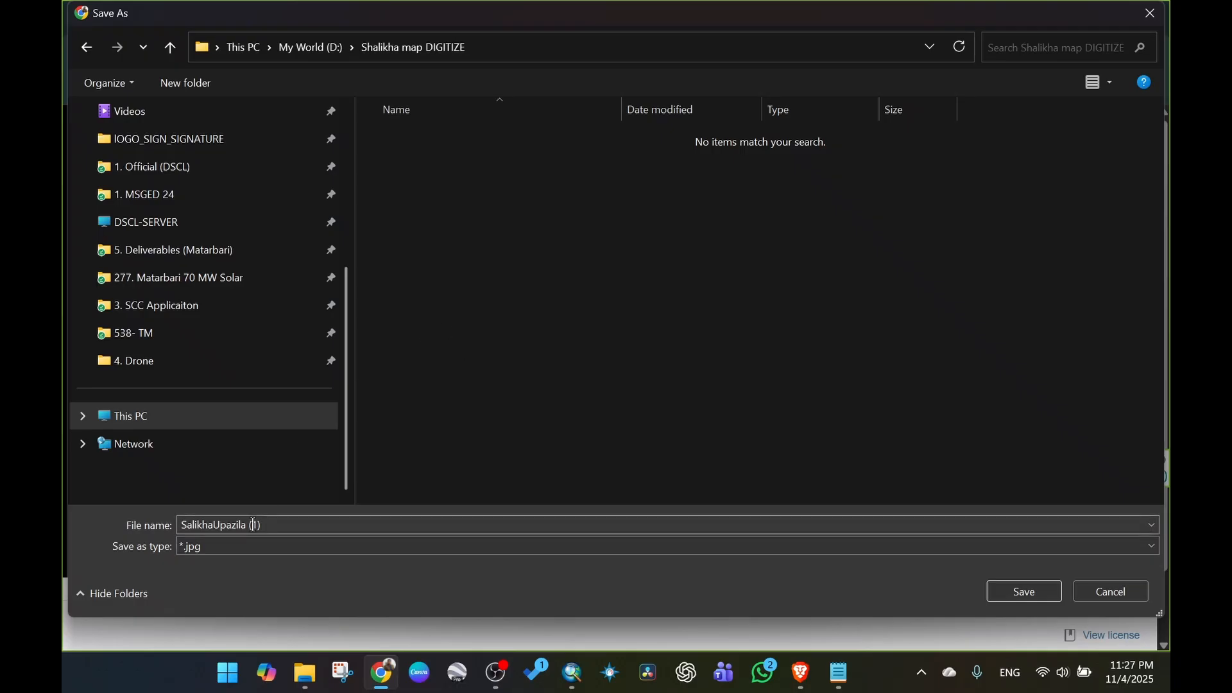
left_click(357, 521)
key("BackSpace")
key("BackSpace")
key("BackSpace")
key("BackSpace")
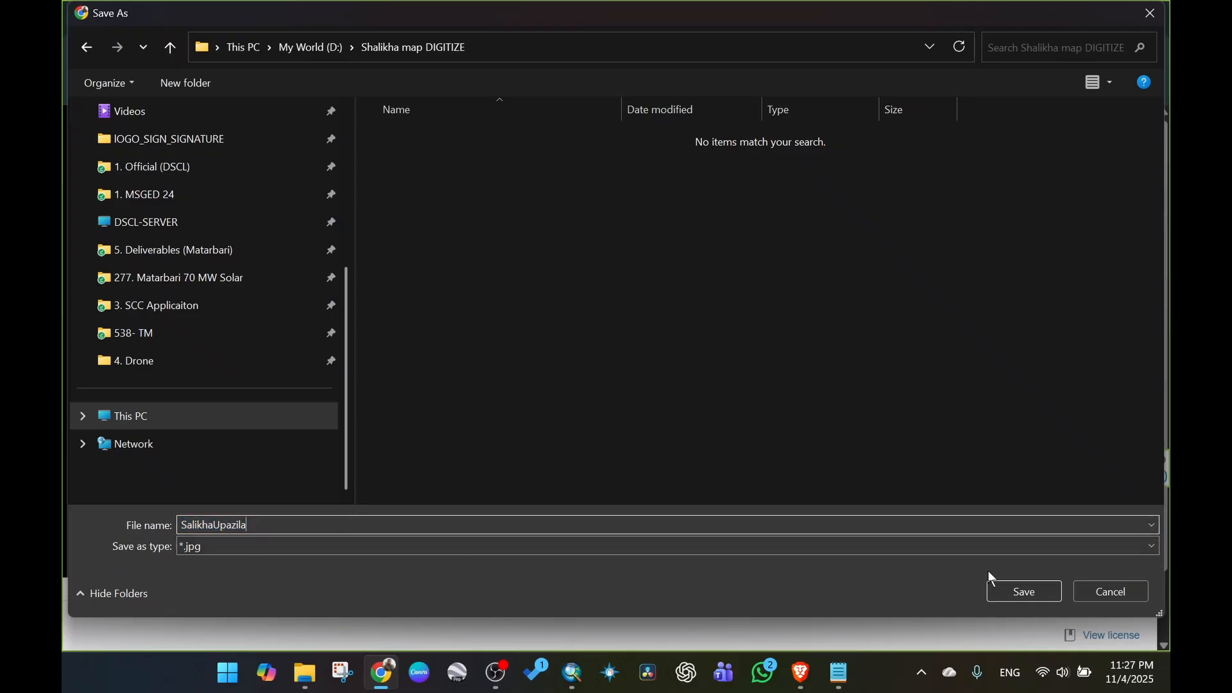
left_click(1023, 594)
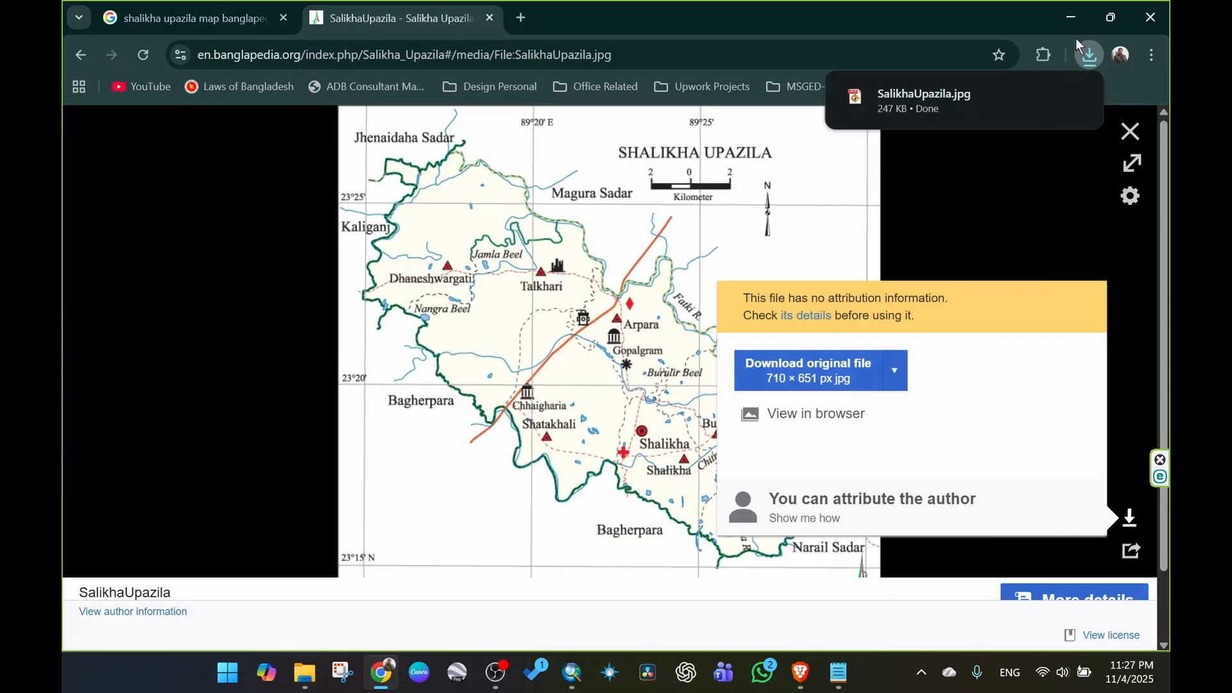
Minimize the browser and the text document, and launch ArcMap 10.8 with a narrower Table Of Contents.
left_click(1070, 23)
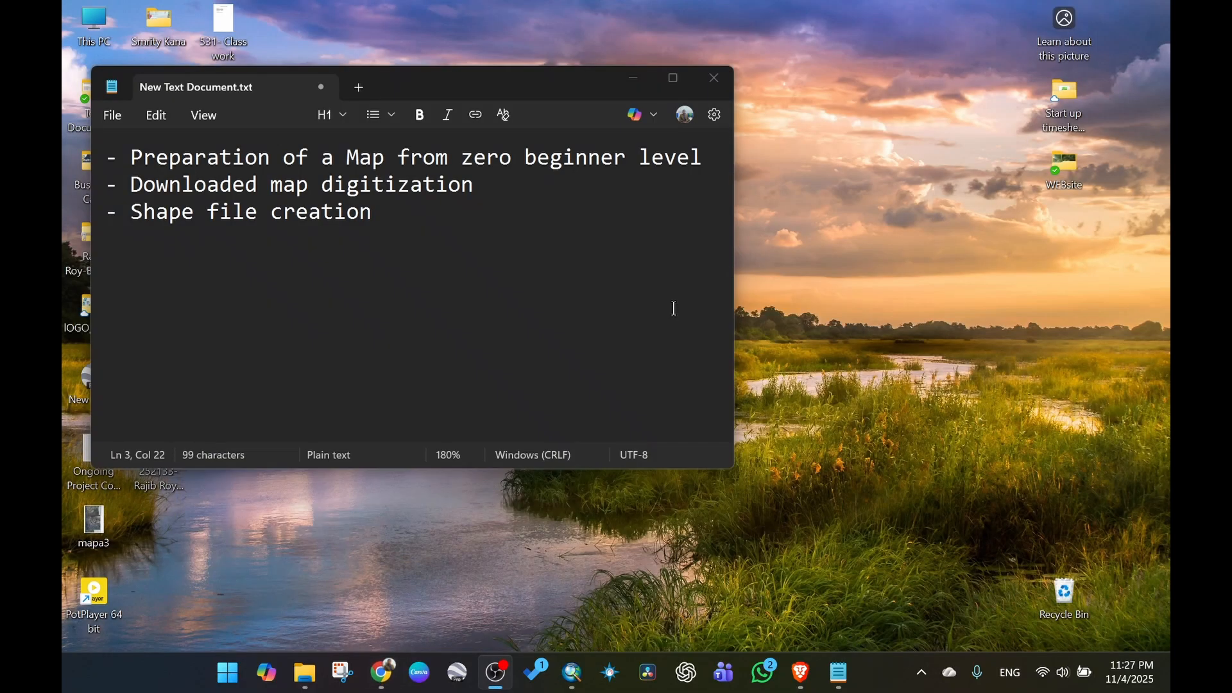
right_click(797, 193)
left_click(865, 265)
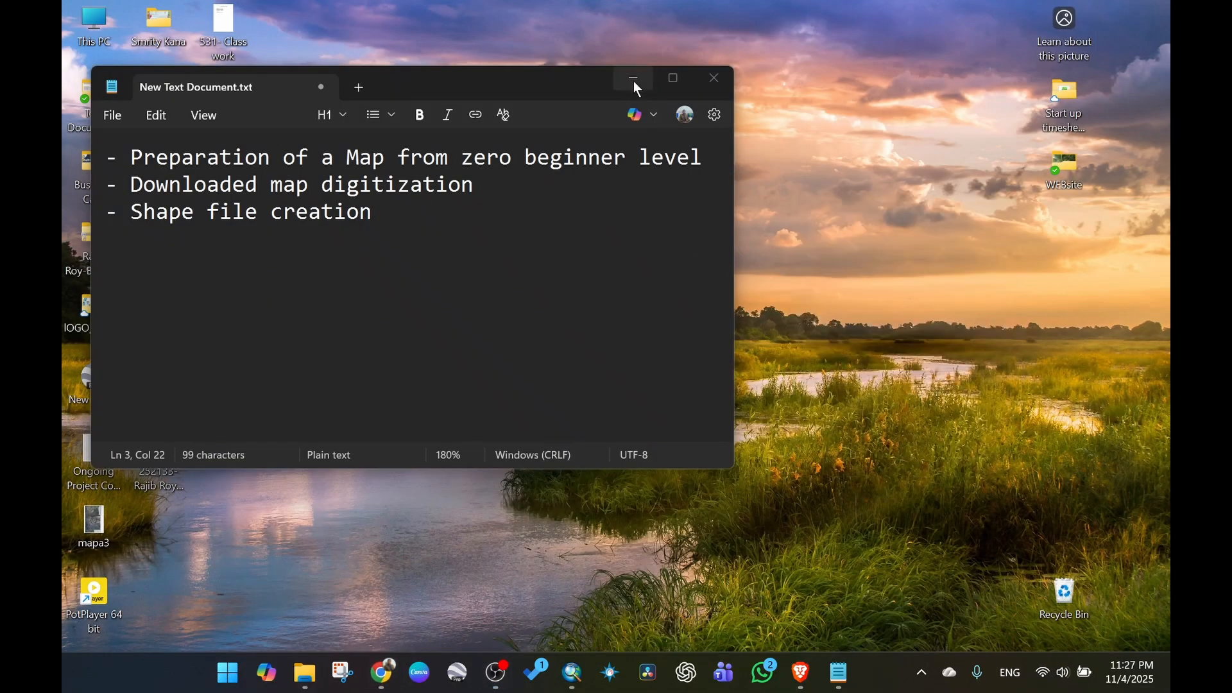
left_click(634, 81)
right_click(573, 677)
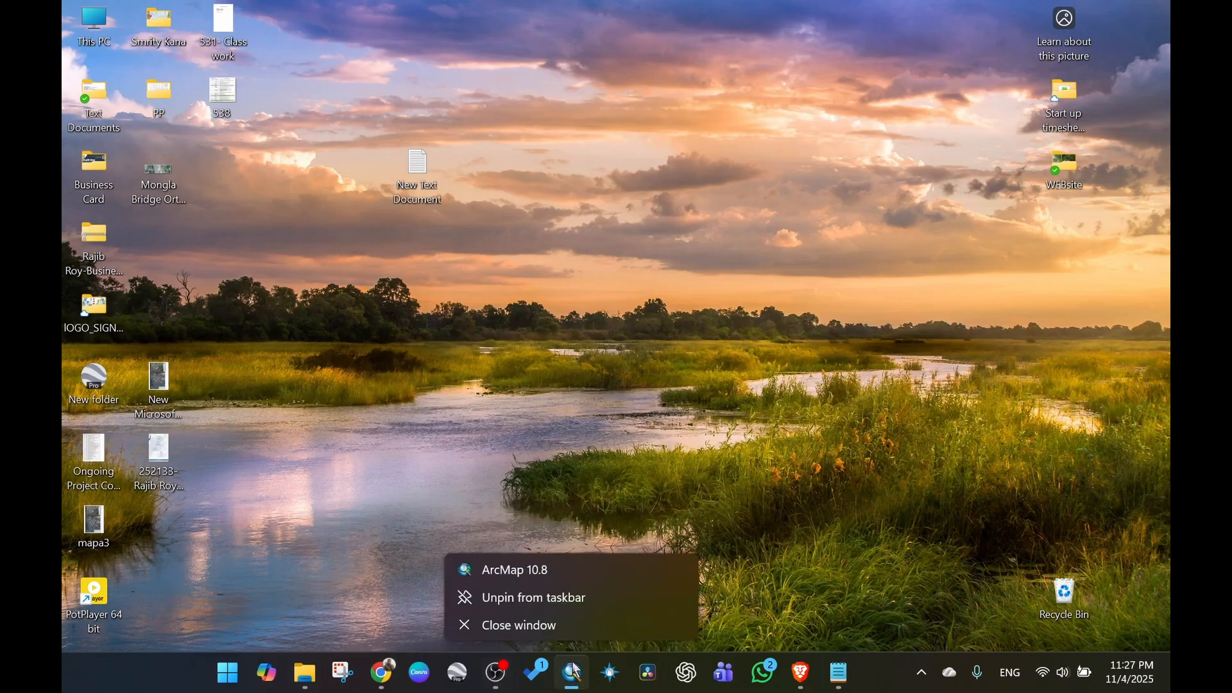
left_click(544, 570)
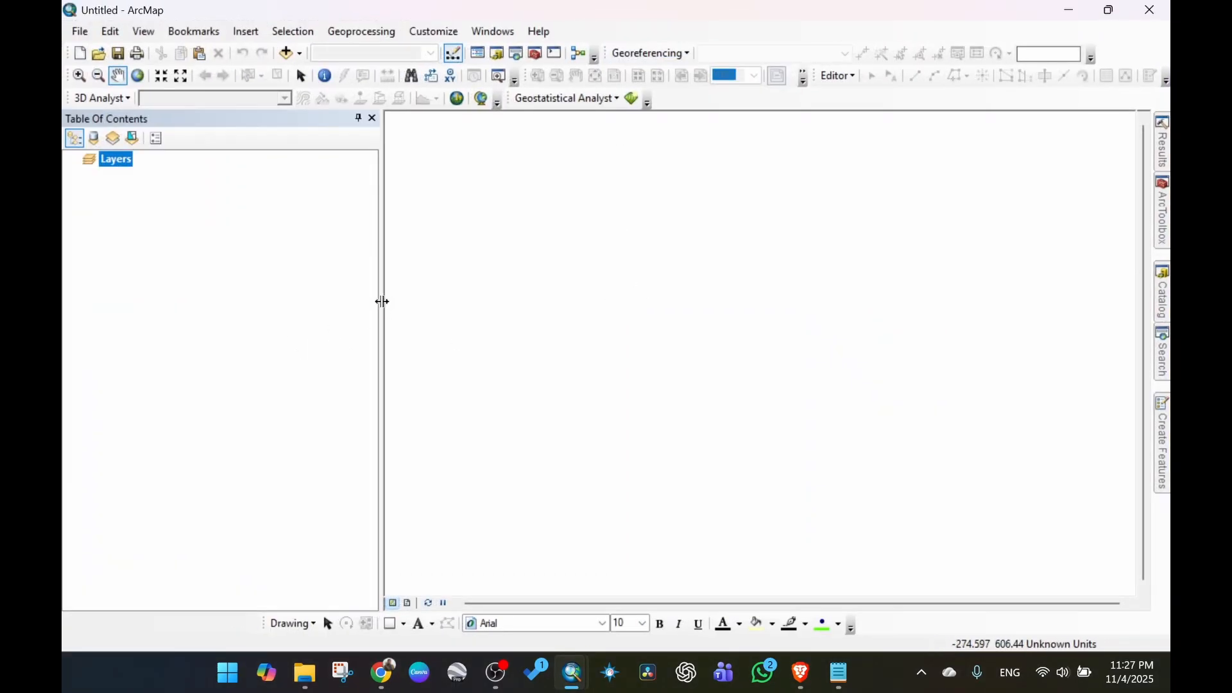
left_click_drag(377, 297, 280, 307)
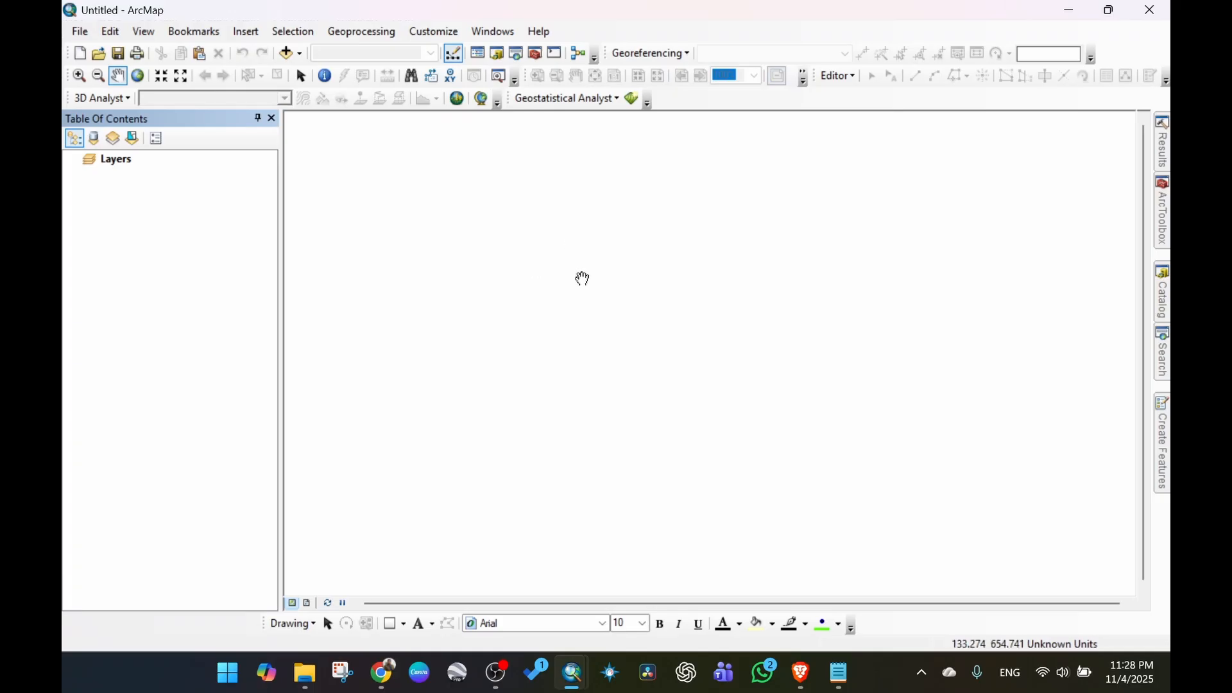
Set the data frame's coordinate system to WGS 1984 from the World group of Geographic Coordinate Systems.
right_click(122, 168)
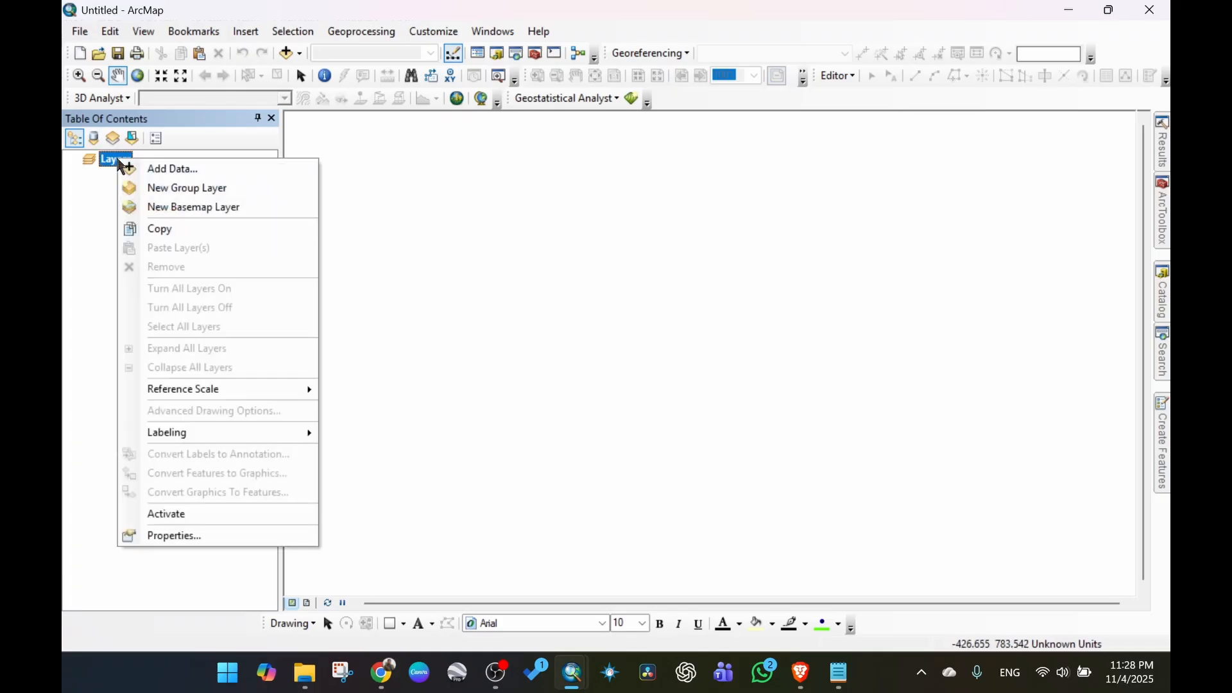
left_click(190, 539)
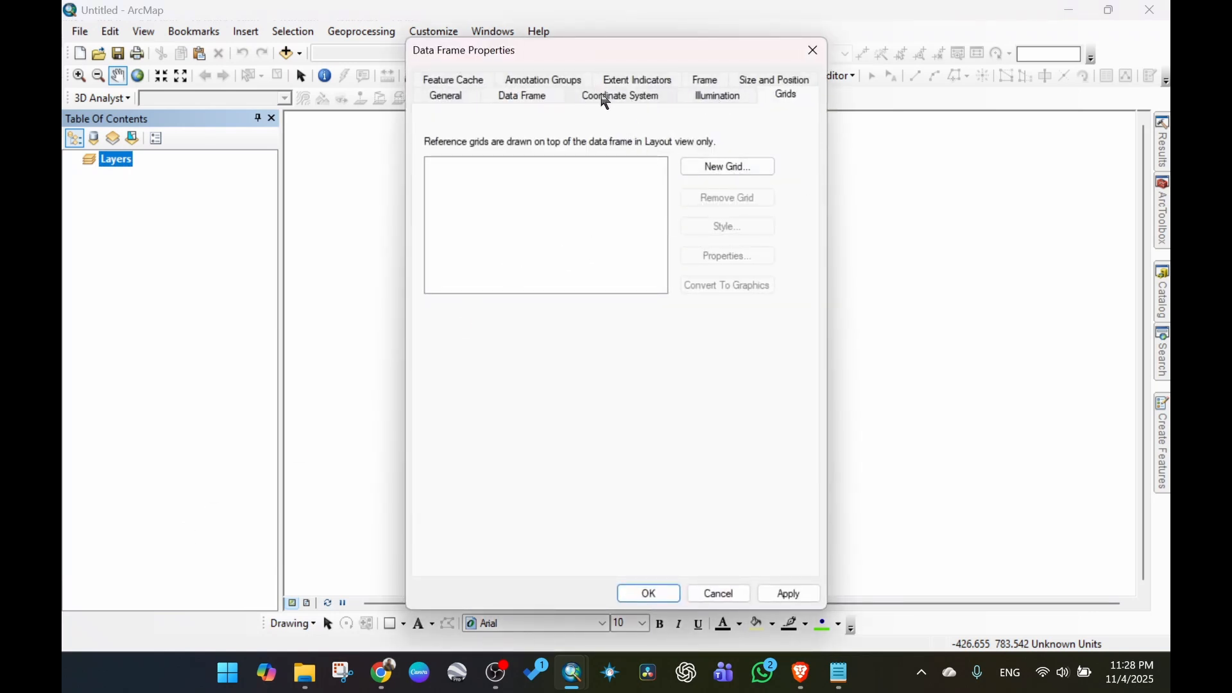
left_click(637, 106)
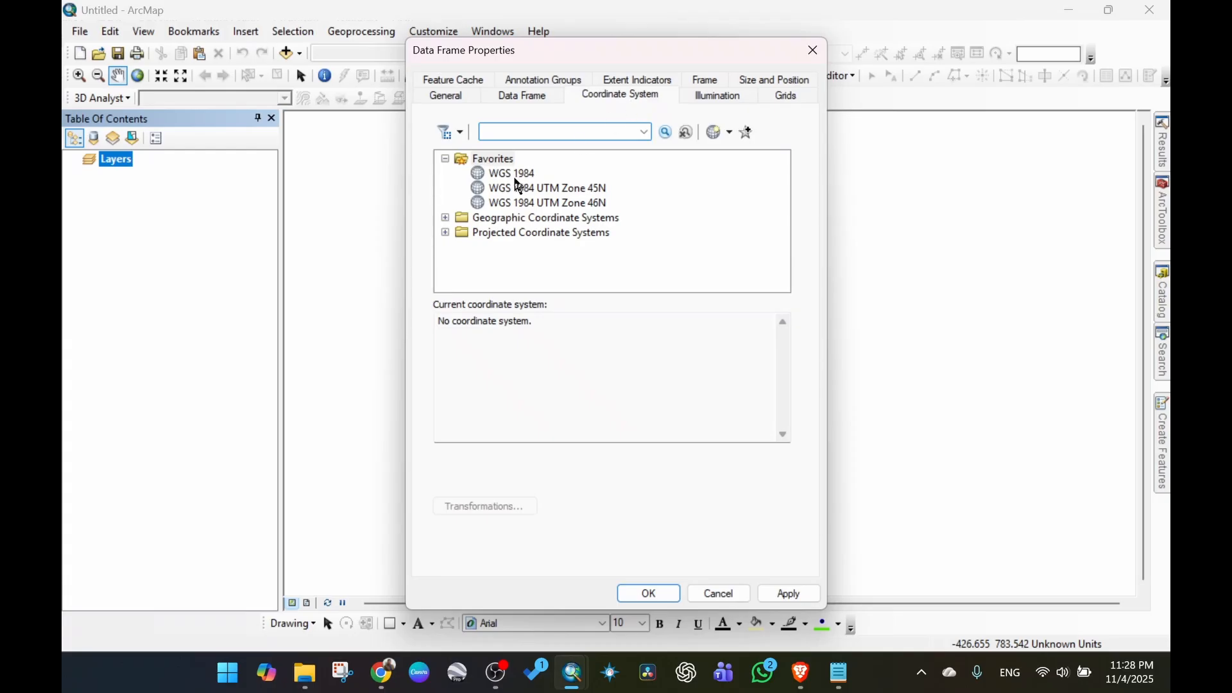
left_click(444, 158)
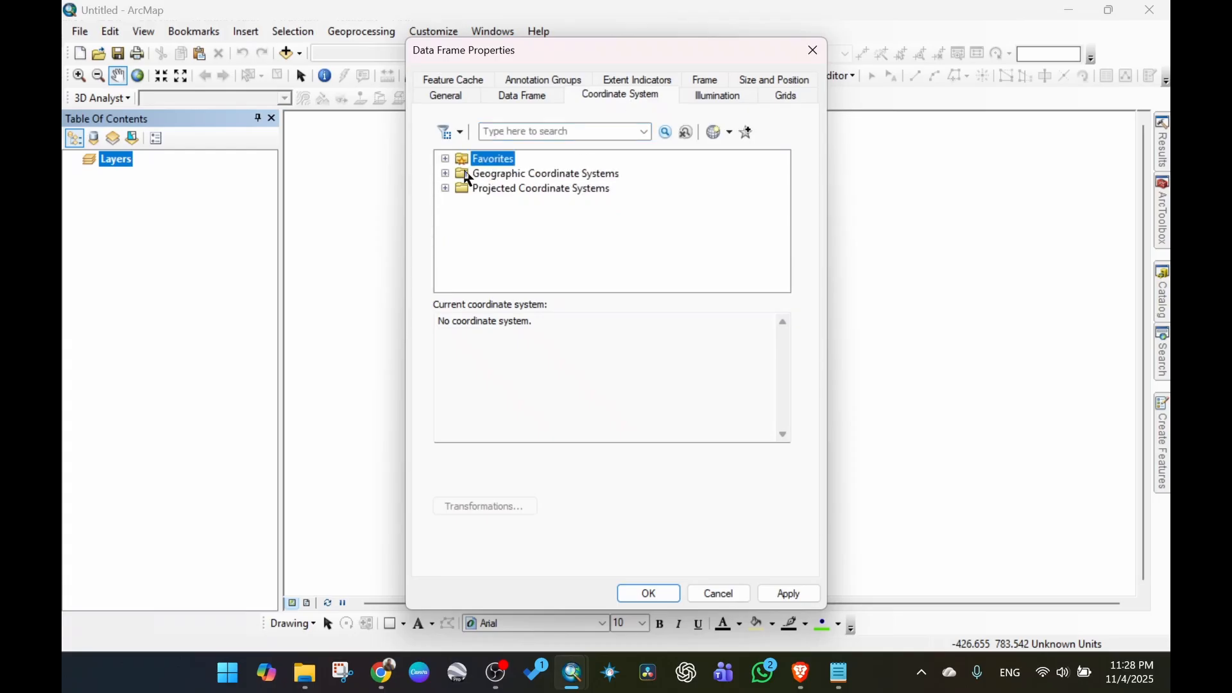
double_click(521, 174)
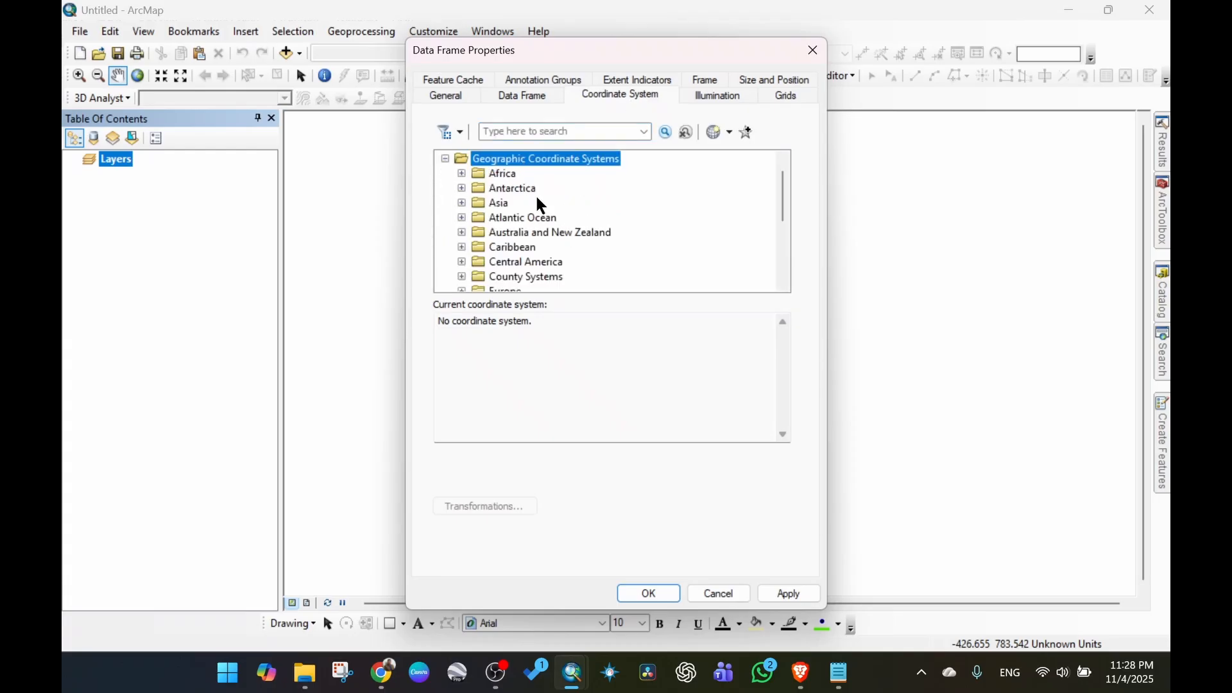
scroll(520, 206, "down", 4)
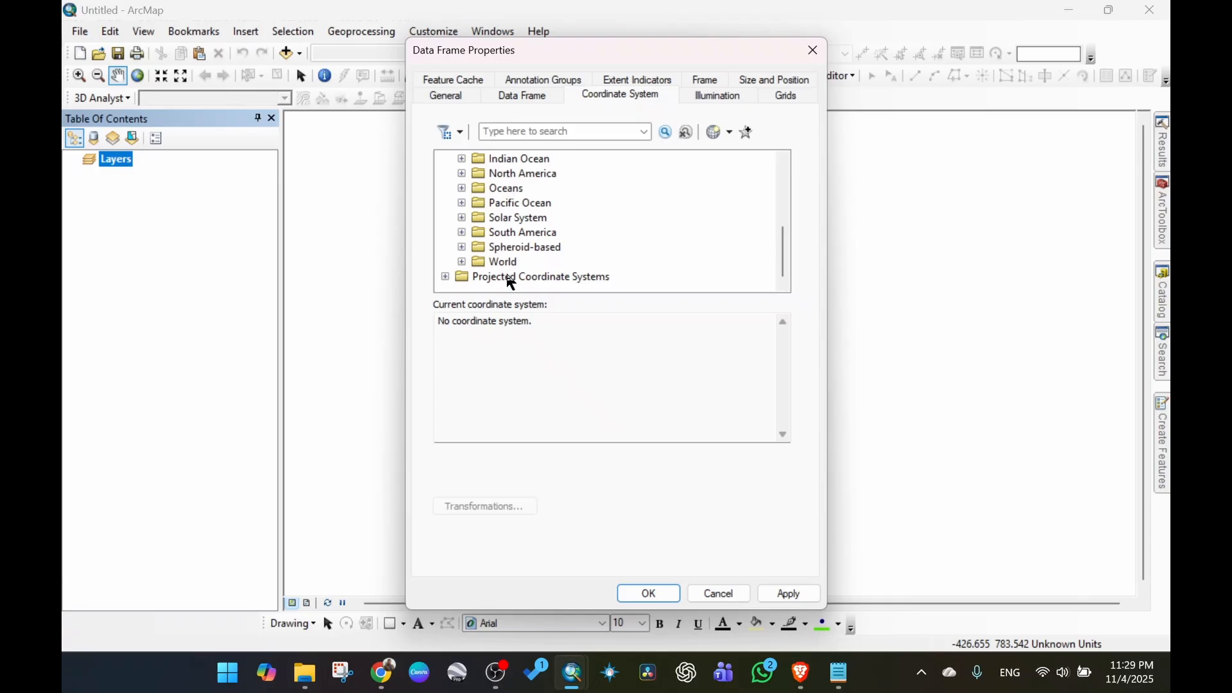
double_click(504, 262)
scroll(554, 257, "down", 10)
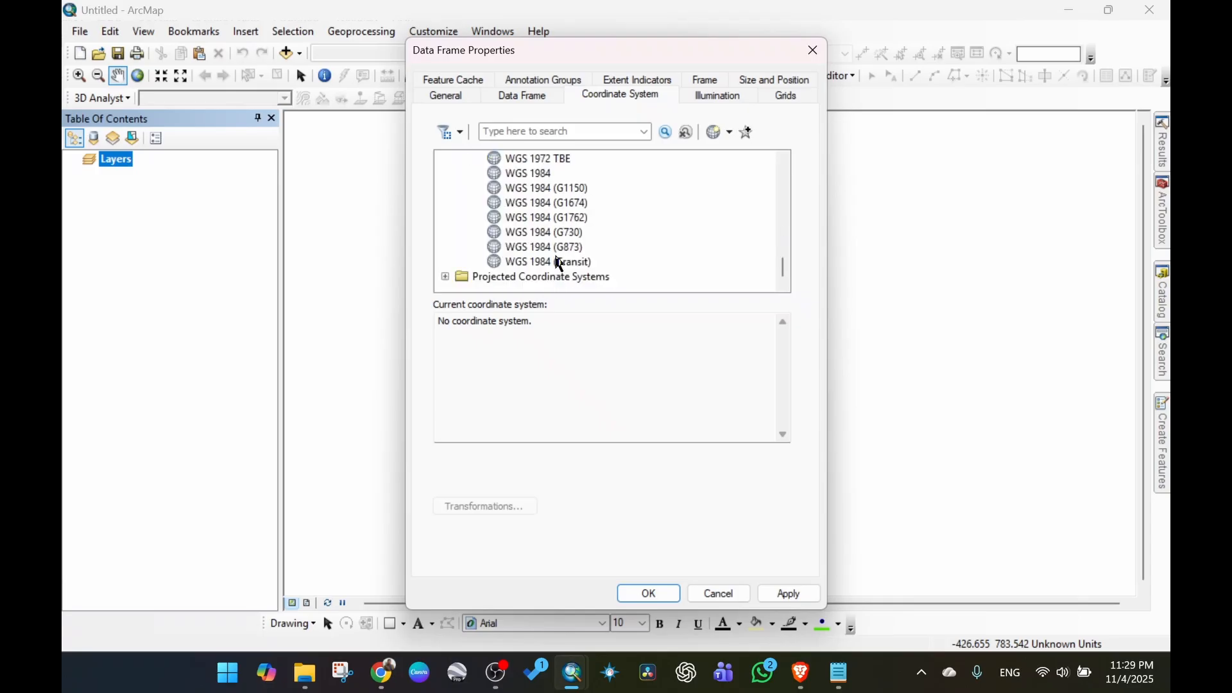
left_click(529, 173)
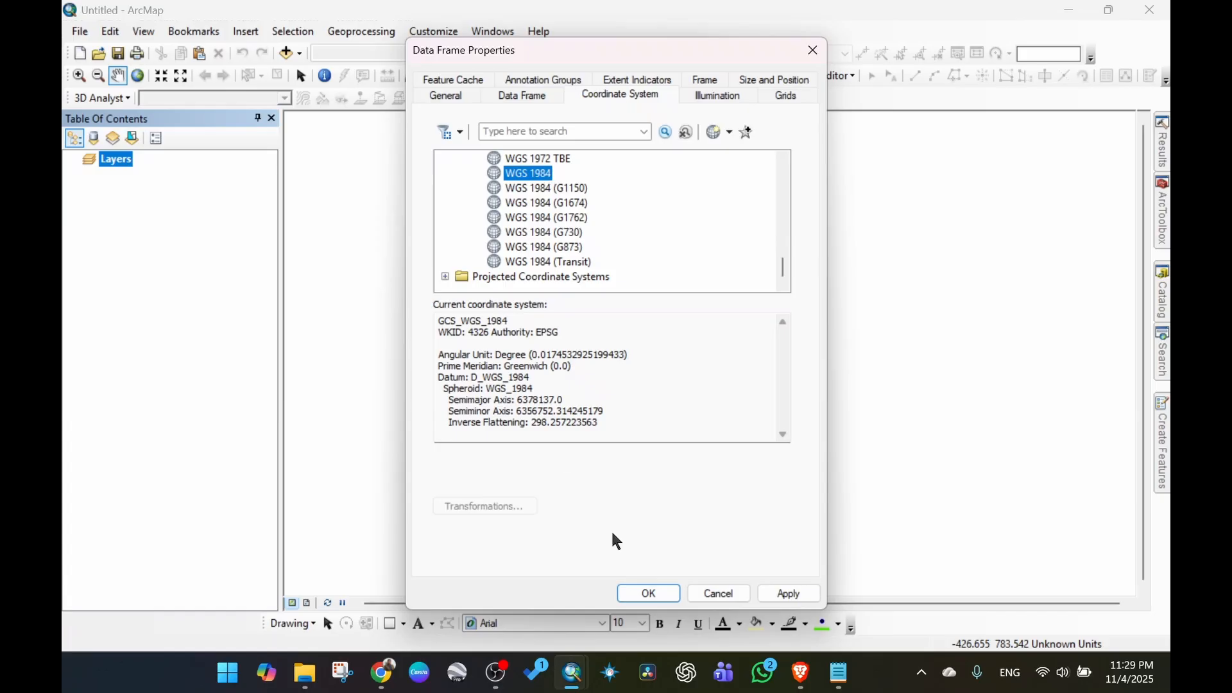
left_click(789, 593)
left_click(647, 593)
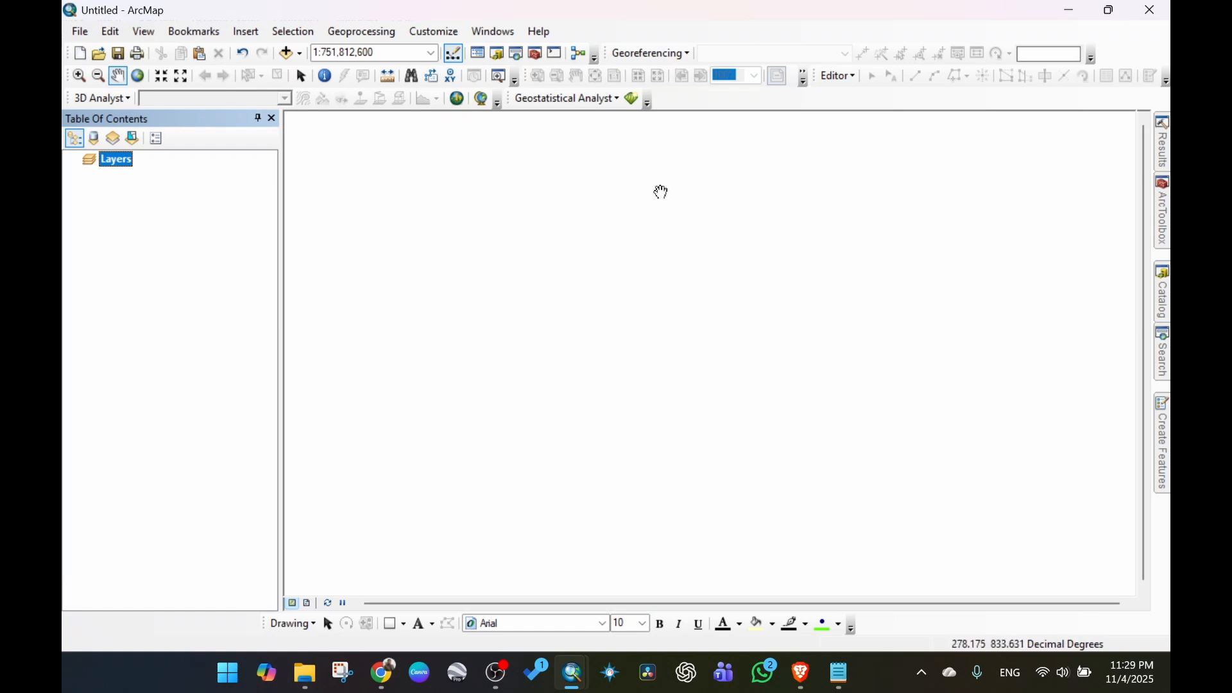
Show the Catalog, refresh the Home folder, and collapse the Home and Folder Connections branches.
left_click(499, 54)
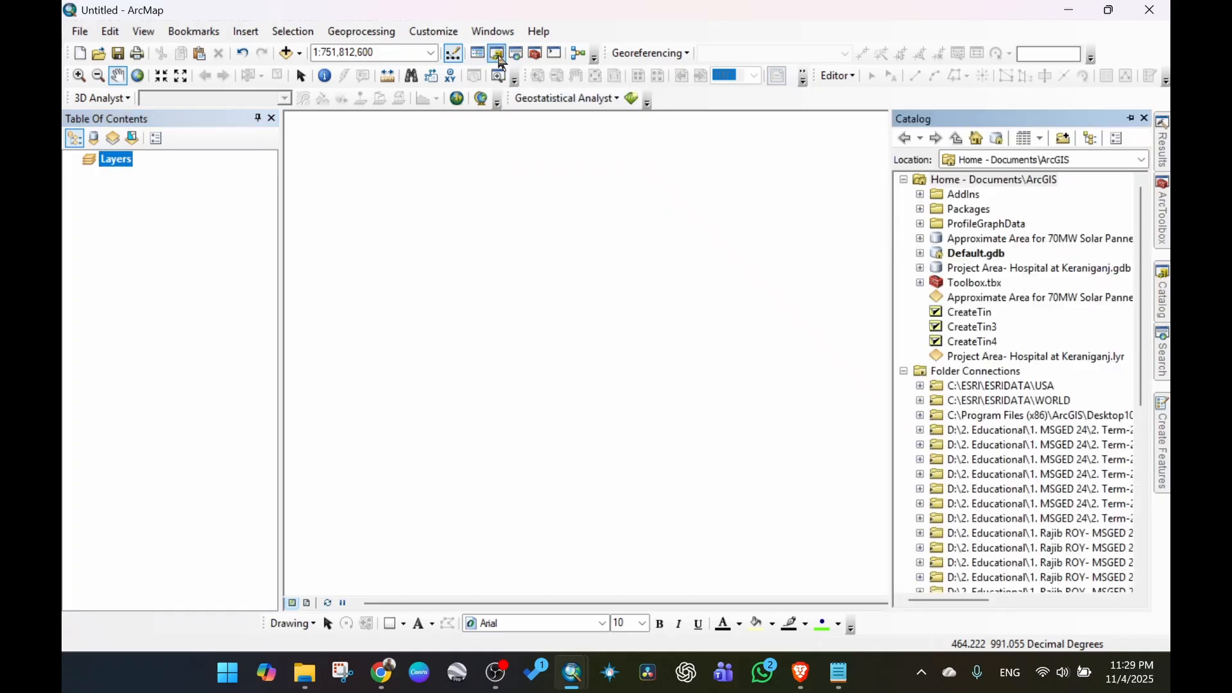
right_click(991, 181)
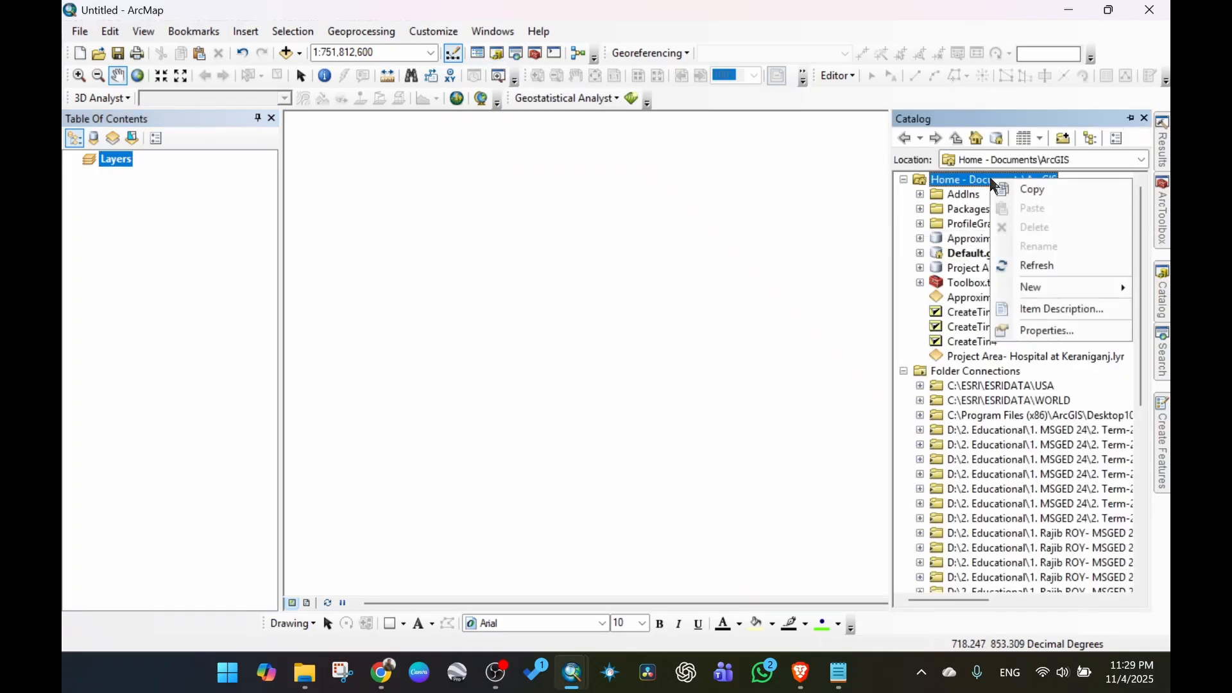
left_click(1041, 265)
left_click(904, 179)
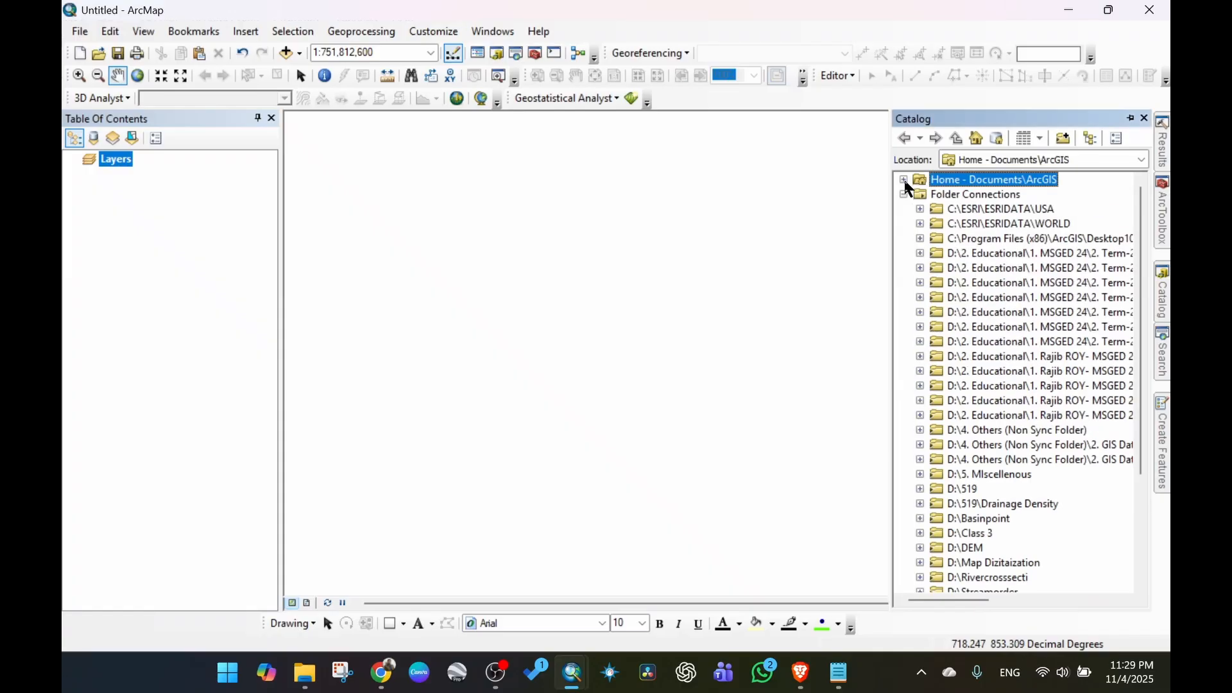
left_click(905, 194)
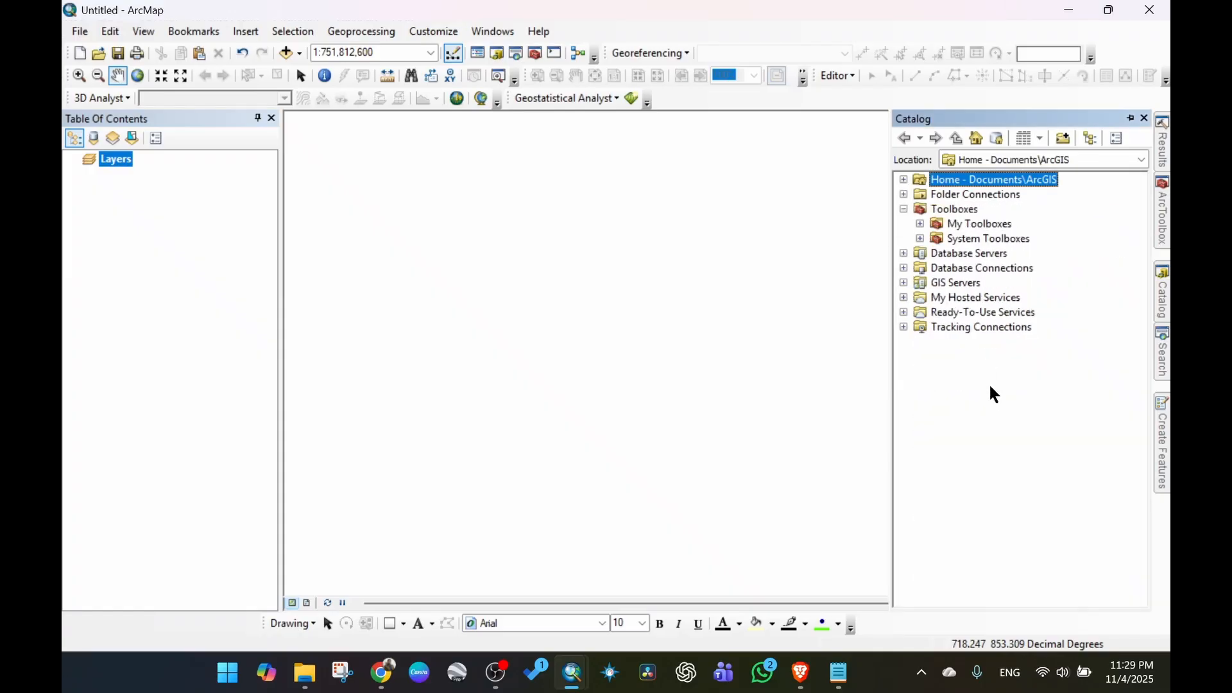
left_click(991, 193)
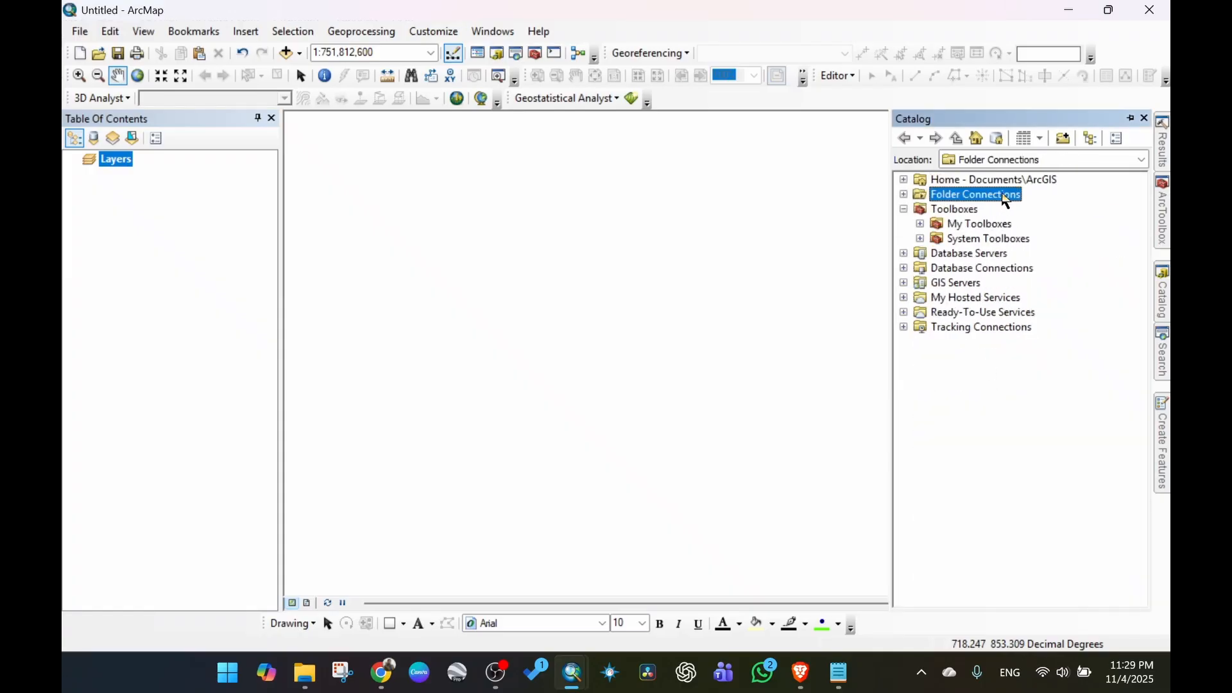
Add a folder connection to D:\Shalikha map DIGITIZE.
left_click(1068, 145)
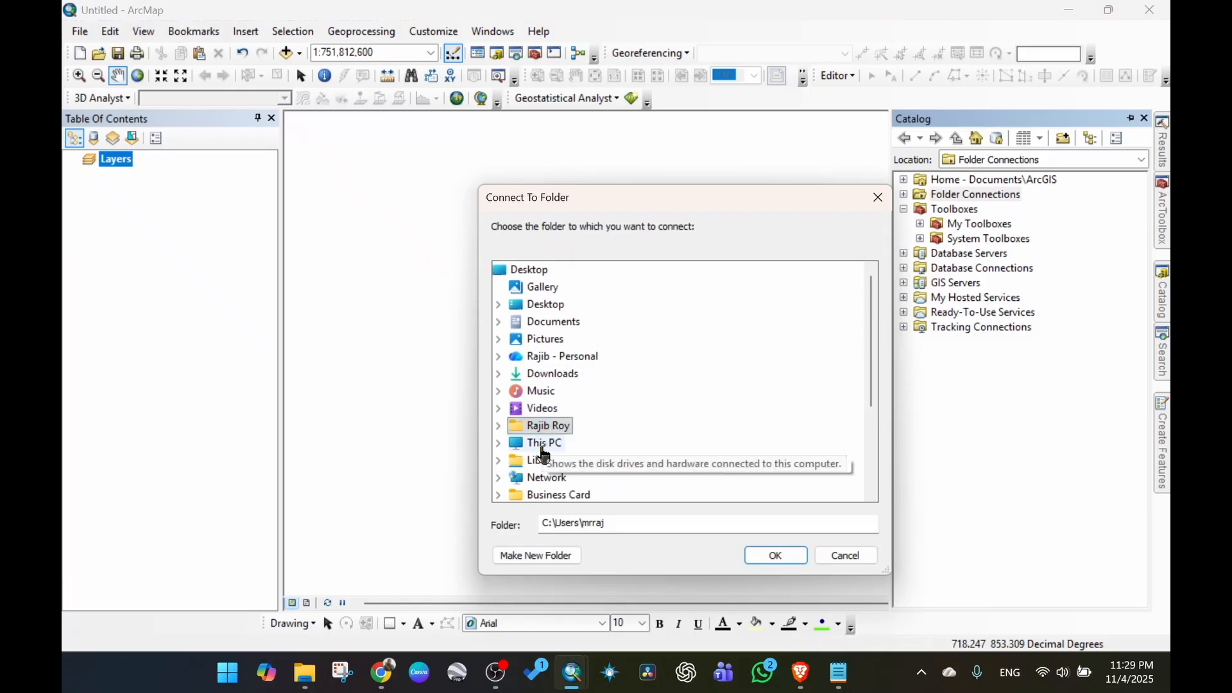
double_click(544, 444)
double_click(574, 460)
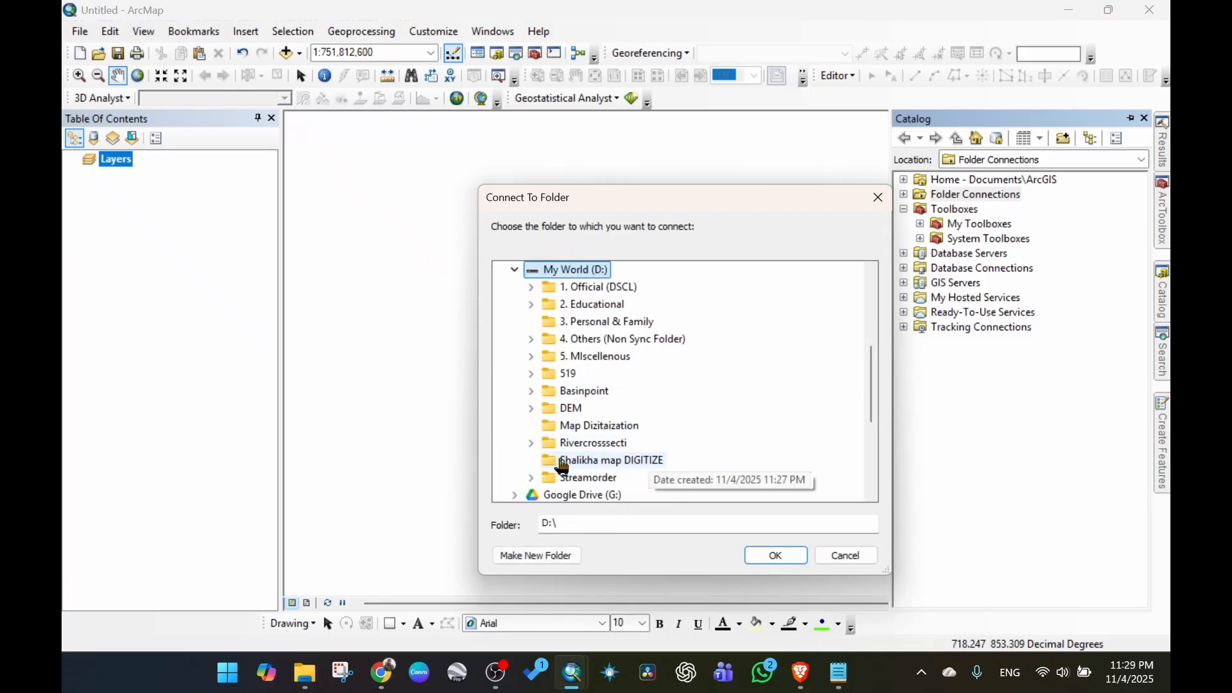
left_click(641, 462)
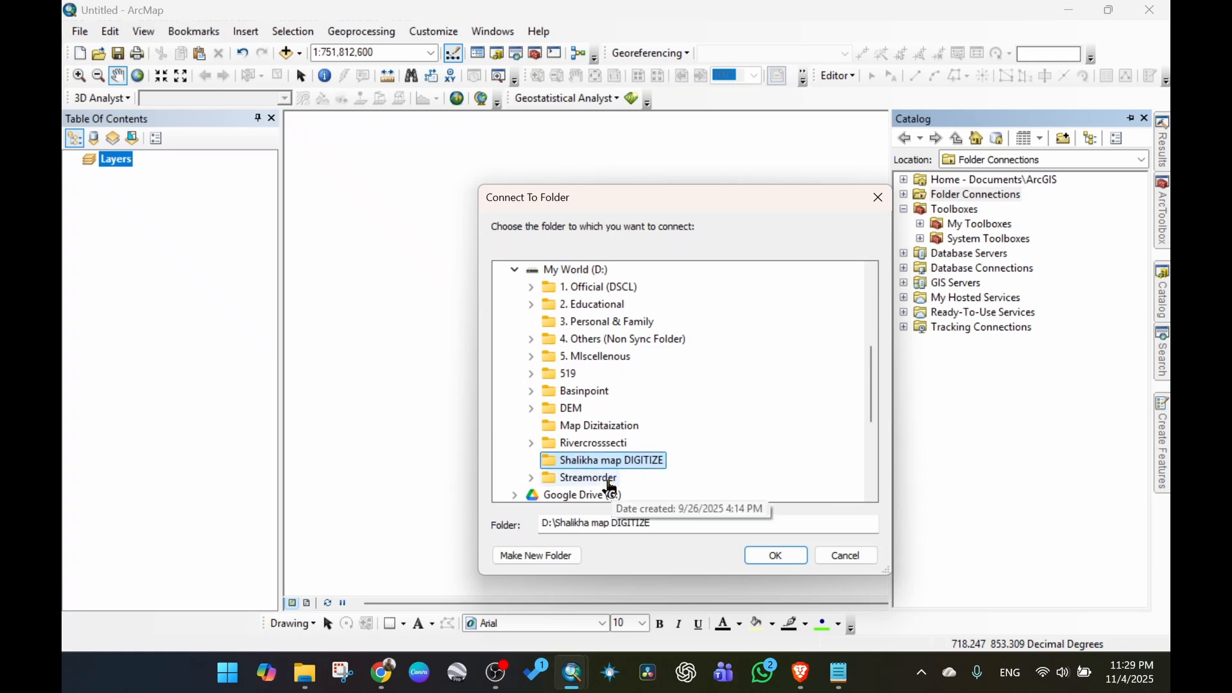
left_click(776, 556)
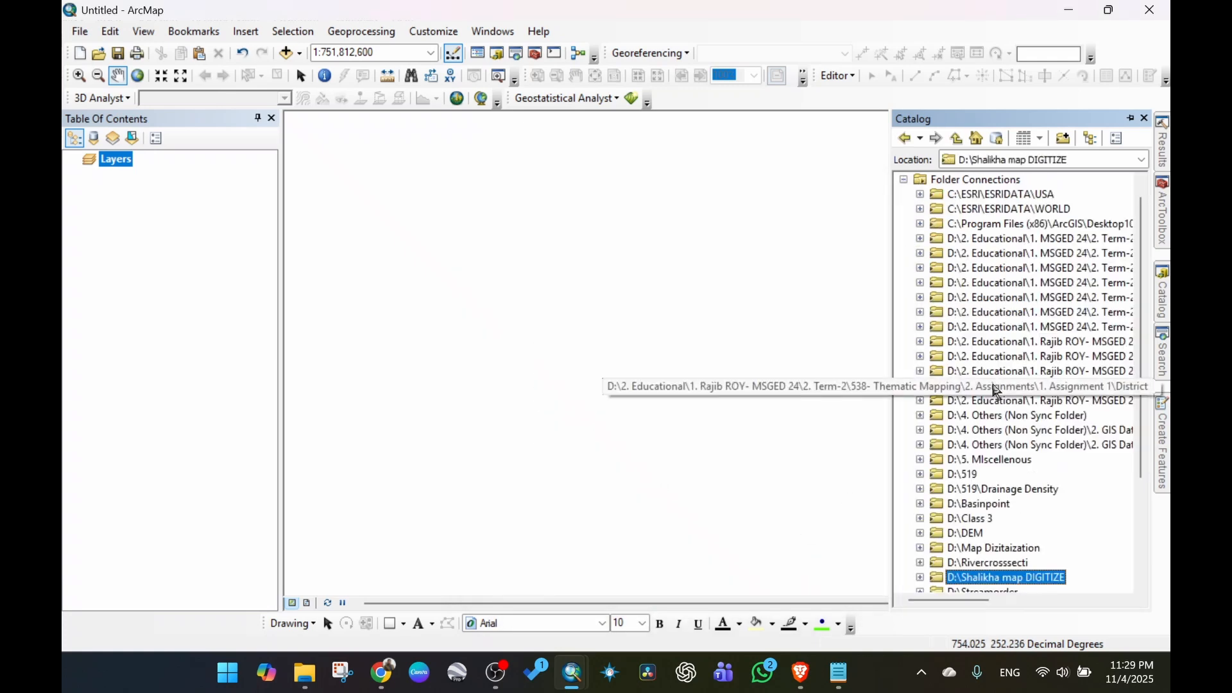
Try to place SalikhaUpazila.jpg on the map directly from the connected Shalikha map DIGITIZE folder in the Catalog.
scroll(994, 379, "down", 3)
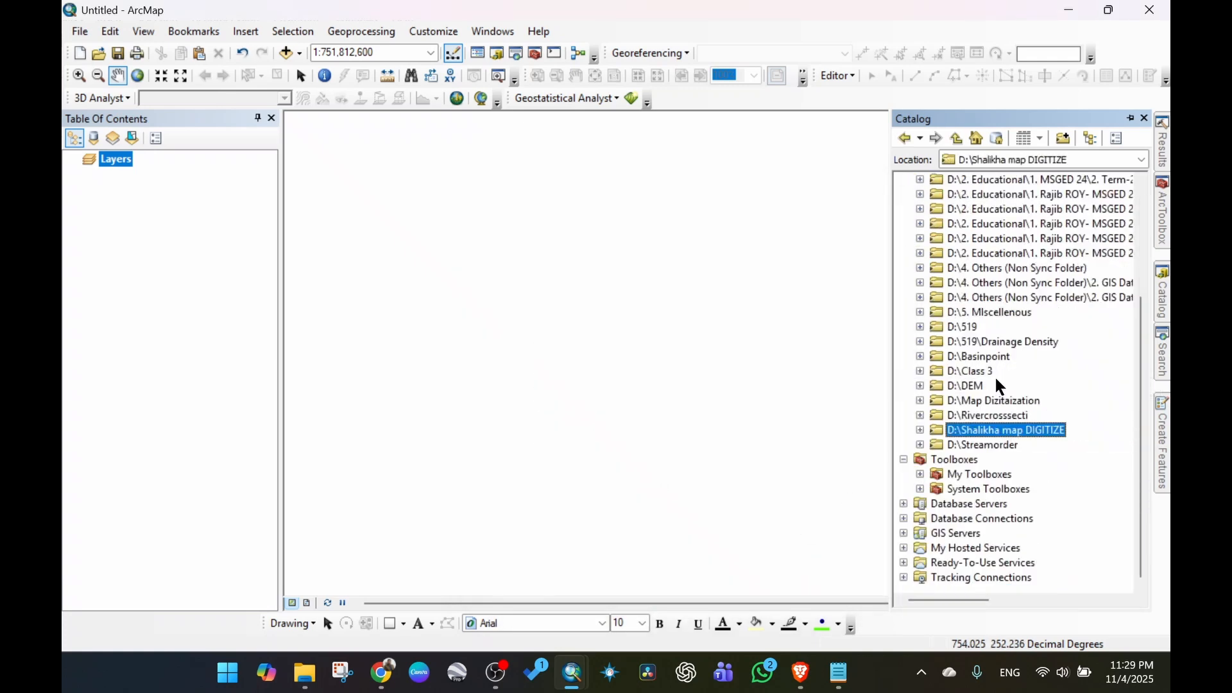
double_click(1008, 425)
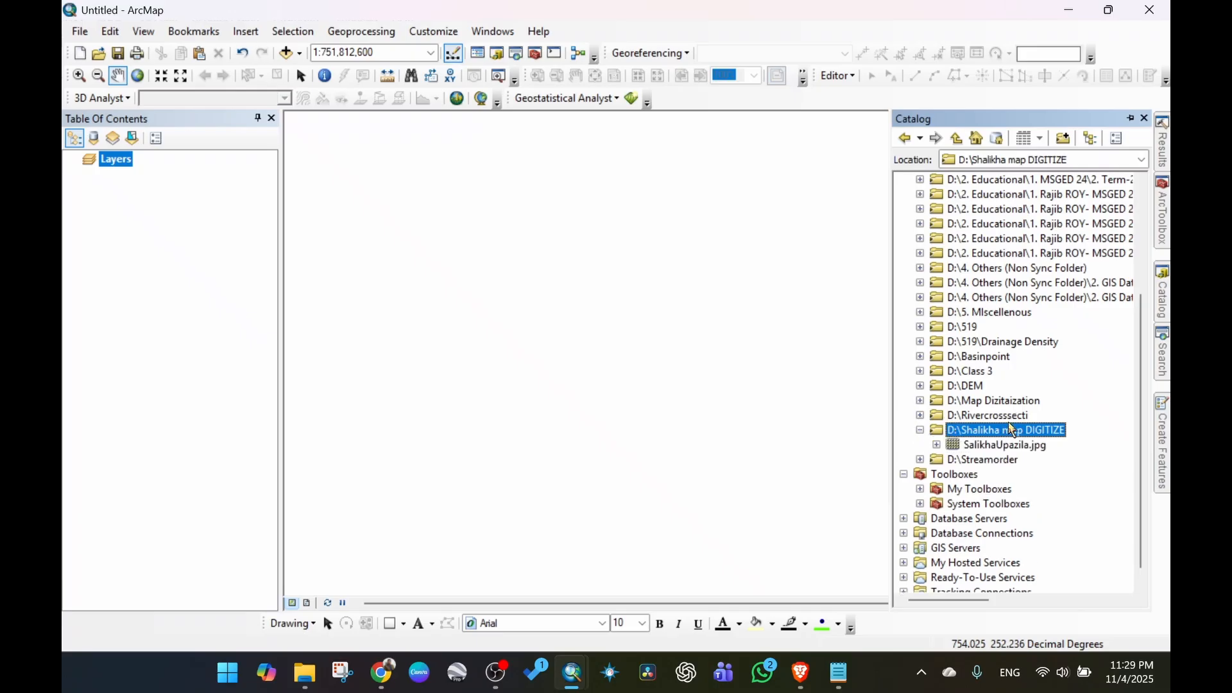
left_click(1003, 433)
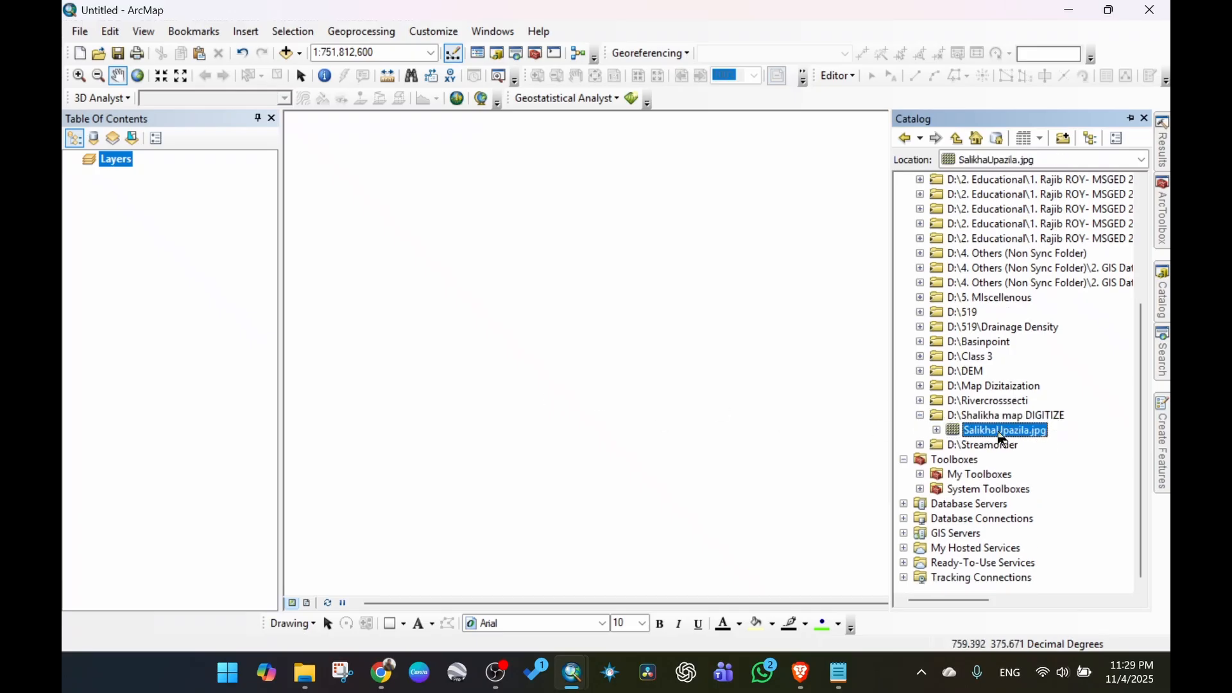
left_click_drag(1003, 431, 633, 339)
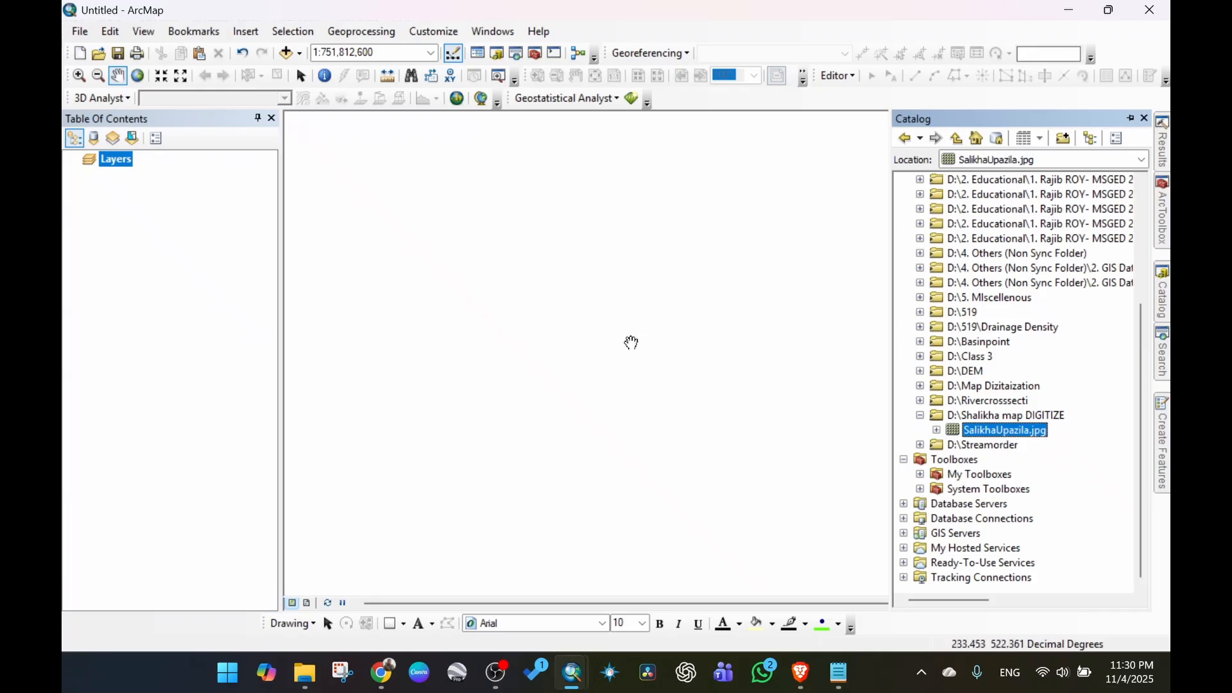
Add SalikhaUpazila.jpg from D:\Shalikha map DIGITIZE as a layer using Add Data, and accept the missing spatial reference.
left_click(287, 56)
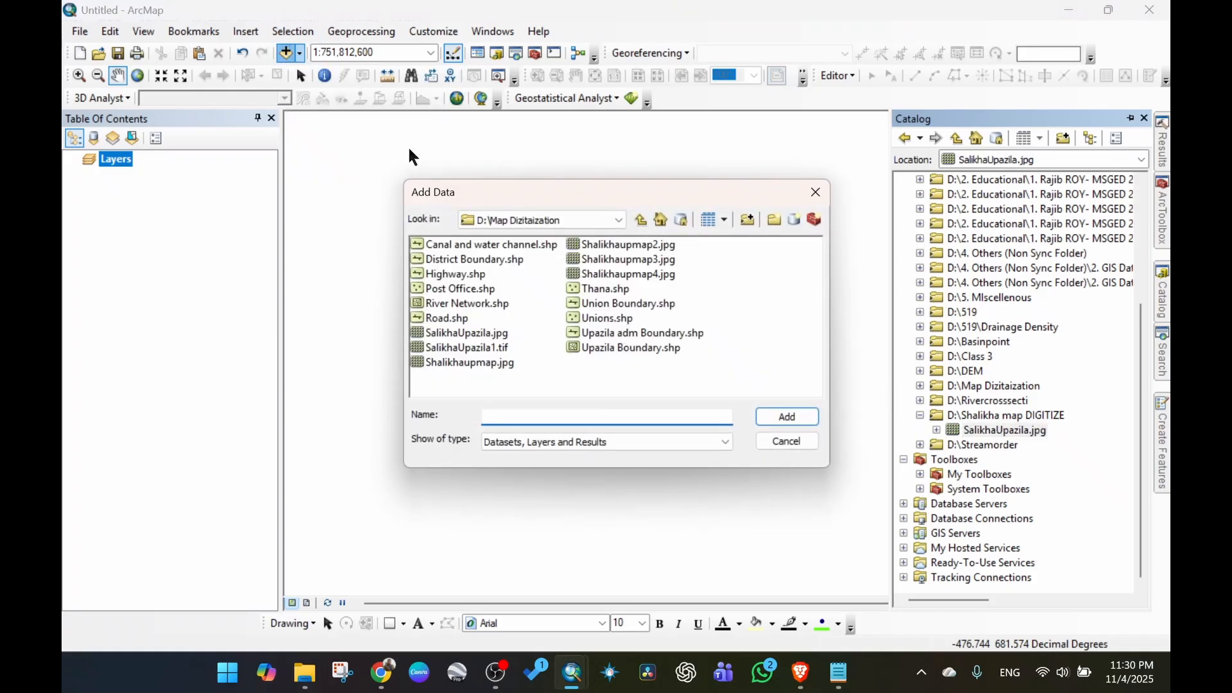
left_click(560, 226)
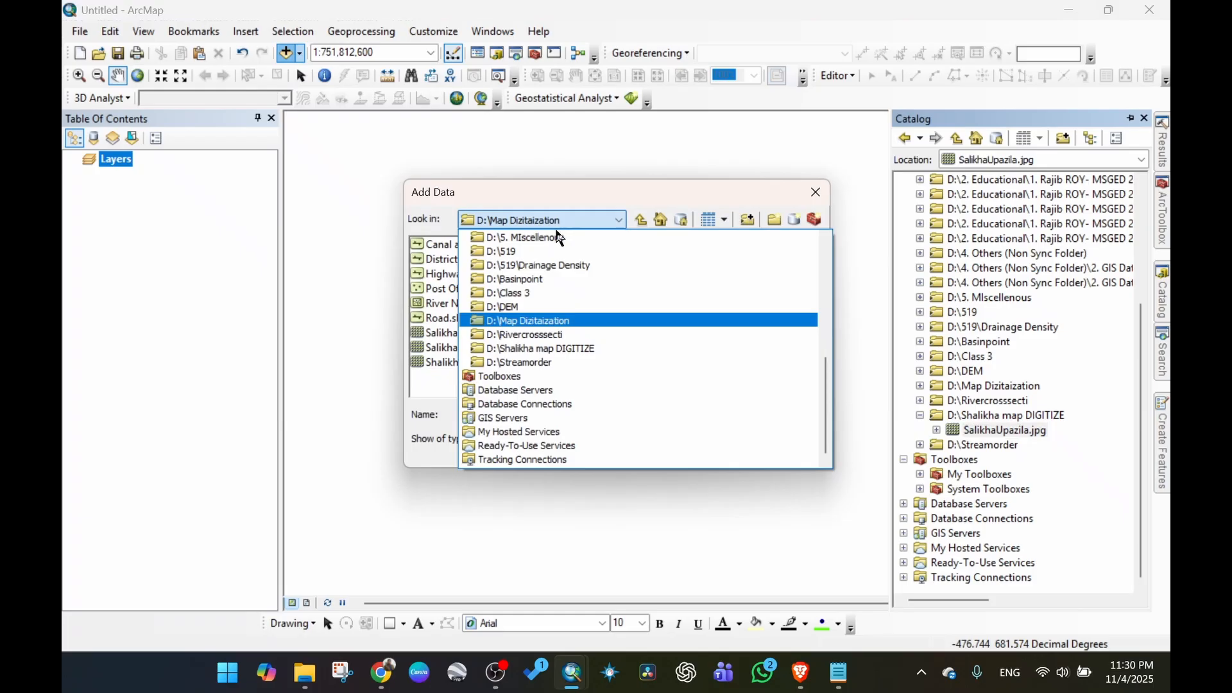
left_click(556, 351)
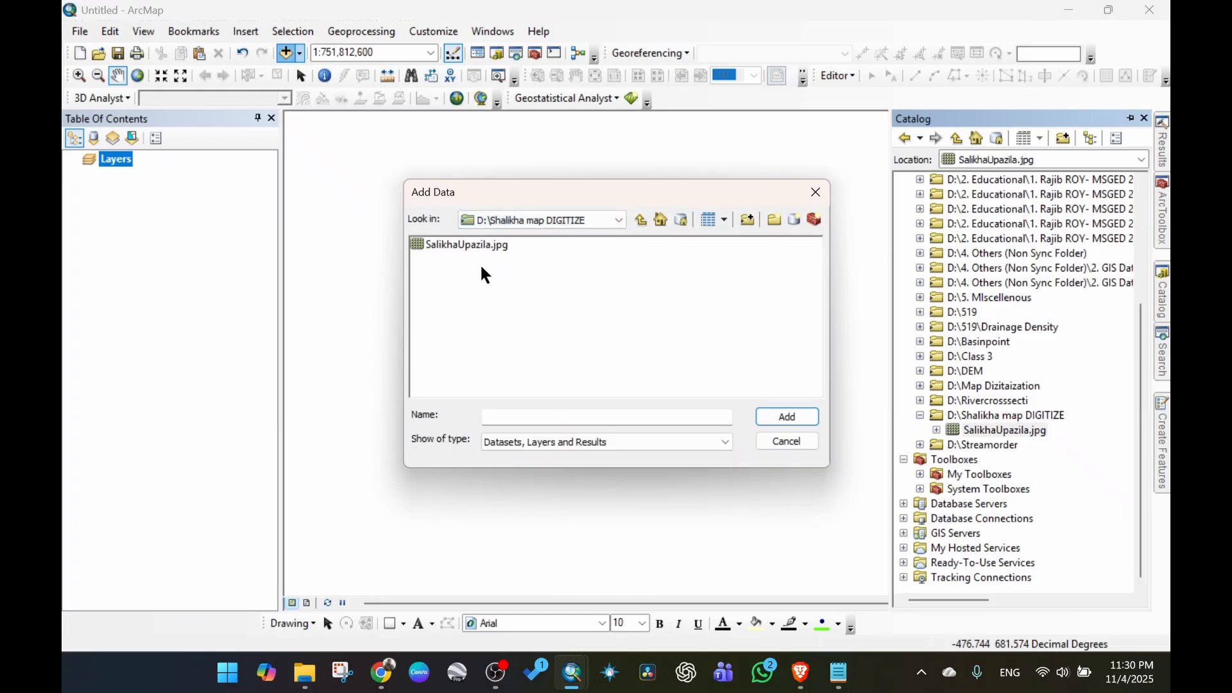
left_click(457, 247)
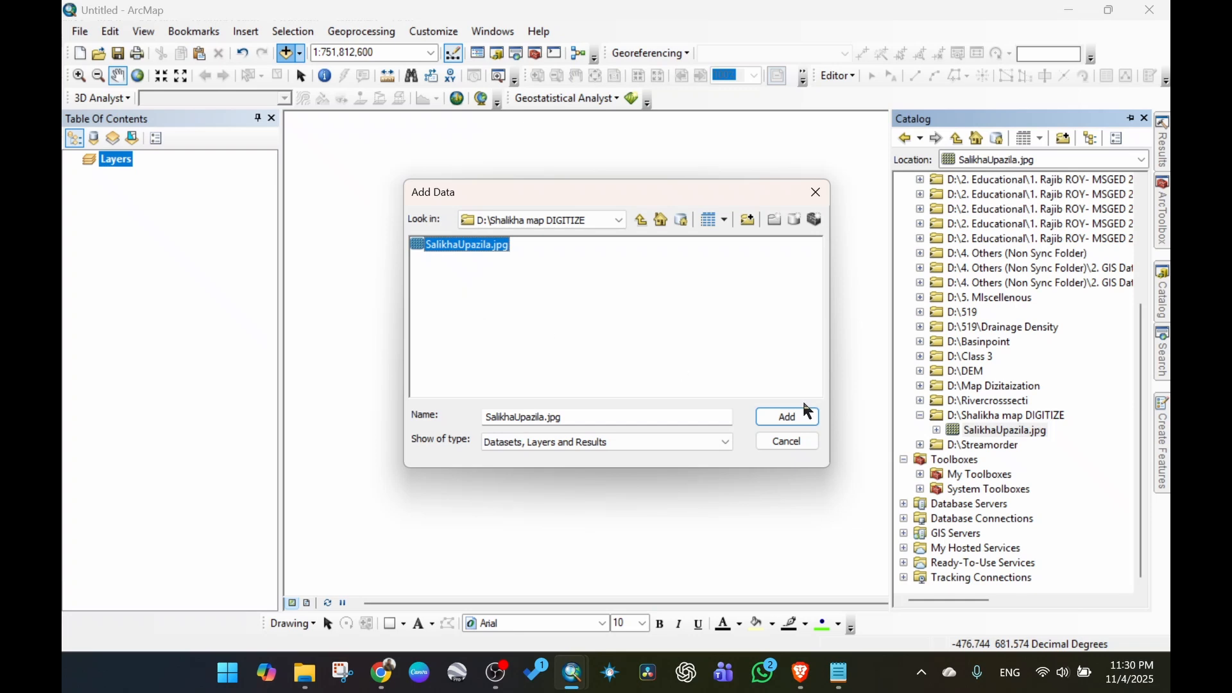
left_click(794, 422)
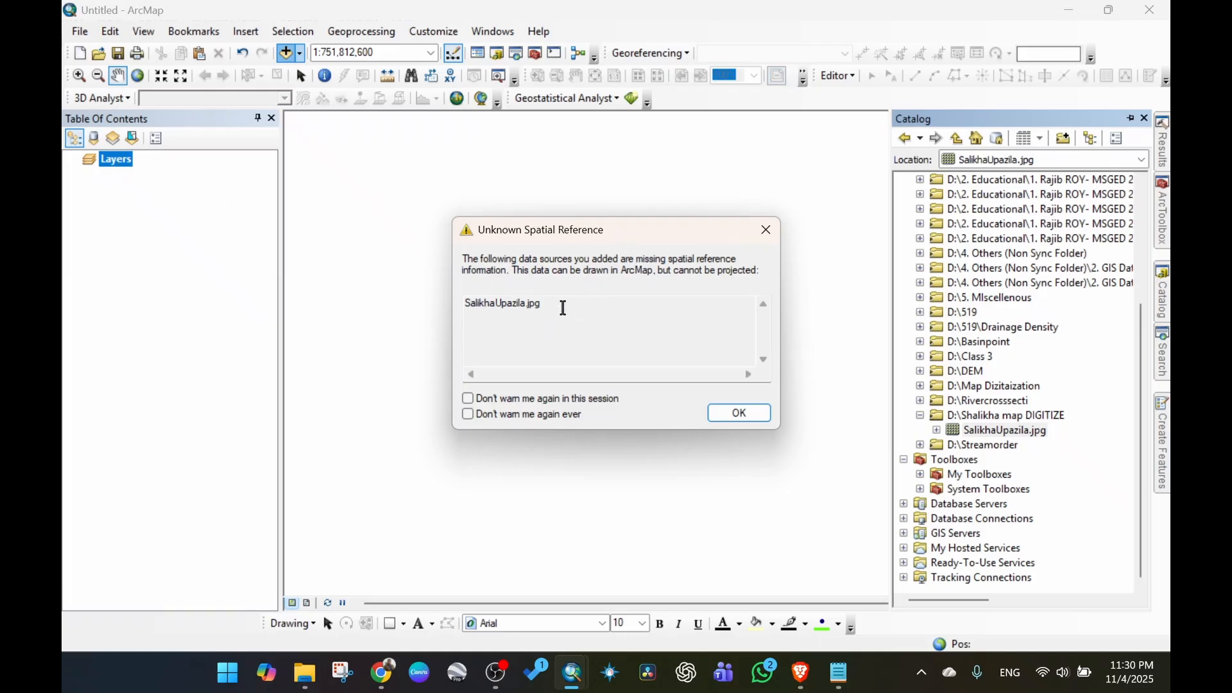
left_click_drag(563, 308, 440, 299)
left_click(590, 311)
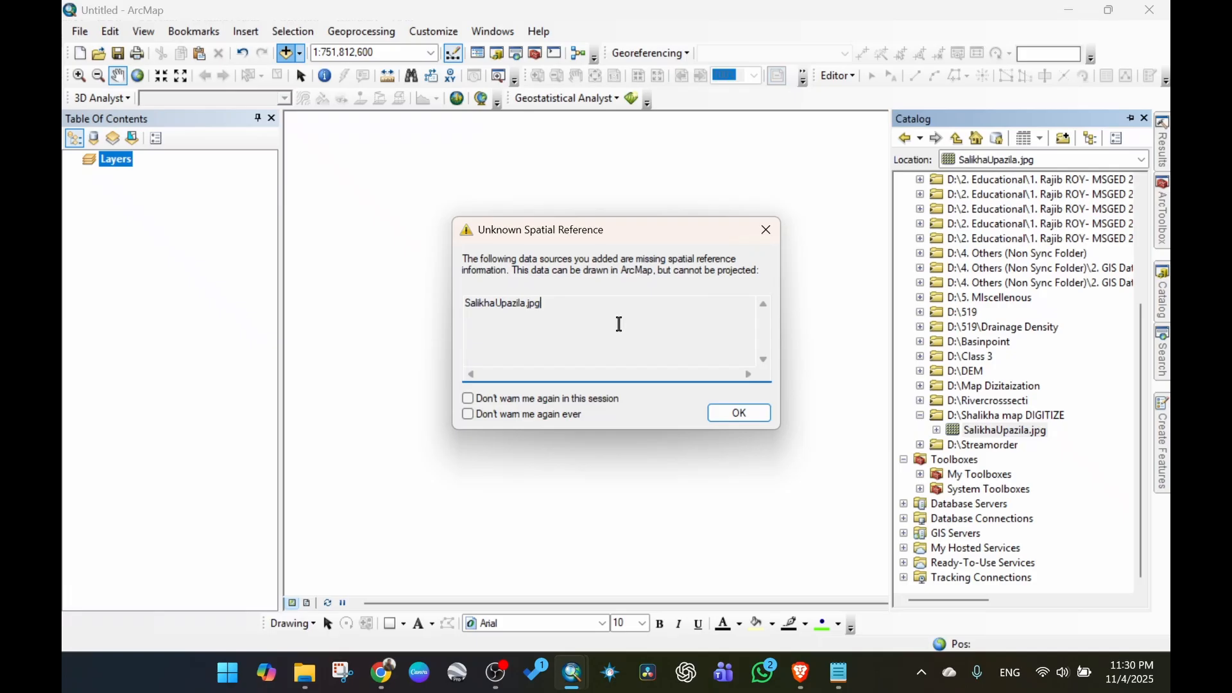
left_click(739, 414)
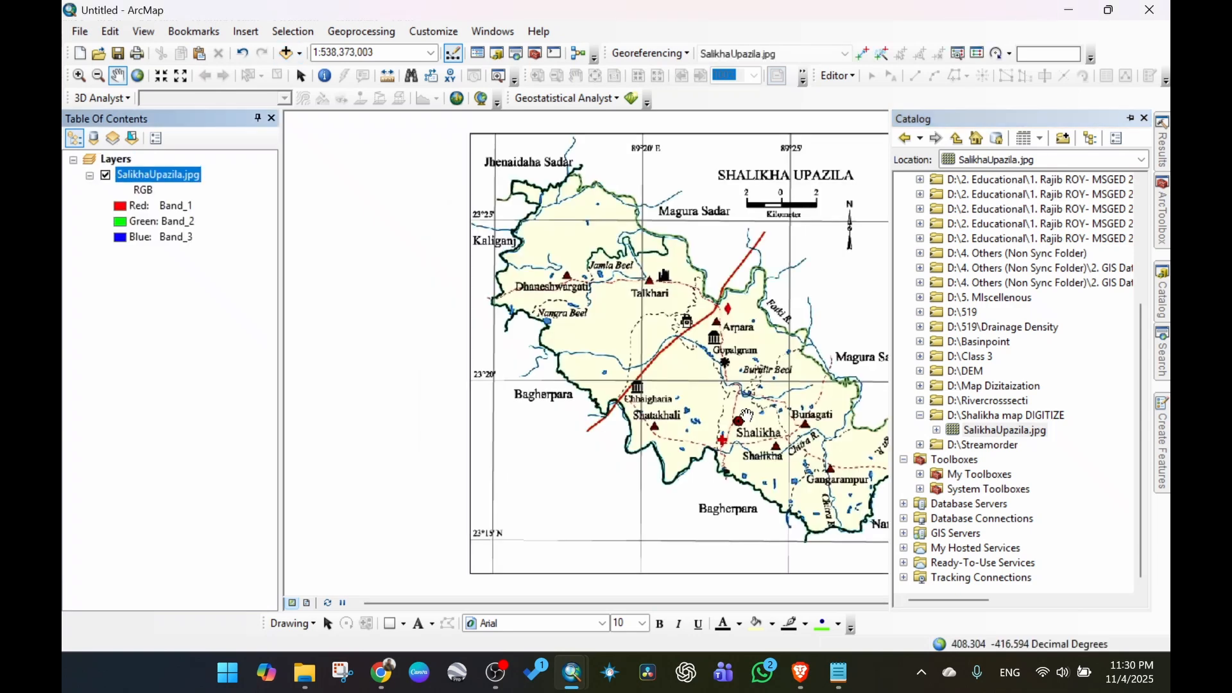
Hide the Georeferencing toolbar and show it again.
left_click_drag(611, 371, 720, 372)
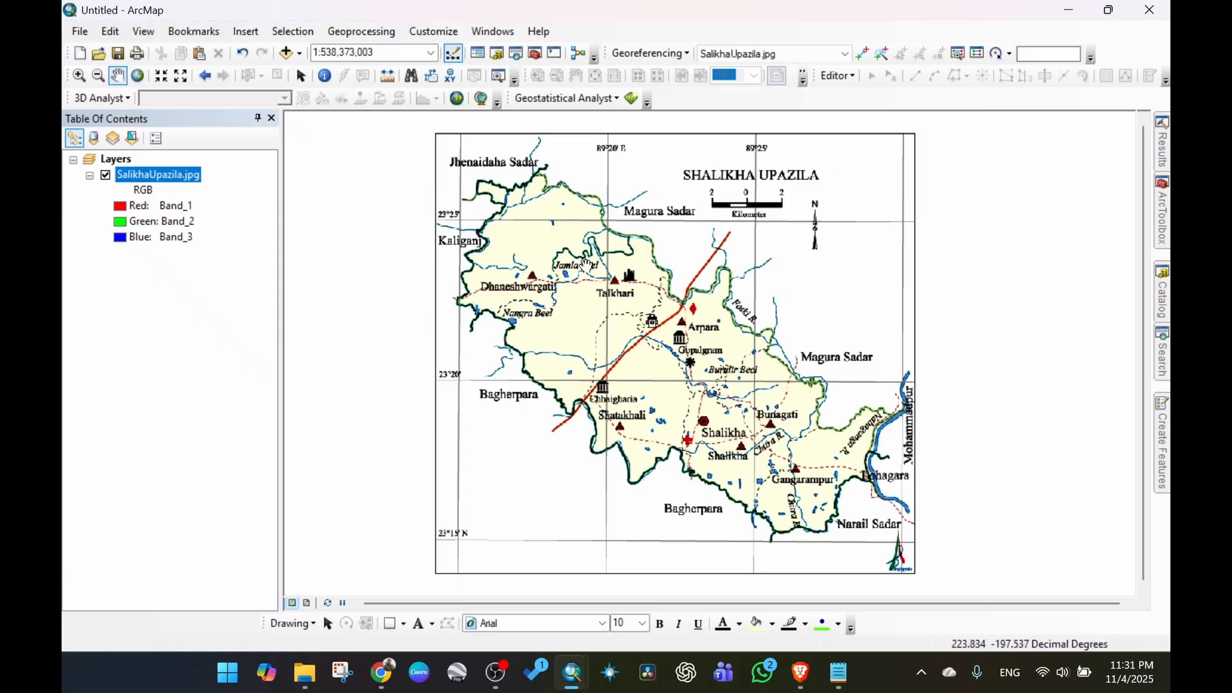
scroll(509, 195, "down", 5)
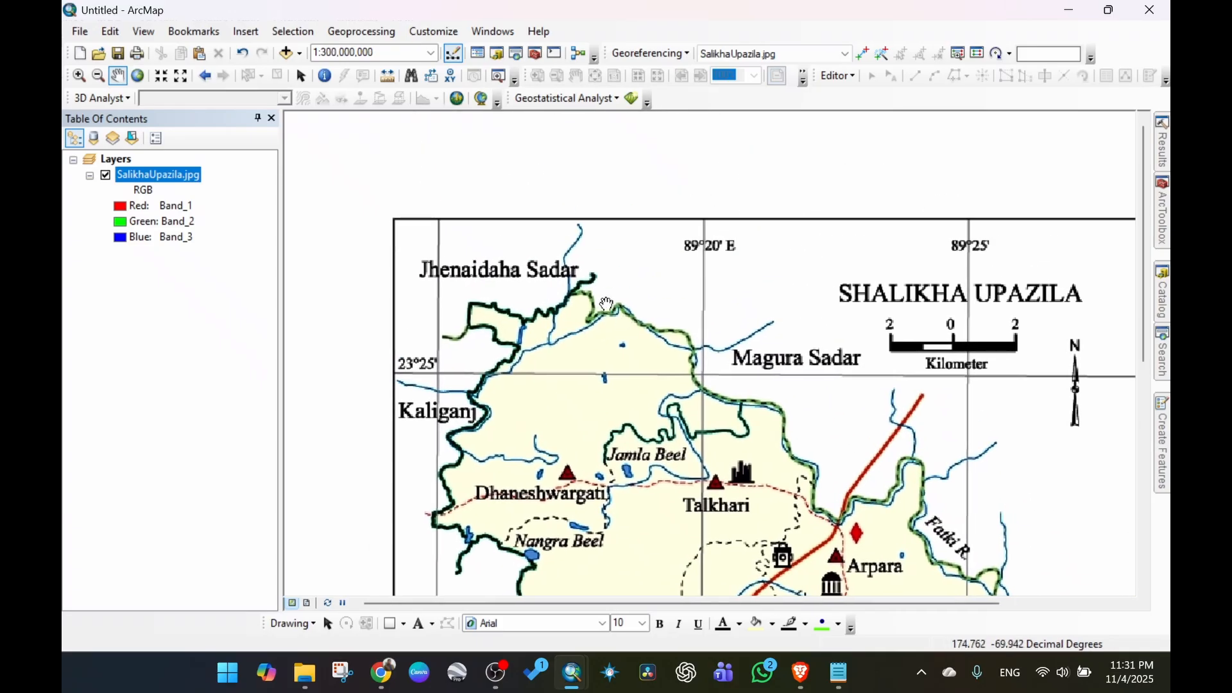
scroll(626, 325, "down", 1)
left_click_drag(595, 367, 659, 337)
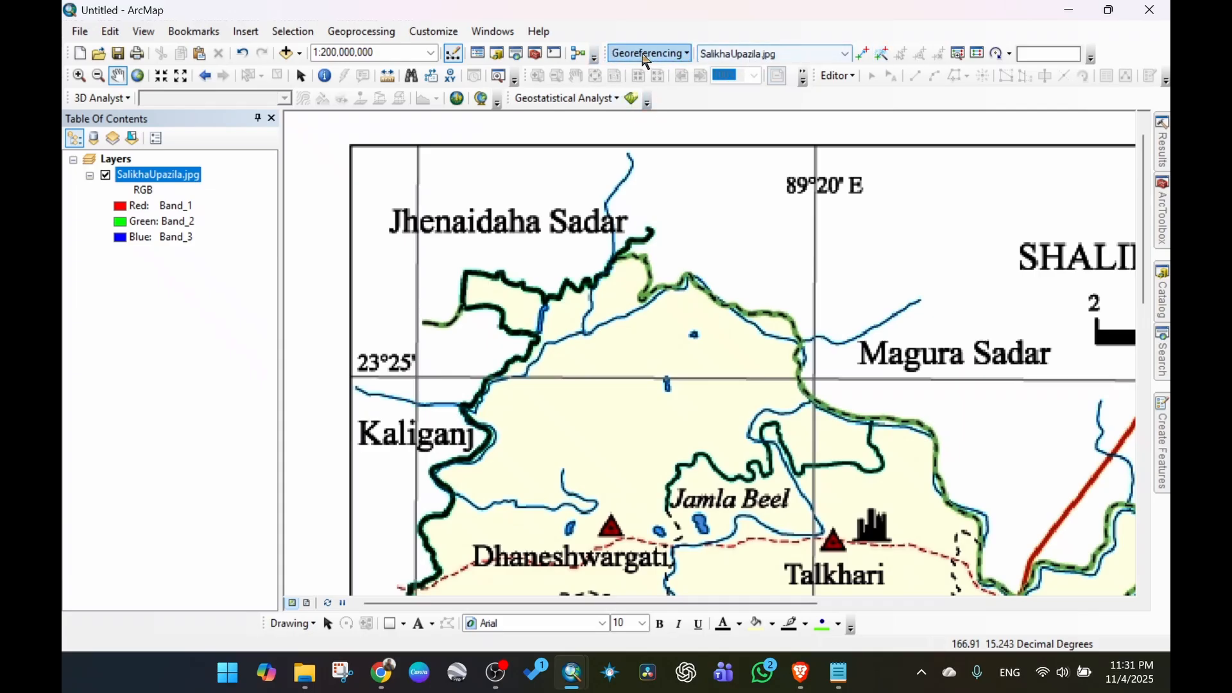
right_click(580, 30)
right_click(571, 27)
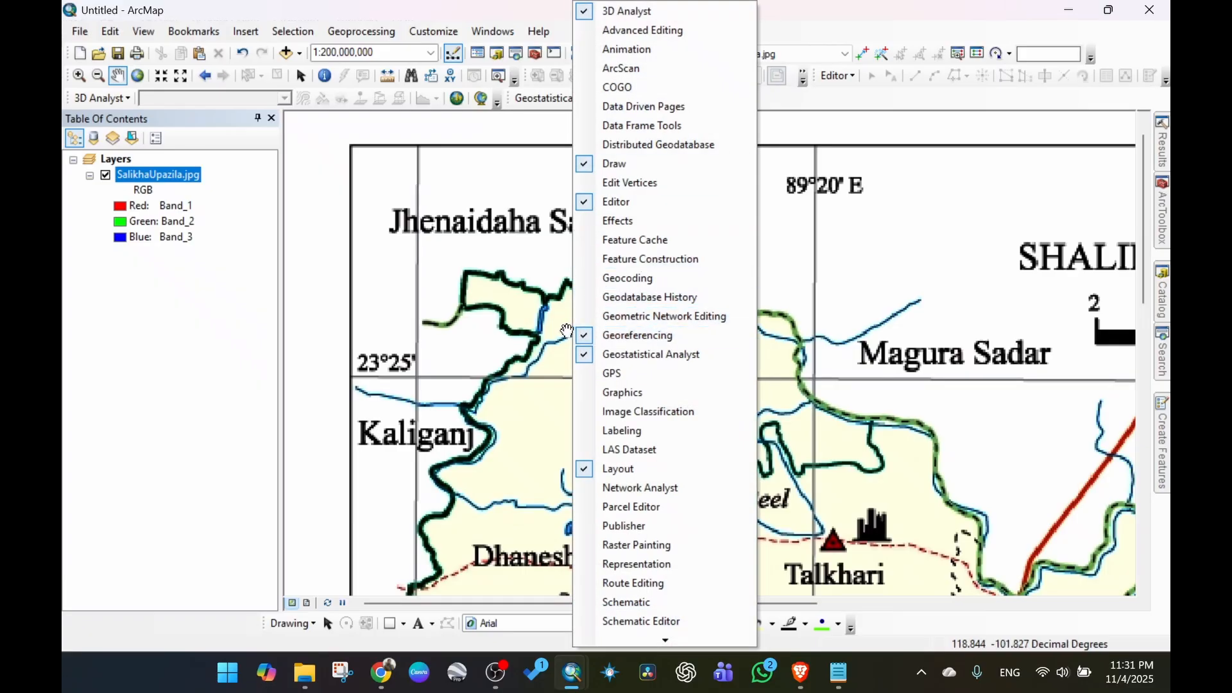
left_click(634, 336)
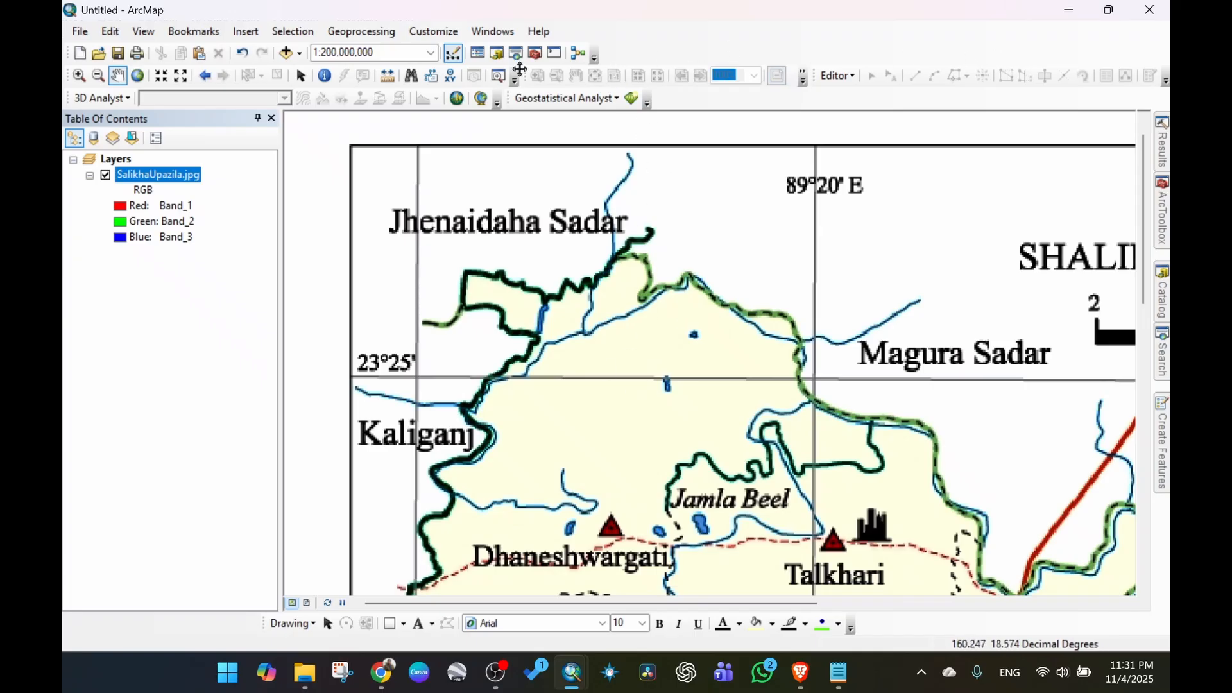
right_click(633, 36)
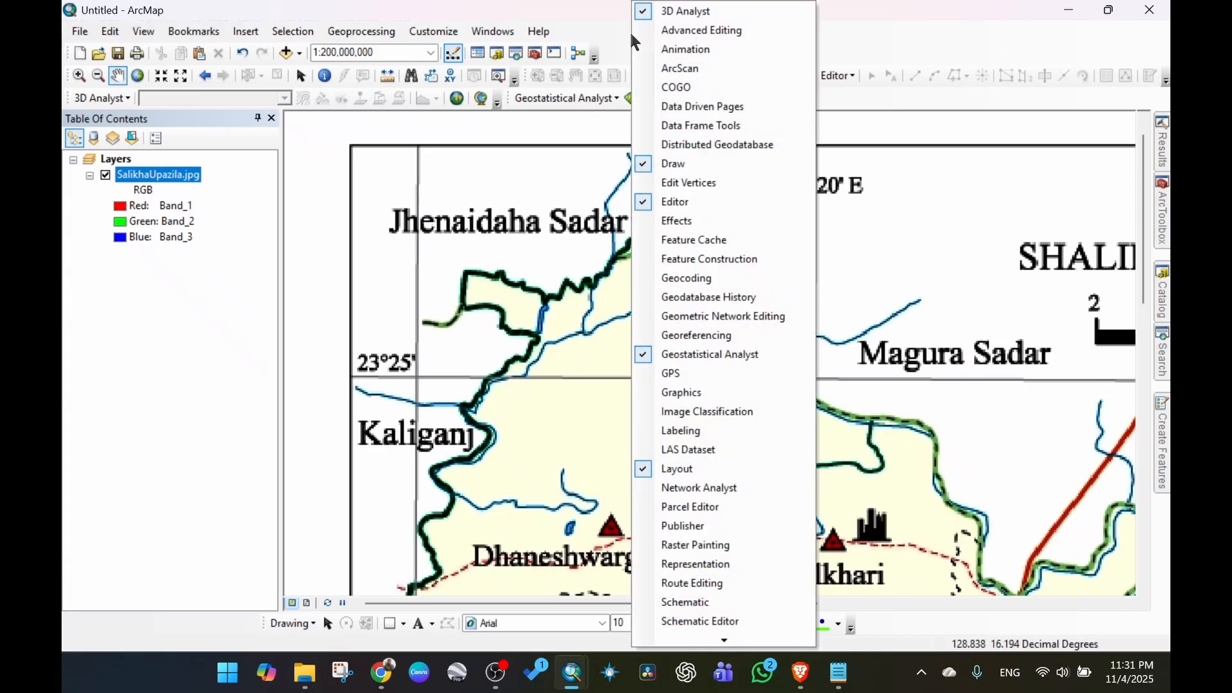
left_click(642, 337)
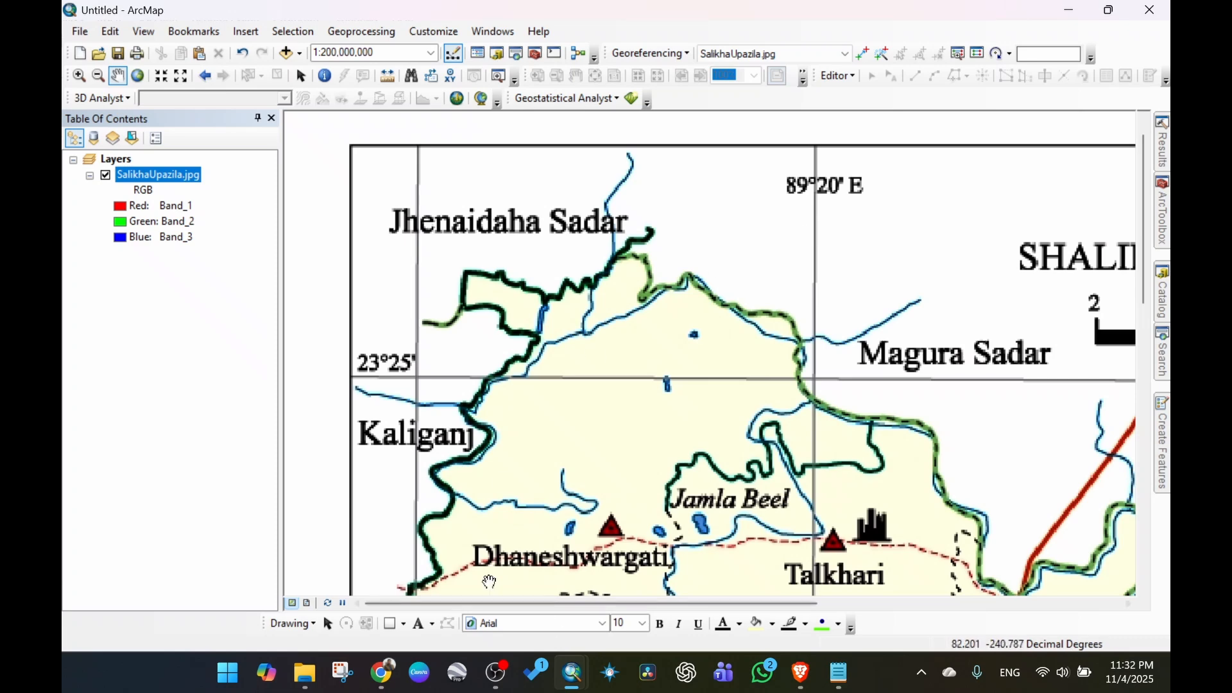
Switch to Chrome, search for degree minutes second to decimal, and open the RapidTables converter, closing the search results.
left_click(383, 683)
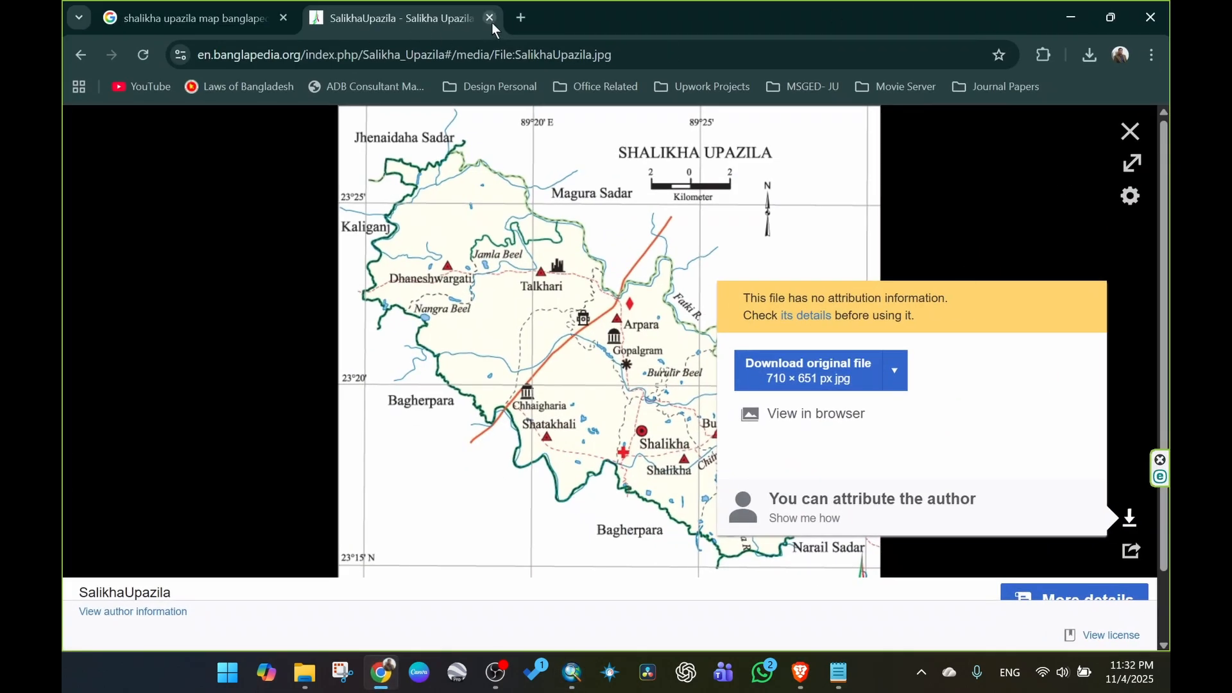
left_click(520, 17)
left_click(523, 51)
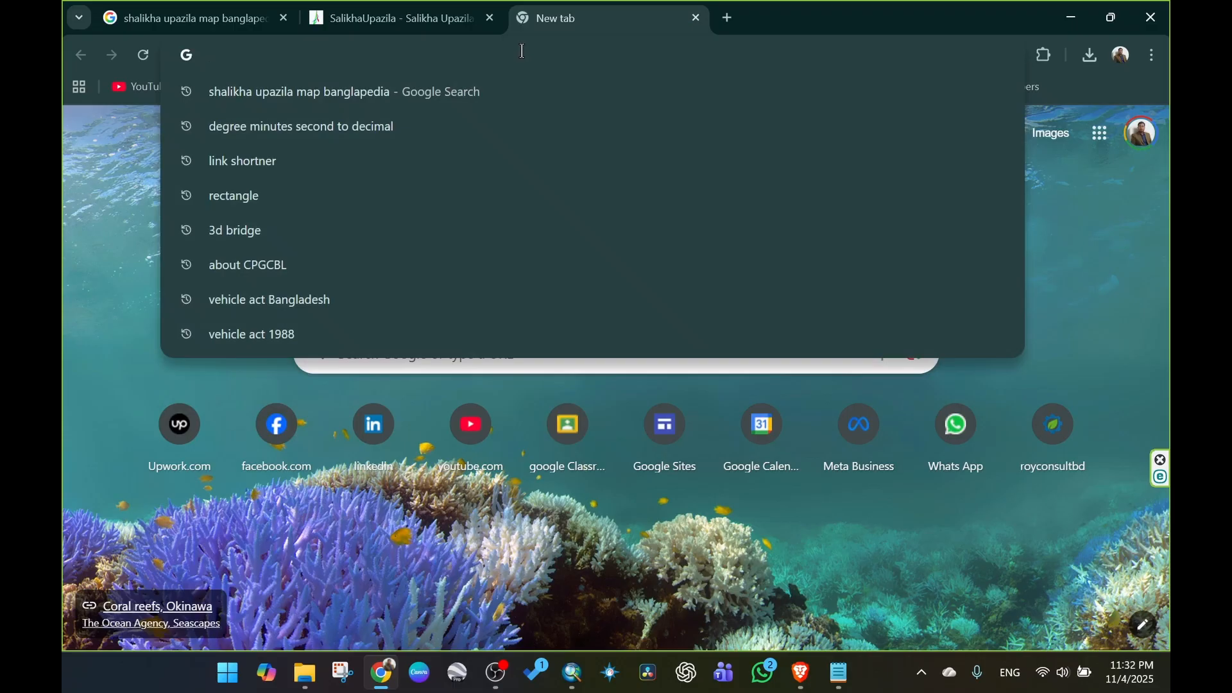
left_click(336, 130)
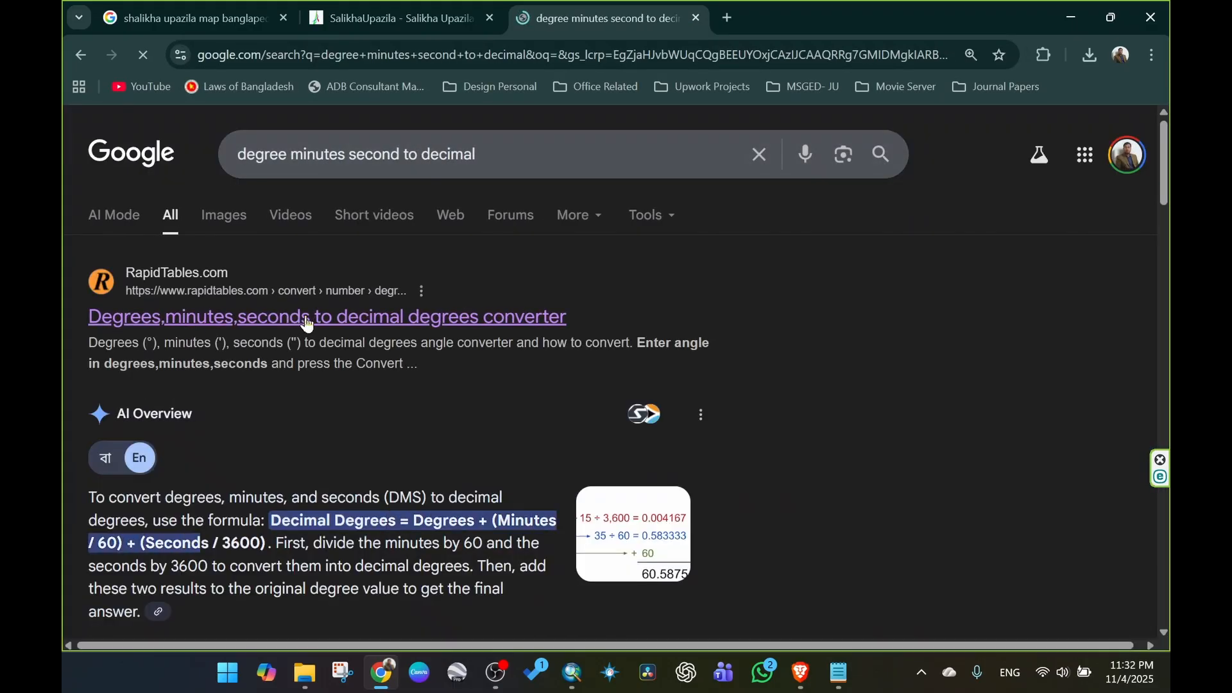
left_click(262, 319)
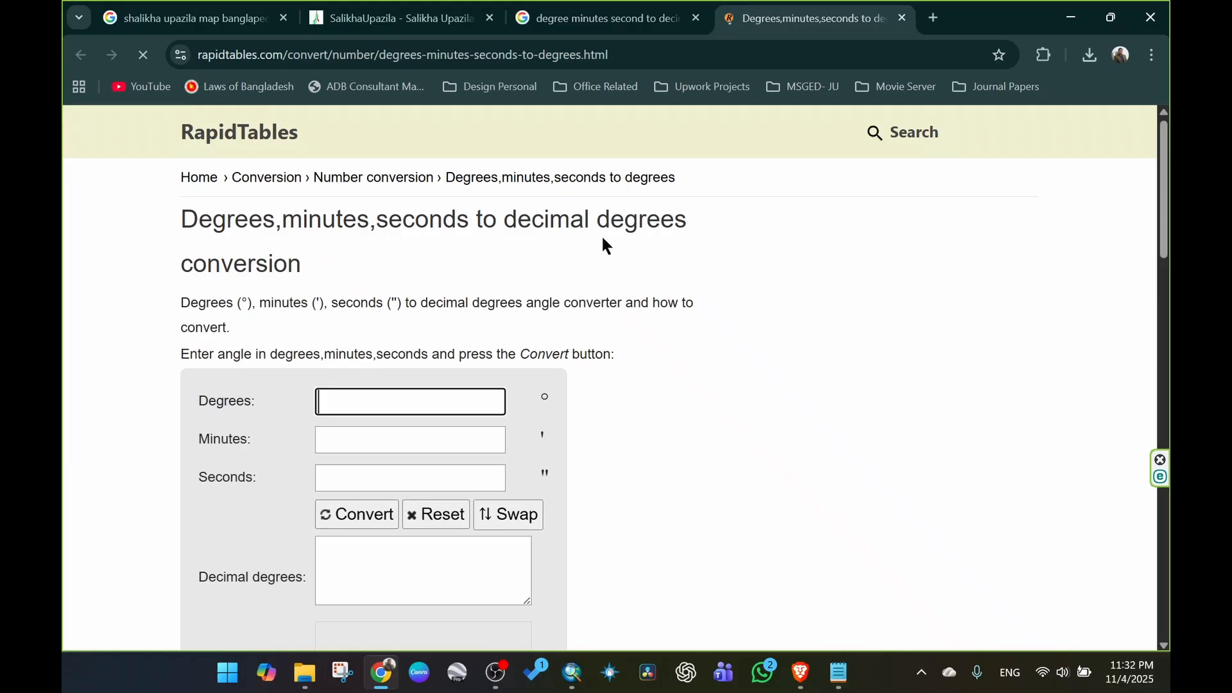
left_click(695, 18)
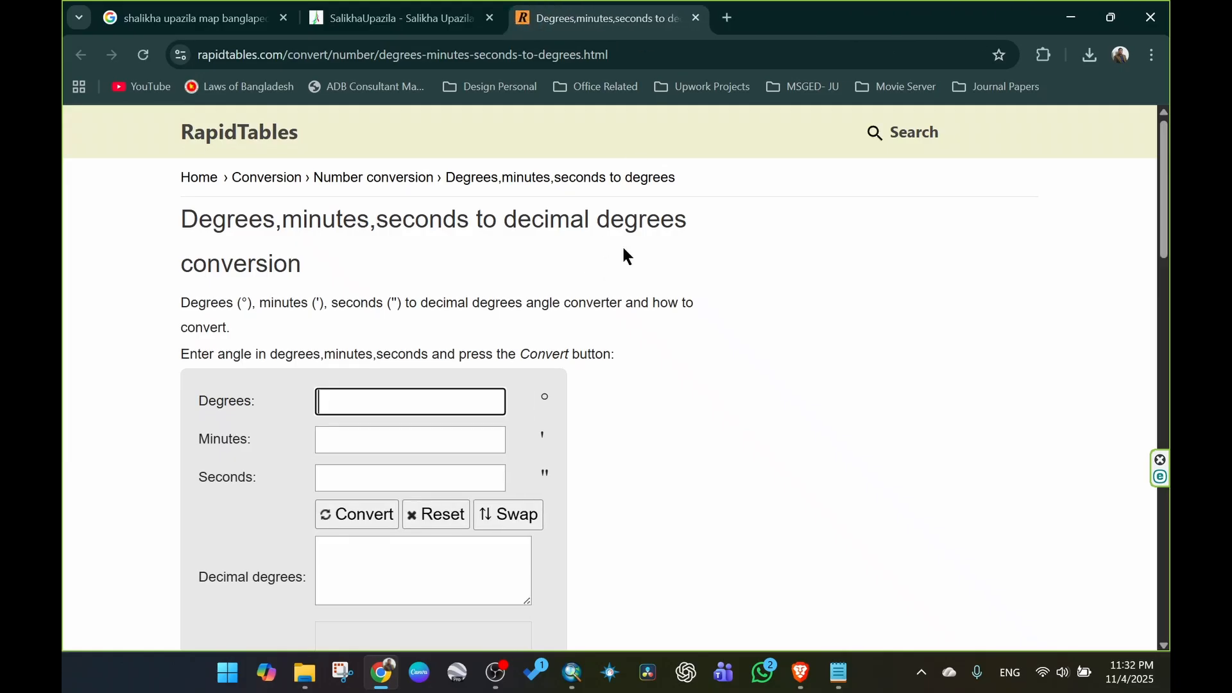
Arrange Chrome and ArcMap side by side, and auto-hide the Table Of Contents to show the map's 23°25' and 89°20' E labels.
key("super+Left")
left_click(727, 173)
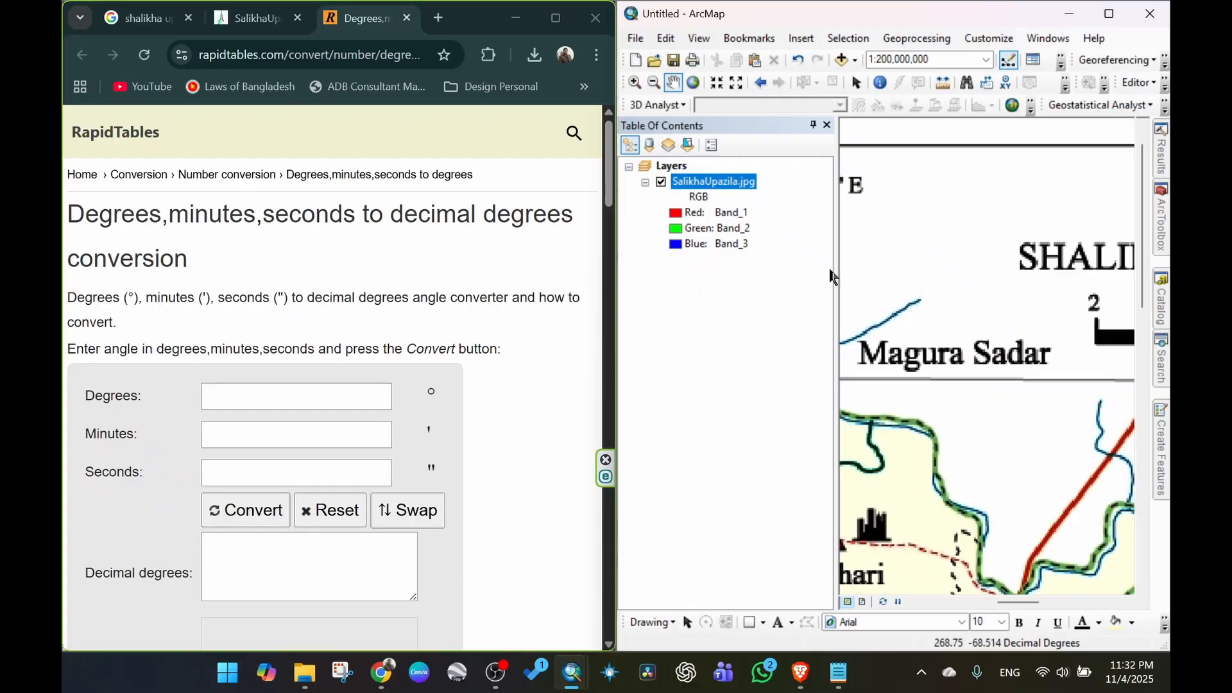
left_click(813, 125)
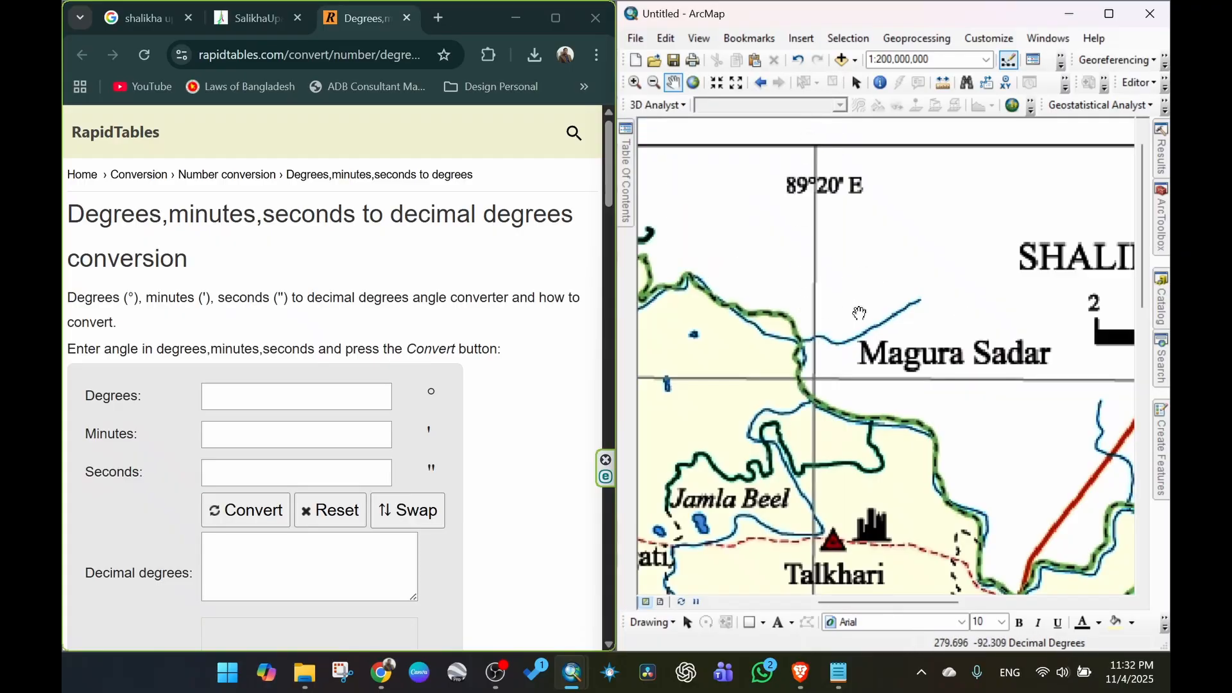
scroll(827, 331, "up", 2)
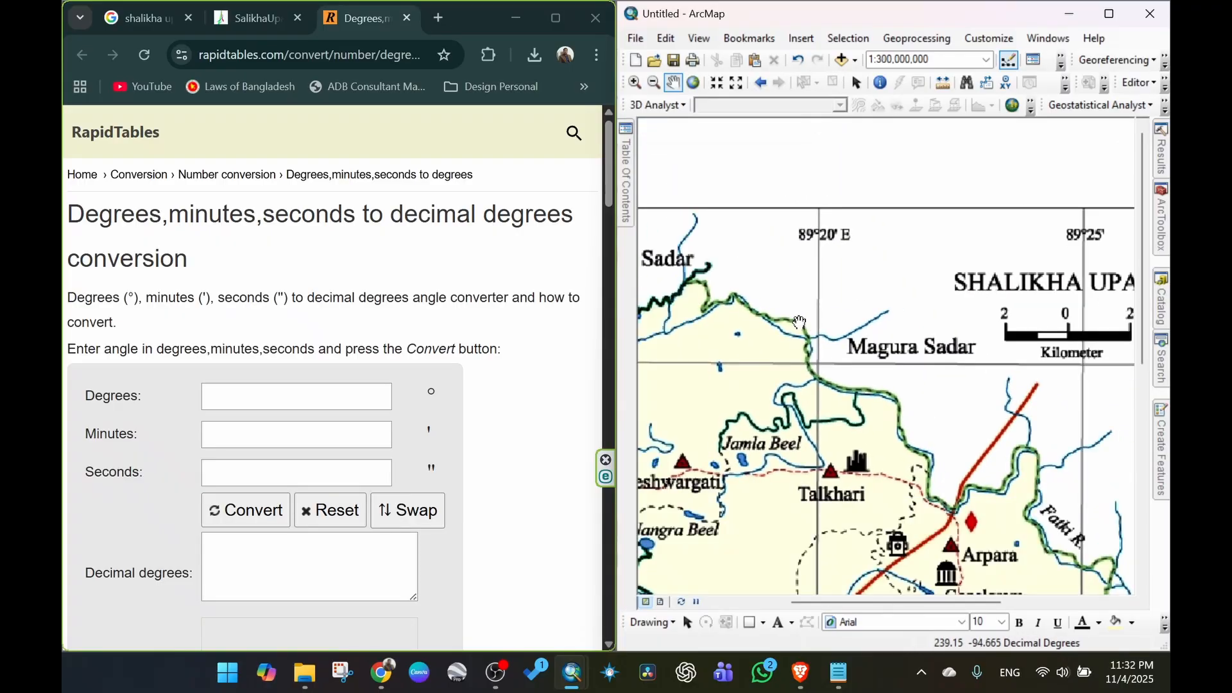
left_click_drag(800, 322, 903, 299)
left_click_drag(851, 346, 929, 343)
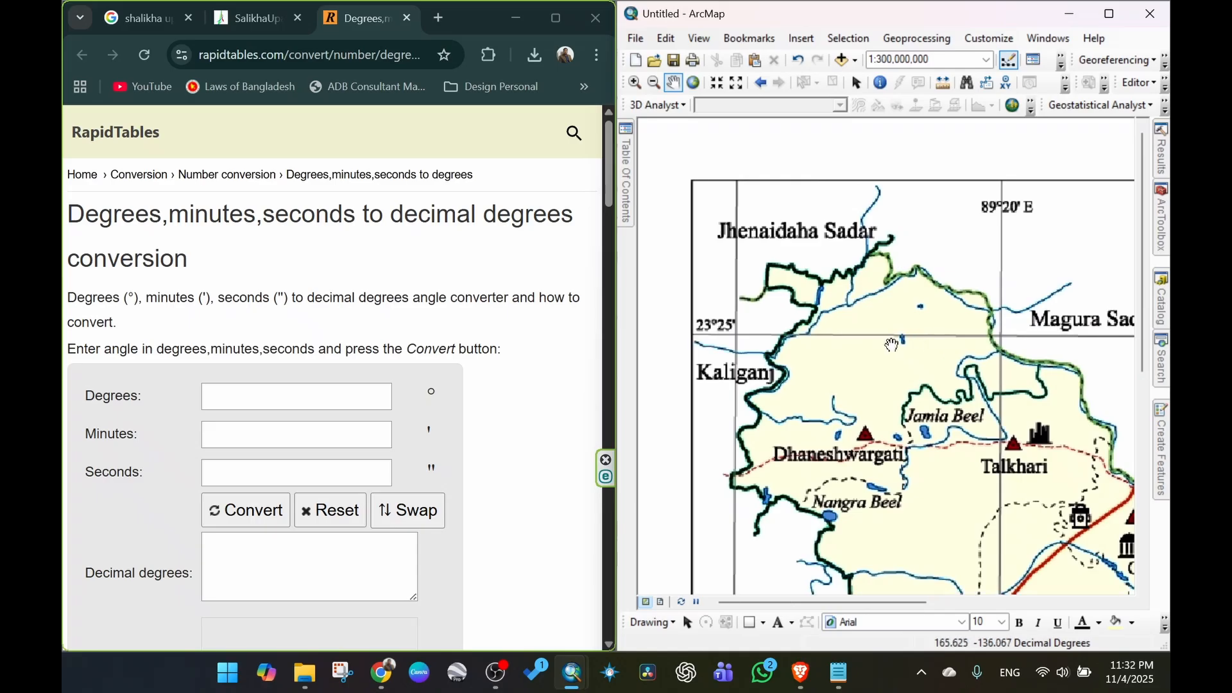
left_click_drag(888, 295, 862, 281)
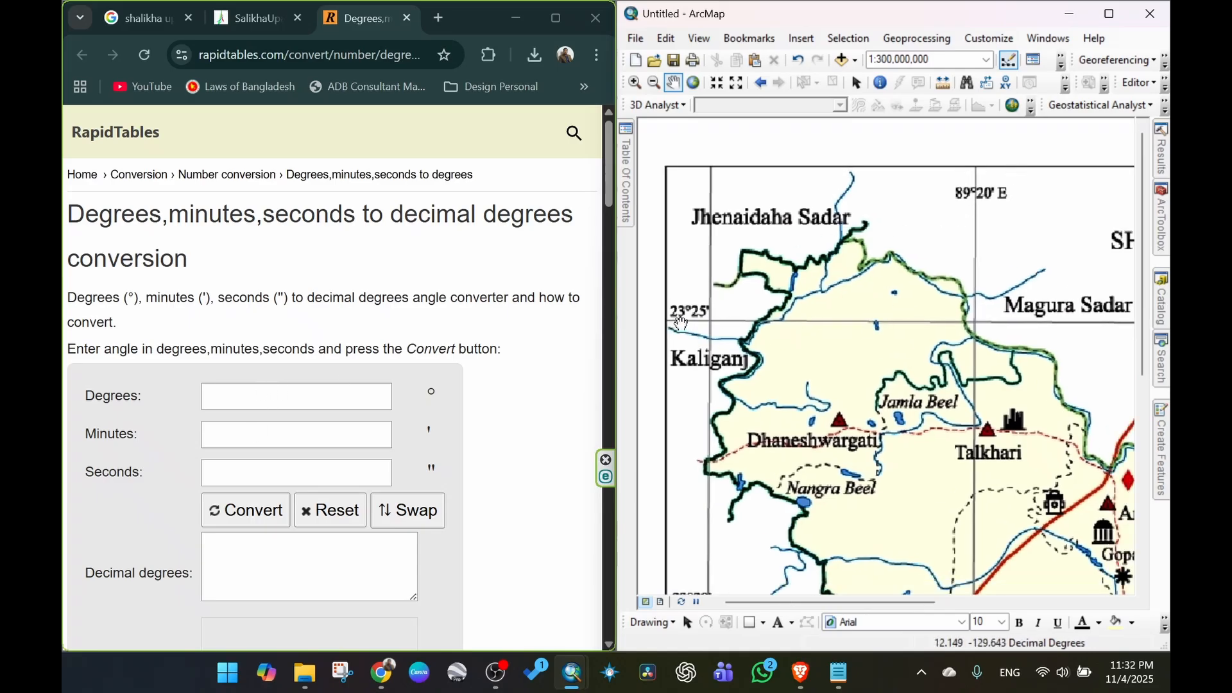
Convert the latitude 23° 25' 0" to decimal degrees in the RapidTables converter.
left_click(267, 403)
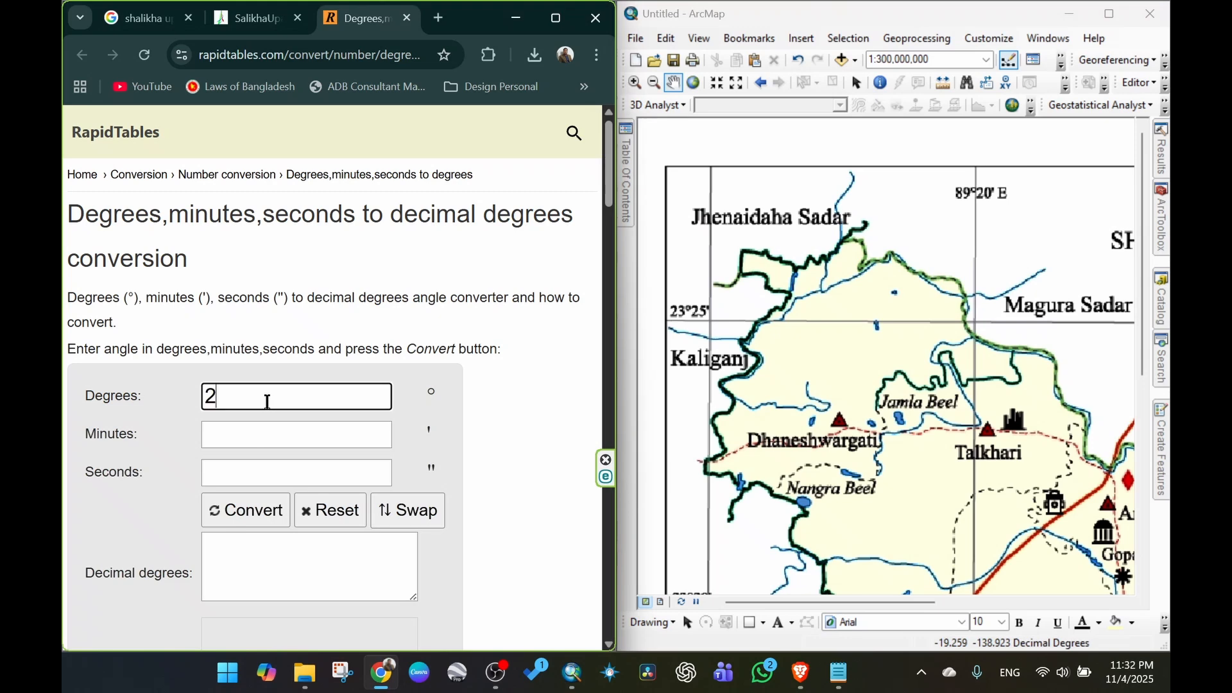
left_click(261, 435)
type("25")
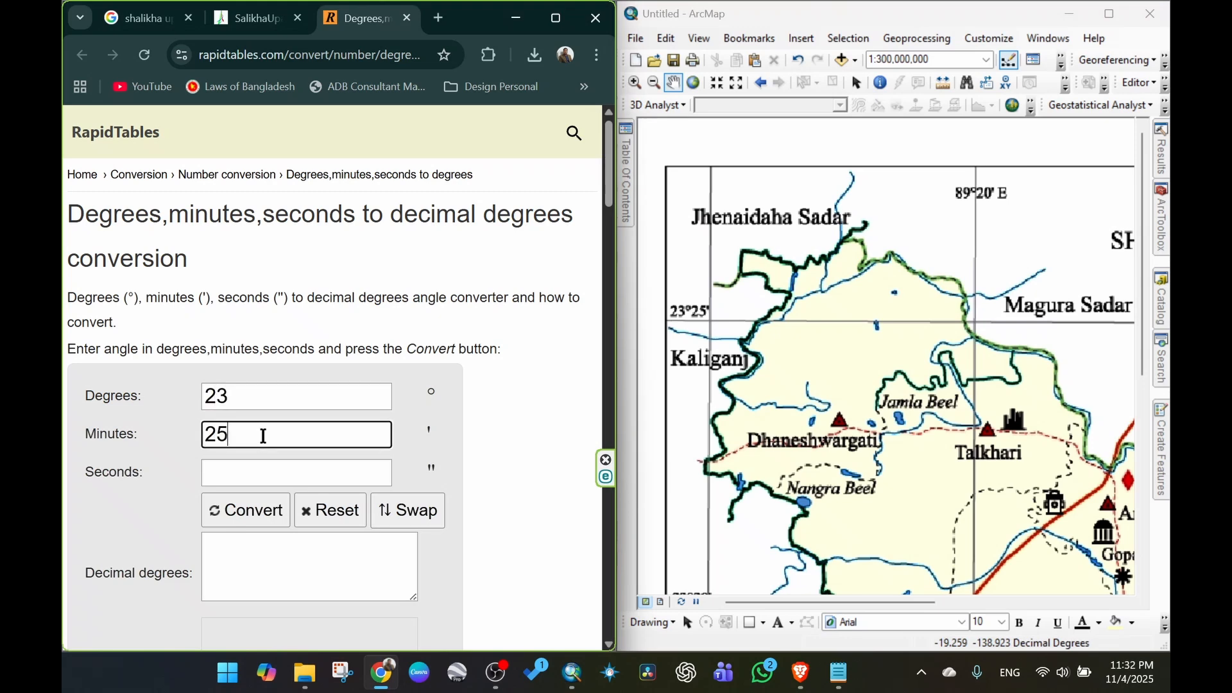
left_click(241, 477)
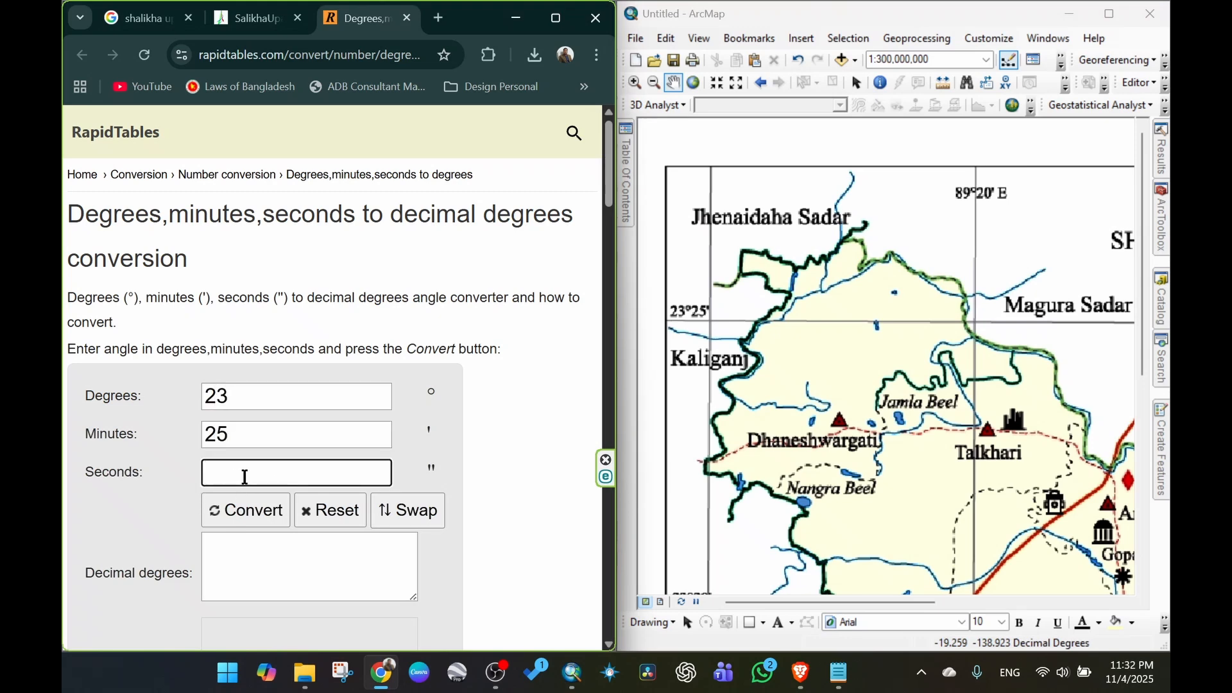
type("0")
left_click(252, 520)
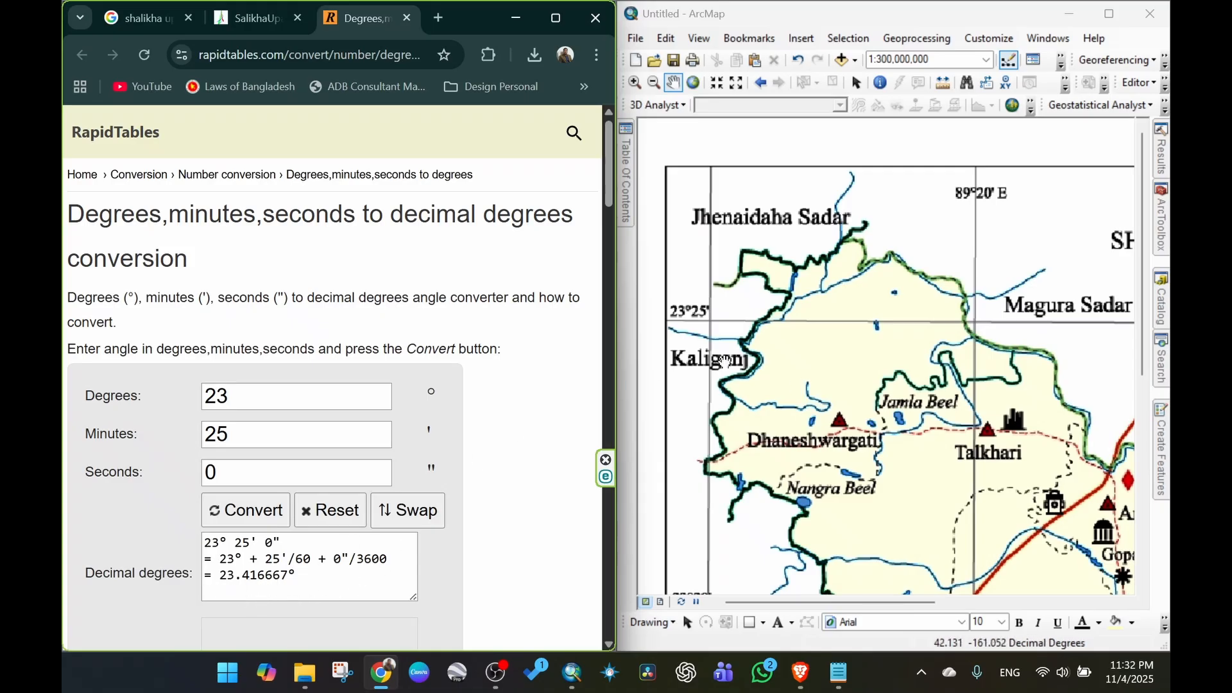
Maximize ArcMap and place the first georeferencing control point where the 89°20' E and 23°25' grid lines cross.
left_click(1109, 19)
left_click(1109, 20)
left_click_drag(802, 356, 528, 351)
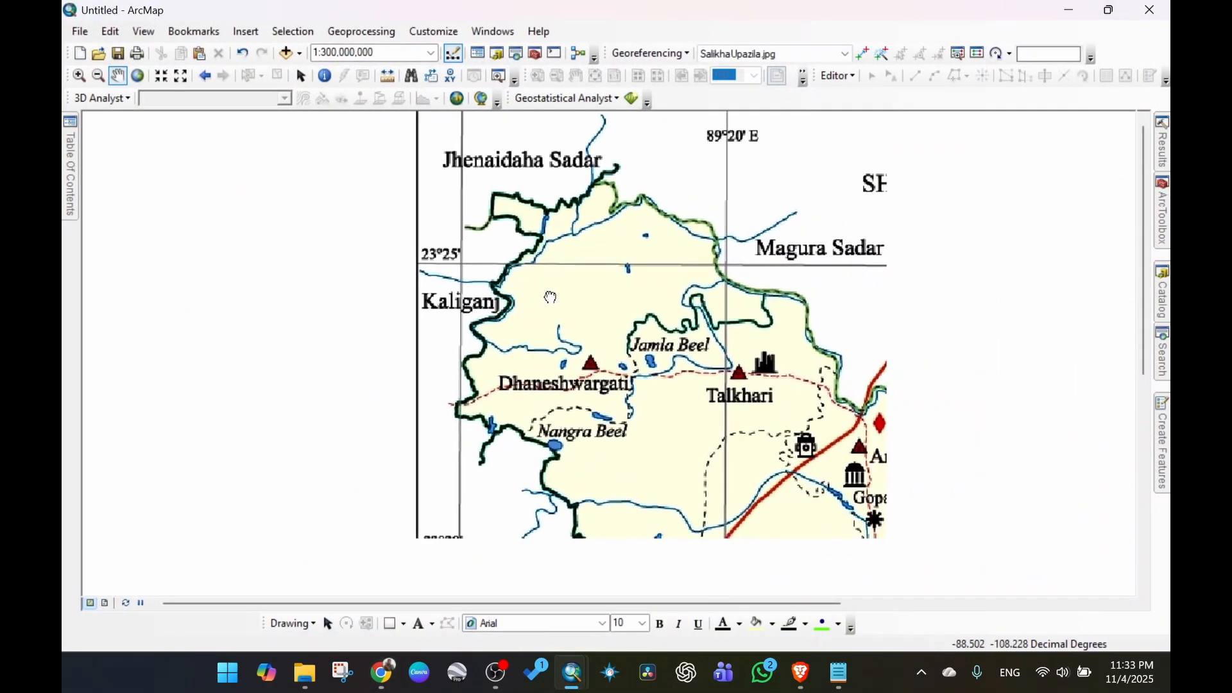
scroll(538, 276, "up", 2)
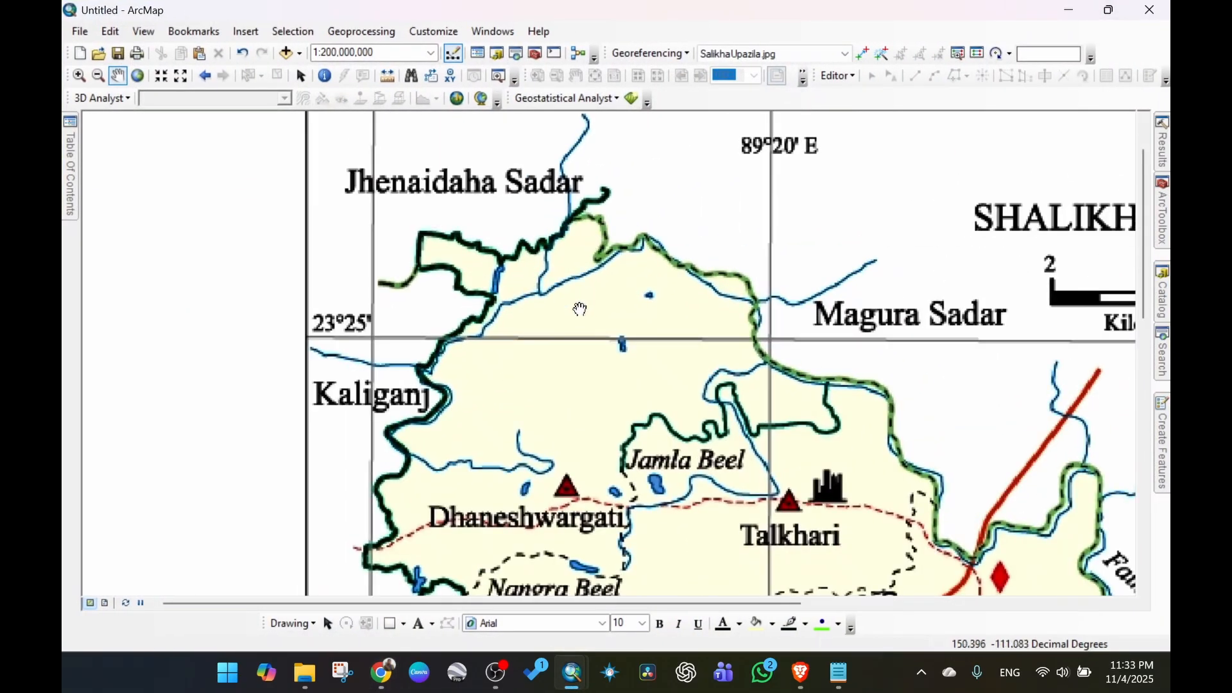
left_click_drag(619, 244, 596, 341)
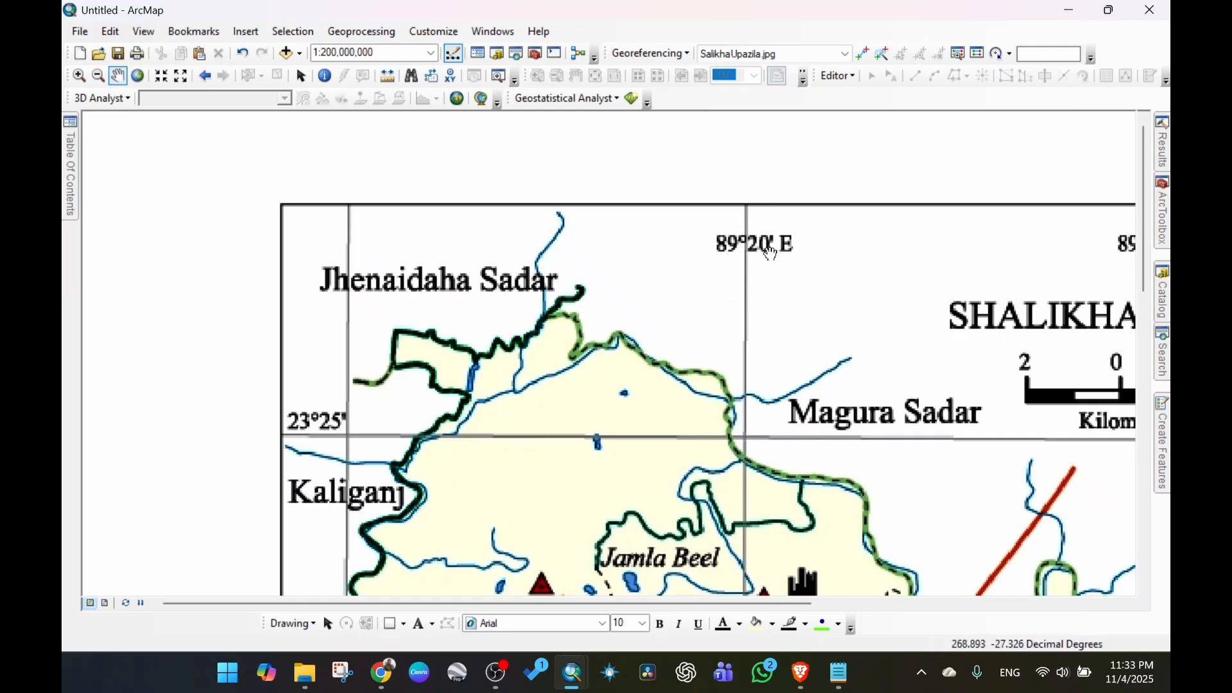
left_click_drag(760, 450, 768, 423)
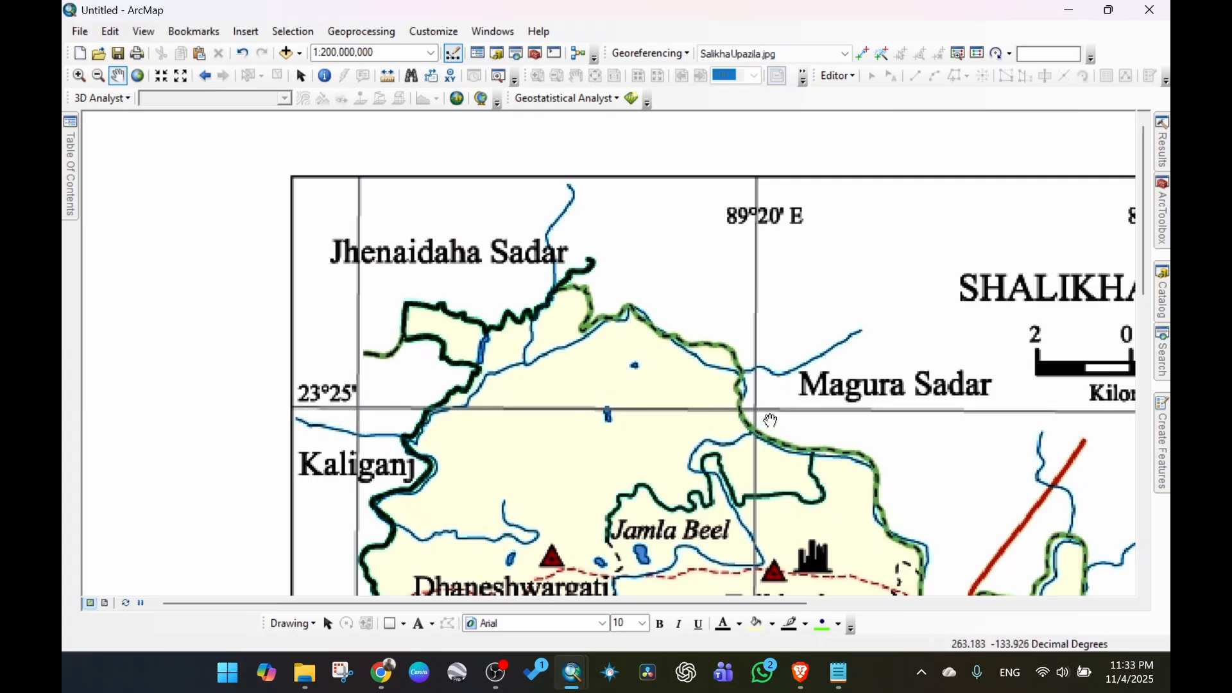
left_click(865, 57)
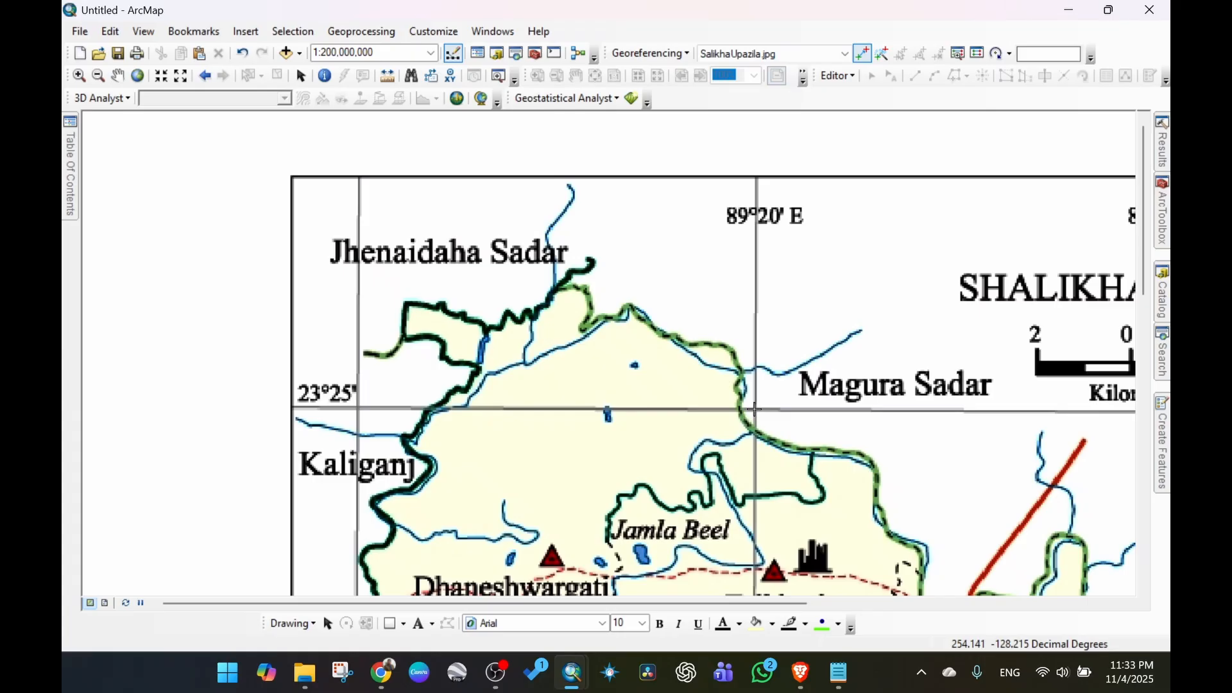
left_click(755, 409)
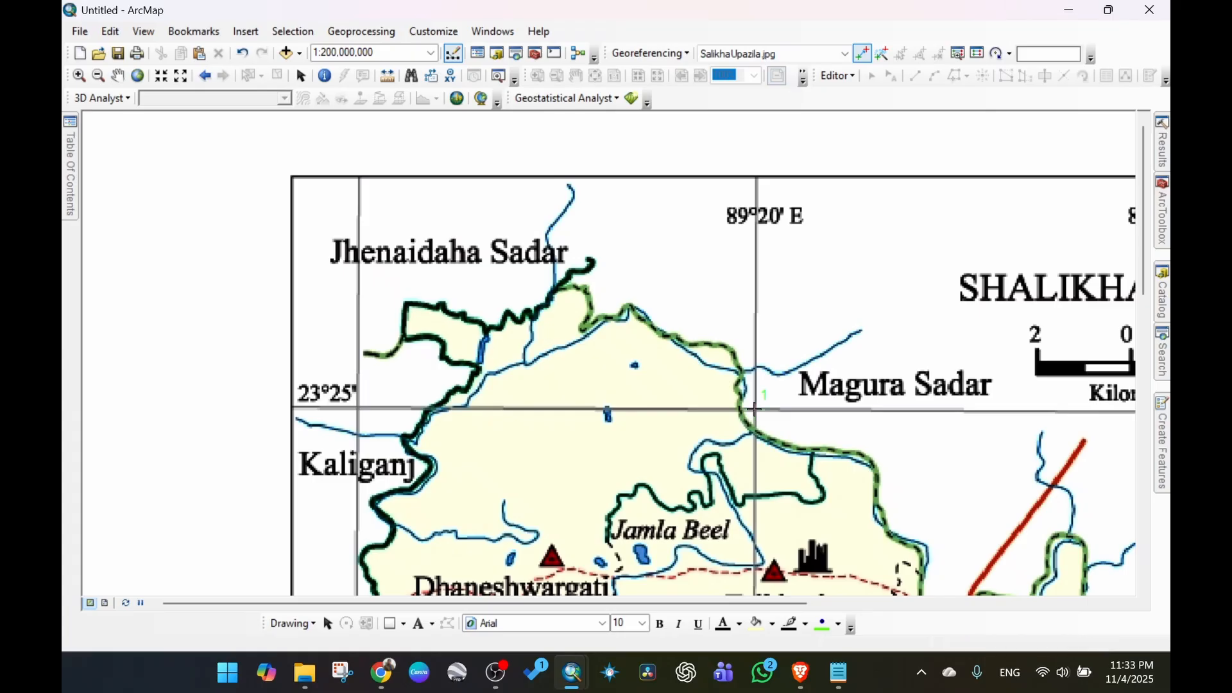
Open the X and Y coordinate input for the first control point, check the converted latitude in Chrome, and set Y to 23.416.
right_click(755, 409)
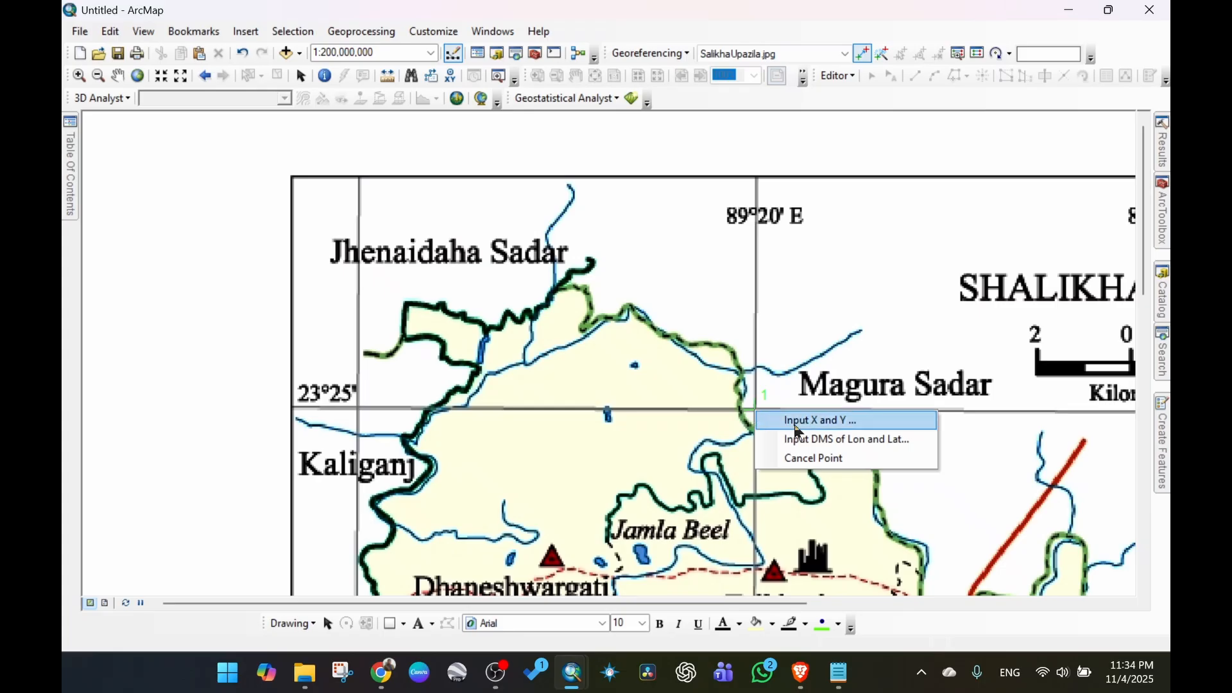
left_click(866, 421)
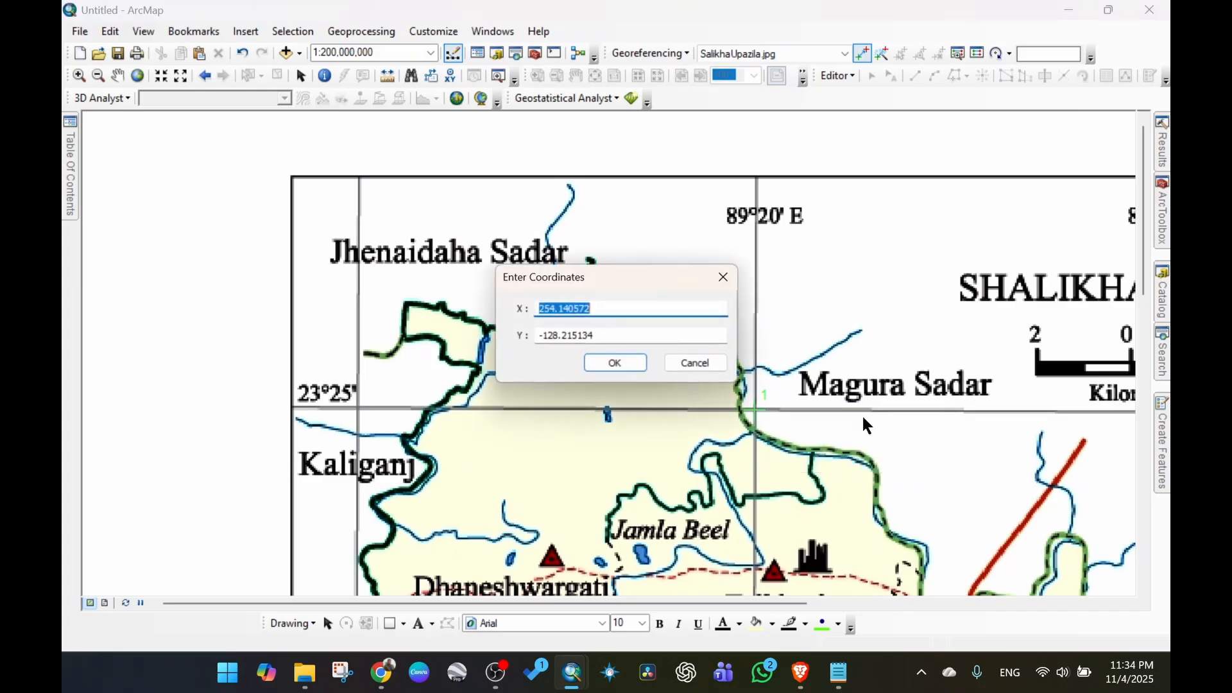
left_click_drag(597, 279, 770, 317)
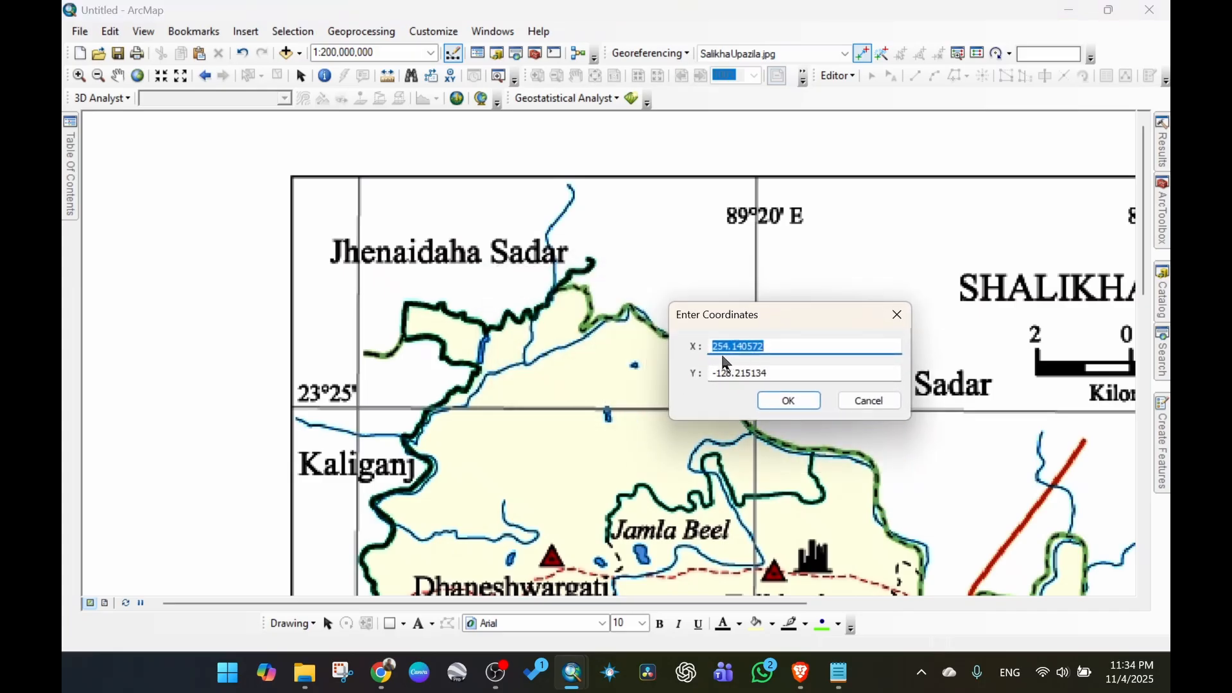
left_click(772, 345)
left_click(388, 679)
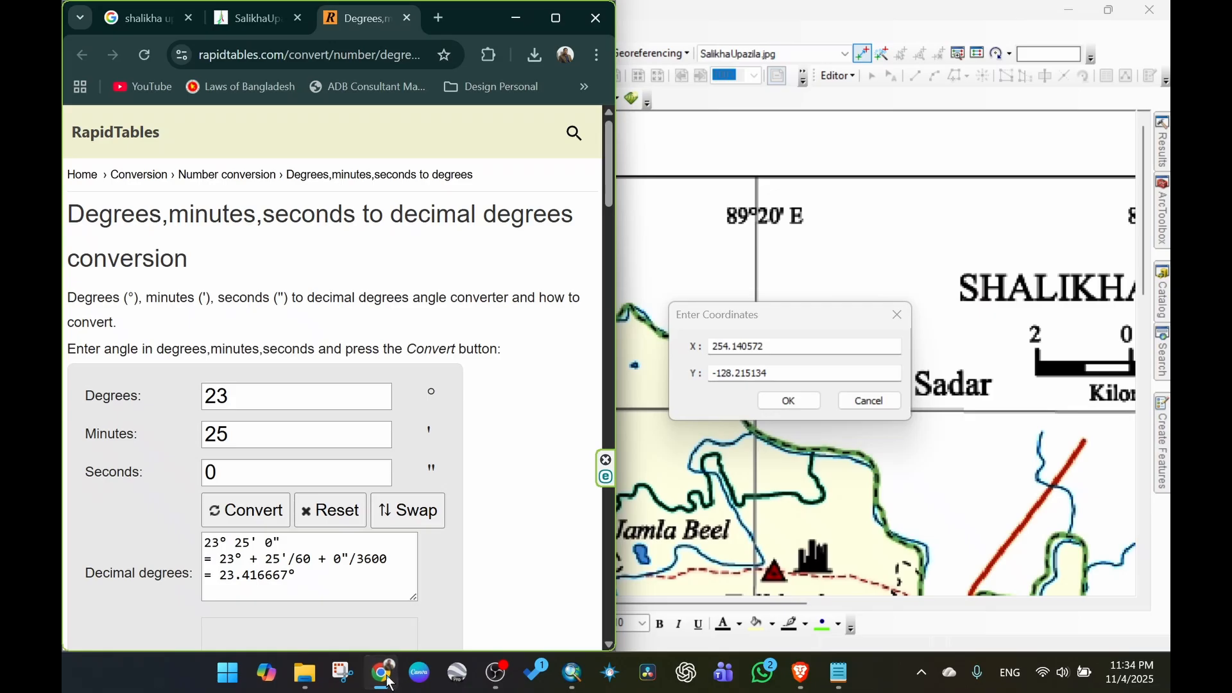
left_click(387, 679)
left_click_drag(784, 368, 643, 372)
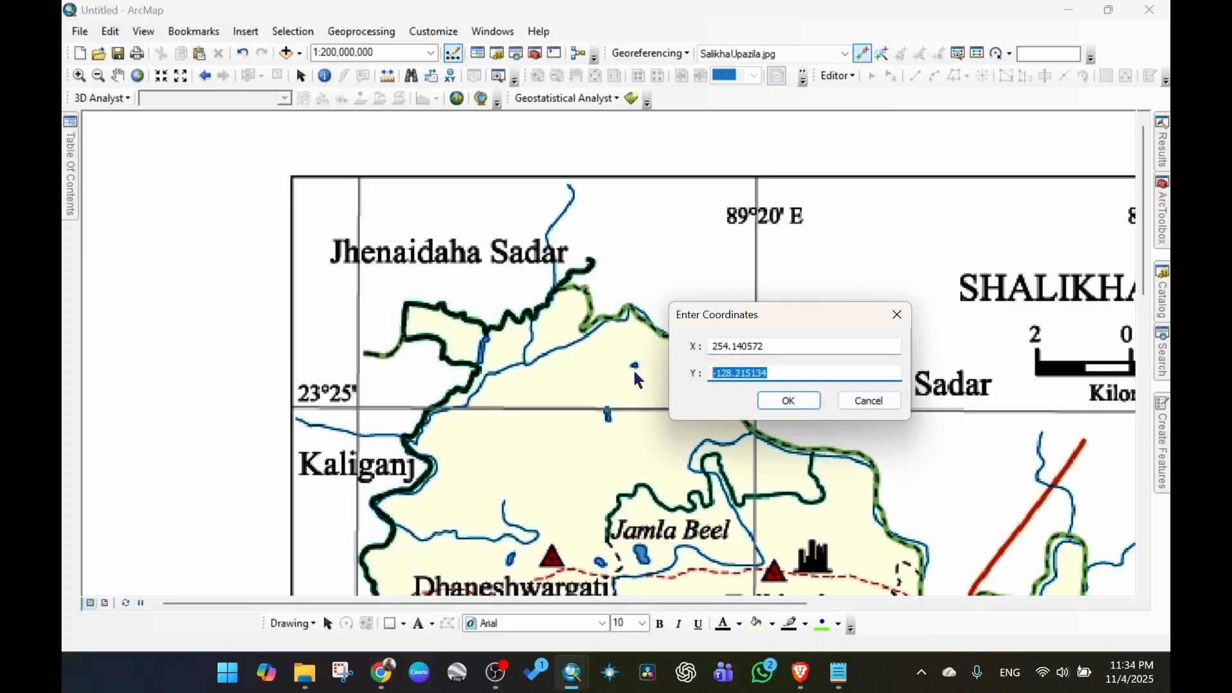
type("23.416")
Convert the longitude 89° 20' 0" to decimal degrees in the RapidTables converter in Chrome.
left_click(777, 340)
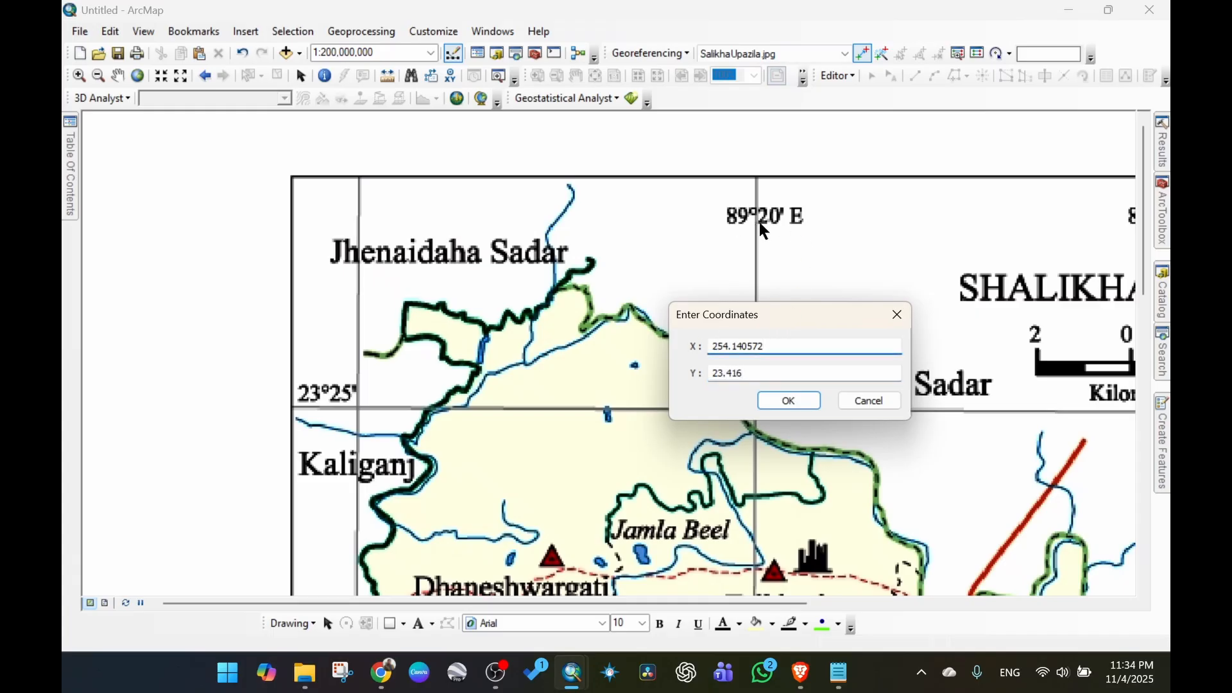
left_click(380, 679)
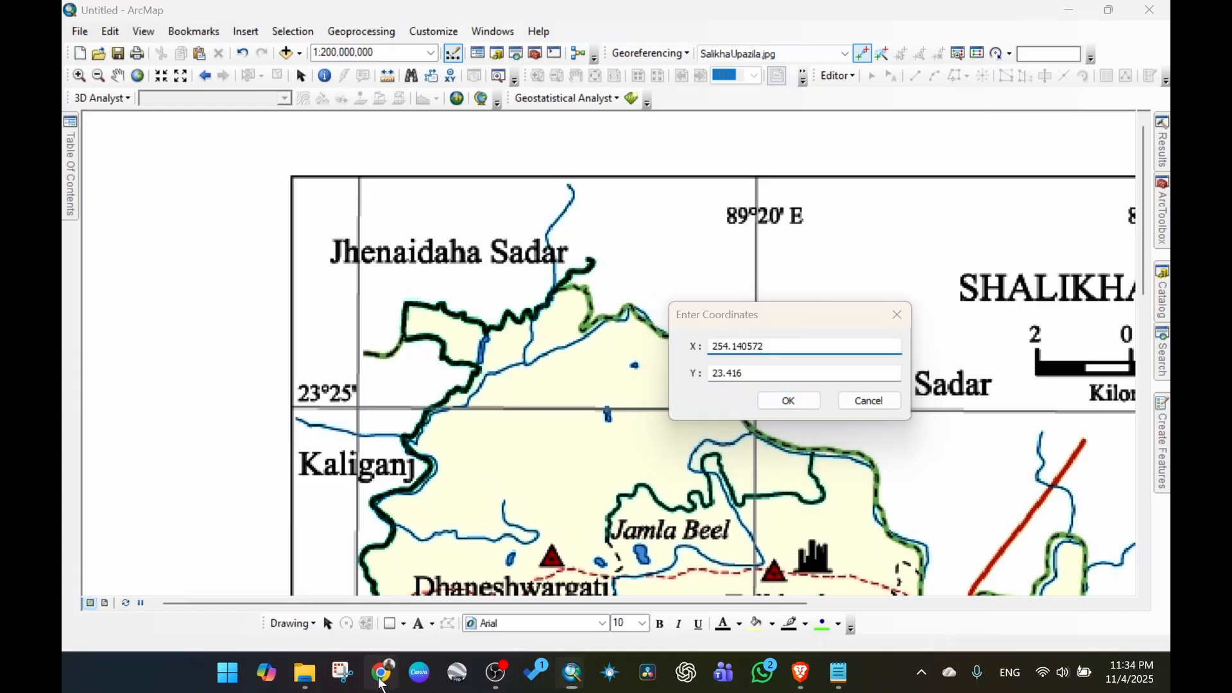
double_click(286, 399)
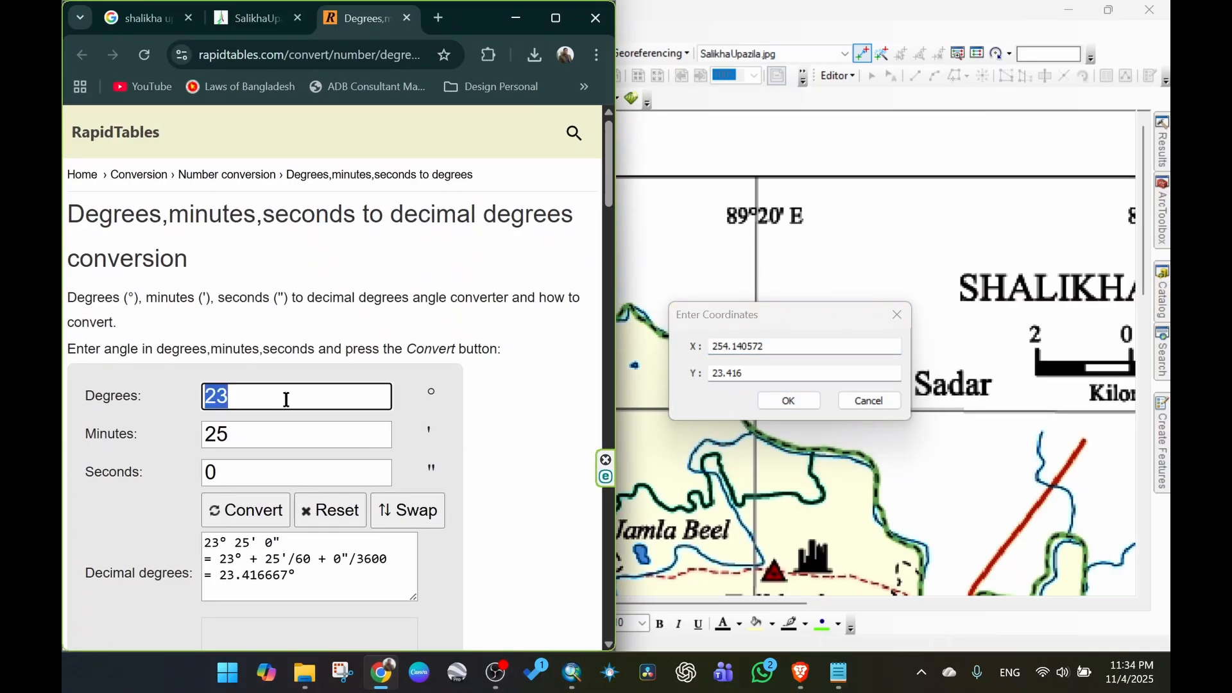
type("89")
left_click(277, 441)
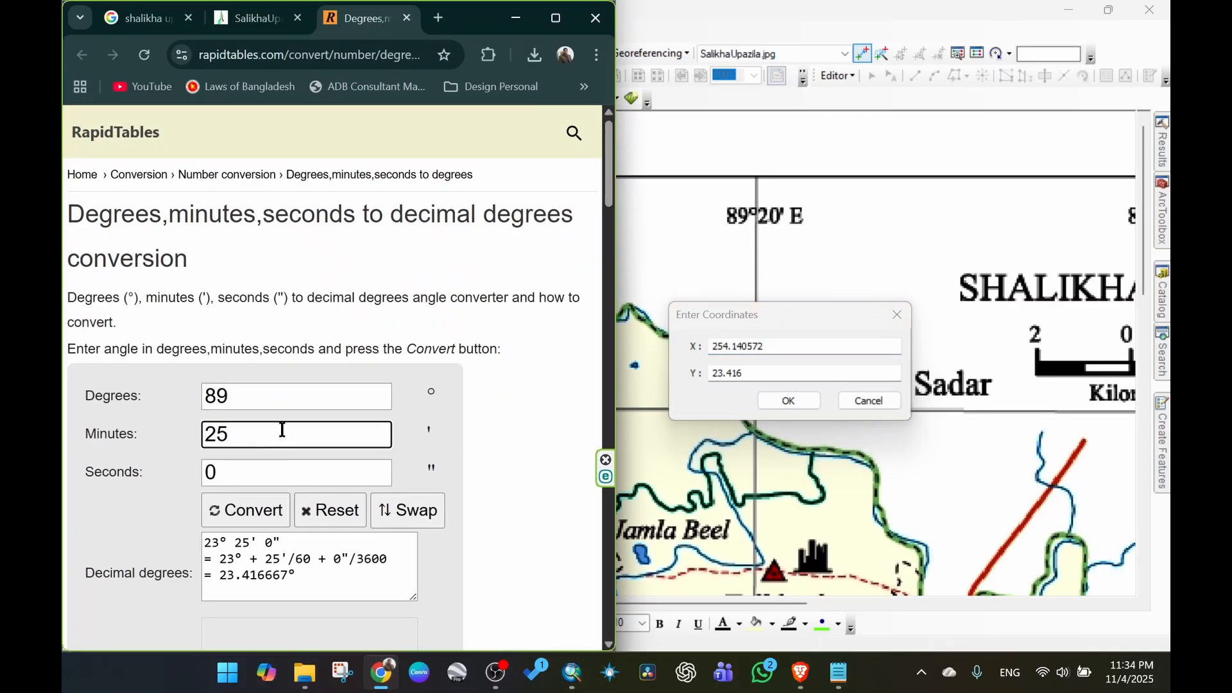
left_click(258, 515)
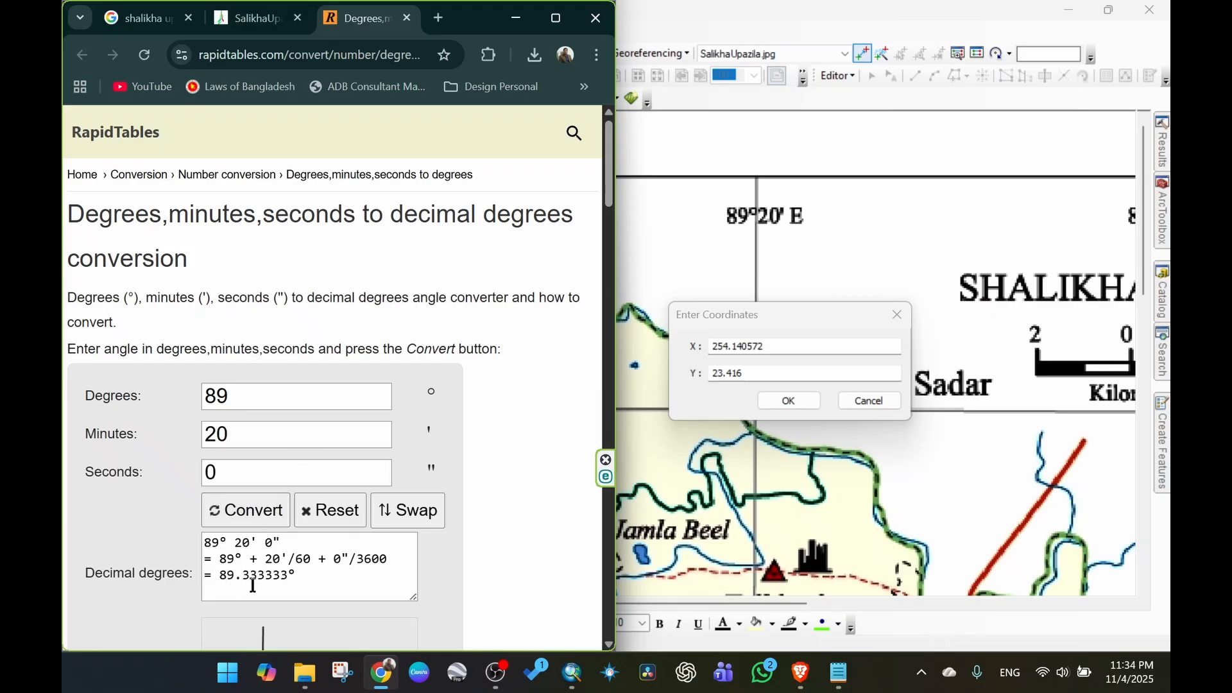
Return to ArcMap, set the first control point's X coordinate to 89.333, and accept the coordinates.
left_click(784, 344)
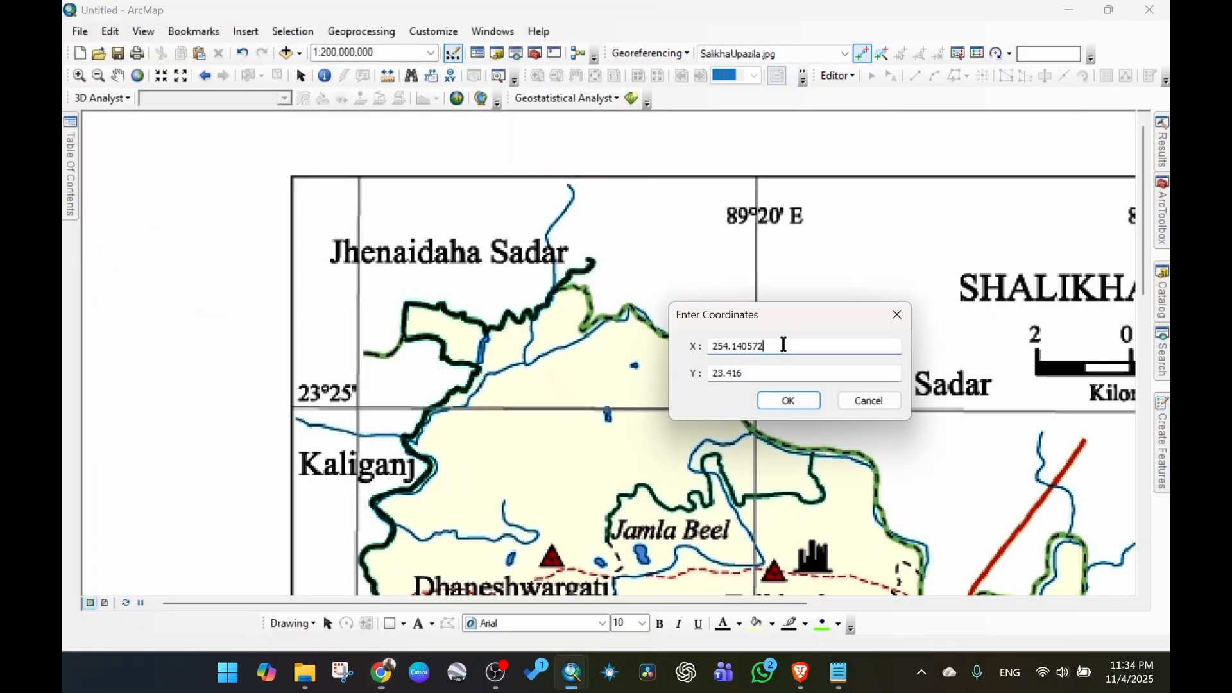
left_click_drag(783, 344, 662, 350)
type("89.333")
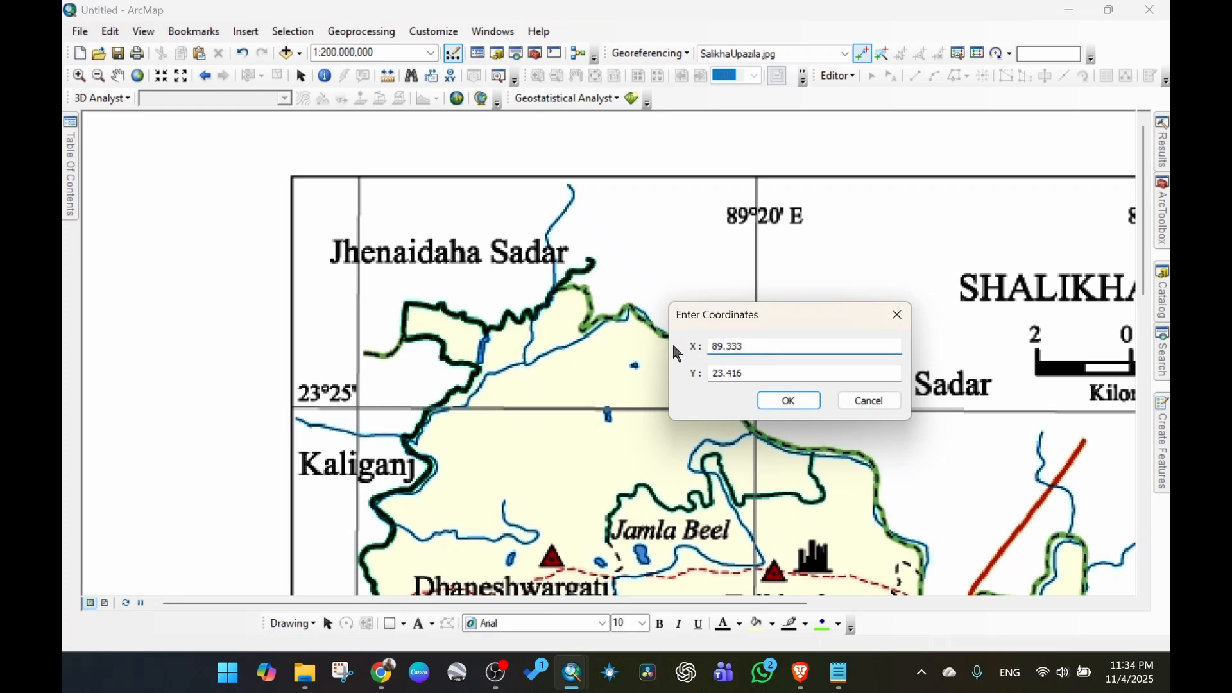
left_click(792, 405)
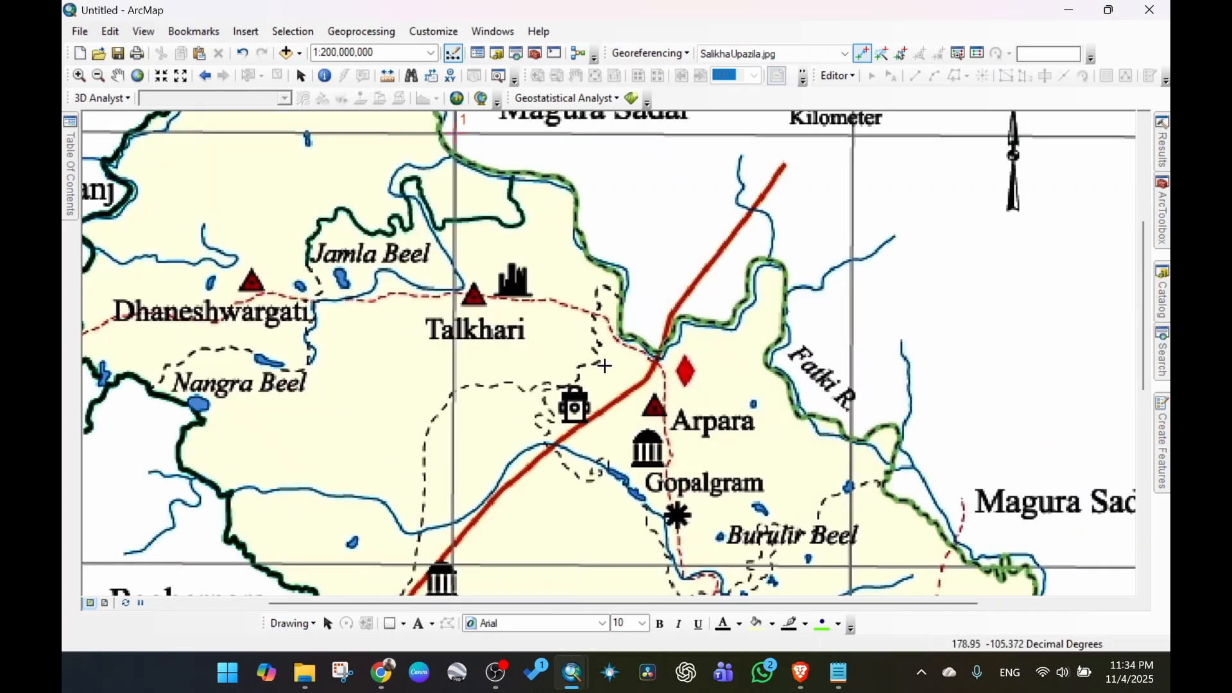
Place the second control point where the 89°20' E and 23°15' N grid lines cross.
scroll(388, 328, "up", 3)
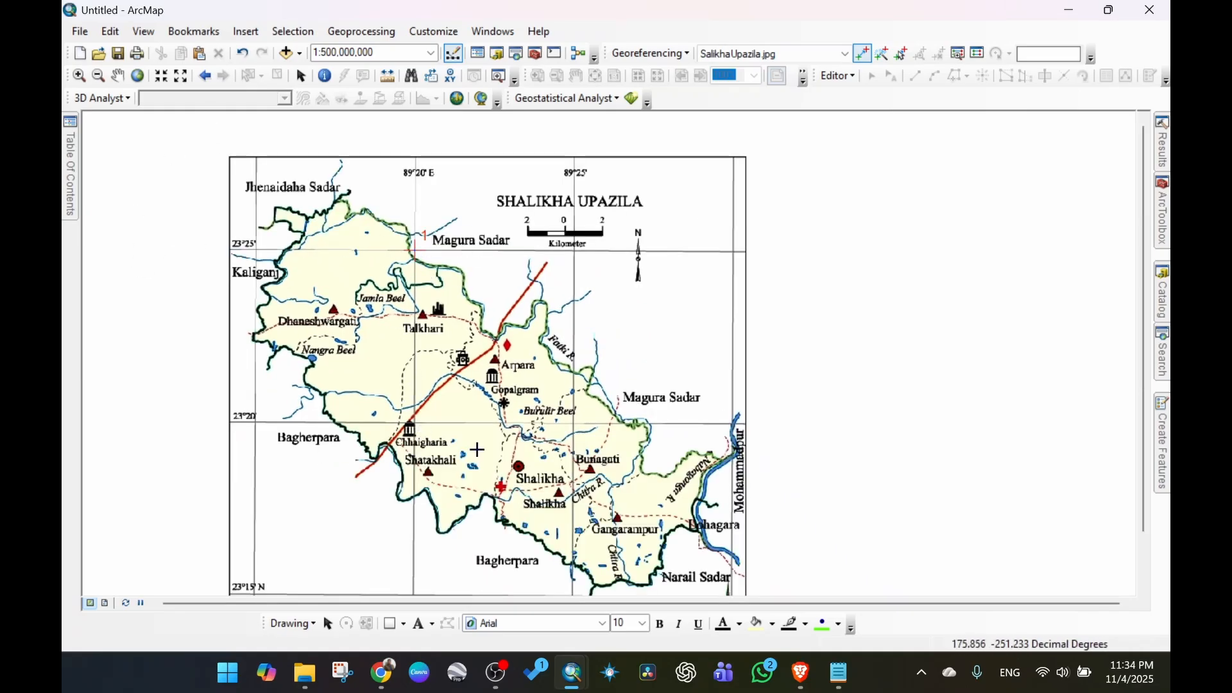
left_click_drag(430, 397, 541, 399)
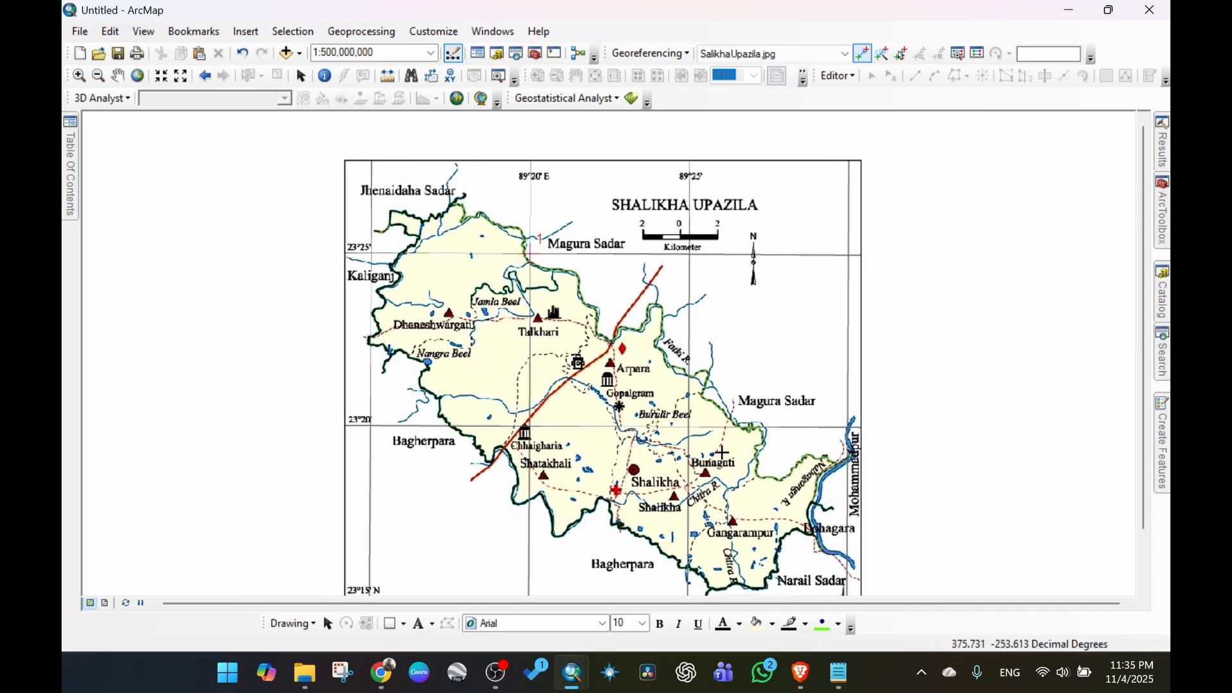
left_click_drag(672, 473, 693, 346)
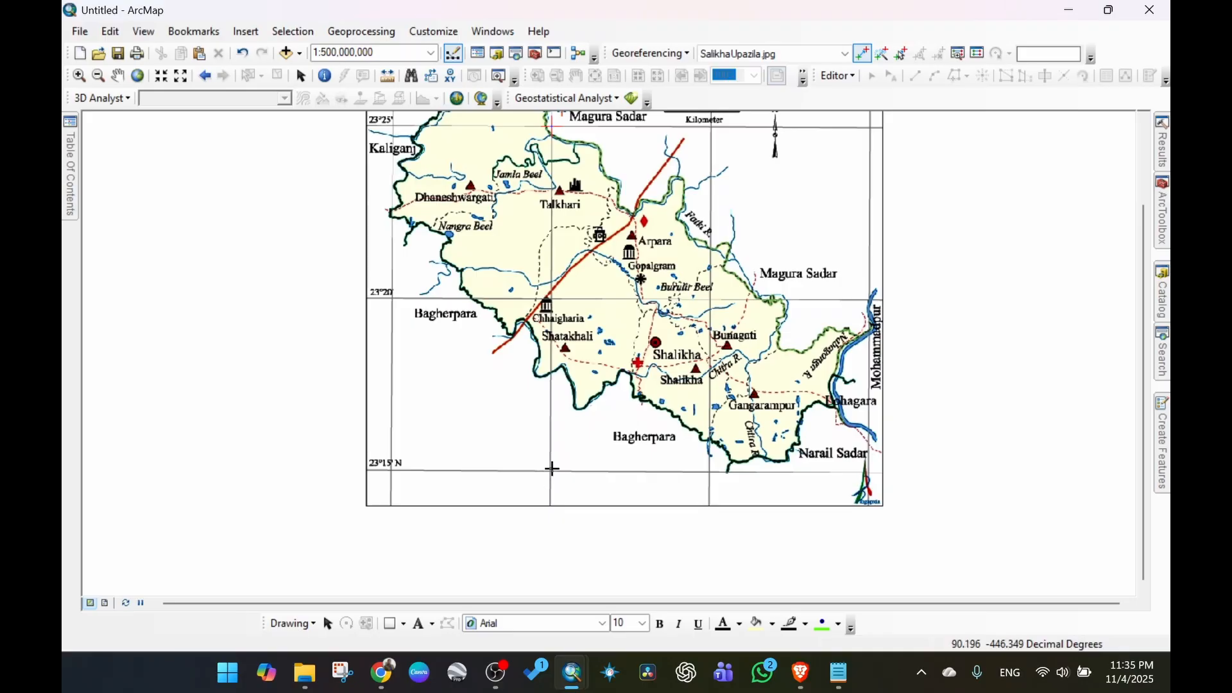
scroll(552, 473, "up", 3)
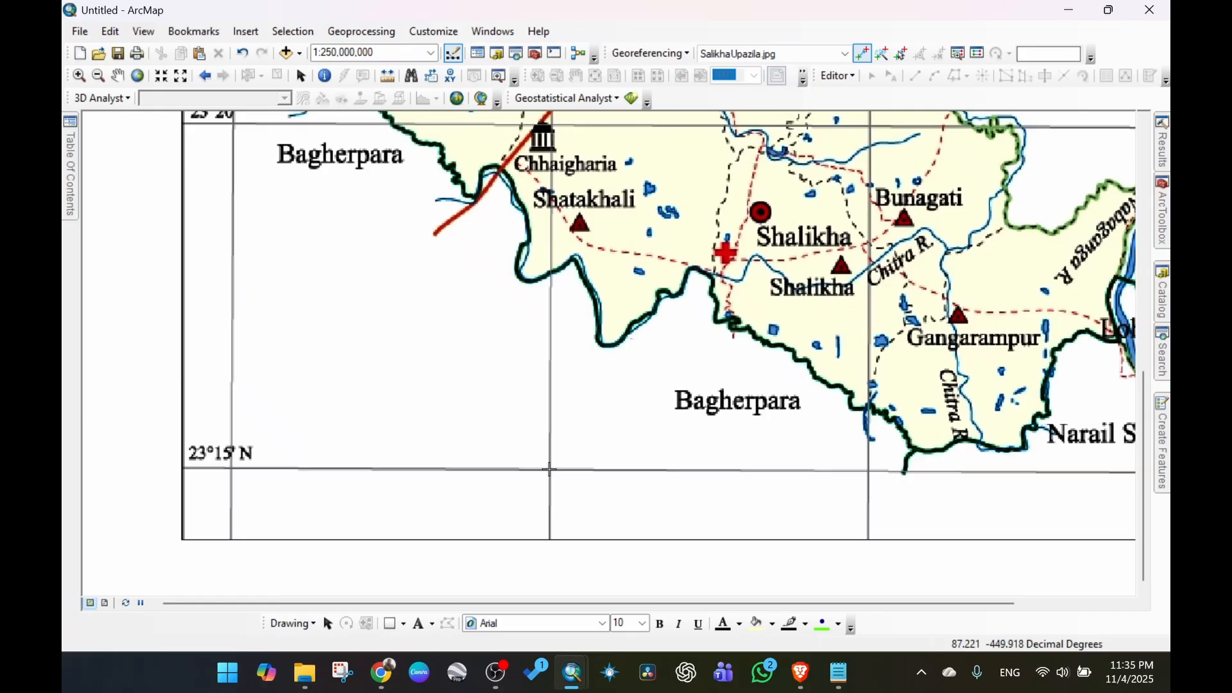
scroll(561, 302, "down", 3)
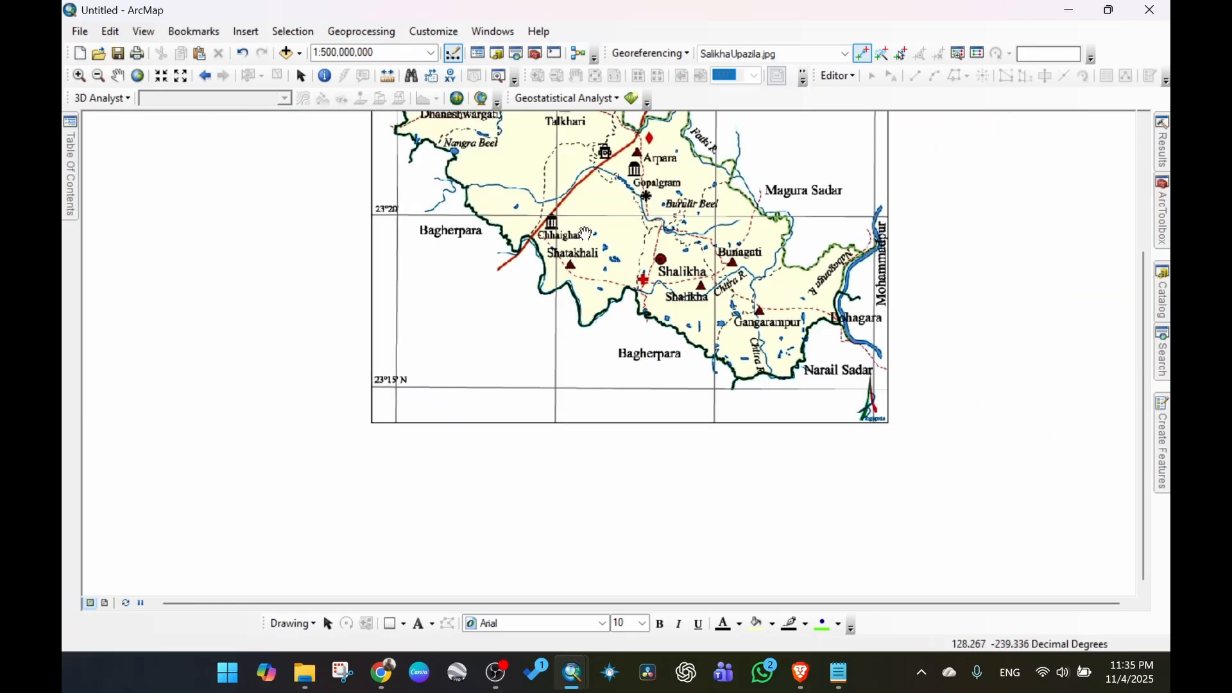
left_click_drag(586, 234, 654, 269)
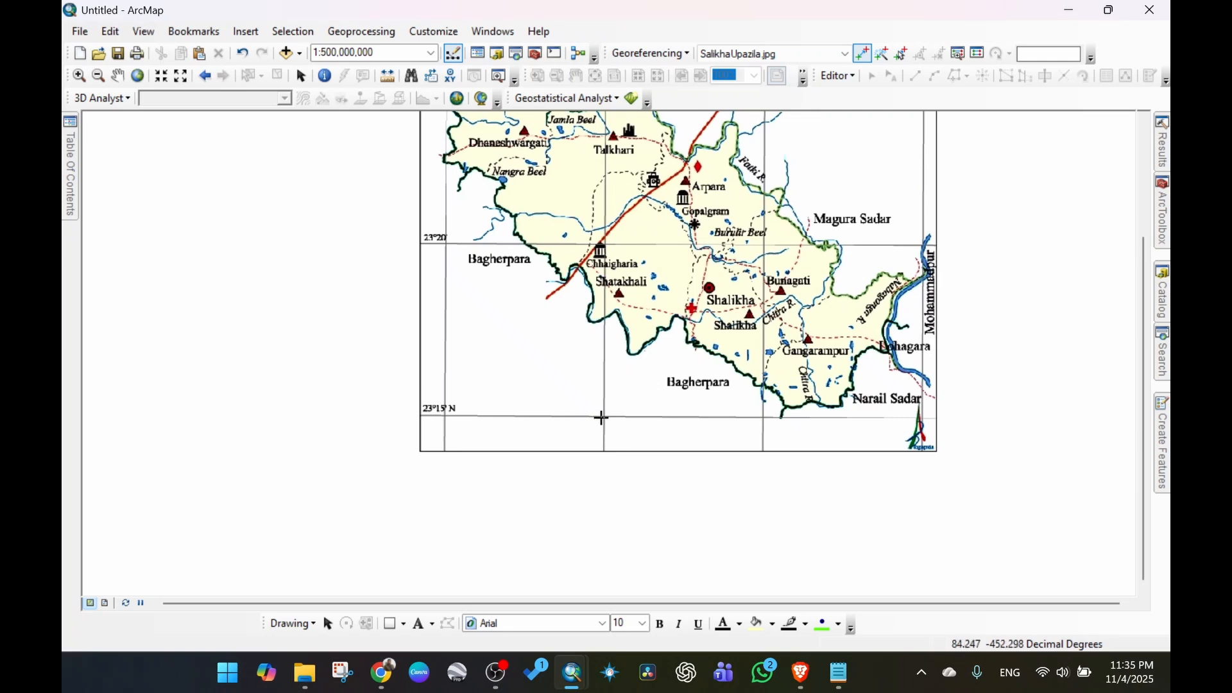
scroll(602, 418, "up", 3)
left_click_drag(569, 443, 725, 443)
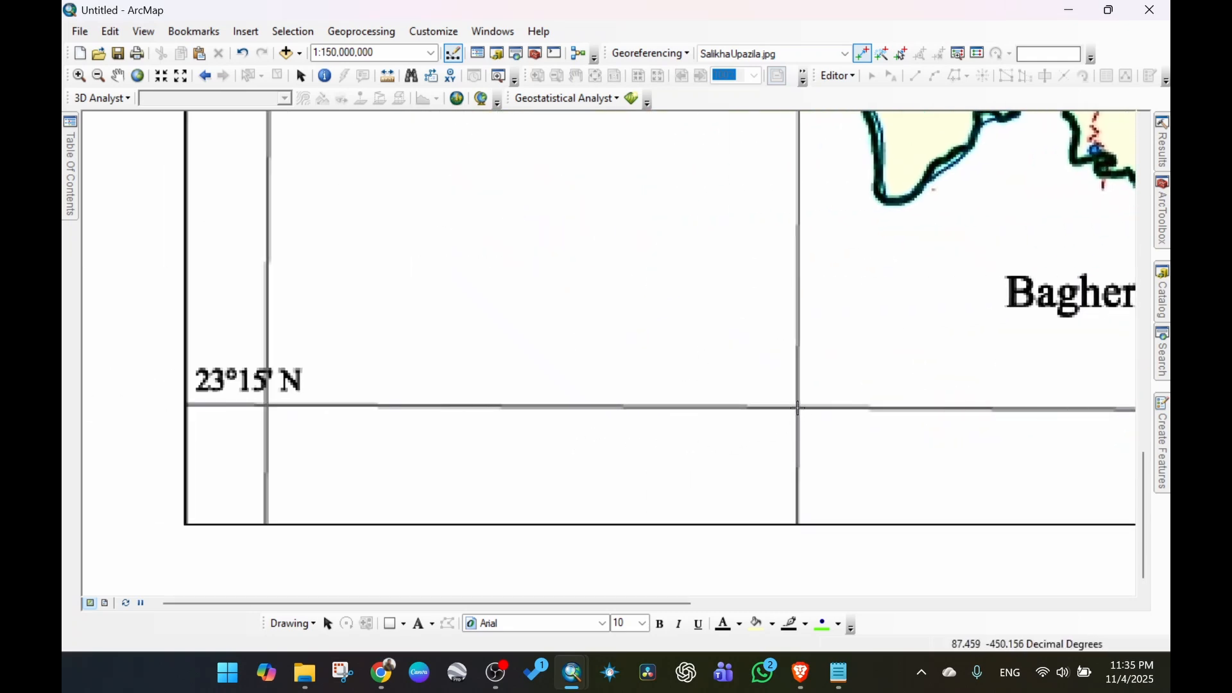
left_click(798, 408)
Open the X and Y coordinate input for the second control point and set X to 89.333.
right_click(798, 409)
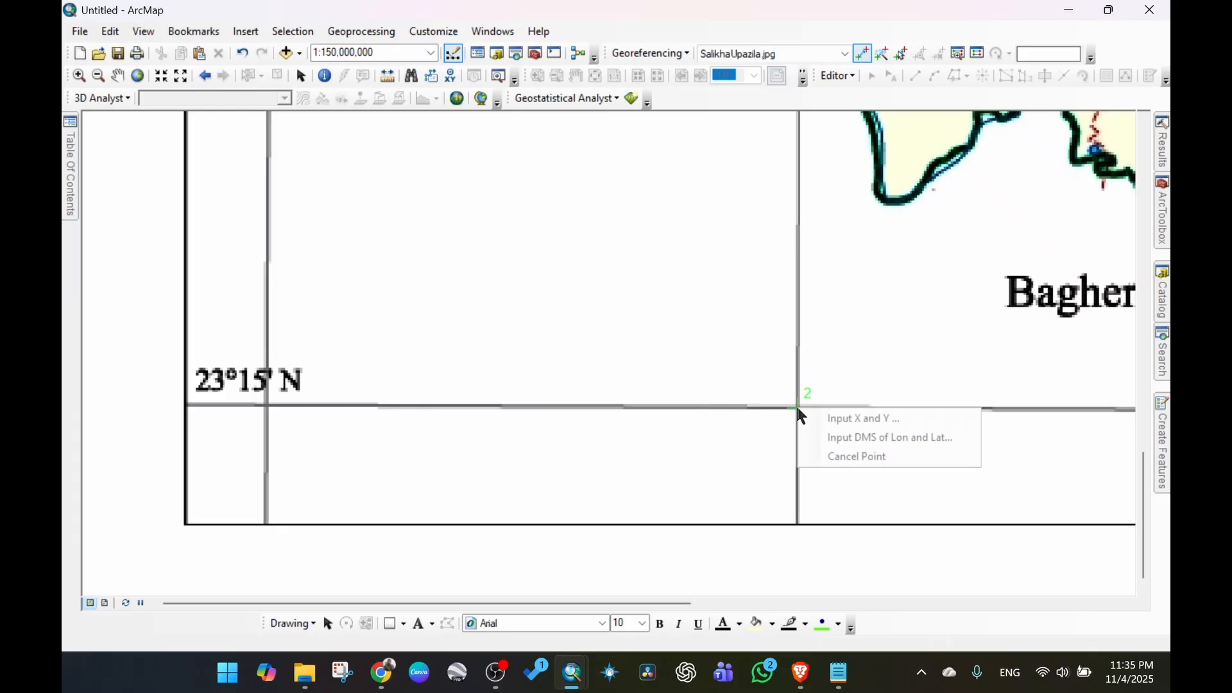
left_click(834, 417)
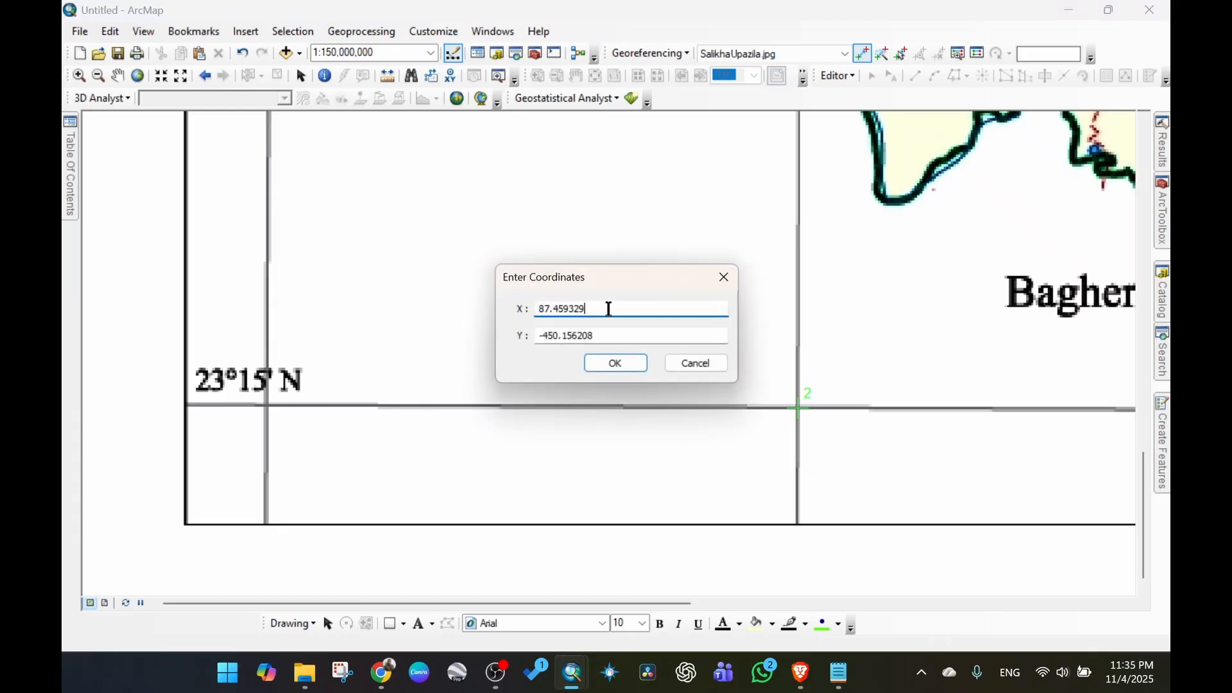
left_click(384, 677)
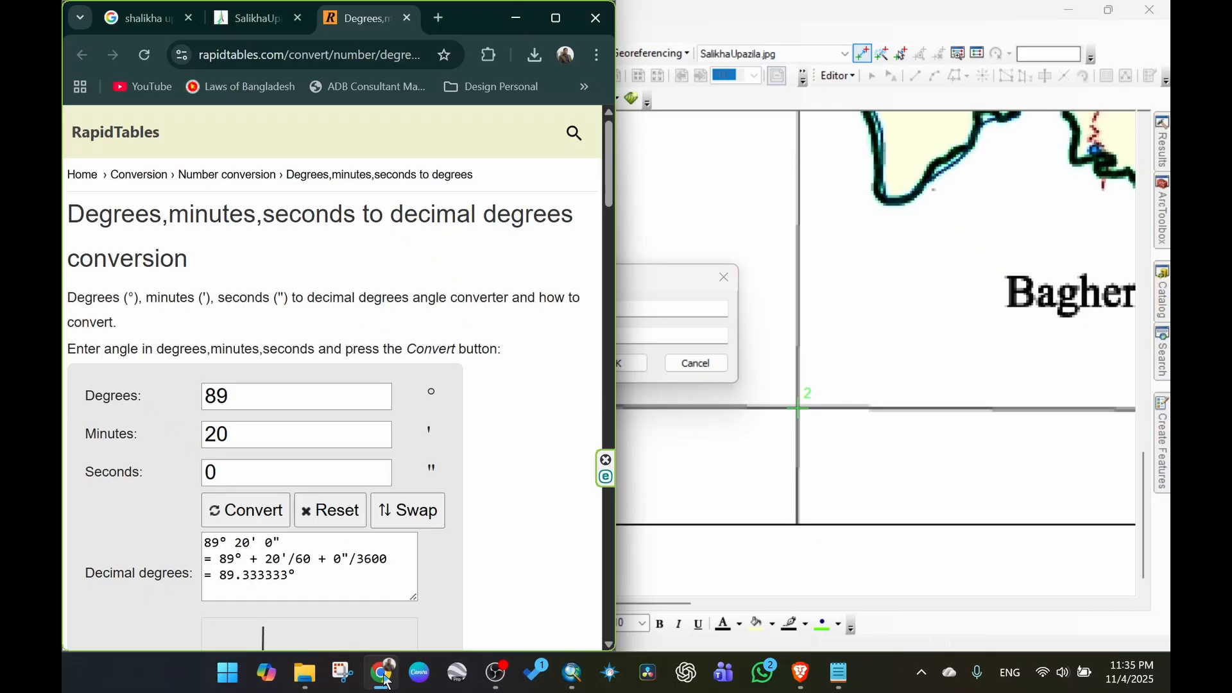
left_click(384, 678)
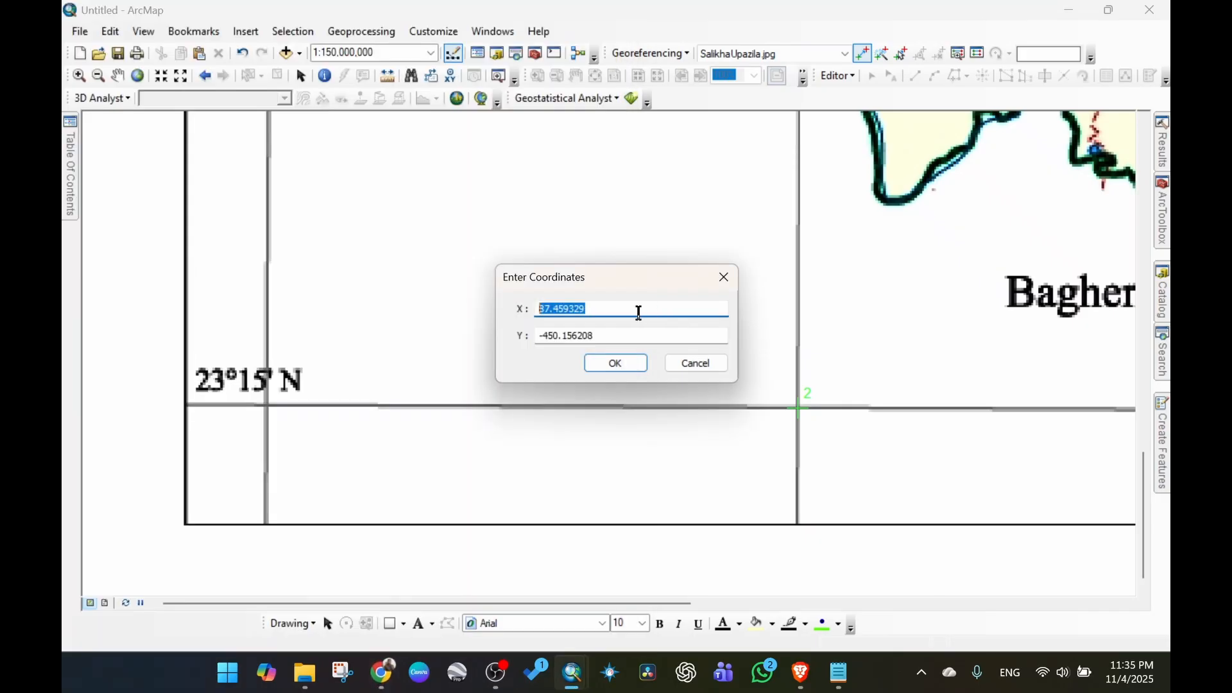
type("89.333")
Convert the latitude 23° 15' 0" to decimal degrees in the RapidTables converter in Chrome.
left_click(383, 673)
double_click(276, 398)
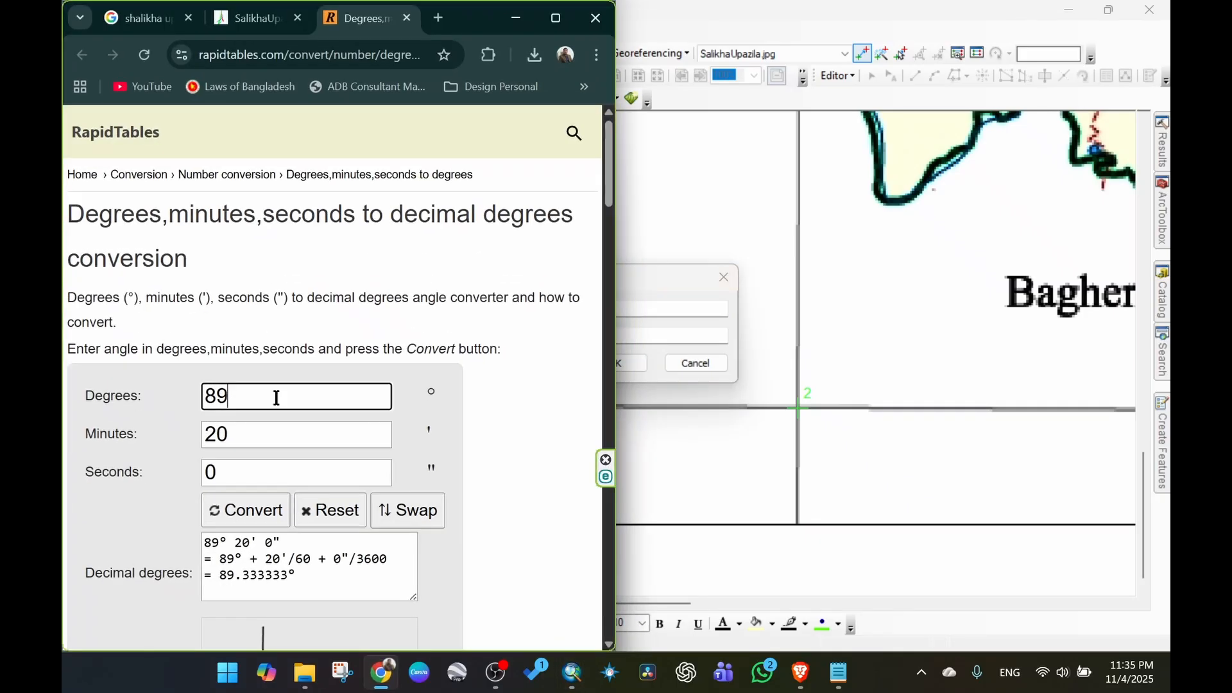
type("23")
left_click(268, 434)
double_click(269, 434)
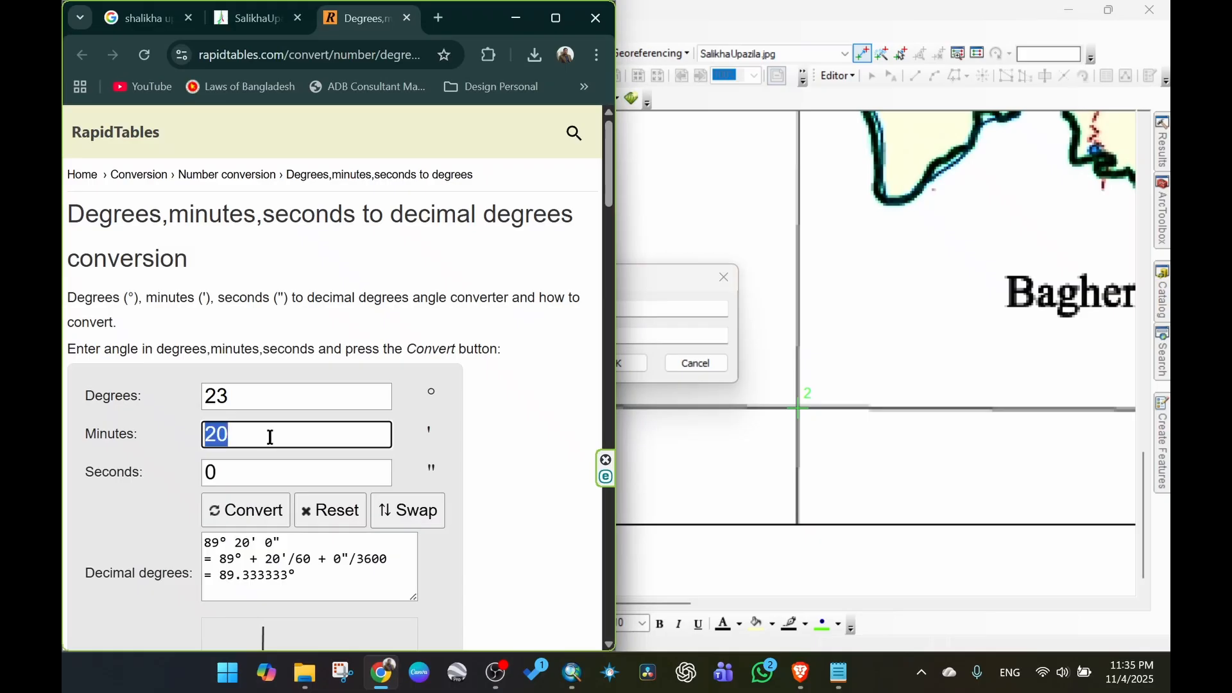
type("15")
left_click(253, 511)
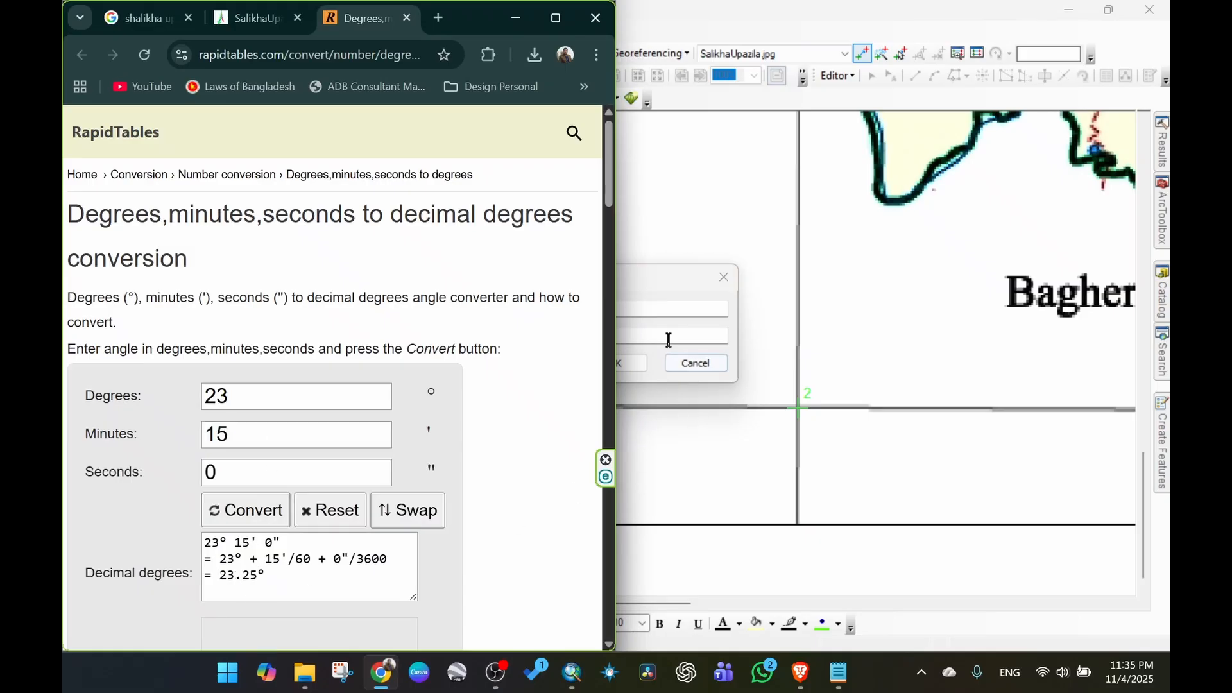
Return to ArcMap, set the second control point's Y coordinate to 23.25, and accept the coordinates.
left_click(649, 337)
double_click(649, 338)
left_click(648, 338)
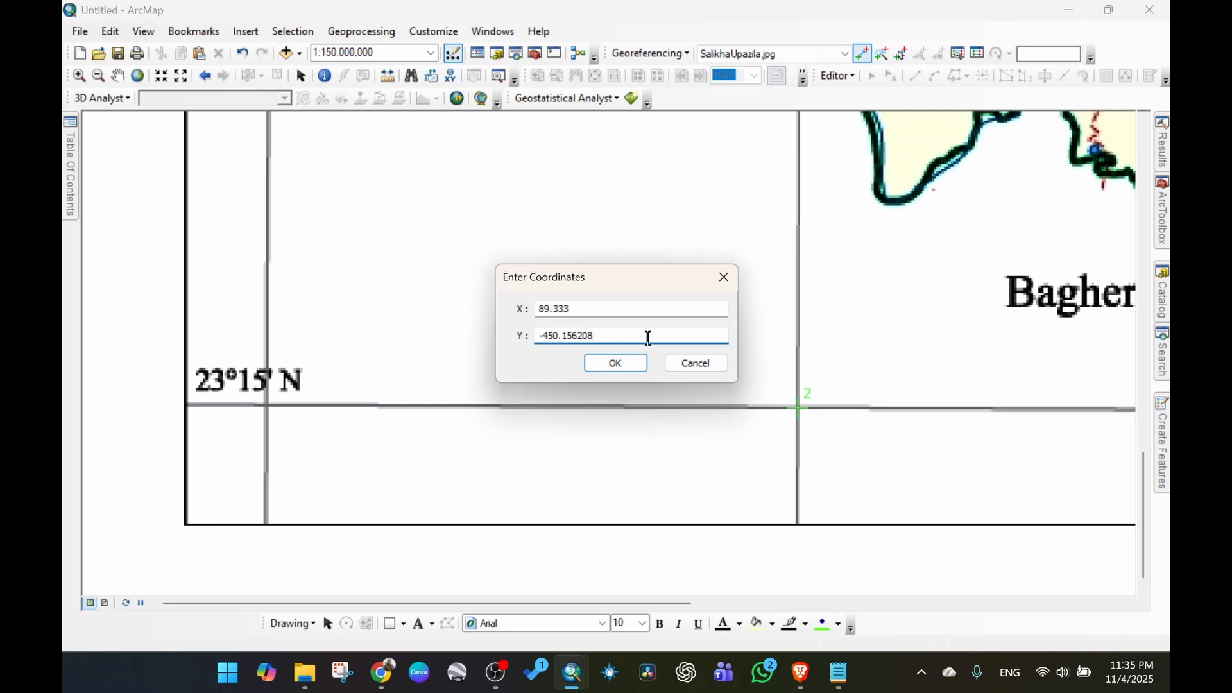
key("BackSpace")
key("BackSpace")
key("BackSpace")
key("BackSpace")
key("BackSpace")
key("BackSpace")
left_click(617, 363)
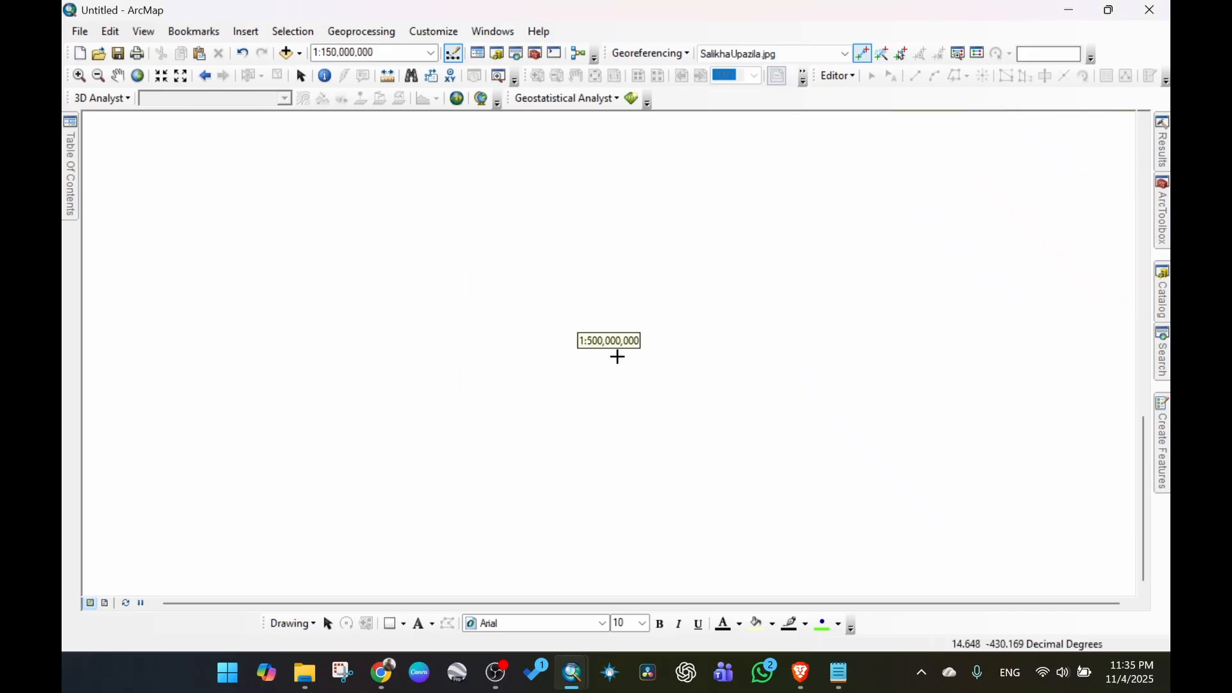
Pin the Table Of Contents open and zoom to the SalikhaUpazila.jpg layer.
mouse_move(73, 186)
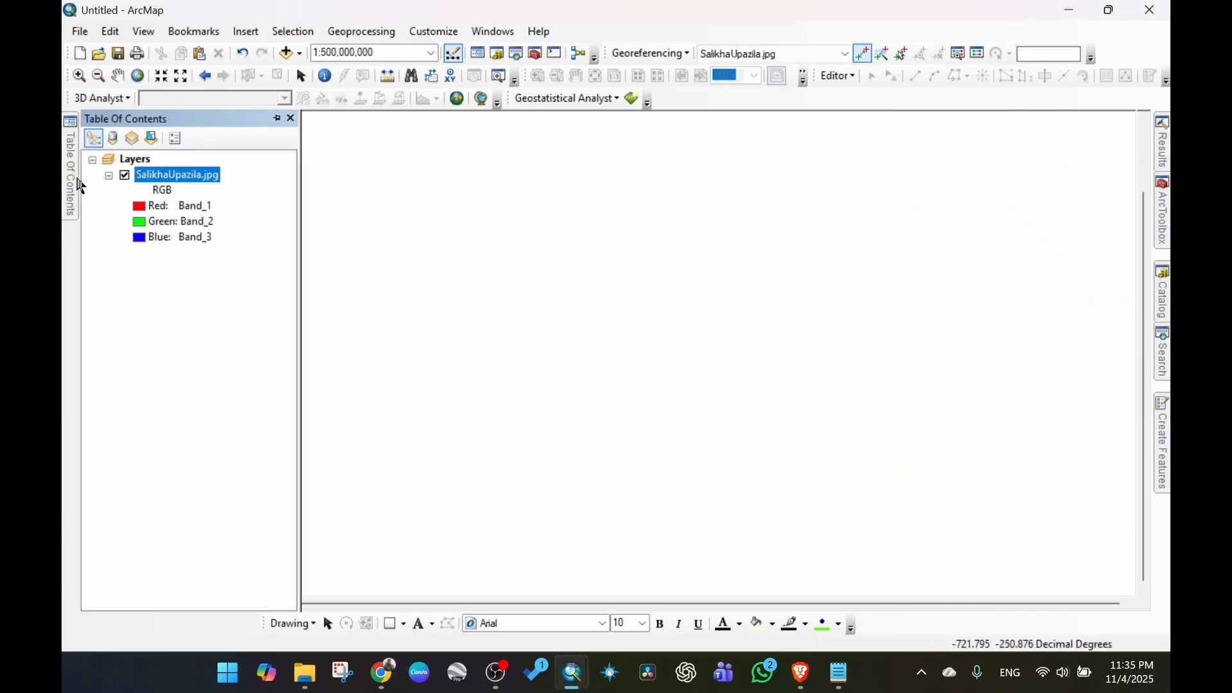
left_click(276, 118)
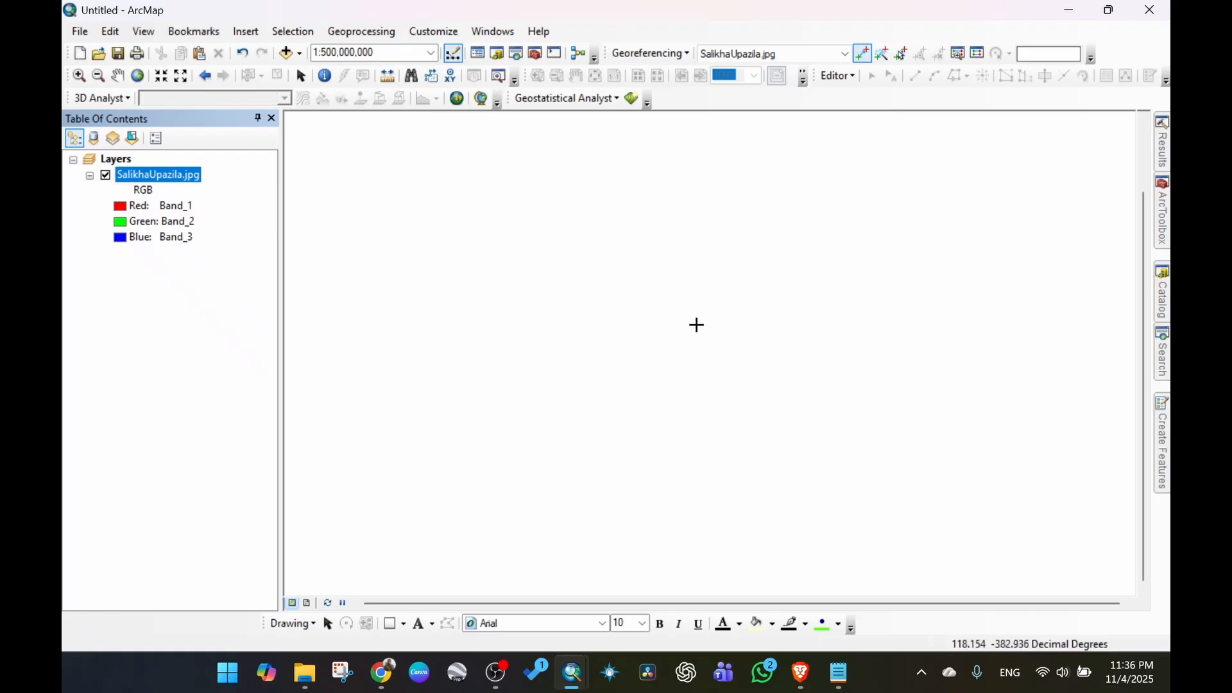
scroll(695, 325, "up", 2)
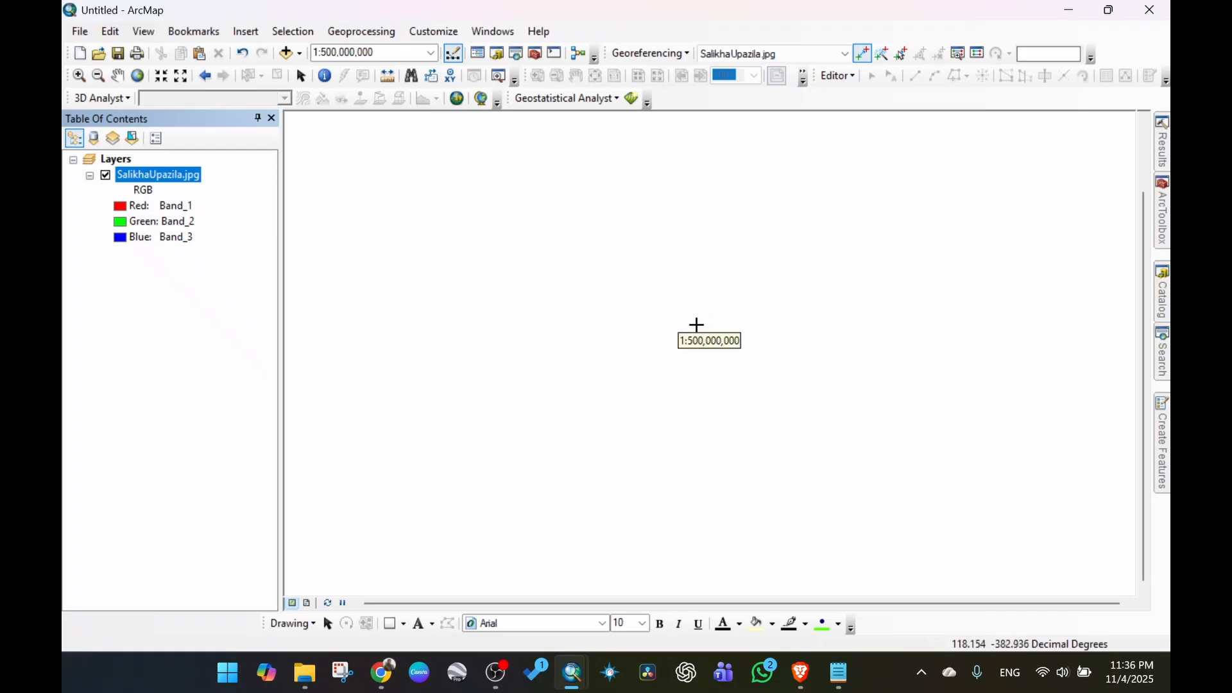
right_click(147, 176)
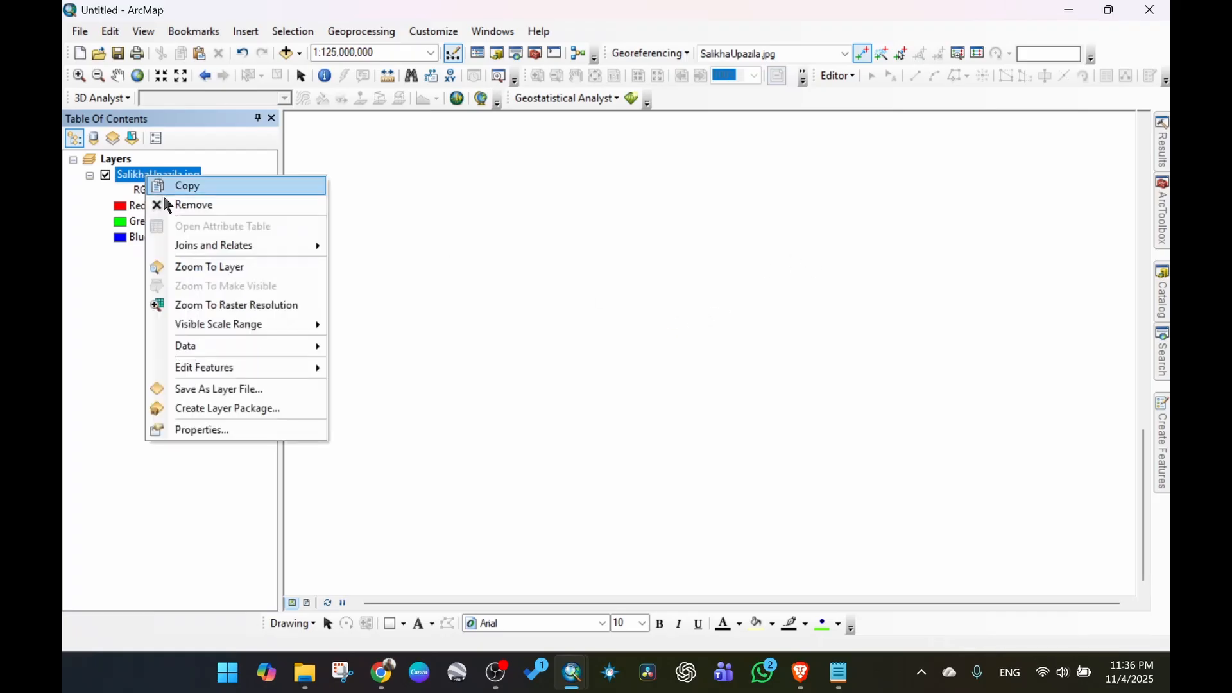
left_click(216, 275)
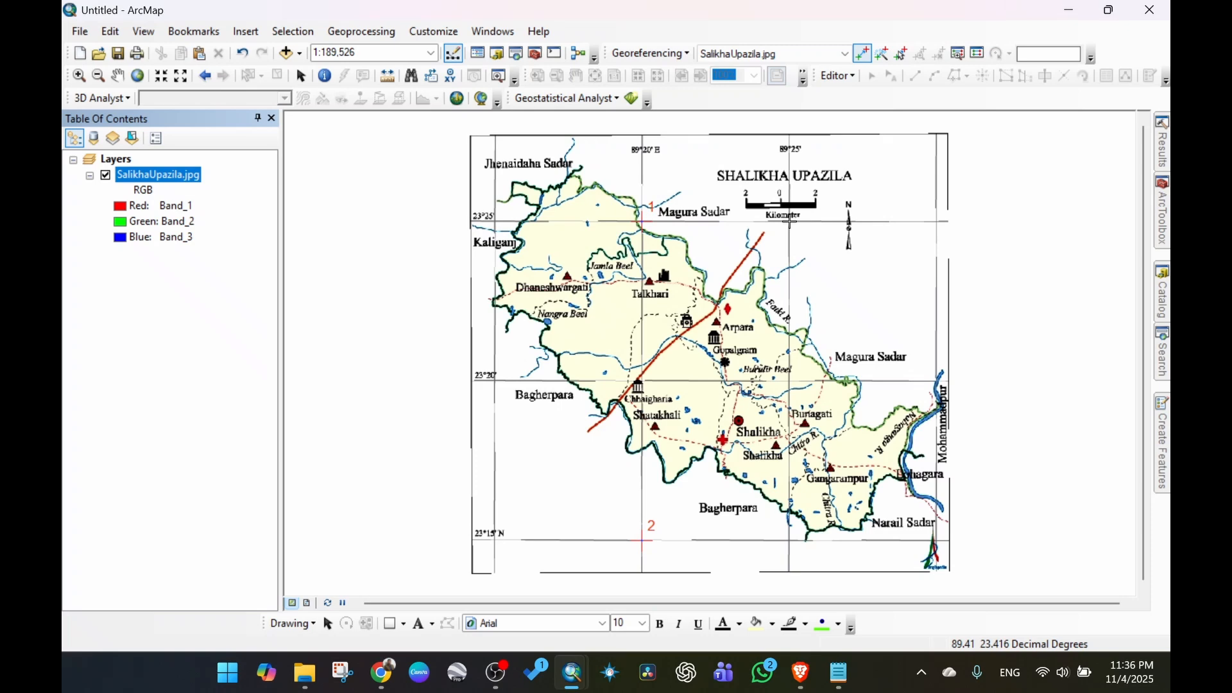
Place the third control point where the 89°25' and 23°25' grid lines cross and open its X and Y coordinate input.
scroll(790, 221, "up", 3)
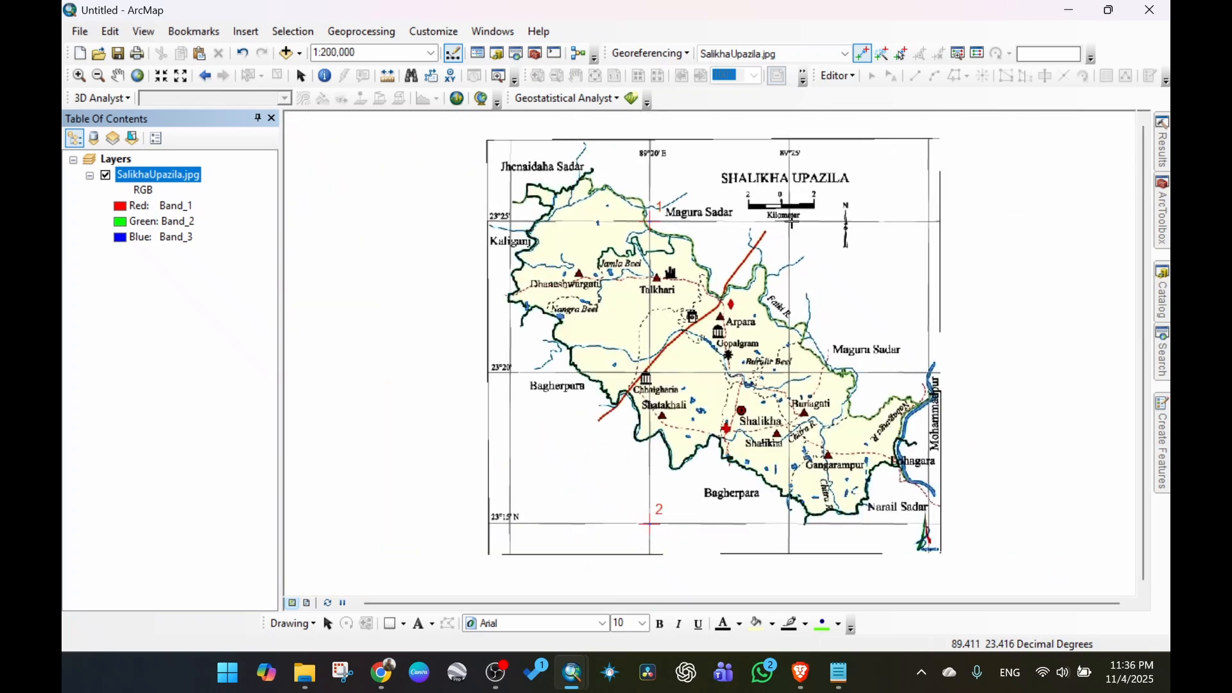
scroll(791, 221, "up", 2)
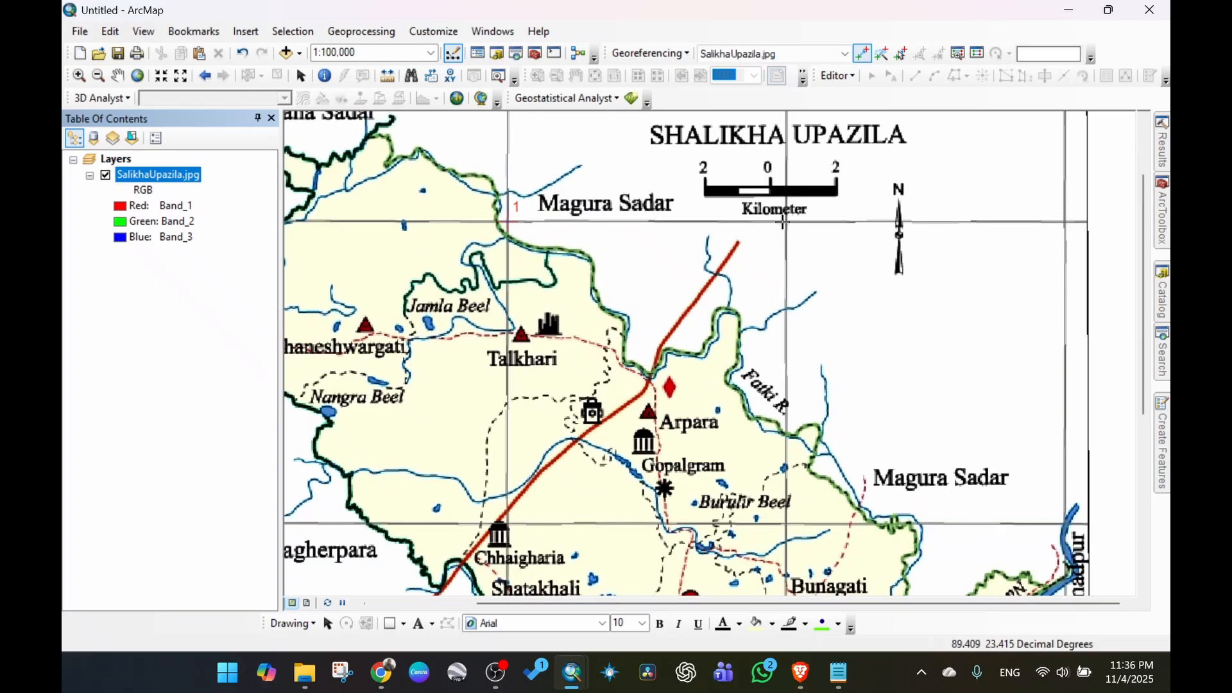
scroll(783, 222, "up", 3)
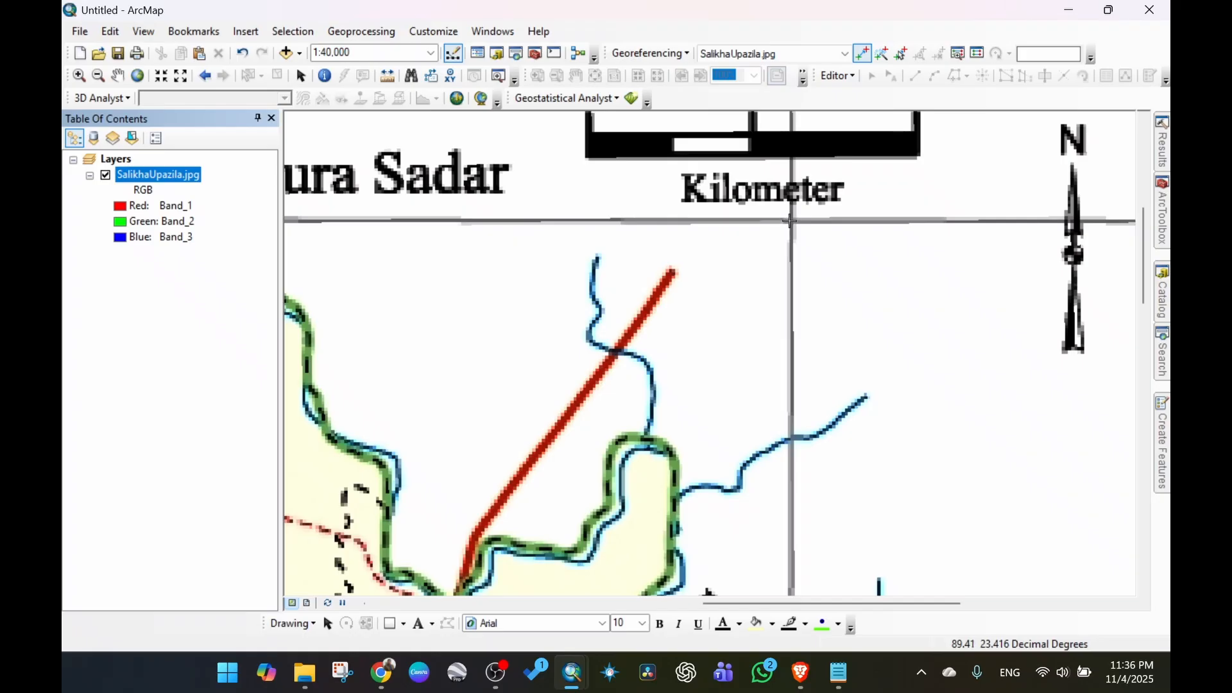
right_click(792, 221)
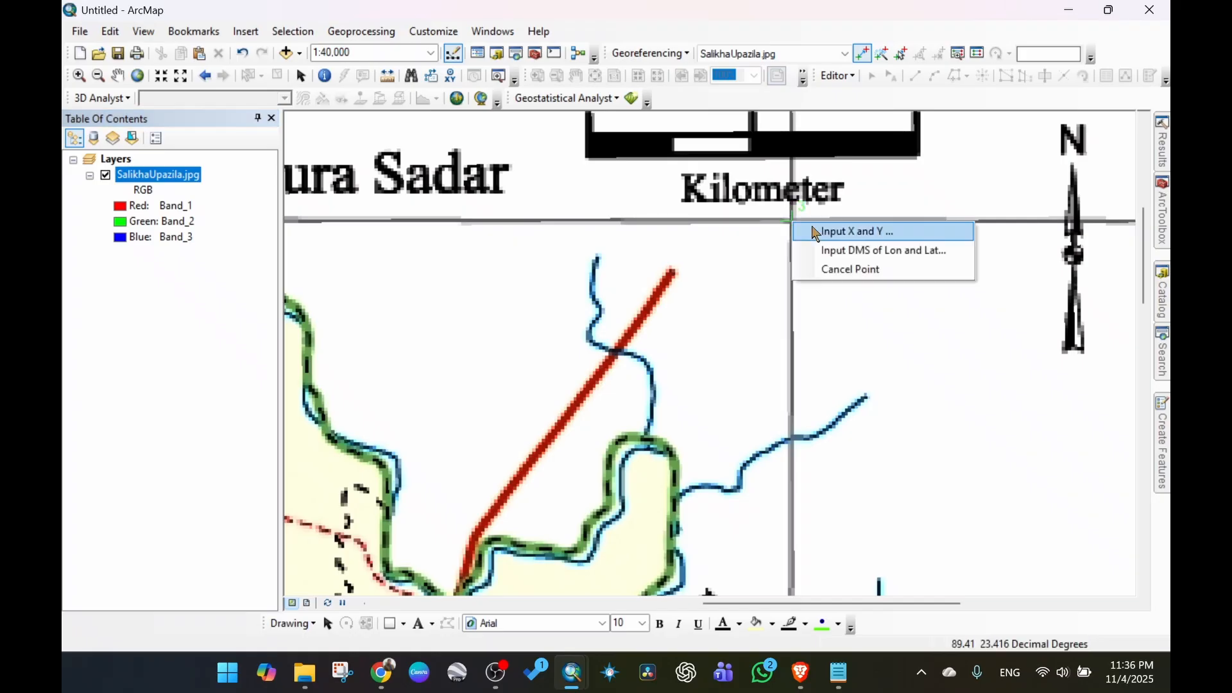
left_click(816, 231)
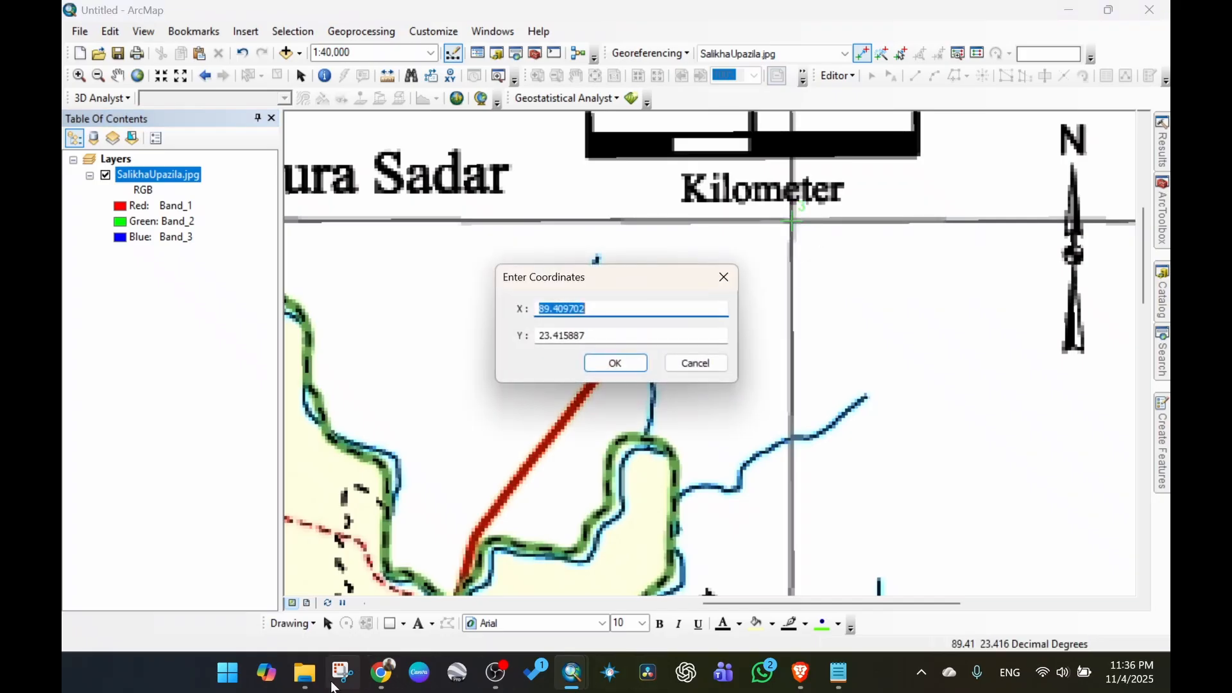
Open SalikhaUpazila.jpg from the D:\Shalikha map DIGITIZE folder in File Explorer and examine the grid labels for the third control point.
left_click(305, 672)
scroll(201, 270, "down", 3)
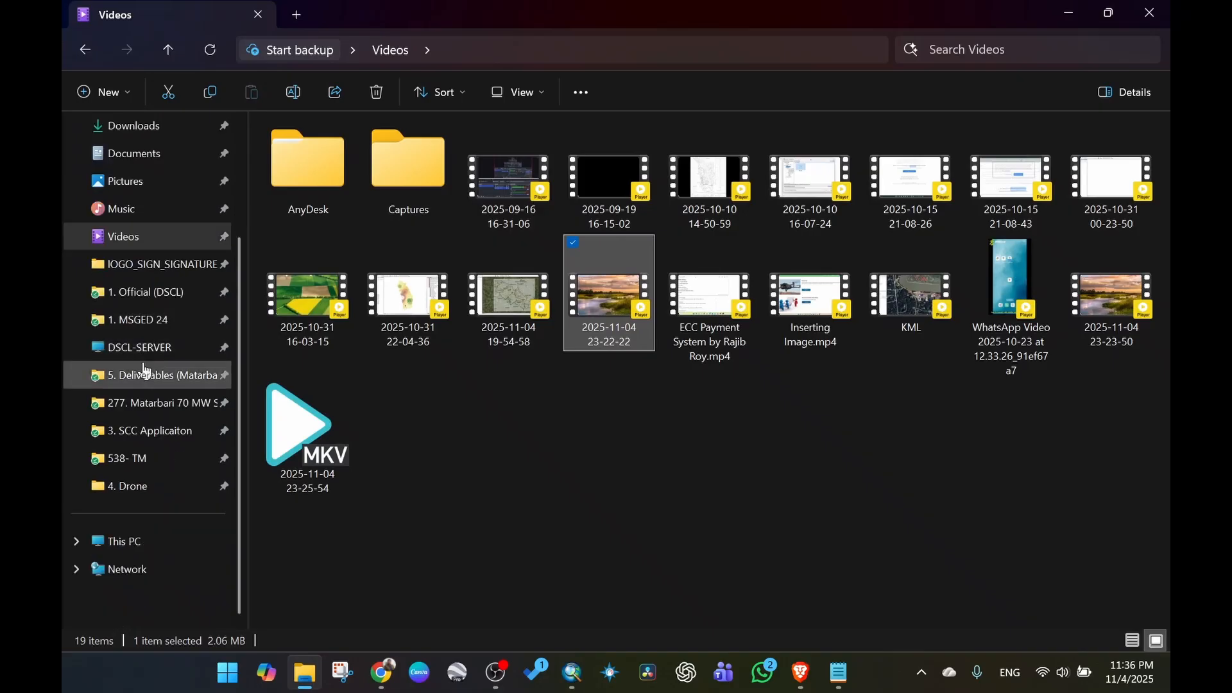
left_click(145, 545)
double_click(626, 178)
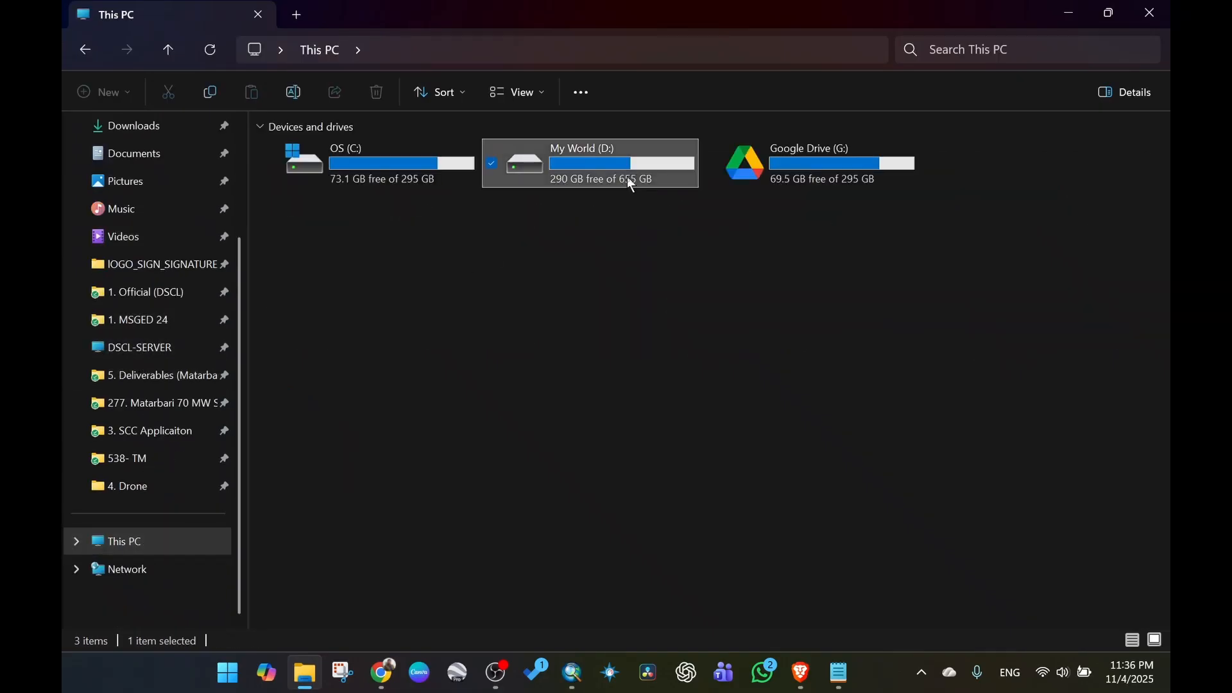
double_click(363, 401)
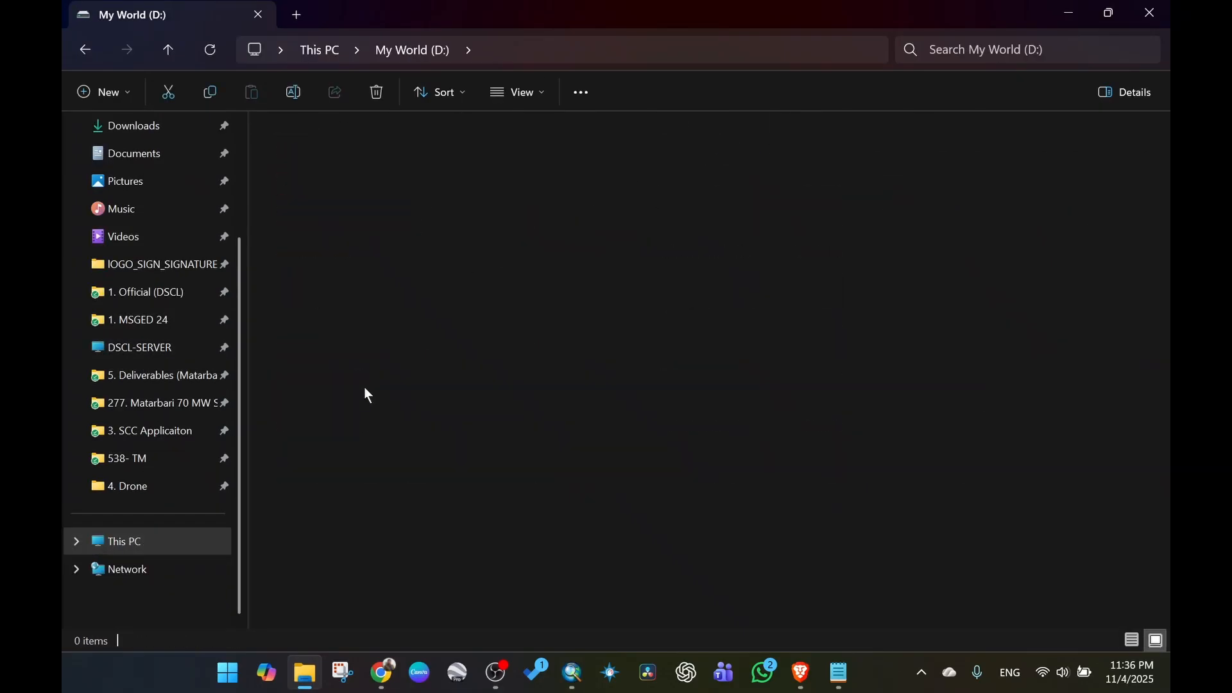
double_click(323, 165)
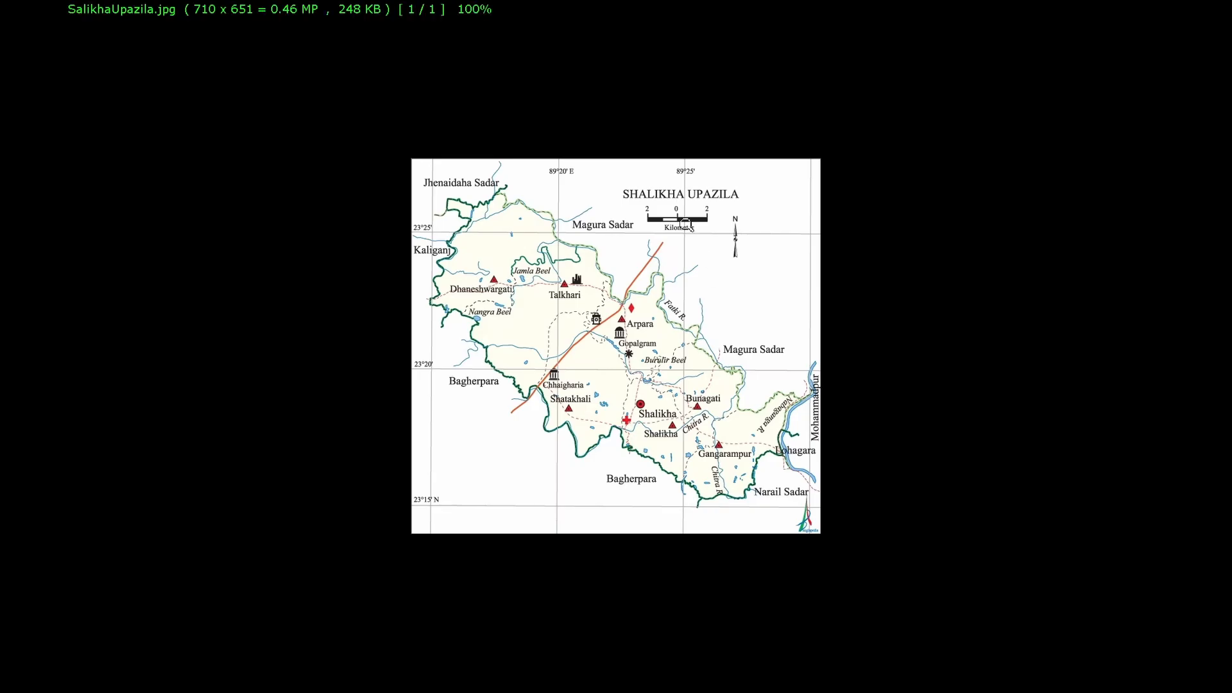
left_click(684, 172)
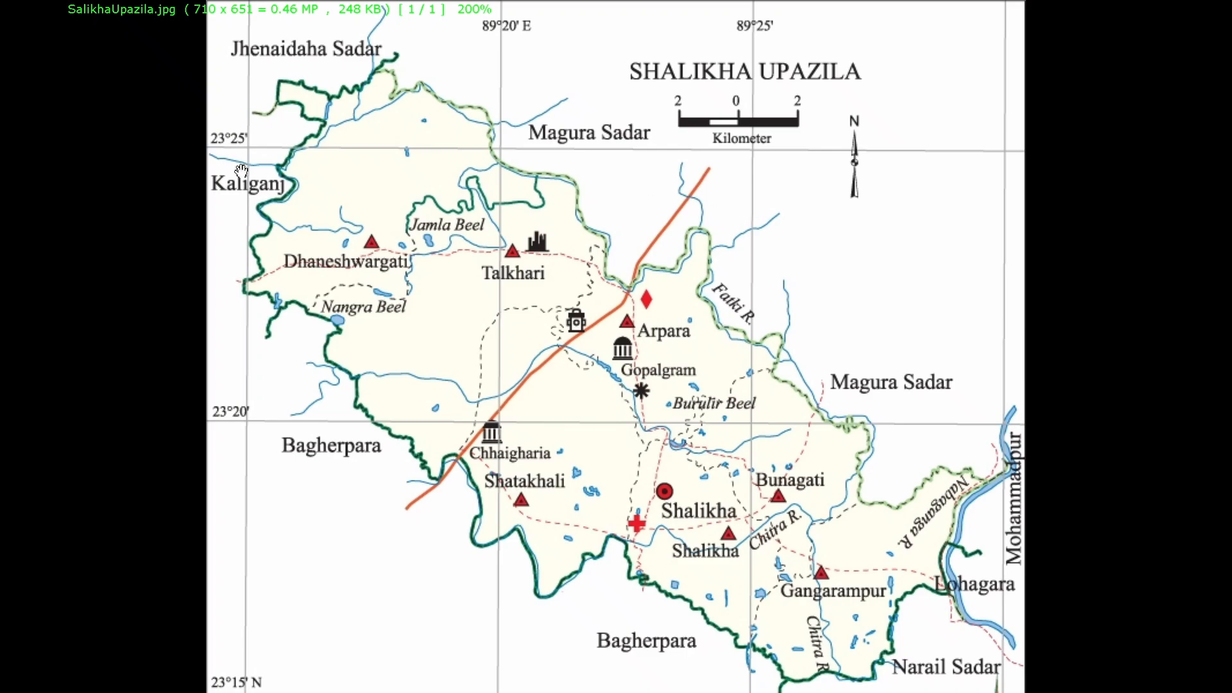
double_click(520, 269)
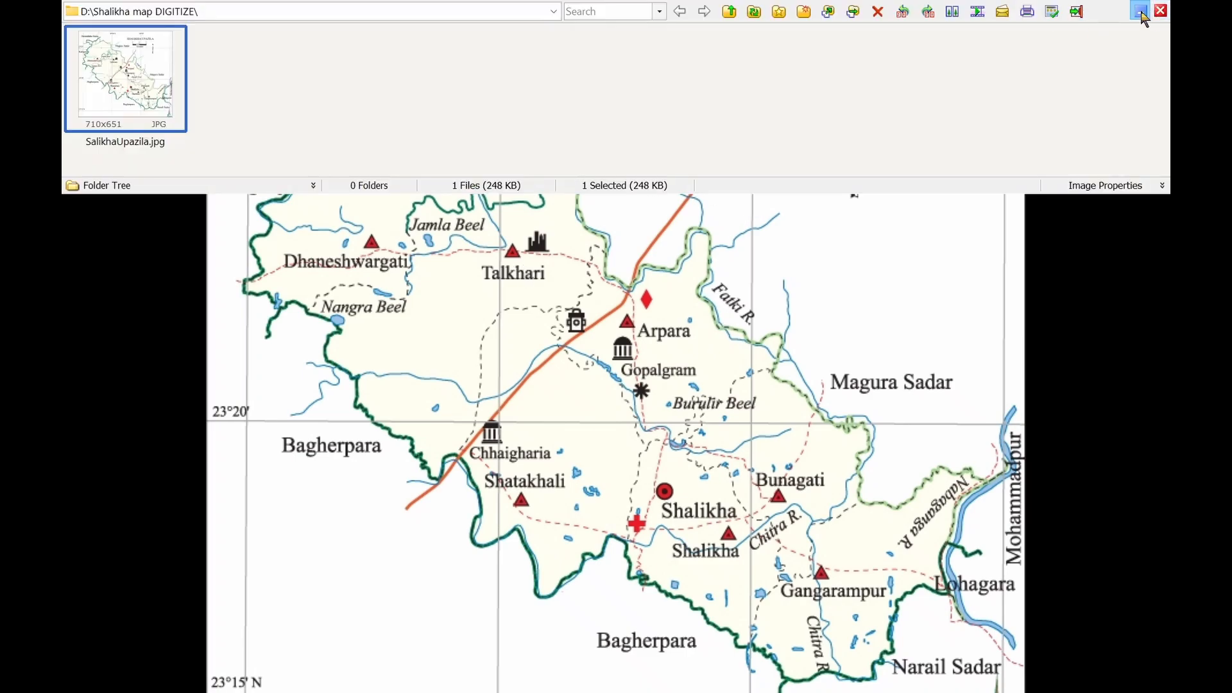
left_click(1140, 12)
Switch to Chrome and convert the latitude 23° 25' 0" to decimal degrees in the RapidTables converter.
left_click(347, 681)
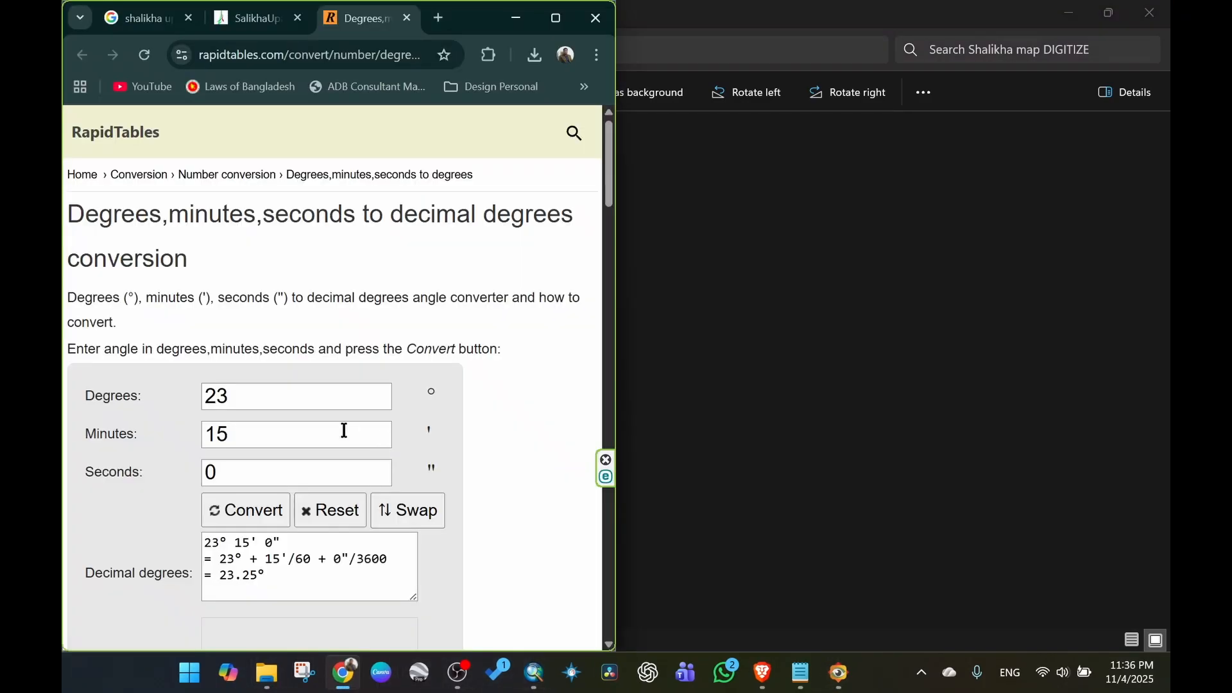
double_click(263, 435)
type("25")
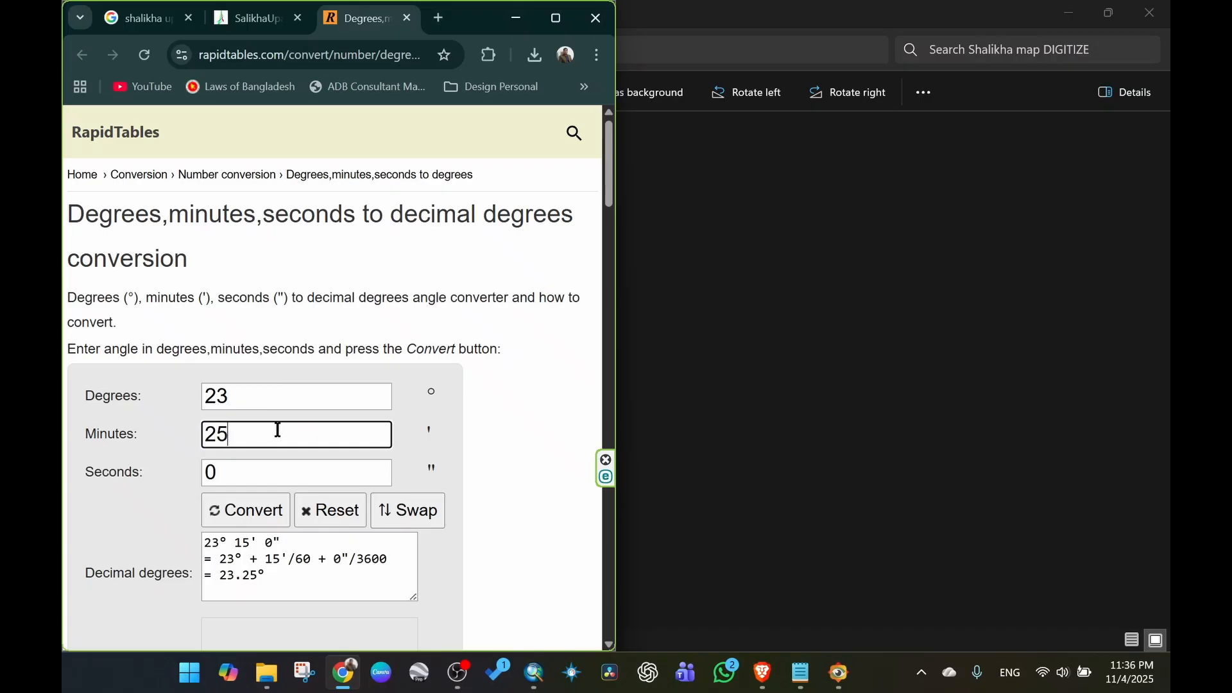
left_click(260, 511)
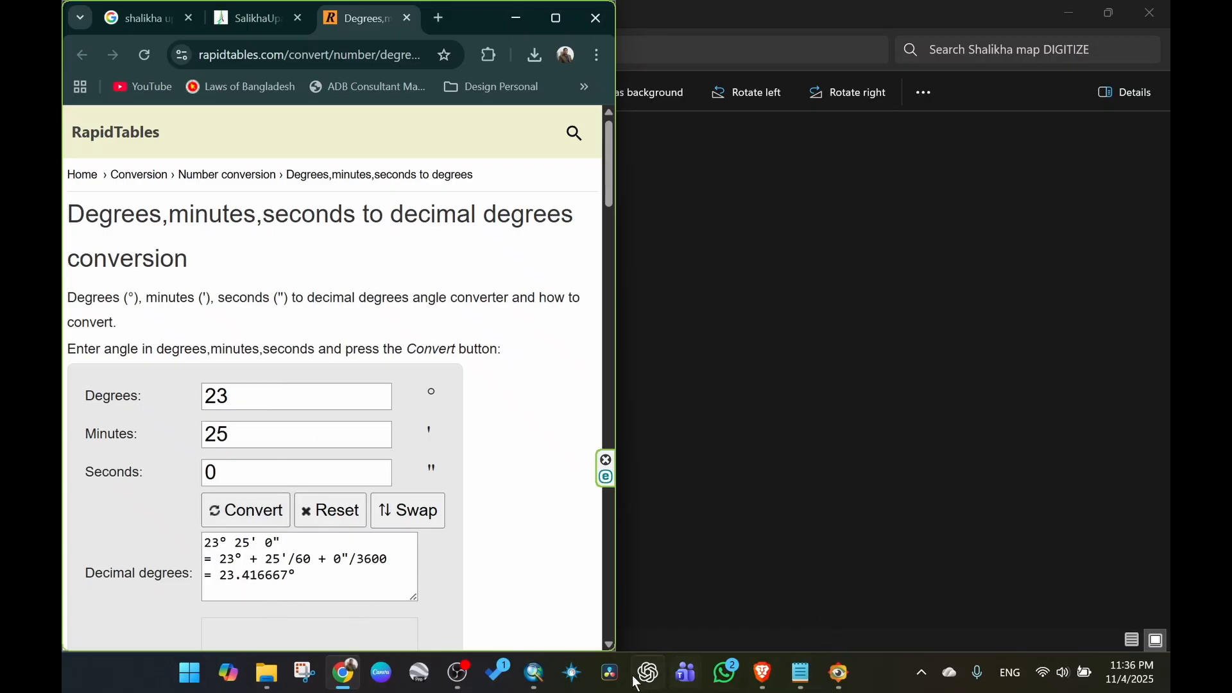
Return to the ArcMap window with the map and set the third control point's Y coordinate to 23.416.
left_click(541, 674)
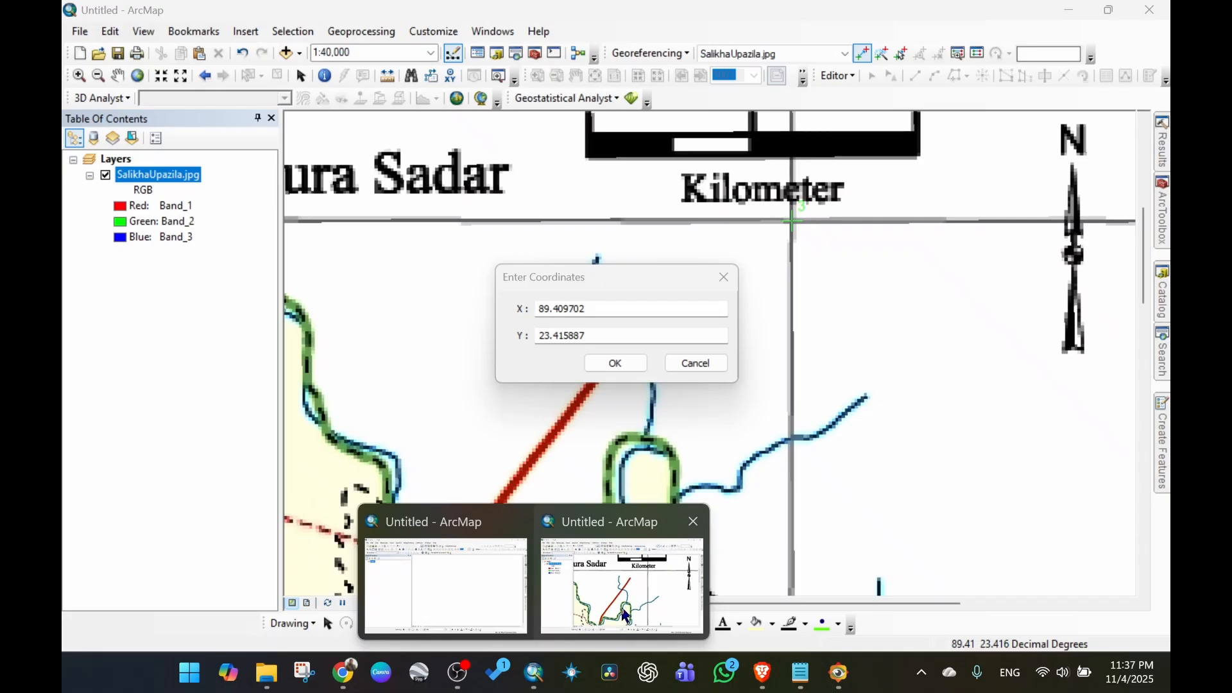
left_click(626, 616)
double_click(552, 333)
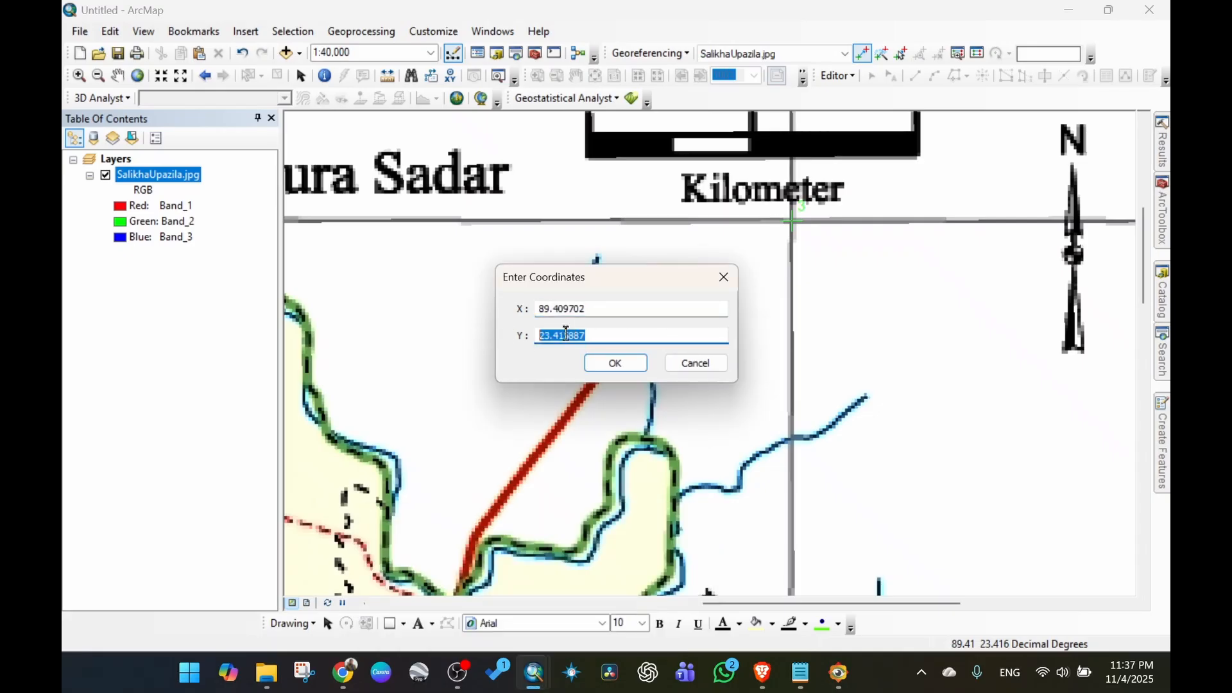
left_click(564, 336)
left_click_drag(564, 336, 673, 335)
key("BackSpace")
left_click(616, 308)
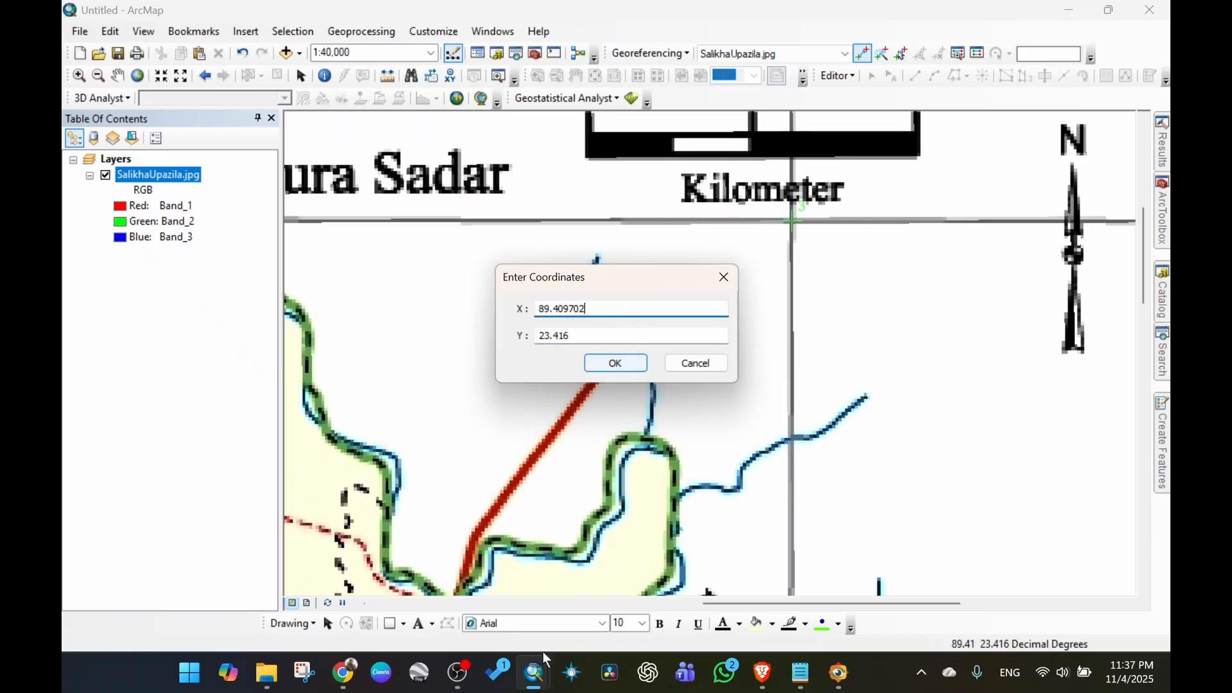
Switch to Chrome and convert the longitude 89° 25' 0" to decimal degrees in the RapidTables converter.
left_click(343, 672)
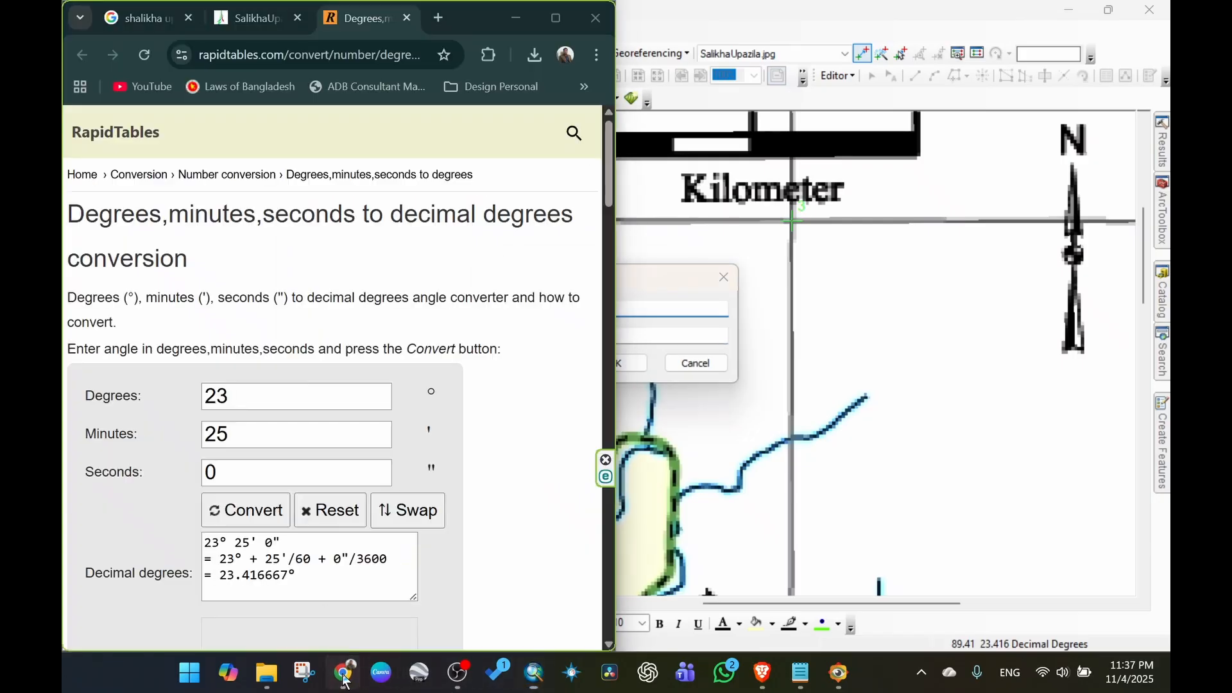
double_click(263, 397)
type("89")
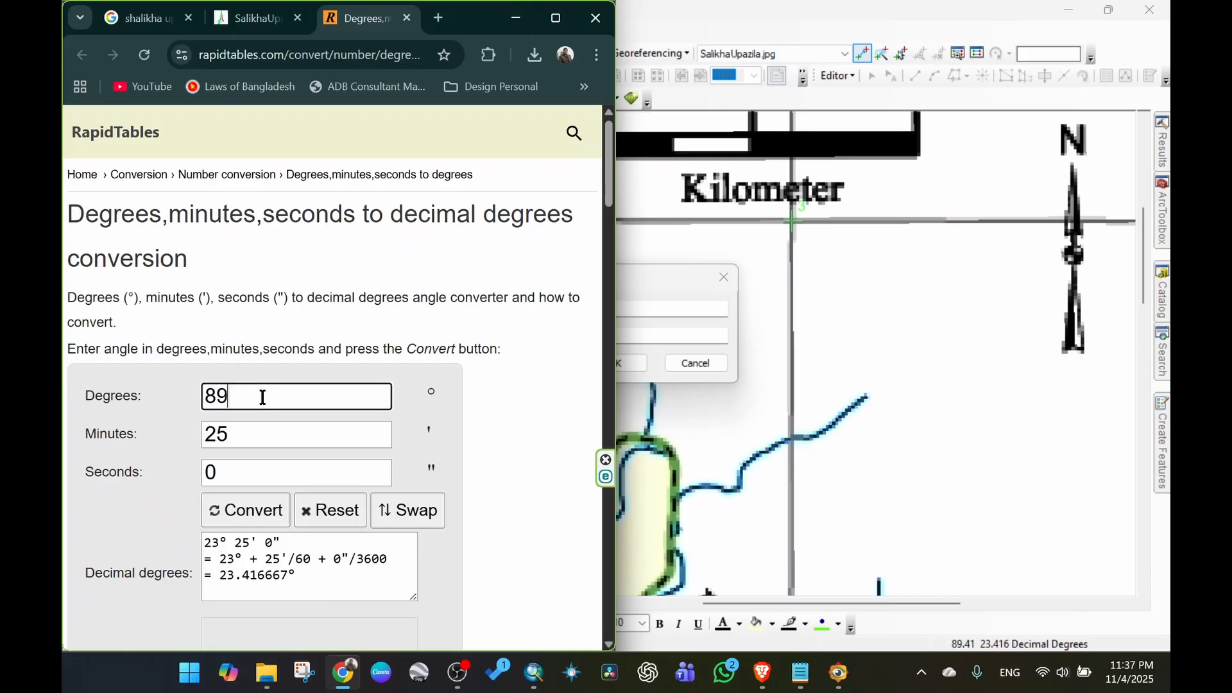
left_click(248, 512)
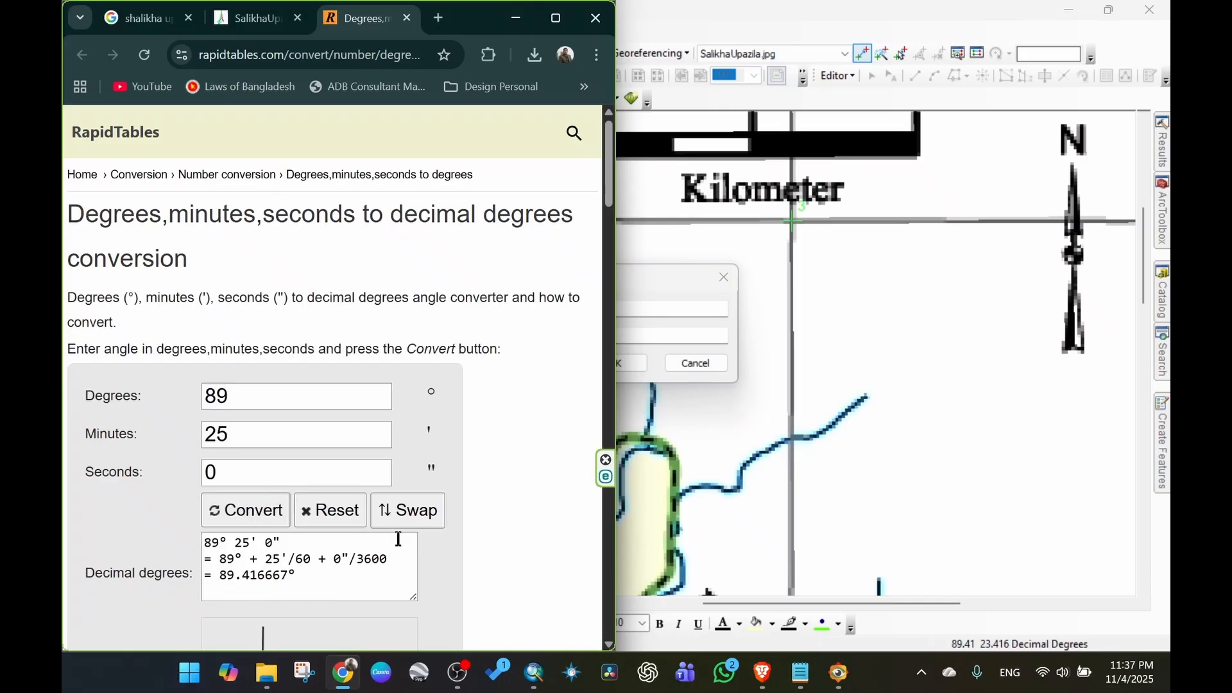
Return to ArcMap, set the third control point's X coordinate to 89.416, and accept the coordinates.
left_click(652, 315)
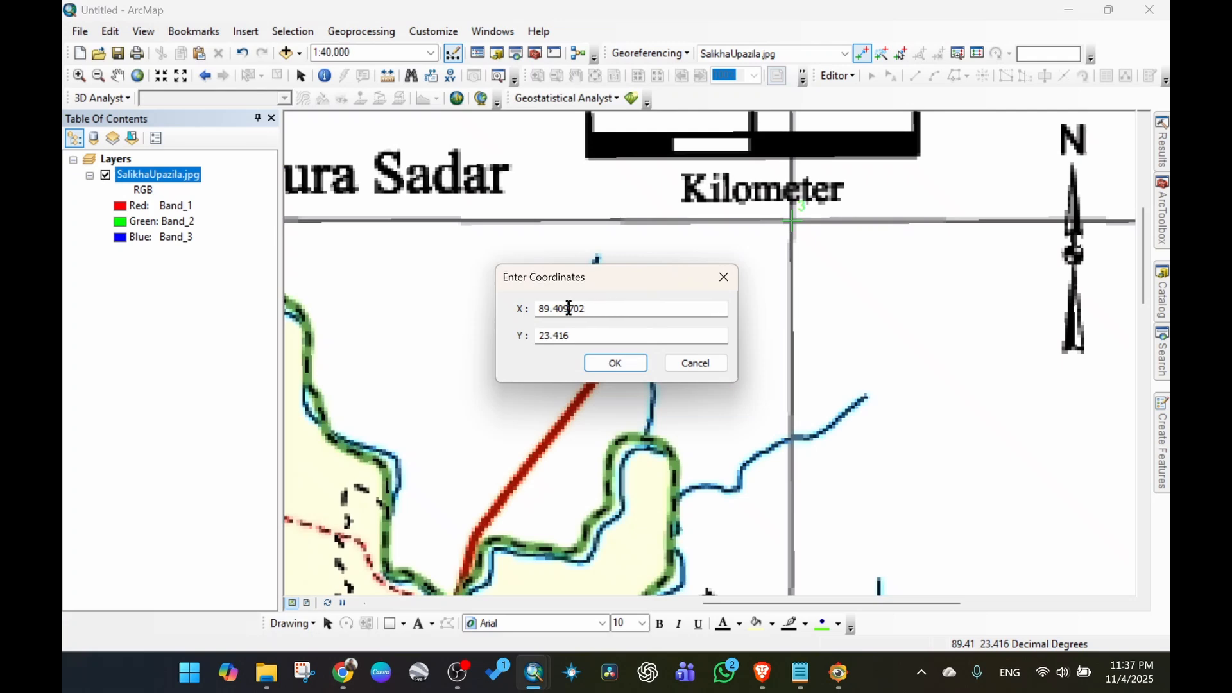
left_click_drag(559, 308, 641, 308)
type("16")
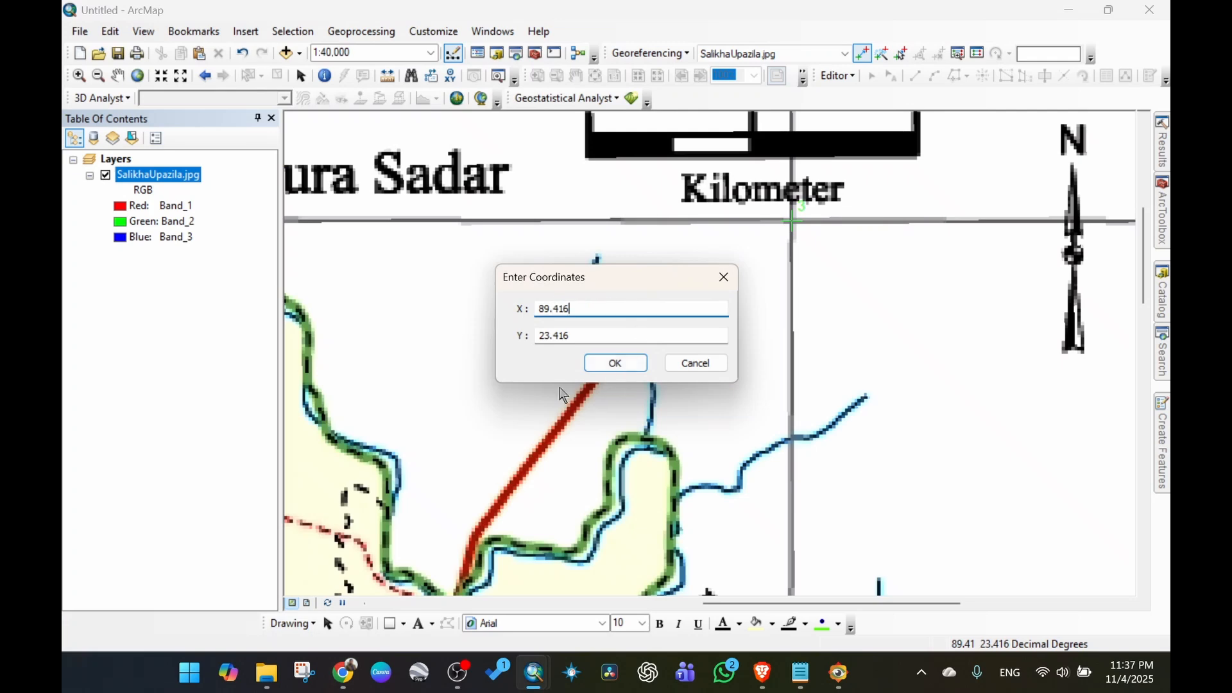
left_click(616, 364)
Place the fourth control point where the 89°25' and 23°20' grid lines cross and open its X and Y coordinate input.
scroll(756, 344, "down", 2)
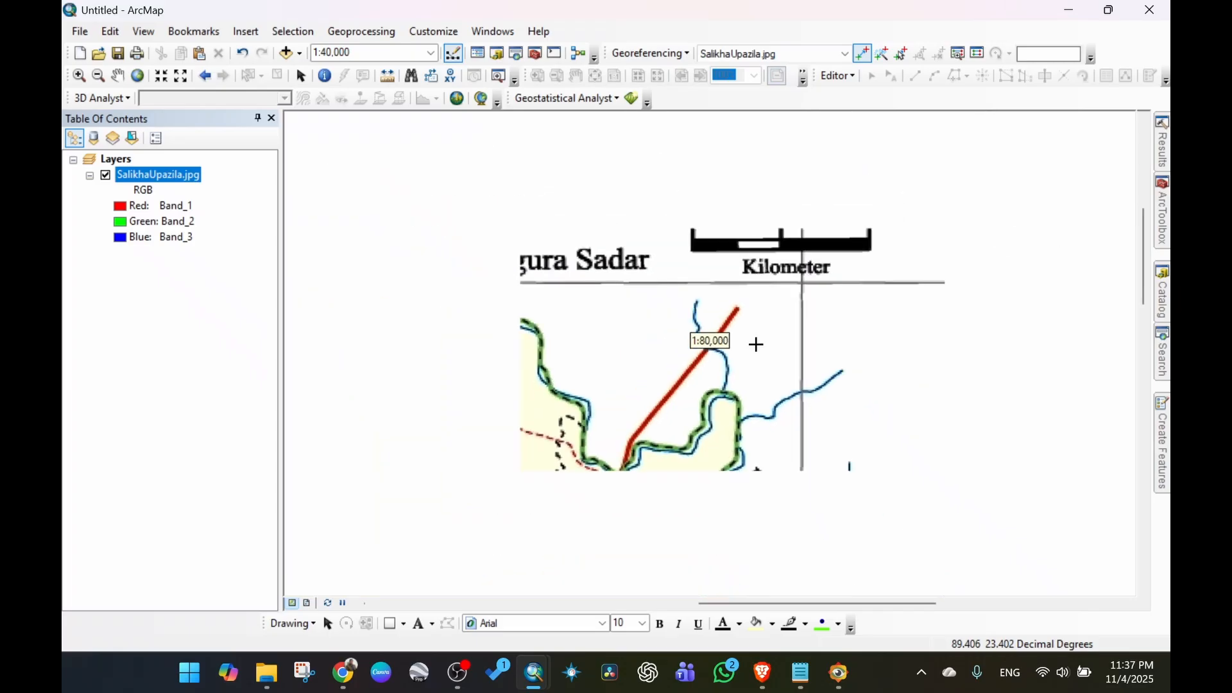
scroll(768, 396, "down", 1)
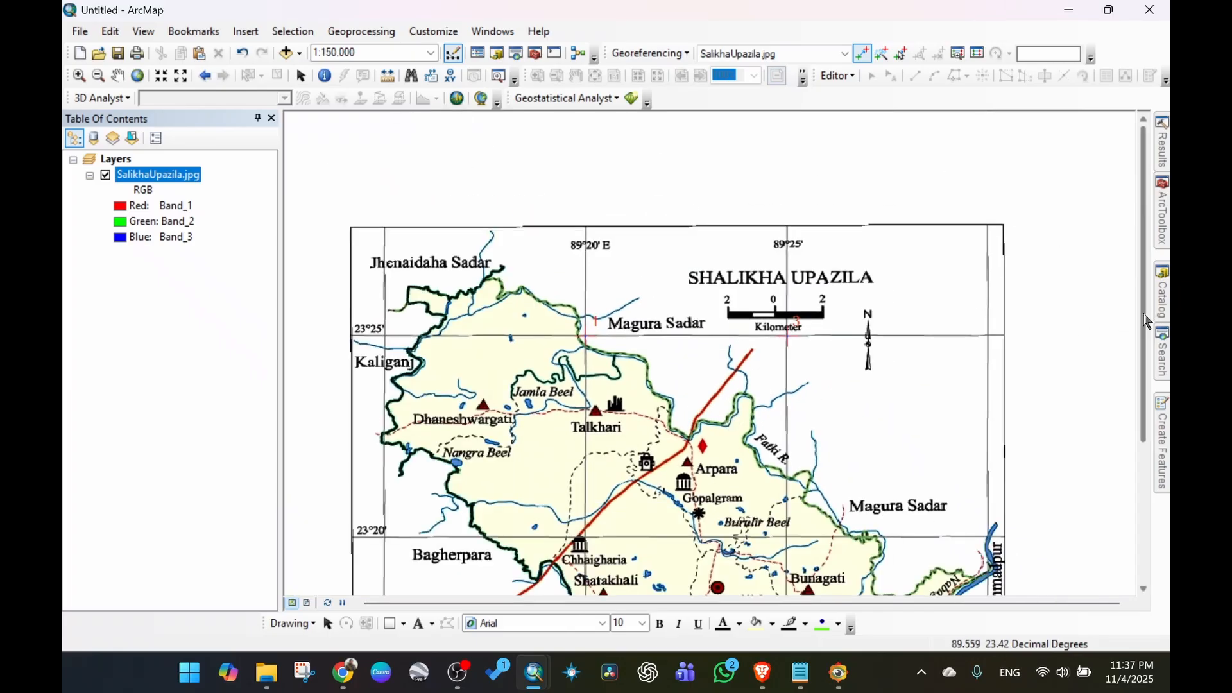
scroll(1150, 375, "down", 2)
scroll(1152, 377, "down", 1)
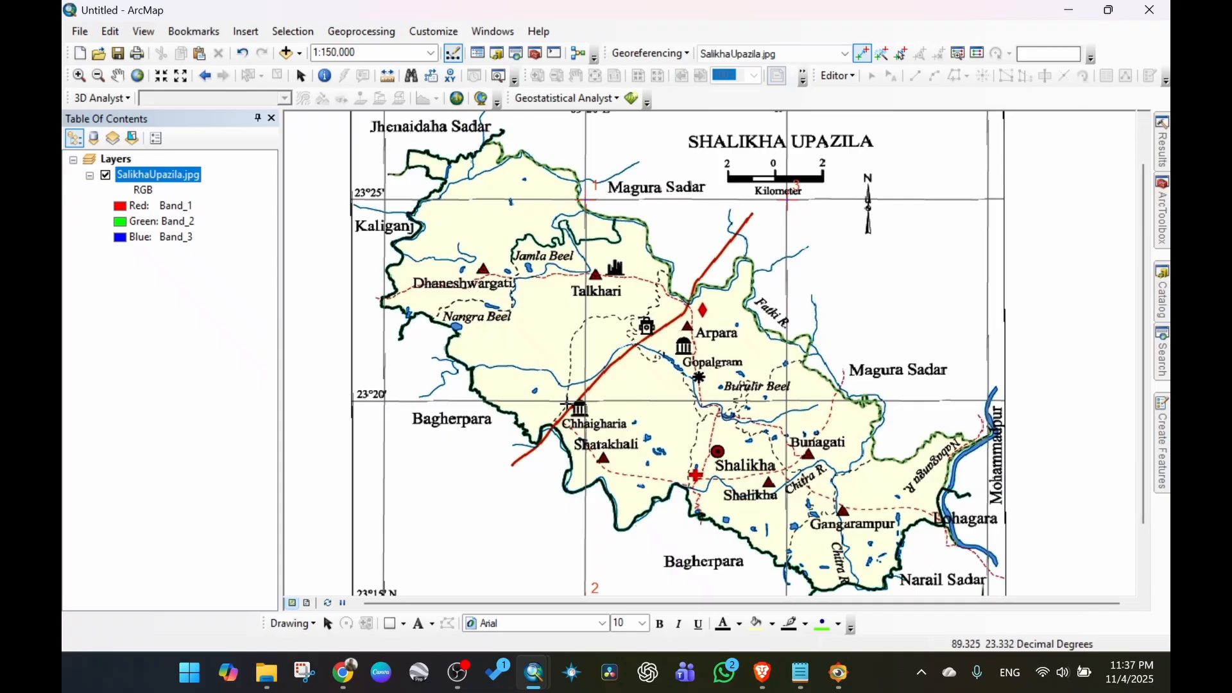
scroll(1147, 447, "down", 2)
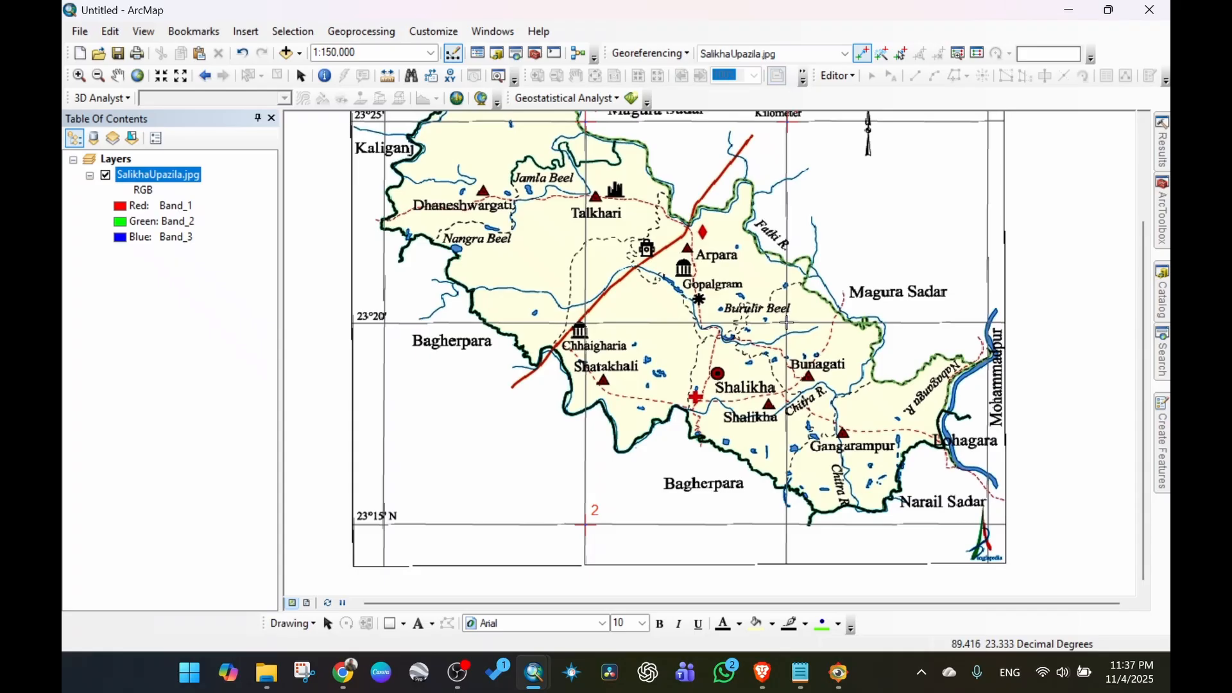
left_click(786, 322)
right_click(787, 321)
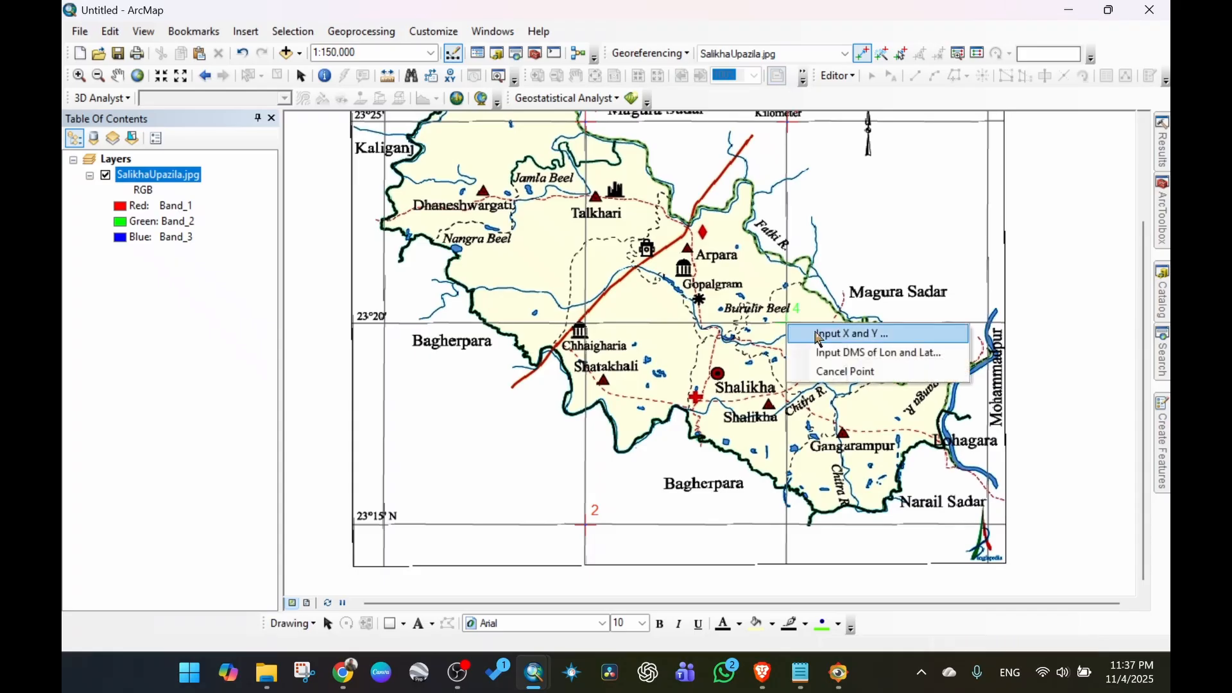
left_click(814, 326)
left_click_drag(612, 280, 772, 317)
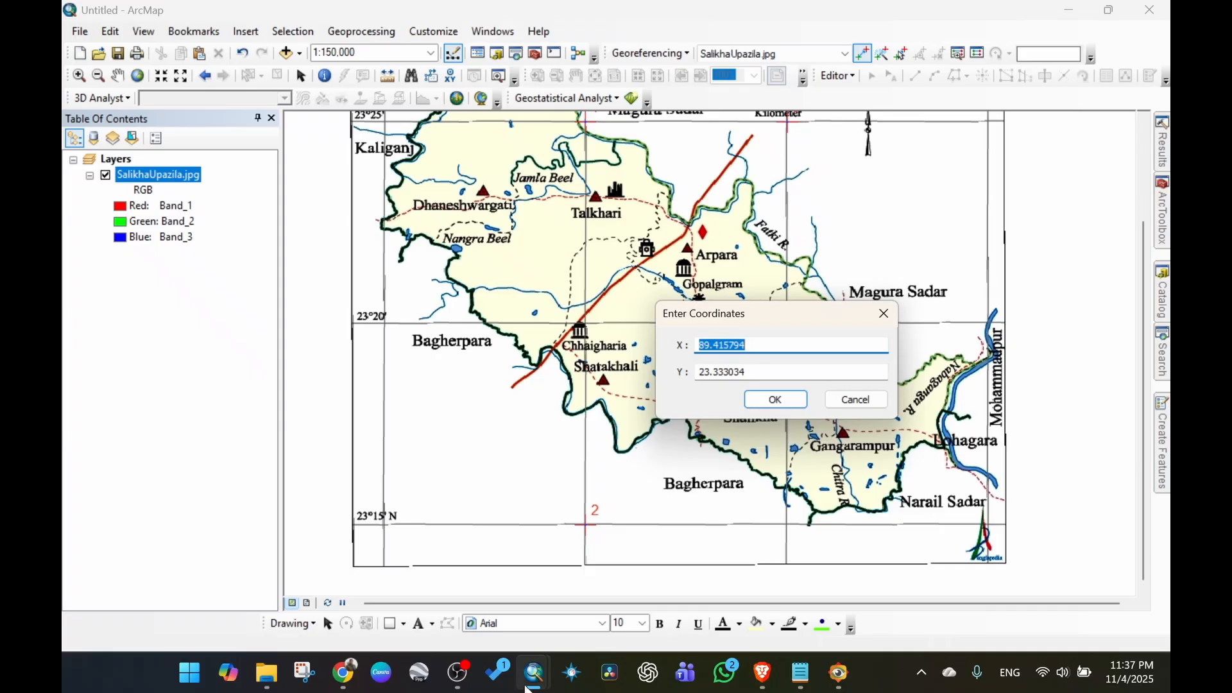
Check the converted longitude in Chrome, then set the fourth control point to X 89.416 and Y 23.333 in ArcMap and accept.
left_click(345, 674)
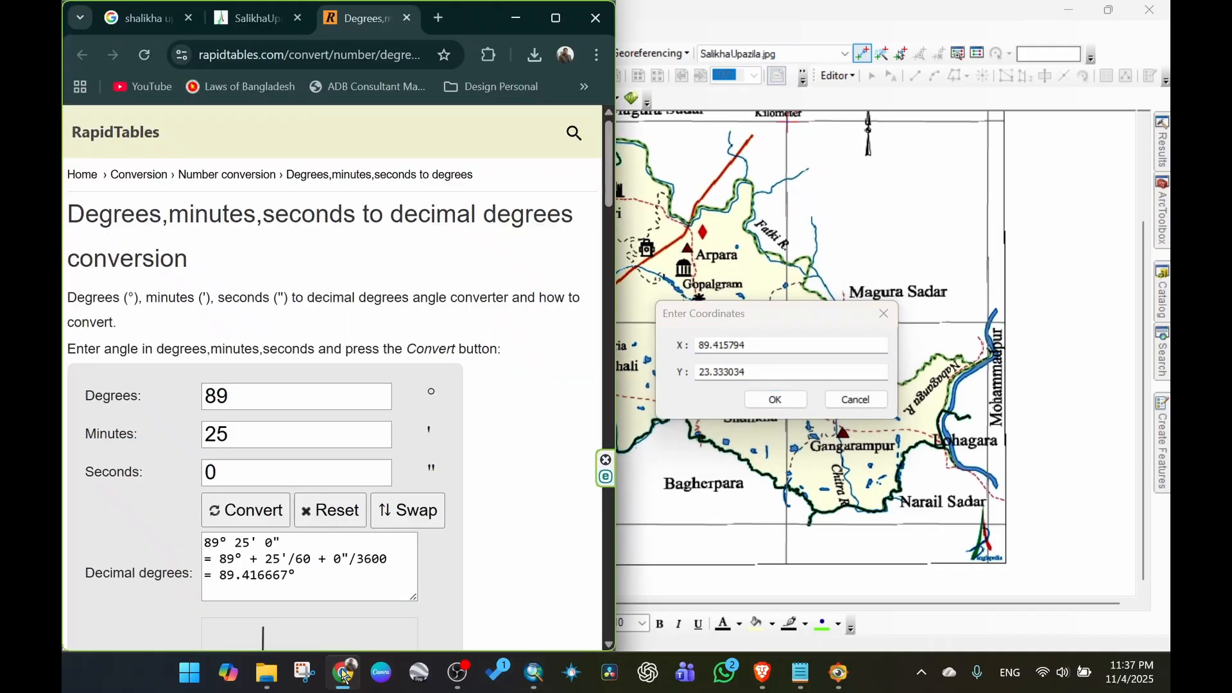
left_click(344, 674)
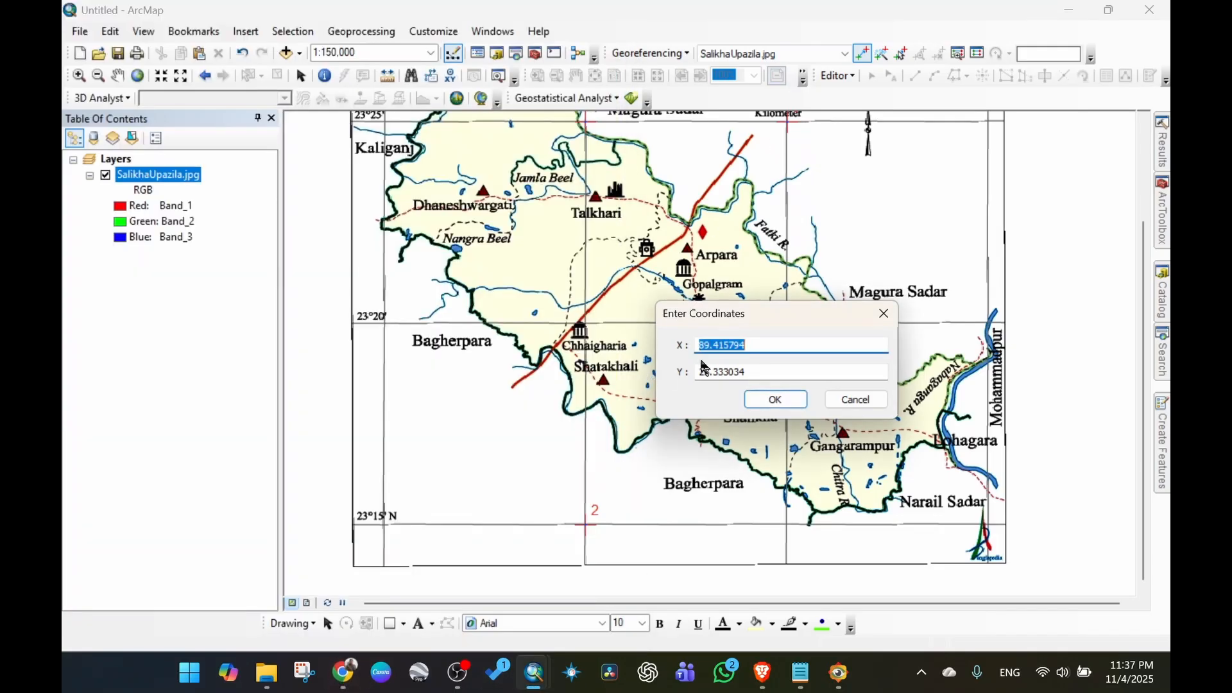
left_click(756, 345)
left_click_drag(725, 345, 796, 345)
type("6")
left_click(765, 371)
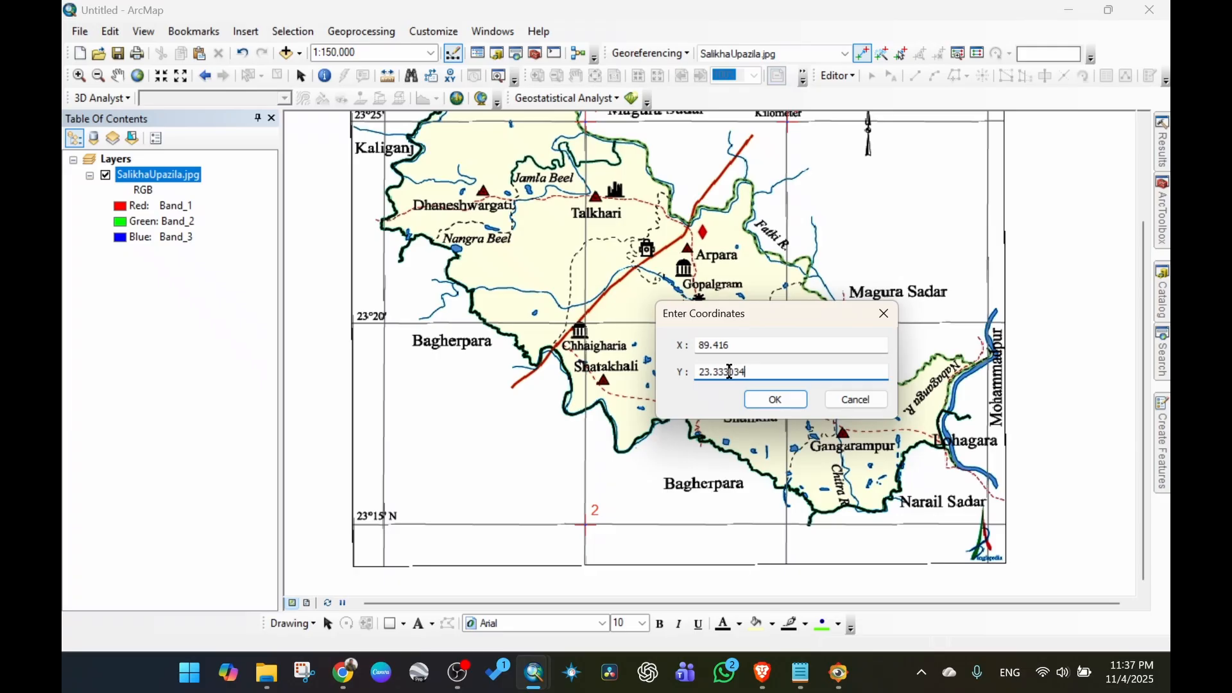
left_click_drag(730, 372, 796, 372)
left_click(776, 399)
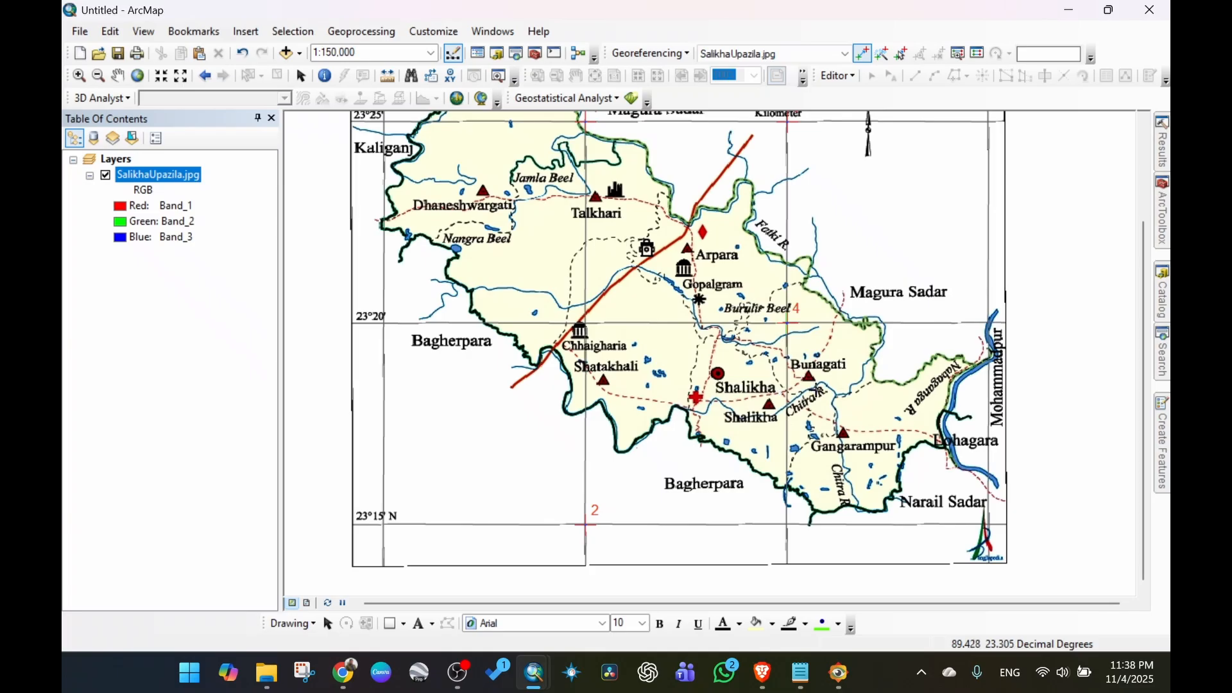
Review the four control points and the total RMS error in the georeferencing link table, then close the table.
scroll(815, 390, "down", 3)
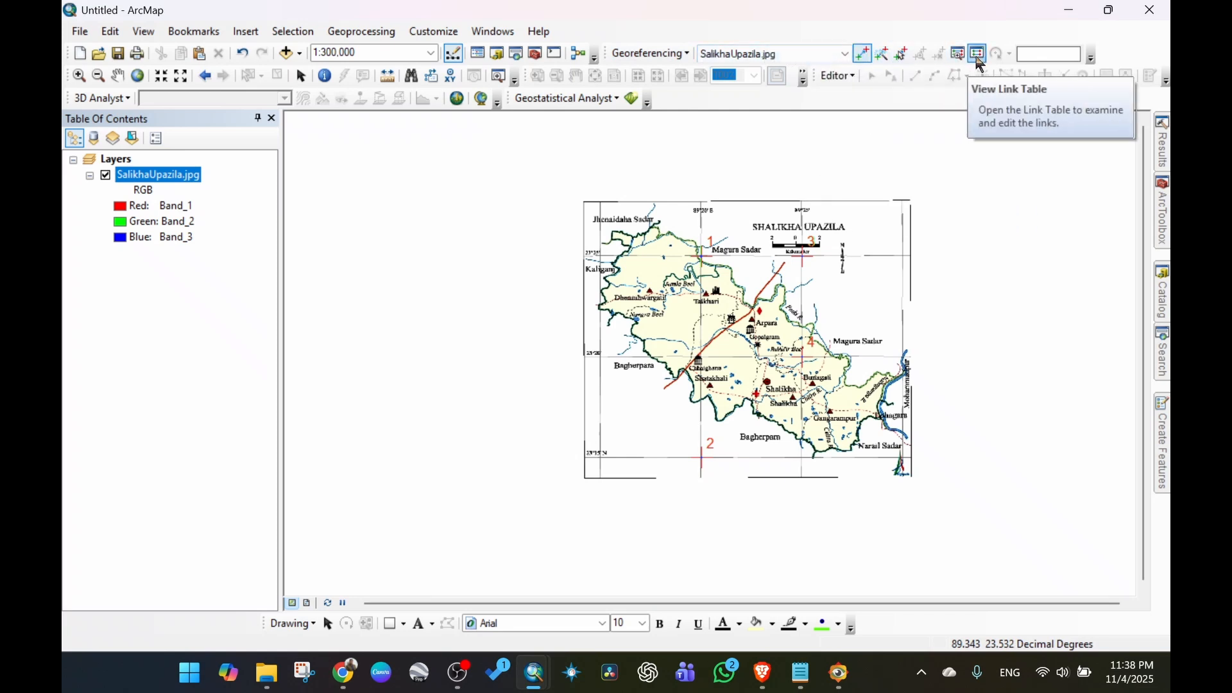
left_click(978, 55)
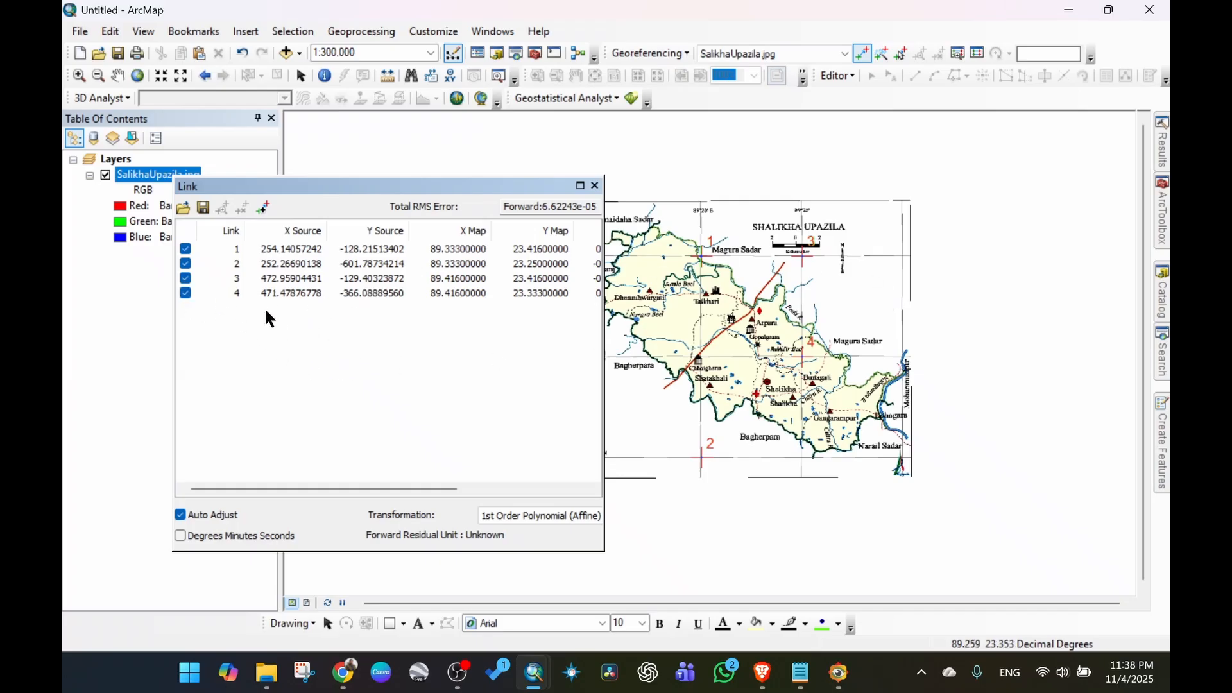
left_click(595, 186)
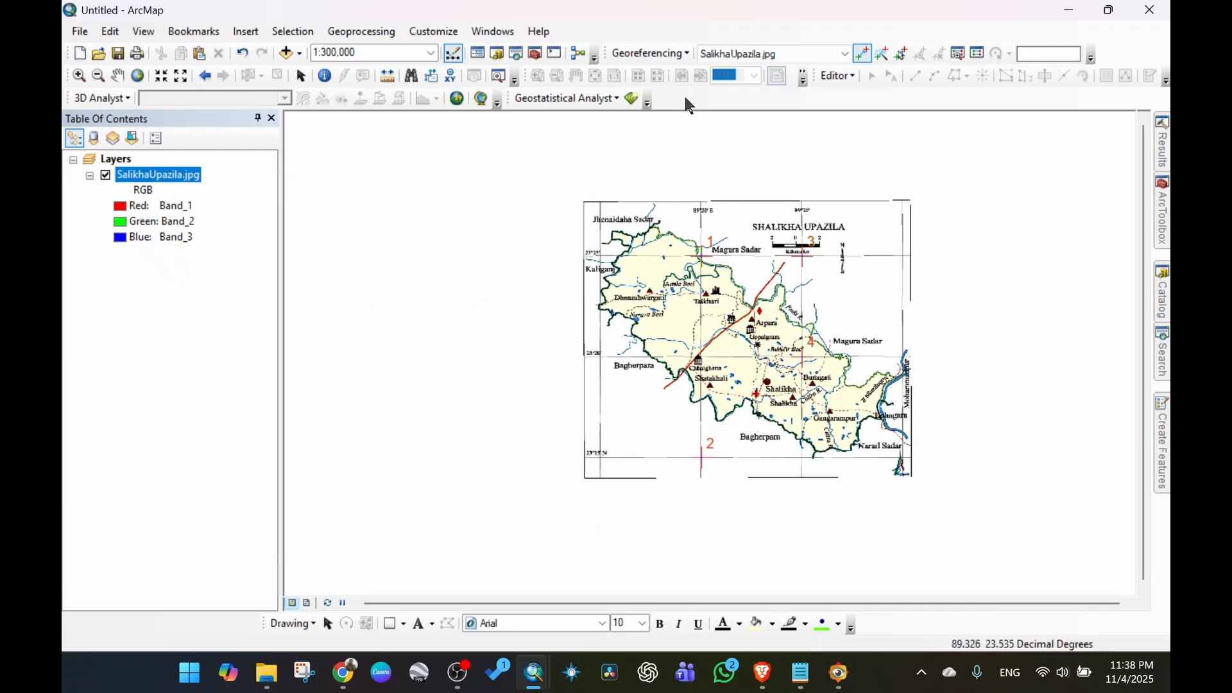
Start rectifying the georeferenced map and browse the output location to the folder D:\Shalikha map DIGITIZE.
left_click(665, 52)
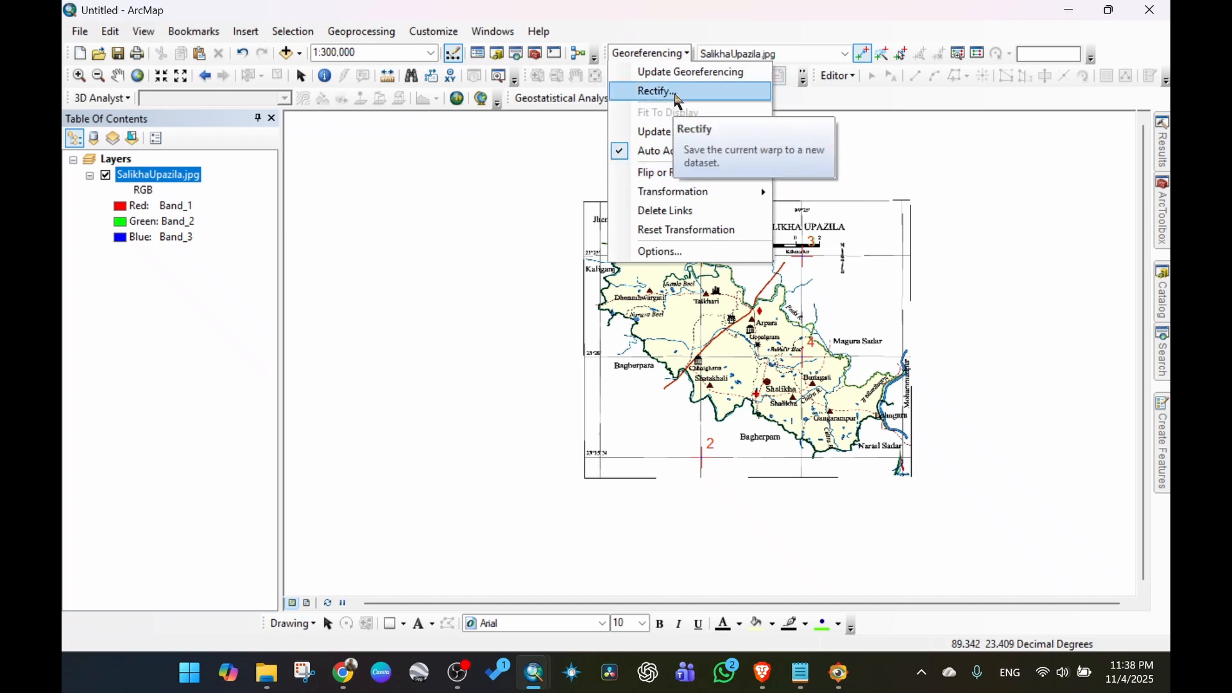
left_click(657, 55)
left_click(661, 56)
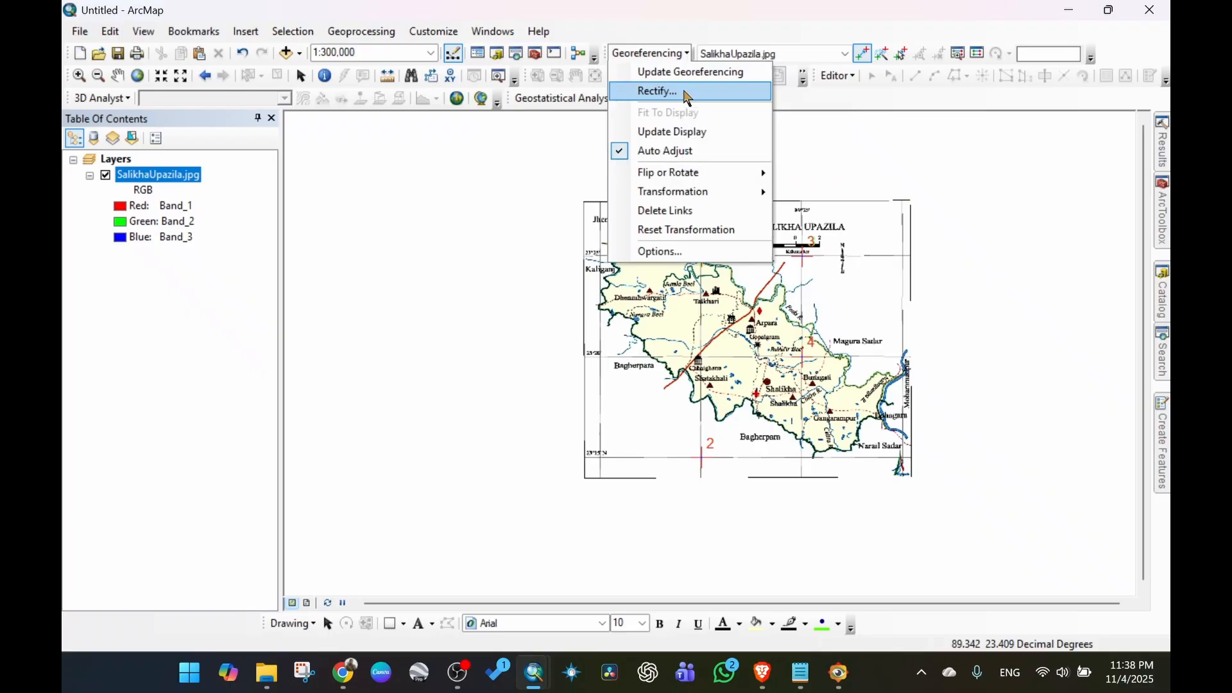
left_click(672, 98)
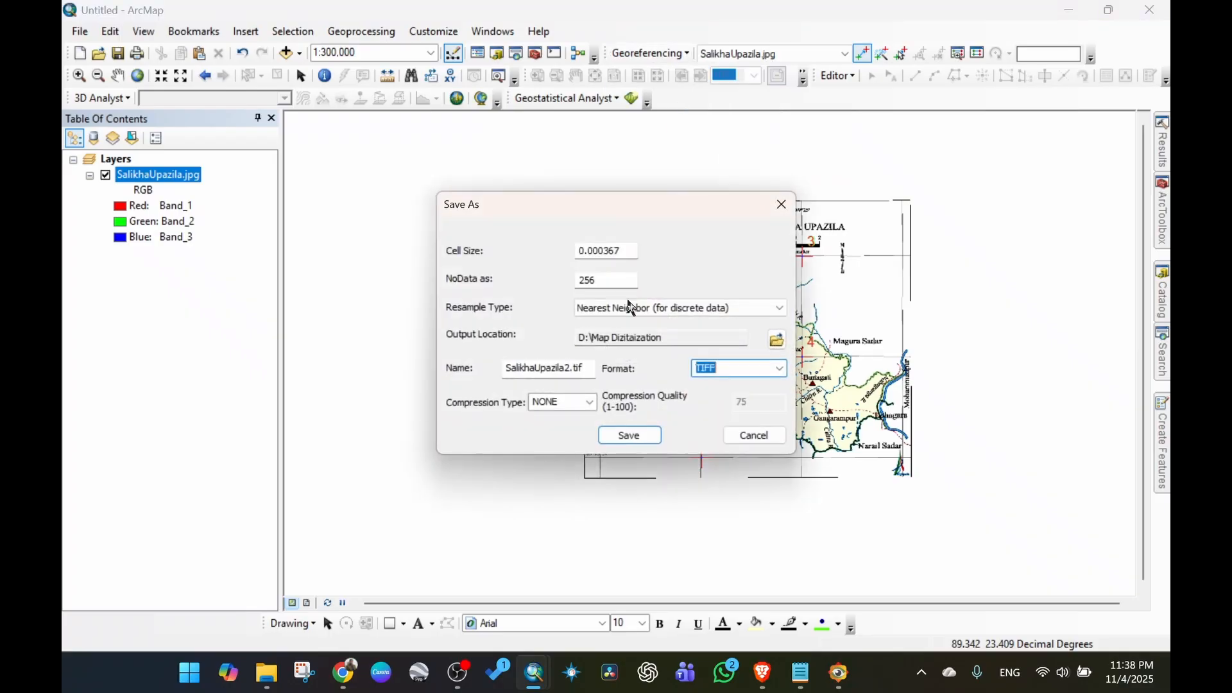
left_click(776, 340)
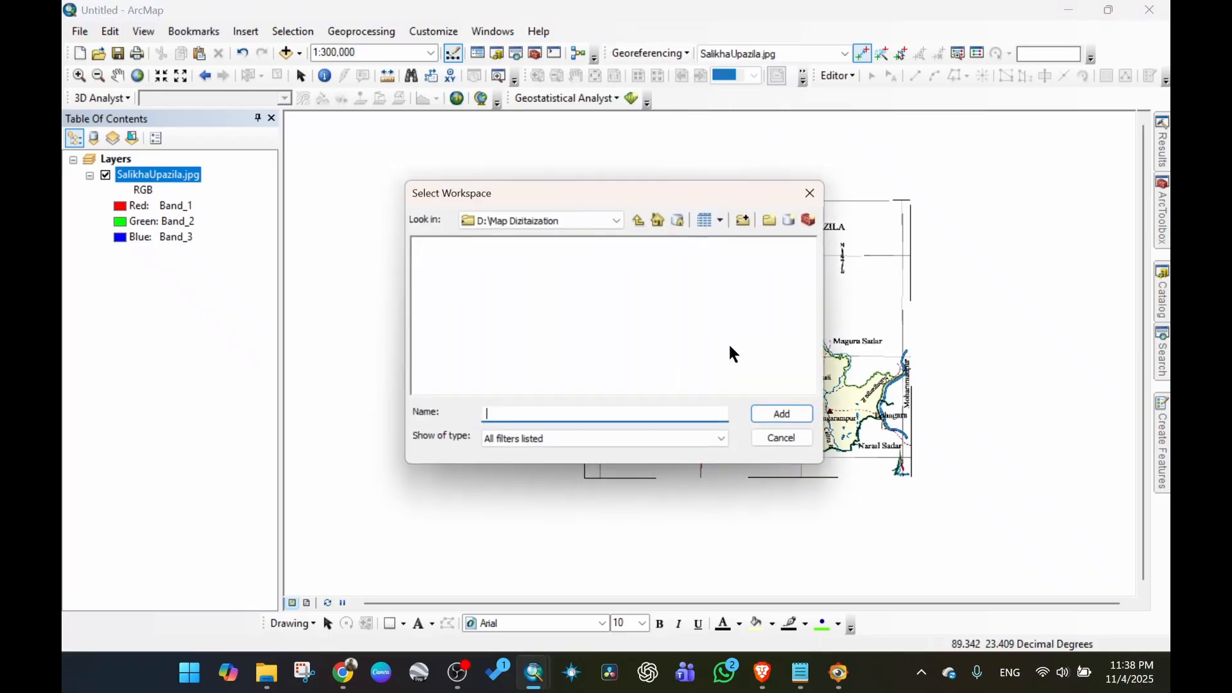
left_click(607, 216)
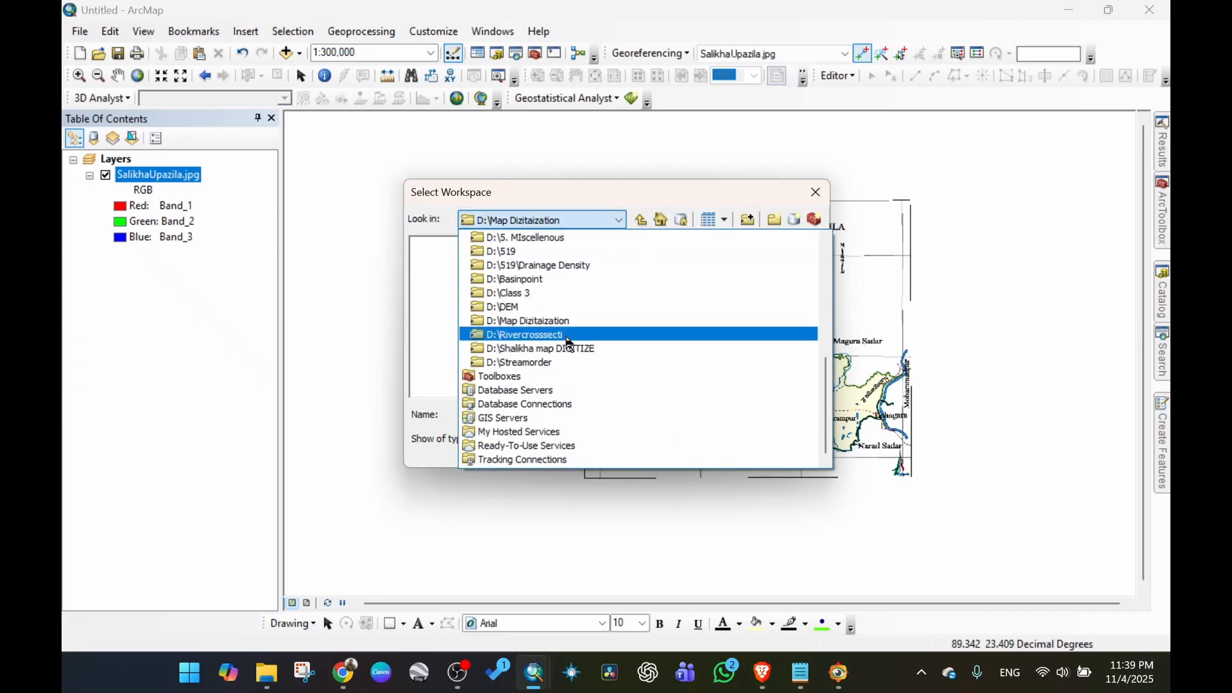
left_click(570, 349)
Try to add Shalikhamaprecified as the output workspace inside the Shalikha map DIGITIZE folder and clear the name.
left_click(551, 415)
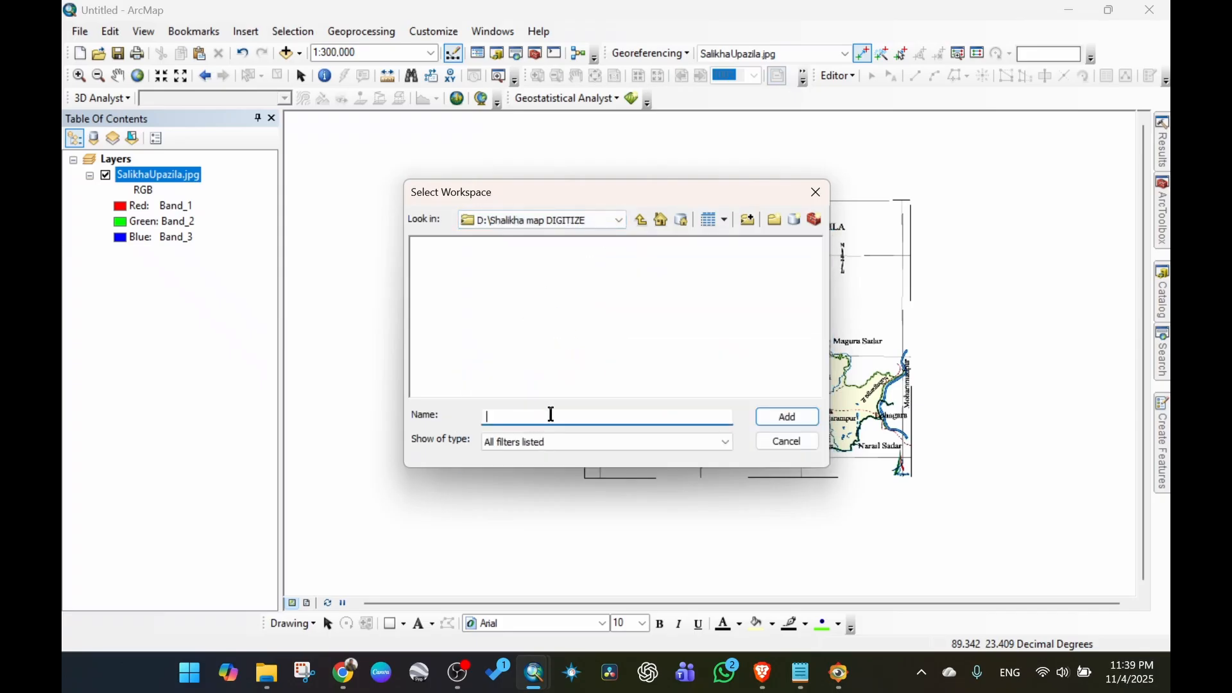
type("Shal")
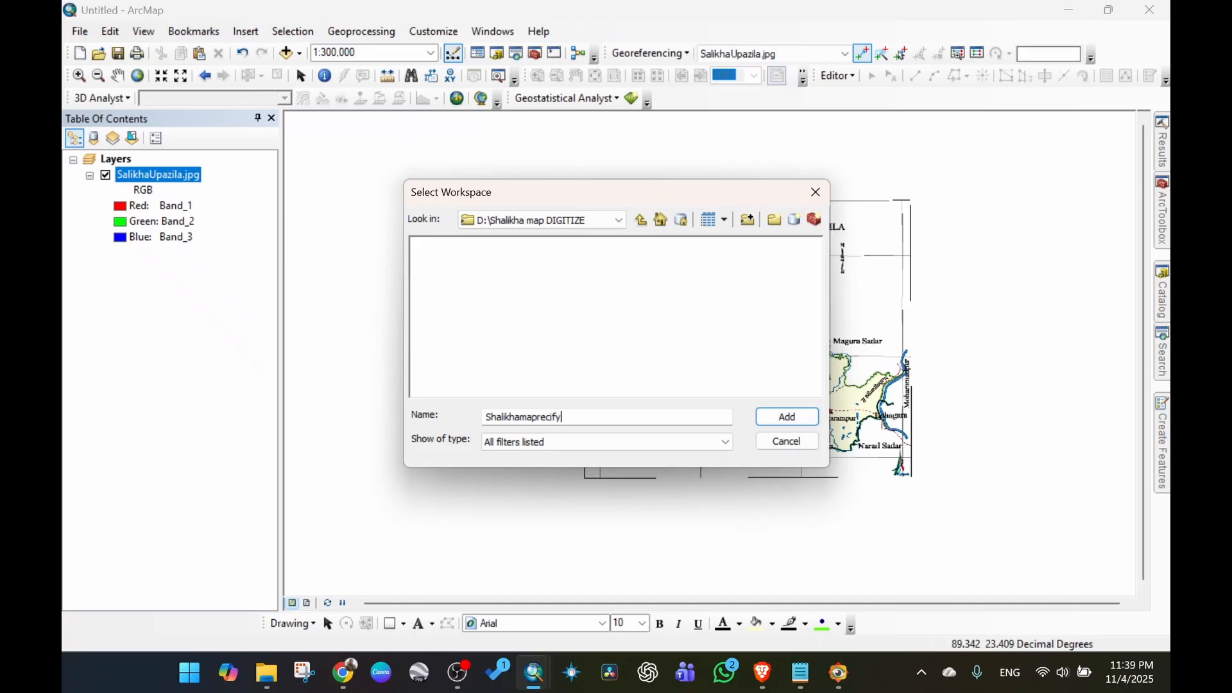
type("ikhamaprecif")
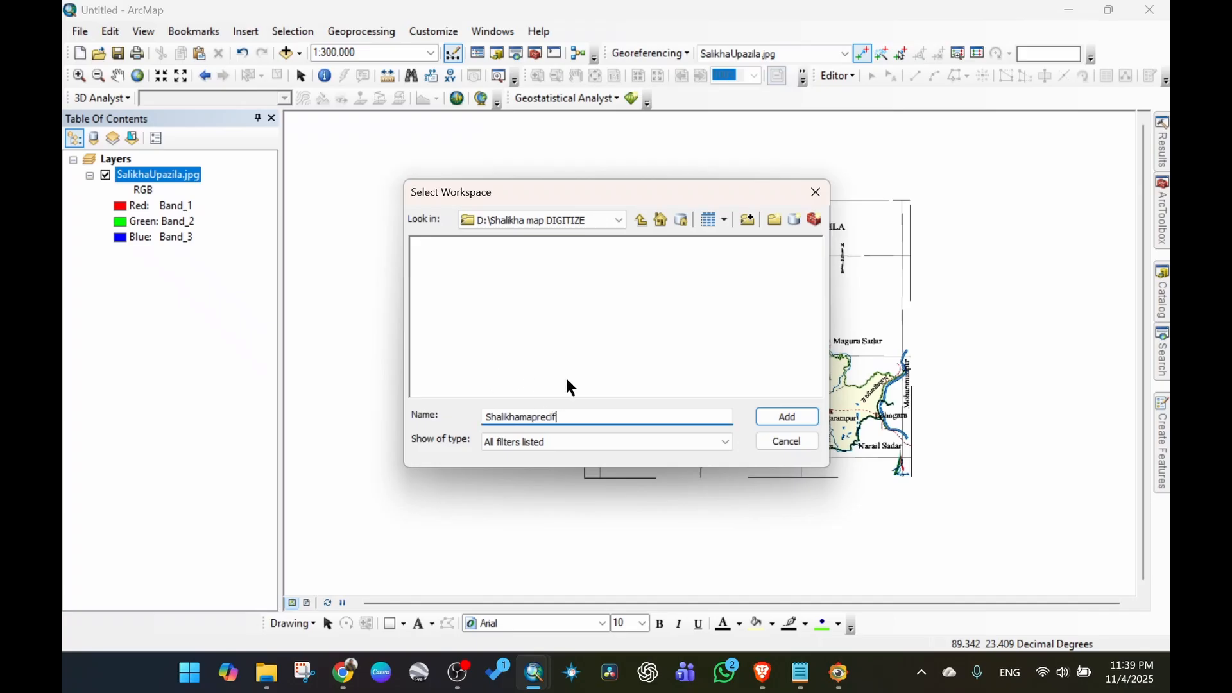
type("ied")
left_click(795, 416)
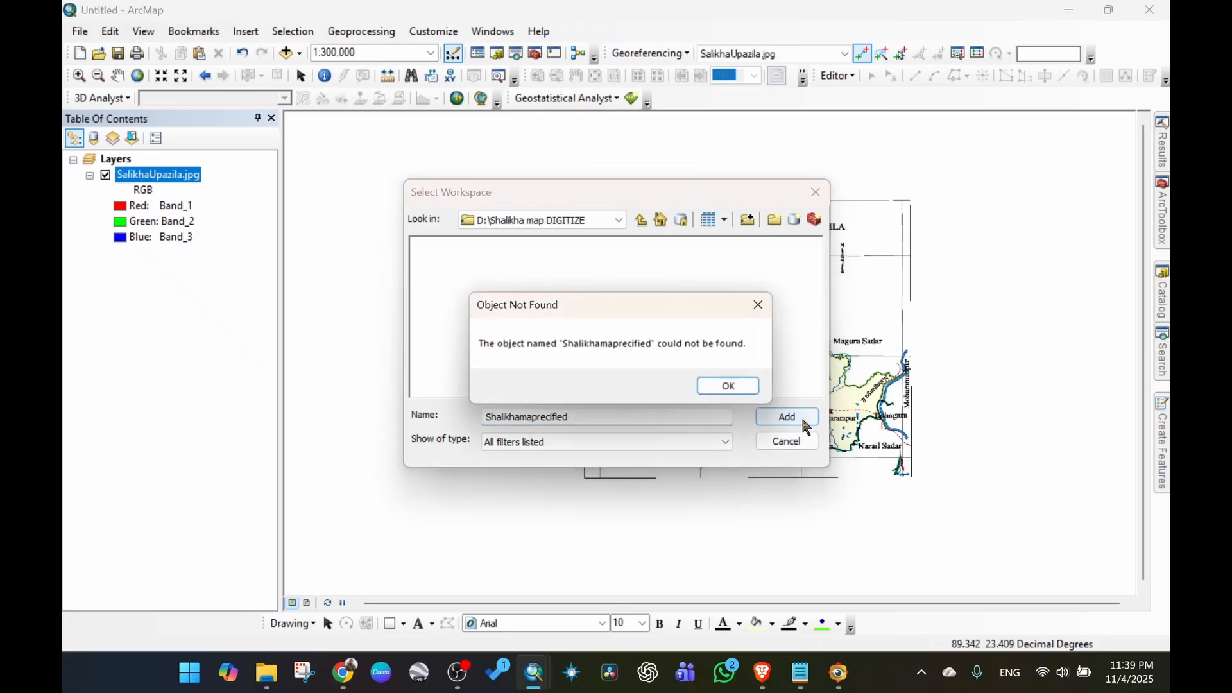
left_click(731, 387)
left_click_drag(598, 417, 426, 429)
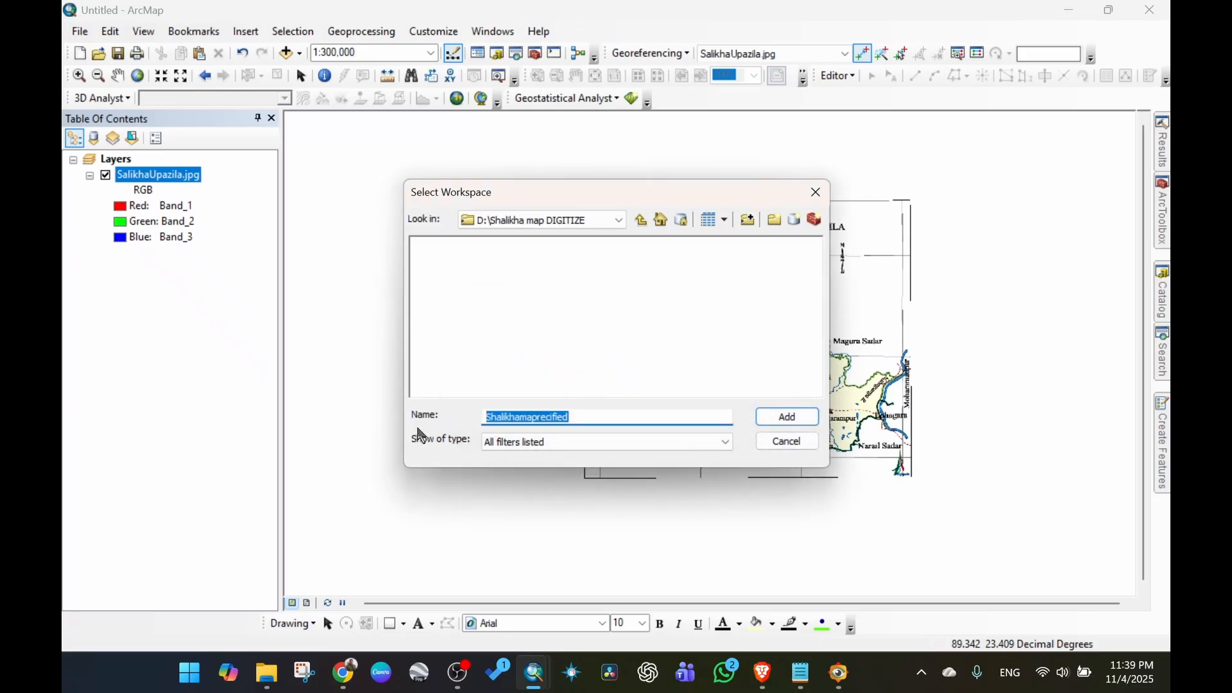
key("BackSpace")
Choose D:\Shalikha map DIGITIZE from the folder connections as the output location for the rectified raster.
left_click(641, 220)
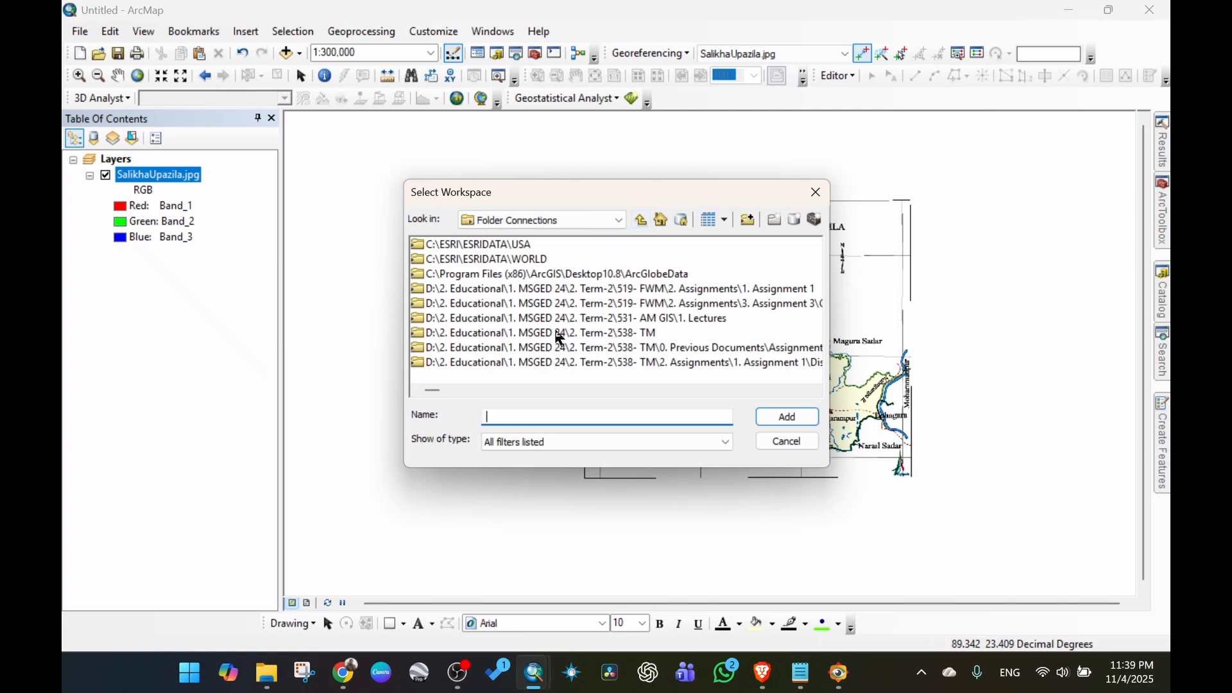
scroll(534, 290, "down", 5)
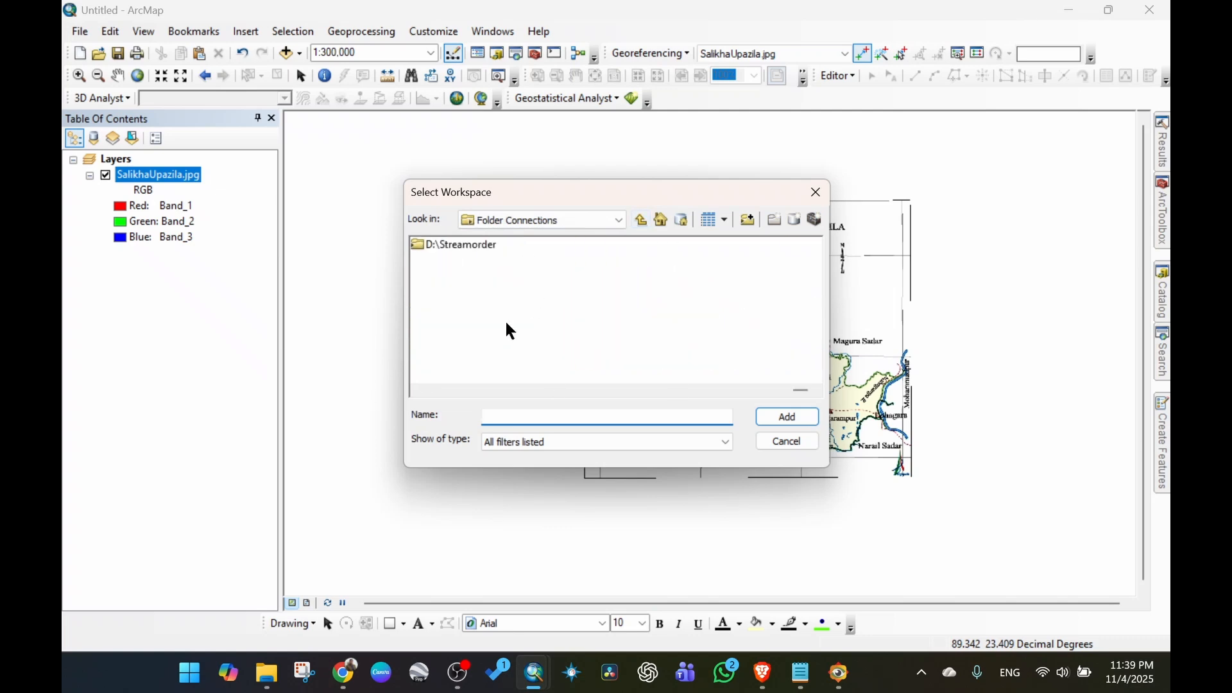
left_click(507, 363)
left_click(788, 417)
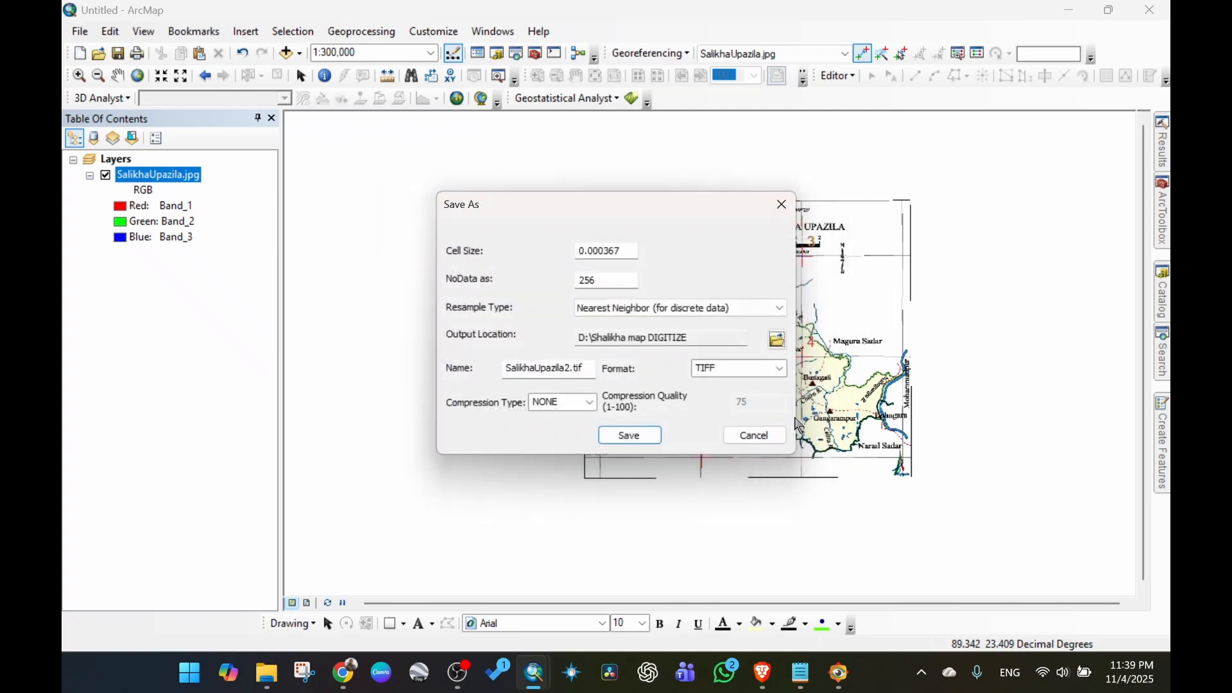
Name the rectified TIFF raster Shalikhamaprecified and save it.
left_click(532, 371)
left_click_drag(570, 369, 478, 367)
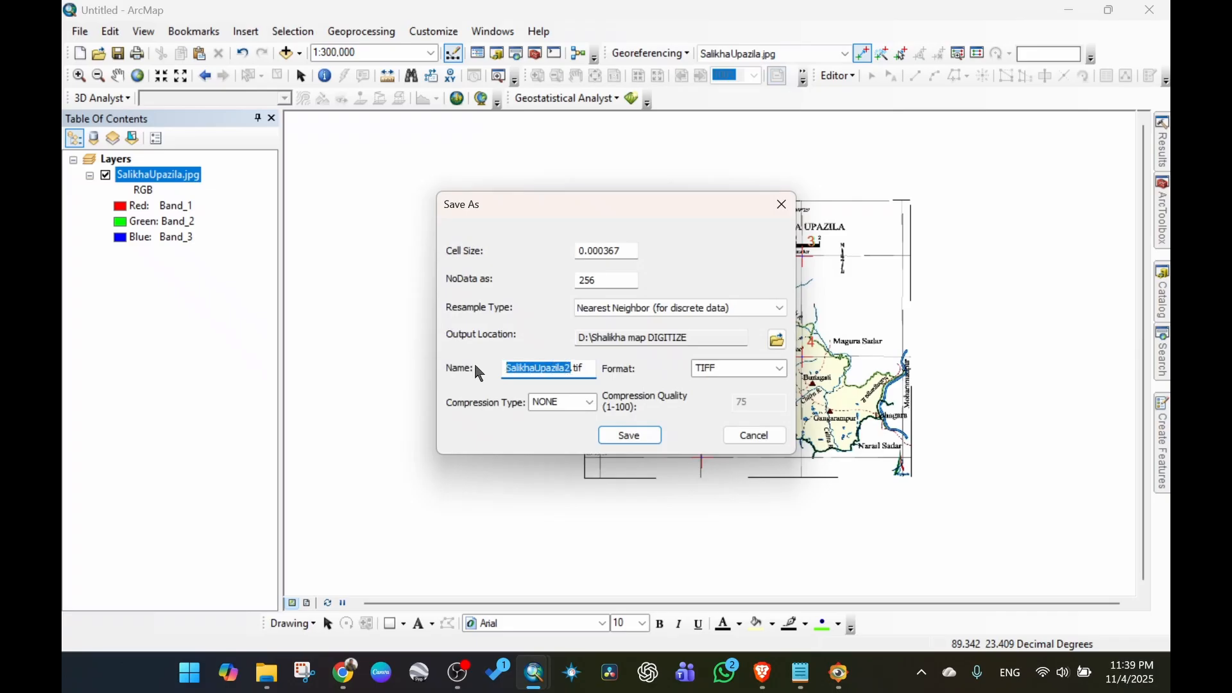
type("Shalikhamaprecified")
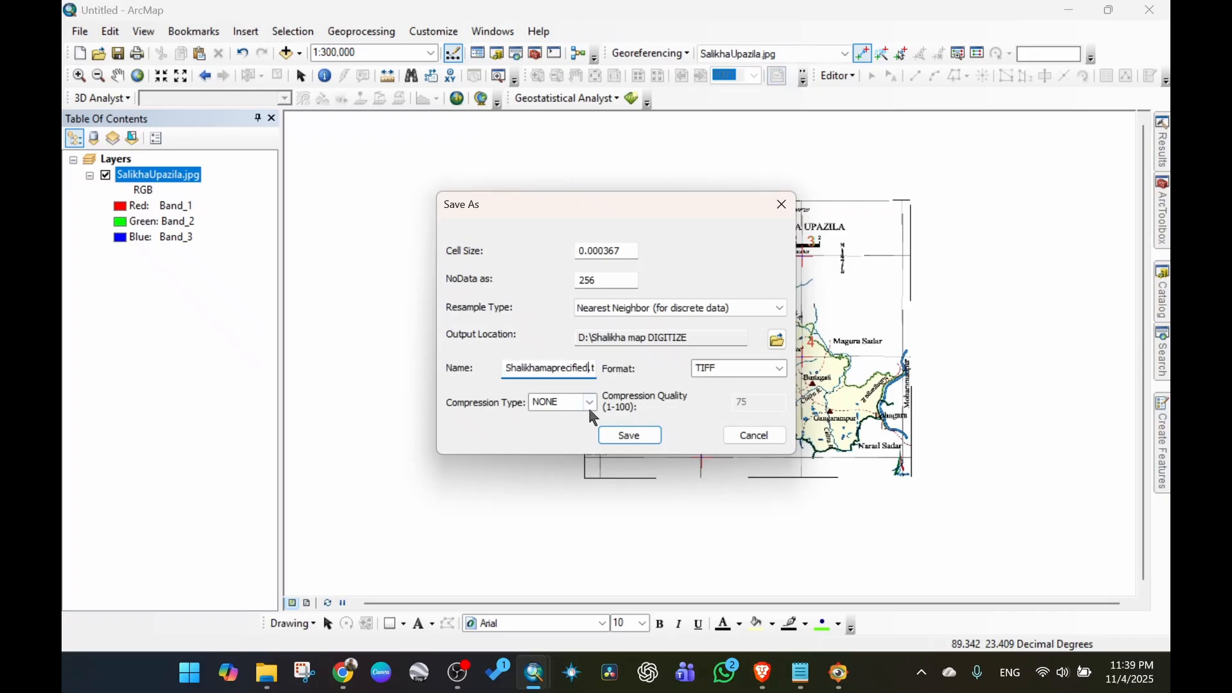
left_click(642, 436)
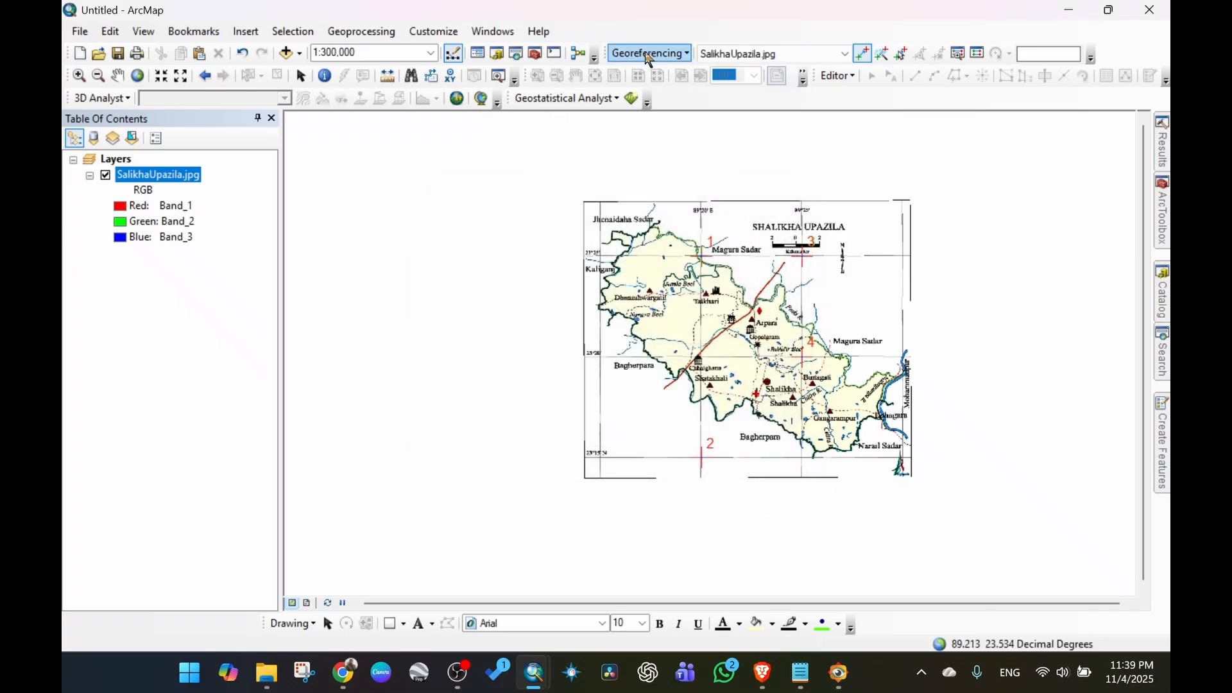
Update the georeferencing of SalikhaUpazila.jpg so the control-point transformation is stored with the image.
left_click(650, 55)
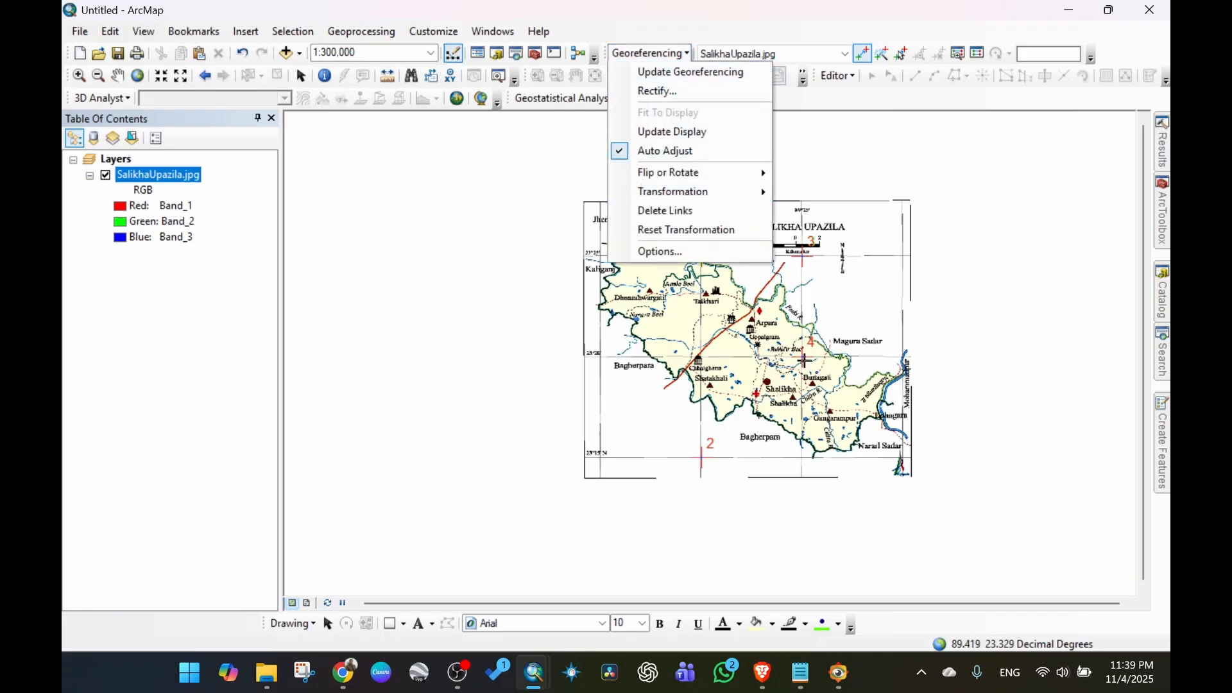
left_click(680, 74)
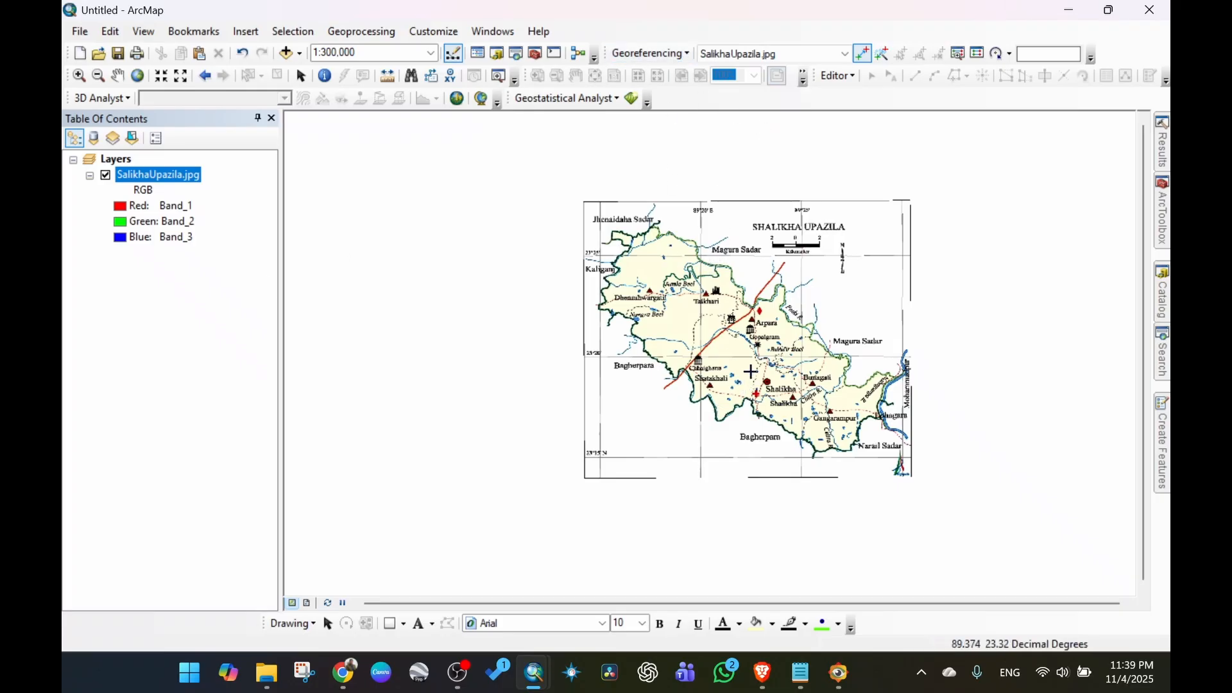
left_click(673, 55)
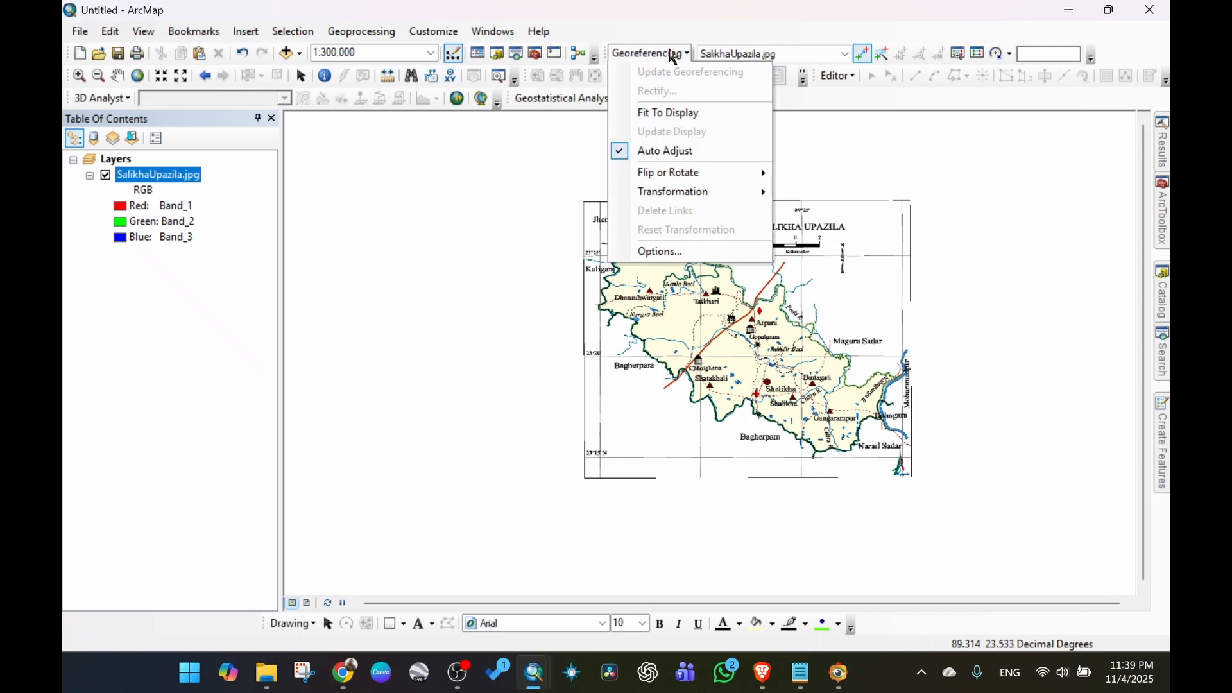
left_click(614, 32)
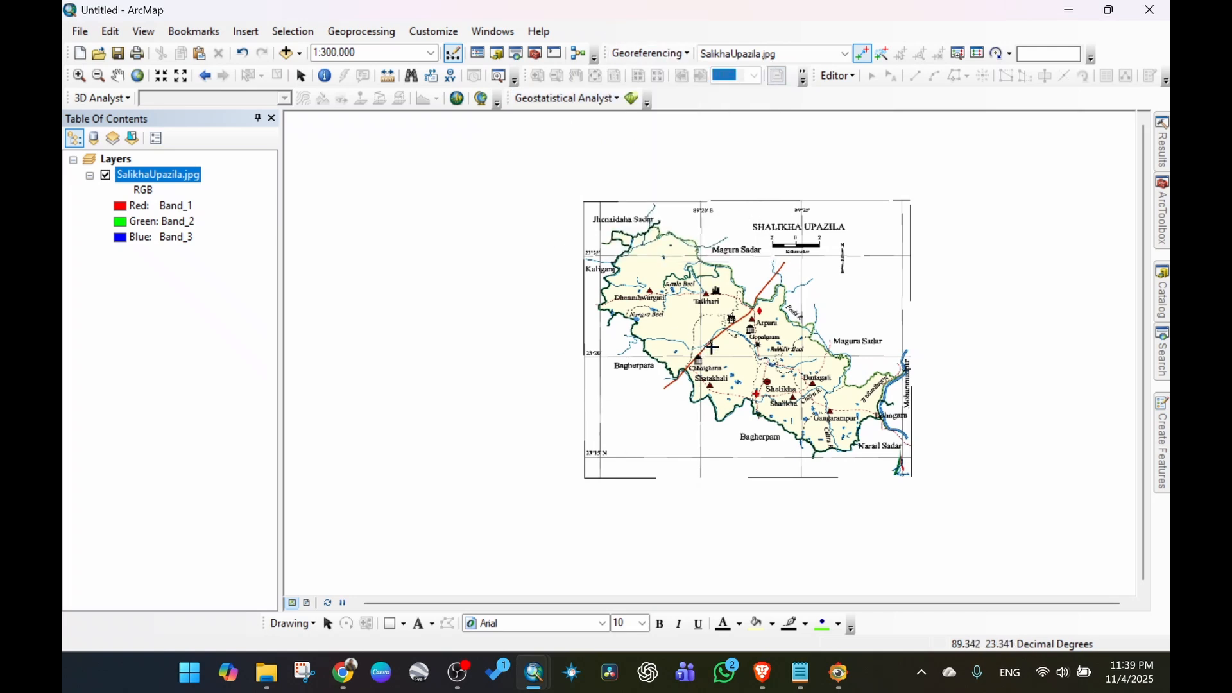
Add the Imagery with Labels basemap to the map.
scroll(712, 349, "up", 5)
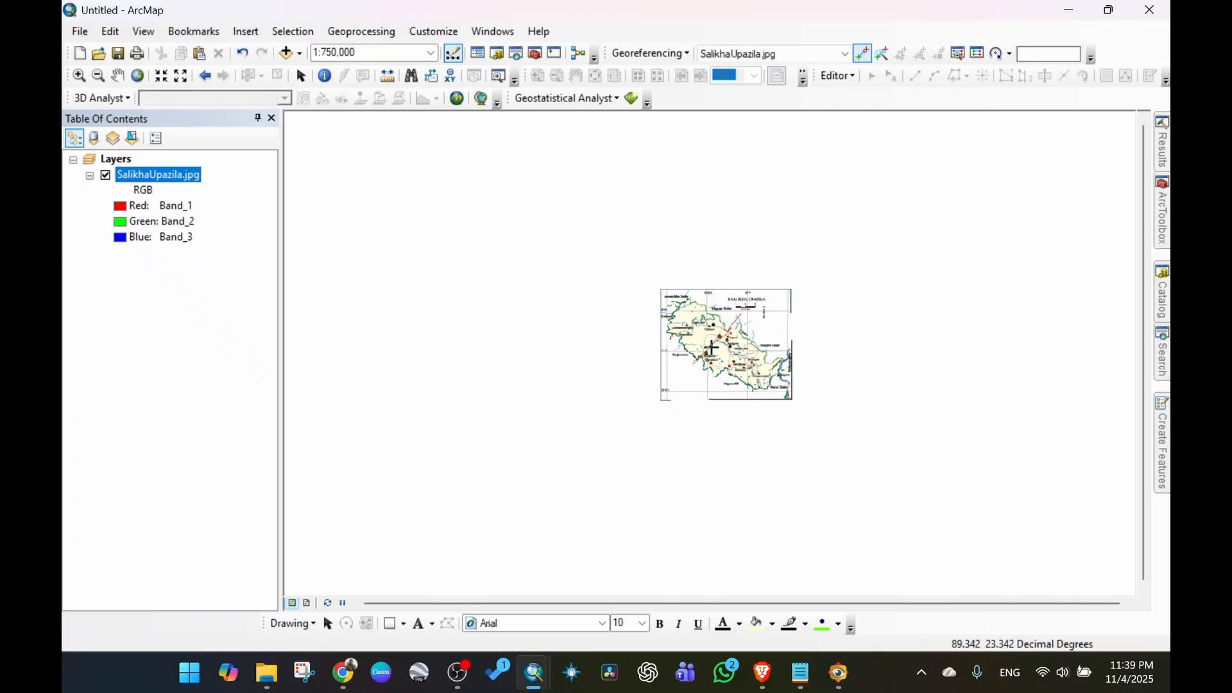
scroll(712, 348, "up", 3)
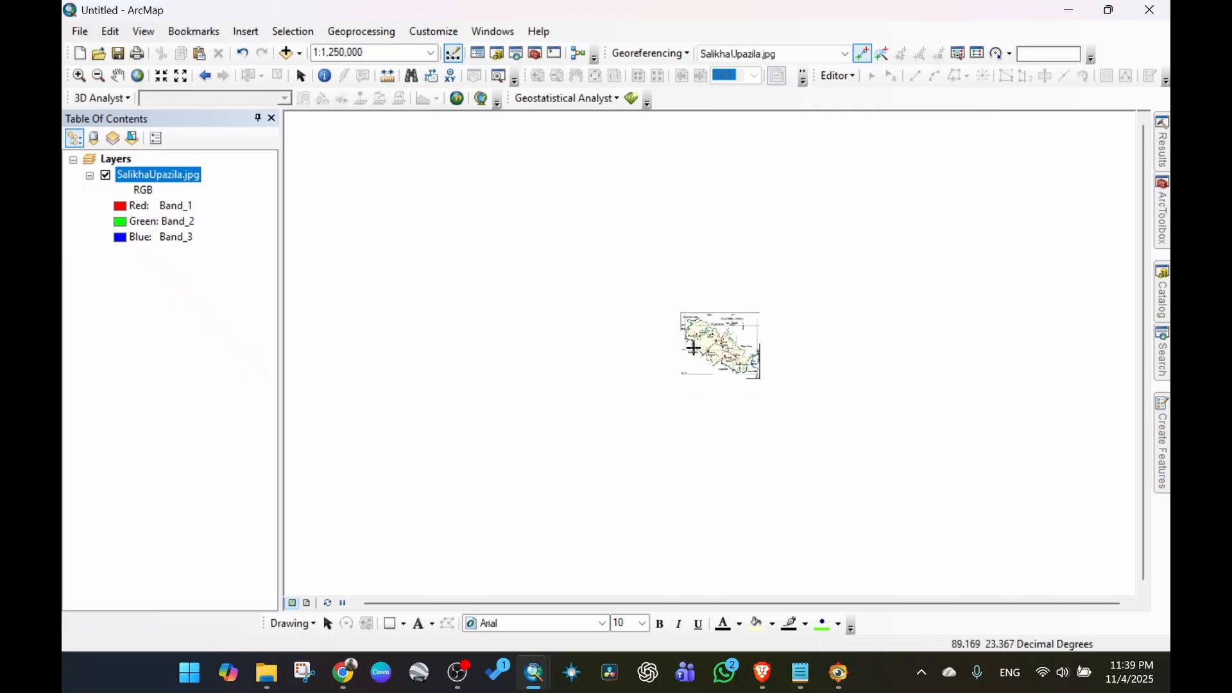
scroll(738, 357, "up", 10)
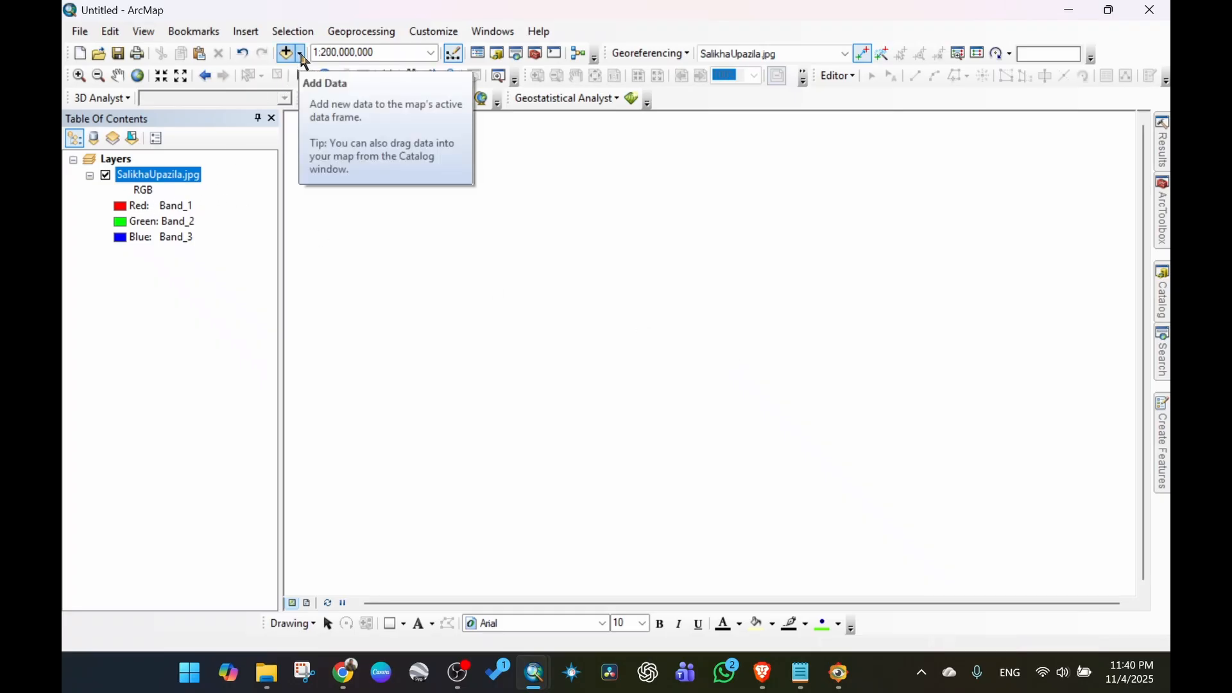
left_click(301, 55)
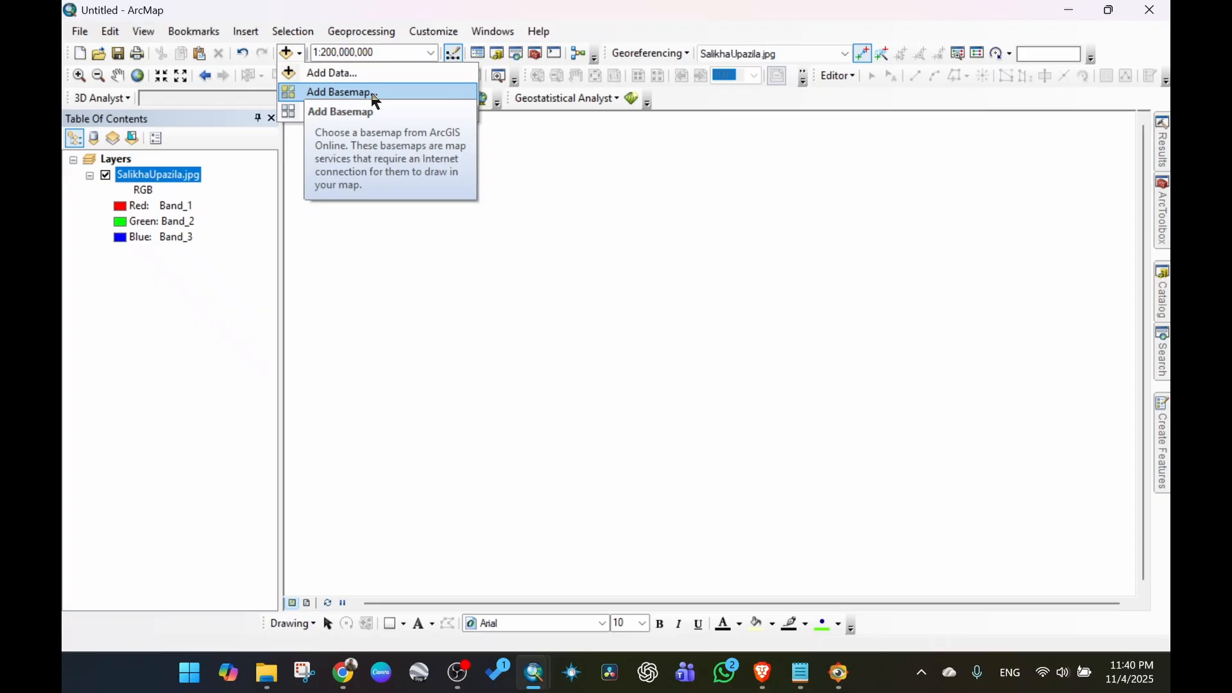
left_click(376, 102)
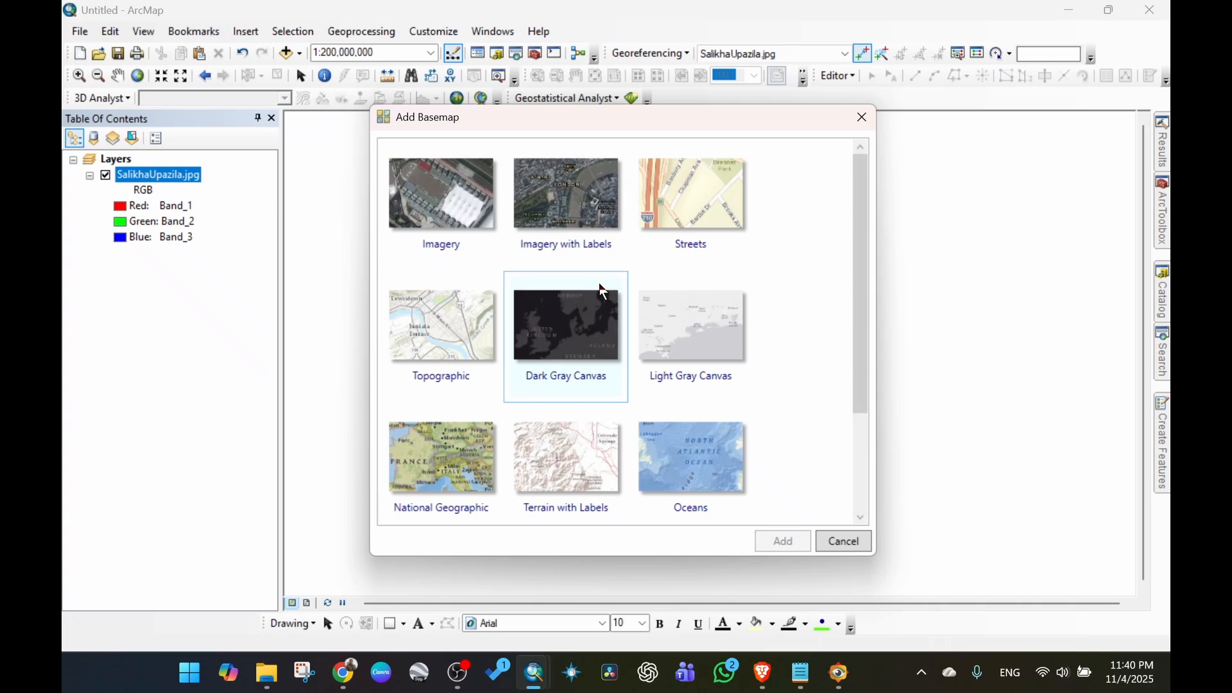
scroll(609, 292, "down", 2)
scroll(606, 302, "up", 2)
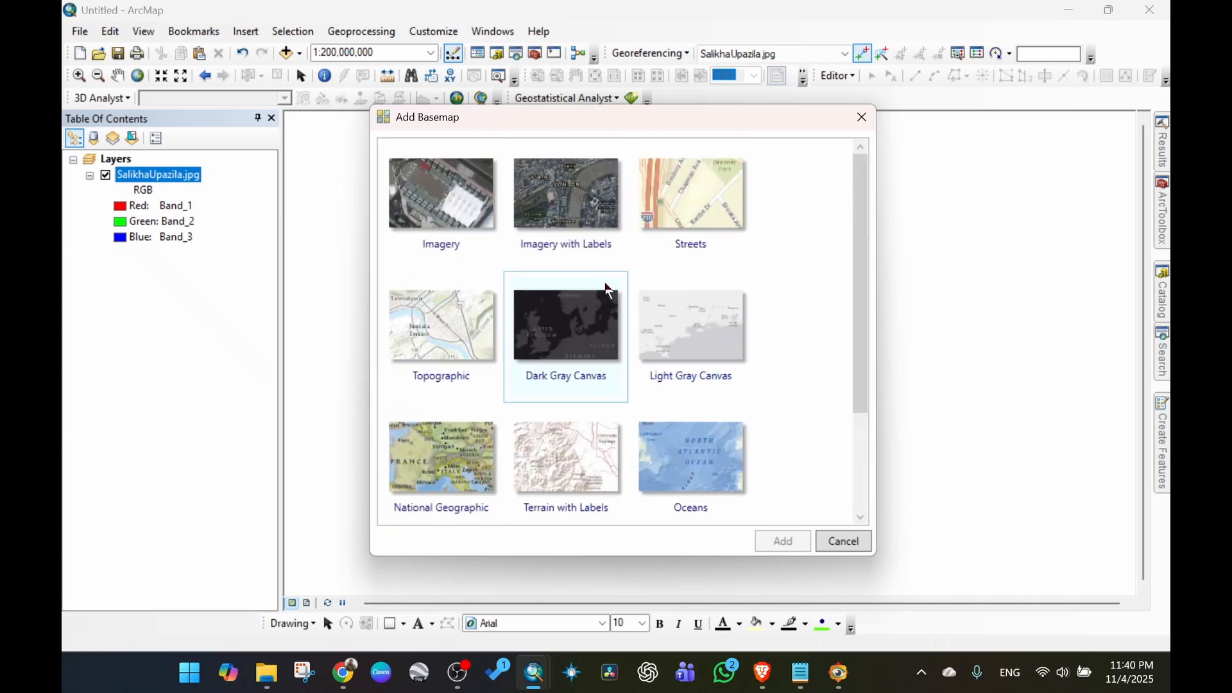
left_click(567, 198)
left_click(779, 539)
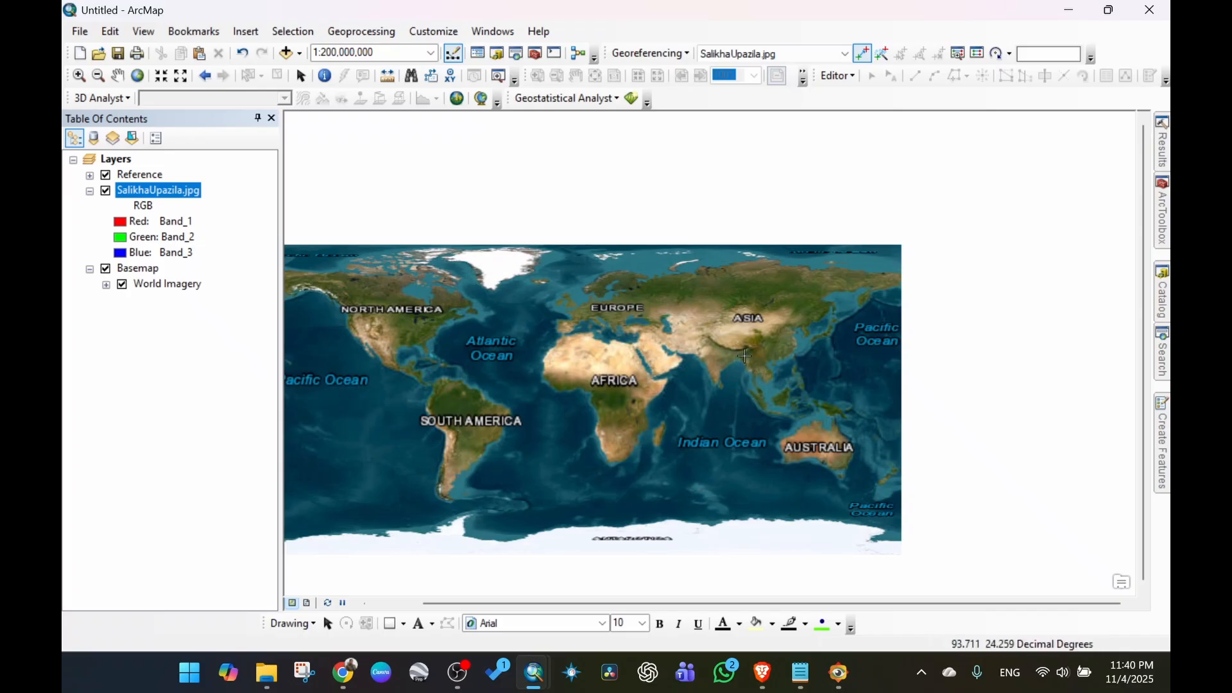
Zoom the map to the extent of the SalikhaUpazila.jpg layer, keeping the layer switched on.
scroll(745, 355, "up", 3)
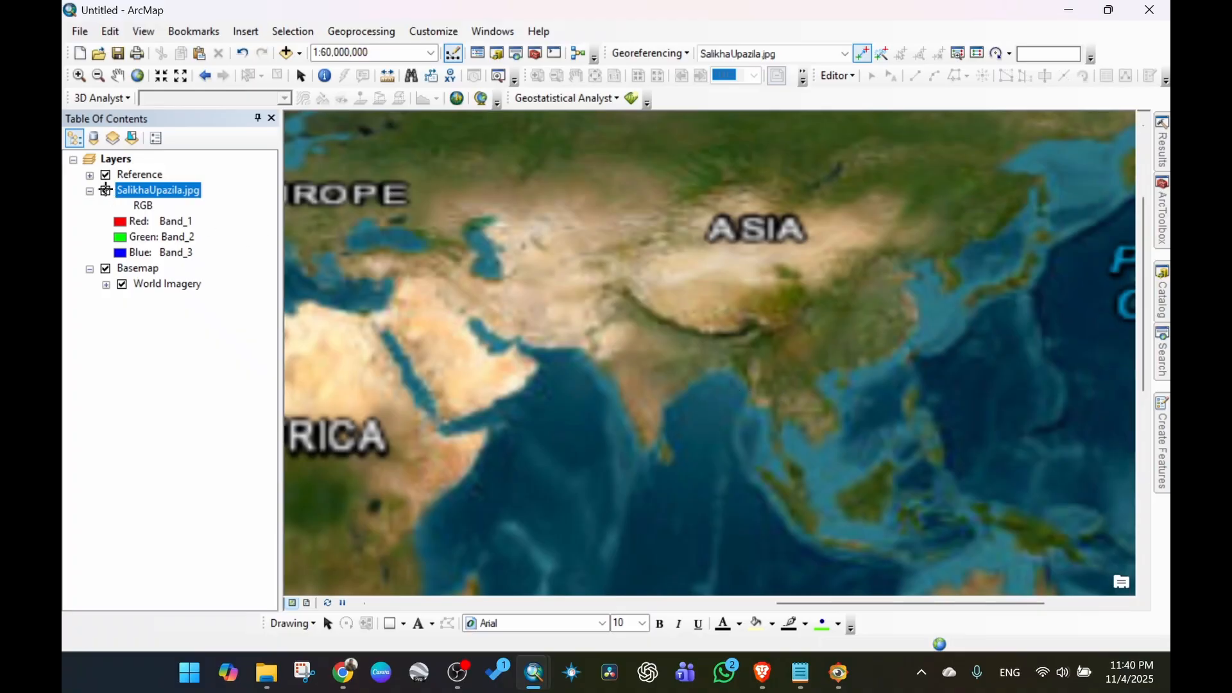
left_click(105, 190)
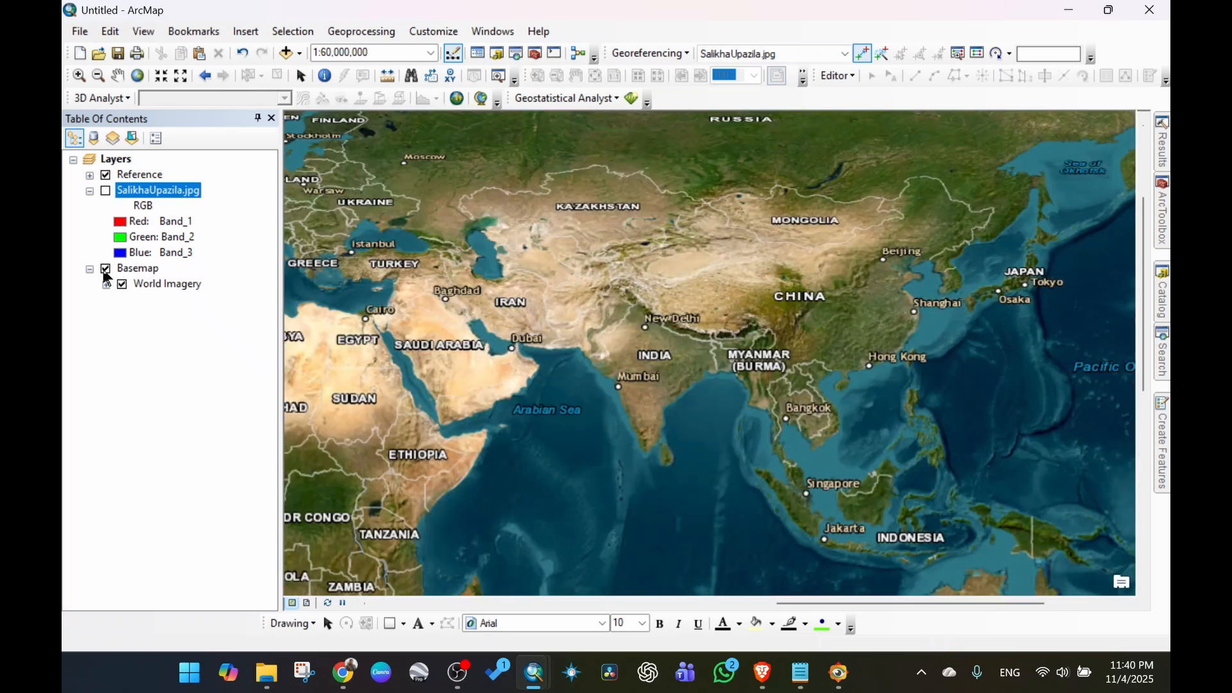
left_click(106, 191)
right_click(145, 192)
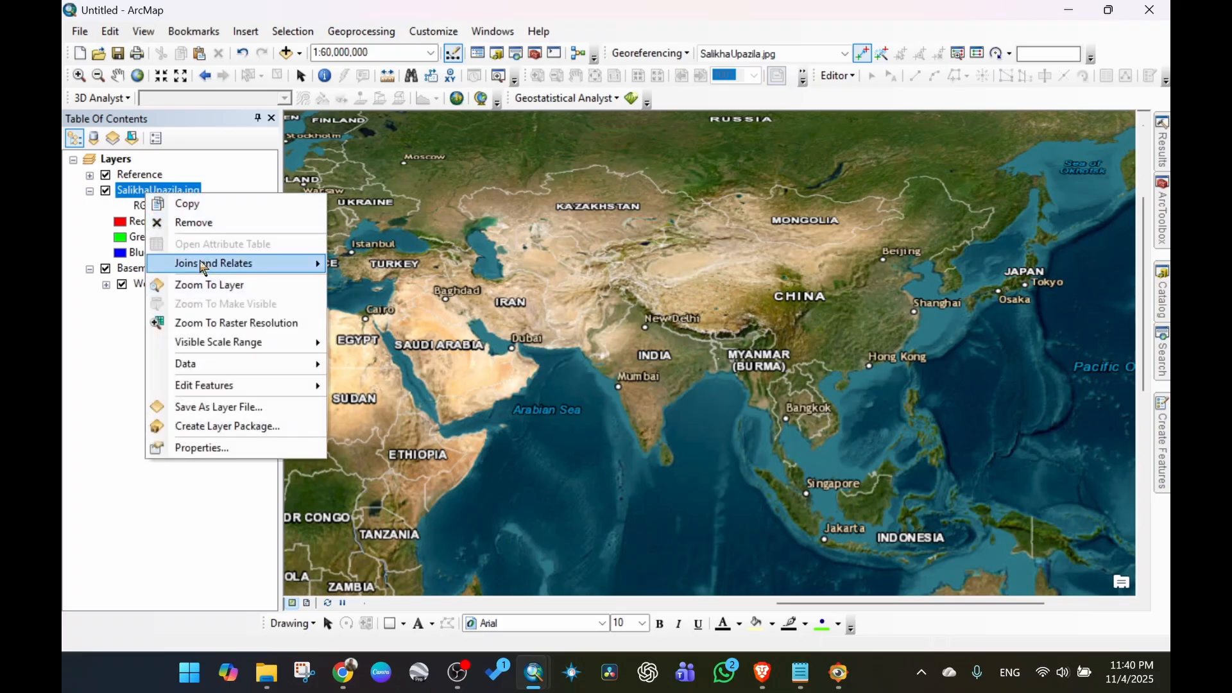
left_click(207, 284)
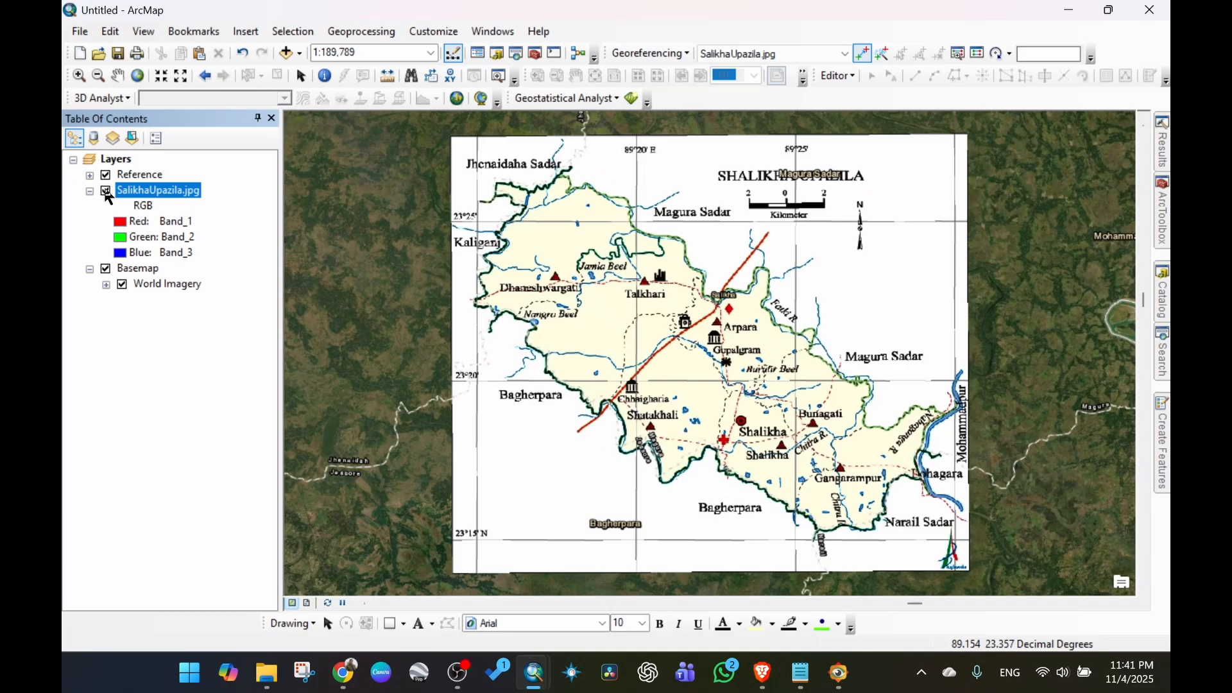
Toggle the visibility of SalikhaUpazila.jpg to compare its boundaries with the imagery basemap.
left_click(107, 191)
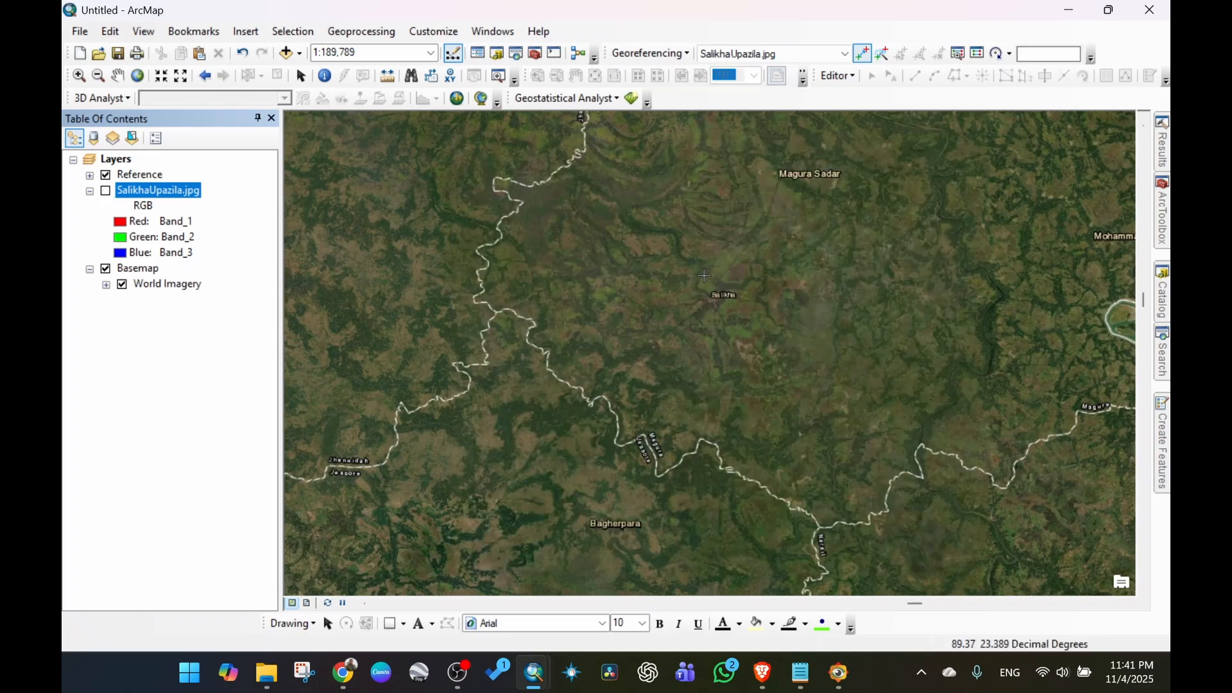
left_click(107, 192)
left_click(106, 191)
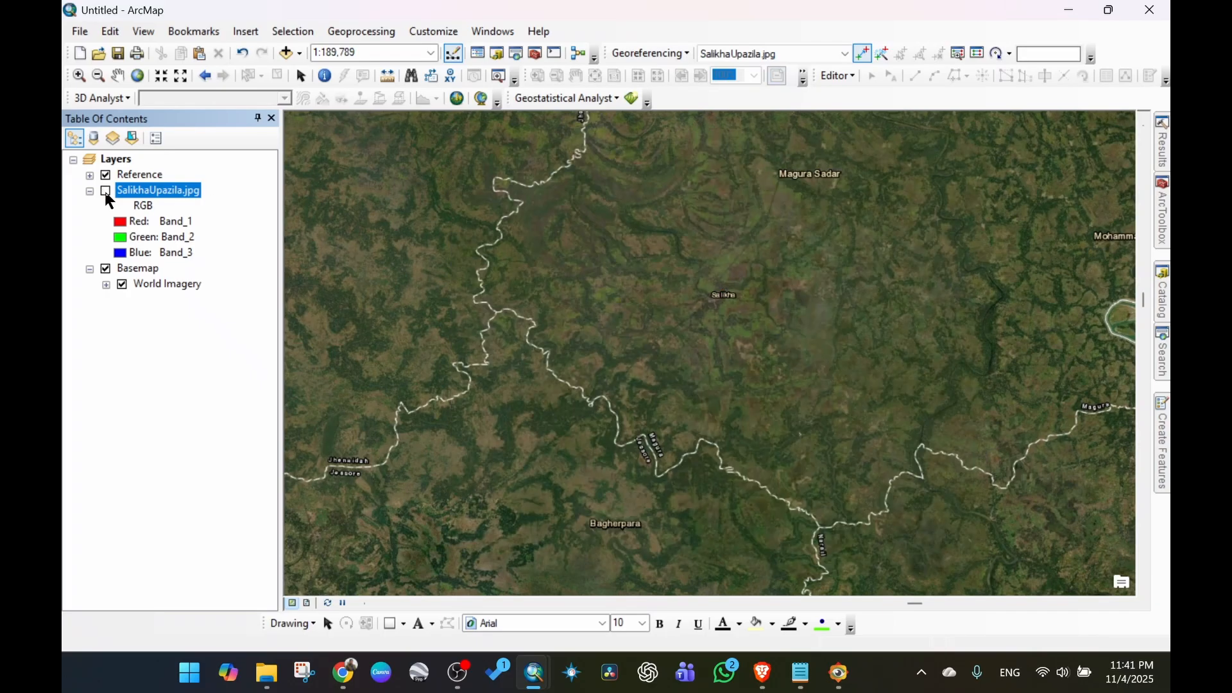
left_click(107, 192)
left_click(106, 191)
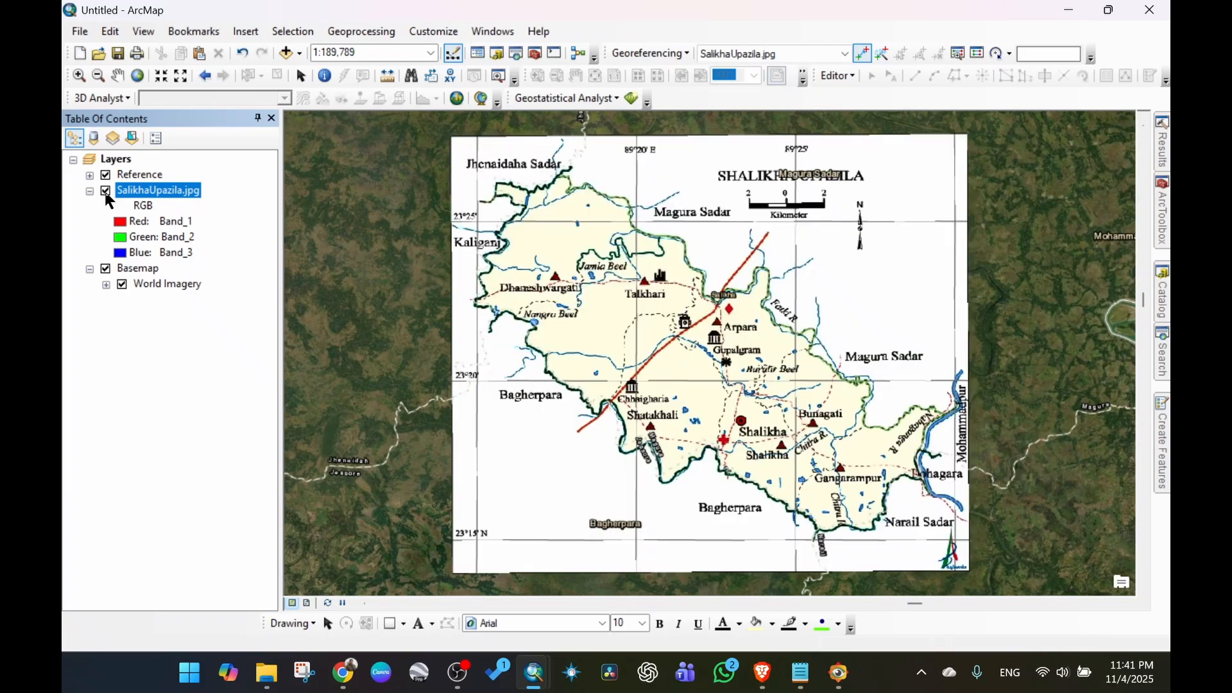
Set the display transparency of the SalikhaUpazila.jpg layer to 50% to compare it with the imagery underneath.
right_click(168, 198)
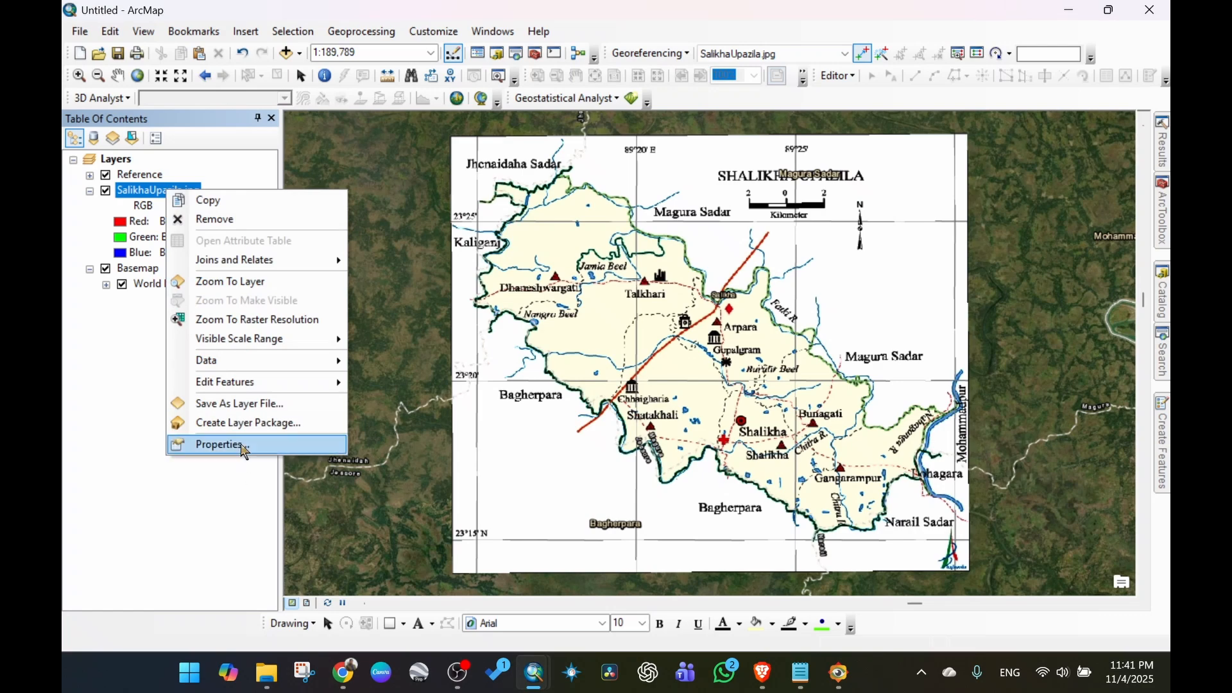
left_click(240, 443)
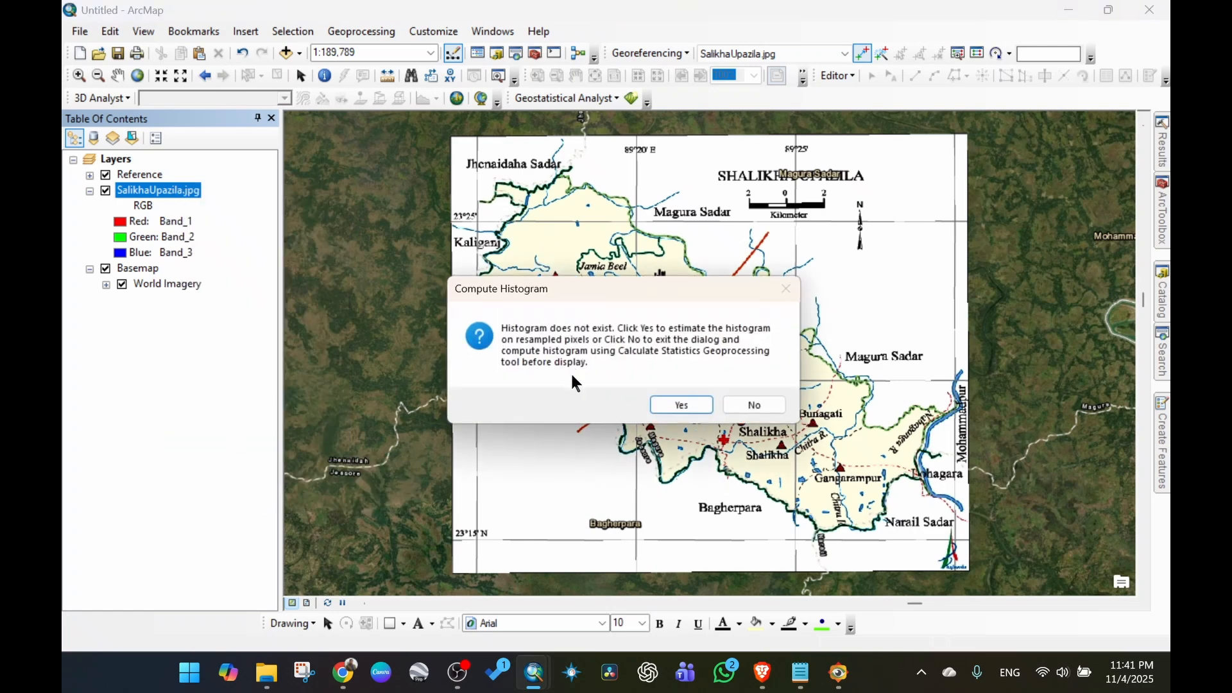
left_click(686, 404)
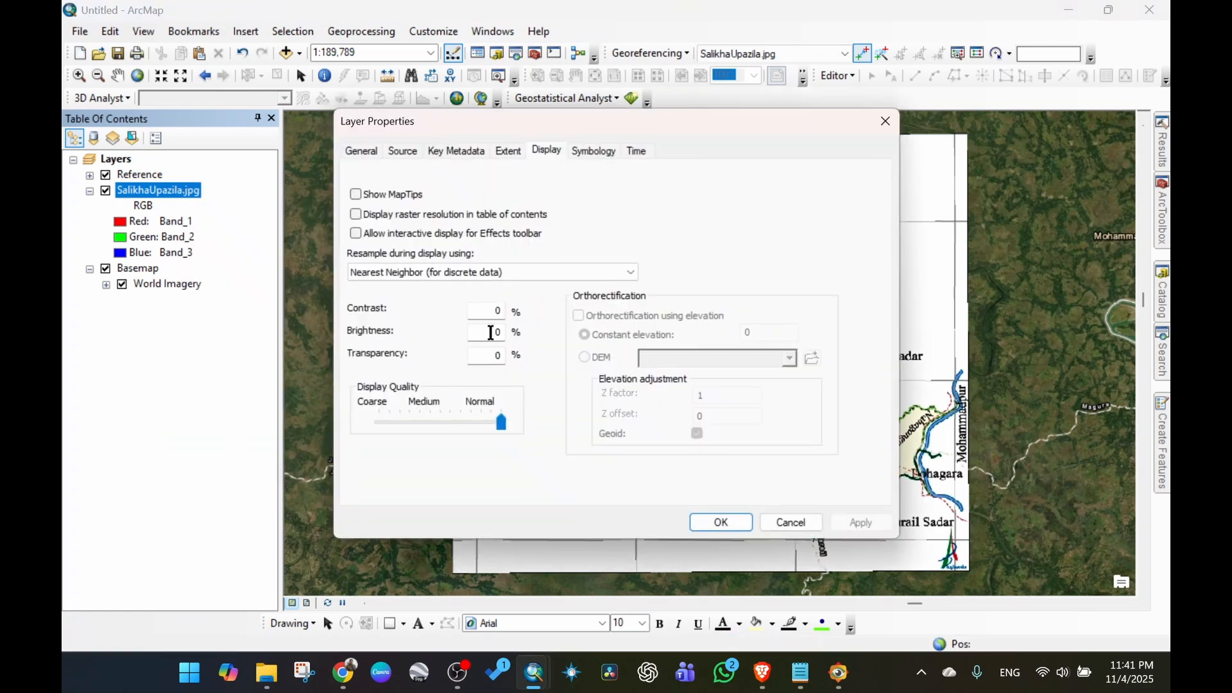
left_click(486, 357)
type("5")
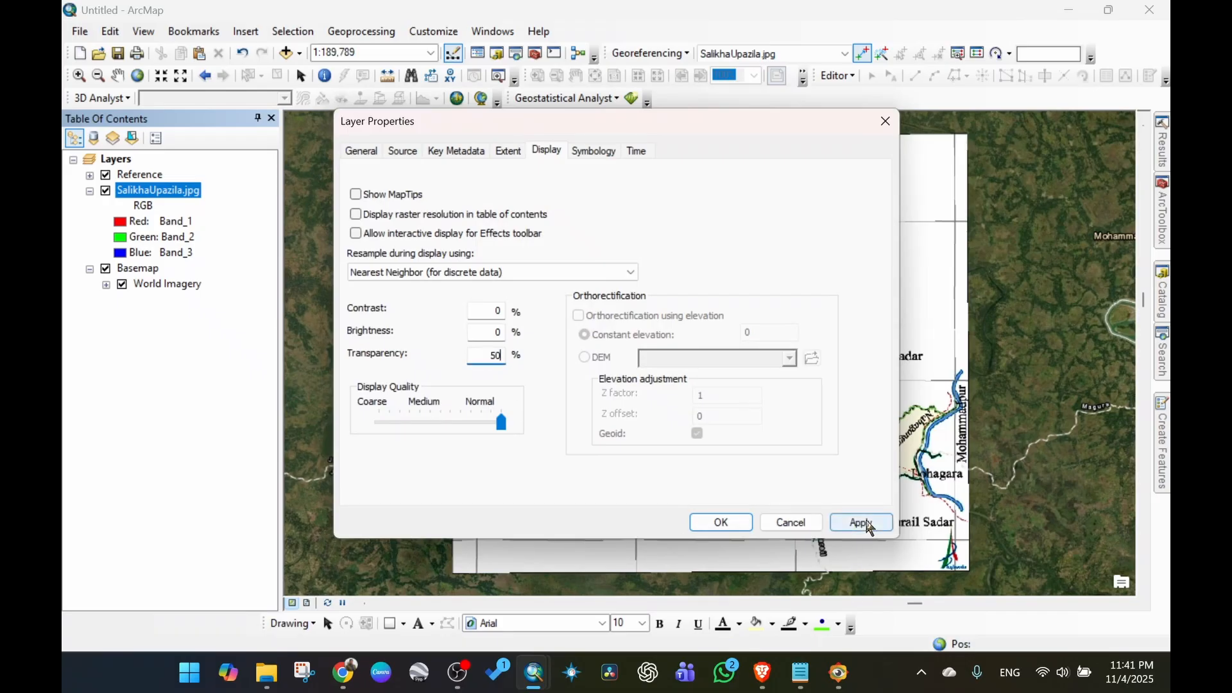
left_click(862, 521)
left_click(724, 521)
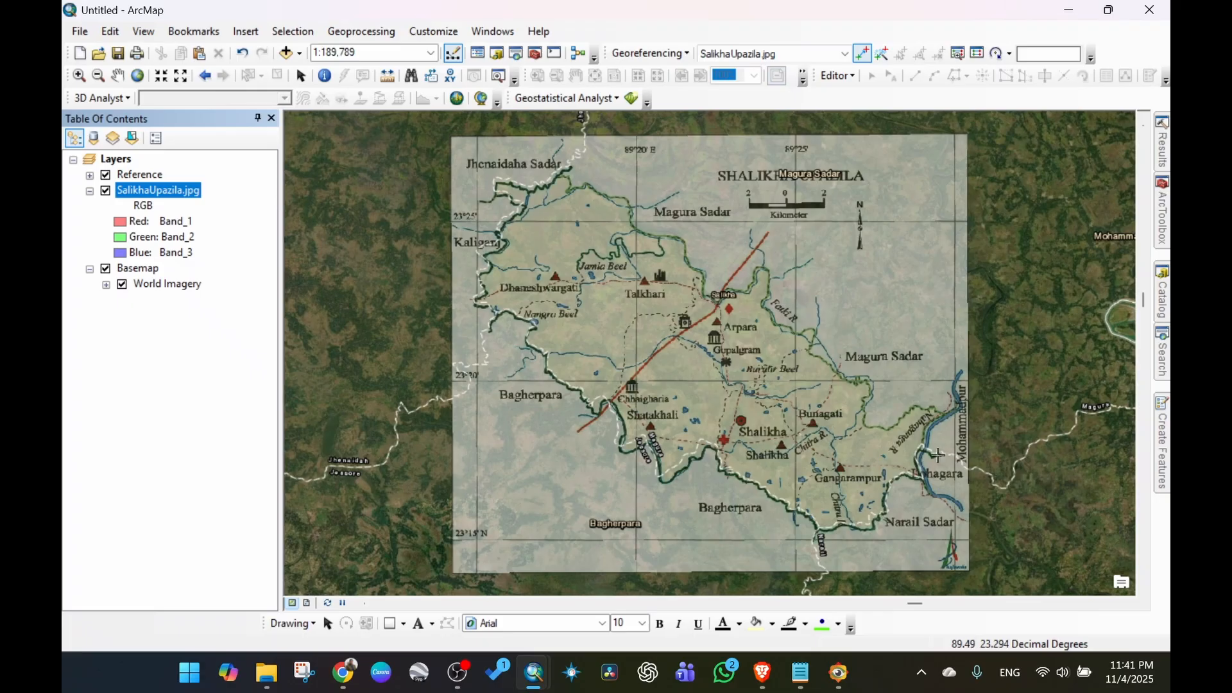
scroll(795, 340, "down", 1)
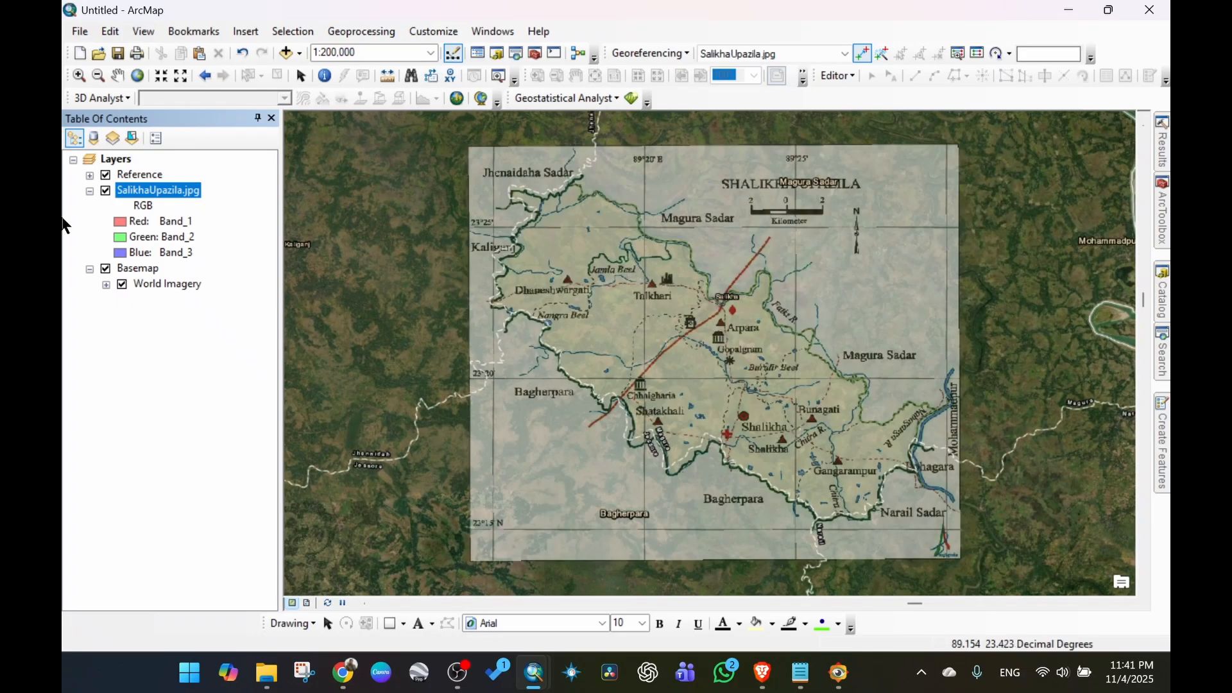
Switch off the Basemap and Reference layers and reset the transparency of SalikhaUpazila.jpg to 0%.
left_click(107, 269)
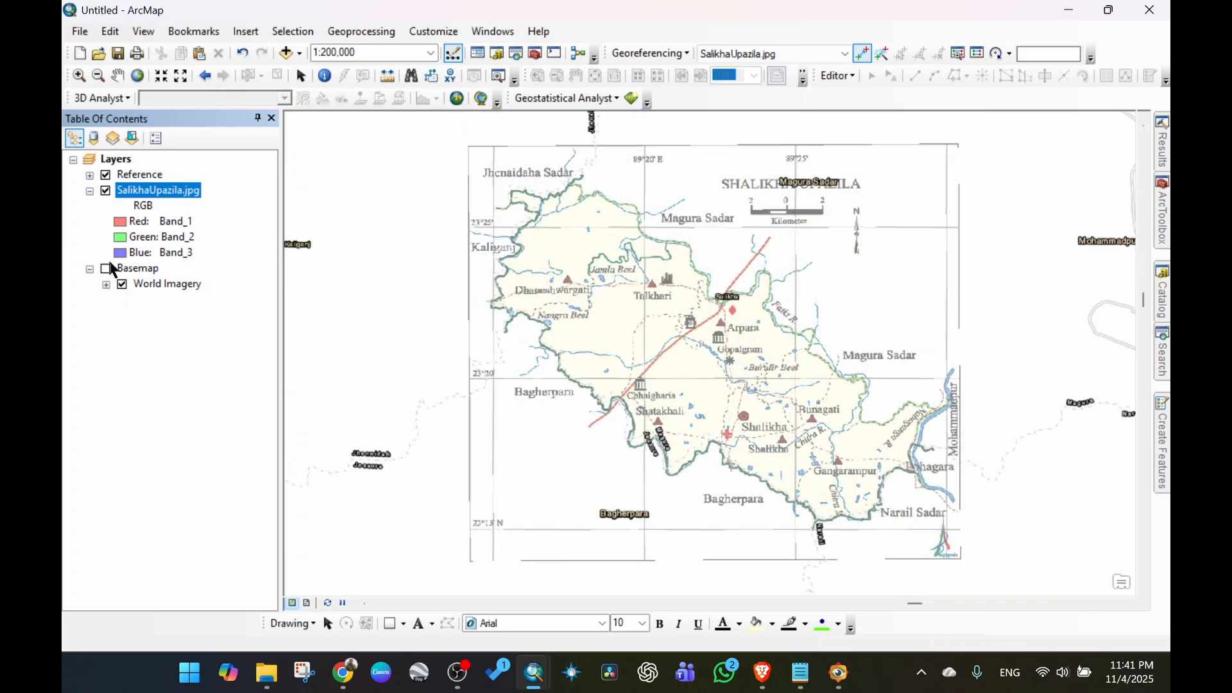
left_click(106, 176)
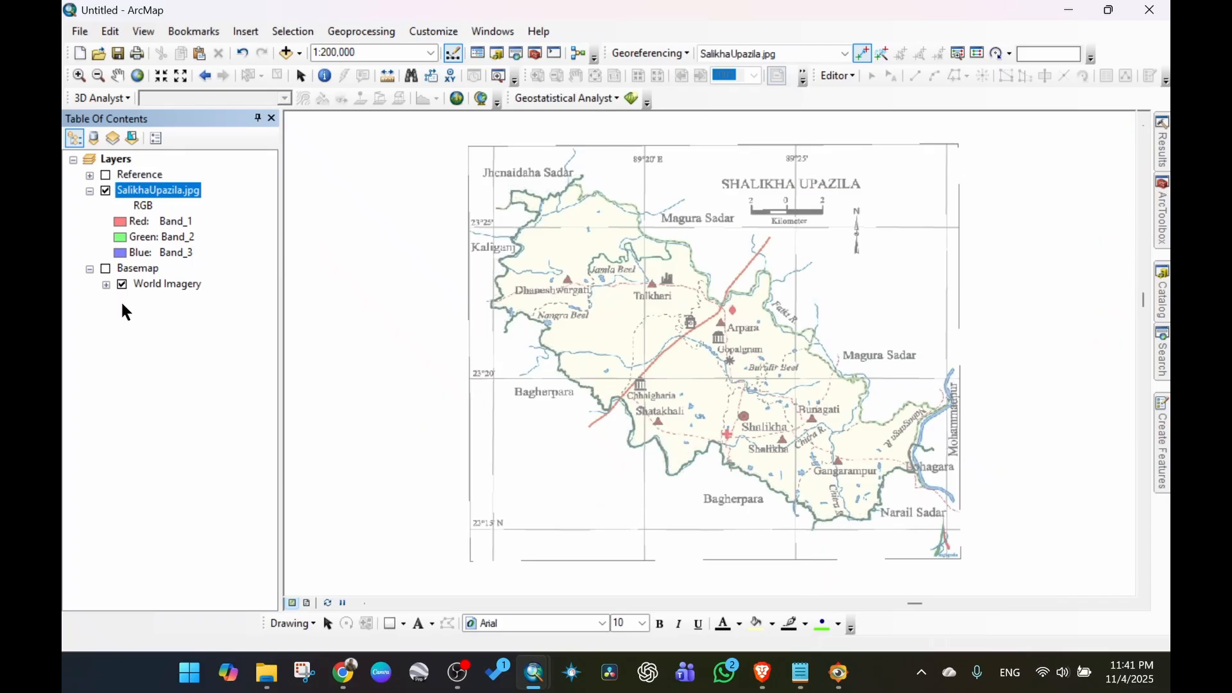
right_click(149, 191)
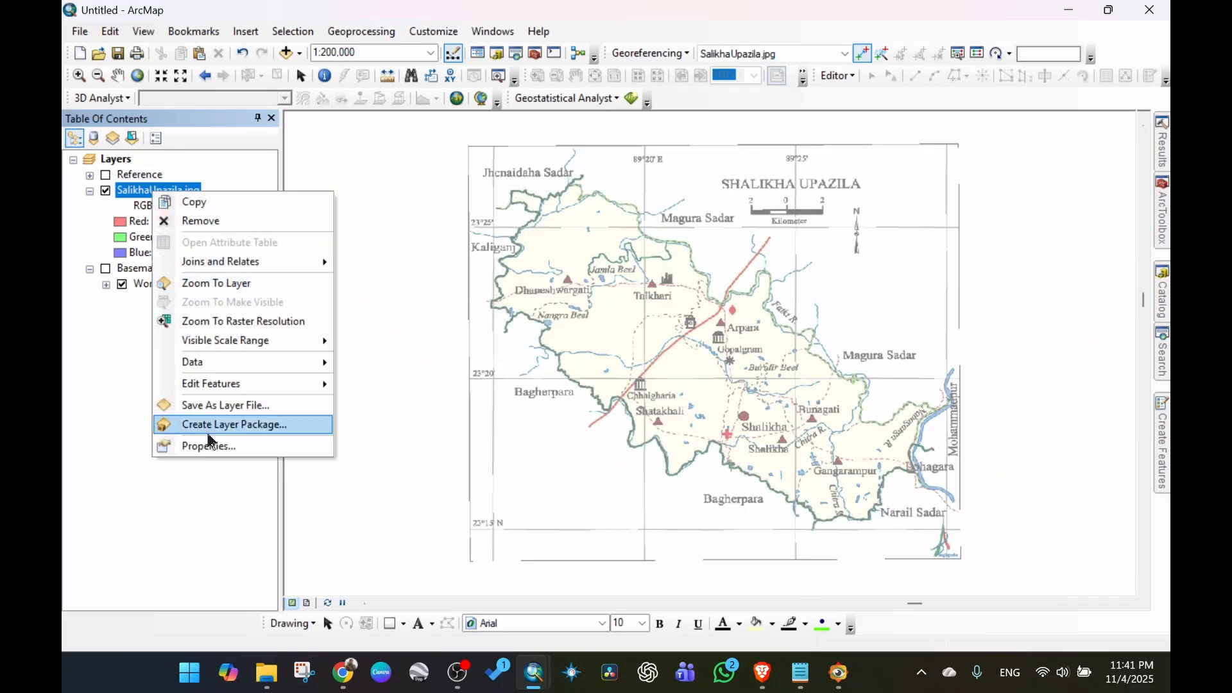
left_click(205, 448)
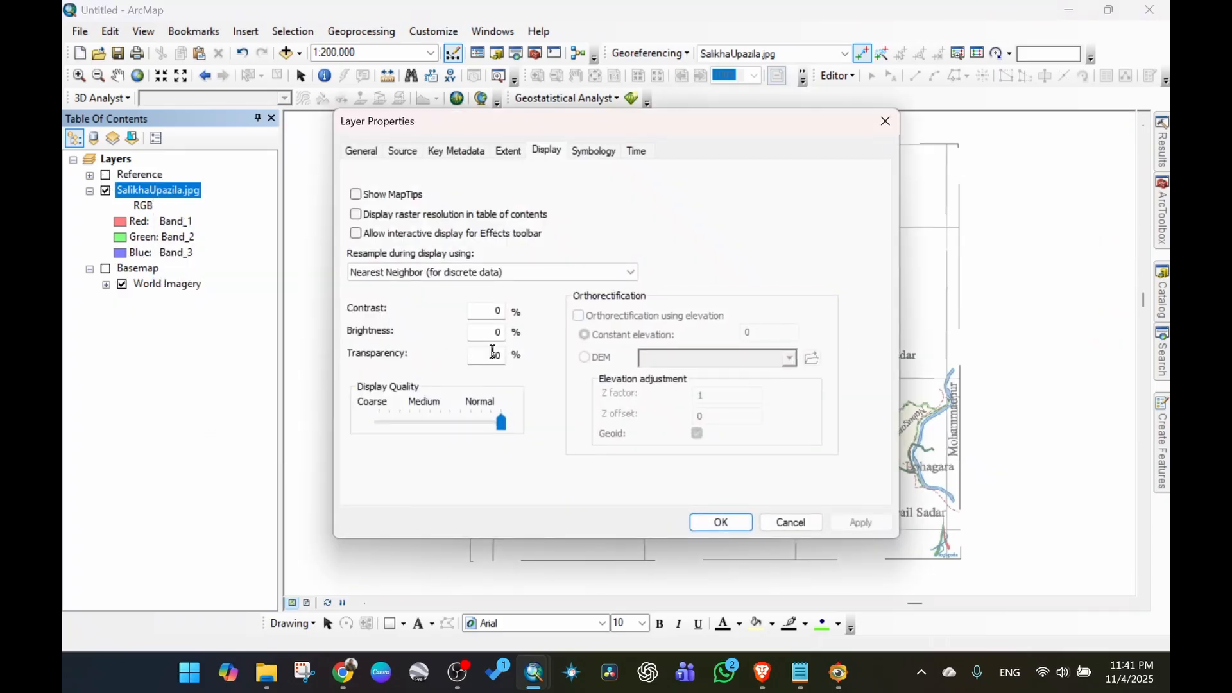
left_click_drag(480, 354, 541, 351)
type("0")
left_click(863, 524)
left_click(716, 522)
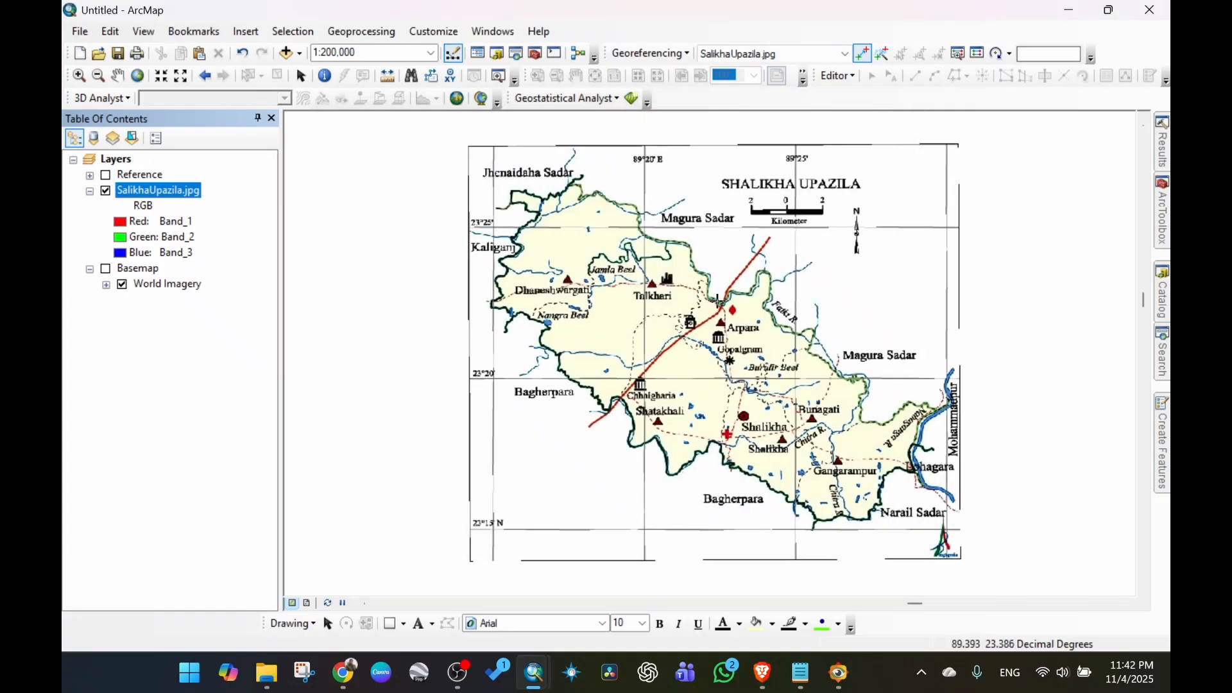
Refresh the D:\Shalikha map DIGITIZE folder connection in the Catalog.
scroll(719, 301, "down", 1)
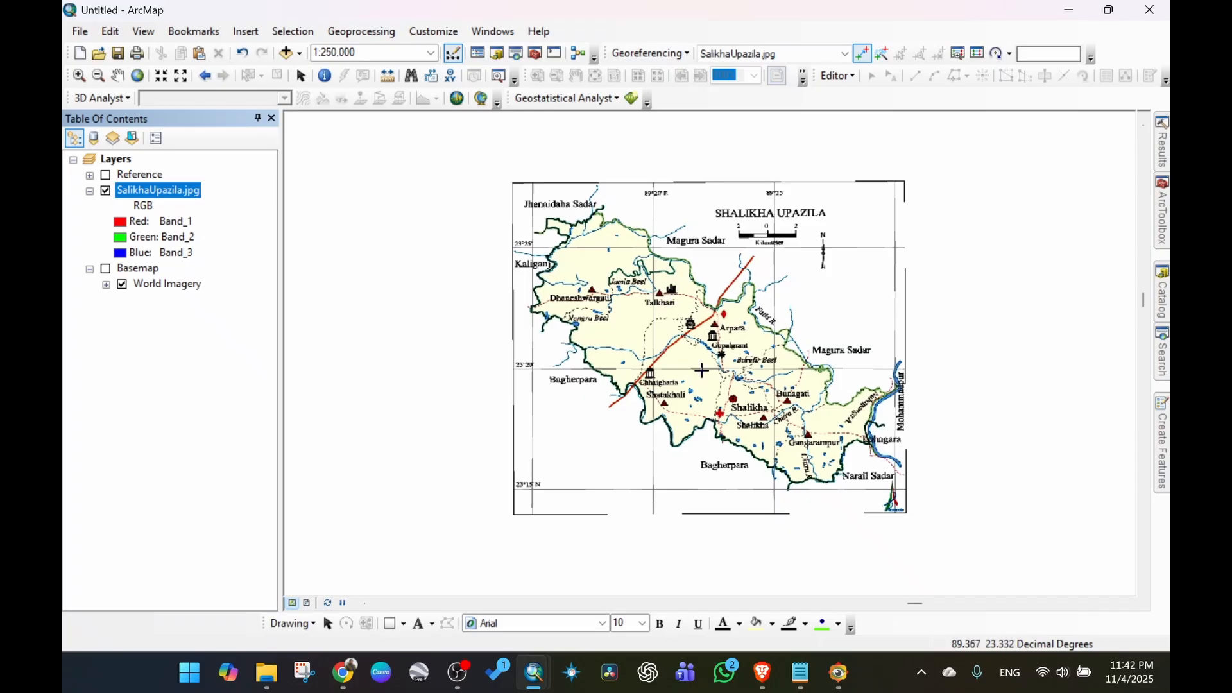
scroll(721, 363, "down", 2)
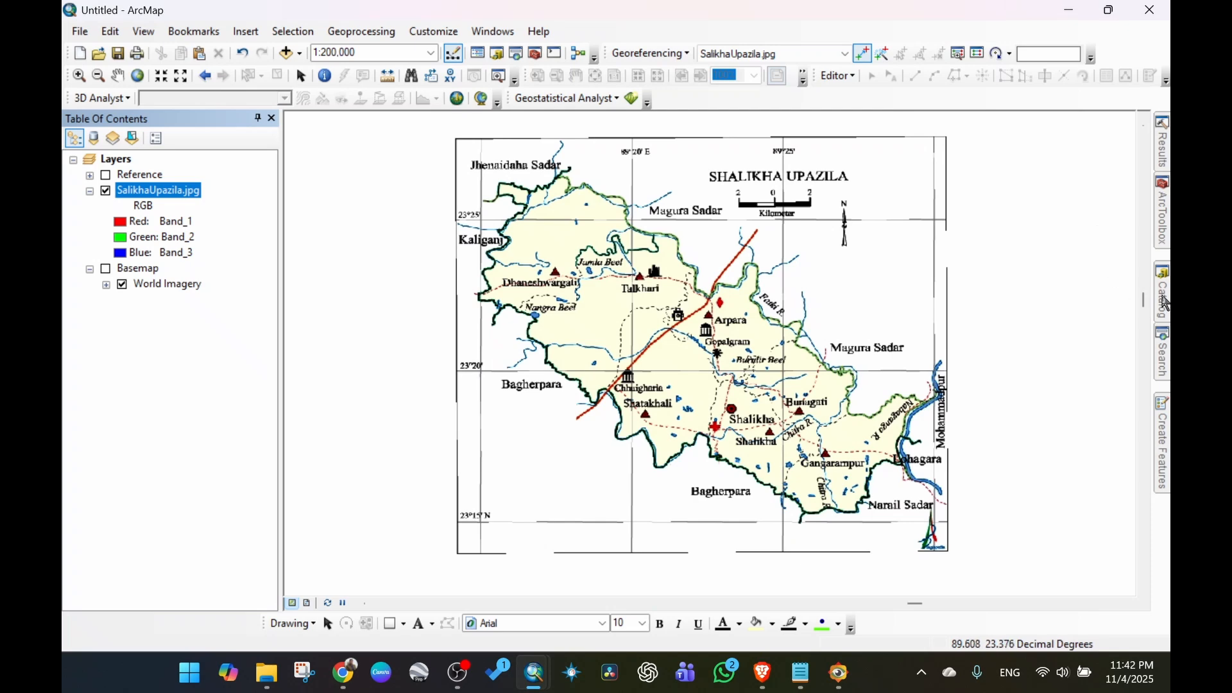
left_click(1165, 295)
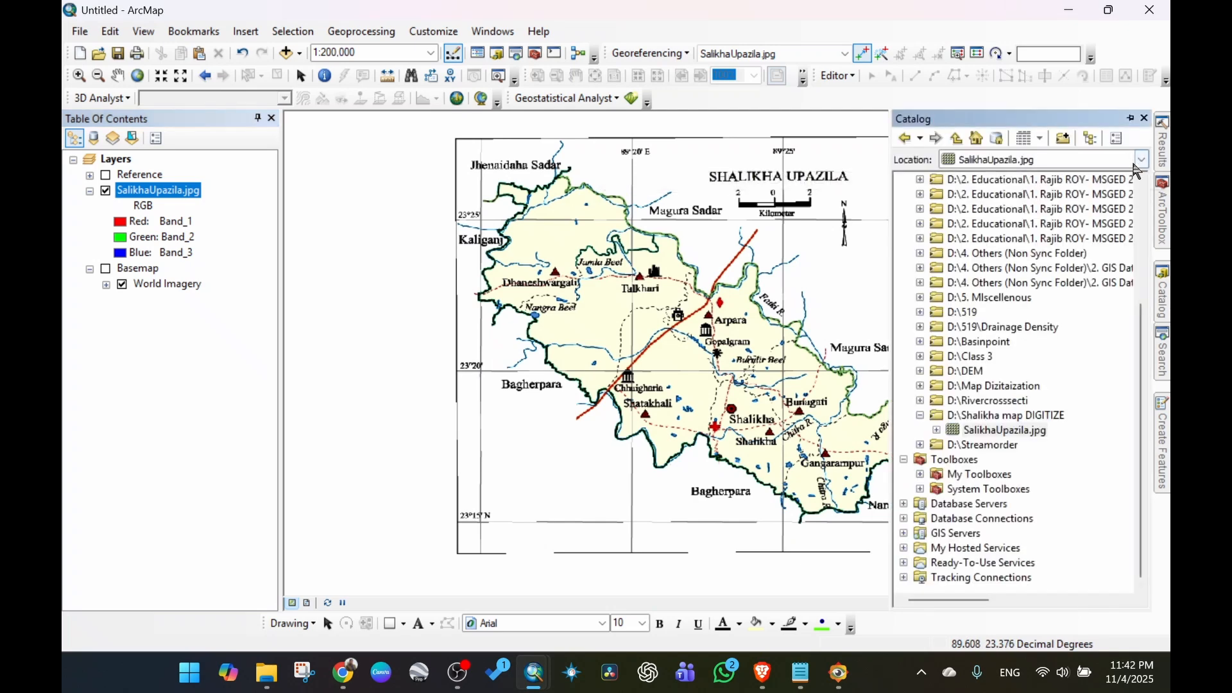
scroll(1029, 351, "up", 4)
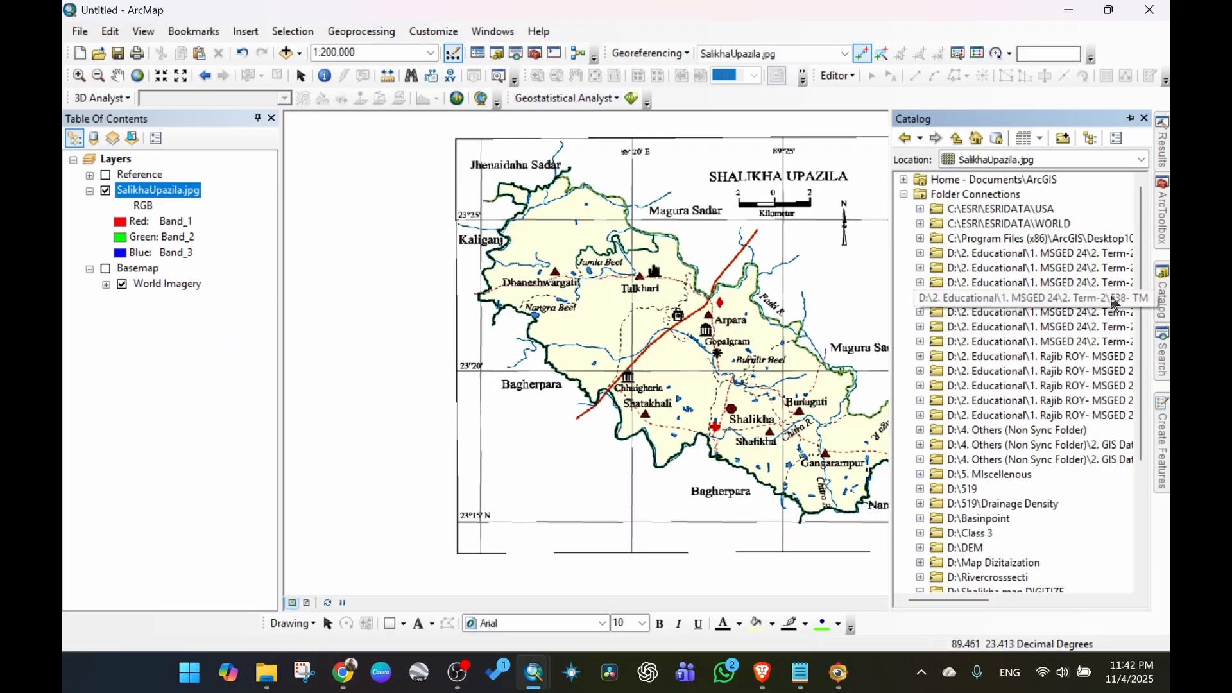
scroll(1049, 319, "down", 4)
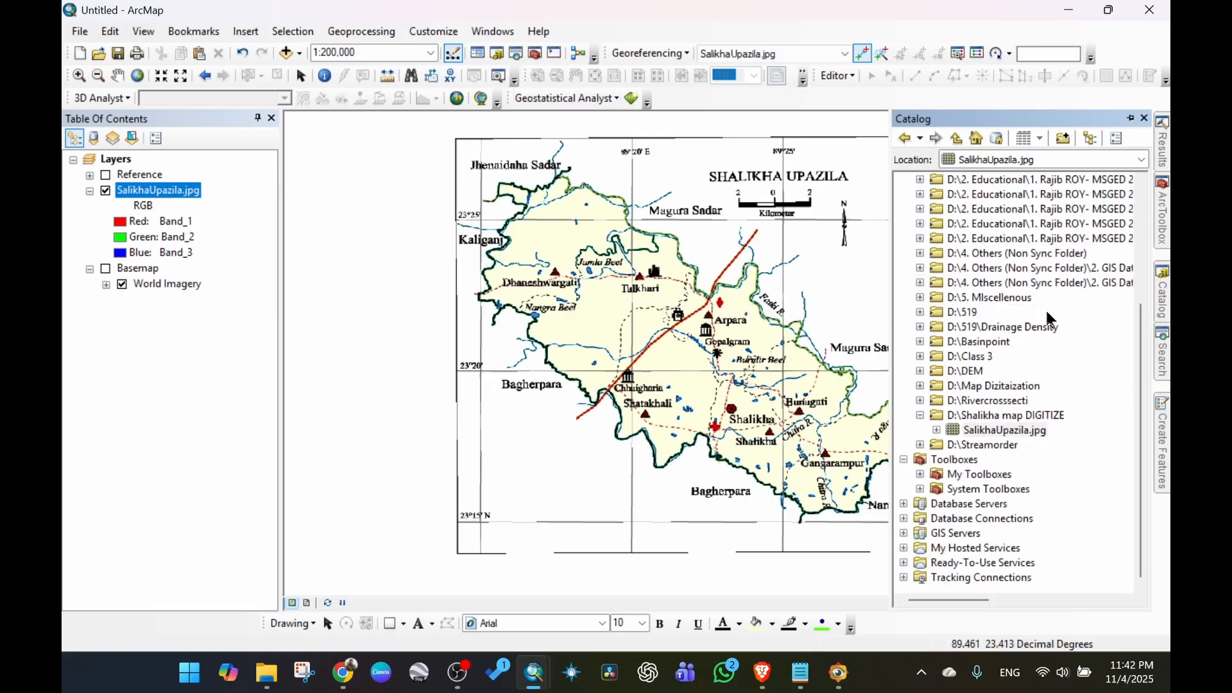
left_click(1014, 417)
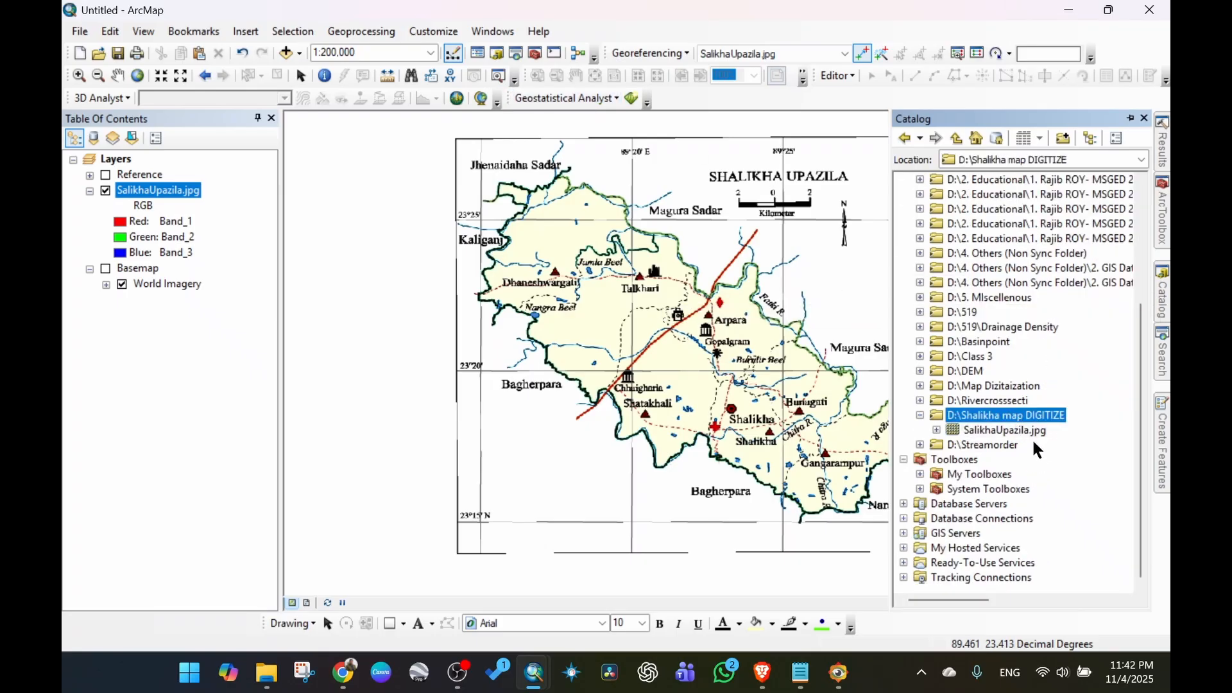
left_click(1001, 431)
left_click(998, 419)
right_click(1015, 420)
left_click(1060, 499)
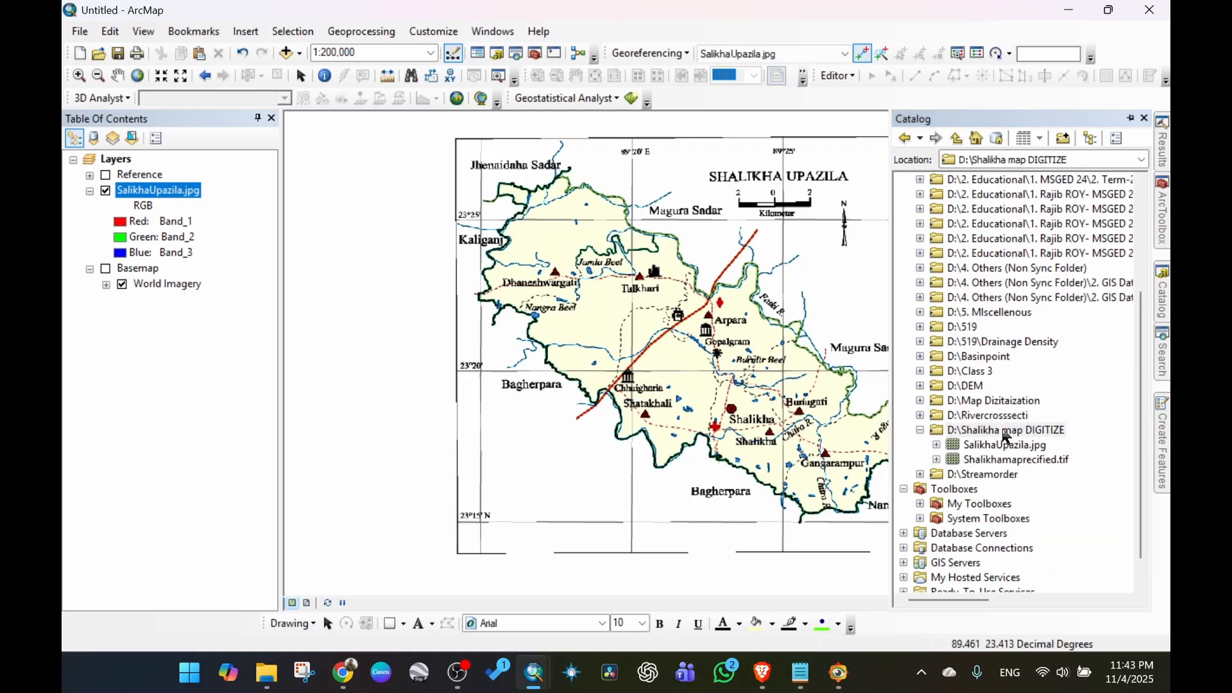
Start a new shapefile in the D:\Shalikha map DIGITIZE folder, named Upazila Boundary with the Polygon feature type.
left_click(1008, 432)
right_click(1011, 434)
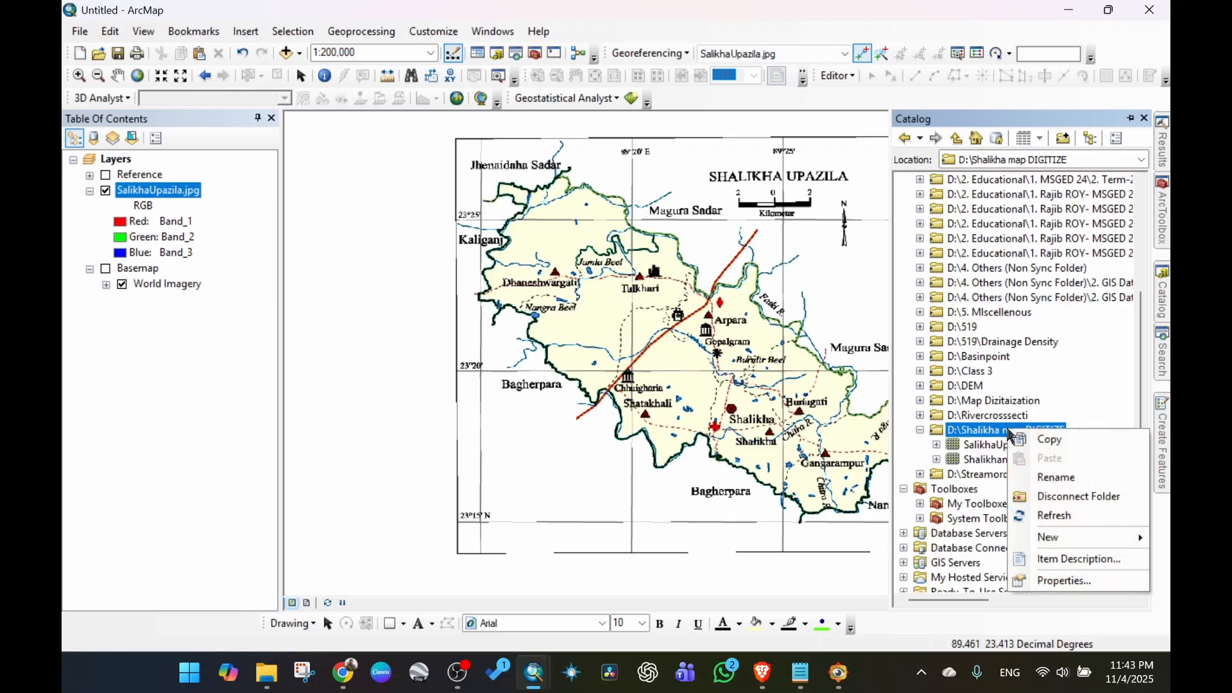
mouse_move(1083, 547)
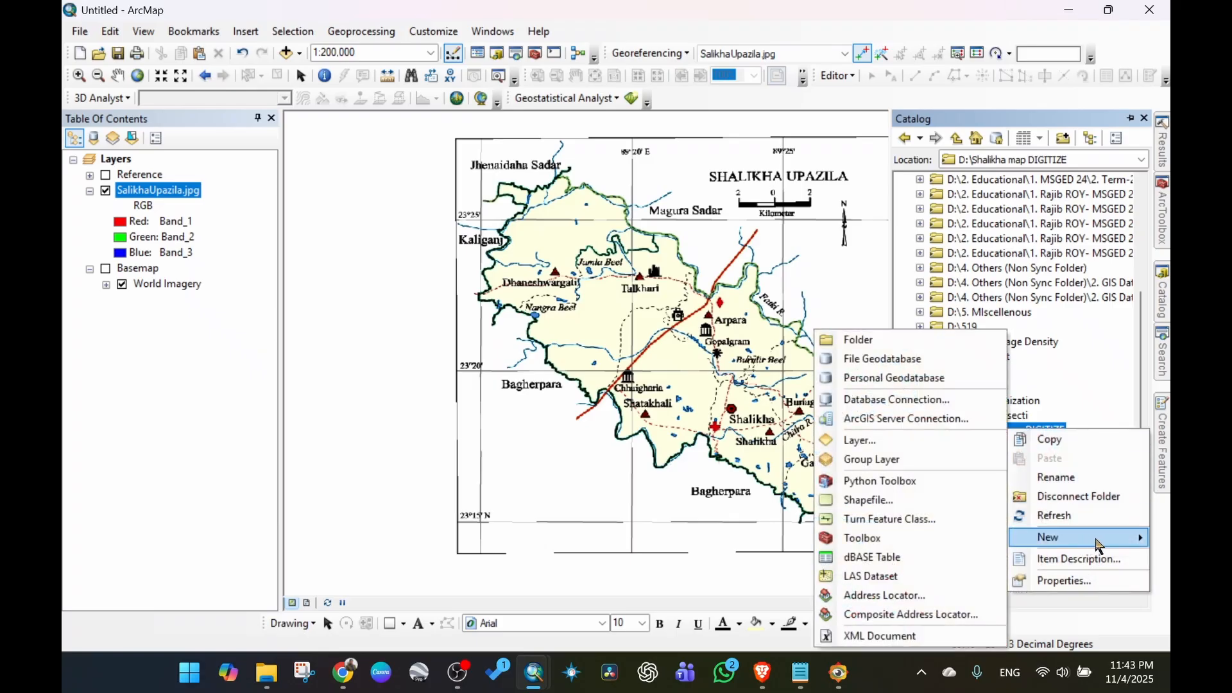
left_click(930, 500)
left_click_drag(545, 144, 976, 170)
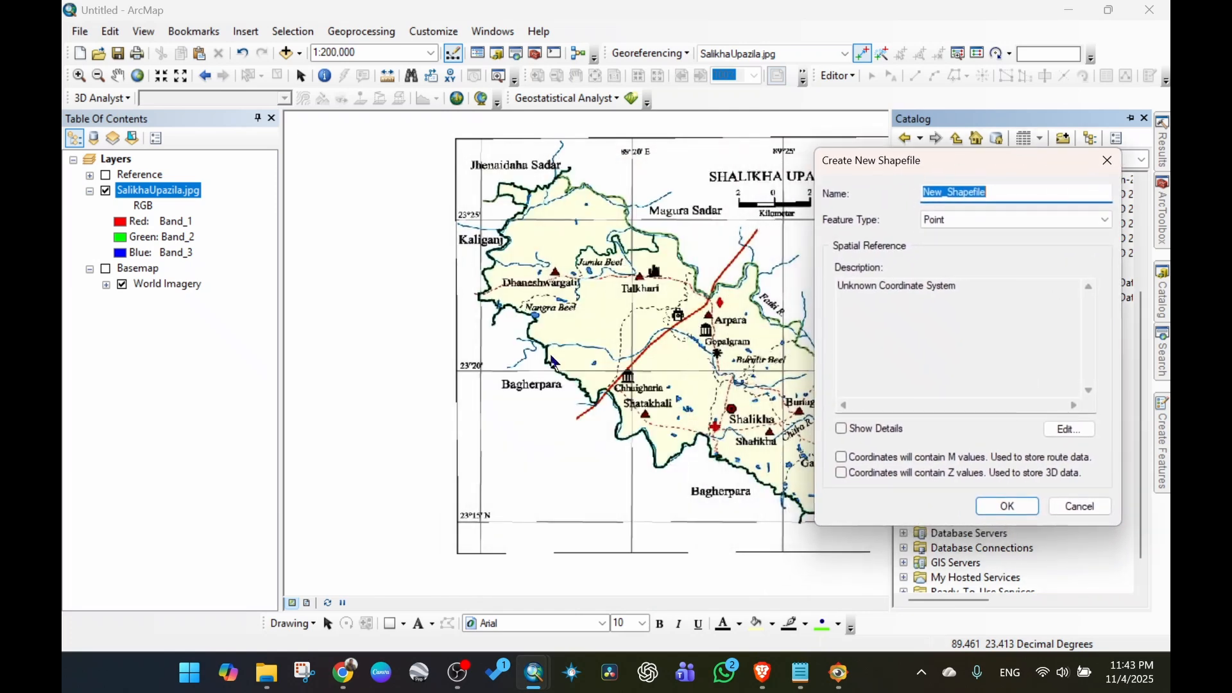
left_click_drag(969, 164, 923, 156)
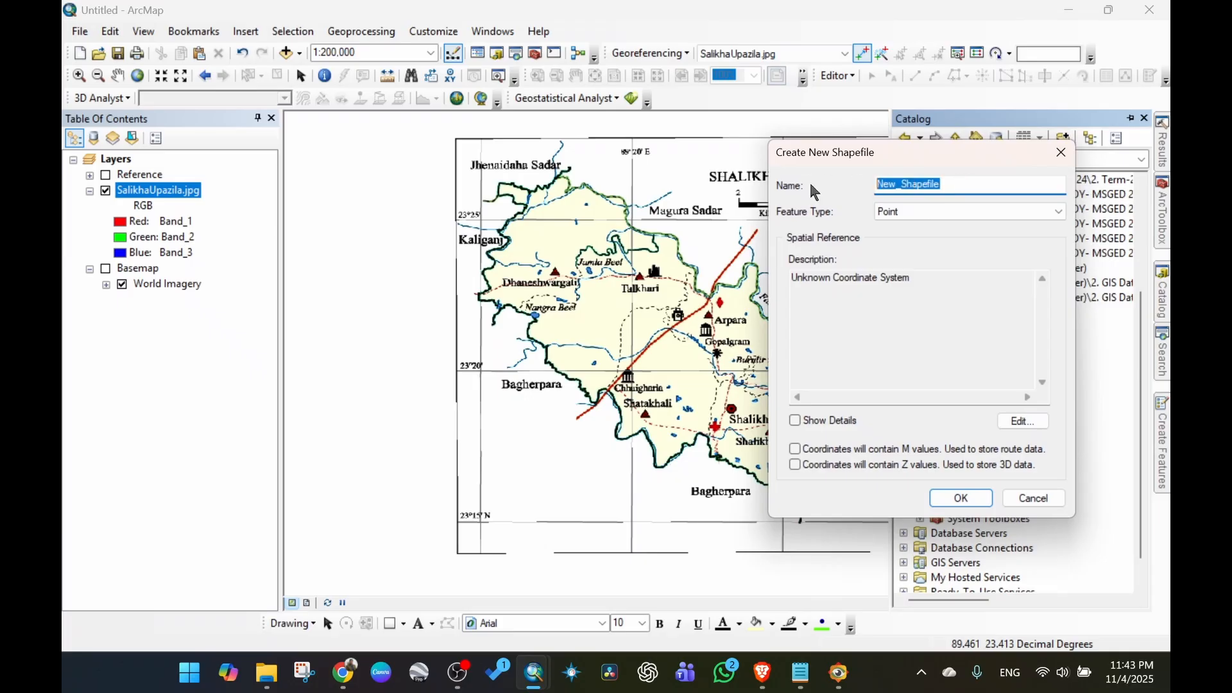
type("Upazila Boundary")
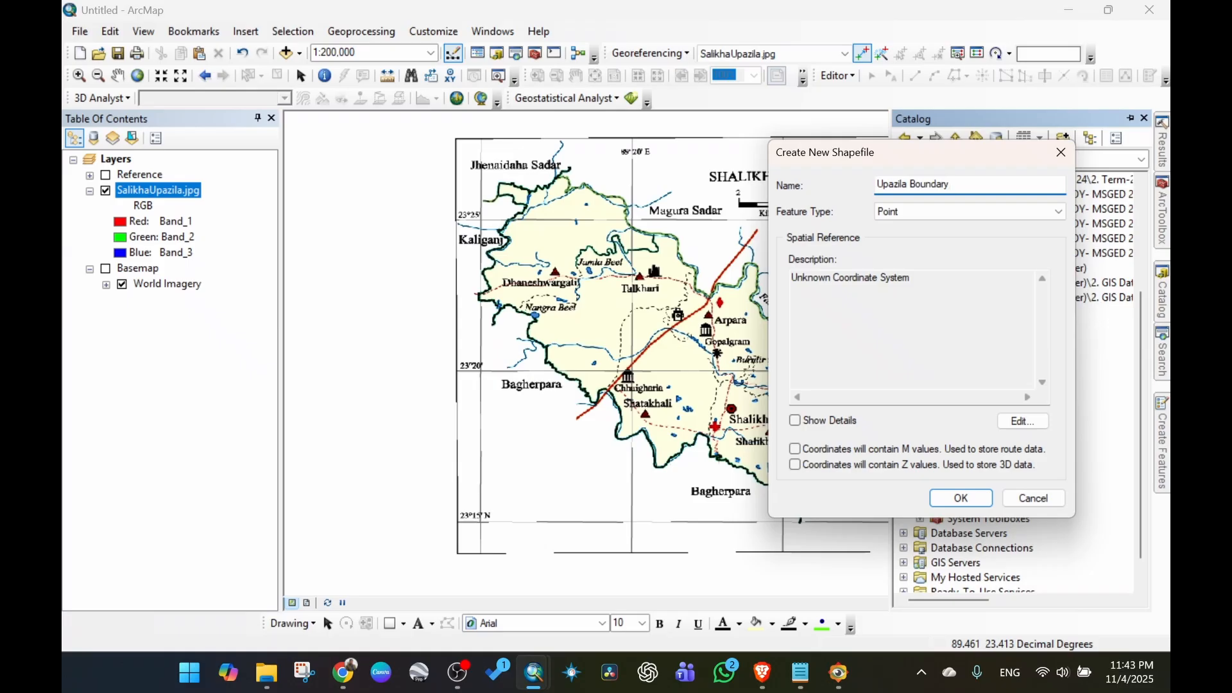
double_click(927, 185)
left_click(962, 181)
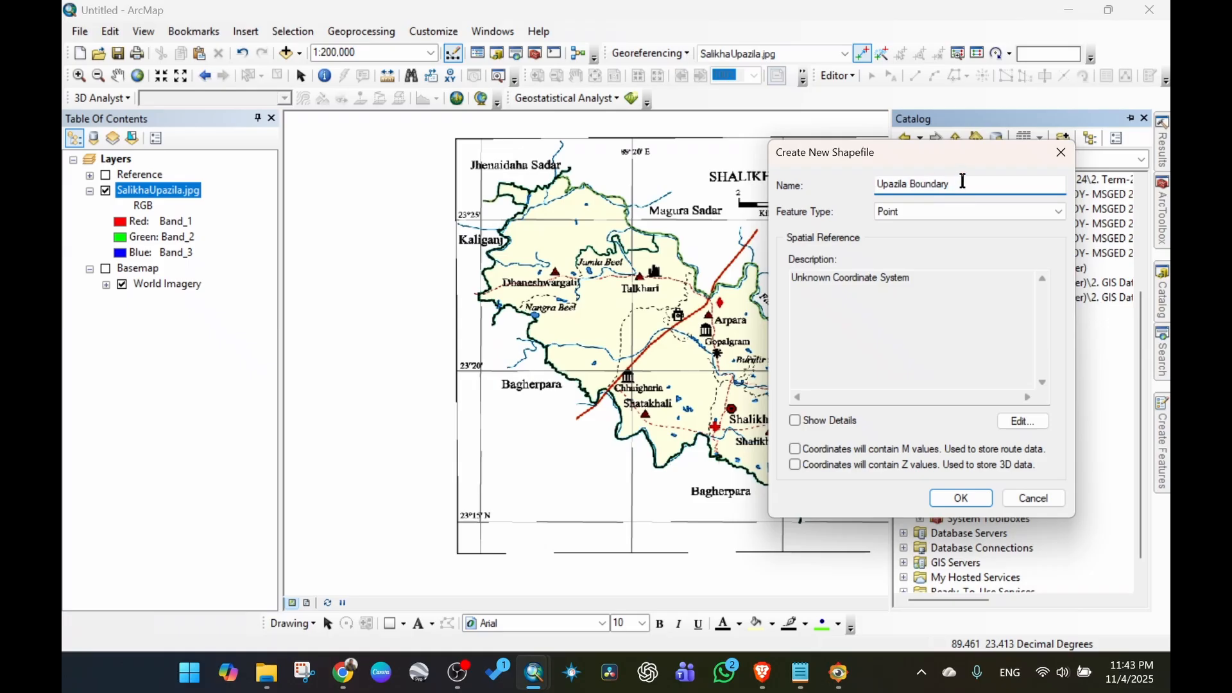
left_click(934, 220)
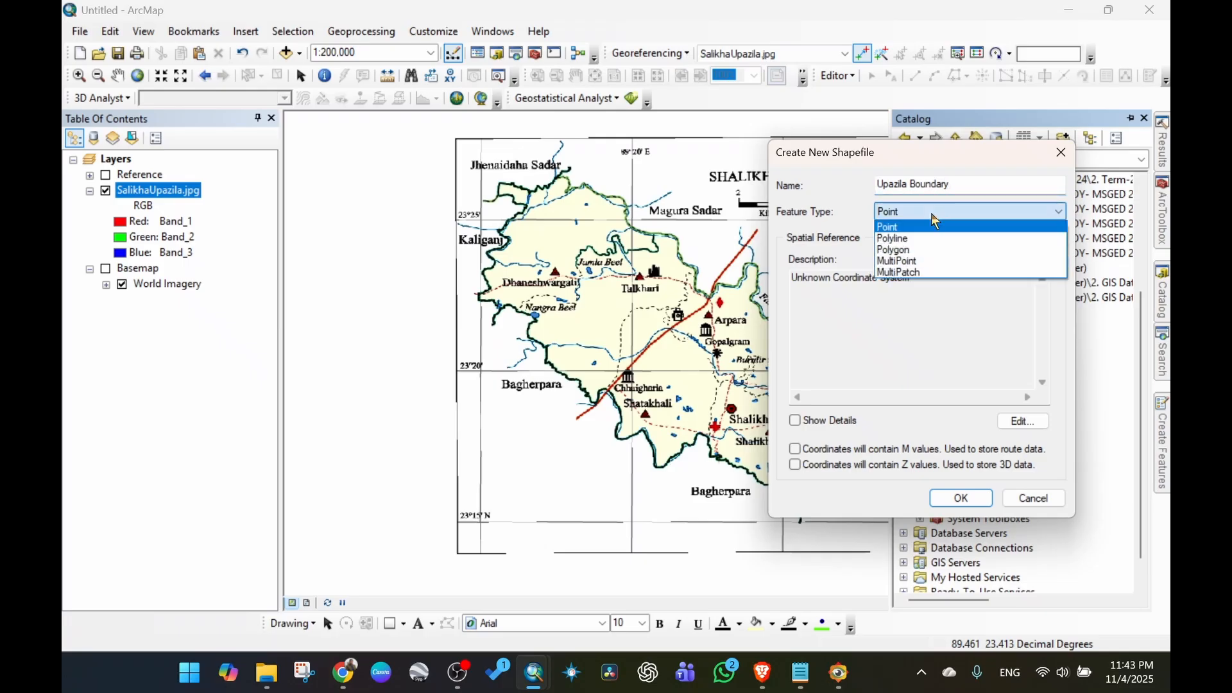
left_click(926, 250)
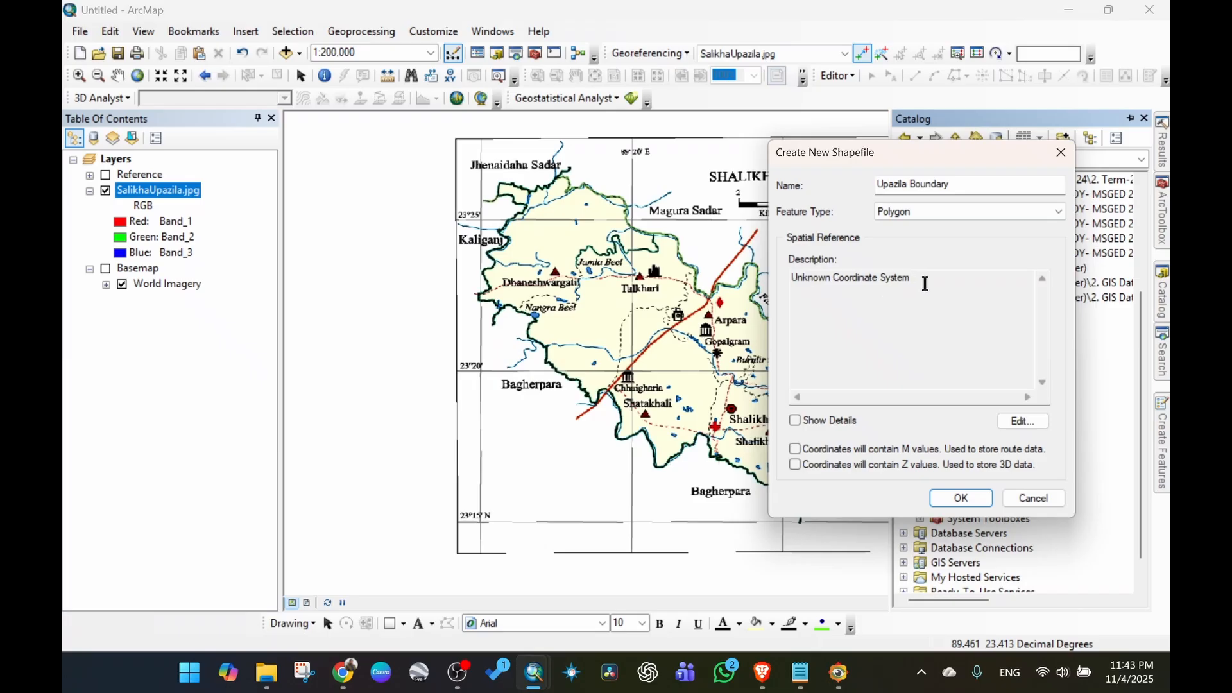
Assign the WGS 1984 geographic coordinate system to the new shapefile and create it.
left_click(1012, 424)
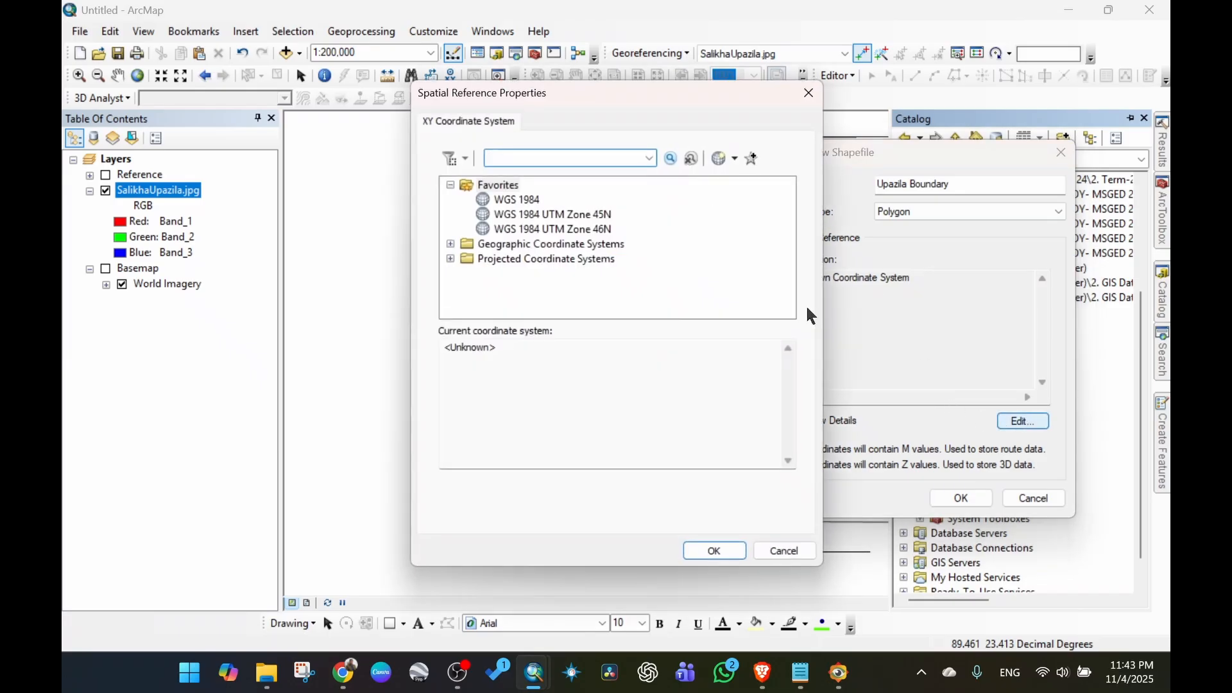
left_click(450, 185)
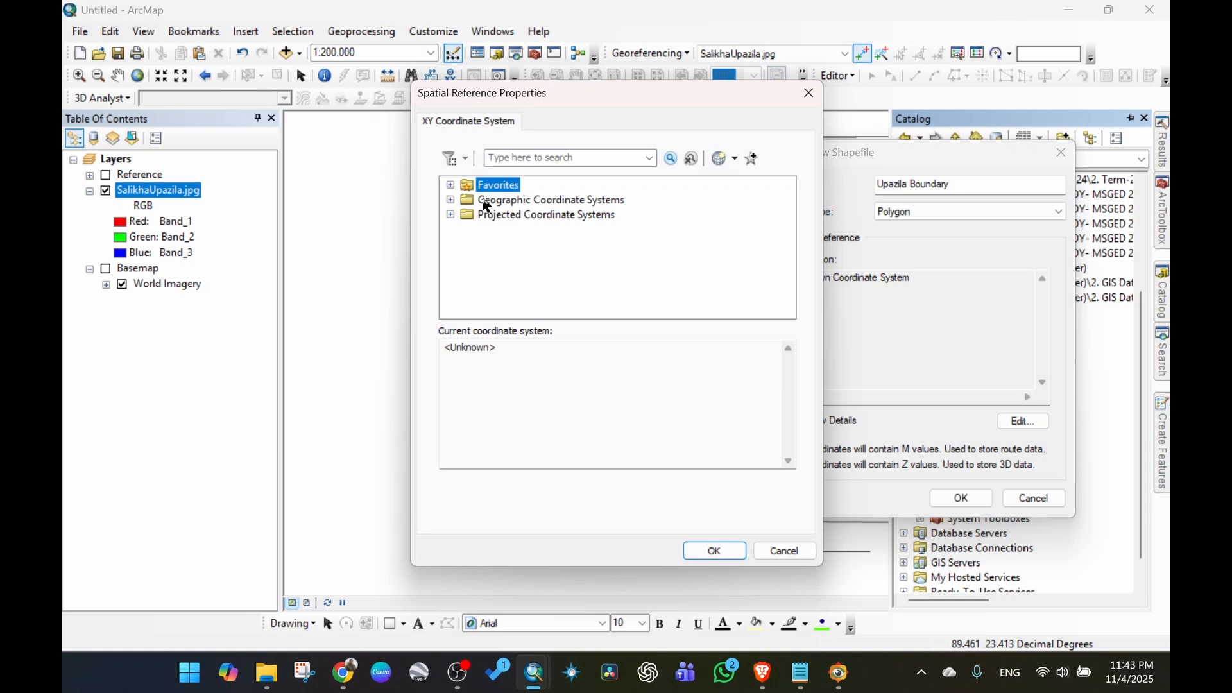
double_click(488, 200)
scroll(568, 267, "down", 4)
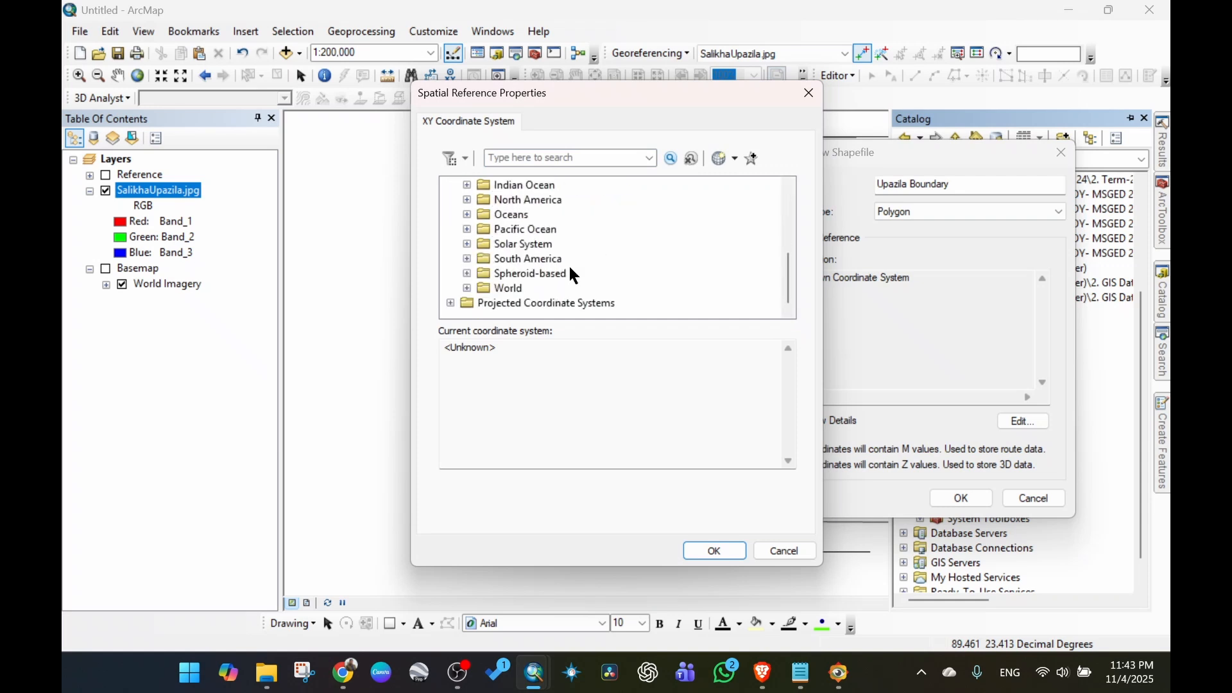
double_click(519, 293)
scroll(556, 262, "down", 10)
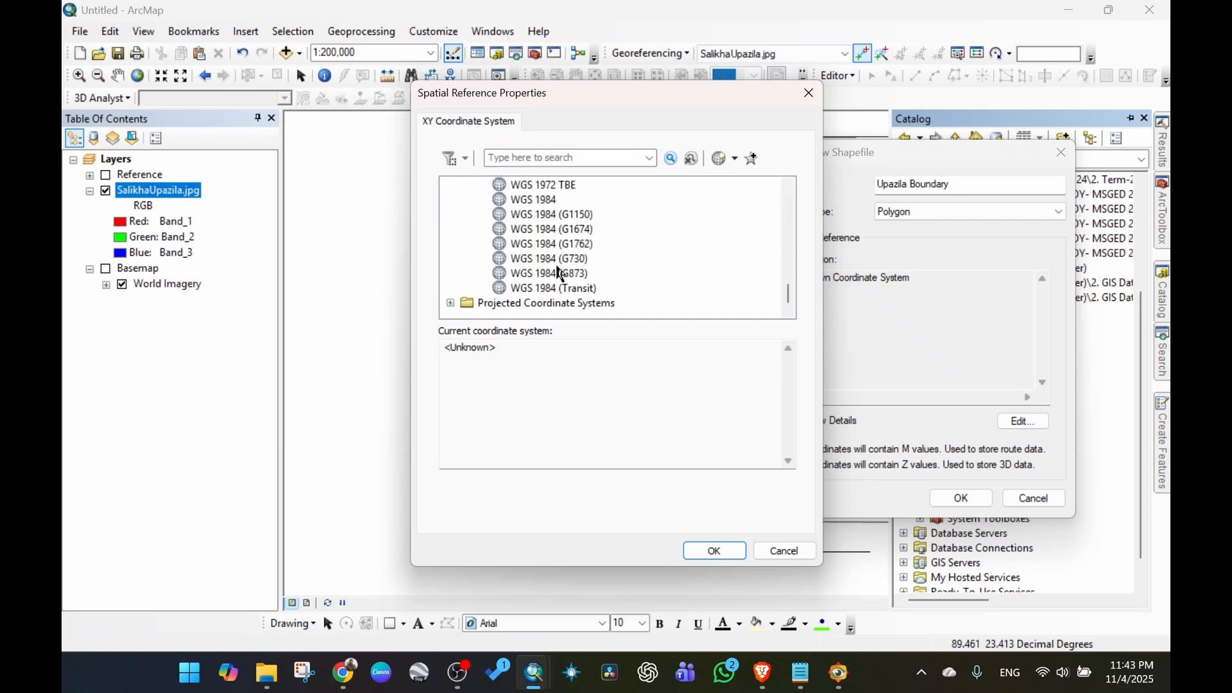
left_click(540, 201)
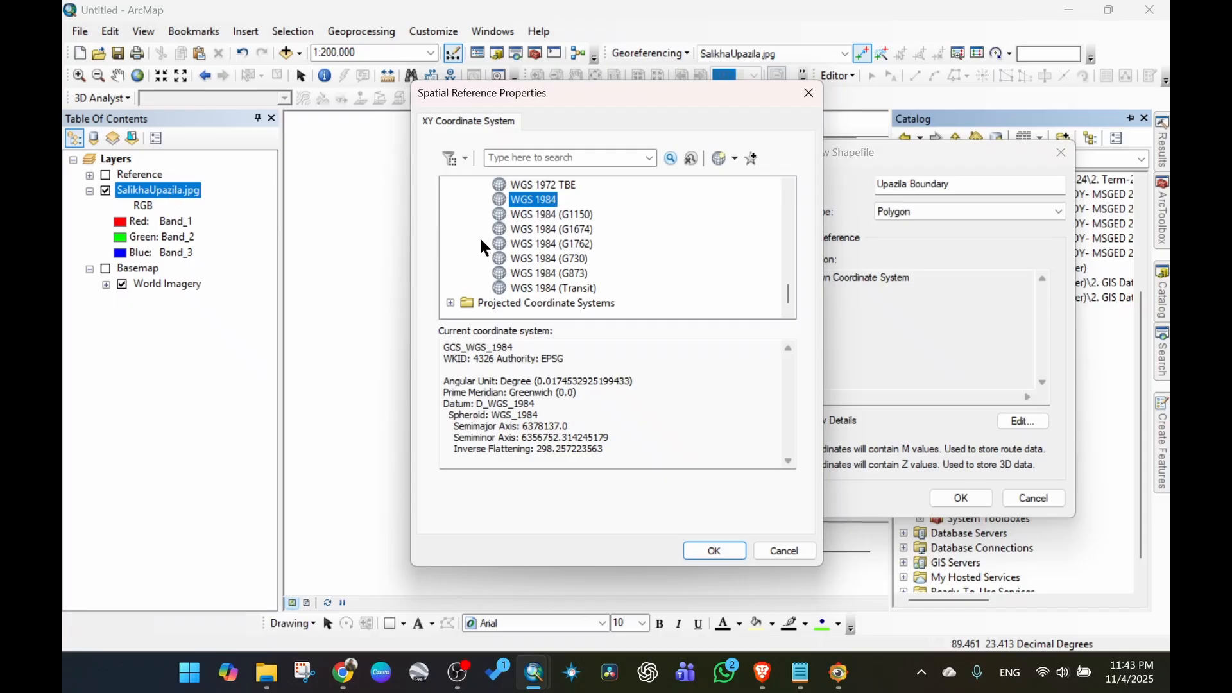
left_click(715, 549)
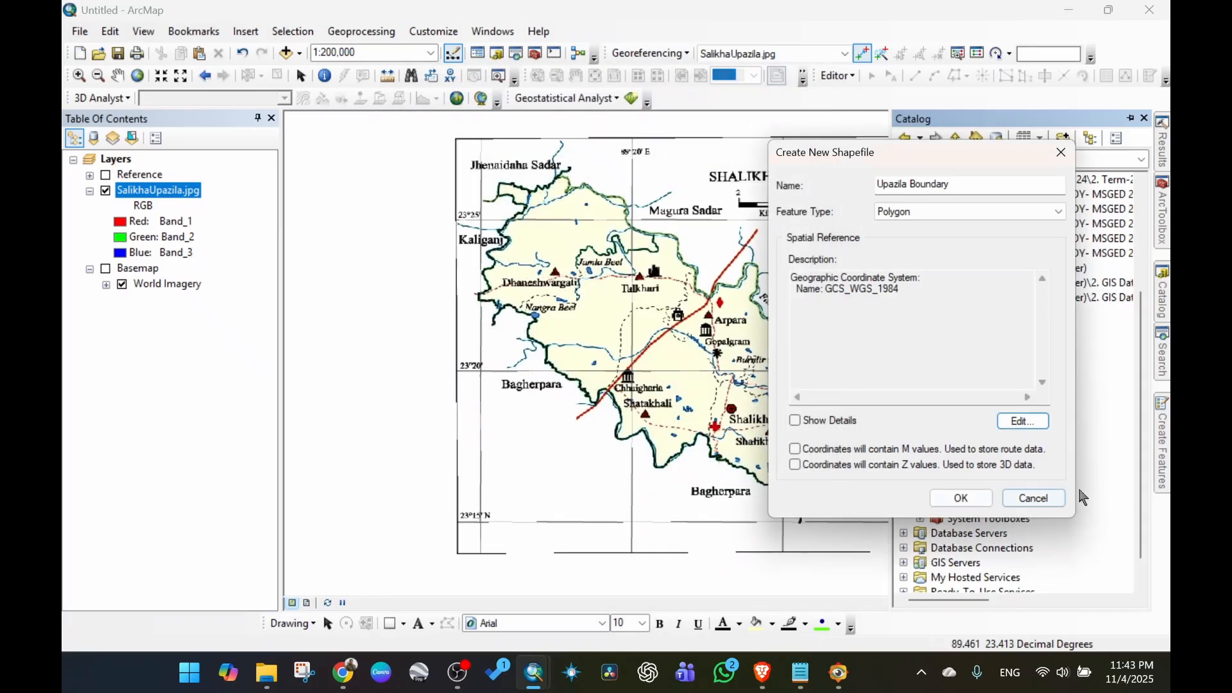
left_click(961, 500)
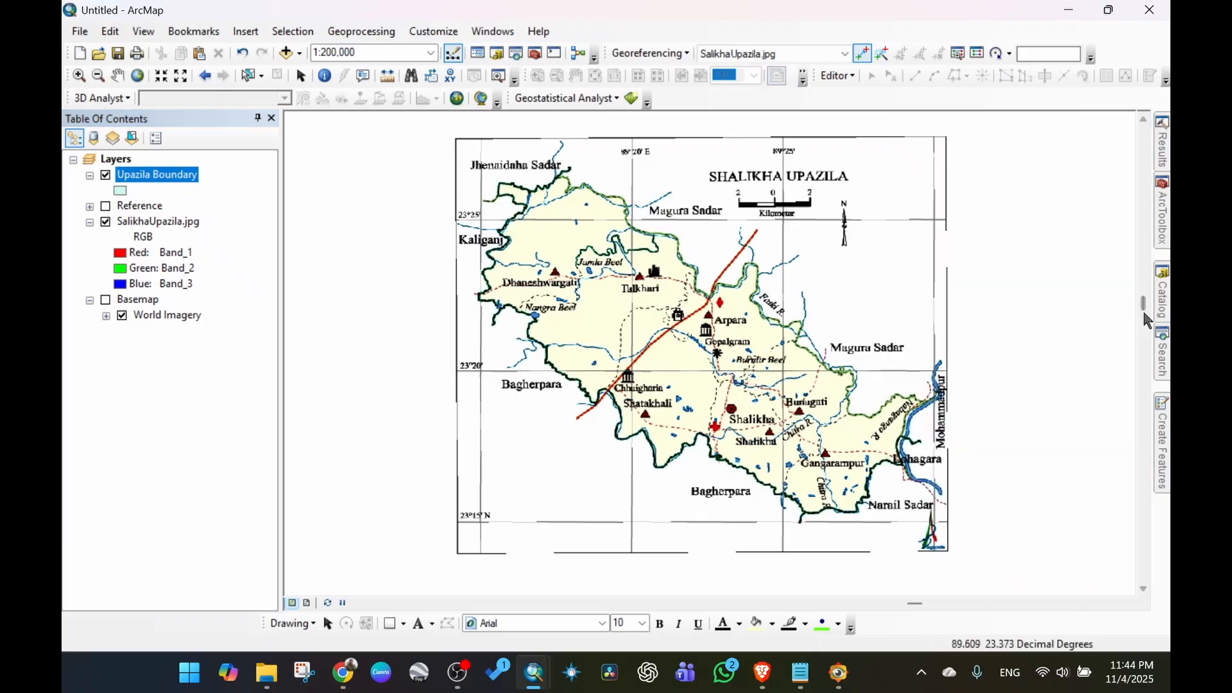
Start an edit session and choose the Upazila Boundary template with the Polygon construction tool.
mouse_move(1165, 311)
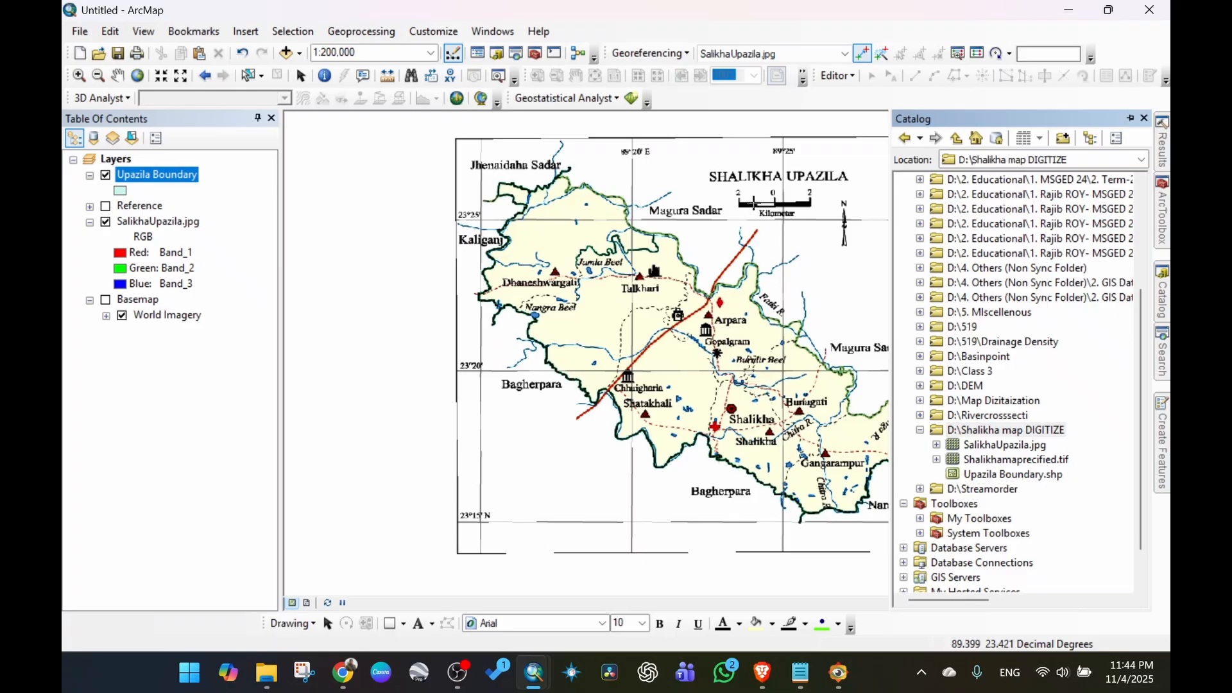
left_click(834, 77)
left_click(838, 77)
right_click(609, 27)
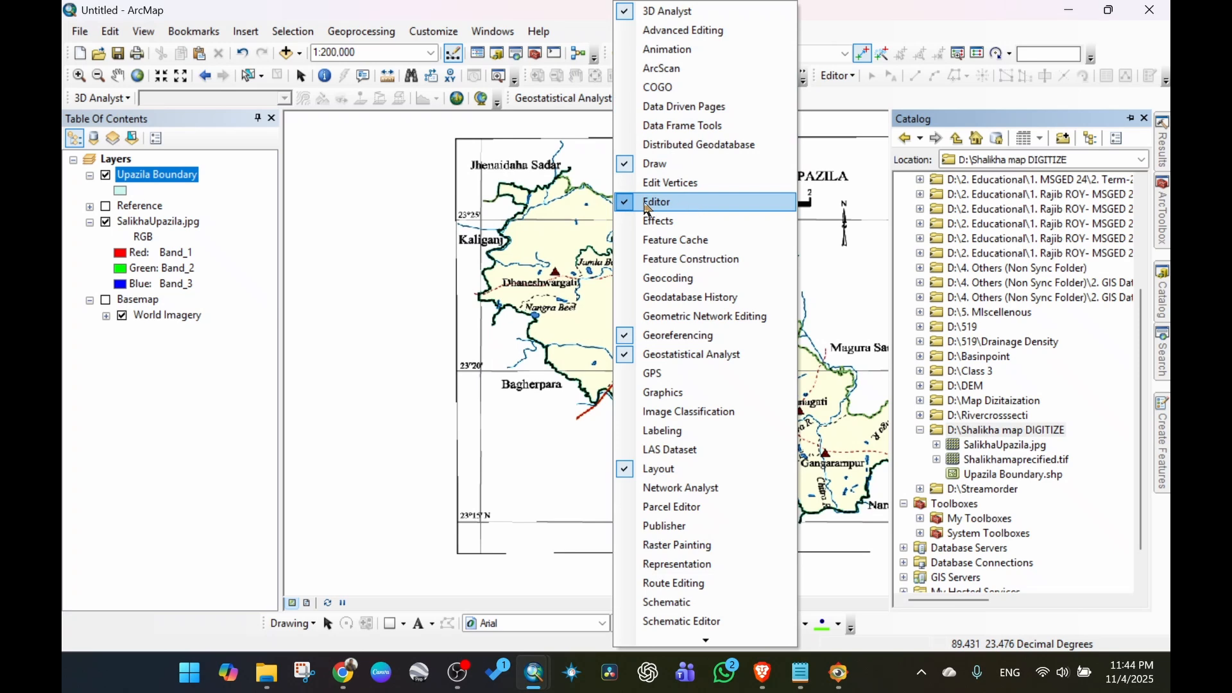
left_click(816, 19)
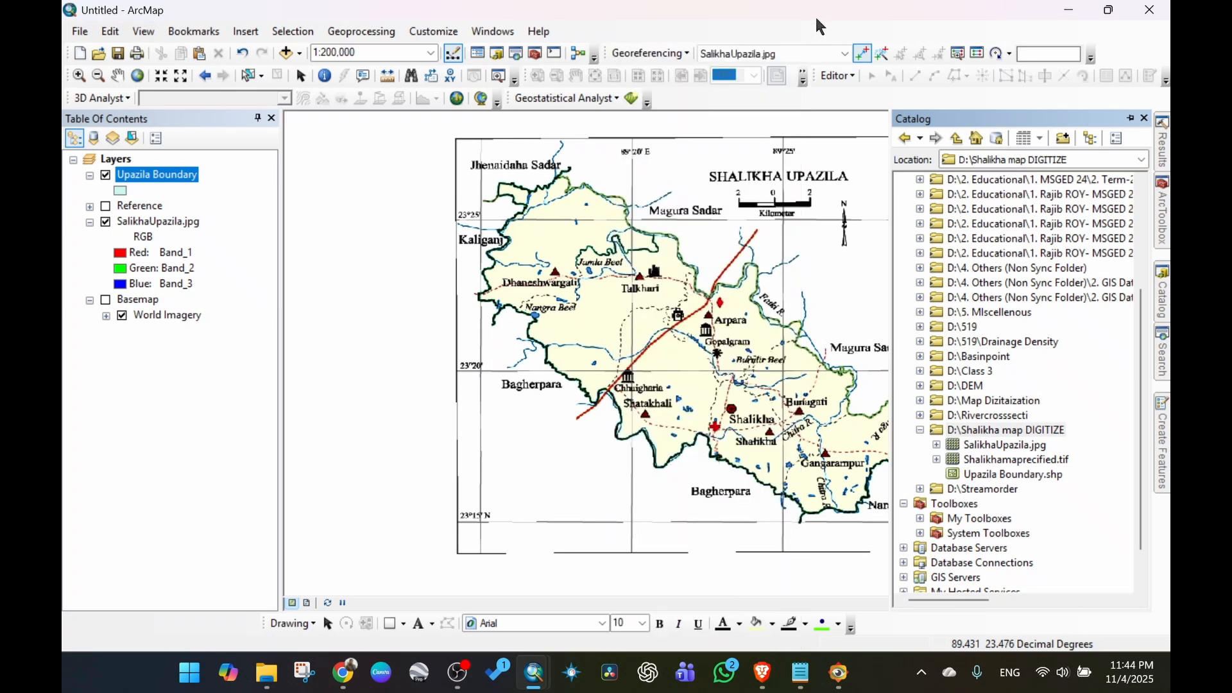
left_click(838, 77)
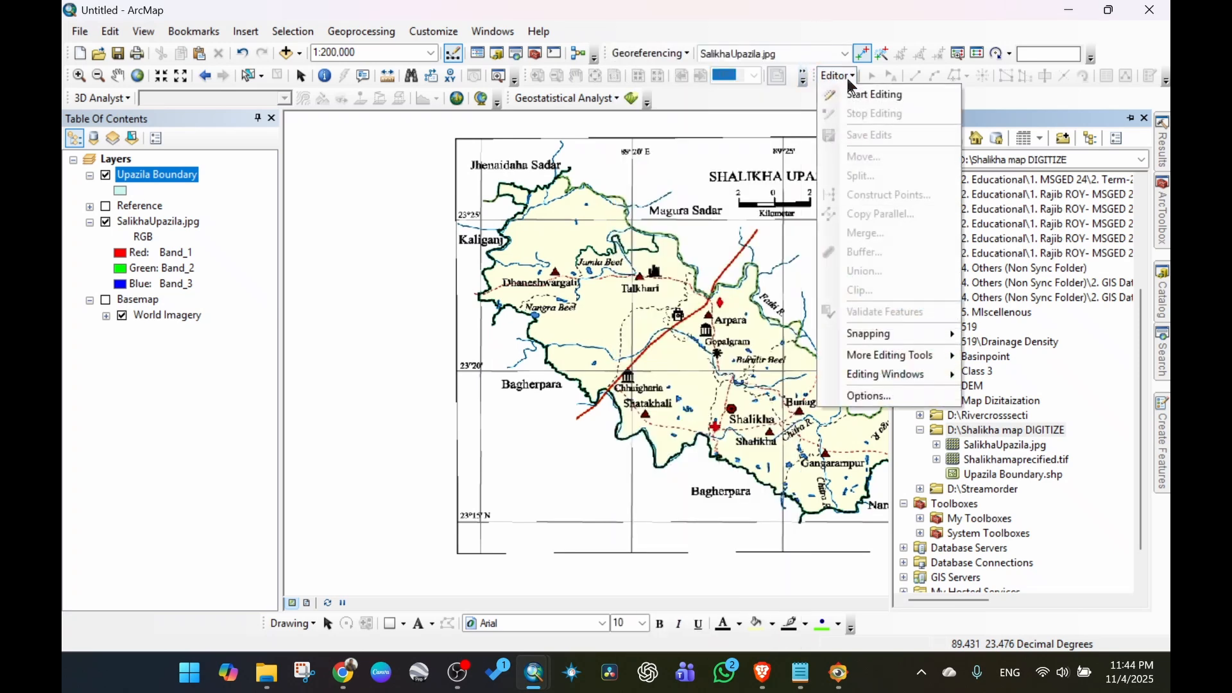
left_click(891, 96)
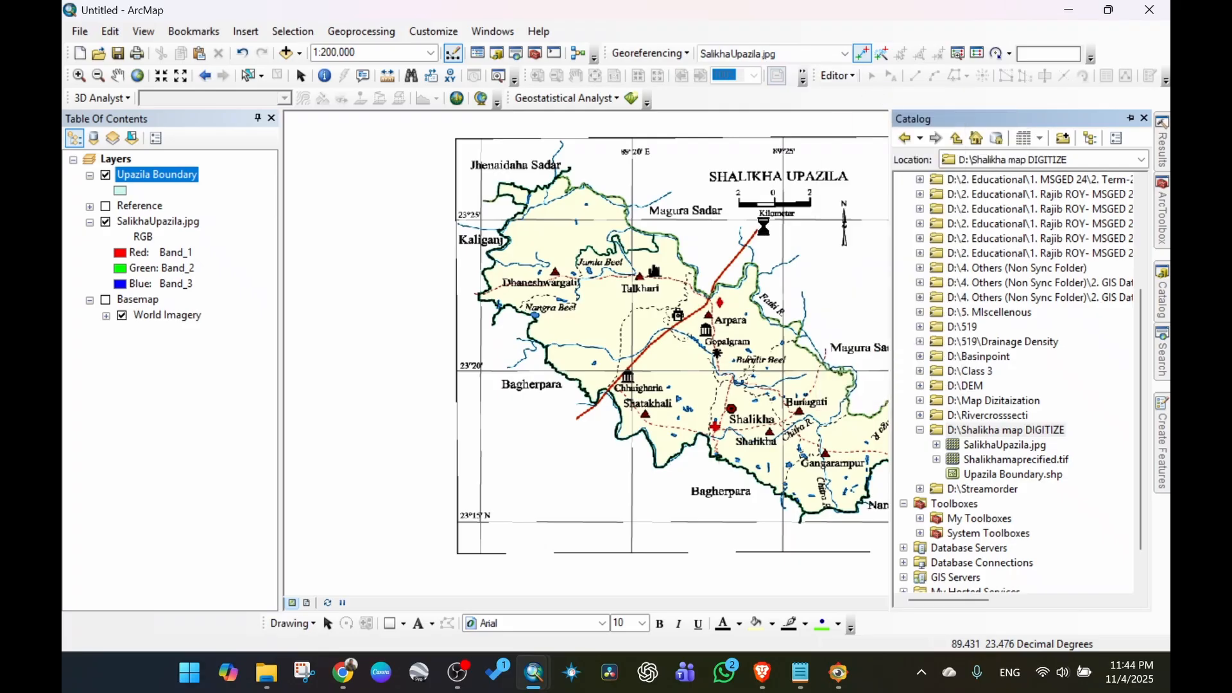
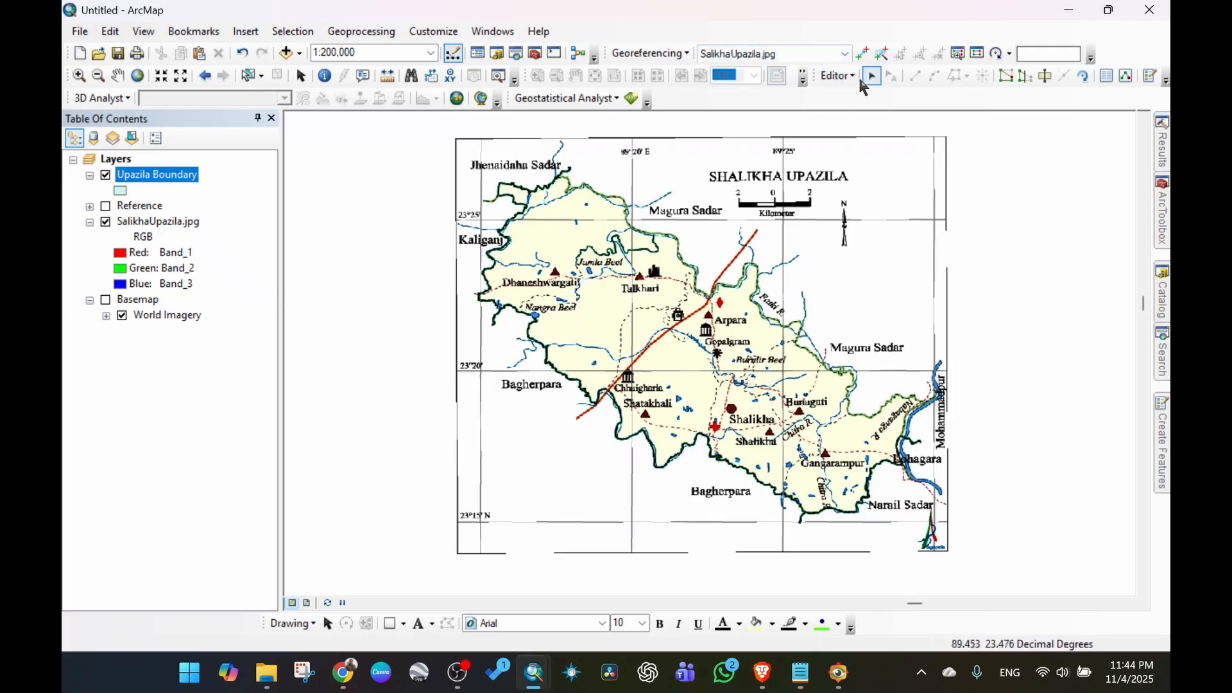
left_click(1151, 77)
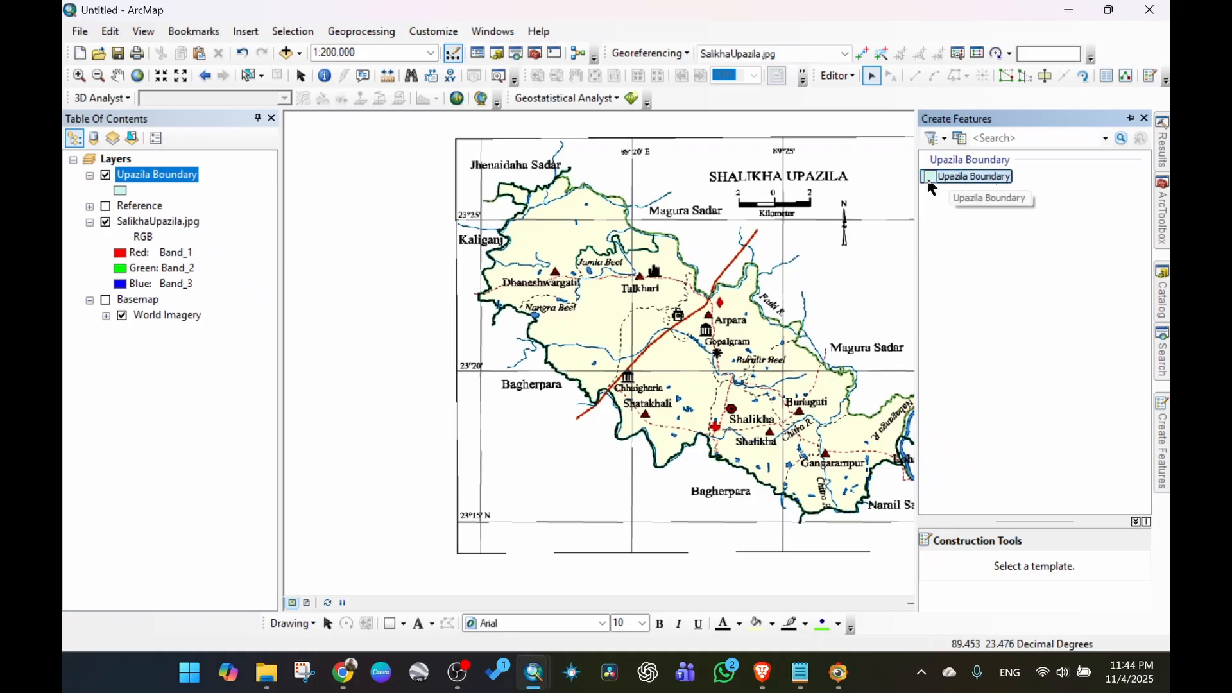
left_click(982, 180)
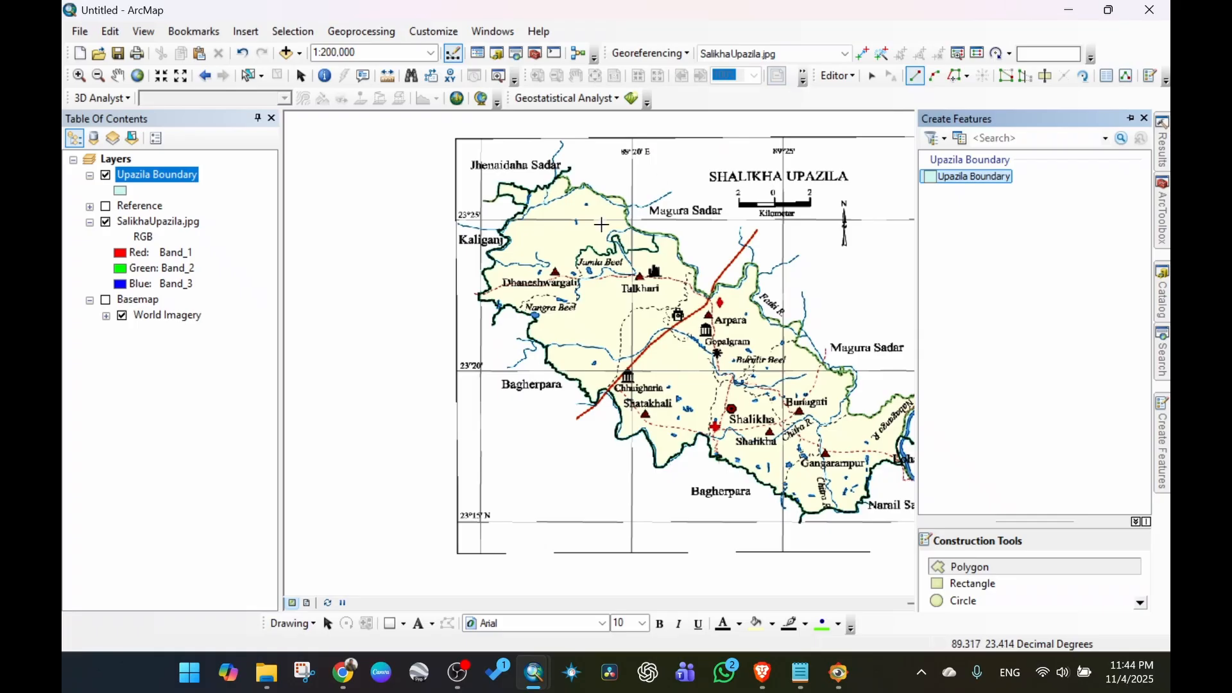
Begin the Upazila Boundary polygon at the northwestern protrusion and trace the dark boundary line eastward below the Jhenaidaha Sadar label.
scroll(538, 185, "down", 5)
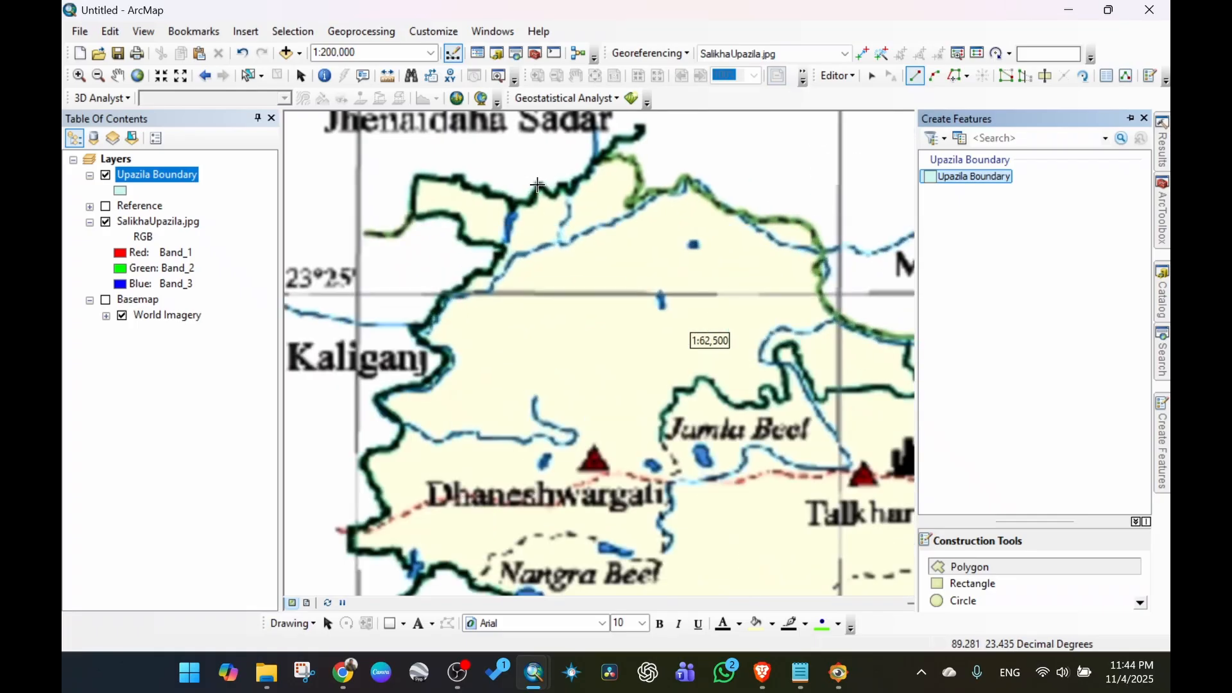
scroll(556, 191, "down", 1)
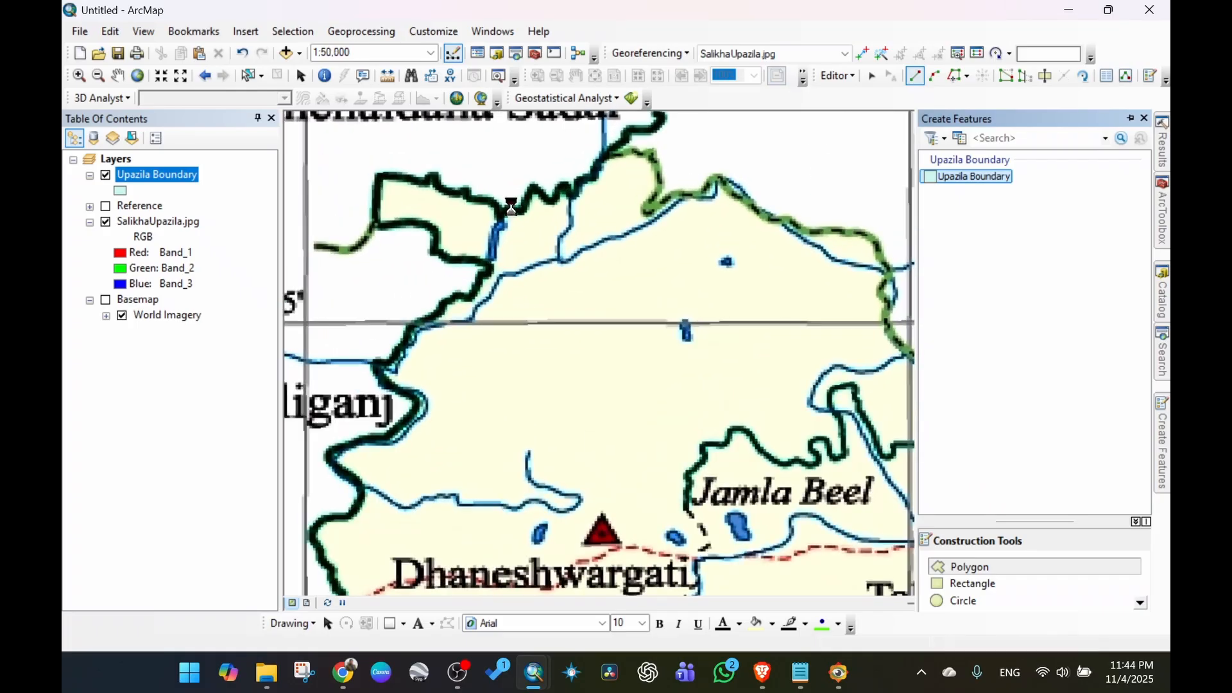
left_click(379, 224)
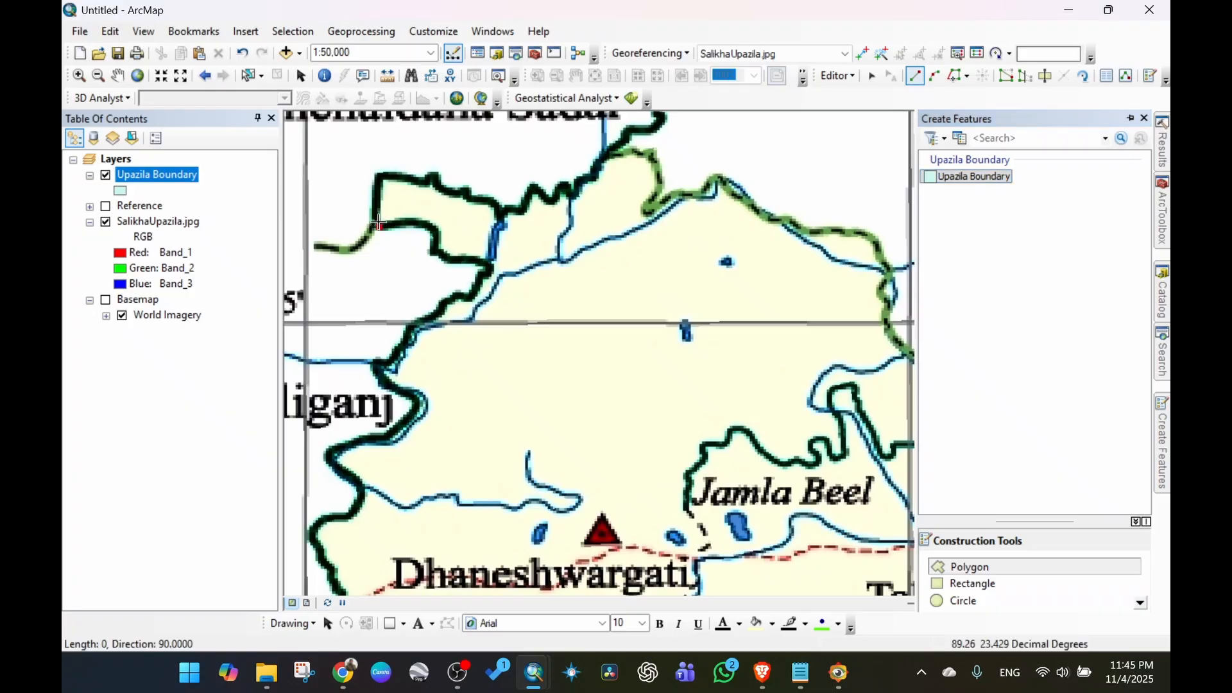
left_click(378, 175)
left_click(411, 177)
left_click(427, 181)
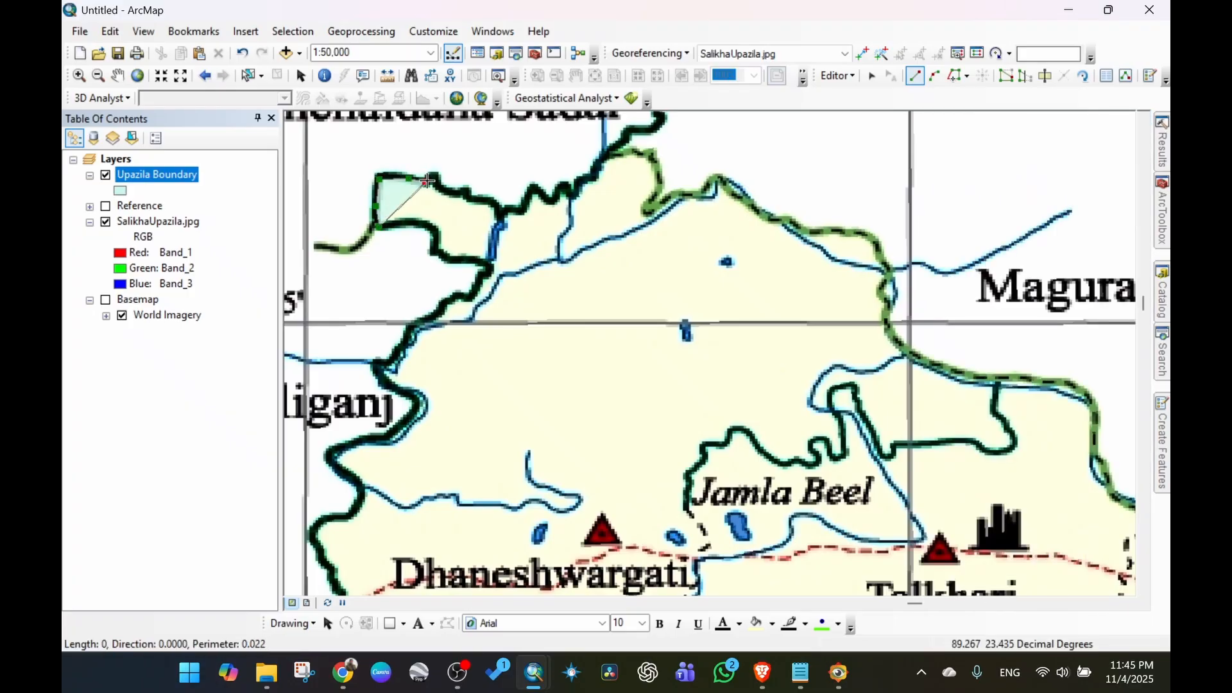
left_click(437, 176)
left_click(446, 188)
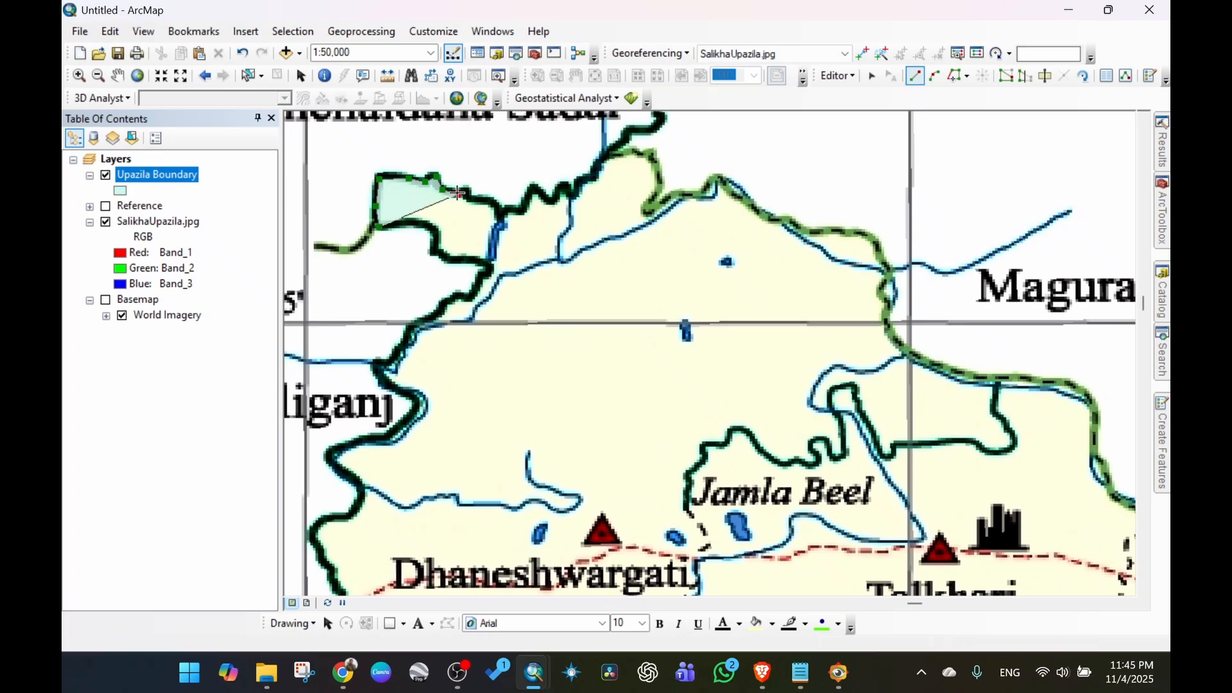
left_click(453, 190)
left_click(466, 193)
left_click(468, 199)
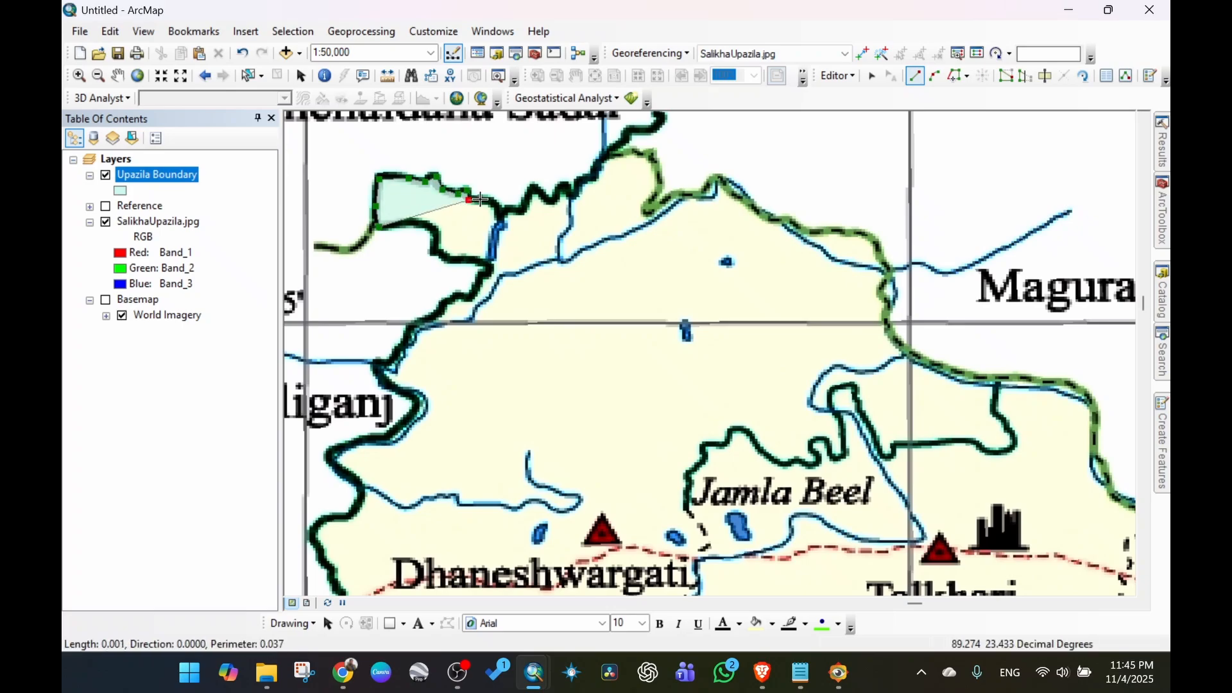
left_click(481, 199)
left_click(490, 200)
left_click(497, 207)
left_click(501, 216)
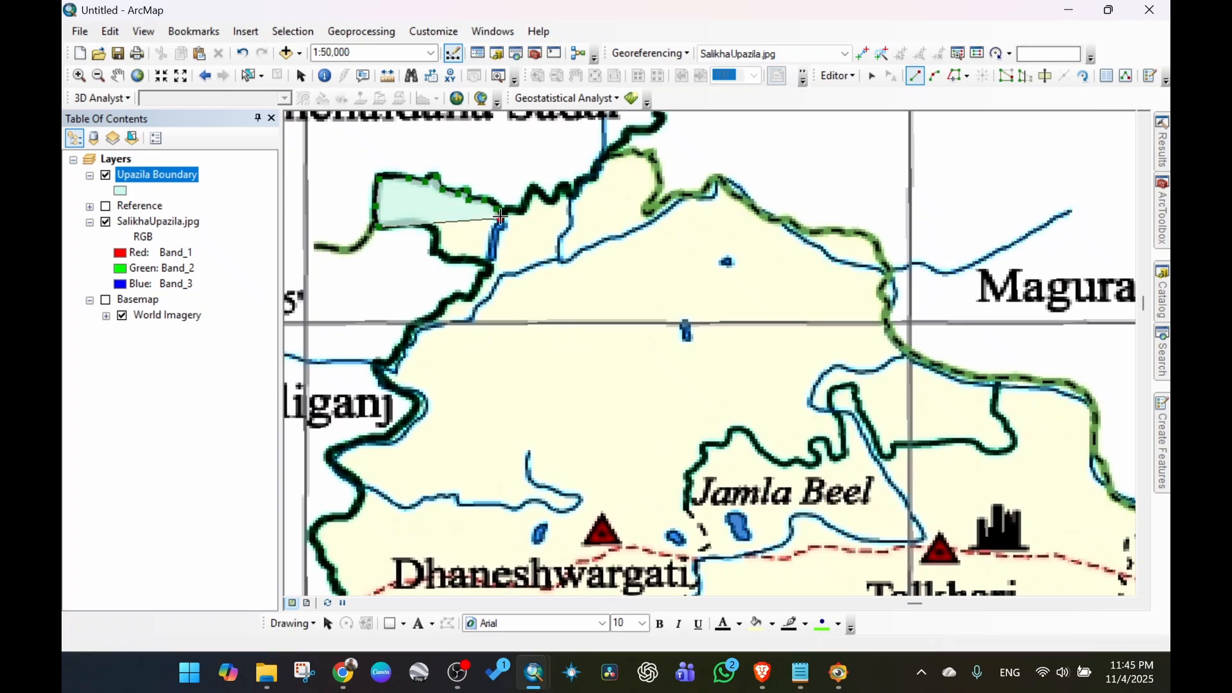
left_click(508, 211)
left_click(525, 211)
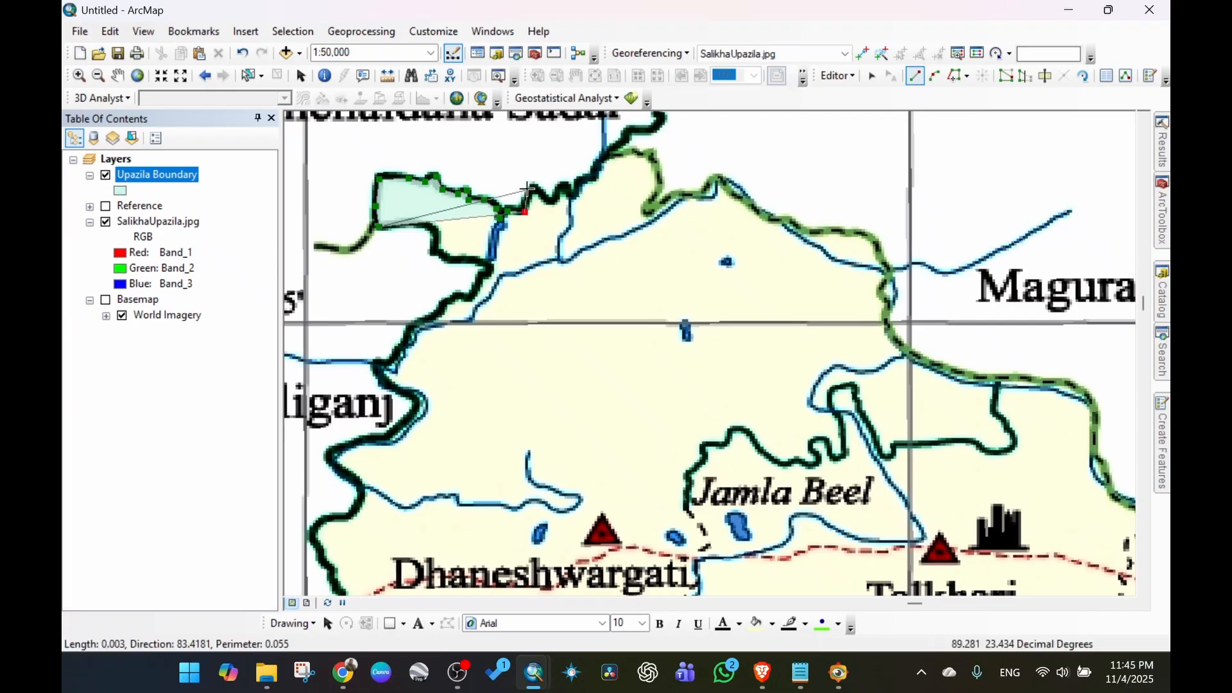
left_click(533, 187)
left_click(548, 201)
left_click(561, 193)
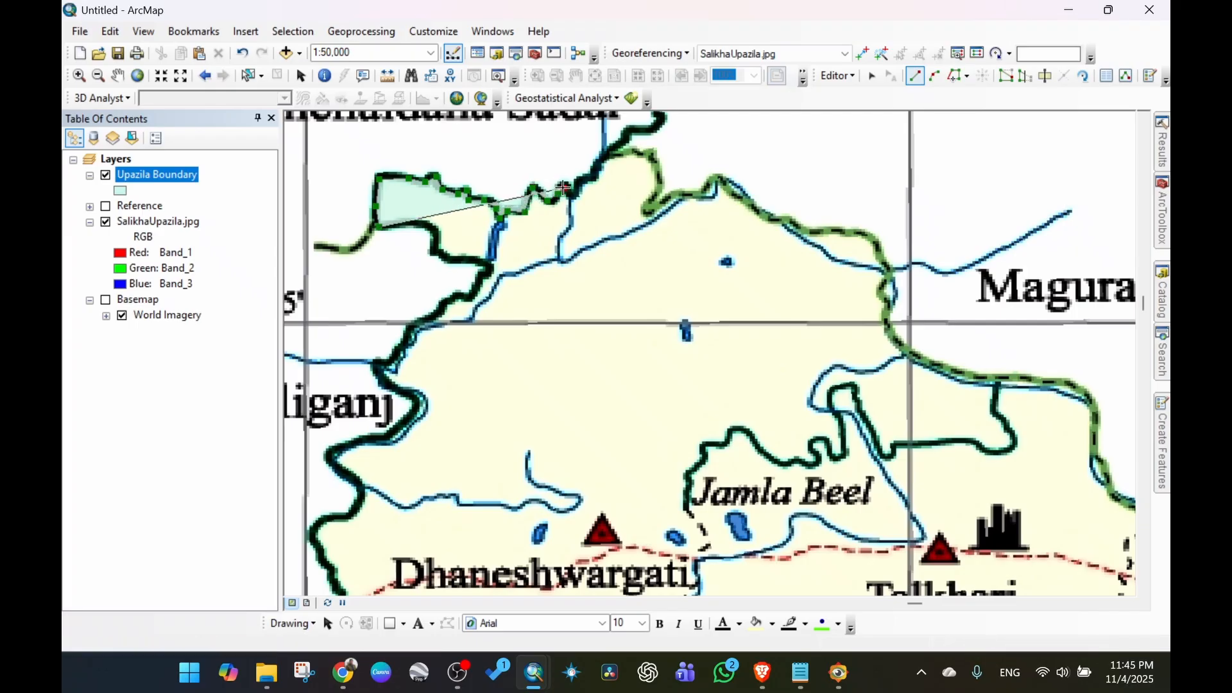
left_click(571, 194)
left_click(578, 183)
left_click(586, 177)
left_click(597, 162)
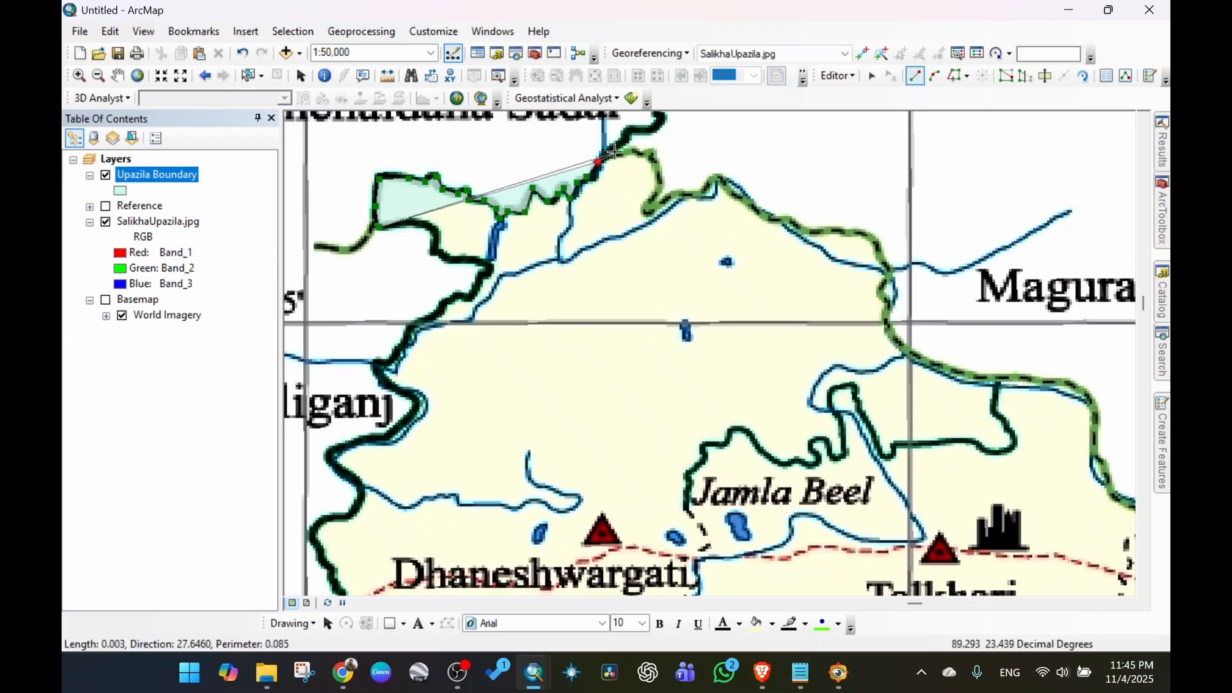
Continue the boundary polygon along the green dashed northern border facing Magura Sadar, down to the bend northeast of Talkhari.
left_click(620, 150)
left_click(654, 162)
left_click(656, 174)
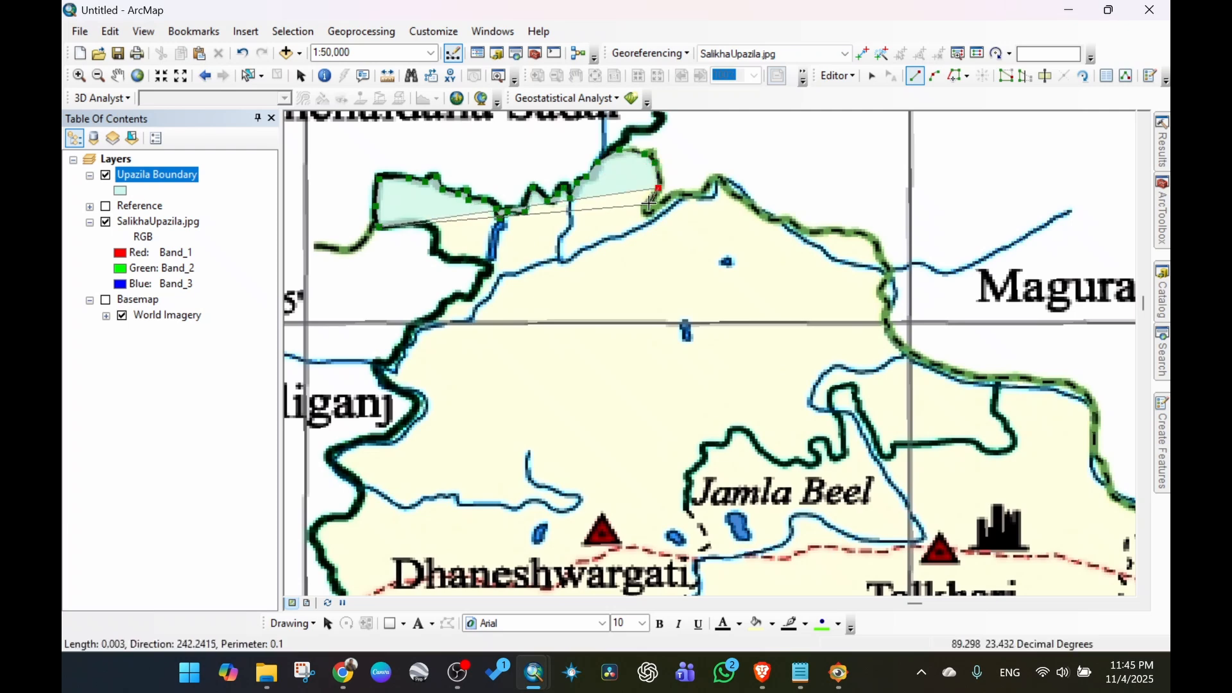
left_click(657, 187)
left_click(647, 204)
left_click(674, 199)
left_click(696, 193)
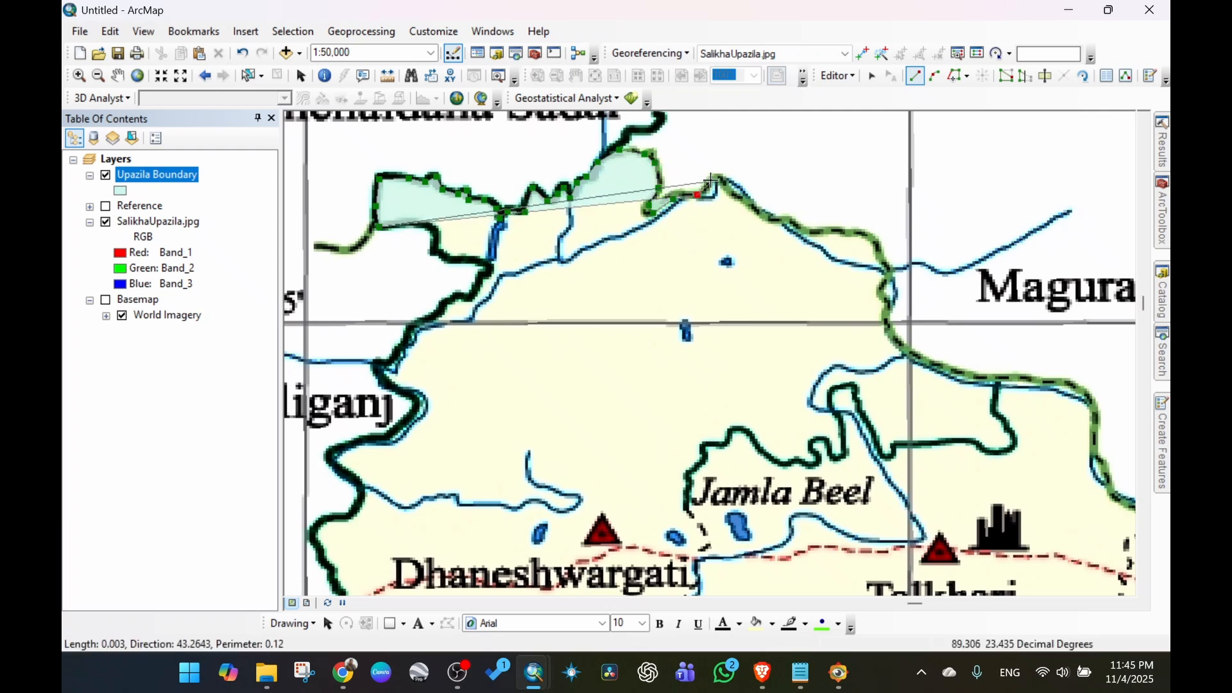
left_click(712, 178)
left_click(731, 186)
left_click(745, 198)
left_click(760, 212)
left_click(778, 221)
left_click(805, 227)
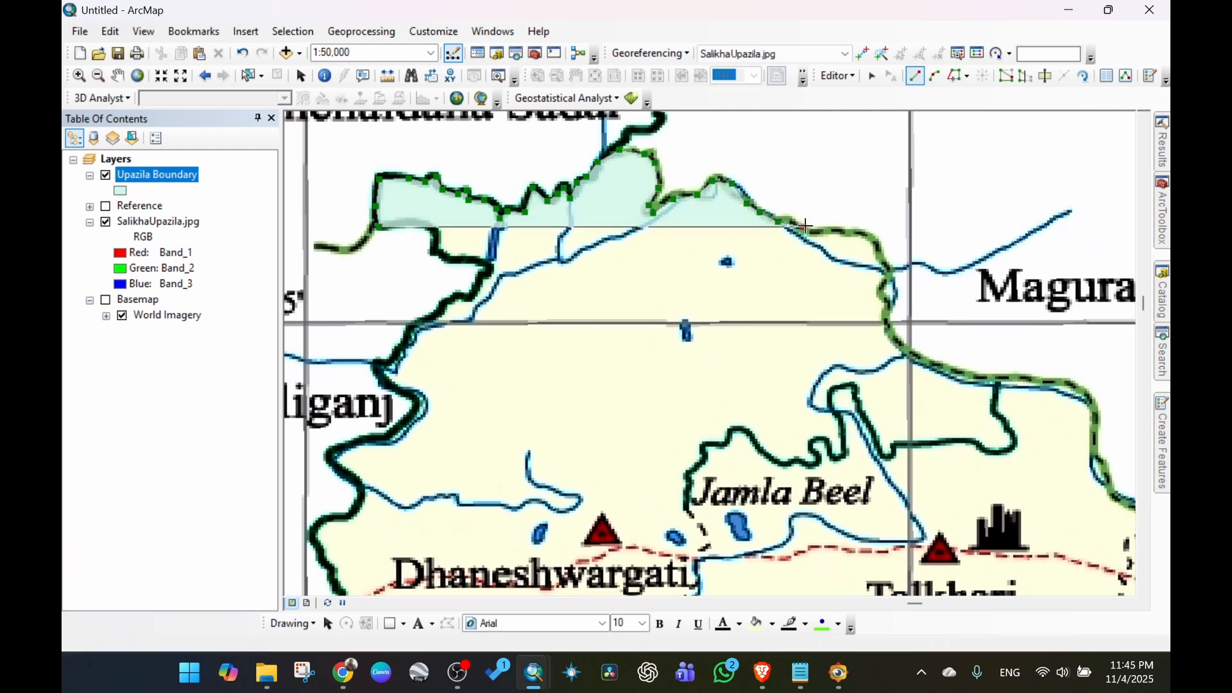
left_click(841, 232)
left_click(870, 240)
left_click(886, 256)
left_click(893, 293)
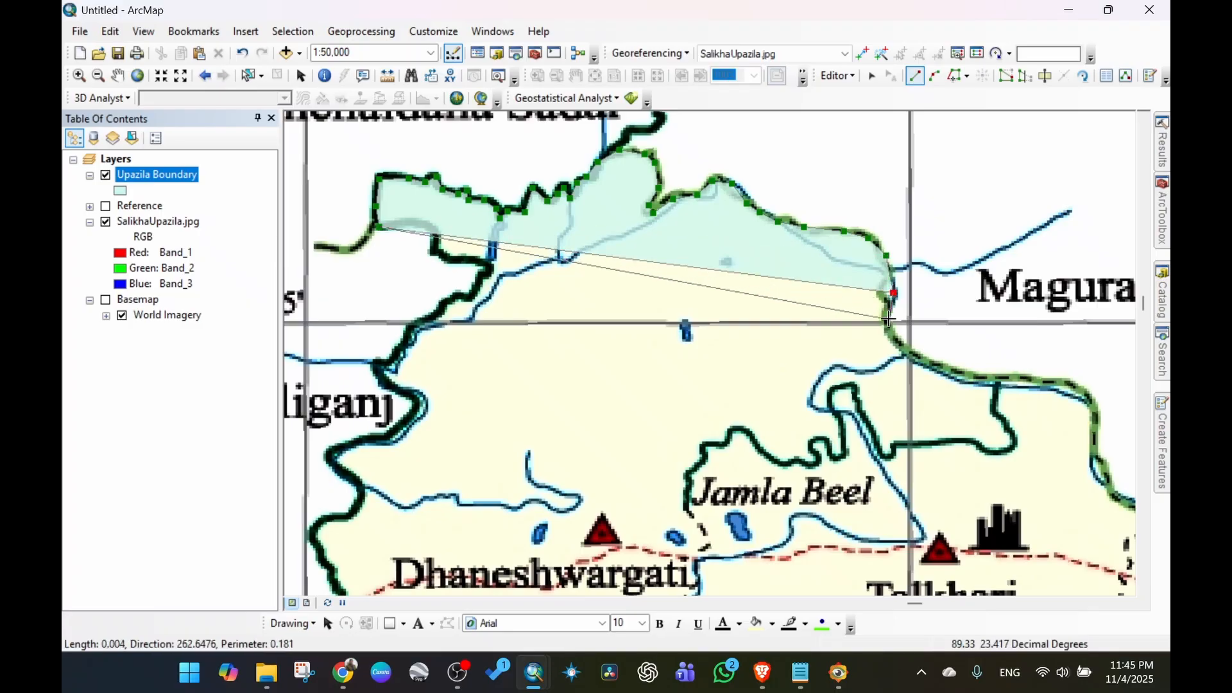
left_click(890, 319)
left_click(901, 342)
left_click(926, 360)
left_click(994, 381)
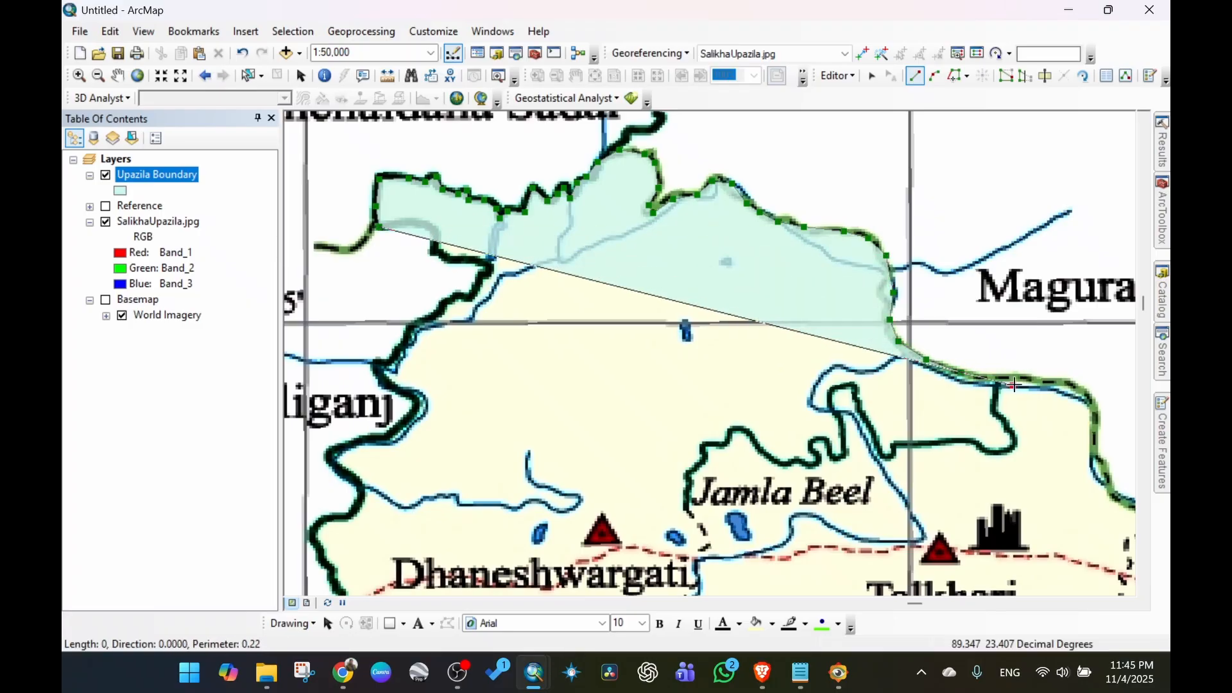
left_click(1046, 386)
left_click(1081, 397)
double_click(1089, 403)
left_click(1092, 432)
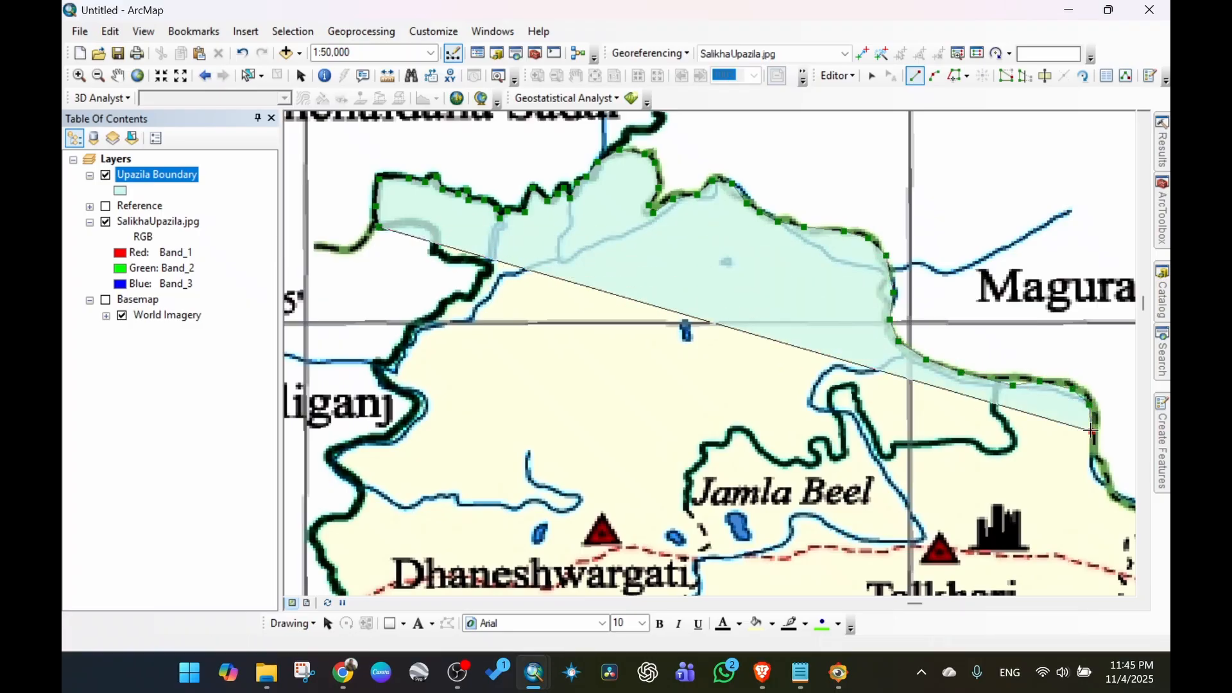
left_click(1096, 465)
left_click(1108, 478)
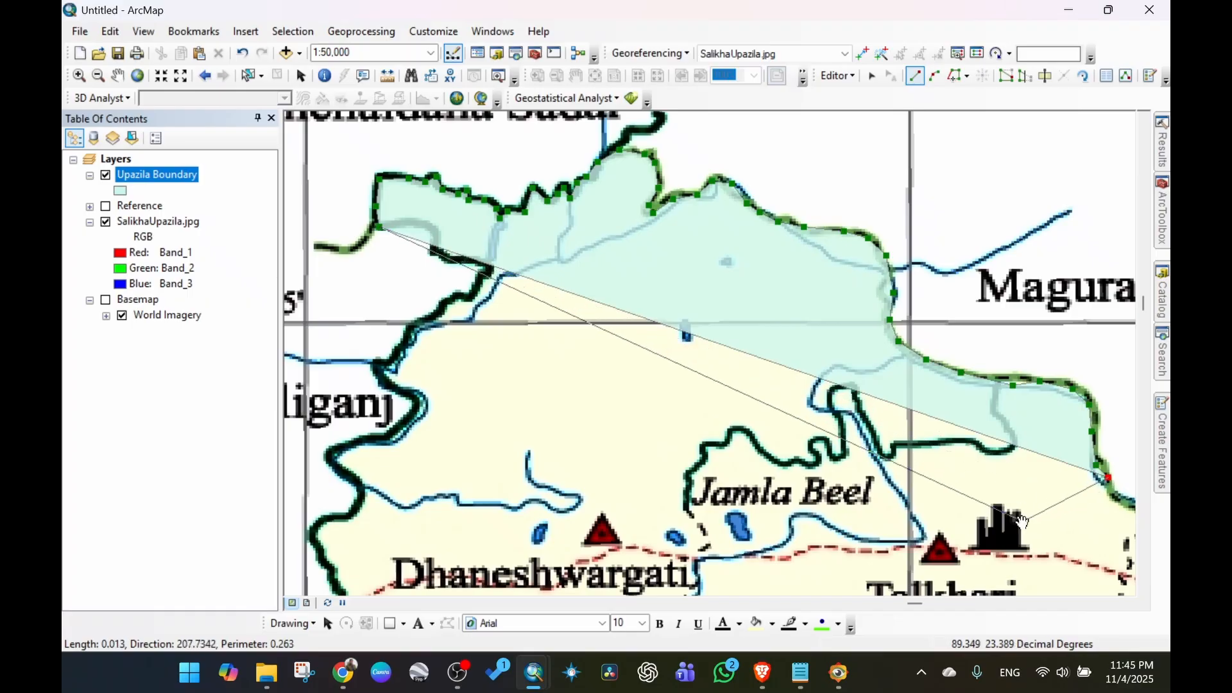
Extend the boundary polygon from northeast of Talkhari, past the red road crossing near Arpara, and along the Fatki R. border.
mouse_move(1092, 496)
left_mouse_down()
mouse_move(706, 253)
mouse_move(668, 185)
left_mouse_up()
left_click(668, 183)
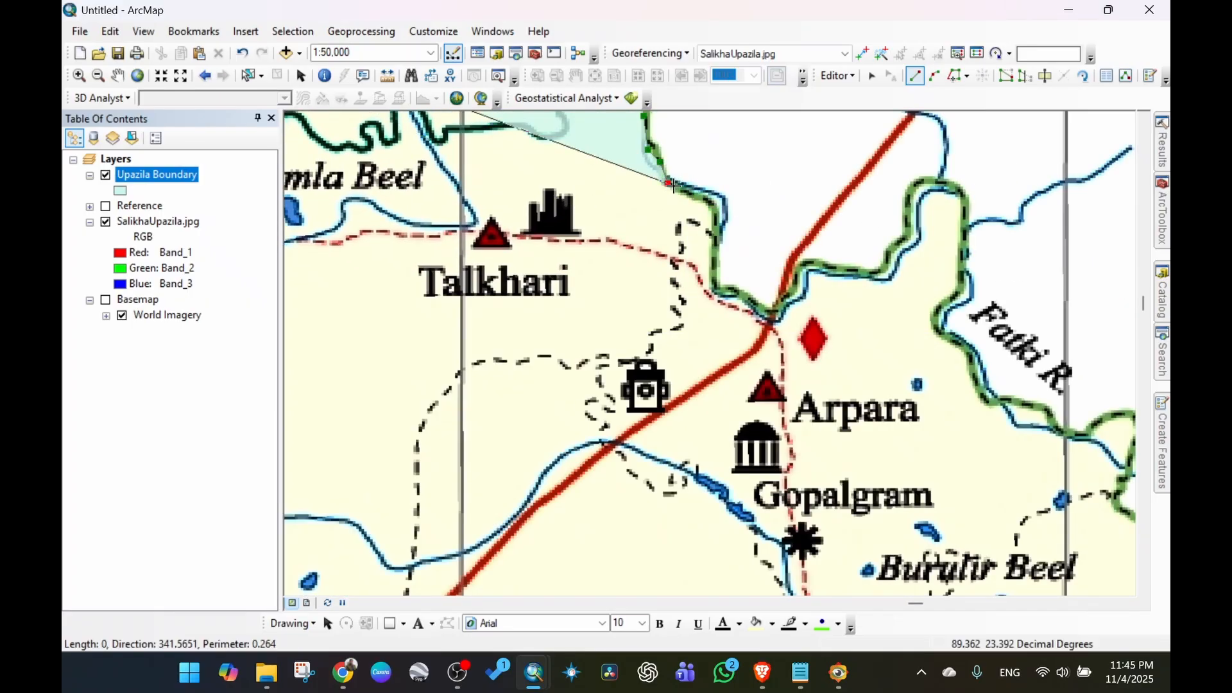
left_click(698, 195)
left_click(715, 209)
left_click(723, 253)
left_click(723, 289)
left_click(752, 300)
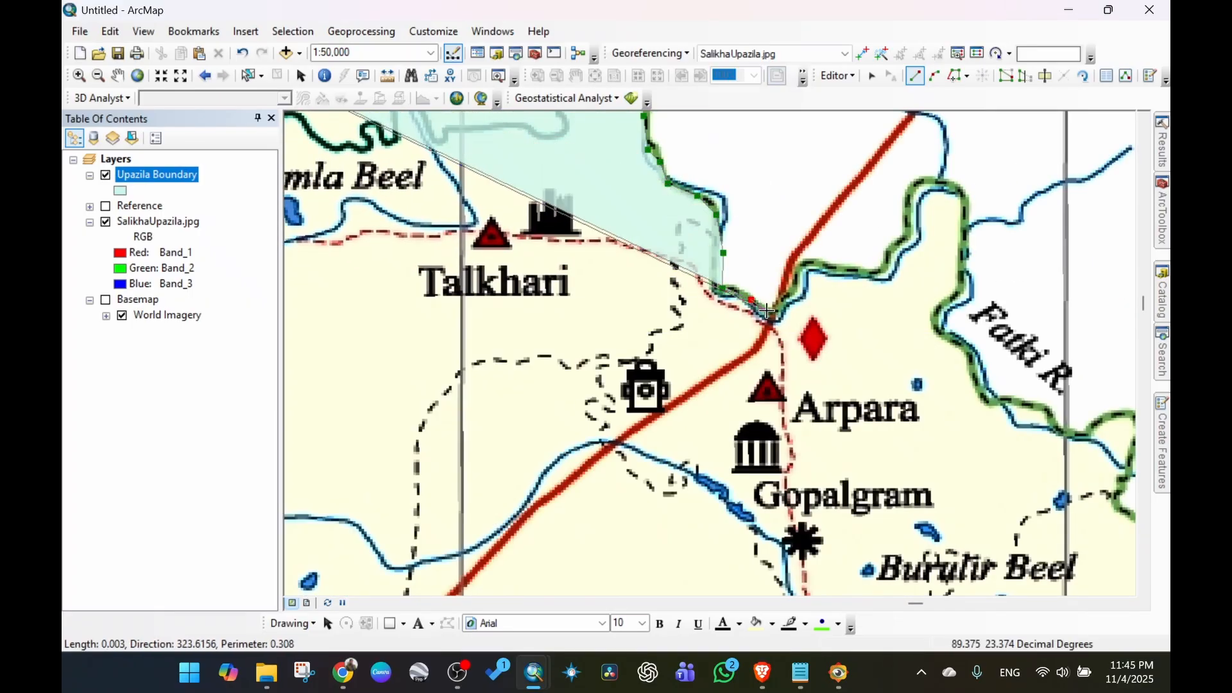
left_click(769, 314)
left_click(789, 291)
left_click(804, 269)
left_click(854, 280)
left_click(895, 264)
left_click(909, 238)
left_click(920, 197)
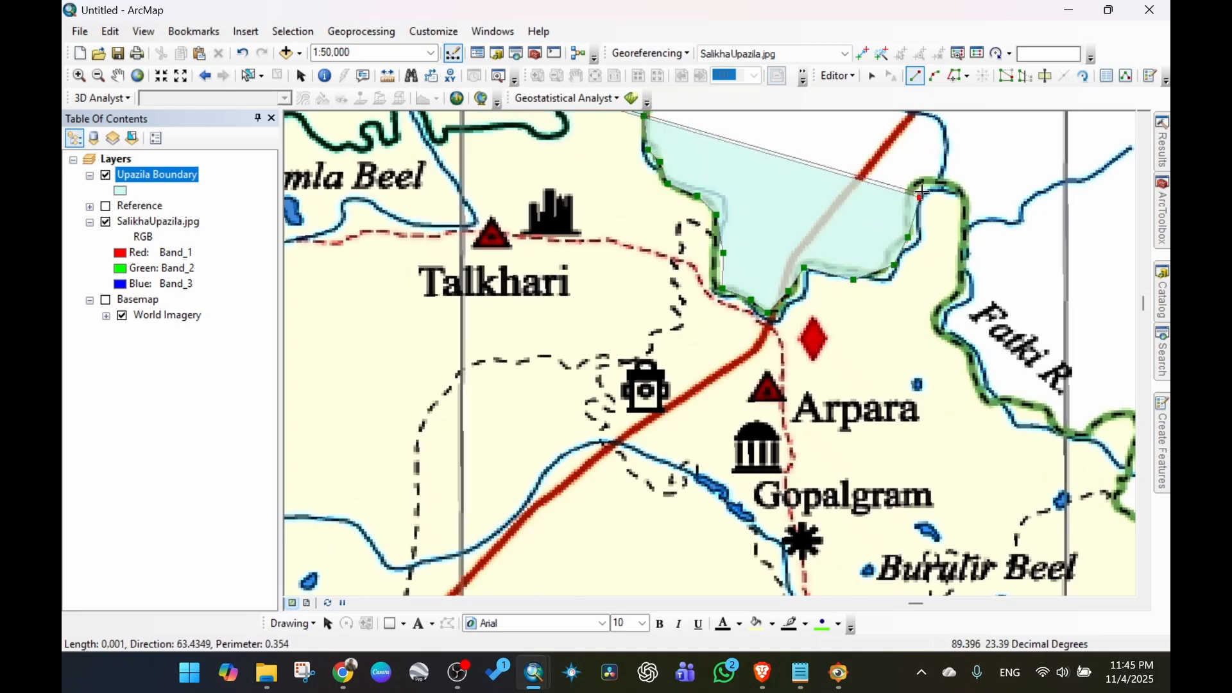
left_click(949, 182)
left_click(976, 212)
left_click(961, 265)
left_click(954, 313)
left_click(982, 376)
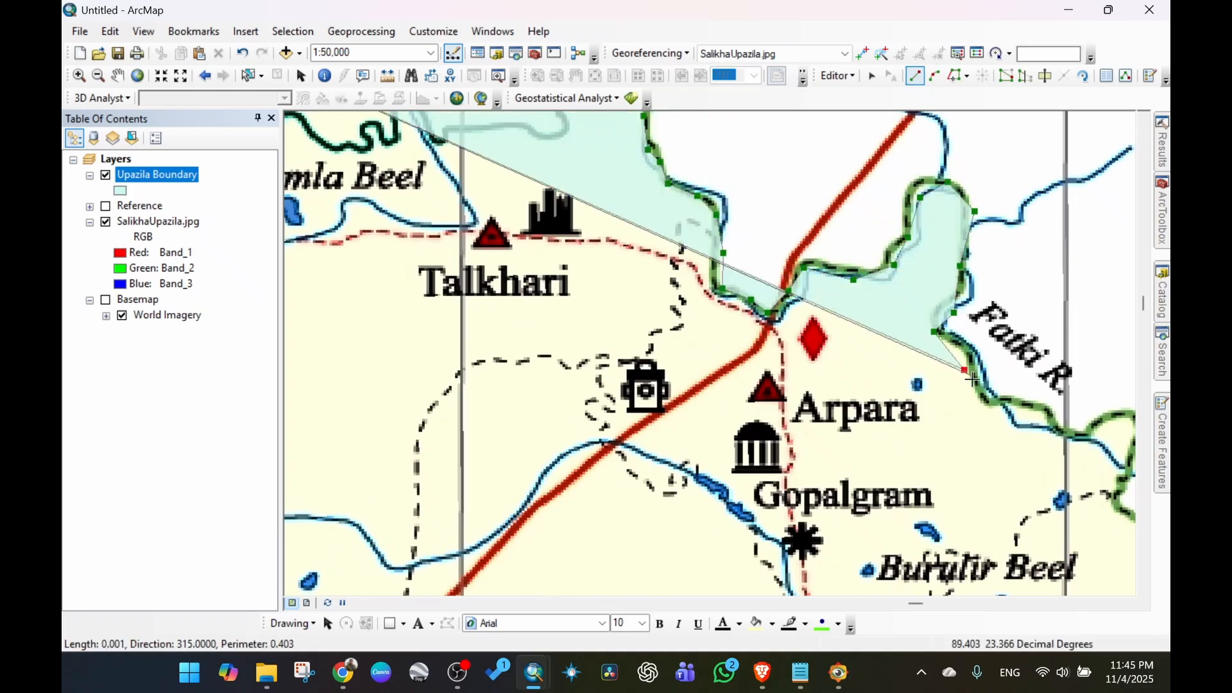
left_click(1021, 410)
left_click(1062, 424)
Continue the Upazila Boundary polygon along the Fatki R. border and around the loop northeast of Burulir Beel.
left_click_drag(1089, 422, 739, 174)
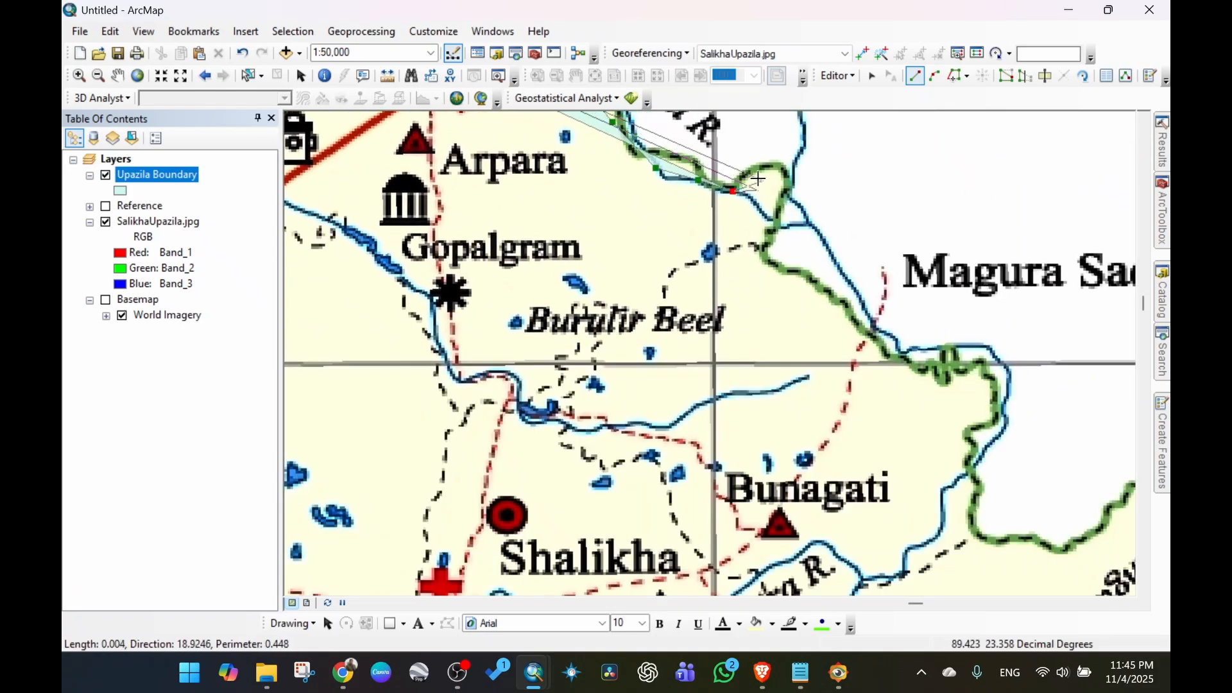
left_click(734, 190)
left_click(756, 168)
left_click(778, 168)
left_click(794, 186)
left_click(782, 229)
left_click(768, 260)
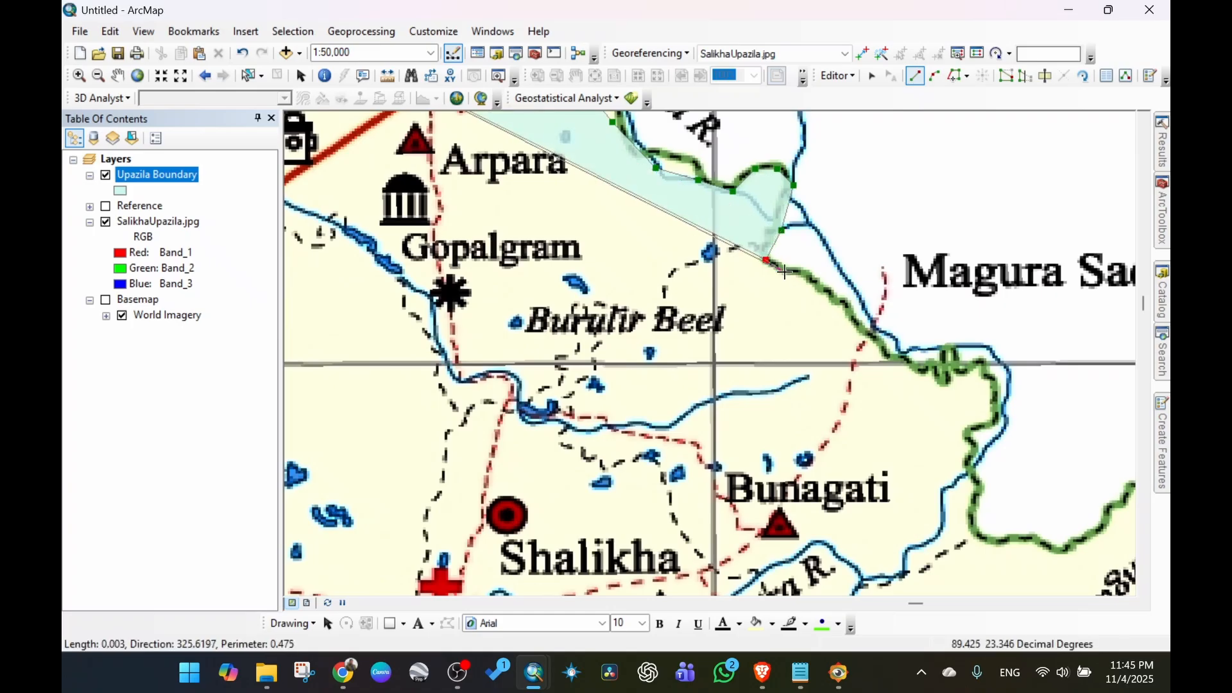
Trace the boundary southeast below the Magura Sadar label, past the red dashed road, to the bulge northeast of Bunagati.
left_click(809, 281)
left_click(843, 305)
left_click(872, 345)
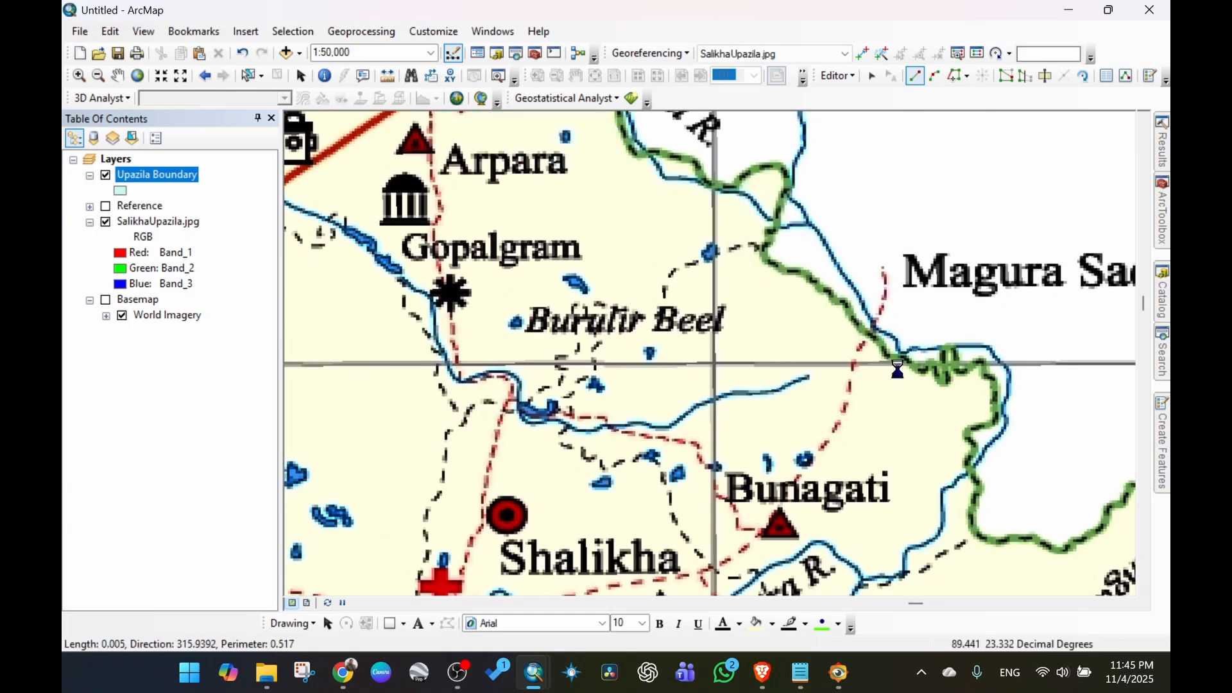
left_click(899, 371)
left_click(922, 372)
left_click(947, 380)
left_click(957, 364)
left_click(982, 367)
left_click(1001, 396)
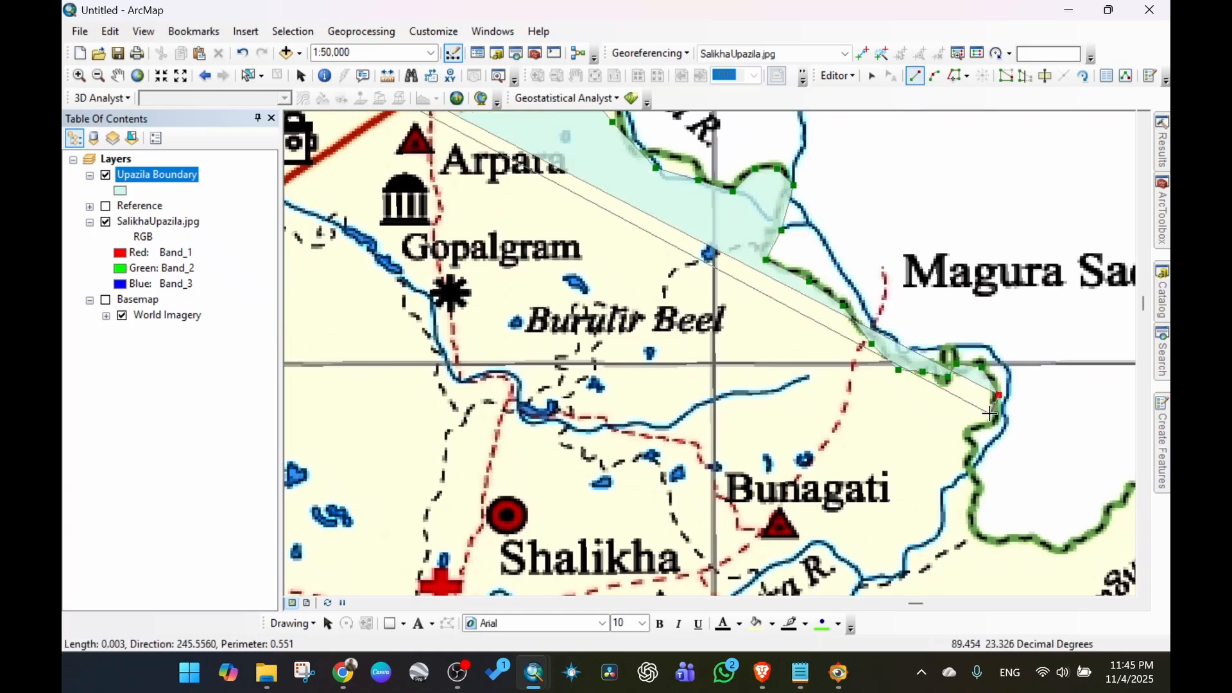
Extend the boundary polygon south along the green dashed border east of Bunagati to the low bend southeast of it.
left_click(994, 417)
left_click(968, 428)
left_click(971, 457)
left_click(976, 492)
left_click(964, 527)
left_click(1001, 554)
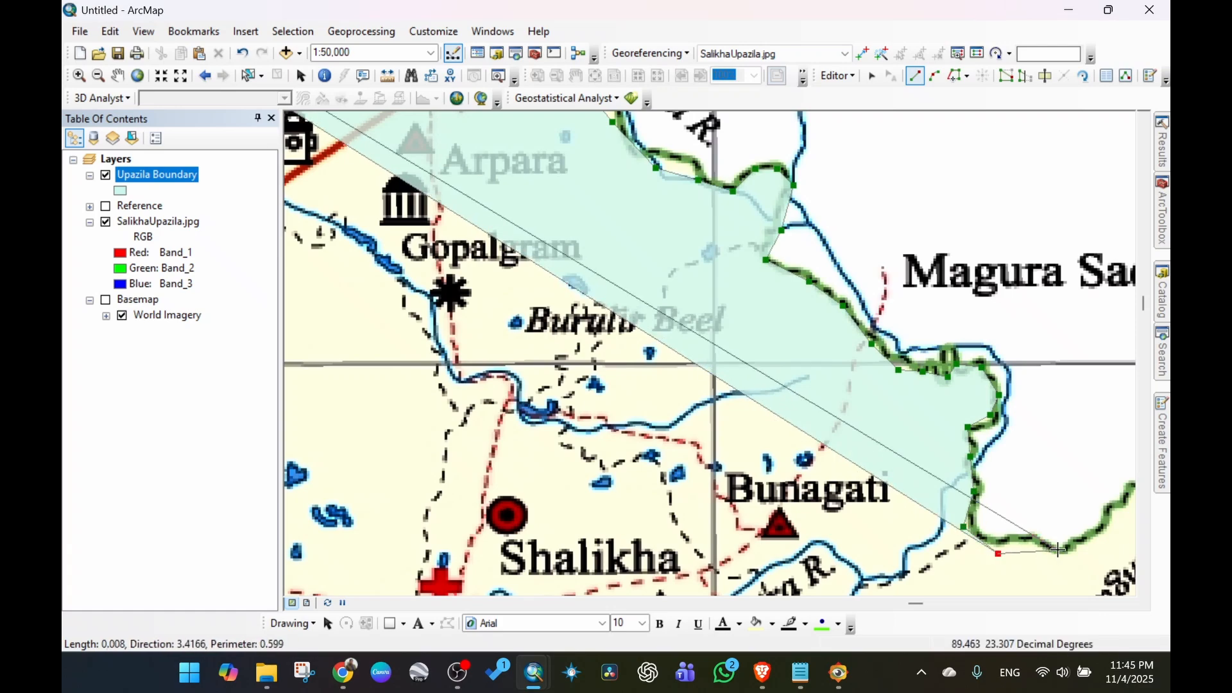
left_click(1065, 550)
Trace the green dashed border northeast above the Nabaganga R. label to the river beside Mohammadpur.
left_click_drag(1068, 544, 765, 237)
scroll(776, 237, "up", 1)
scroll(777, 237, "down", 2)
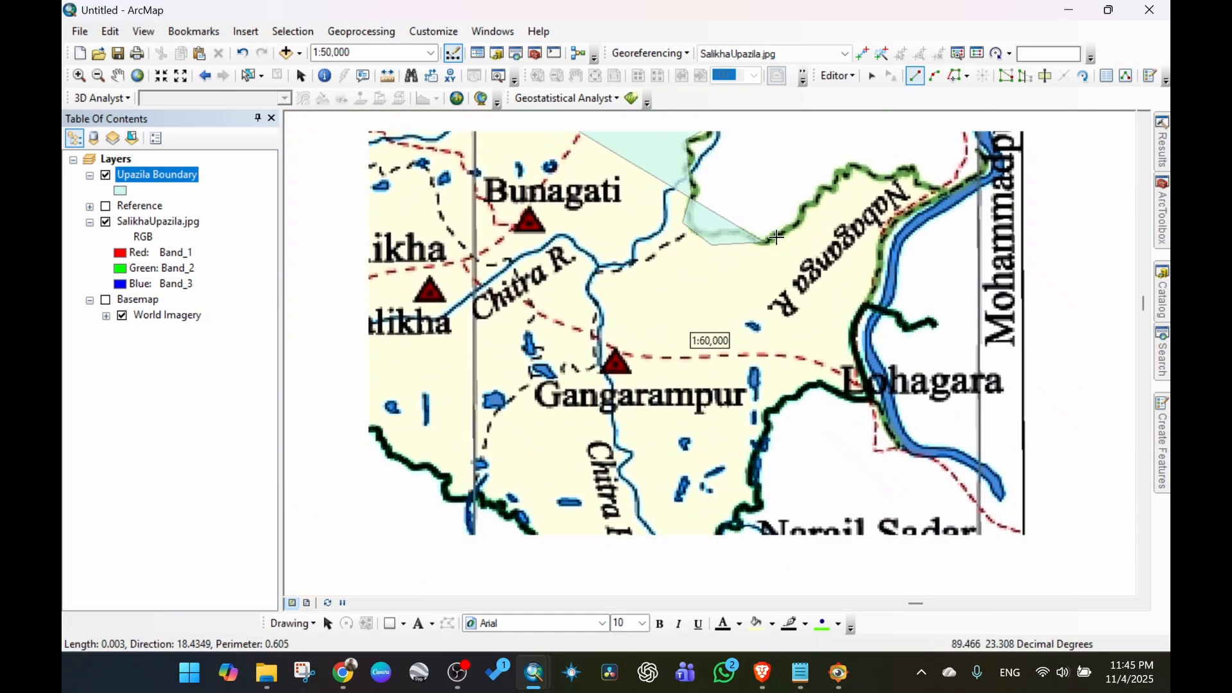
left_click(785, 230)
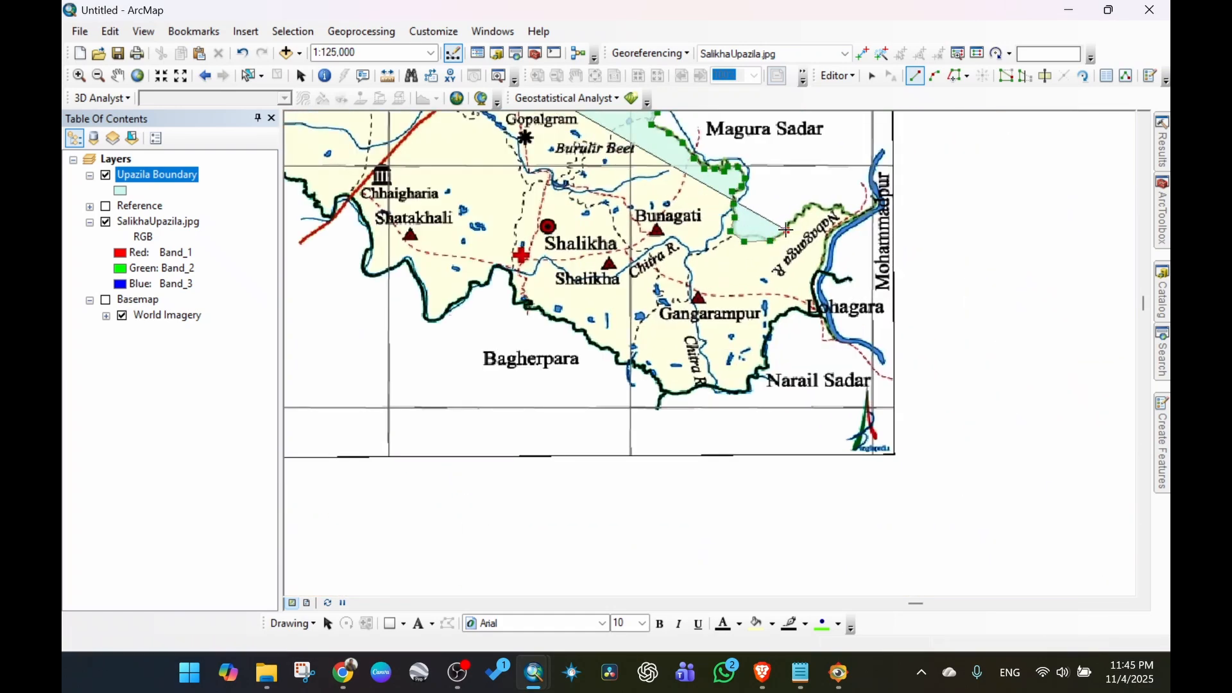
left_click(797, 220)
left_click(808, 211)
left_click(833, 208)
left_click(851, 214)
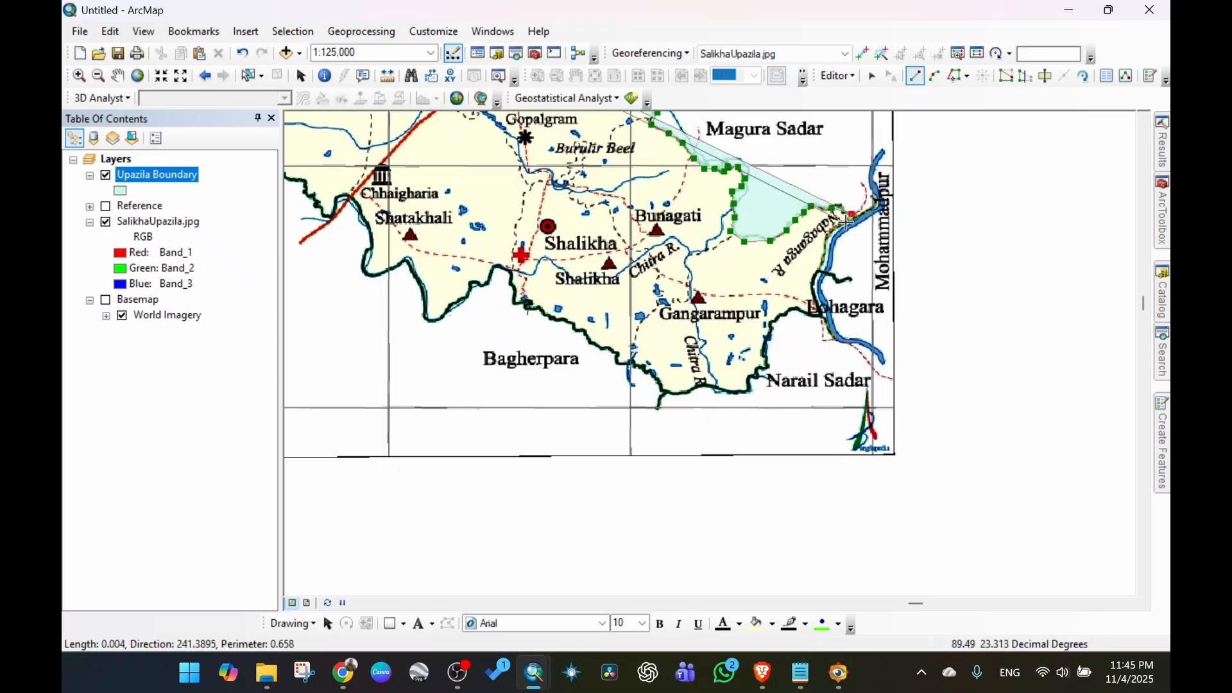
Carry the boundary polygon south along the west side of the Nabaganga R. down to Lohagara.
left_click(846, 223)
left_click(838, 237)
left_click(828, 262)
left_click(822, 283)
left_click(823, 313)
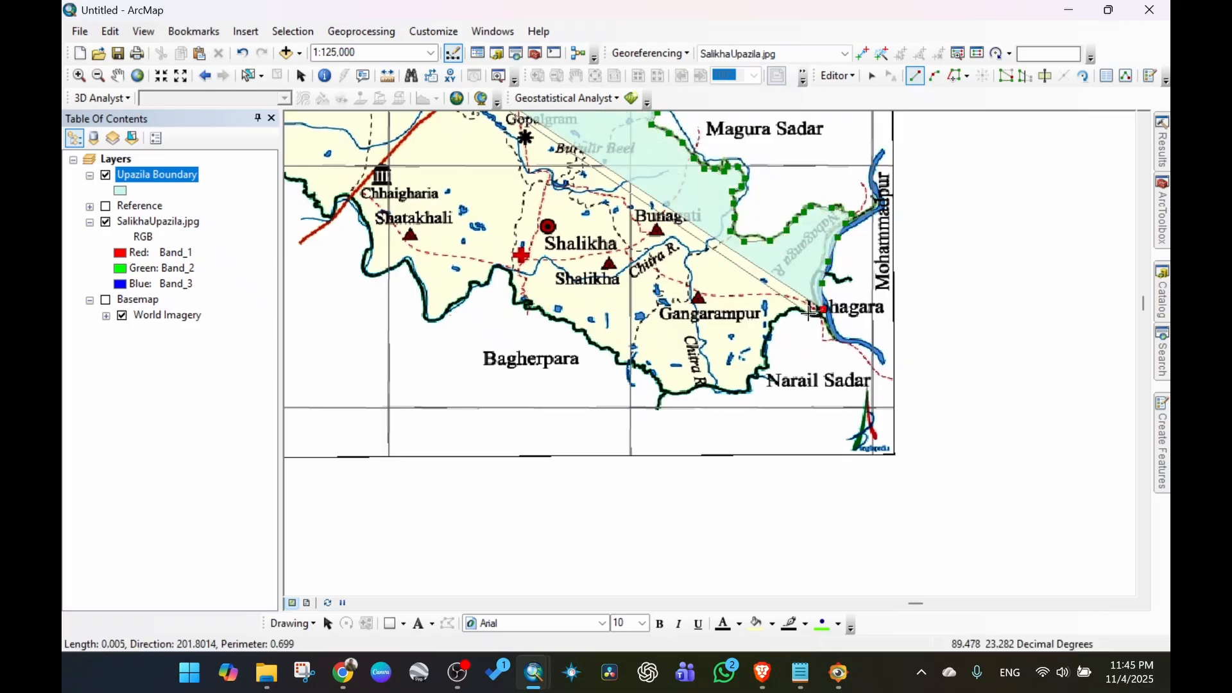
Follow the dark border west from Lohagara and south along Narail Sadar to the southeastern corner of the upazila.
left_click(810, 314)
left_click(788, 314)
left_click(770, 327)
left_click(768, 341)
left_click(764, 372)
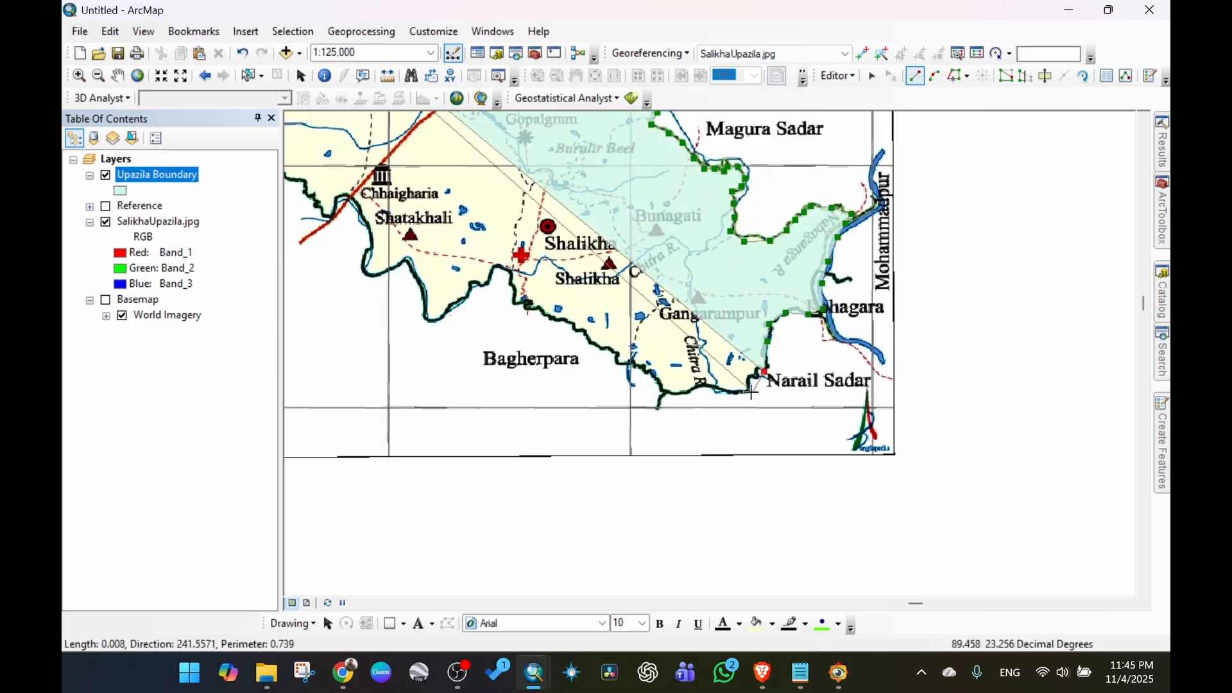
left_click(752, 392)
Trace the southern edge west past the Chitra R. and northwest along the Bagherpara border to the peak below the red cross.
left_click(718, 396)
left_click(676, 391)
left_click(601, 344)
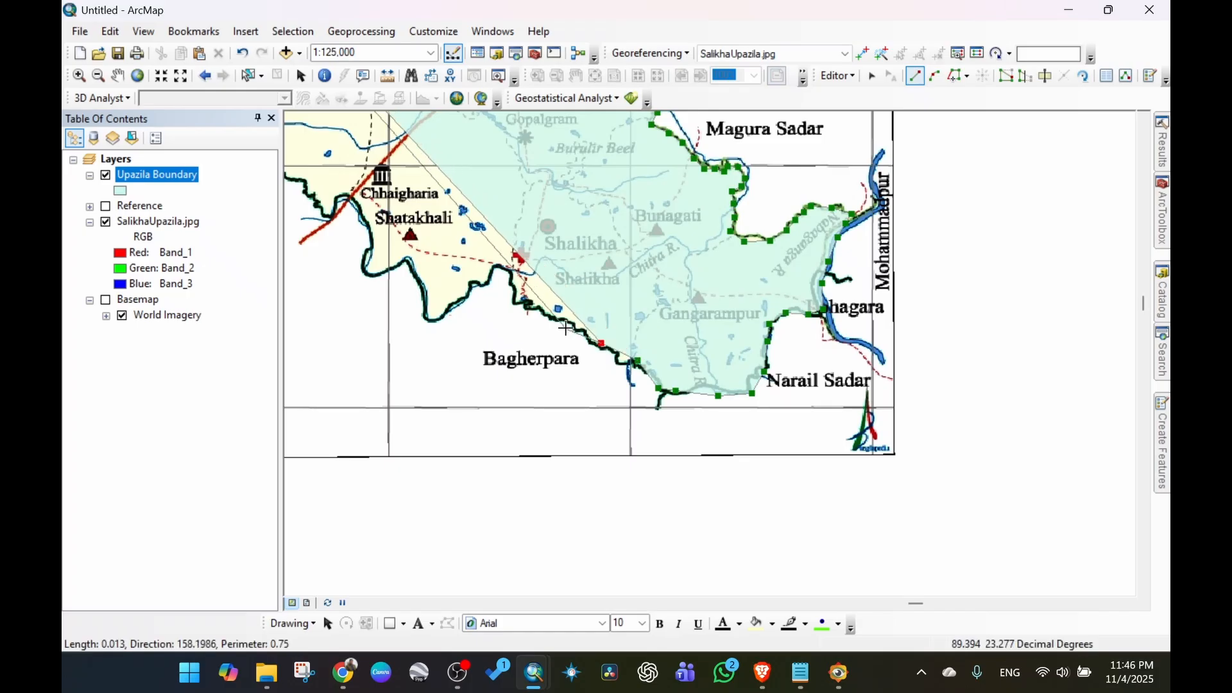
left_click(560, 316)
left_click(520, 298)
left_click(515, 275)
left_click(499, 265)
Continue the boundary polygon around the southward protrusion southeast of Shatakhali, west to the vertical grid line.
left_click(485, 289)
left_click(467, 297)
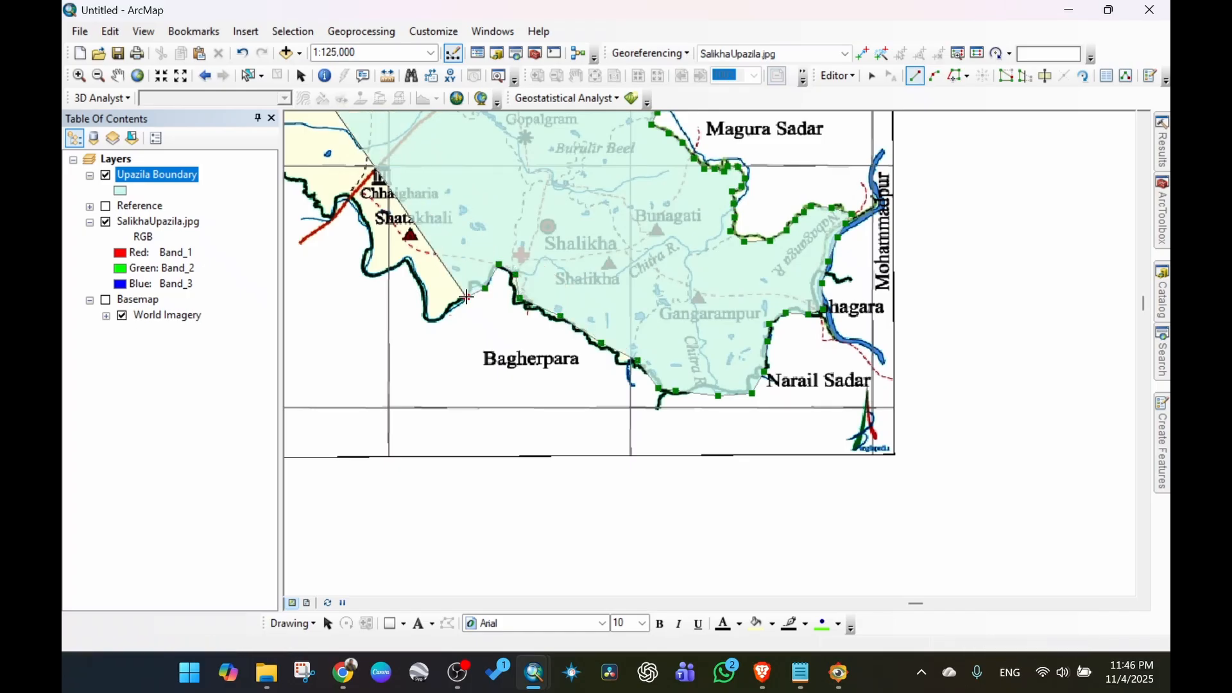
left_click(437, 315)
left_click(418, 316)
left_click(423, 274)
left_click(414, 264)
left_click(387, 274)
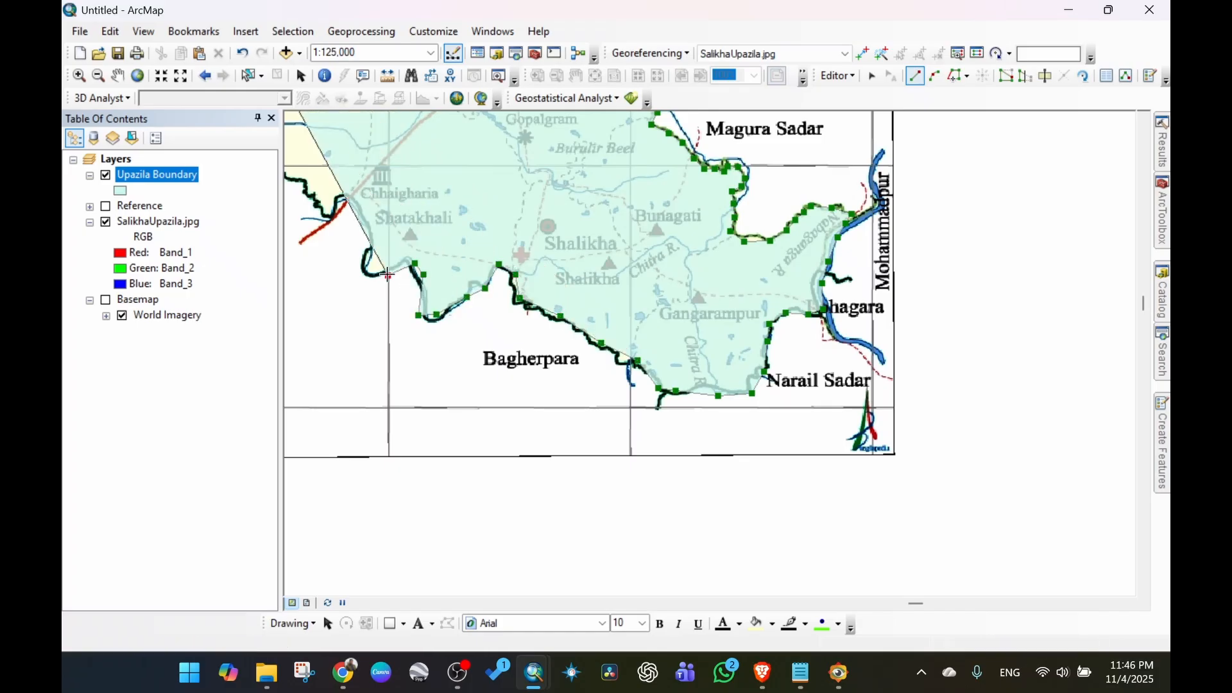
Extend the boundary polygon around the bend southwest of Shatakhali and north to the red road crossing near Chhaigharia.
left_click(367, 272)
left_click(366, 251)
left_click(372, 222)
left_click(358, 203)
left_click(346, 194)
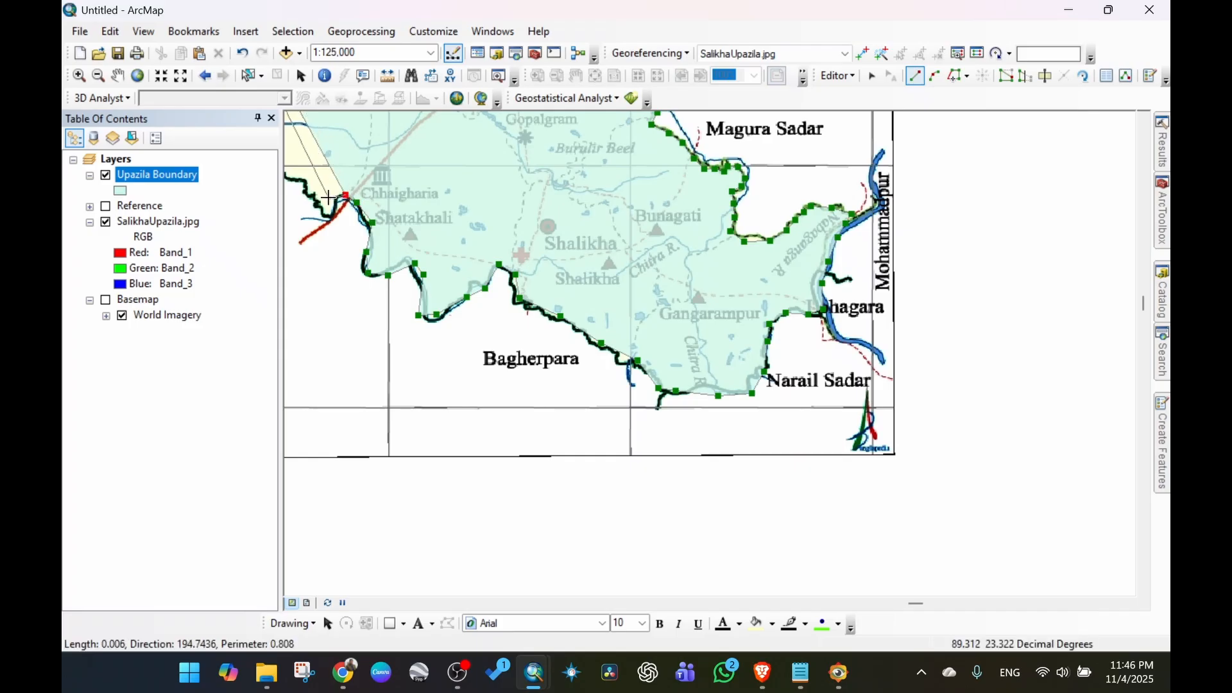
Trace the Upazila Boundary polygon along the southwestern border beside Bagherpara, from near Chhaigharia to the western tip past Nangra Beel.
left_click(331, 200)
left_click_drag(356, 164, 851, 417)
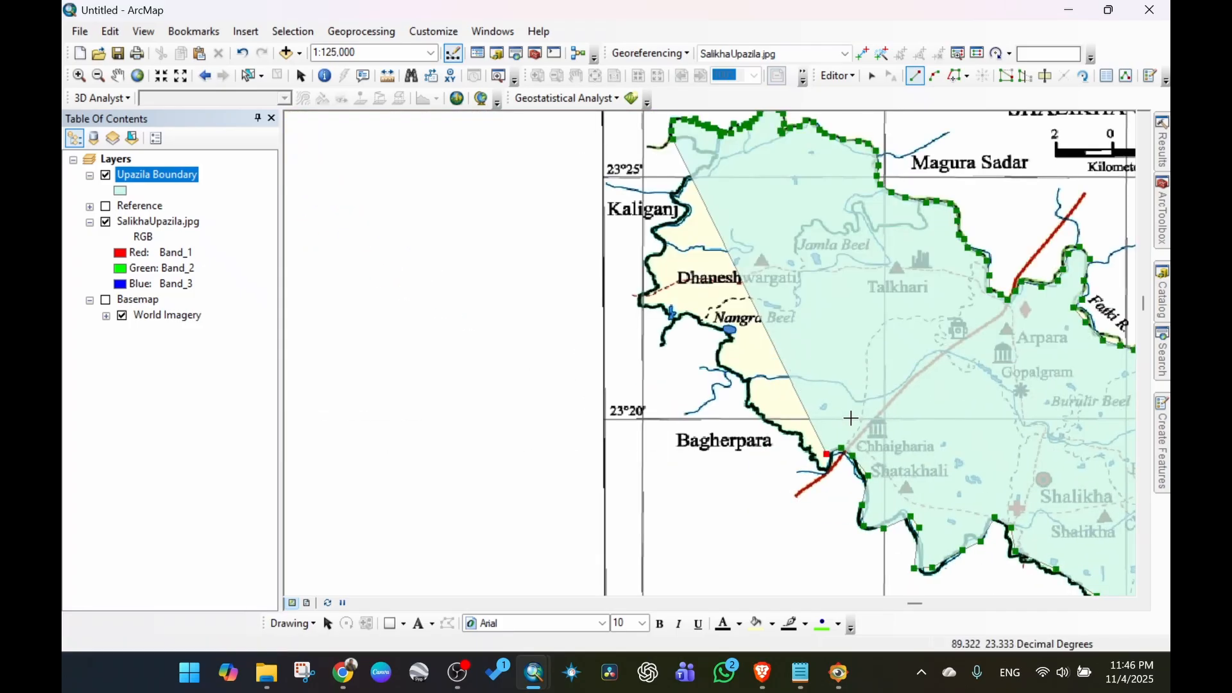
left_click(805, 445)
left_click(790, 430)
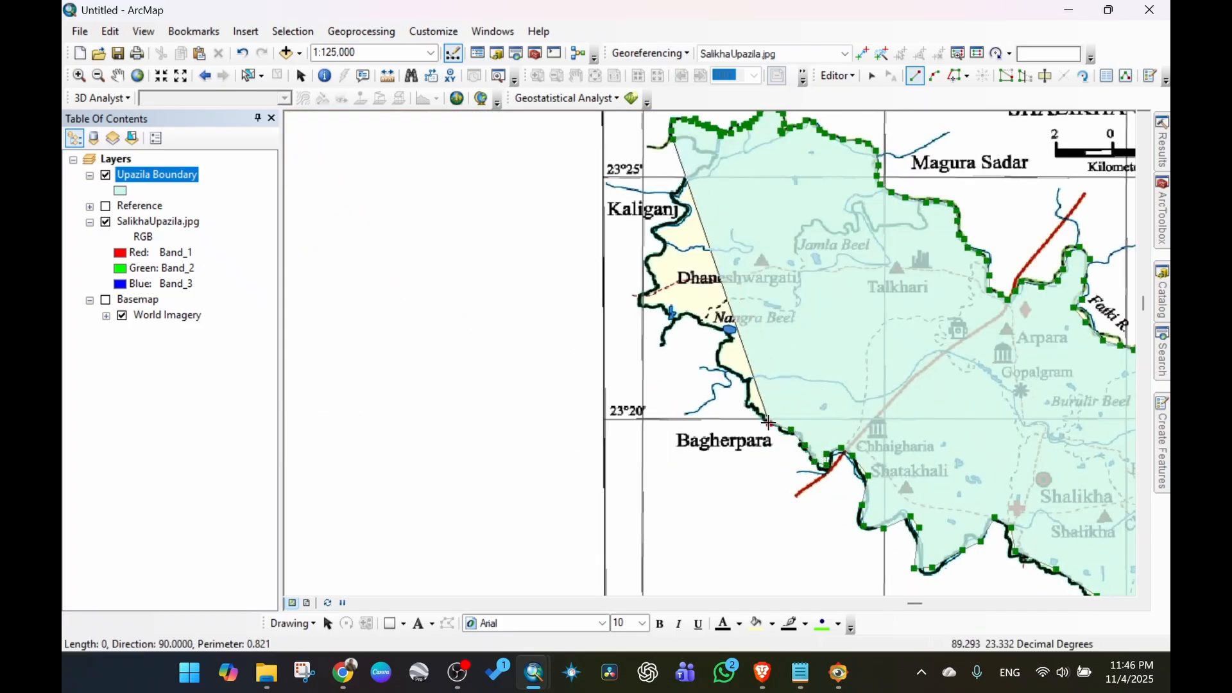
left_click(762, 412)
left_click(748, 383)
left_click(730, 370)
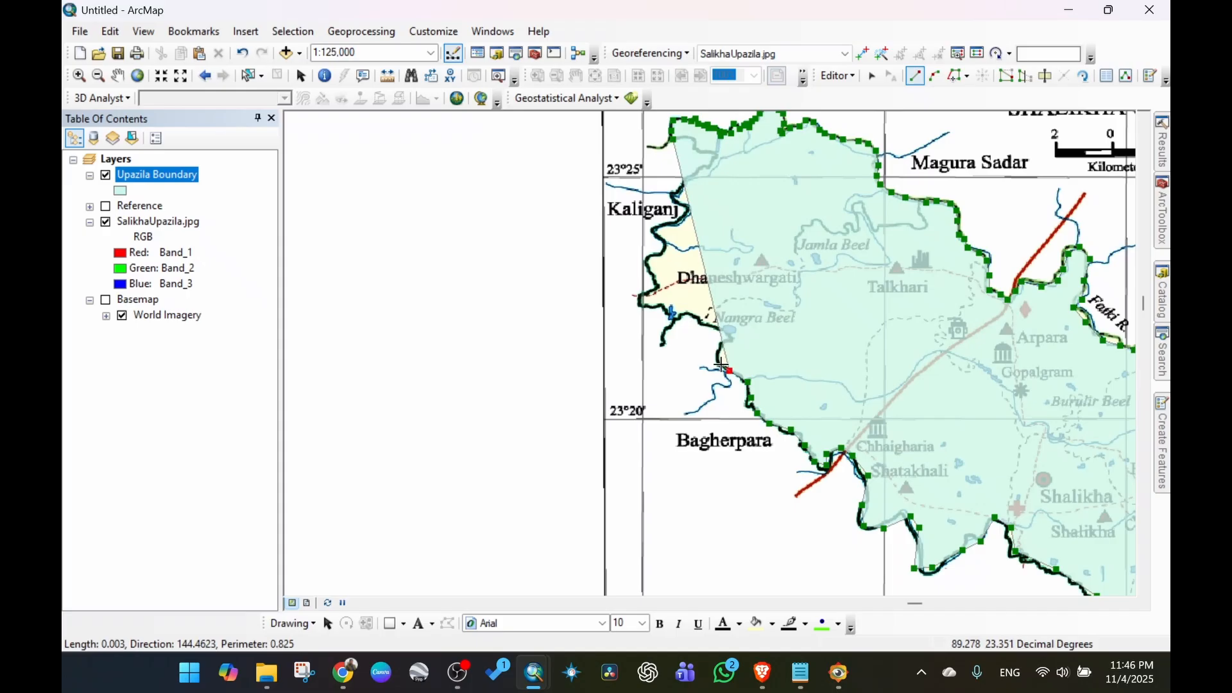
left_click(731, 330)
left_click(692, 317)
left_click(674, 313)
left_click(643, 301)
Trace the remaining western border past Kaliganj up to the polygon's northwestern start point and finish the Upazila Boundary sketch.
left_click(645, 290)
left_click(654, 282)
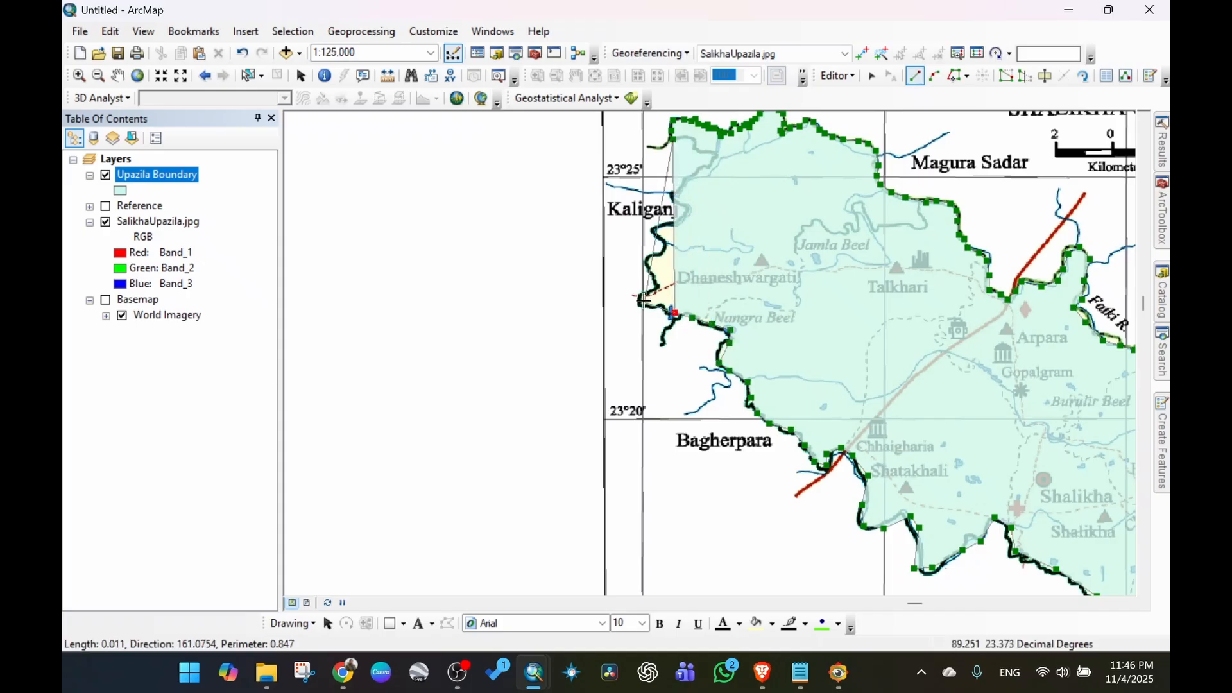
left_click(648, 265)
left_click(647, 248)
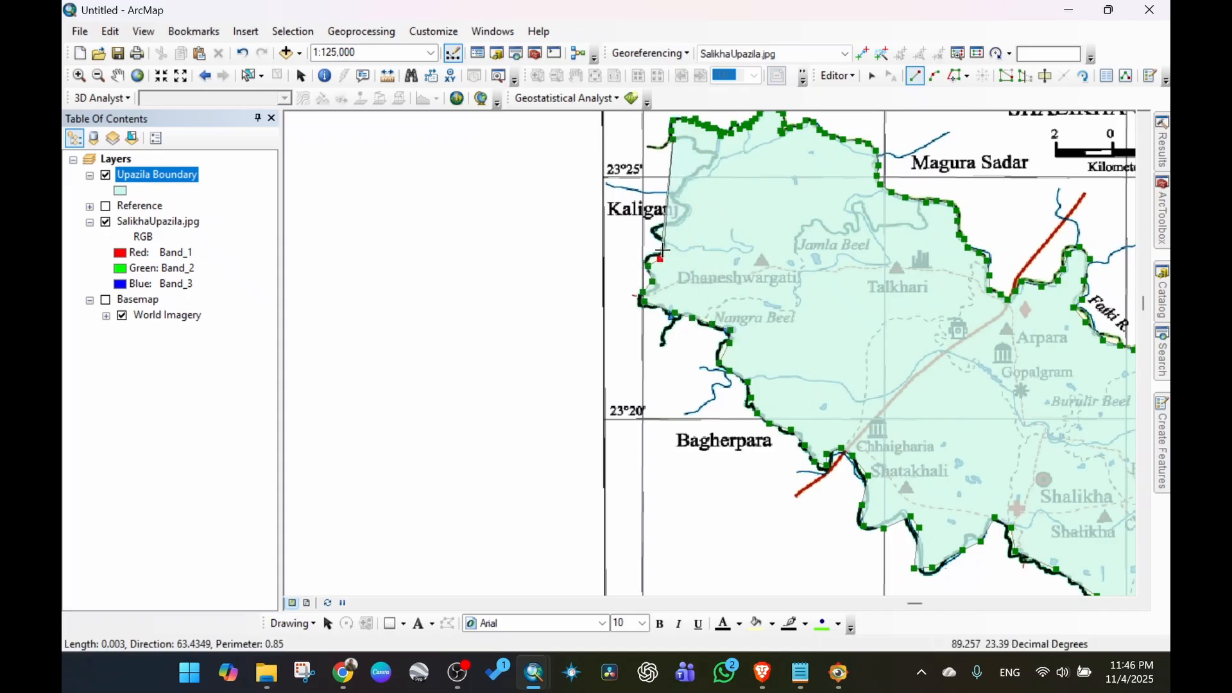
left_click(652, 233)
left_click(666, 226)
left_click(679, 204)
left_click(685, 212)
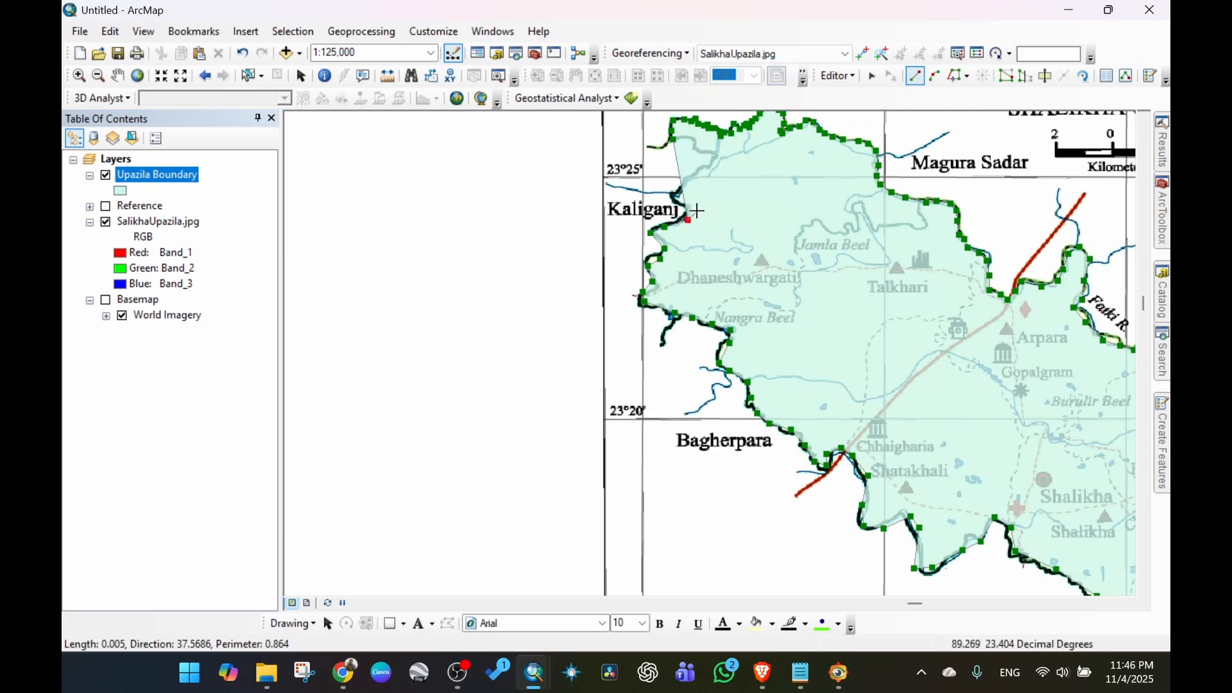
left_click(678, 197)
left_click(686, 181)
left_click(701, 172)
left_click(715, 166)
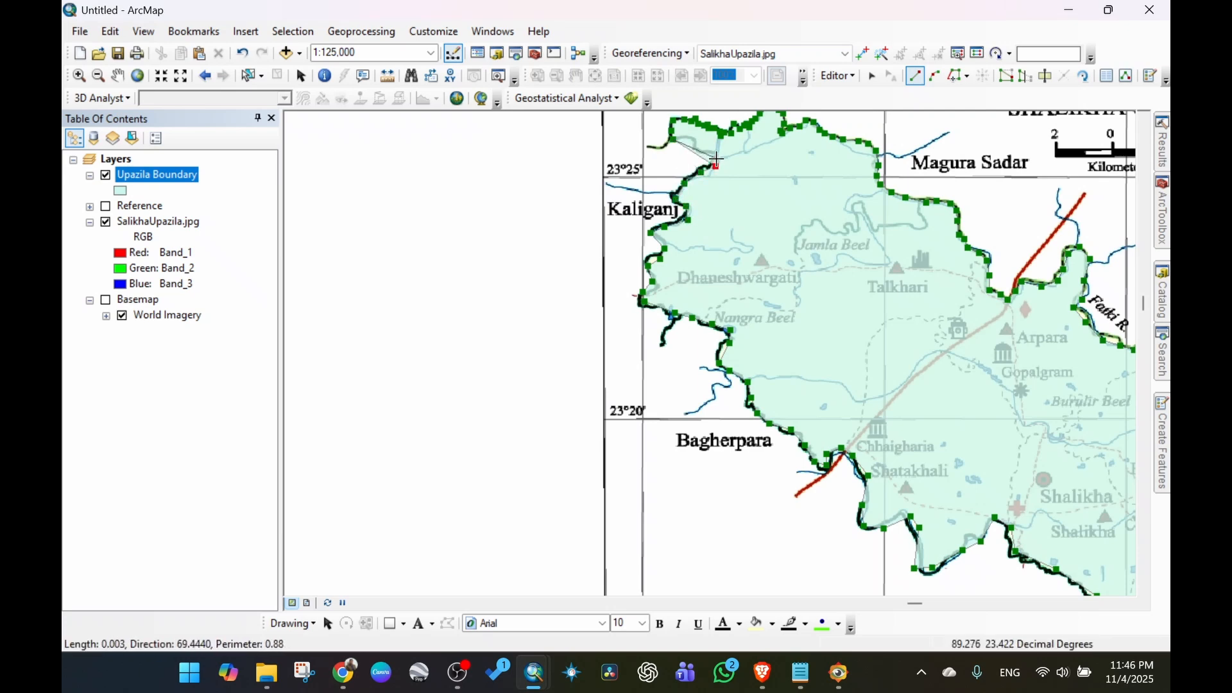
left_click(717, 160)
left_click(706, 154)
left_click(696, 152)
left_click(695, 144)
left_click(688, 138)
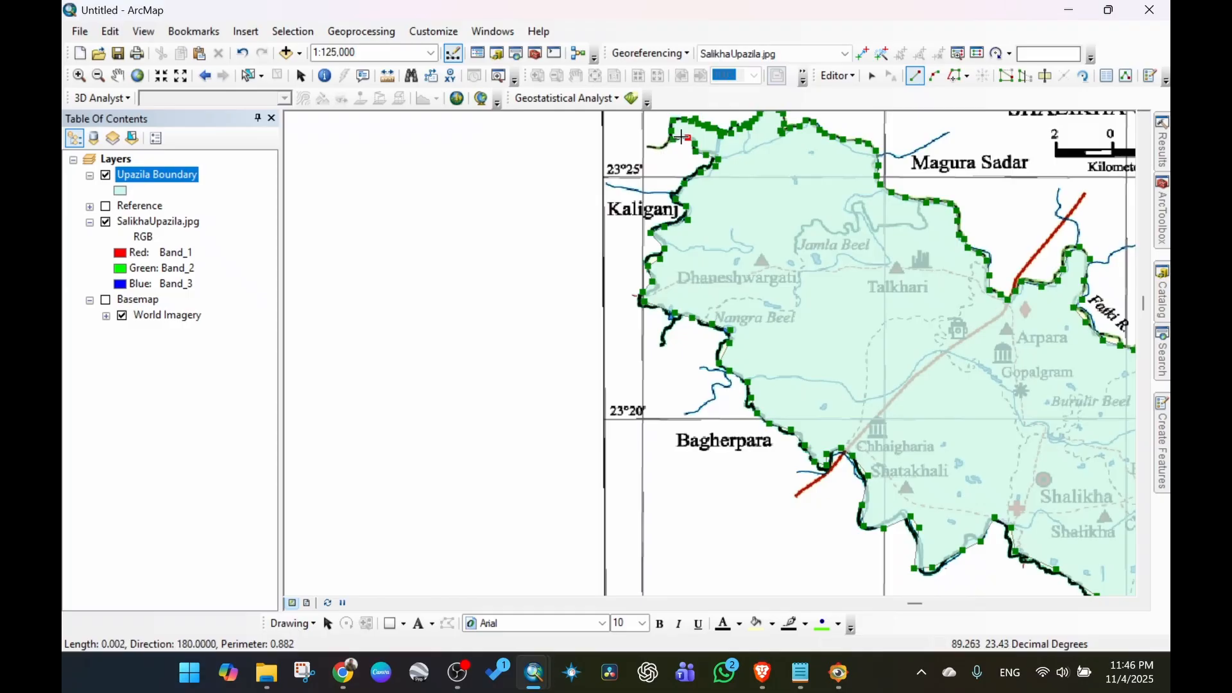
key("F2")
Save the edits to the Upazila Boundary layer and stop the editing session.
scroll(837, 283, "up", 2)
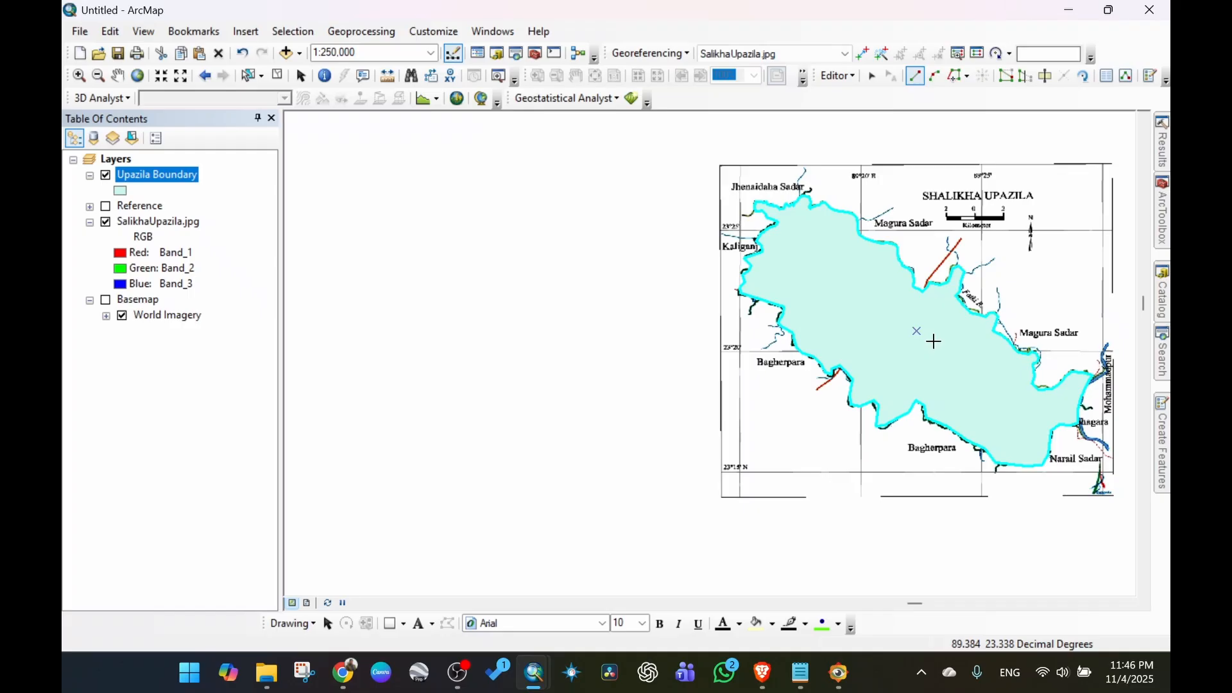
left_click(839, 77)
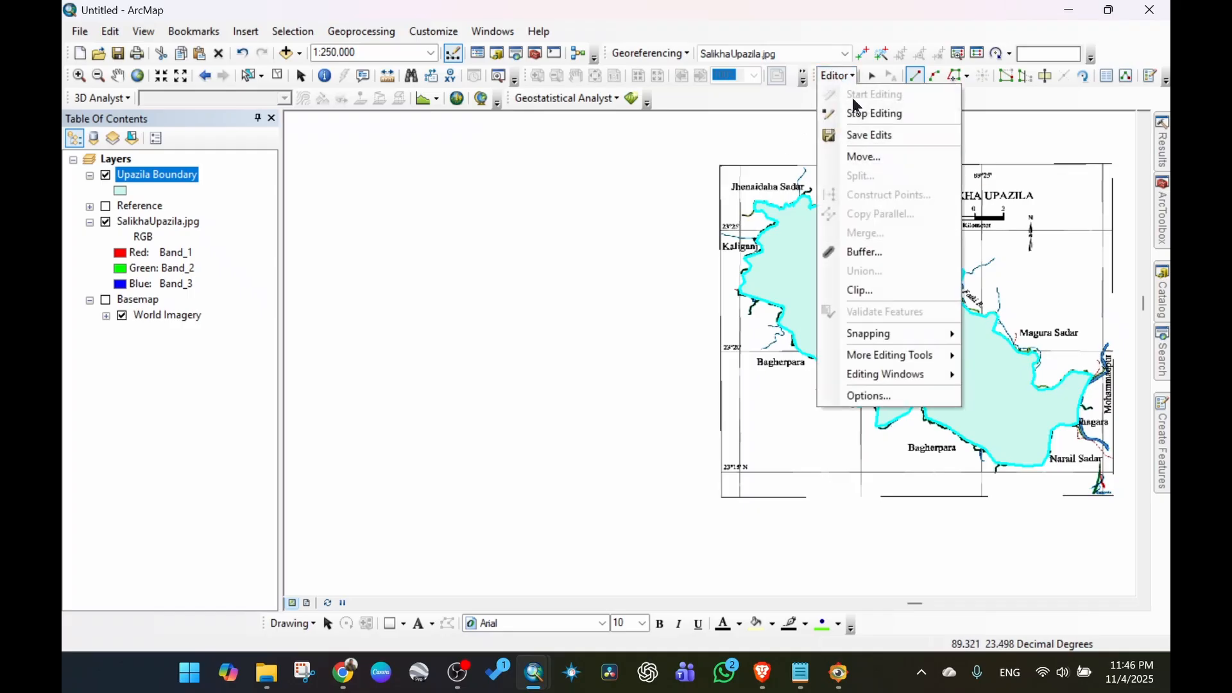
left_click(845, 132)
left_click(836, 77)
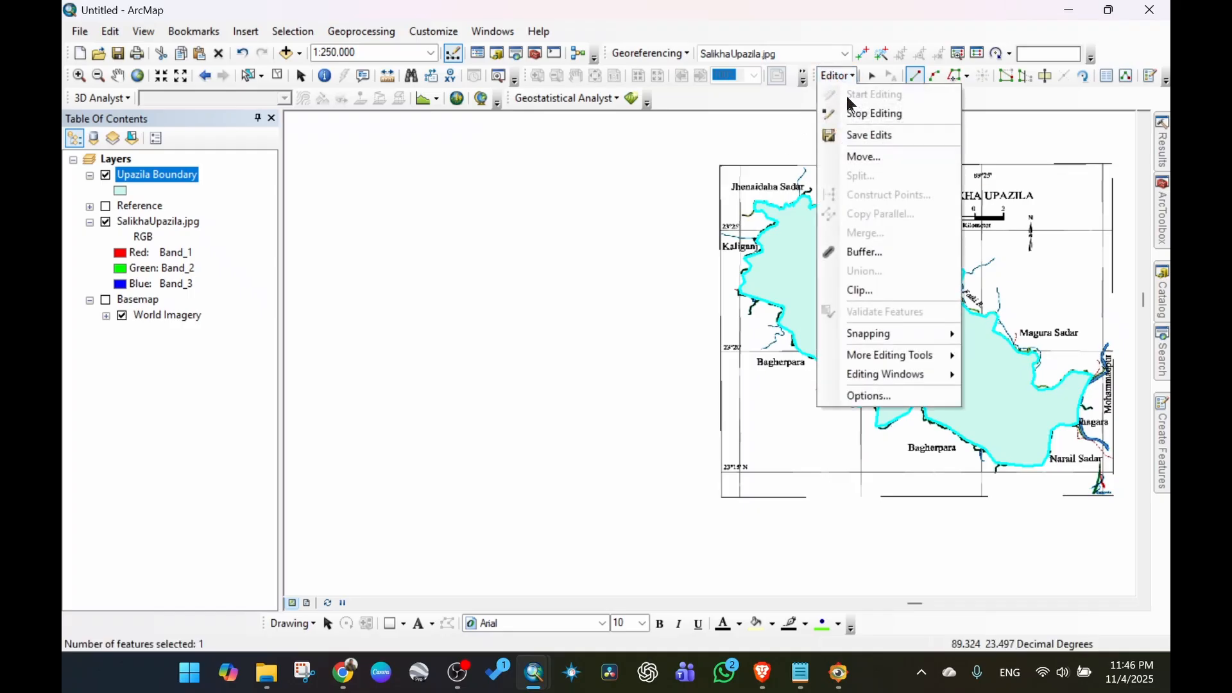
left_click(852, 102)
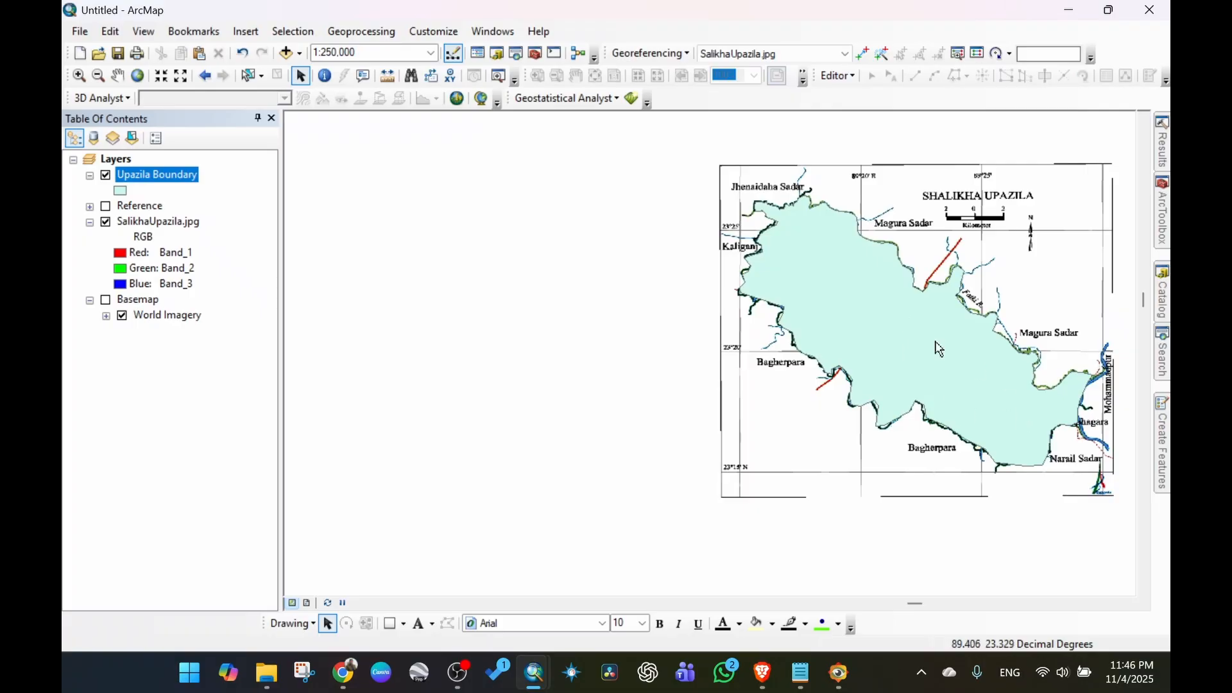
Hide the Upazila Boundary layer so the scanned map's interior features can be seen.
scroll(963, 339, "up", 1)
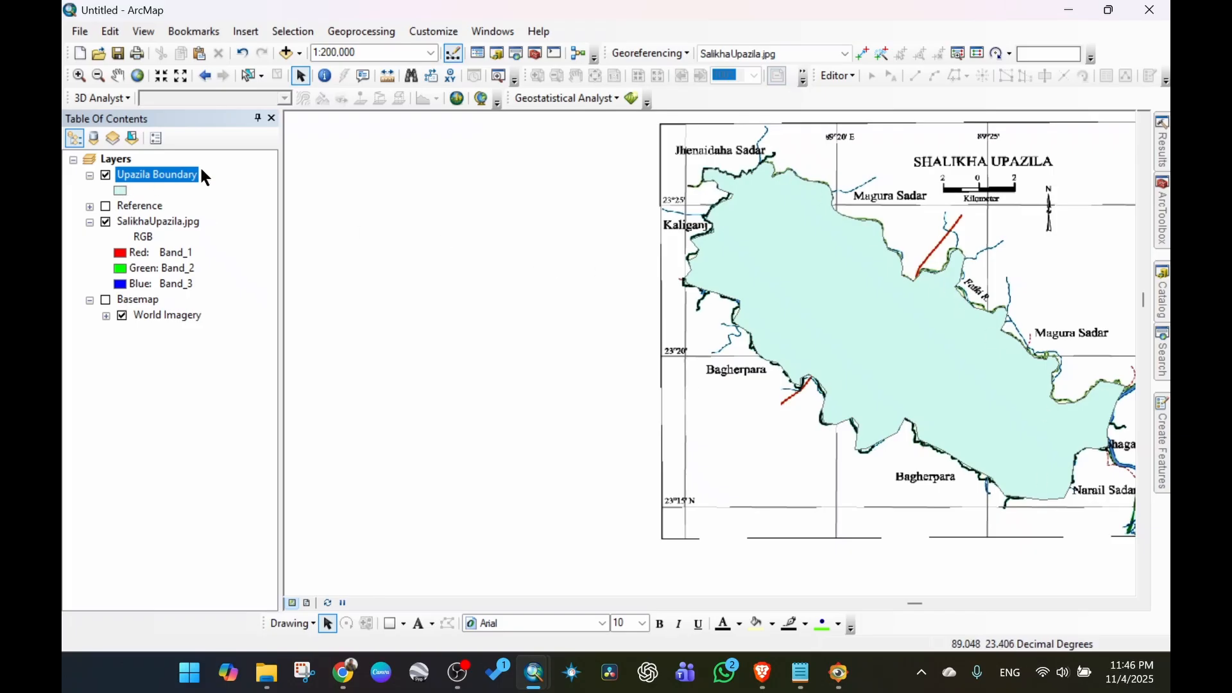
left_click(107, 178)
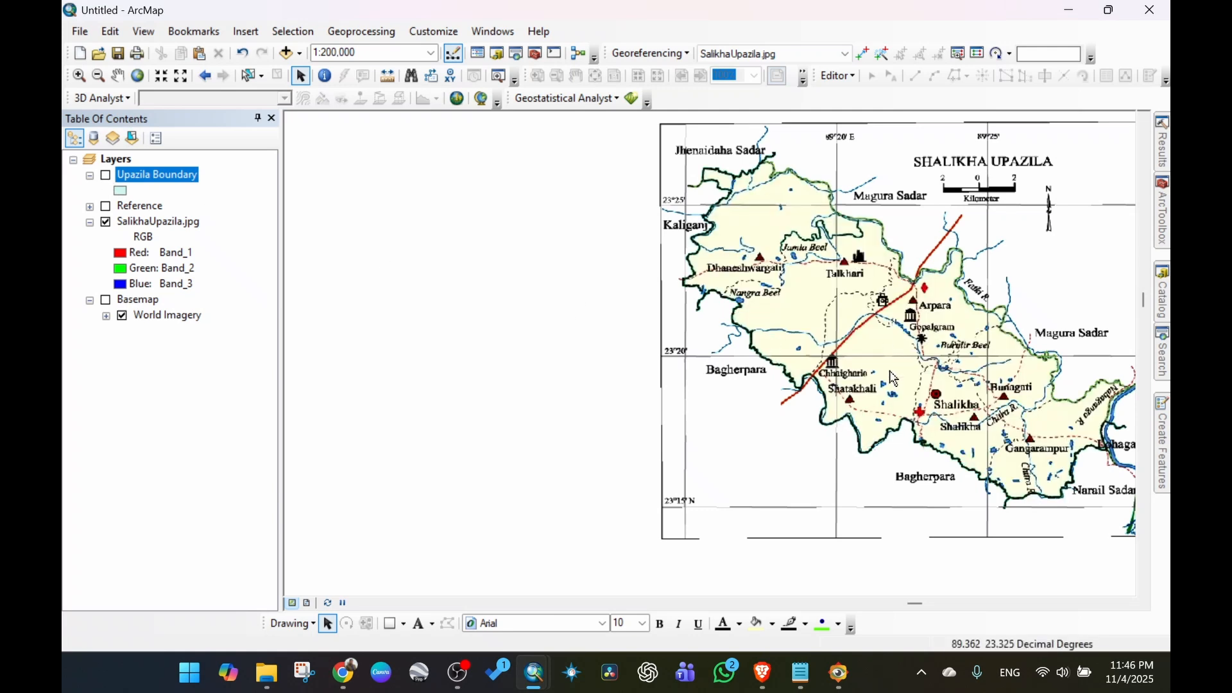
key("Right")
key("Right")
key("Right")
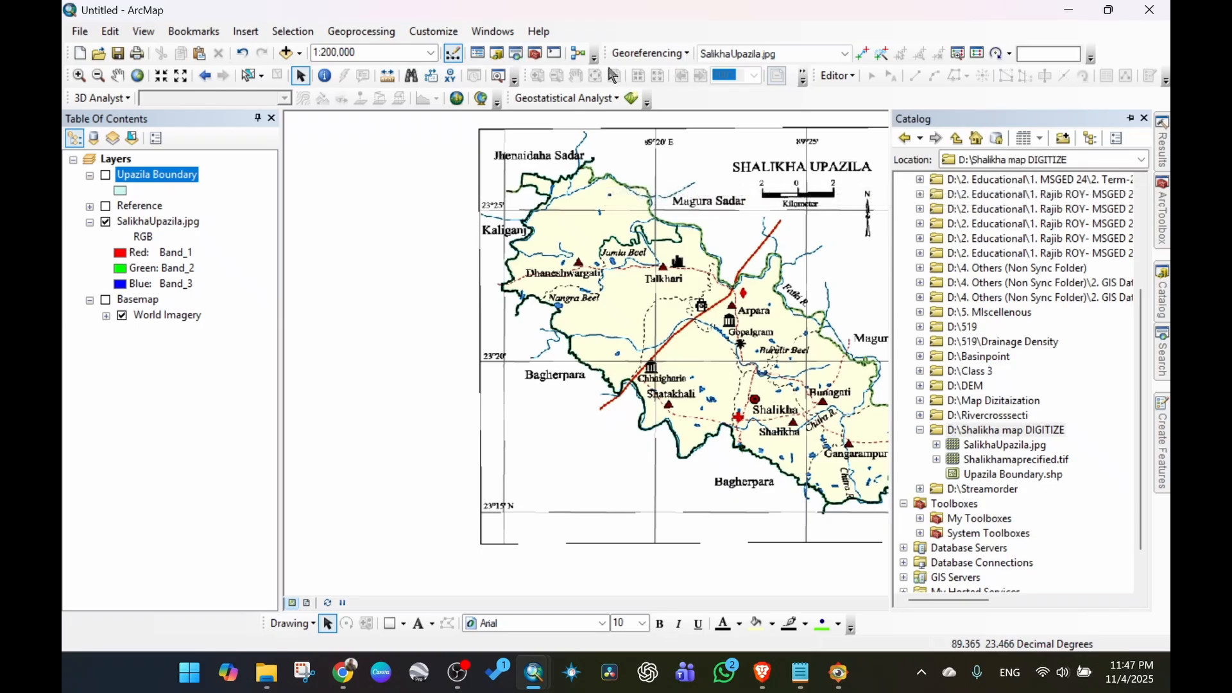
Refresh the D:\Shalikha map DIGITIZE folder in the catalog.
left_click(495, 54)
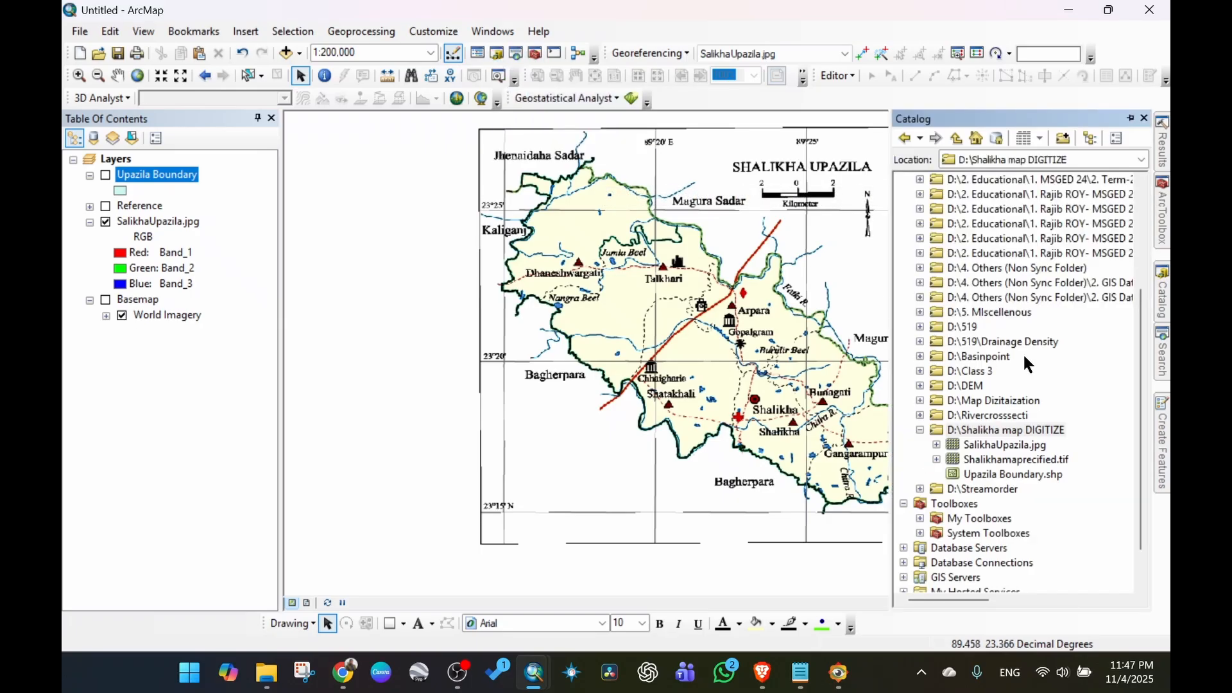
right_click(998, 431)
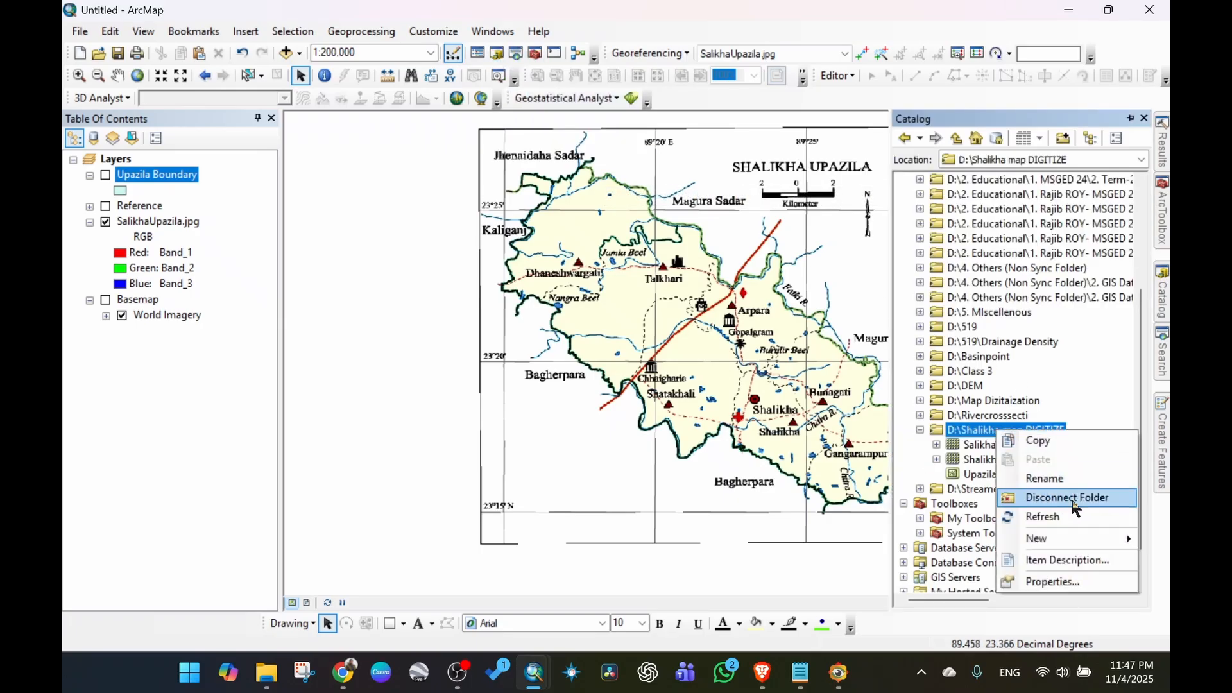
left_click(1057, 515)
Start a new shapefile in the Shalikha map DIGITIZE folder, named Highway Road, with feature type Polyline.
right_click(999, 431)
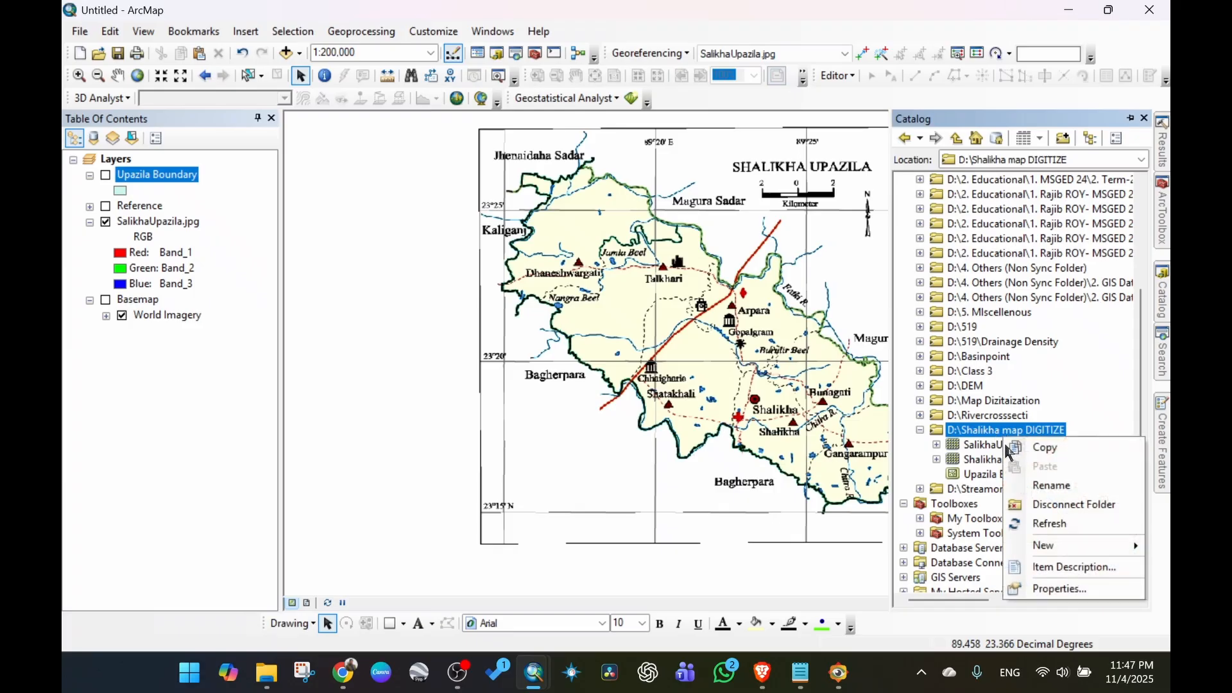
mouse_move(1070, 550)
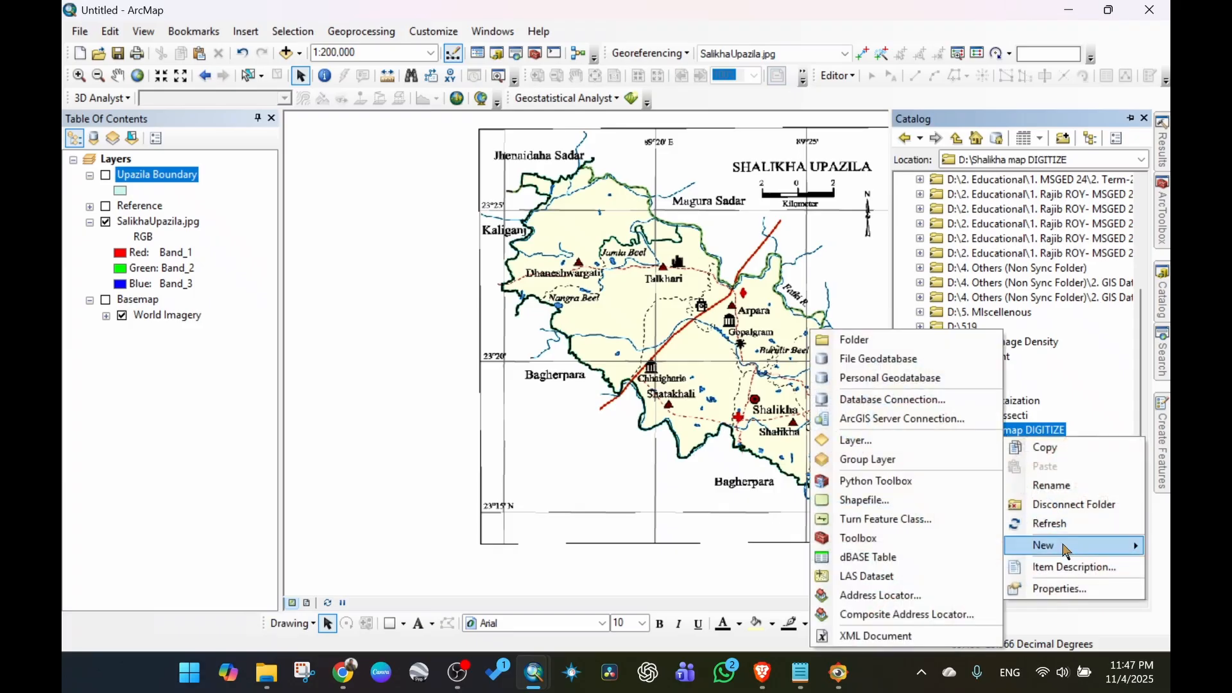
left_click(874, 502)
left_click_drag(602, 142, 937, 128)
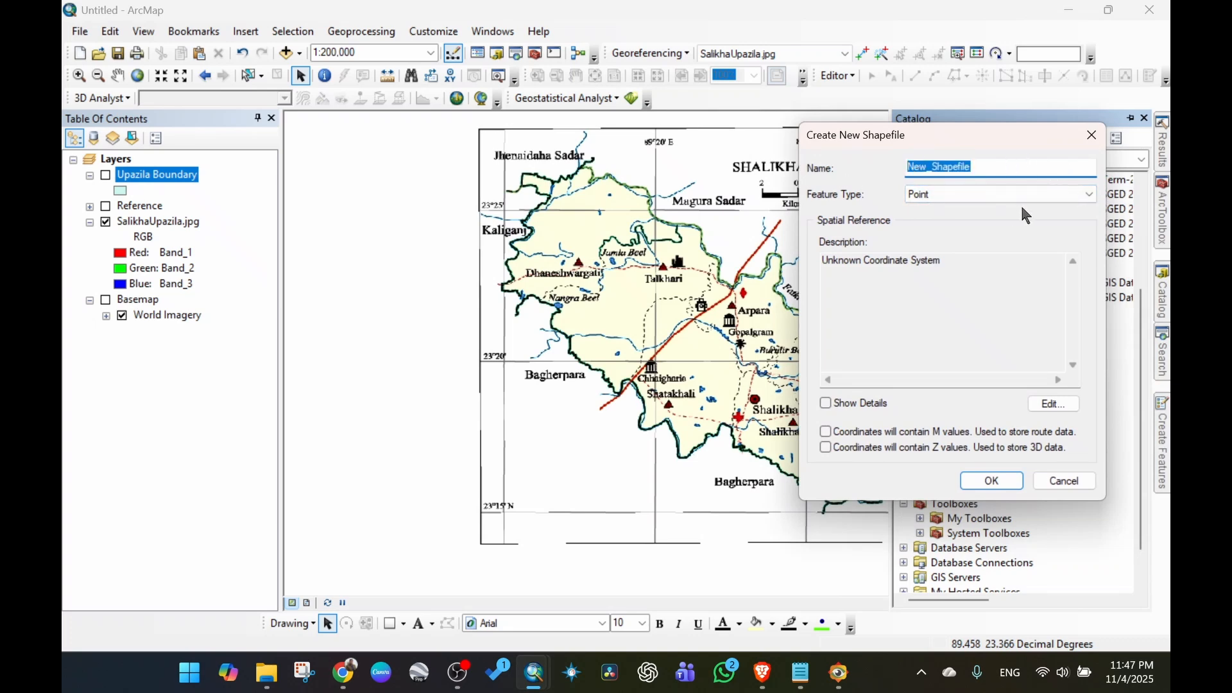
type("Highway Road")
left_click(1007, 194)
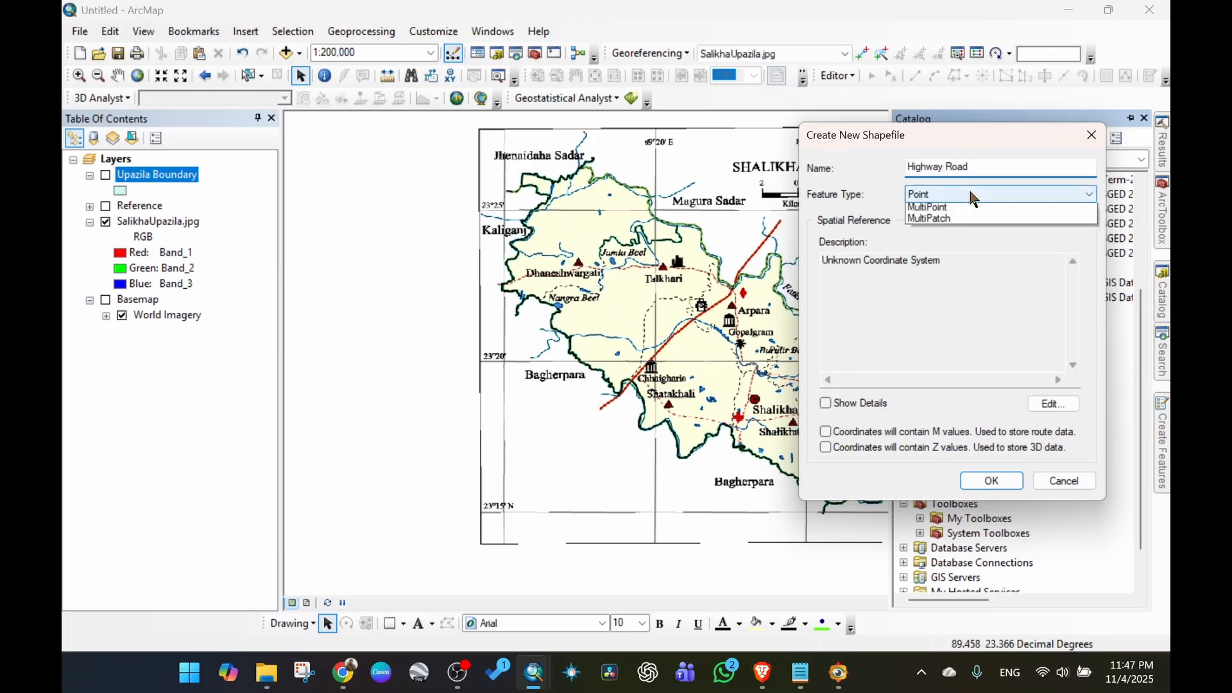
left_click(962, 221)
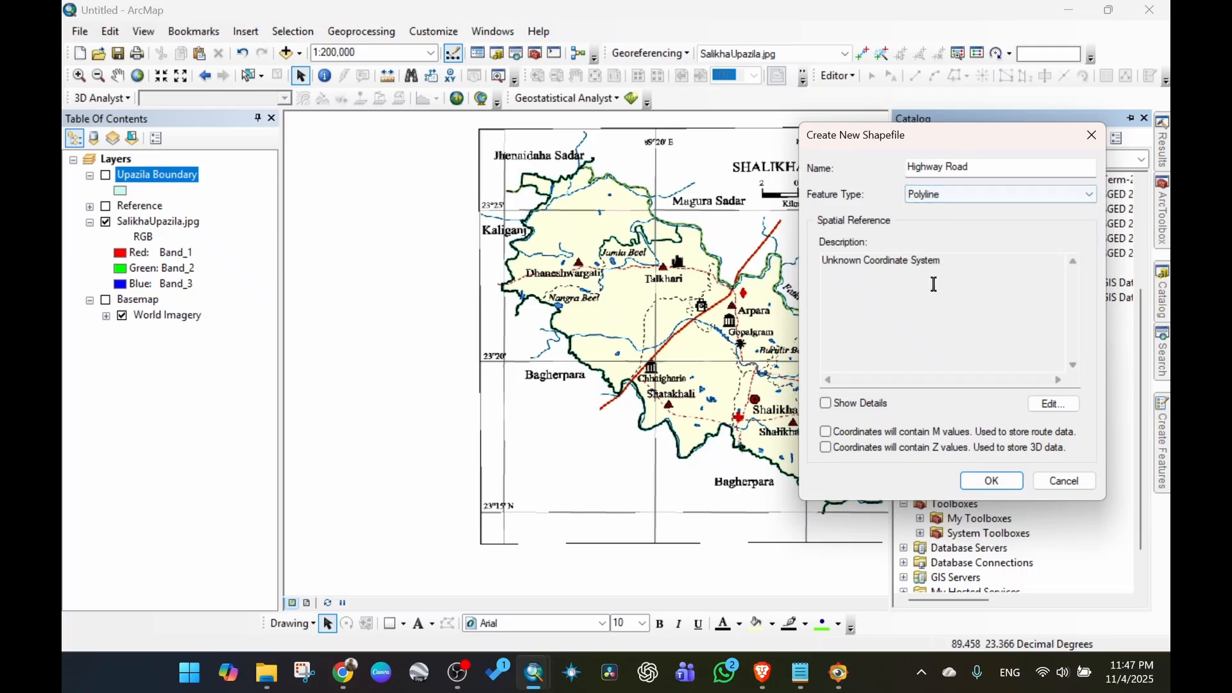
Assign the geographic coordinate system WGS 1984 from the World group to the new shapefile and create it.
left_click(1053, 404)
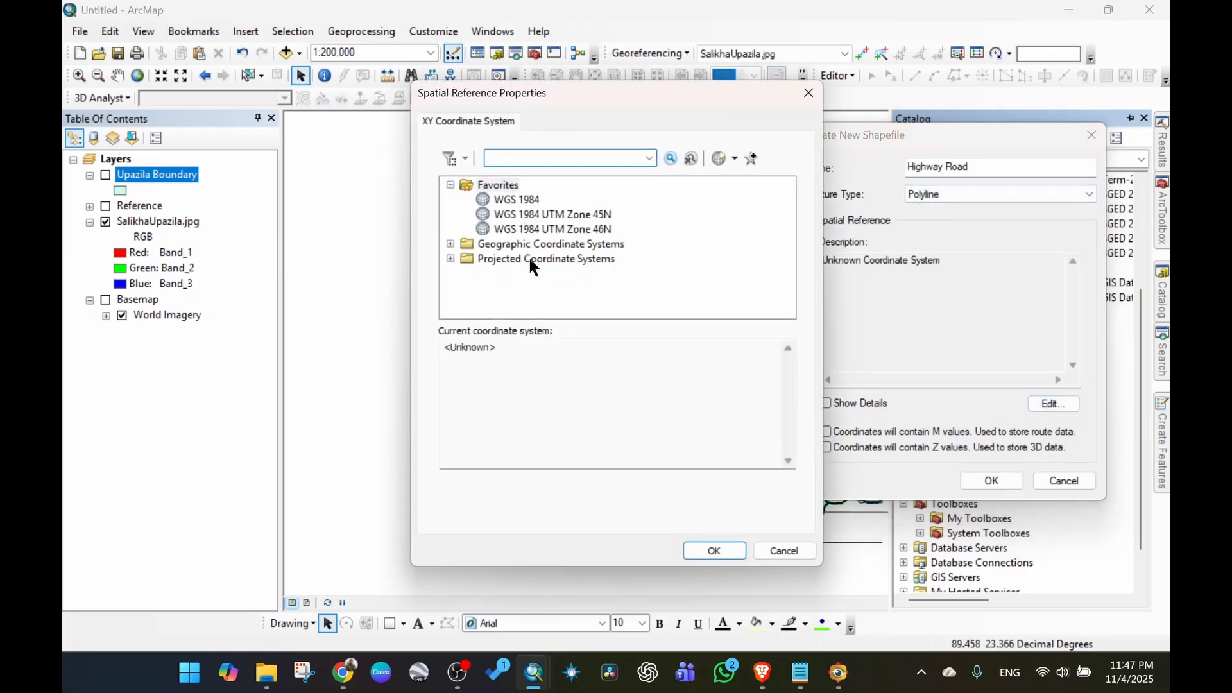
left_click(450, 245)
scroll(577, 256, "down", 4)
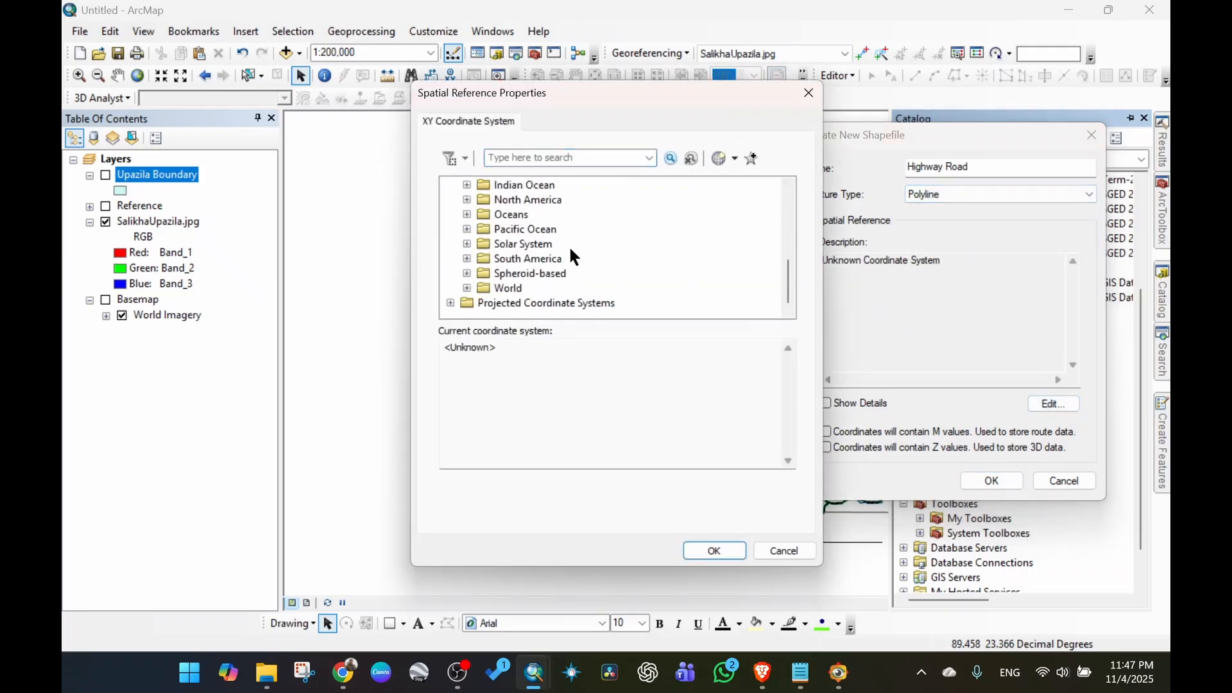
double_click(511, 289)
scroll(584, 250, "down", 5)
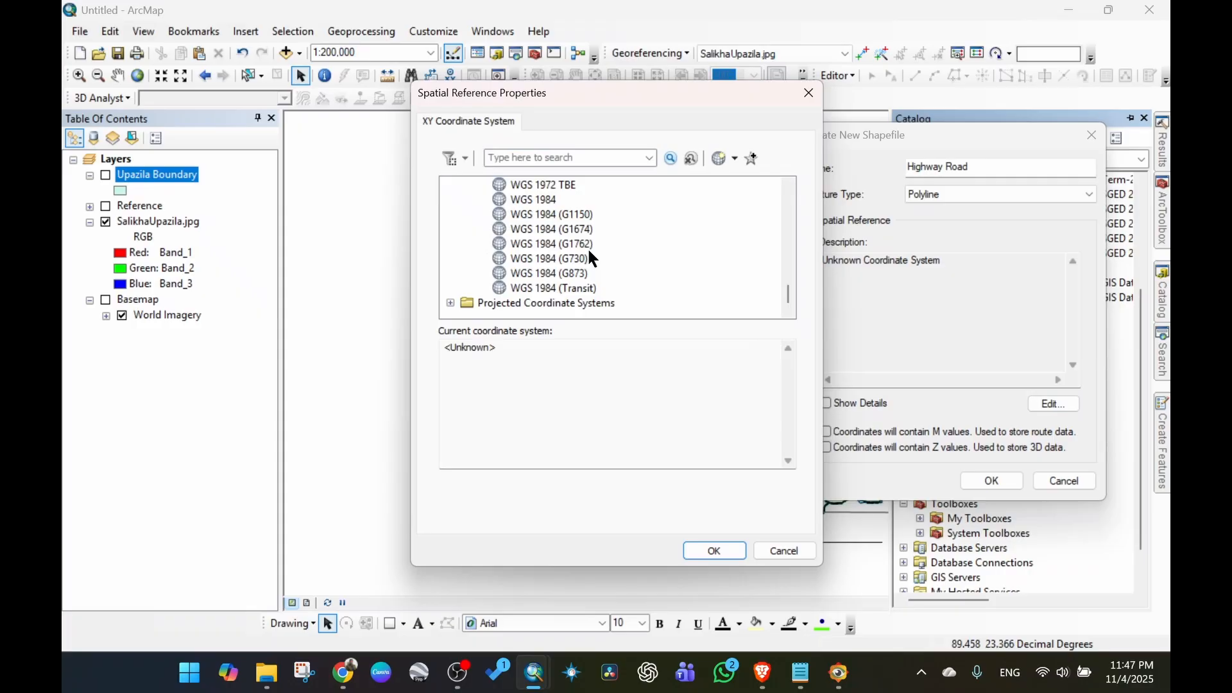
left_click(547, 204)
left_click(714, 551)
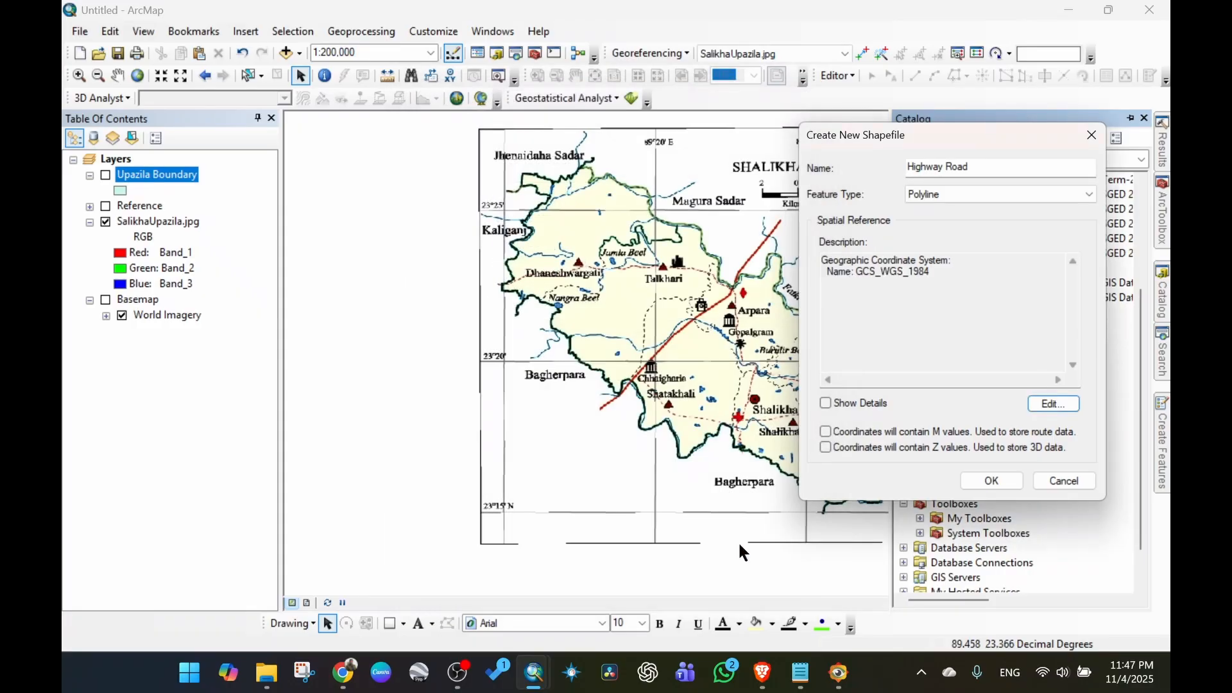
left_click(1004, 482)
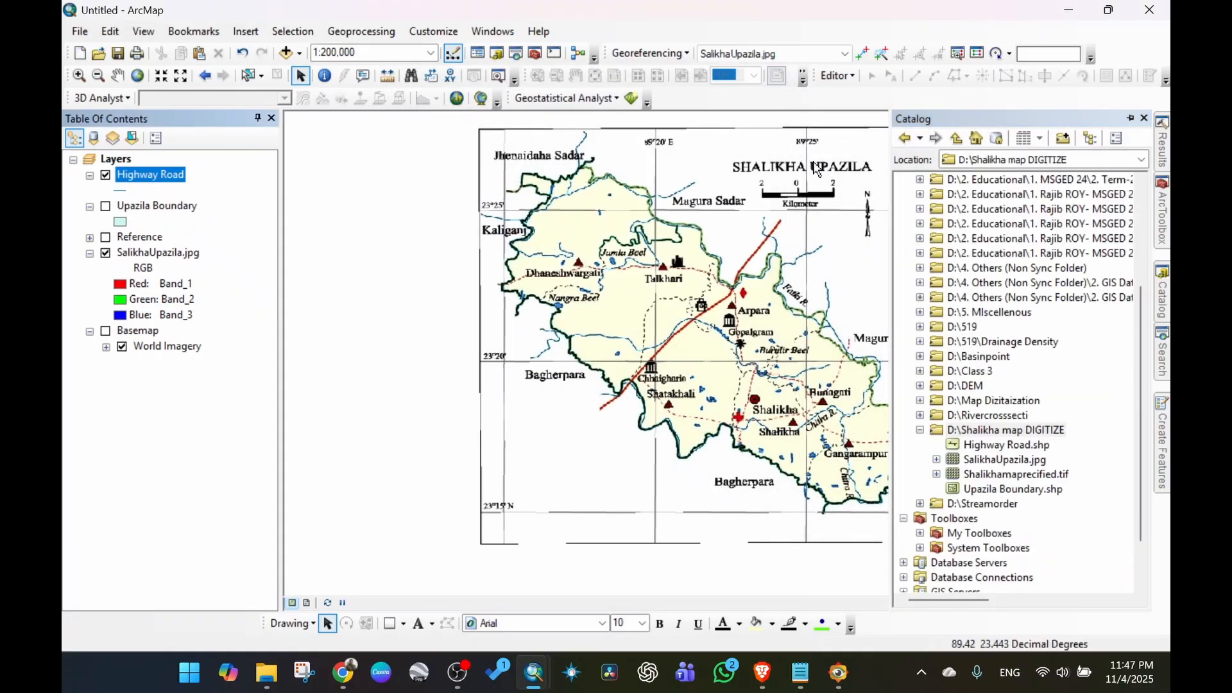
Start an editing session and choose the Highway Road feature template for drawing lines.
left_click(838, 76)
left_click(863, 100)
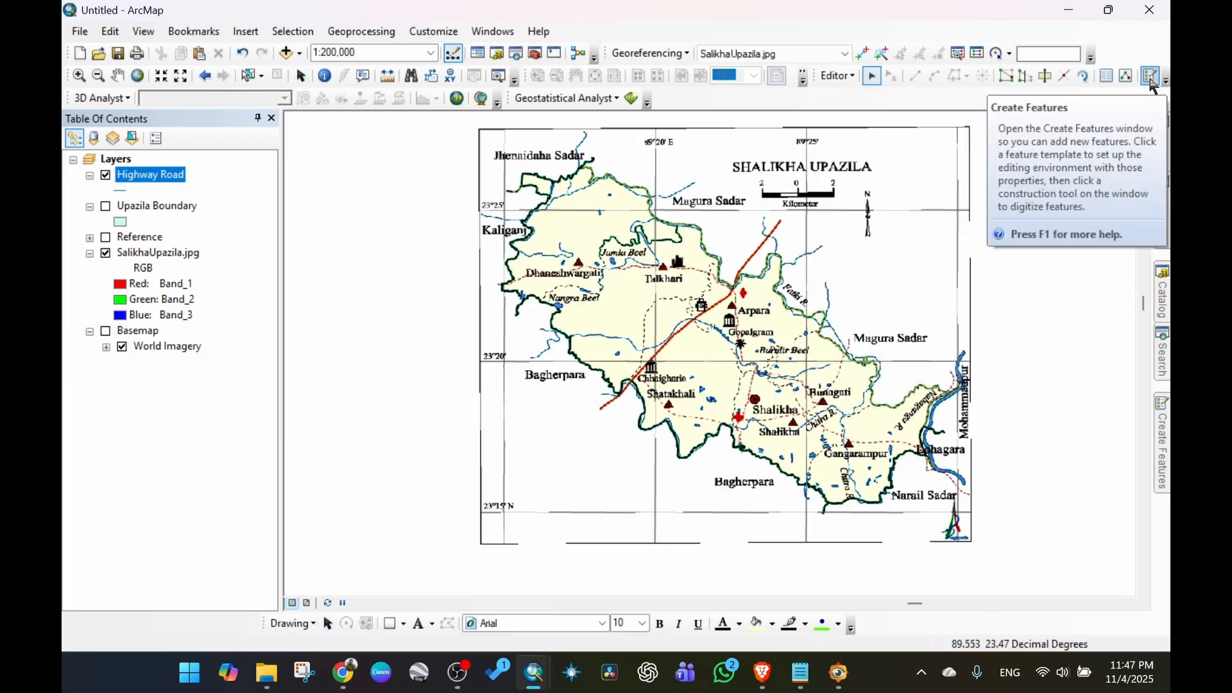
left_click(1152, 82)
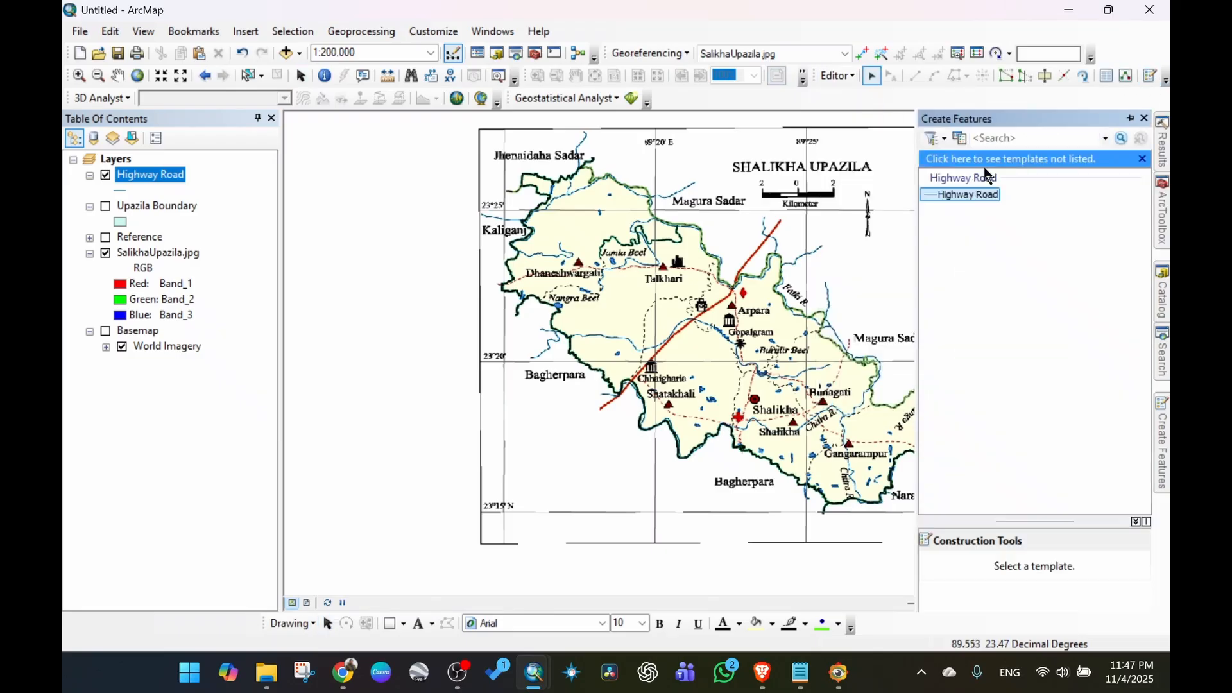
left_click(938, 196)
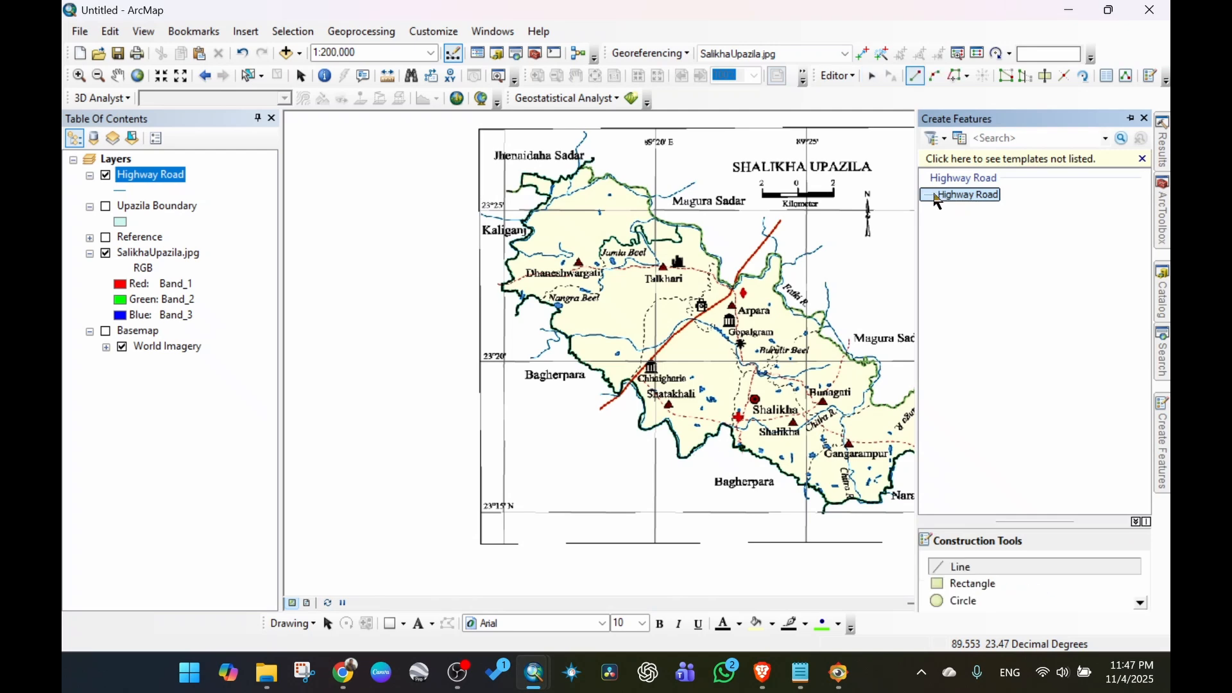
Trace the highway as one line from its southwest end near Bagherpara, past Chhaigharia and Arpara, to its northeast end near Magura Sadar.
scroll(598, 400, "down", 2)
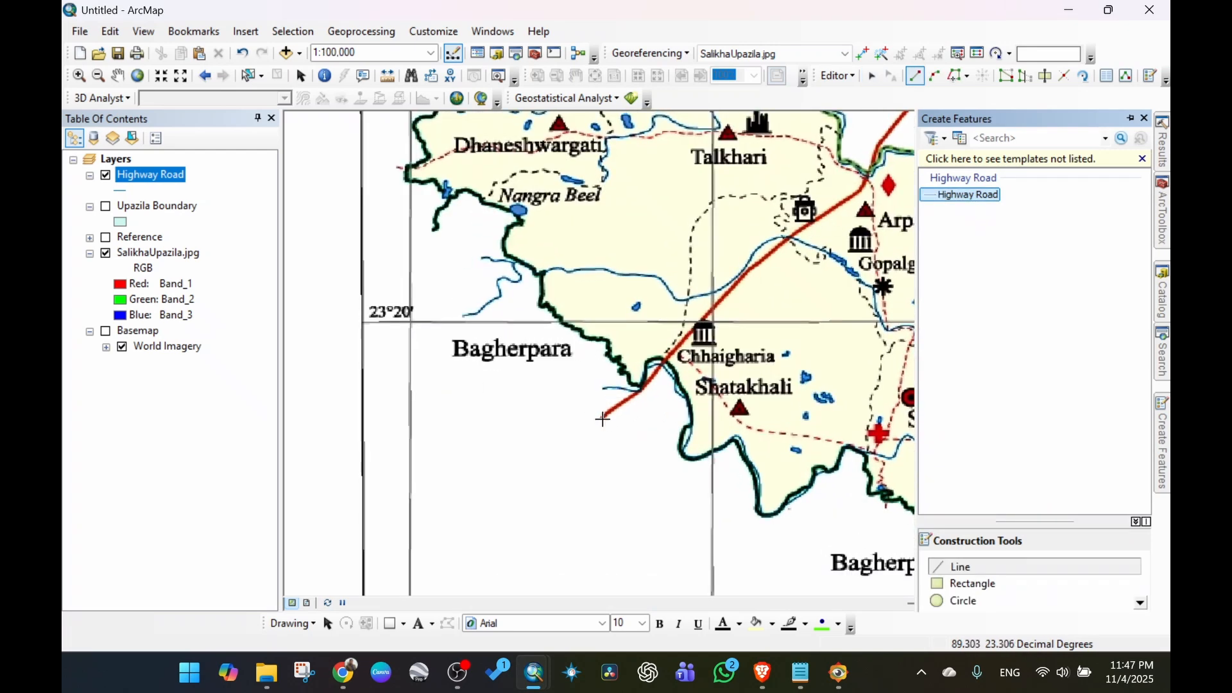
left_click(602, 418)
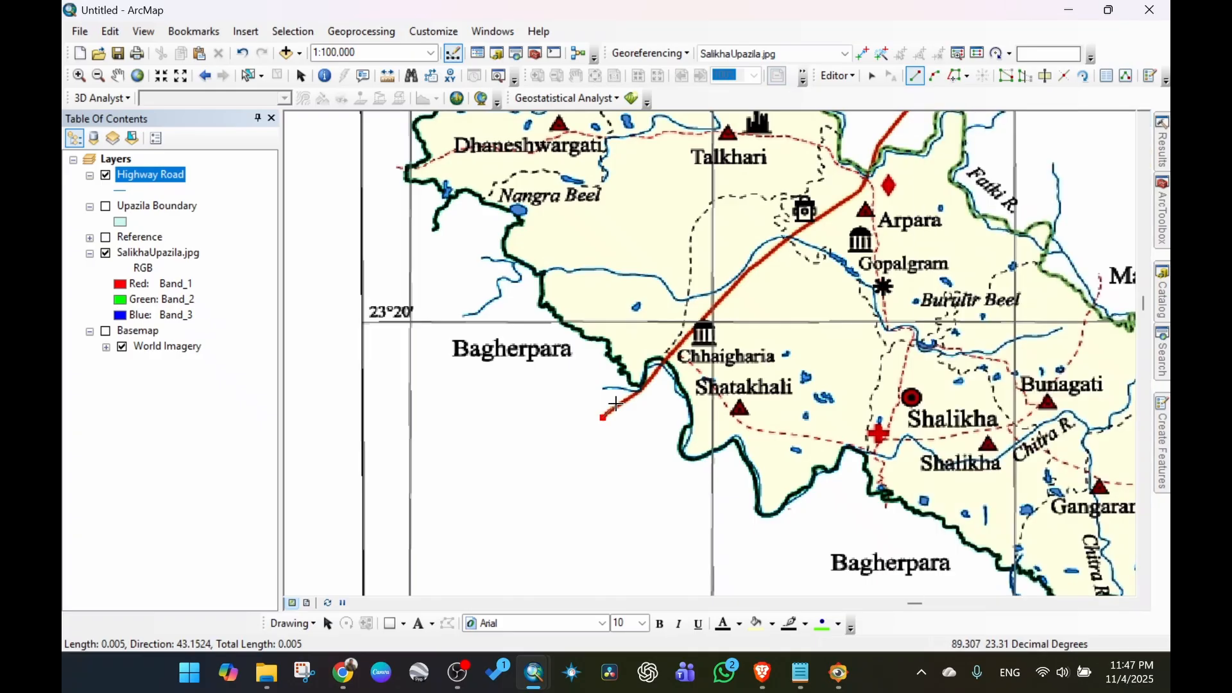
left_click(619, 403)
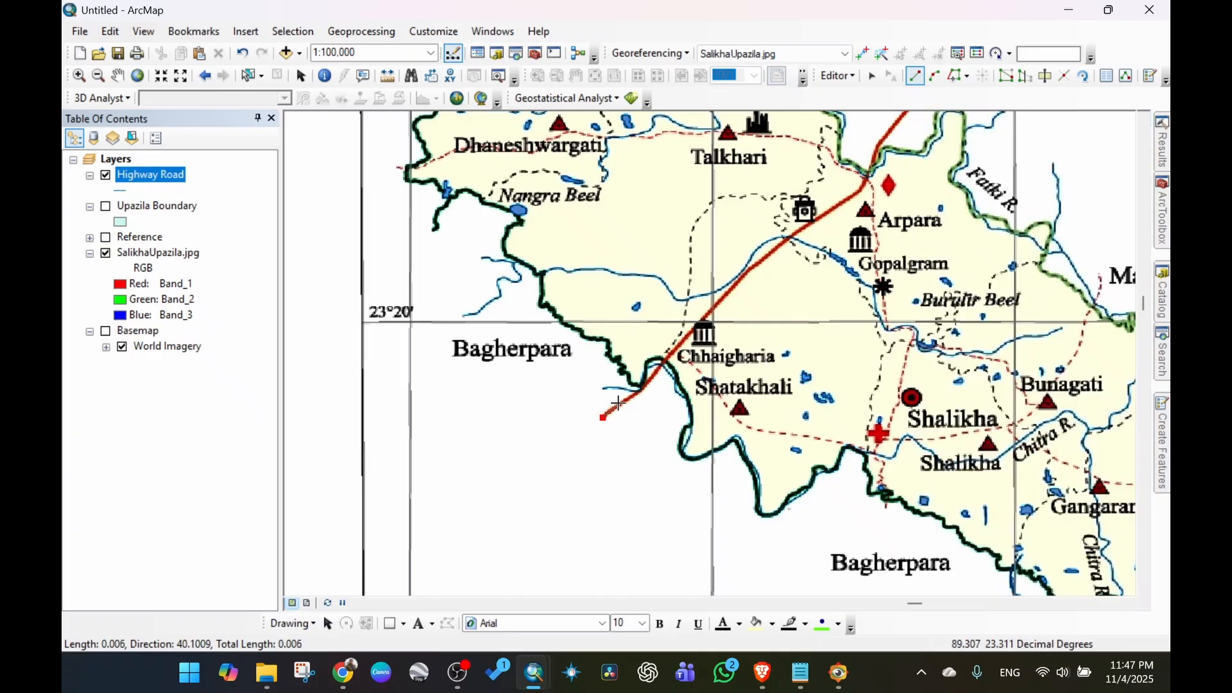
left_click(656, 371)
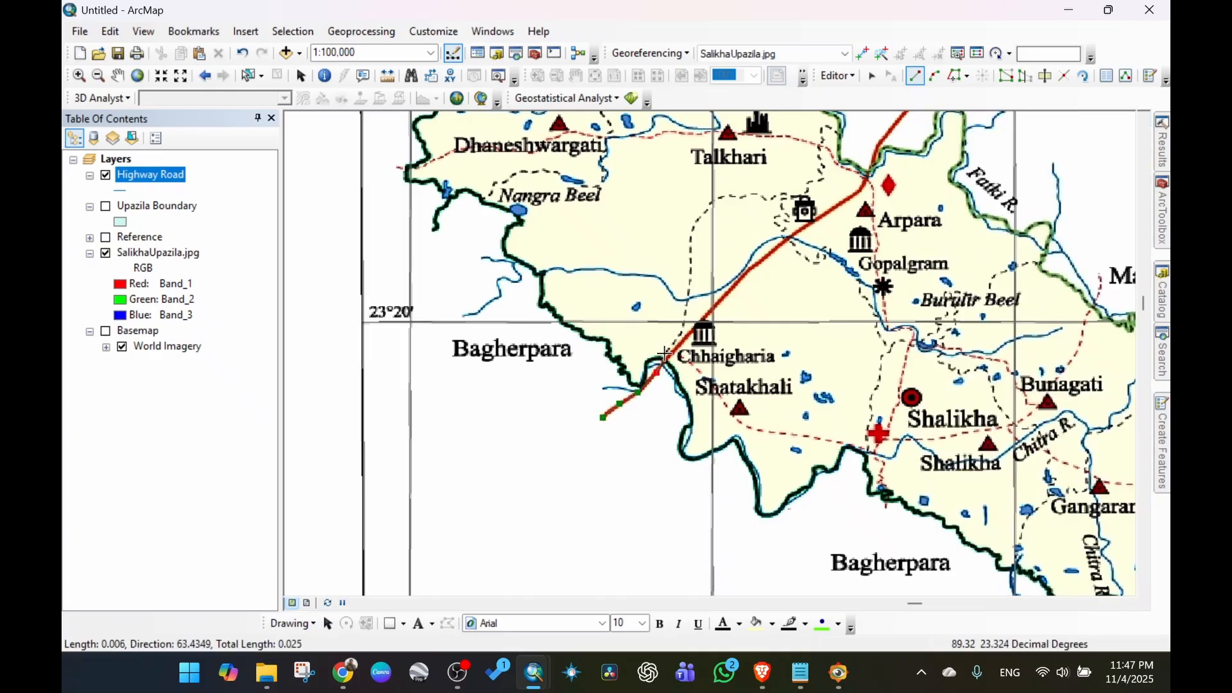
left_click(704, 317)
left_click(735, 283)
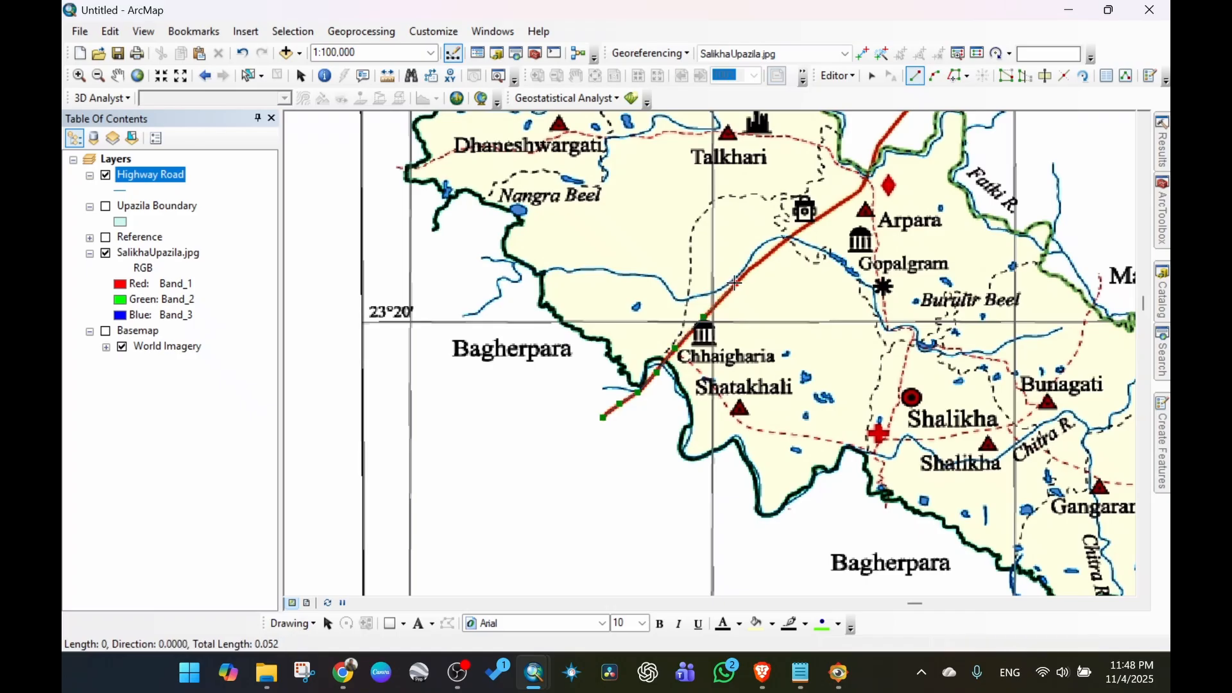
left_click(779, 247)
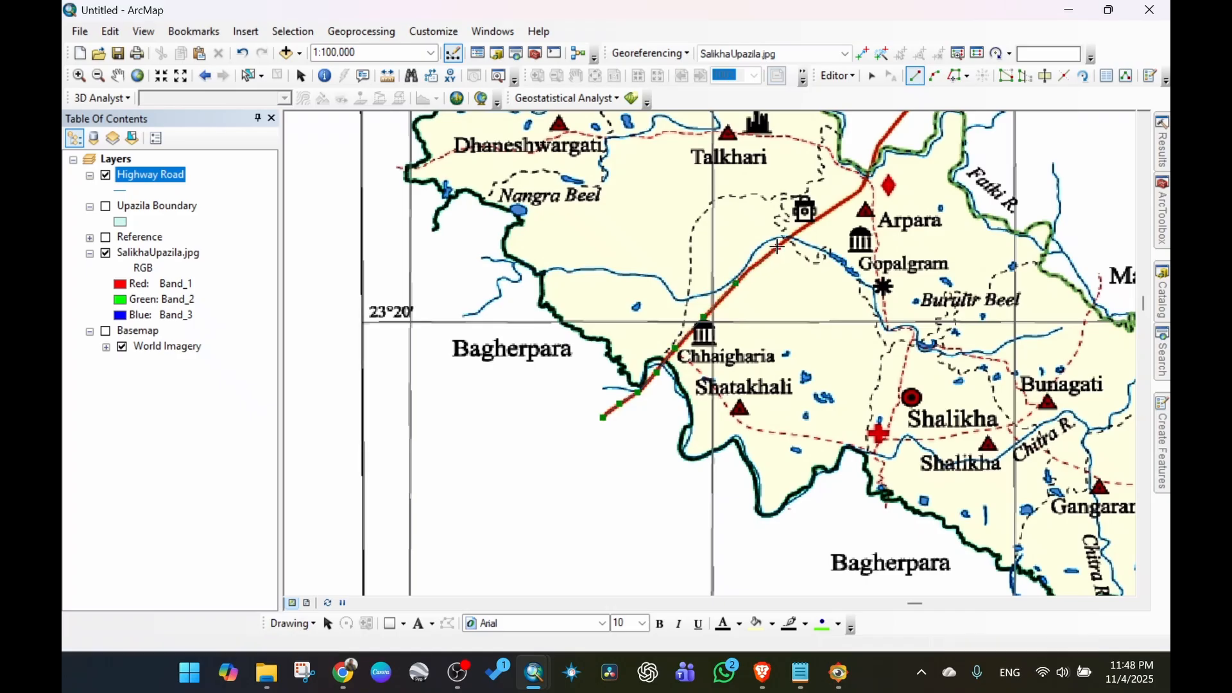
left_click(811, 224)
left_click(845, 203)
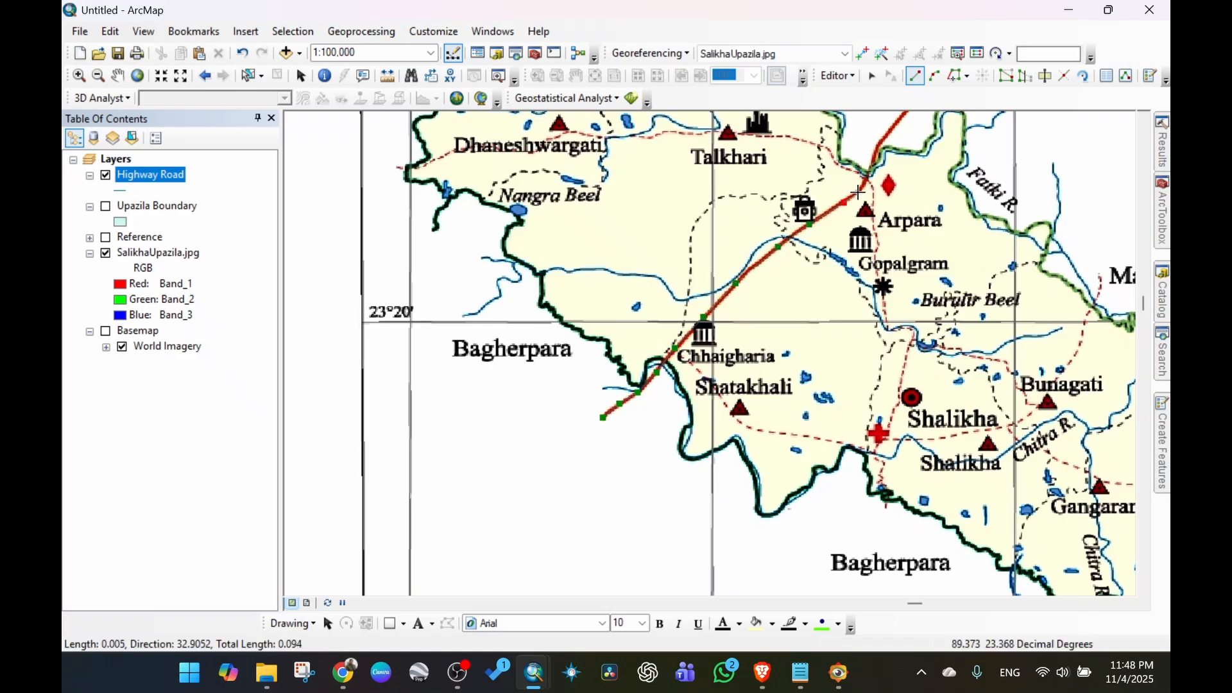
left_click(895, 126)
left_click_drag(876, 149, 786, 332)
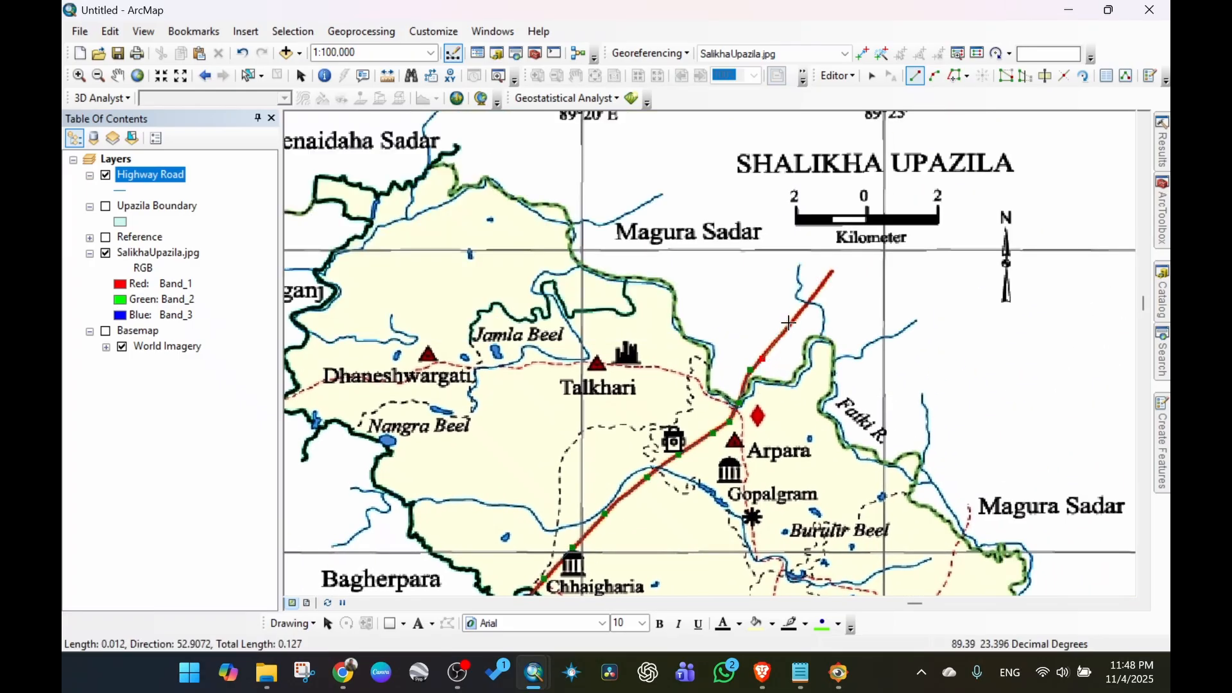
left_click(796, 321)
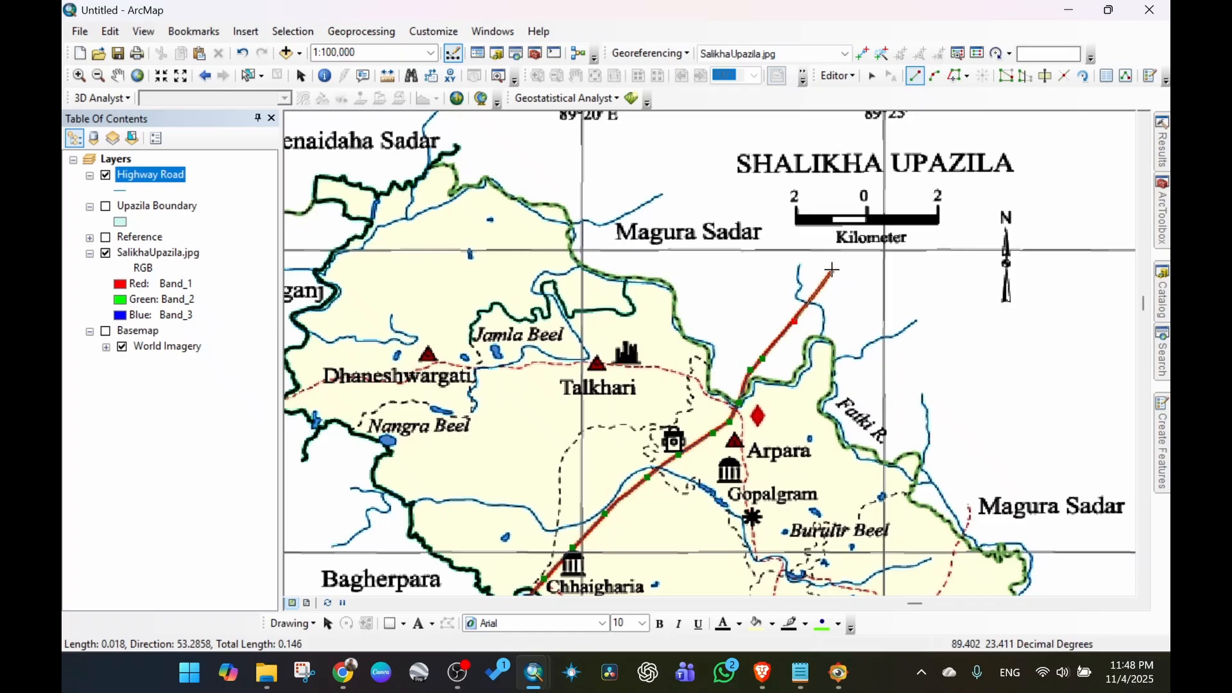
left_click(819, 294)
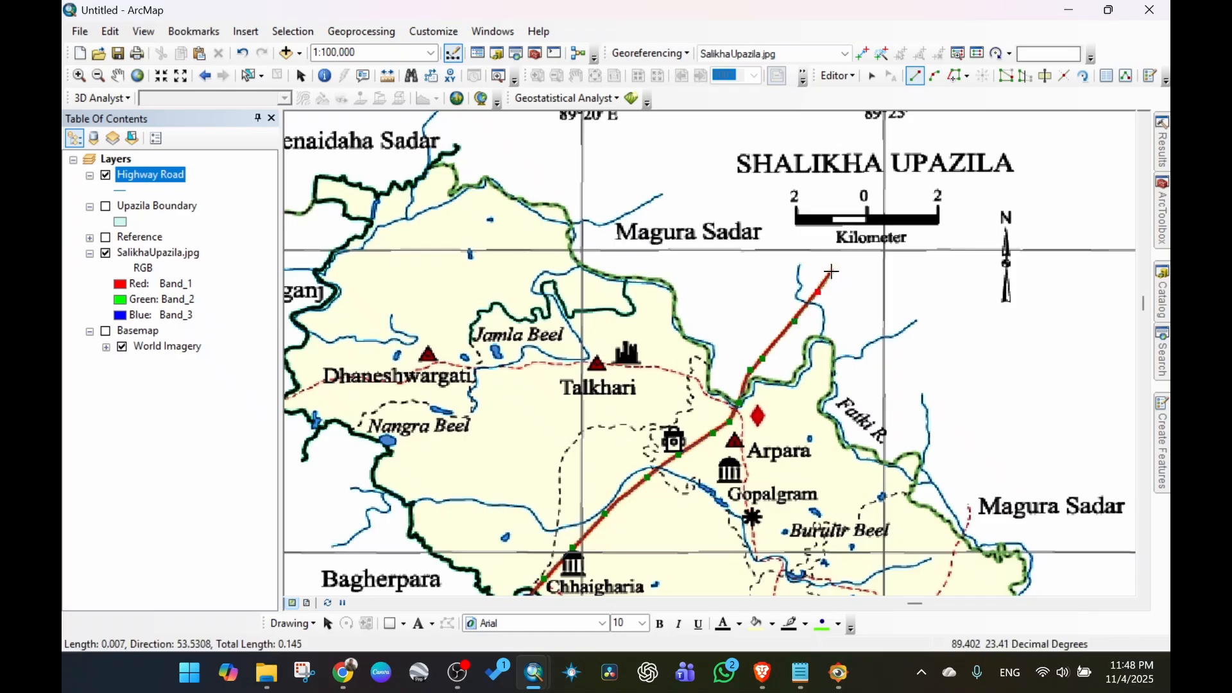
double_click(832, 269)
Save the edits to the Highway Road layer and stop the editing session.
scroll(757, 405, "up", 5)
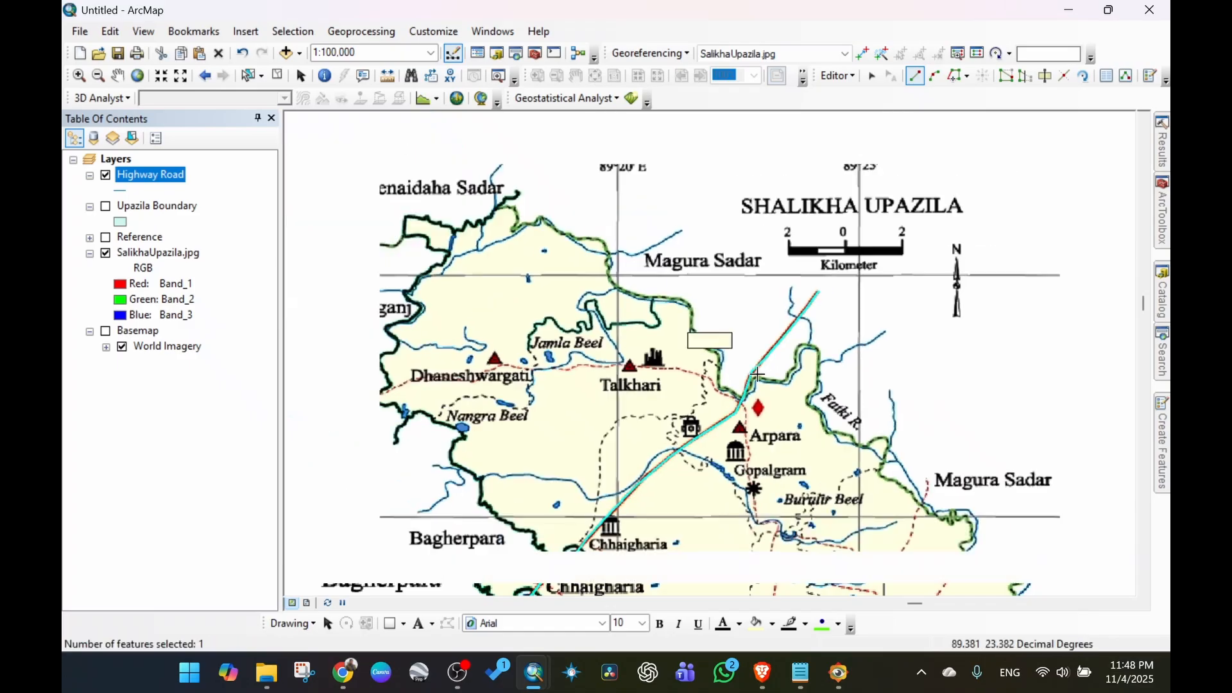
scroll(757, 404, "down", 2)
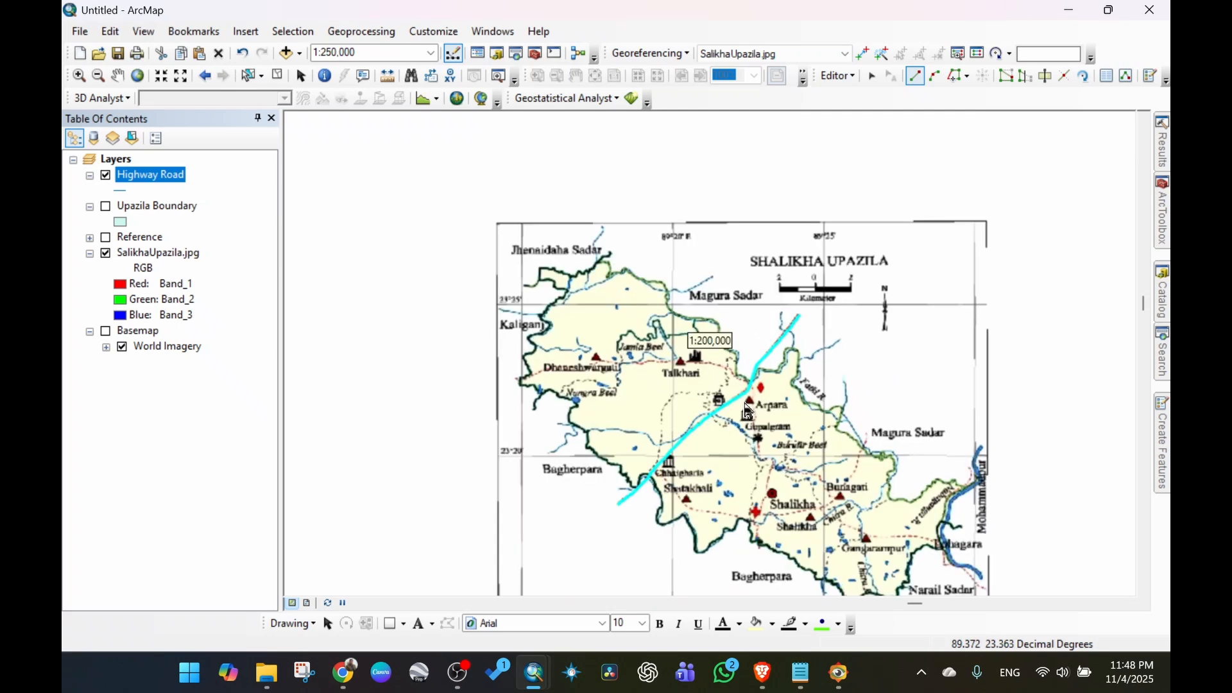
left_click(838, 75)
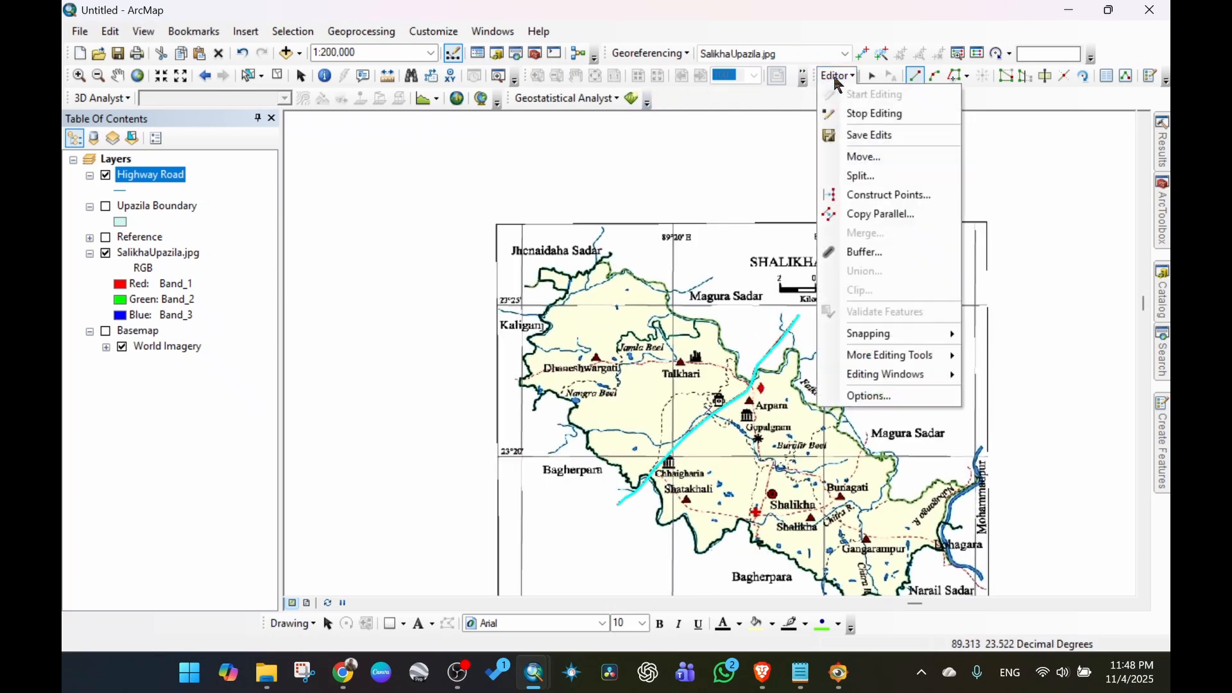
left_click(868, 130)
left_click(838, 75)
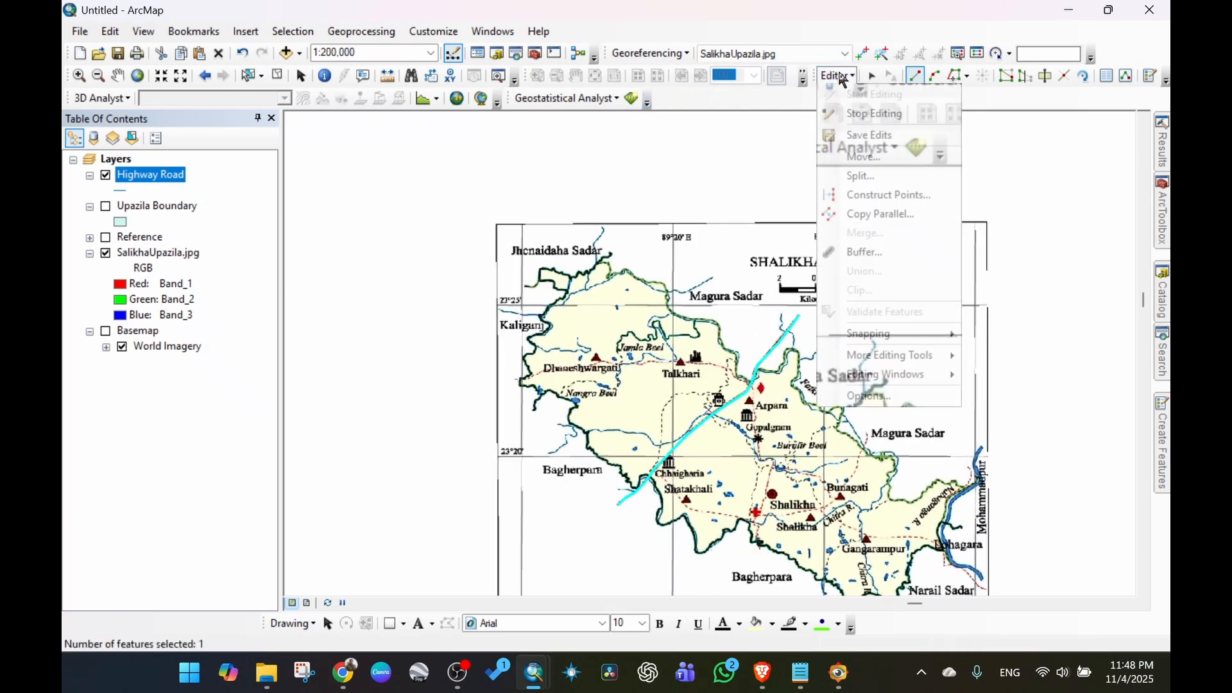
left_click(873, 115)
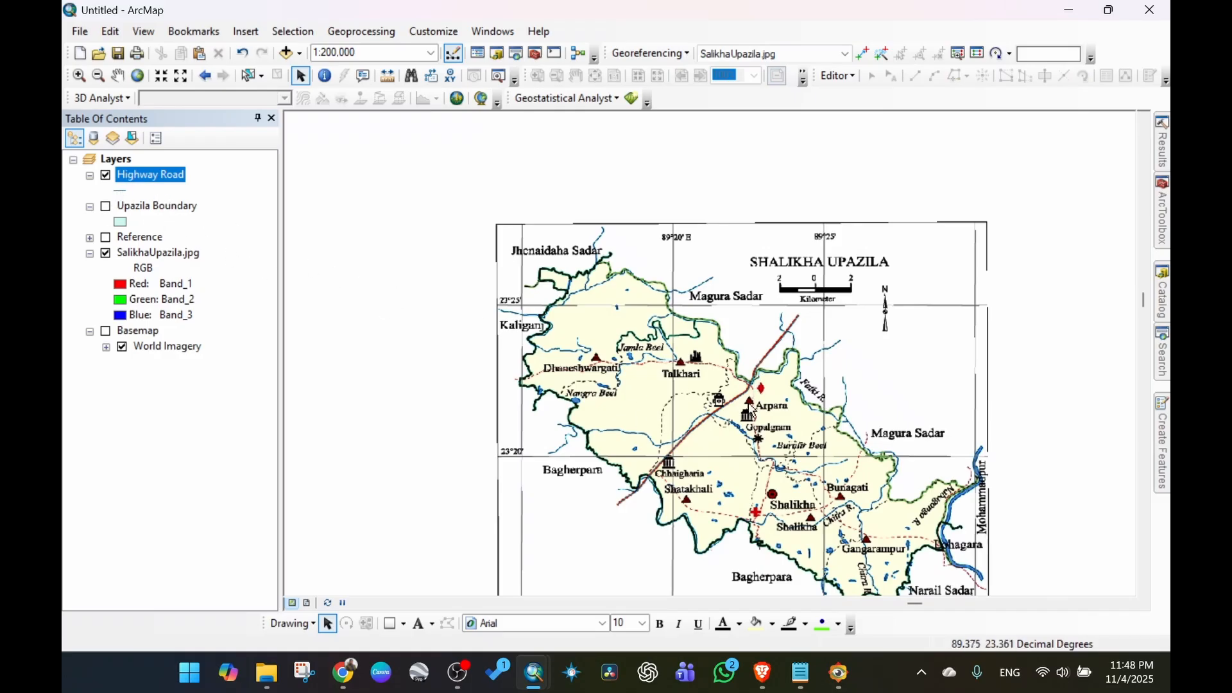
Inspect how closely the traced highway line follows the road on the scanned map around Arpara.
scroll(746, 394, "up", 3)
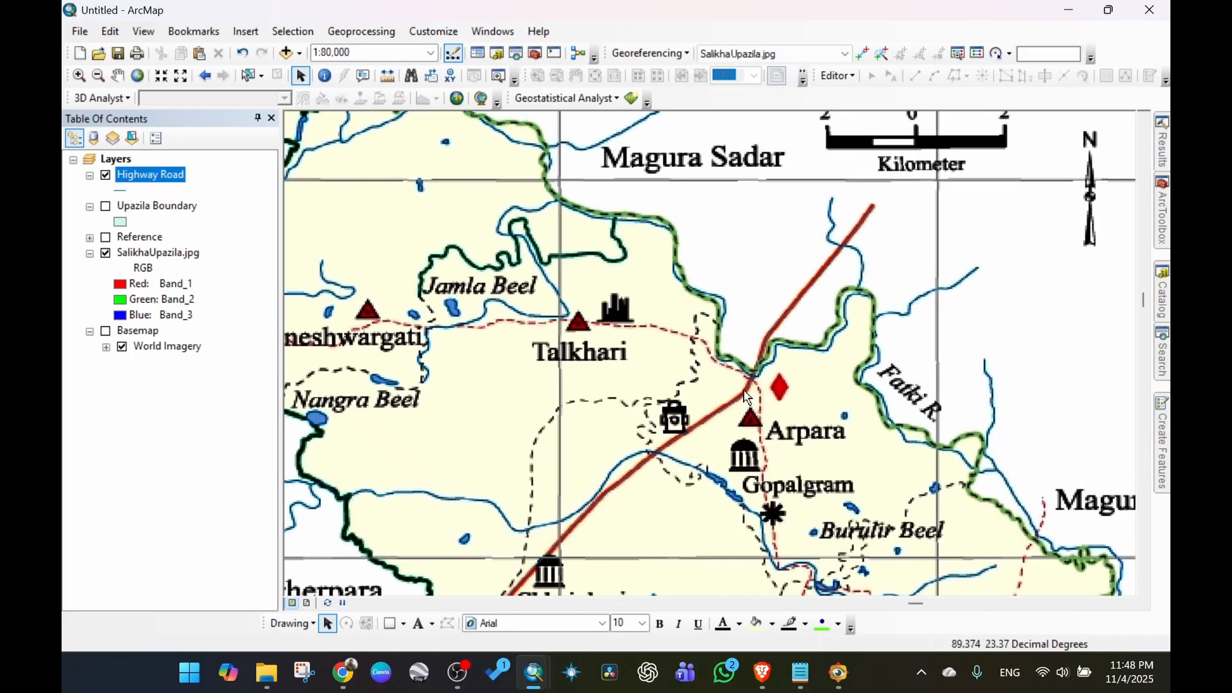
scroll(751, 397, "up", 2)
scroll(749, 393, "up", 5)
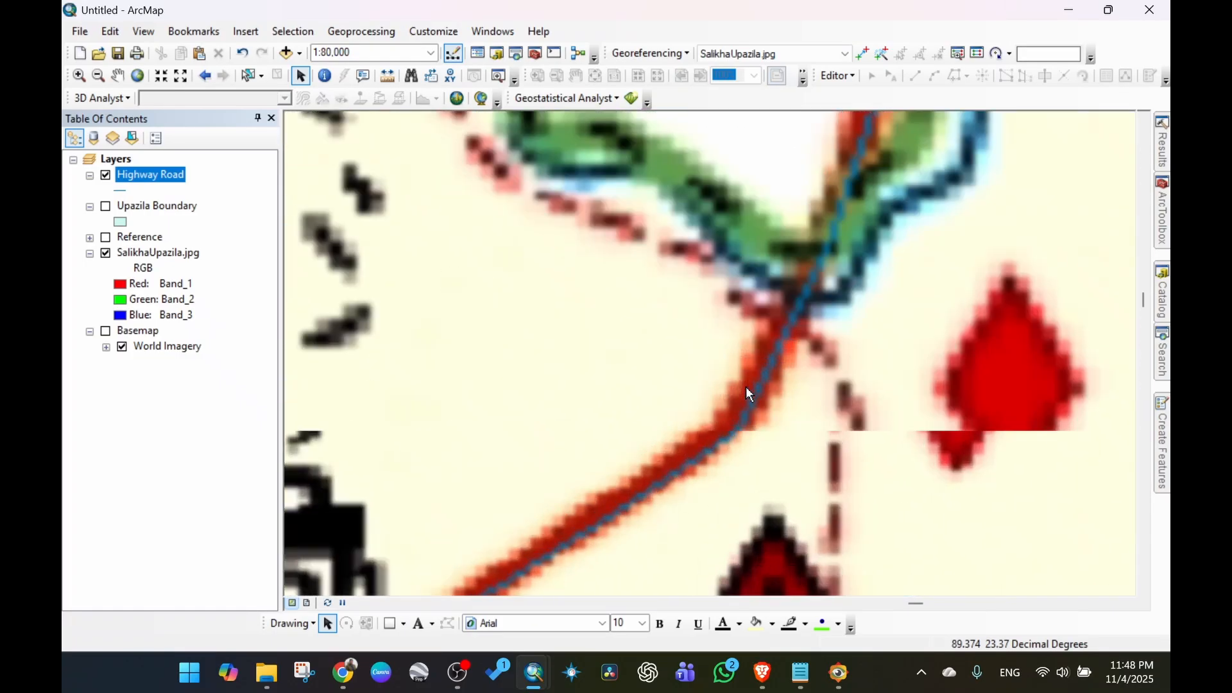
scroll(742, 405, "down", 5)
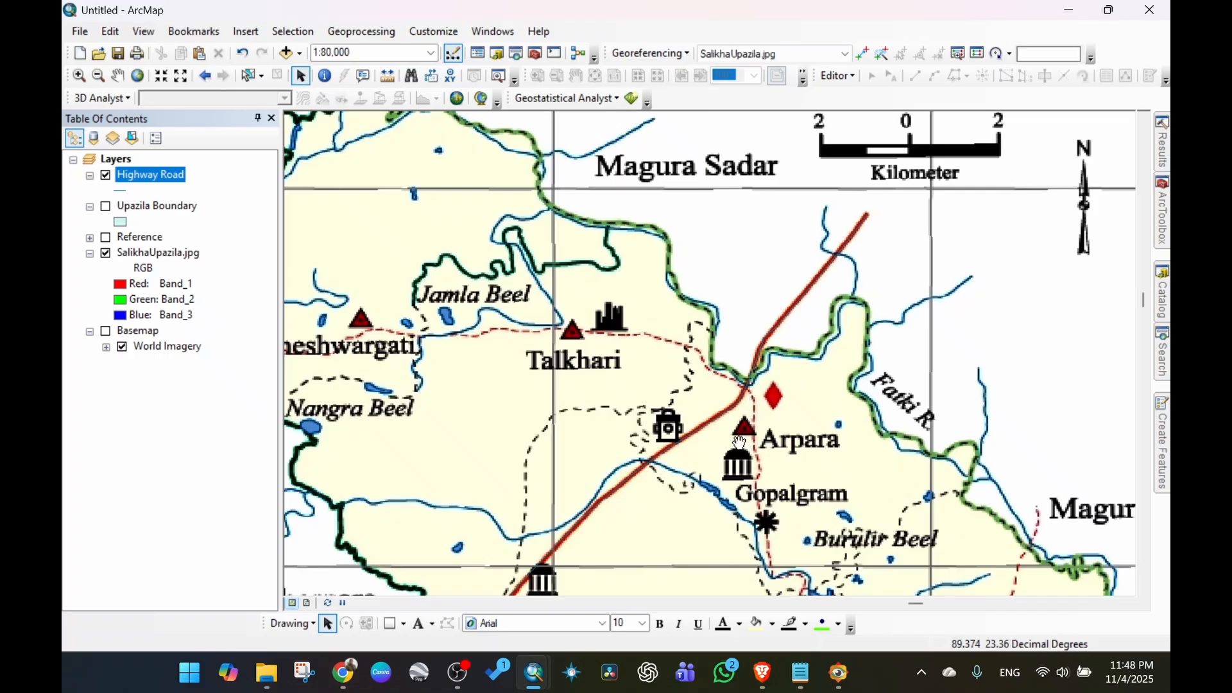
left_click_drag(750, 401, 838, 257)
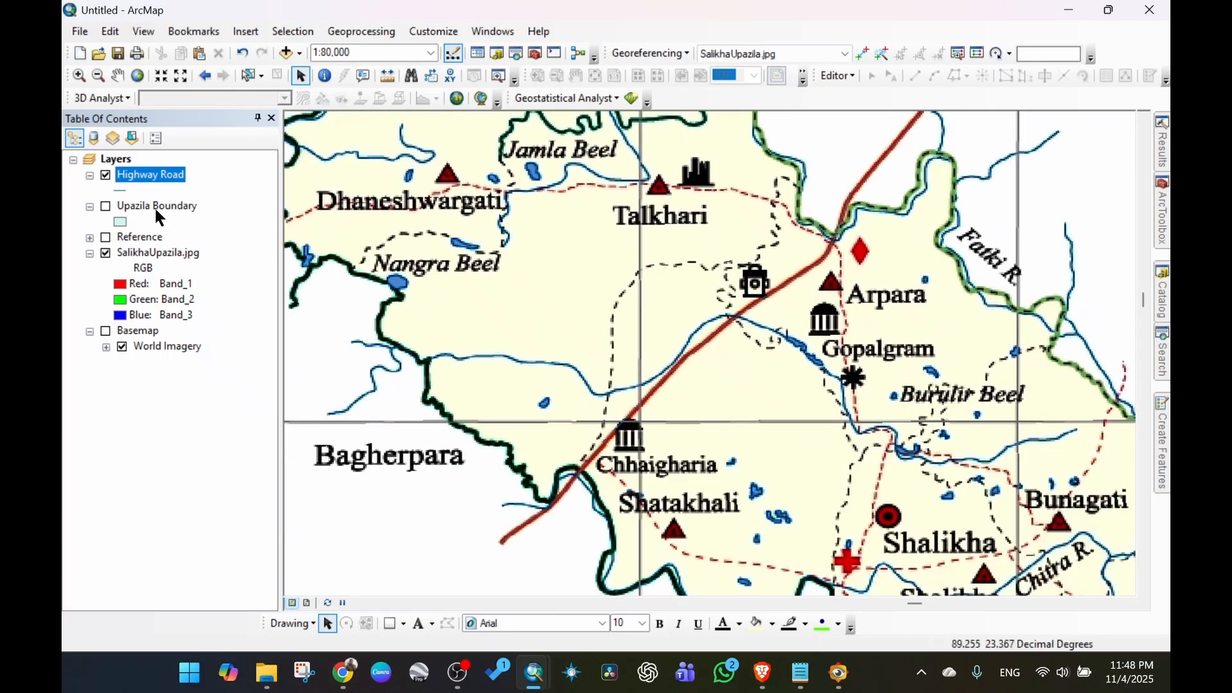
Symbolize the Highway Road layer with the Boundary, National line symbol at width 7.
left_click(118, 192)
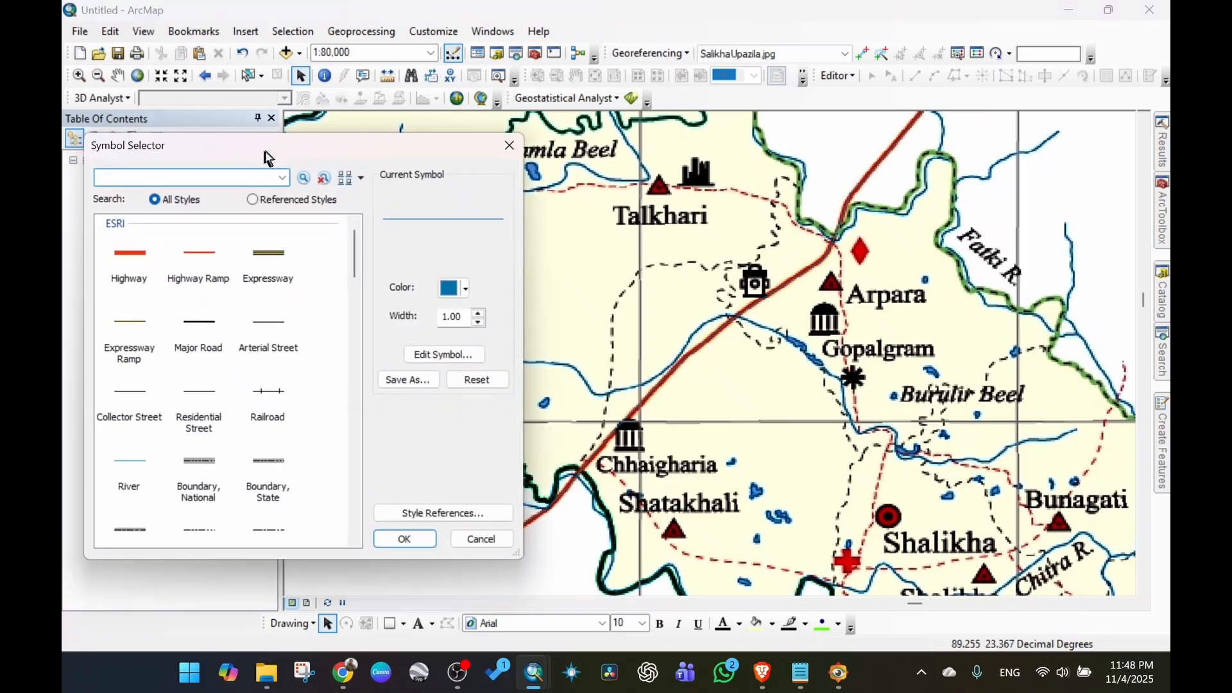
left_click_drag(173, 149, 304, 106)
scroll(329, 272, "down", 10)
scroll(334, 299, "down", 6)
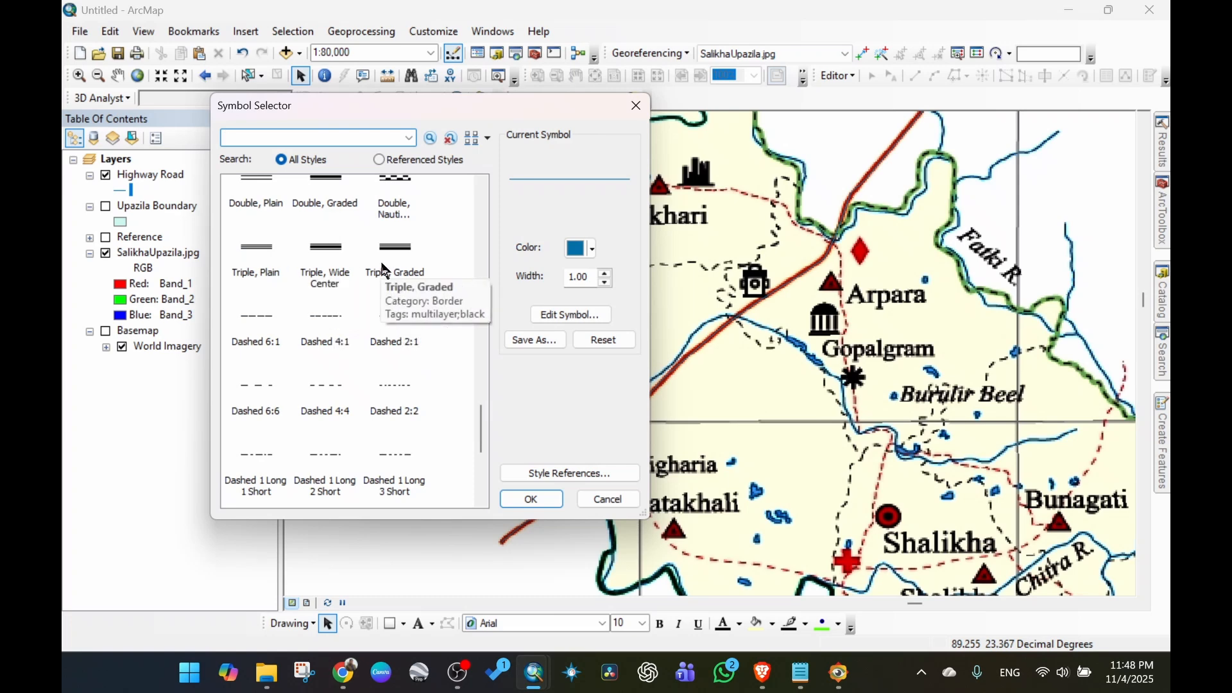
scroll(321, 346, "down", 5)
scroll(320, 348, "up", 10)
scroll(351, 352, "up", 10)
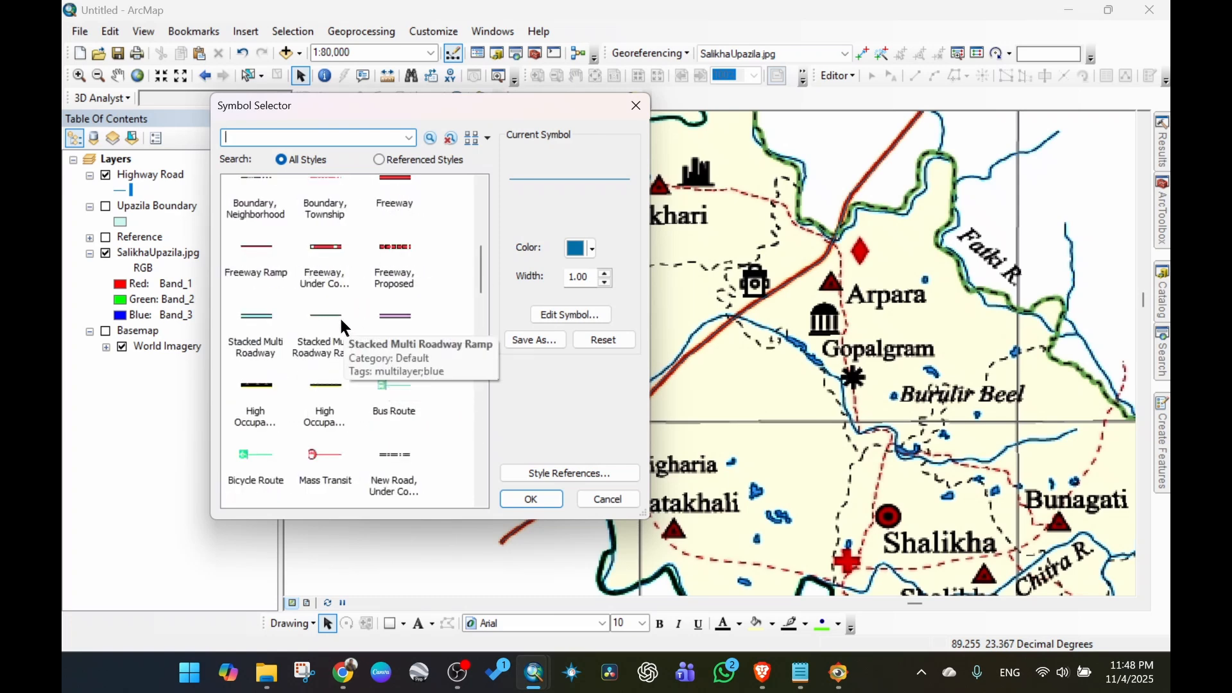
scroll(340, 317, "up", 4)
left_click(326, 320)
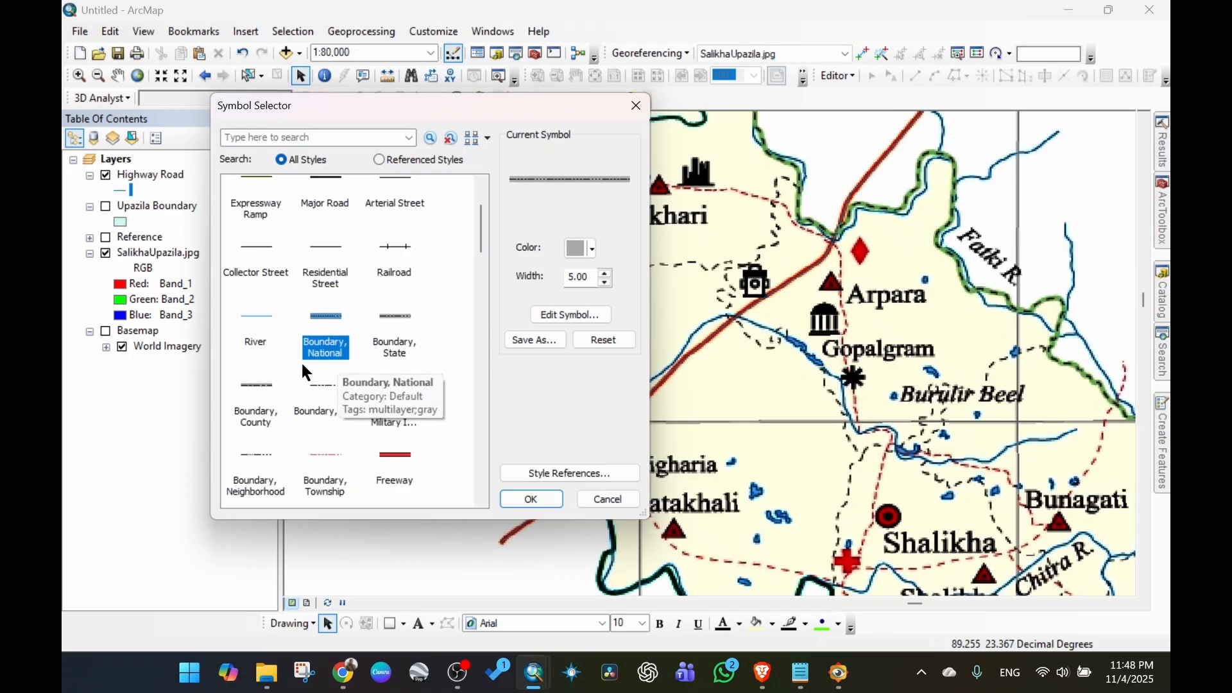
left_click(605, 280)
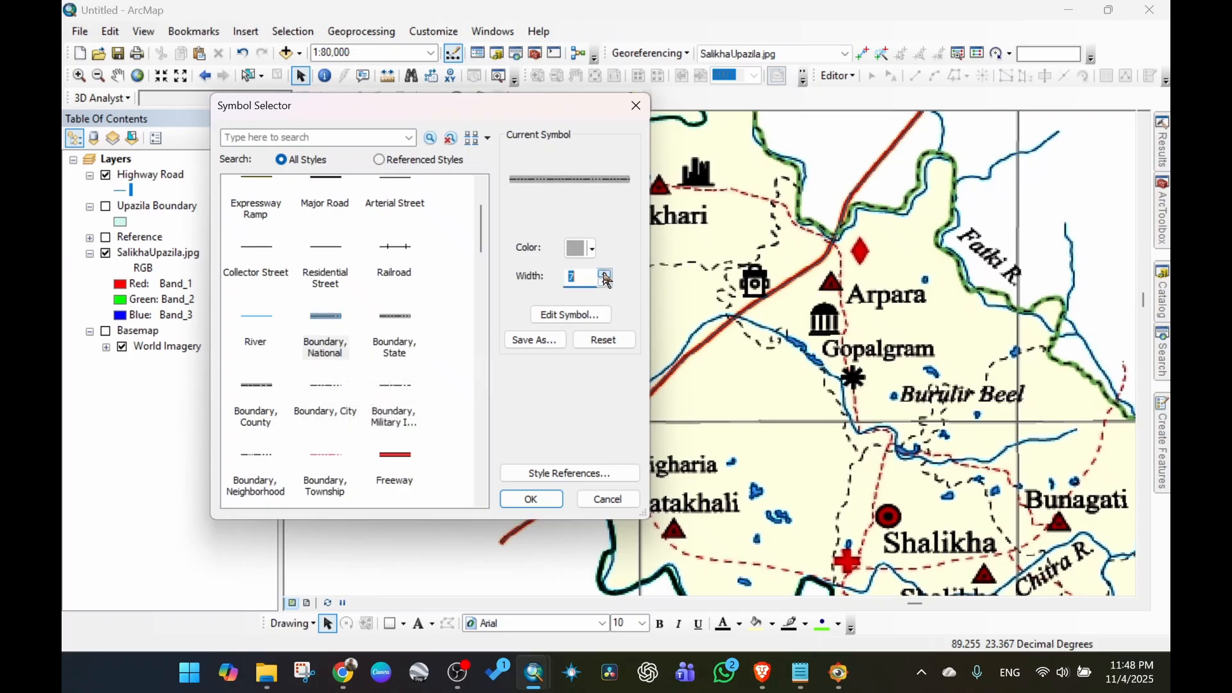
left_click(539, 498)
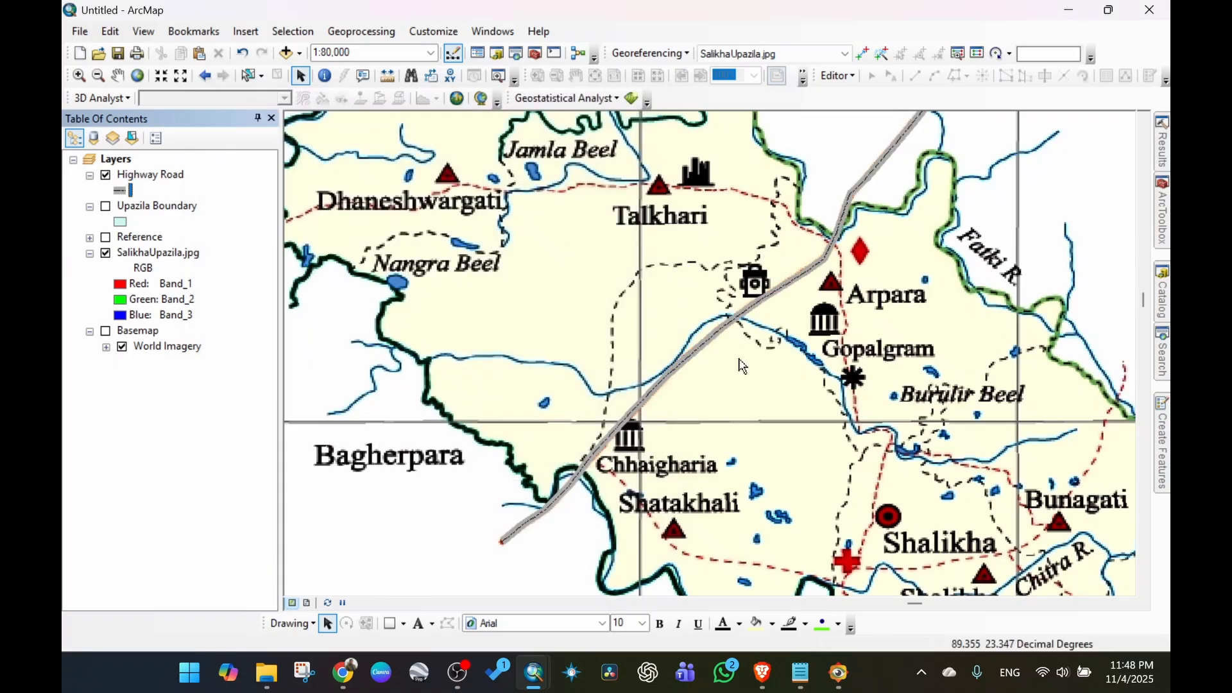
Display the Upazila Boundary layer and set its fill color to a pale pink, RGB 255, 235, 237.
scroll(742, 366, "up", 2)
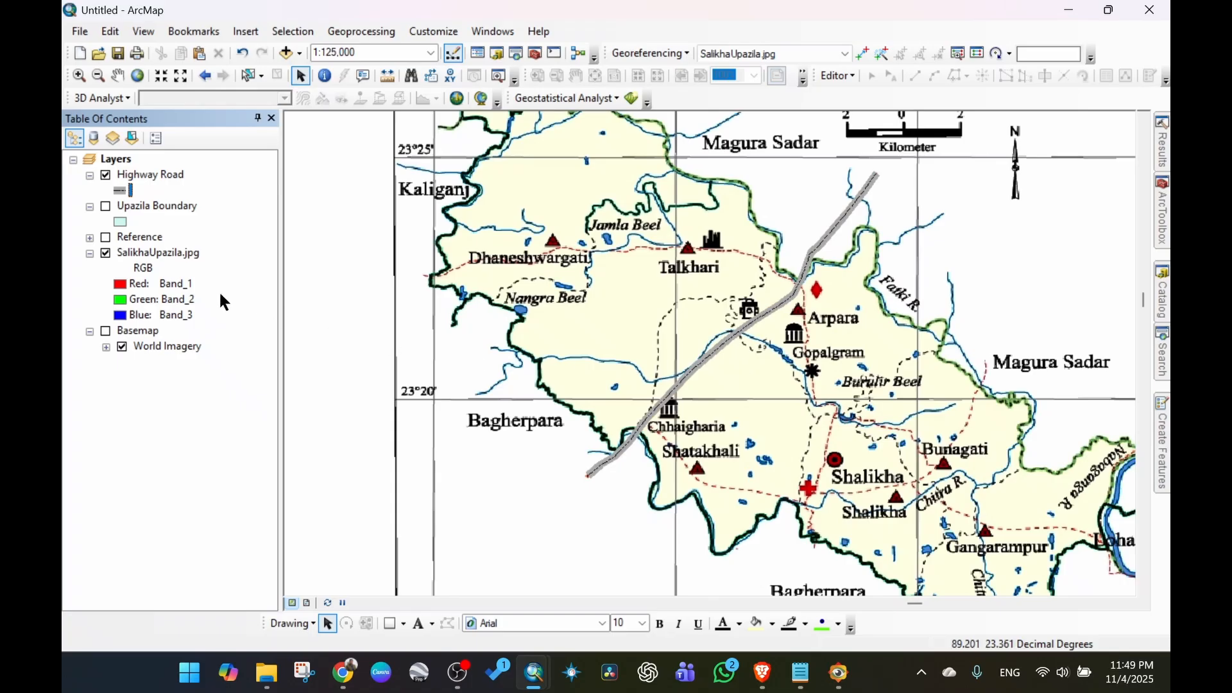
left_click(106, 206)
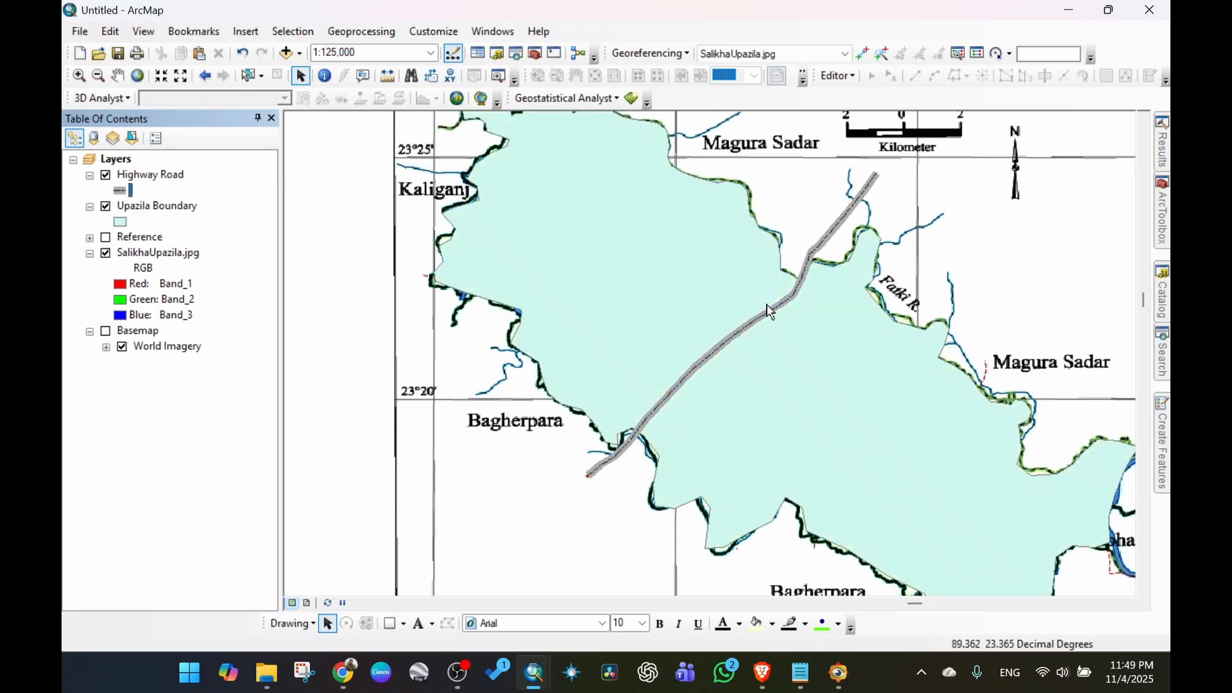
left_click(121, 222)
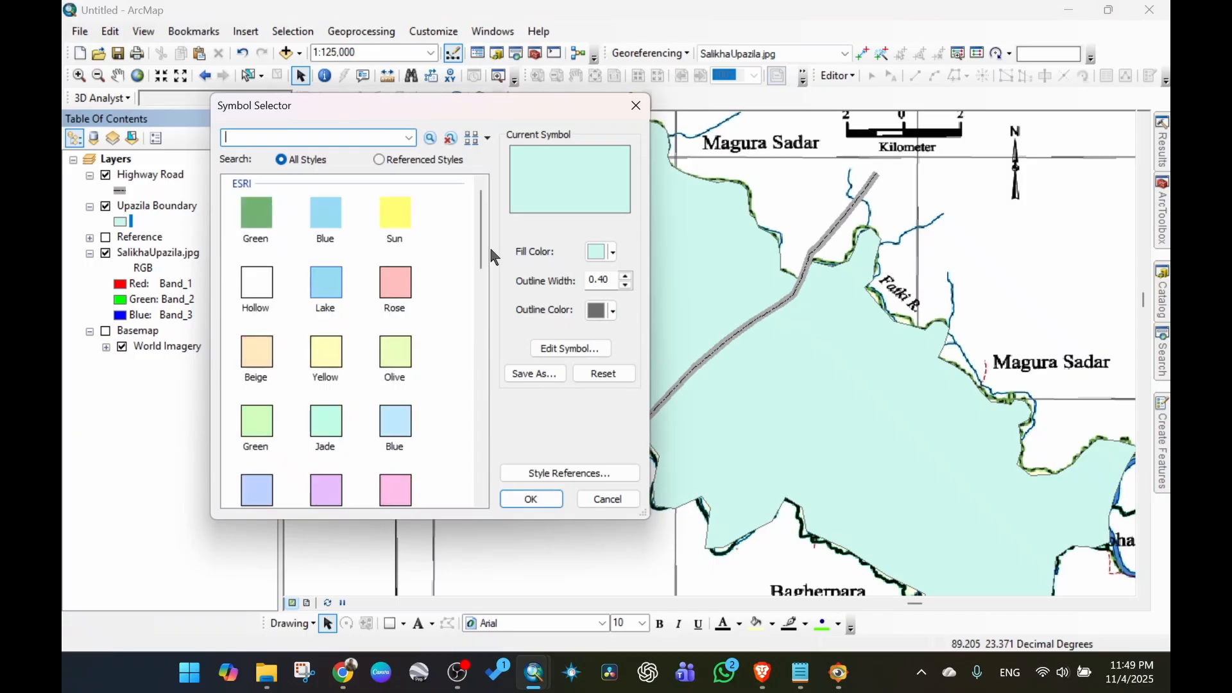
left_click(600, 254)
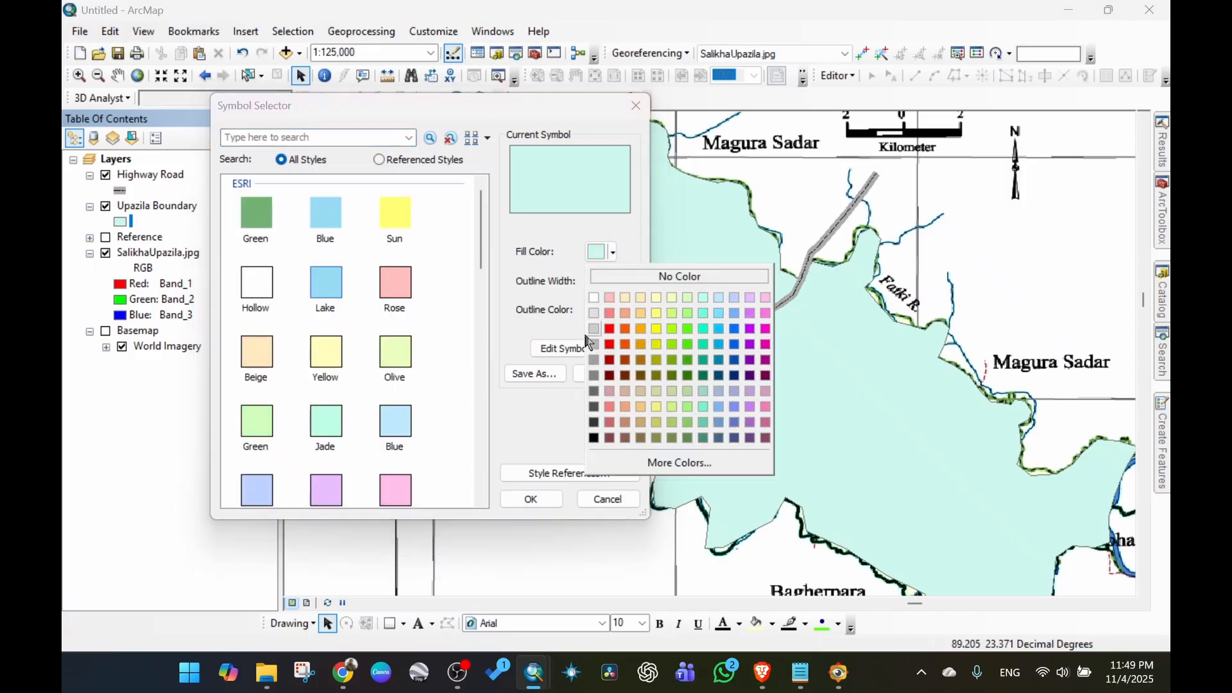
left_click(641, 299)
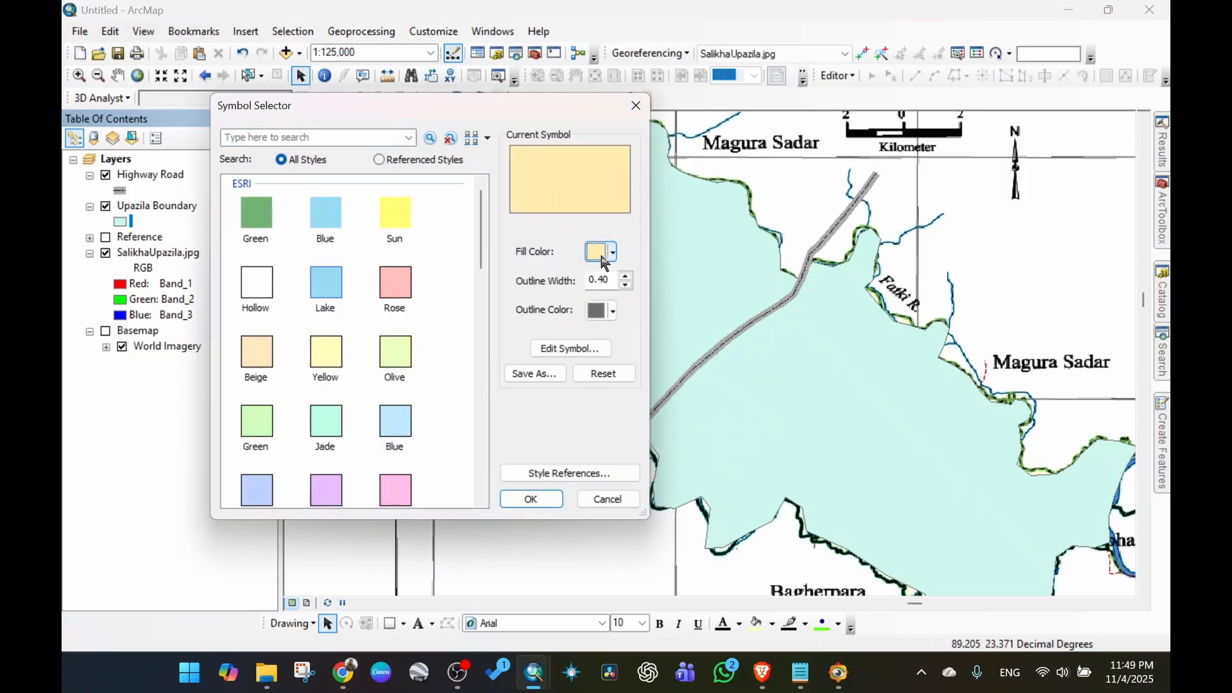
left_click(600, 252)
left_click(671, 464)
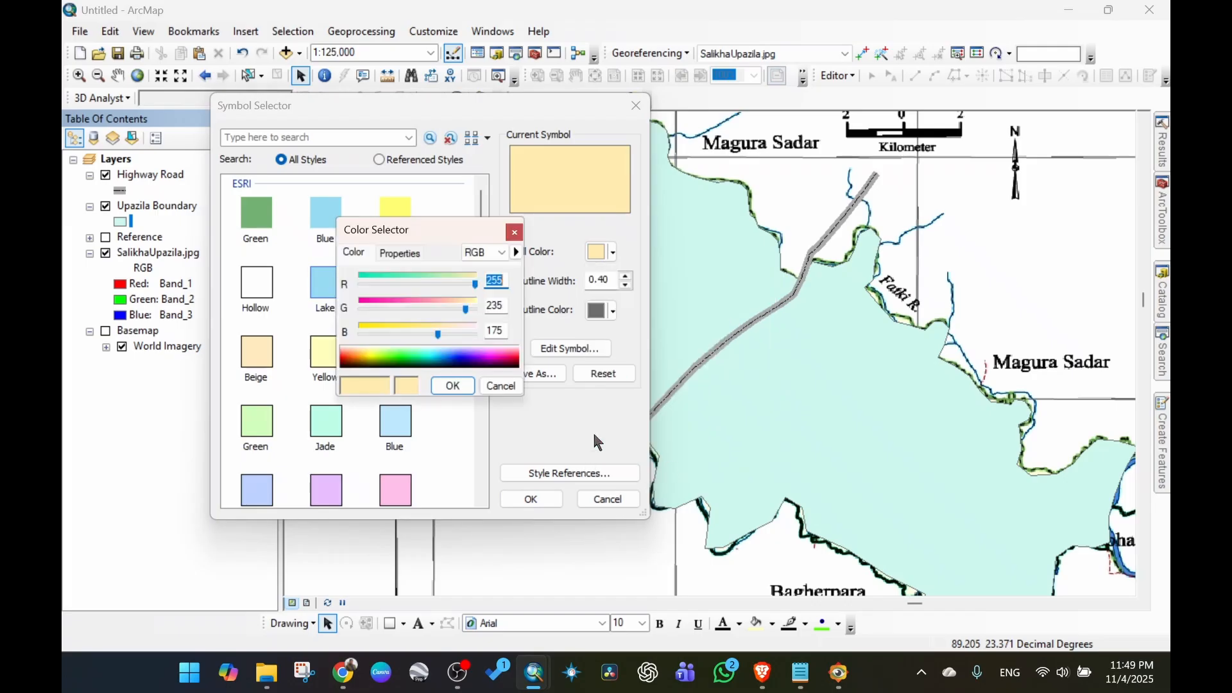
left_click_drag(438, 334, 467, 334)
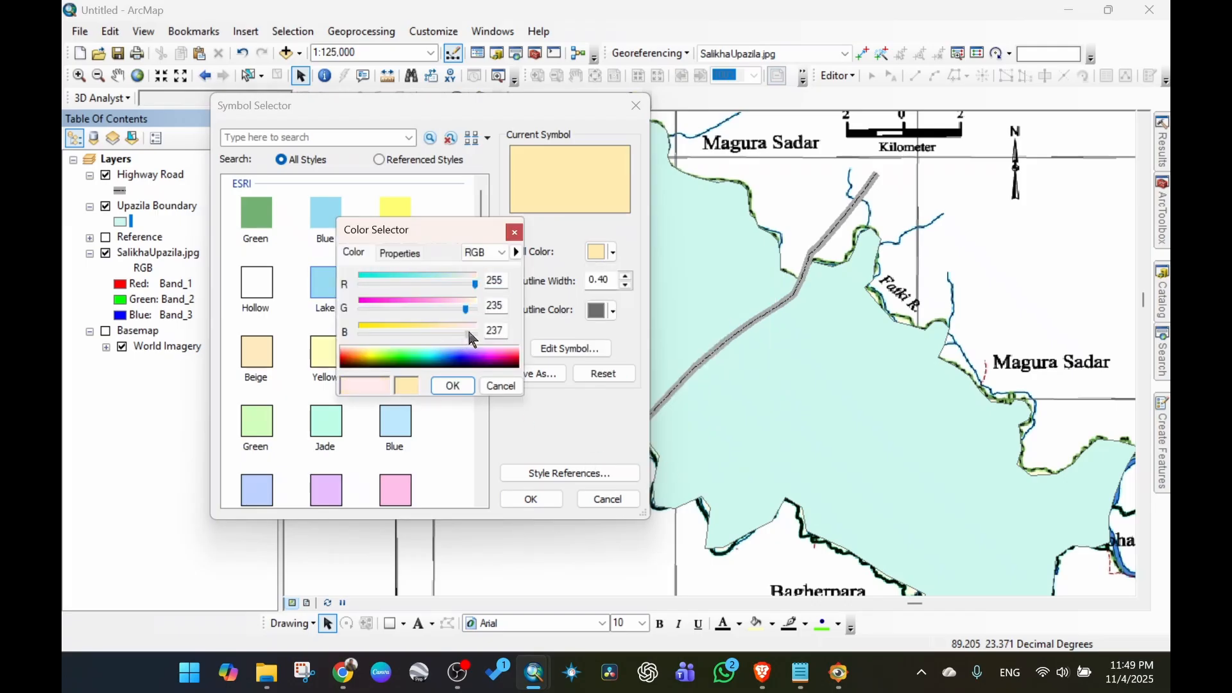
left_click(452, 385)
left_click(531, 499)
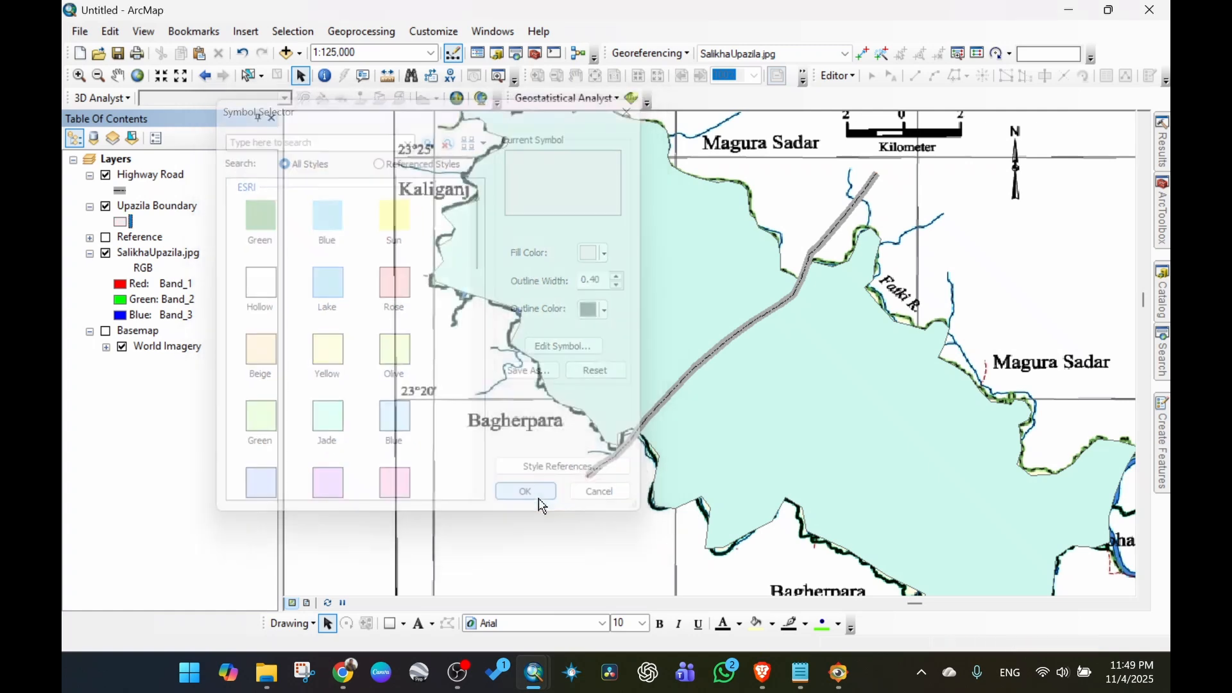
Hide the Upazila Boundary layer so the scanned map is uncovered.
scroll(817, 405, "down", 2)
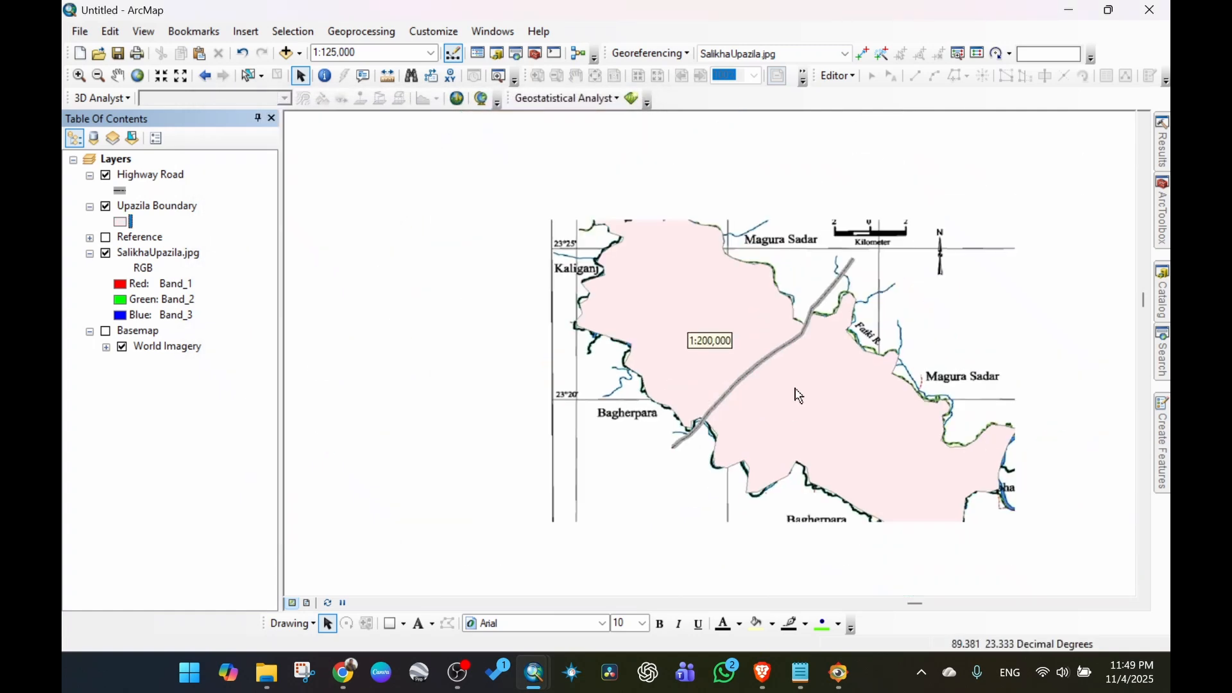
left_click(106, 208)
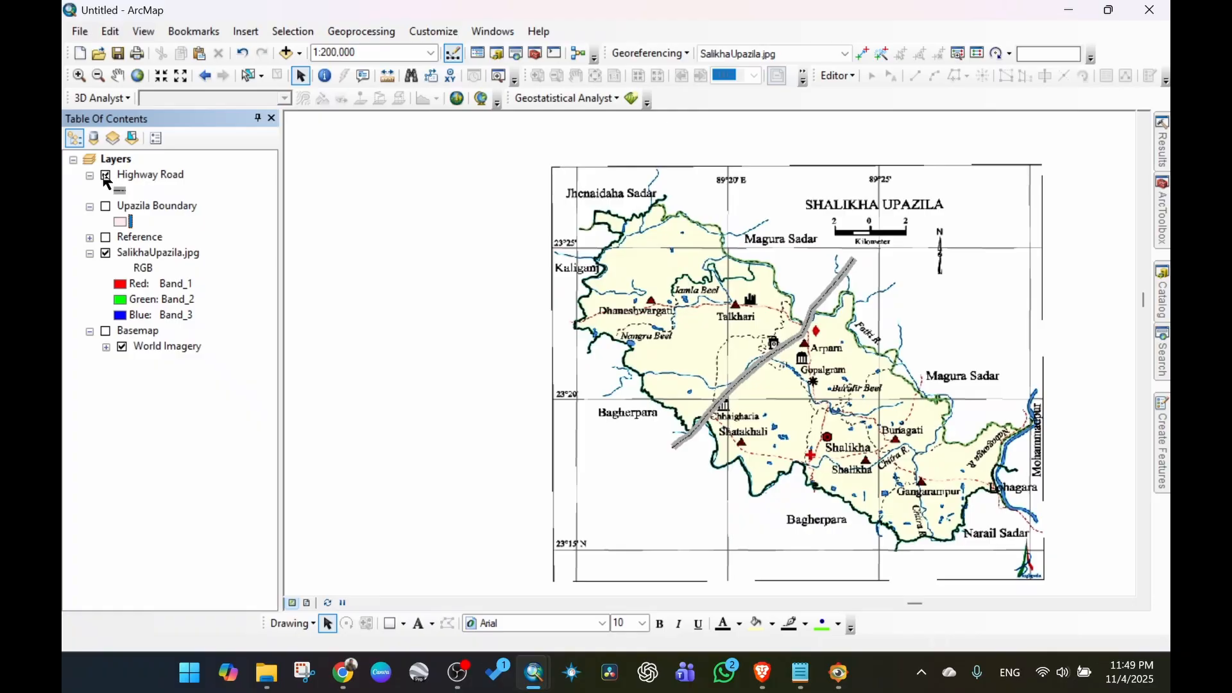
Hide the Highway Road layer, leaving only the scanned Shalikha Upazila map on display.
left_click(107, 176)
scroll(839, 389, "up", 2)
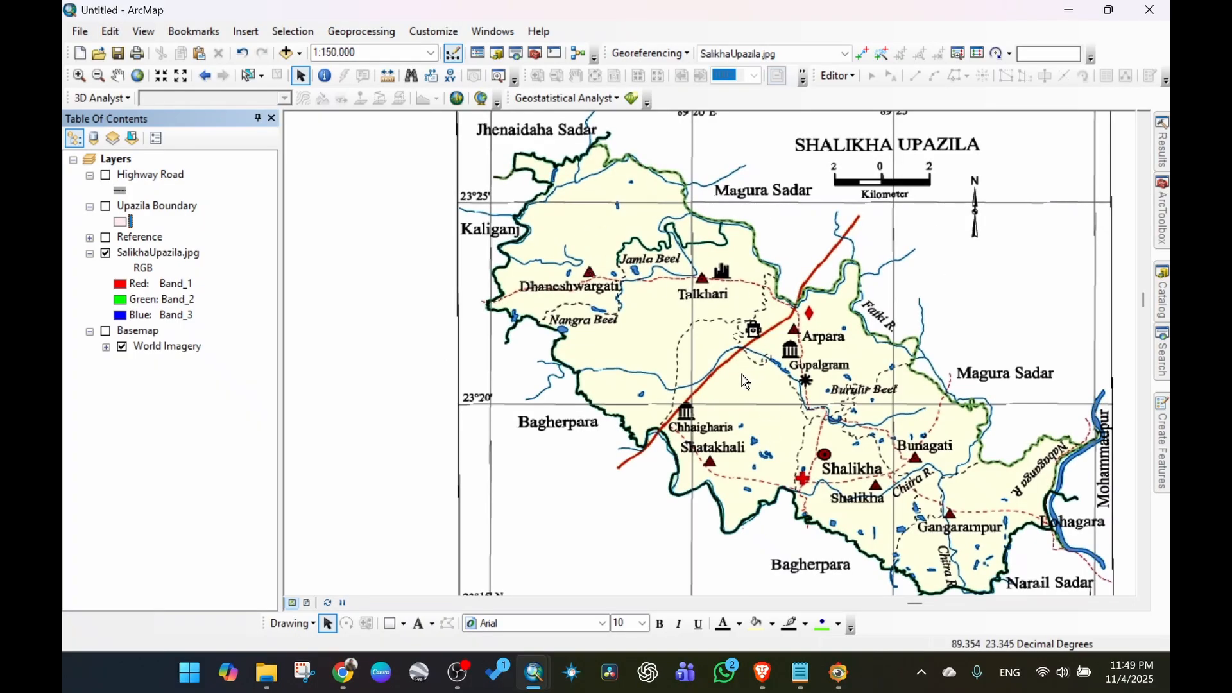
scroll(708, 335, "down", 2)
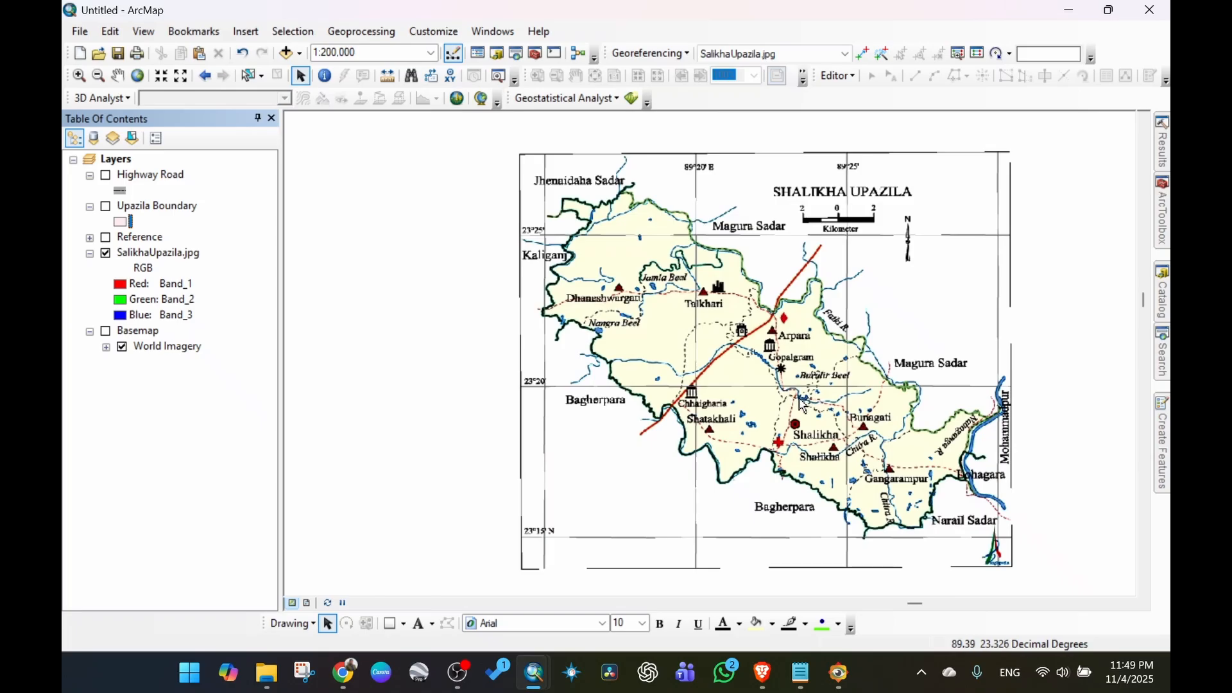
left_click_drag(803, 403, 735, 358)
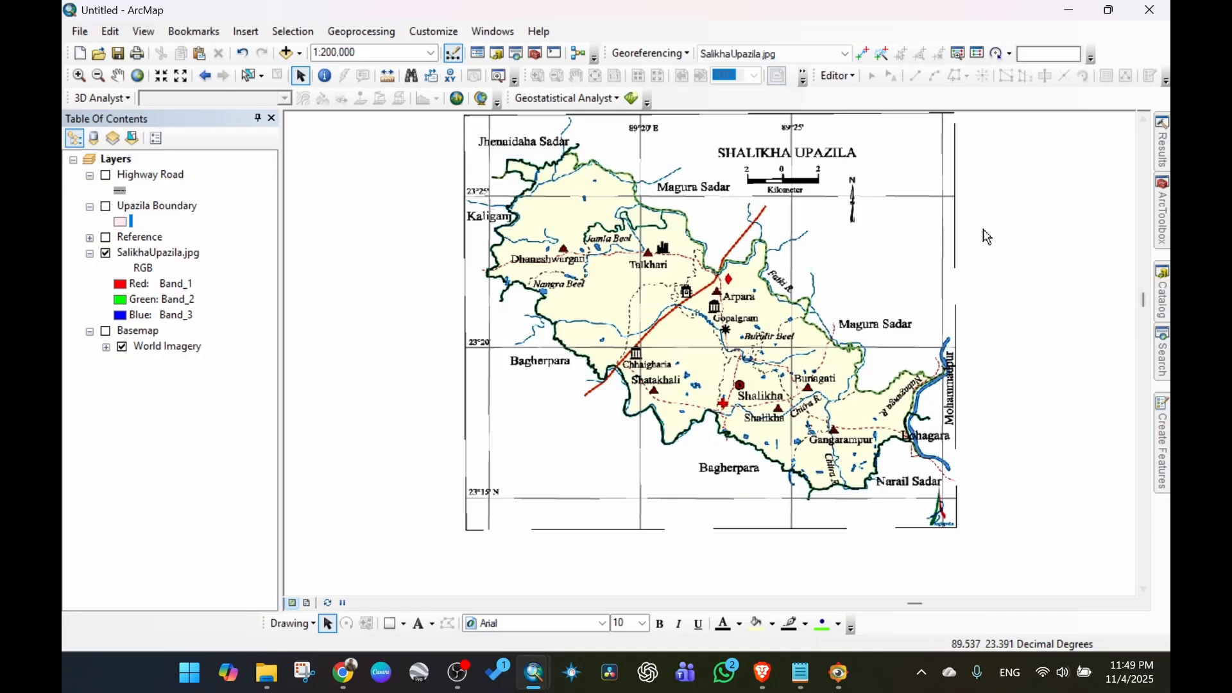
Start a new point shapefile named Union in the D:\Shalikha map DIGITIZE folder.
left_click(497, 54)
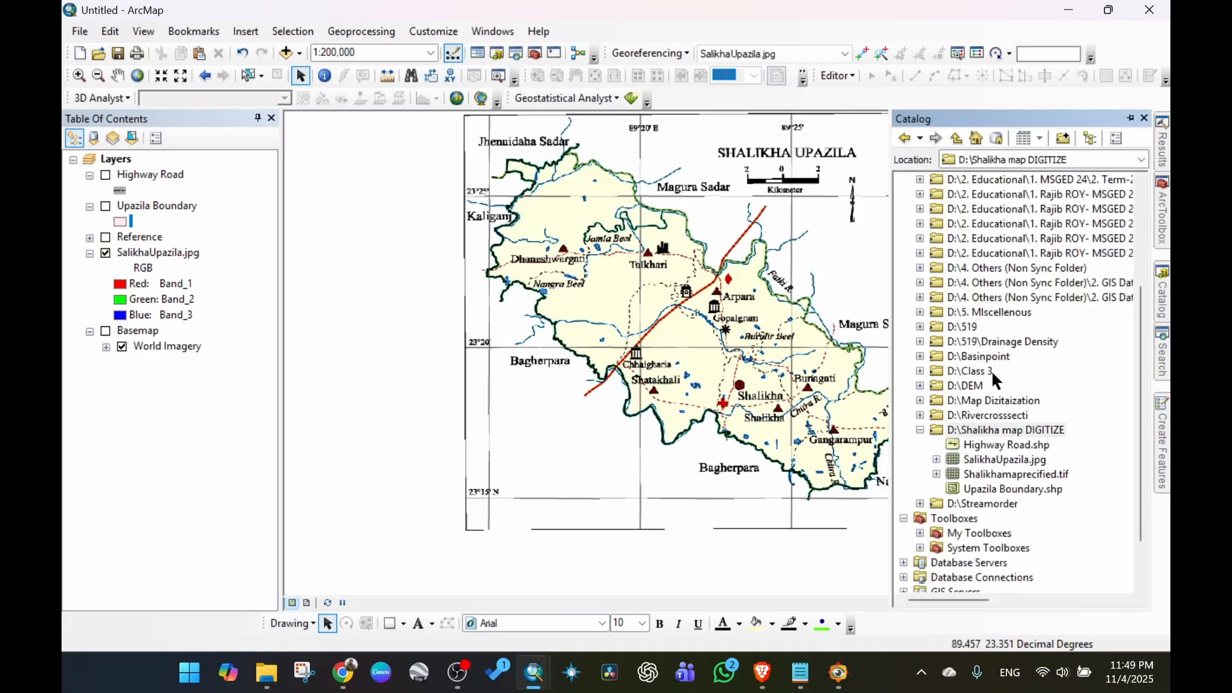
left_click(997, 431)
right_click(998, 432)
left_click(1036, 511)
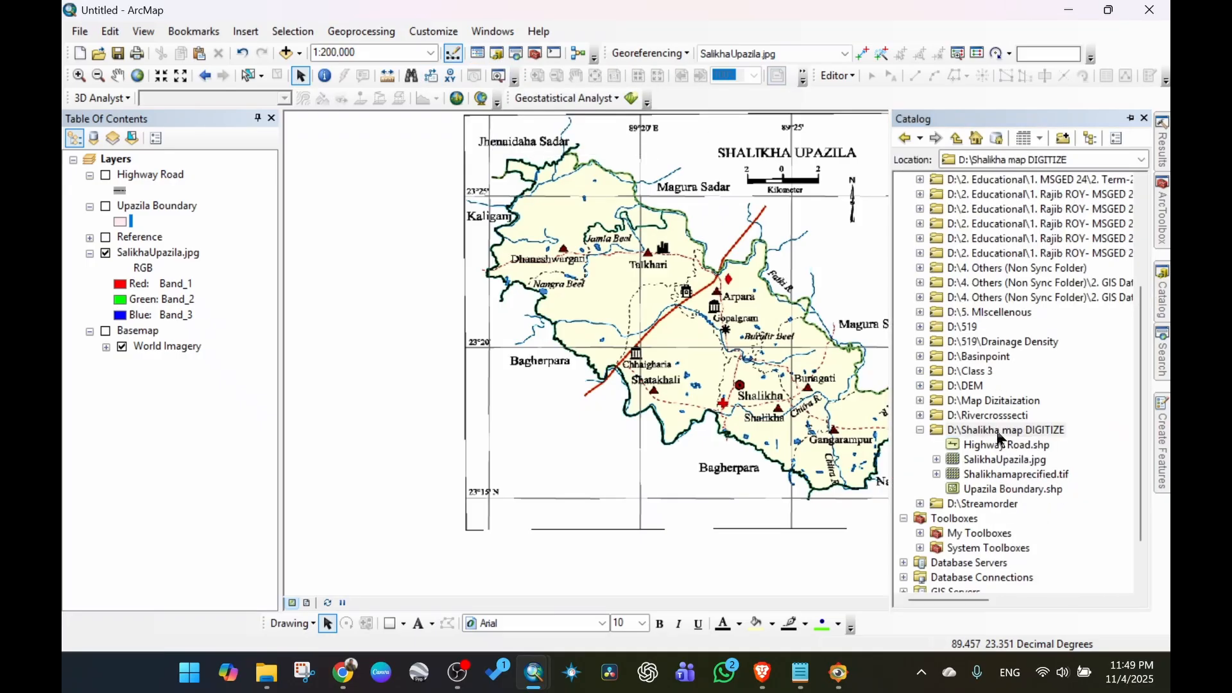
right_click(999, 435)
mouse_move(1046, 537)
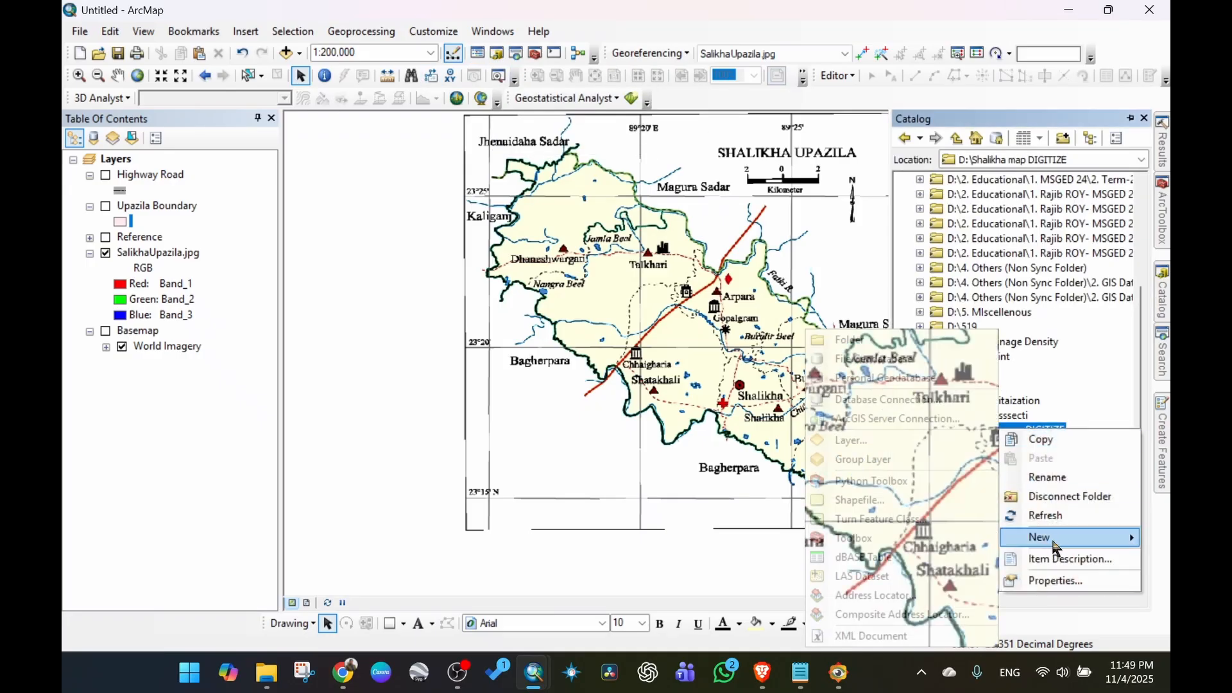
left_click(879, 501)
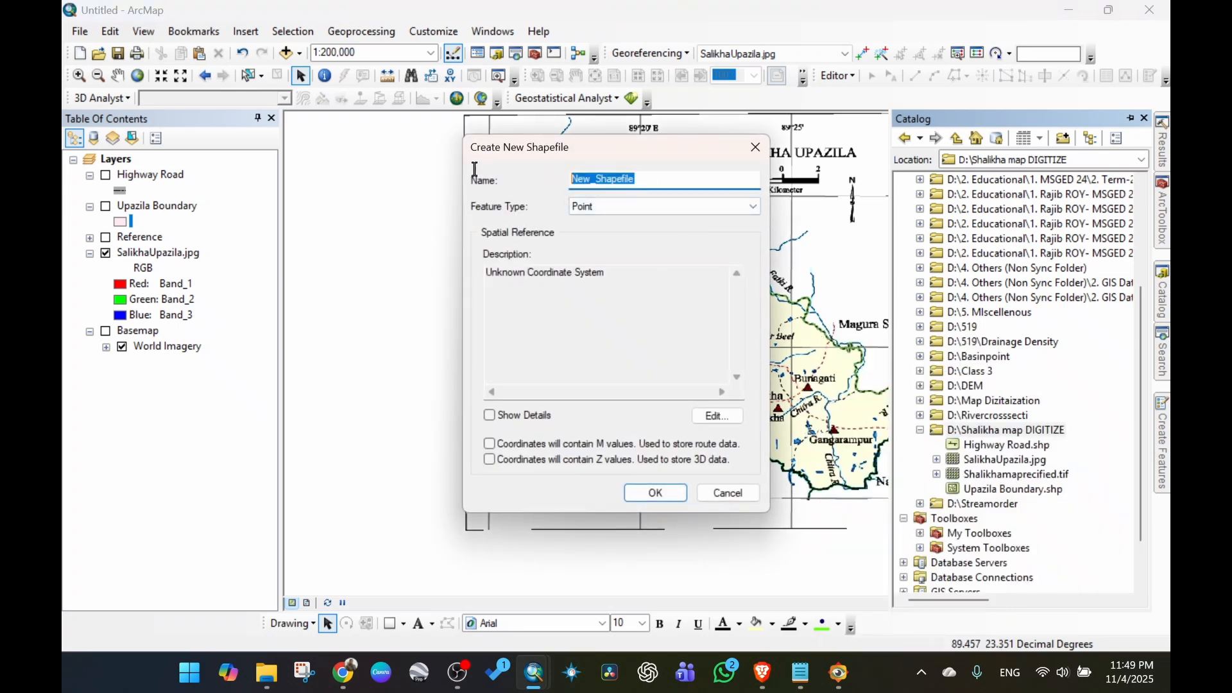
type("Union")
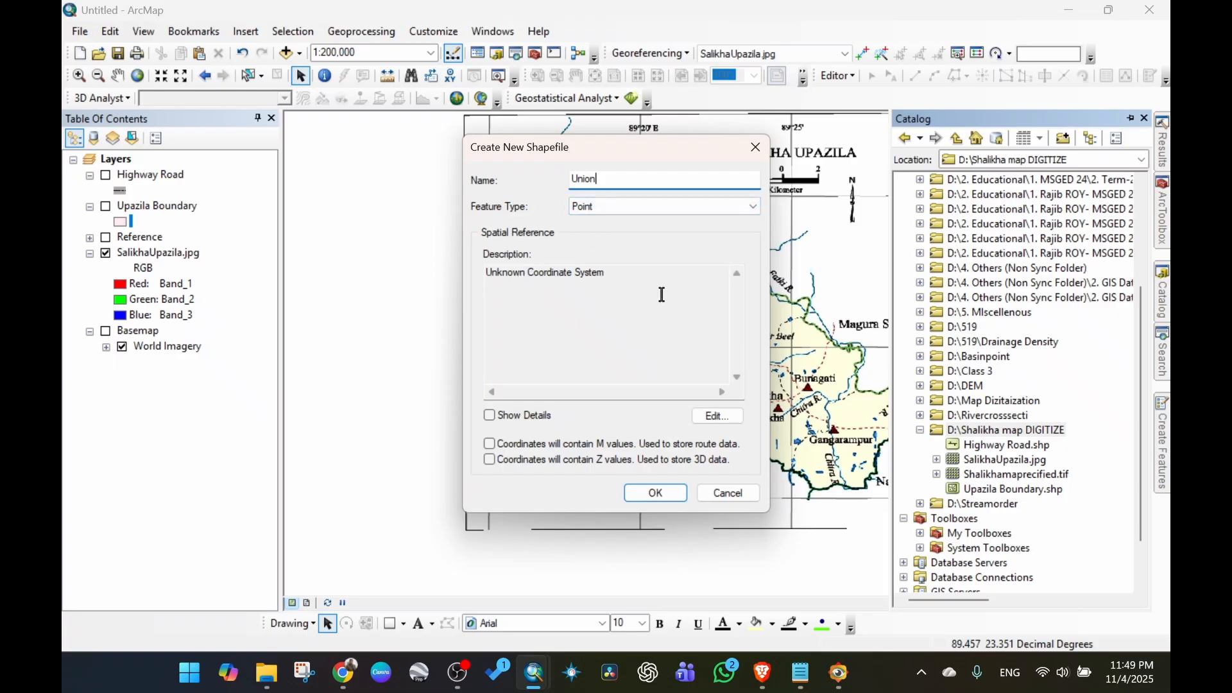
Assign the WGS 1984 geographic coordinate system to the Union shapefile and create it.
left_click(716, 416)
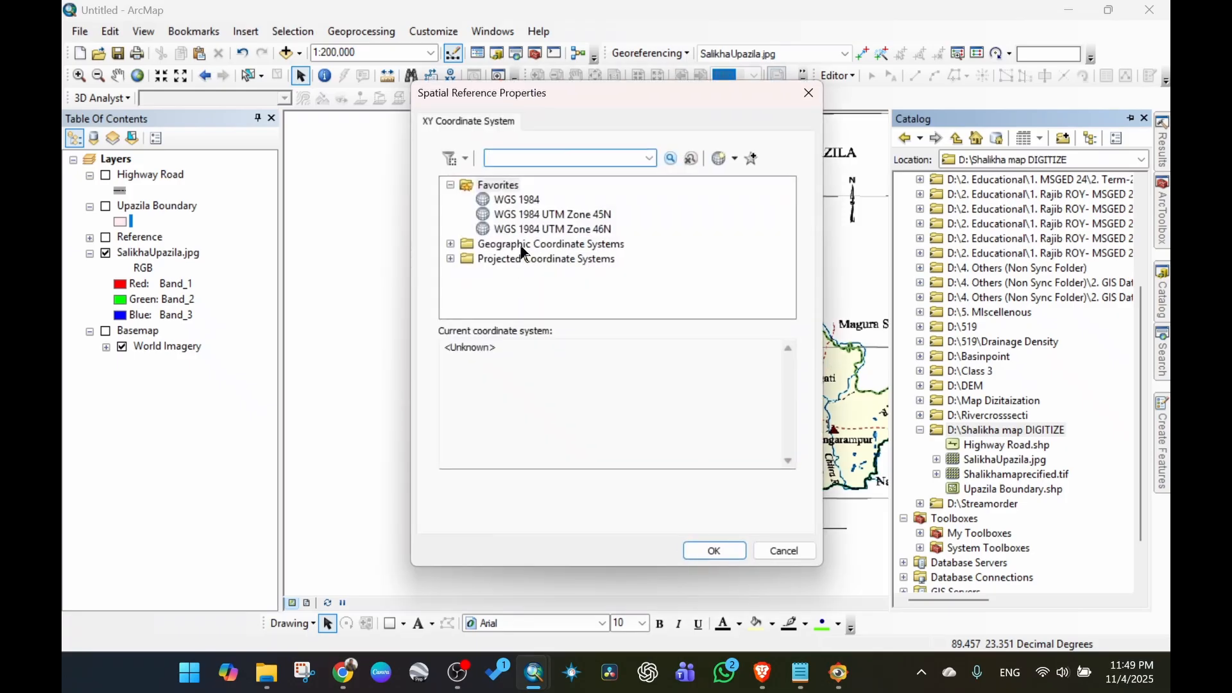
double_click(523, 250)
scroll(552, 260, "down", 3)
double_click(520, 289)
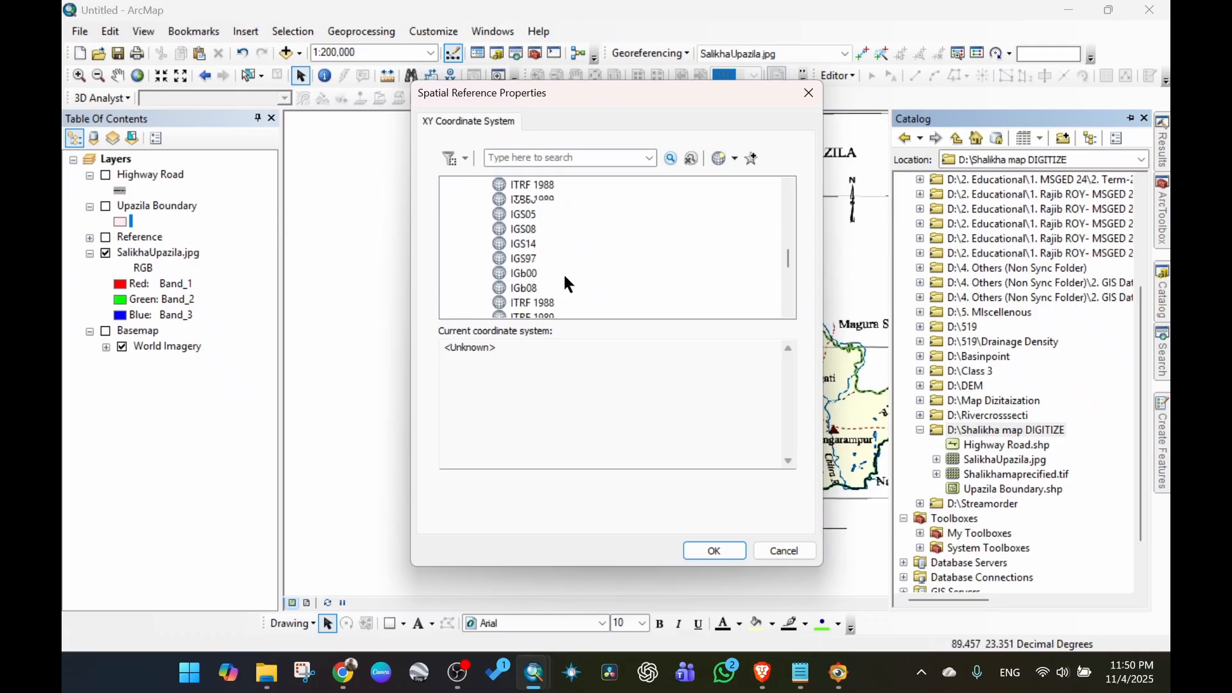
scroll(566, 277, "down", 10)
left_click(541, 201)
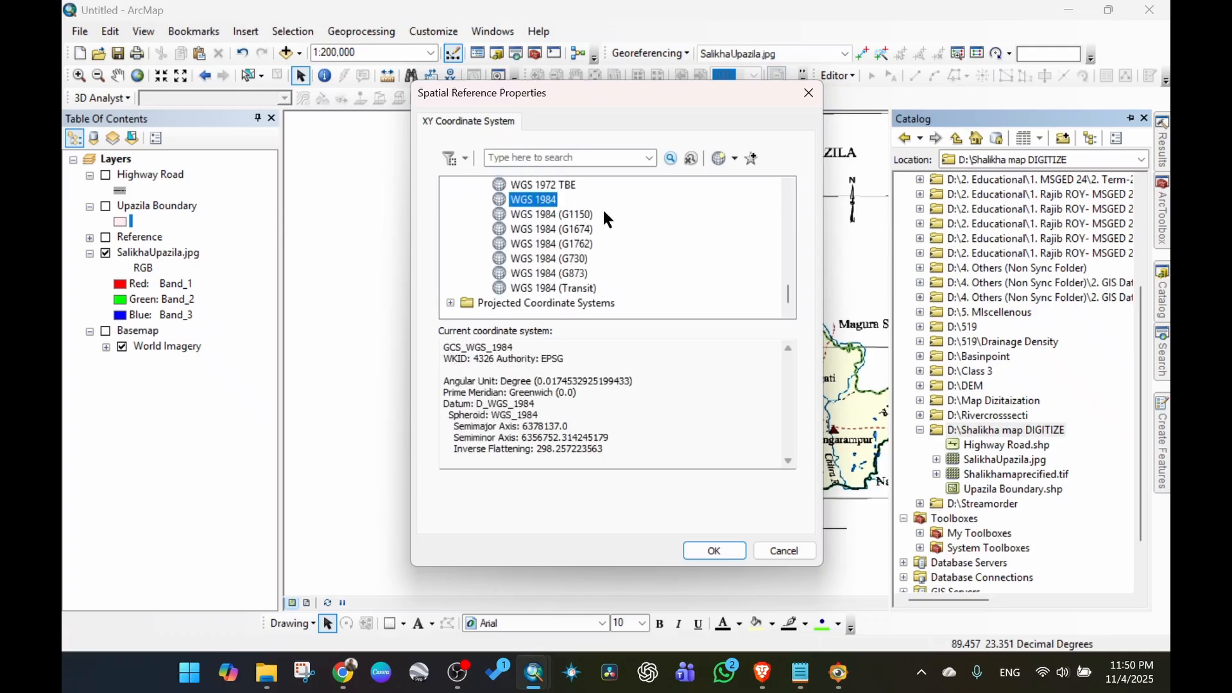
left_click(714, 551)
left_click(658, 497)
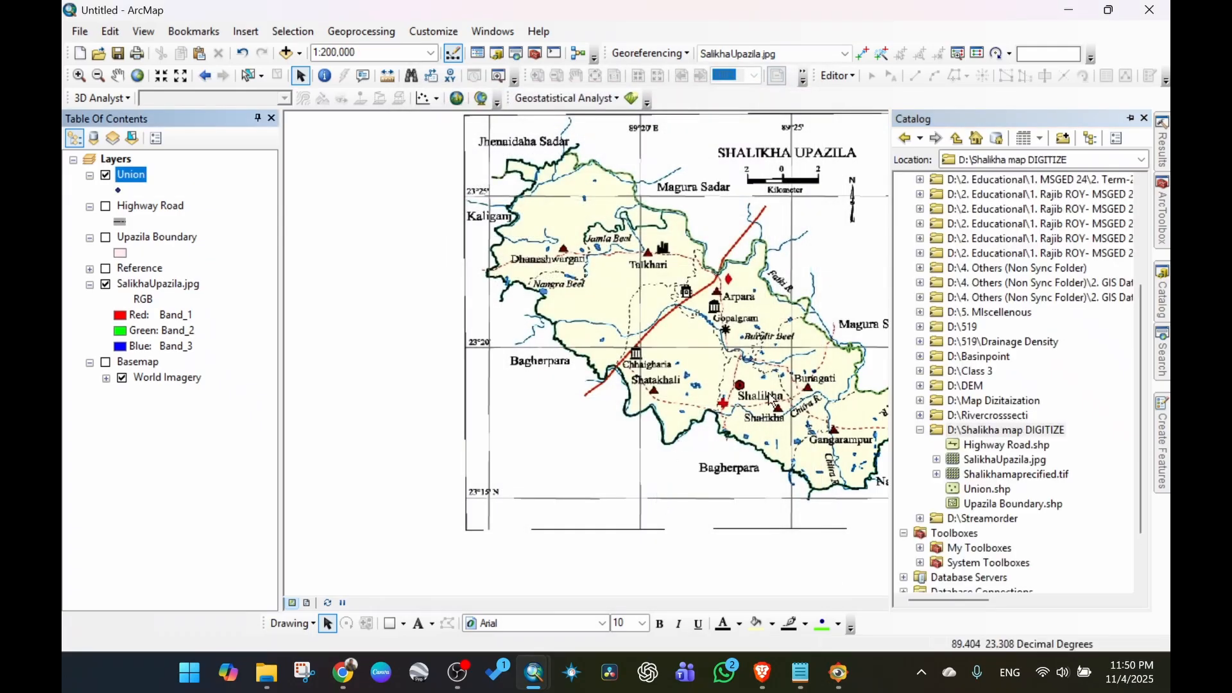
Start an edit session and choose the Union template for creating point features.
left_click(838, 77)
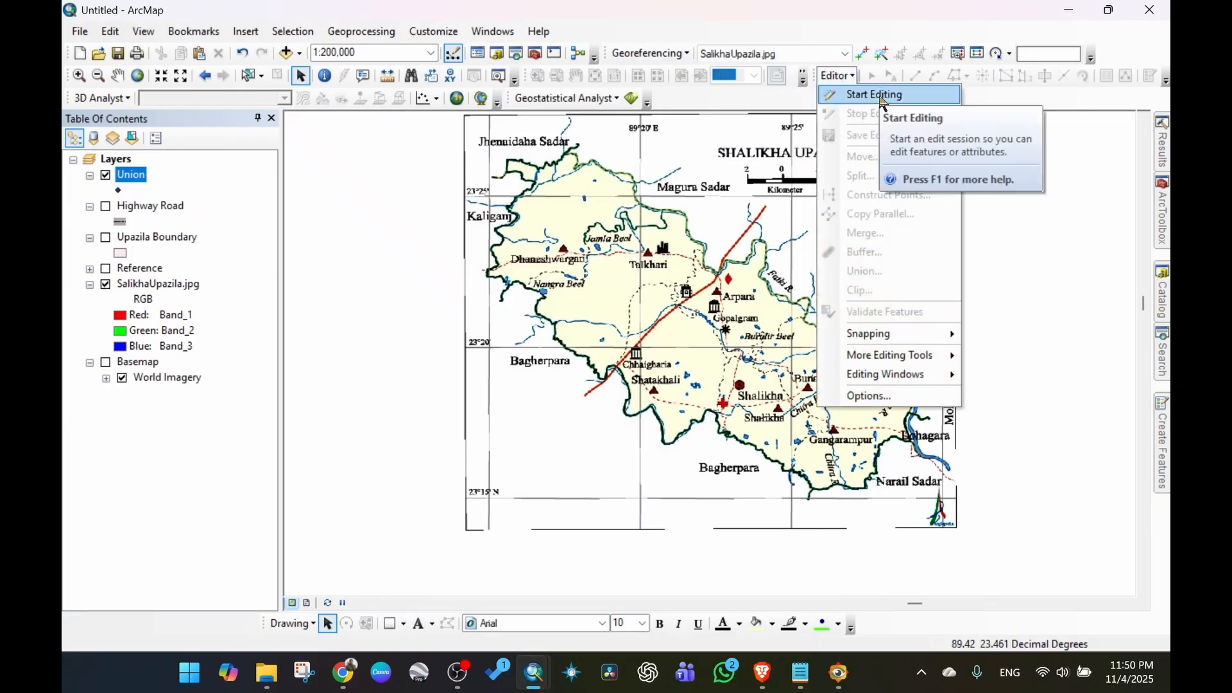
left_click(879, 94)
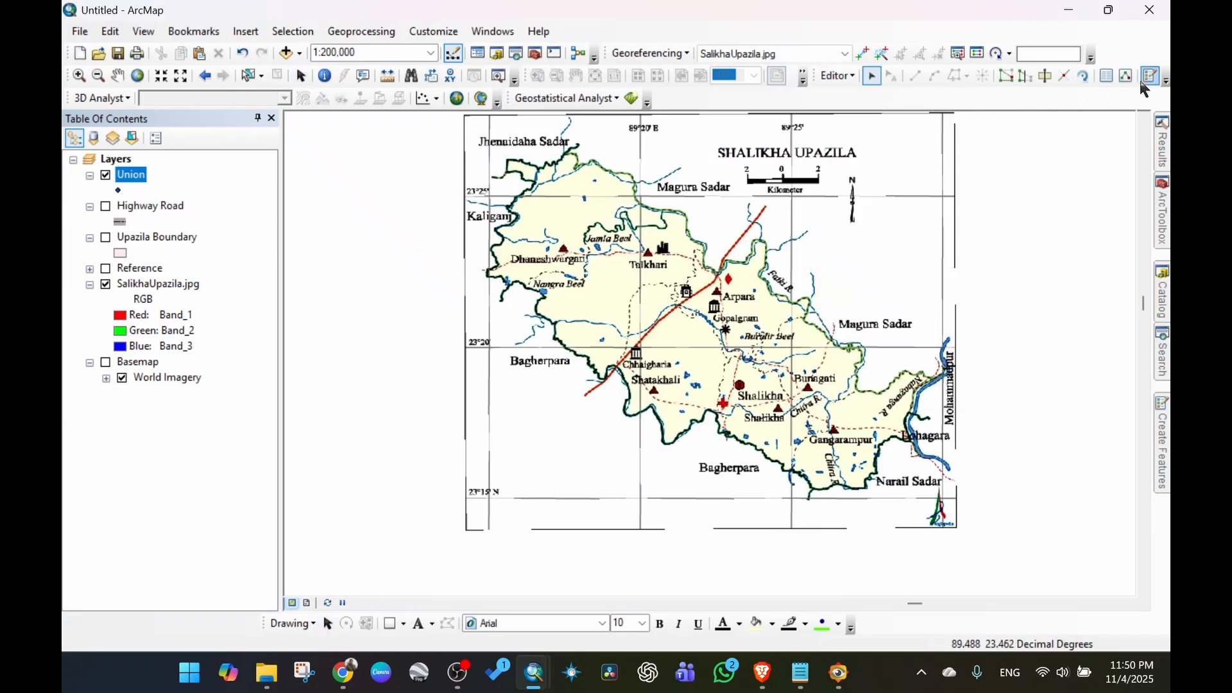
left_click(1147, 77)
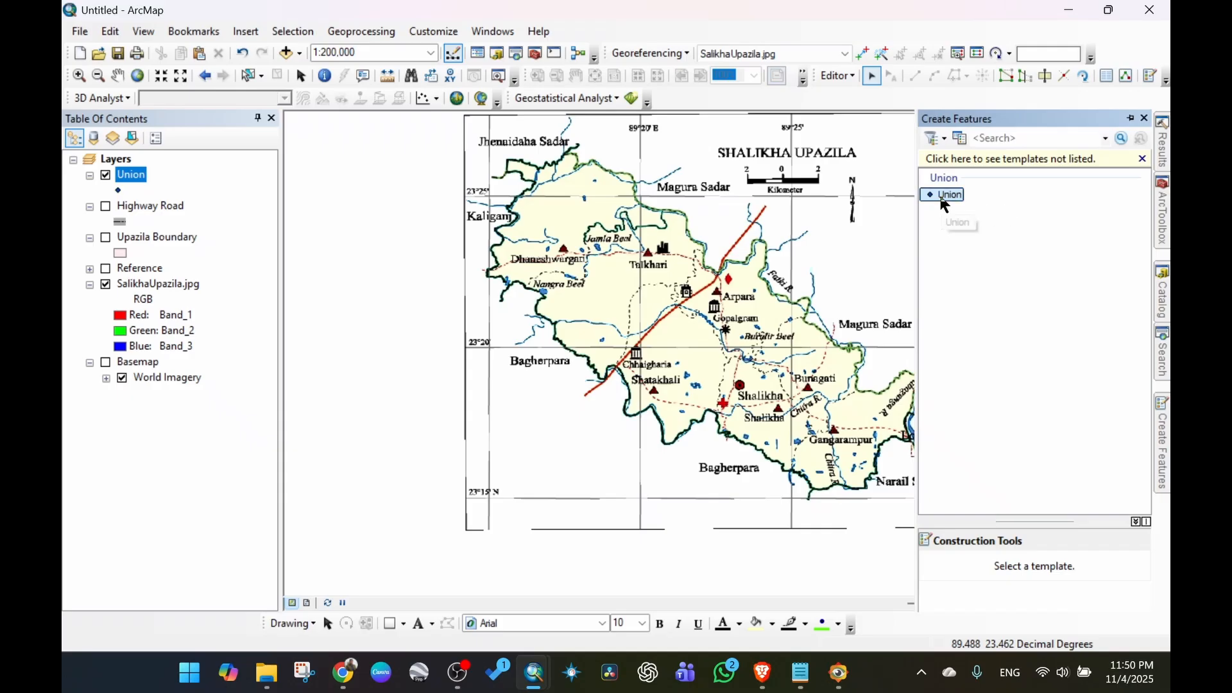
left_click(944, 196)
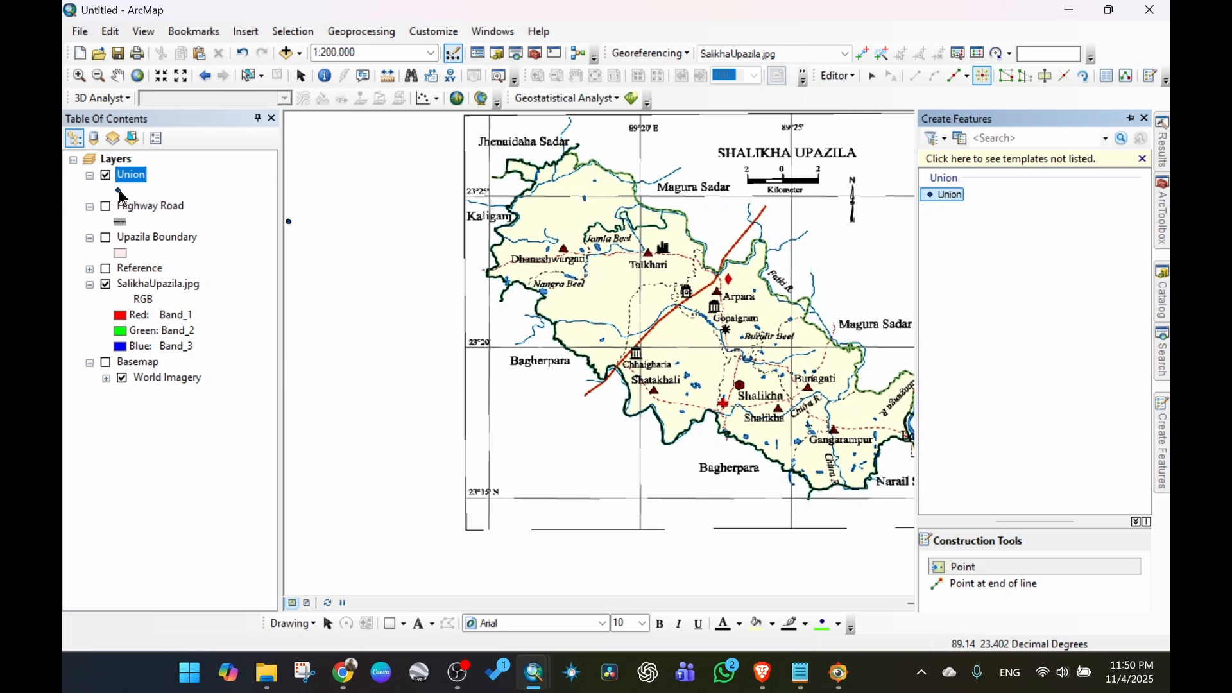
Symbolize the Union layer with the Triangle 3 marker in dark red, matching the union symbols on the scanned map.
scroll(568, 254, "down", 6)
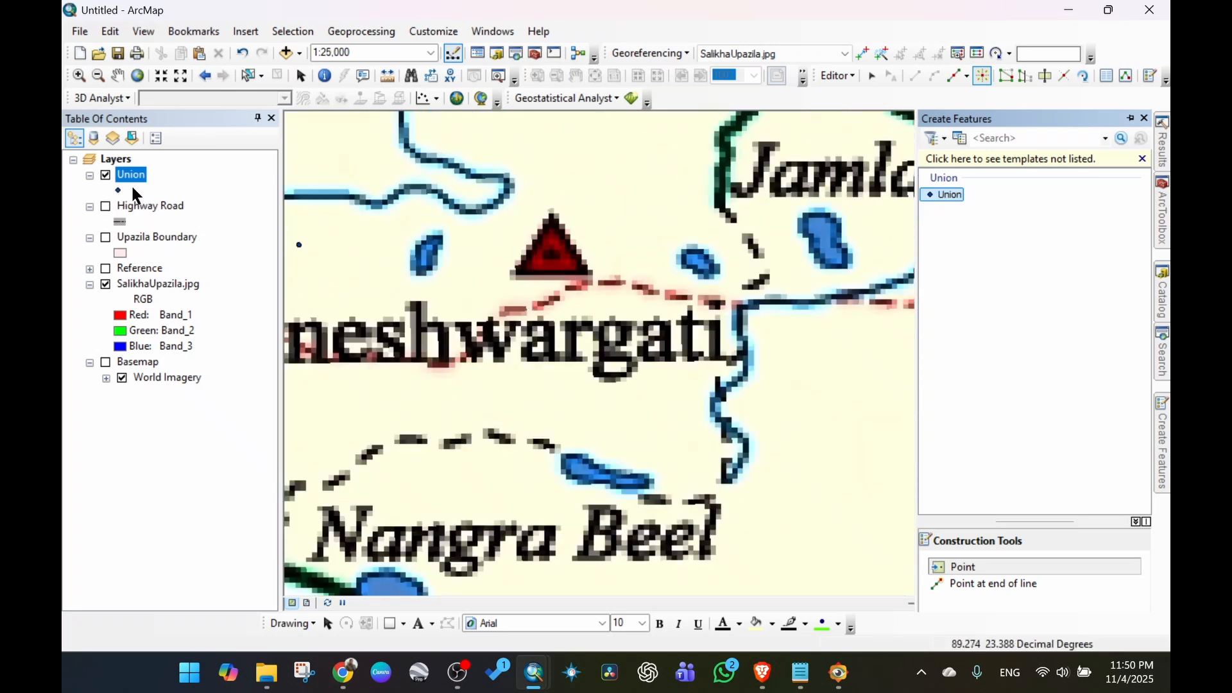
left_click(119, 191)
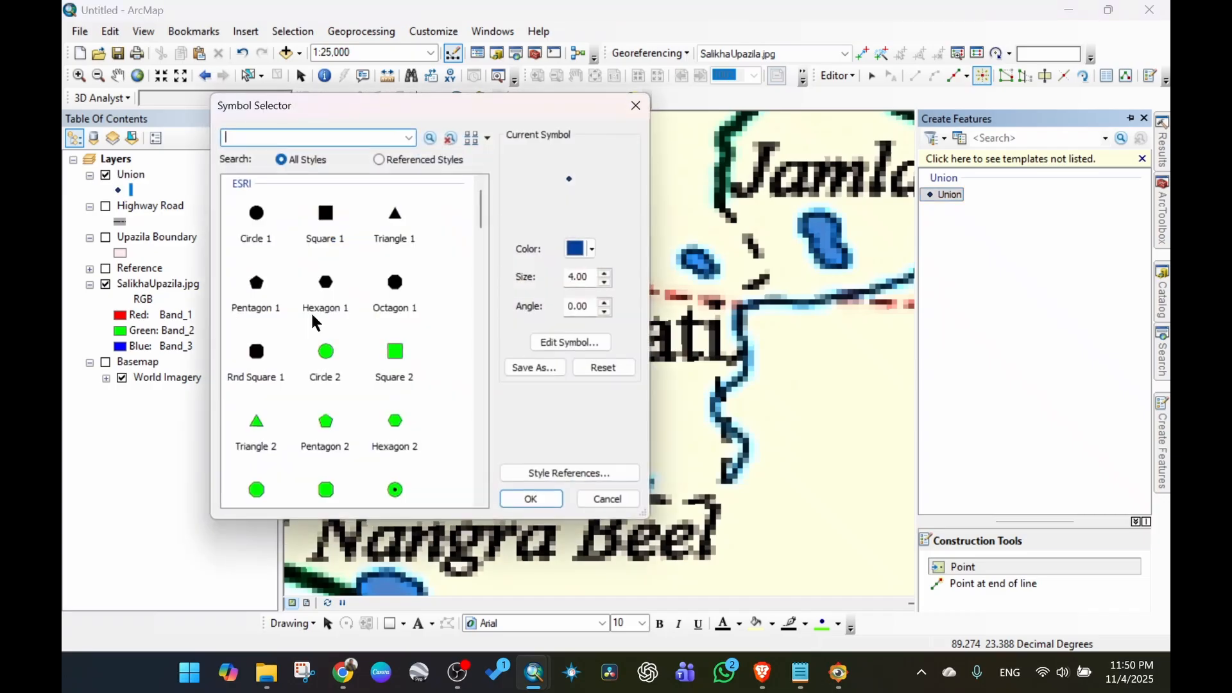
scroll(370, 319, "down", 3)
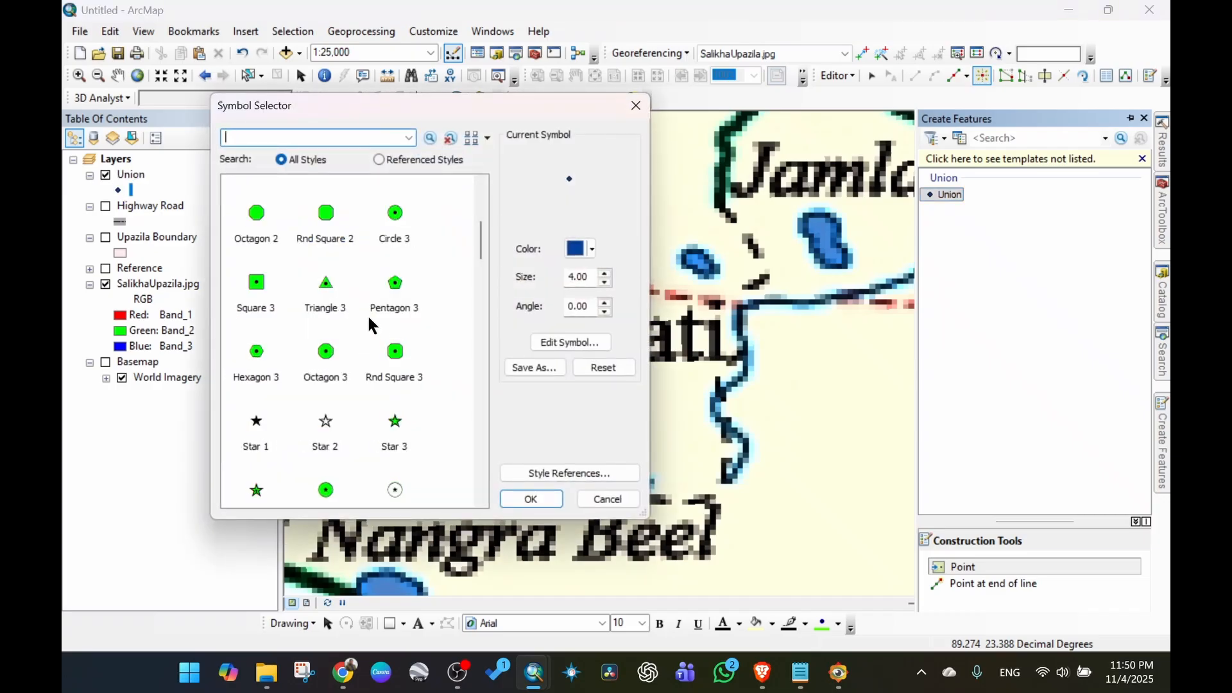
left_click(325, 283)
left_click(580, 249)
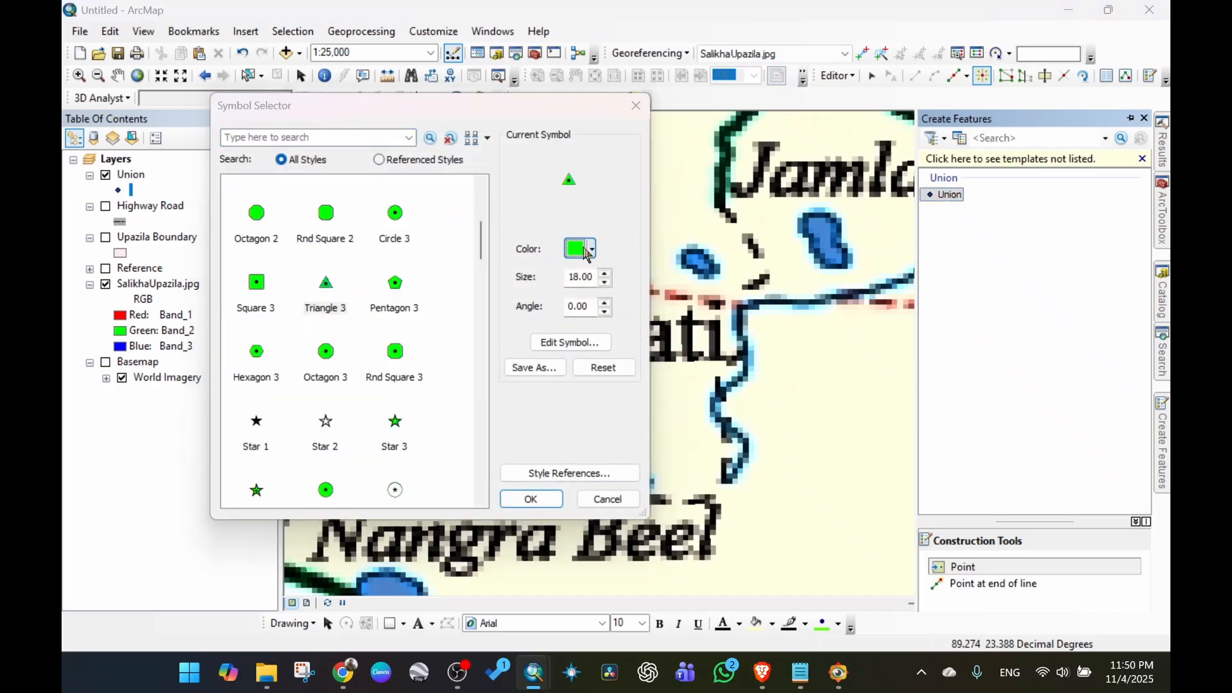
left_click(588, 373)
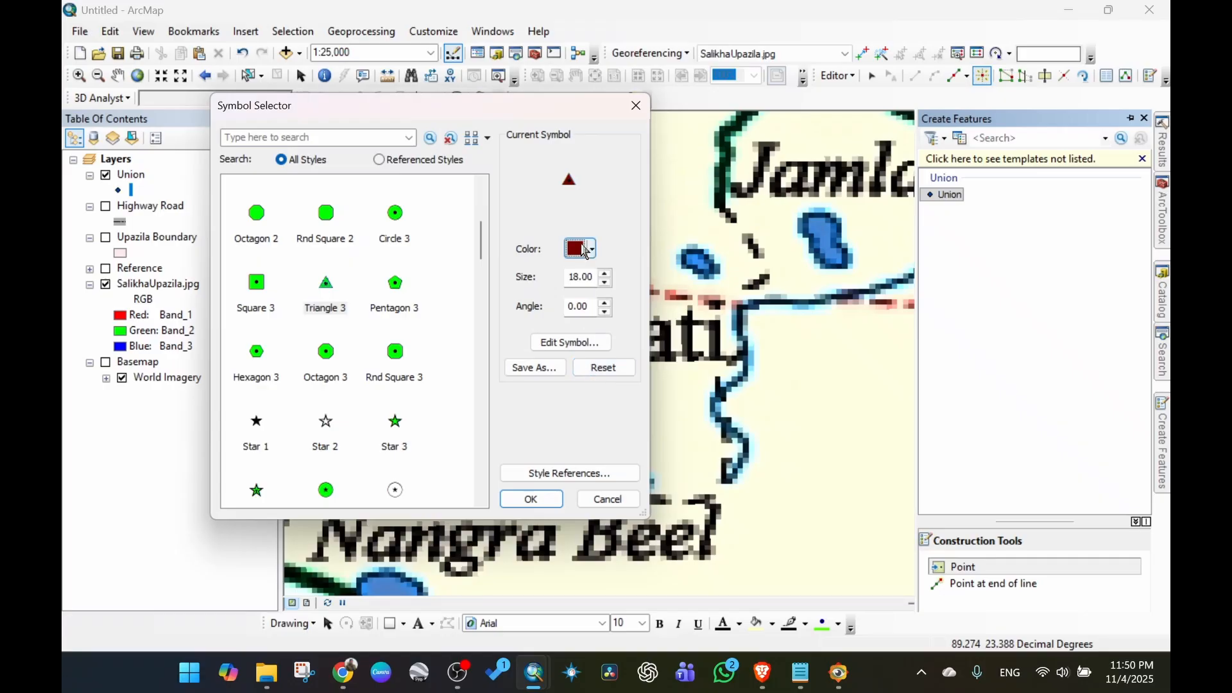
left_click(528, 501)
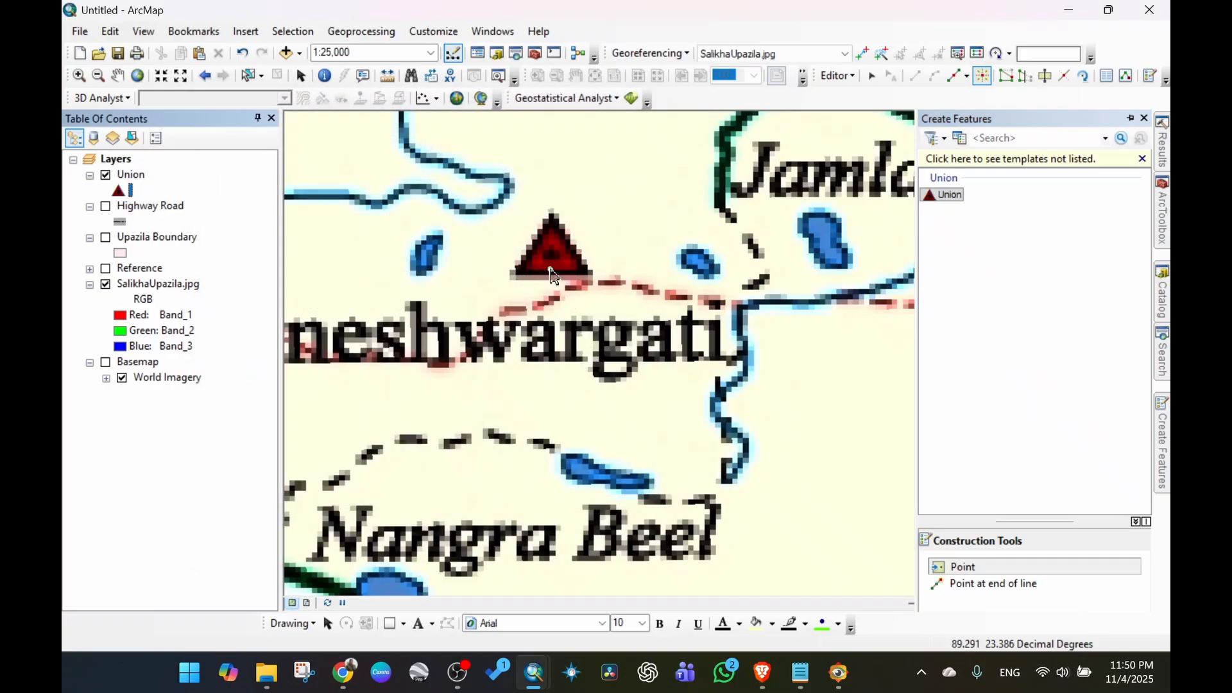
Set the Union layer's triangle marker size to 20.
left_click(119, 190)
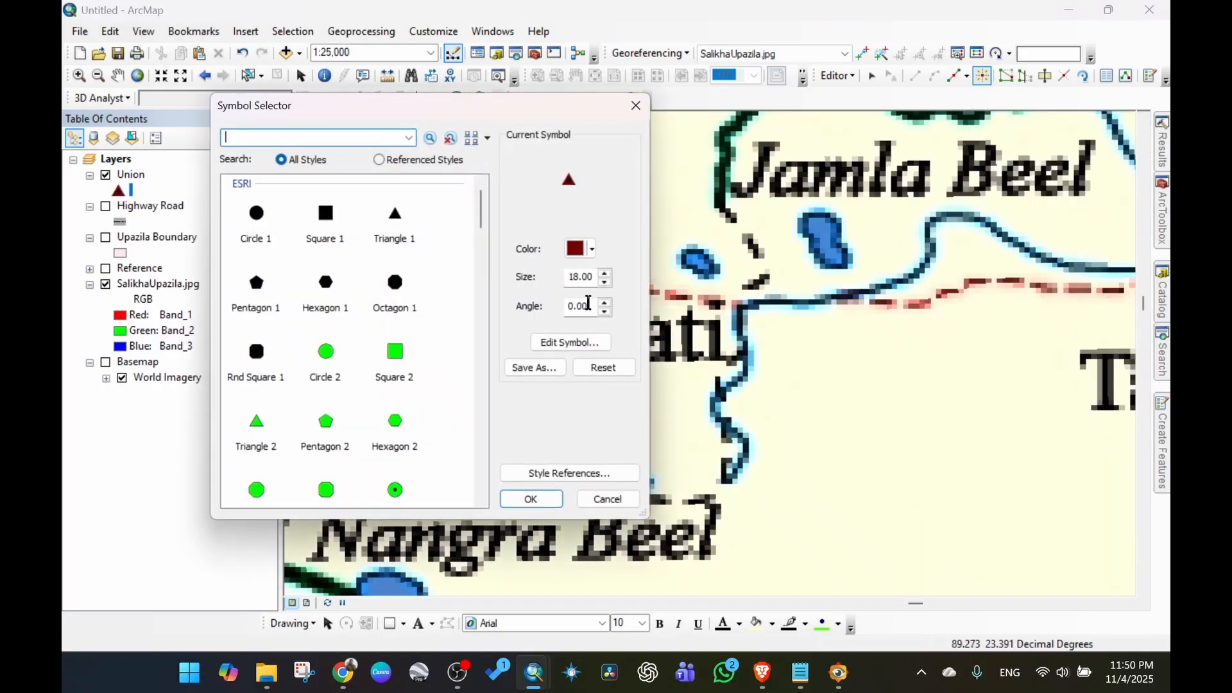
left_click(606, 275)
left_click(607, 276)
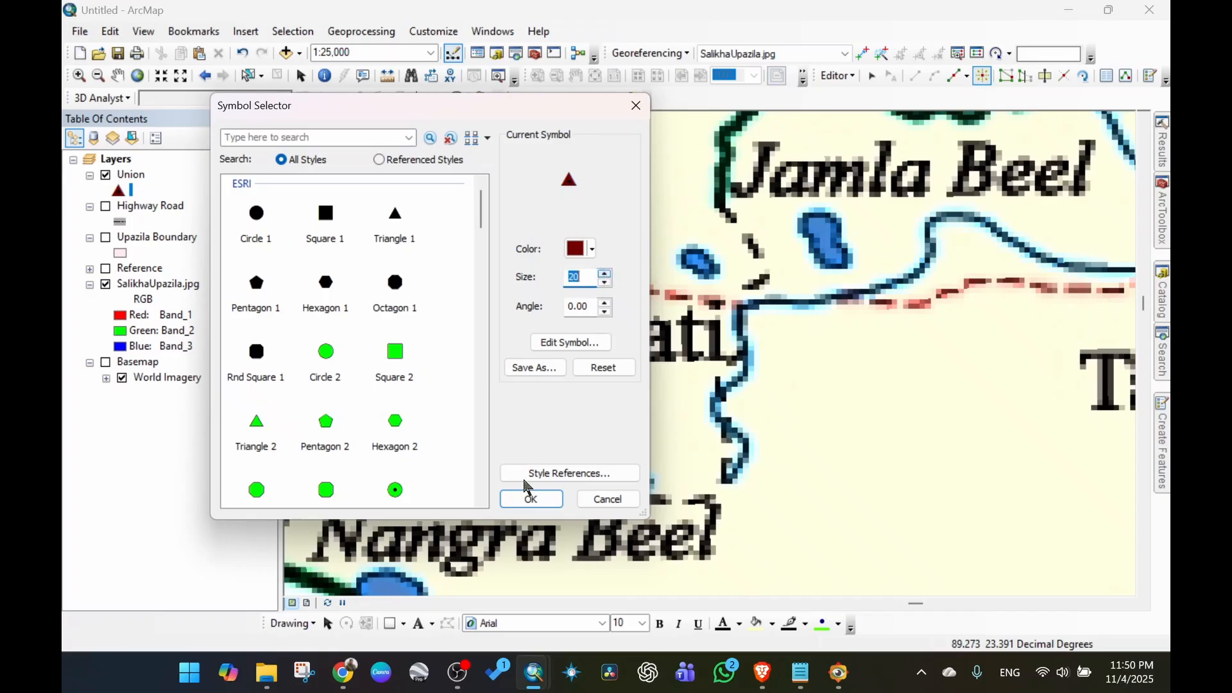
left_click(529, 499)
Place union points on the triangle symbols at Dhaneshwargati, Talkhari and Arpara.
scroll(560, 348, "up", 1)
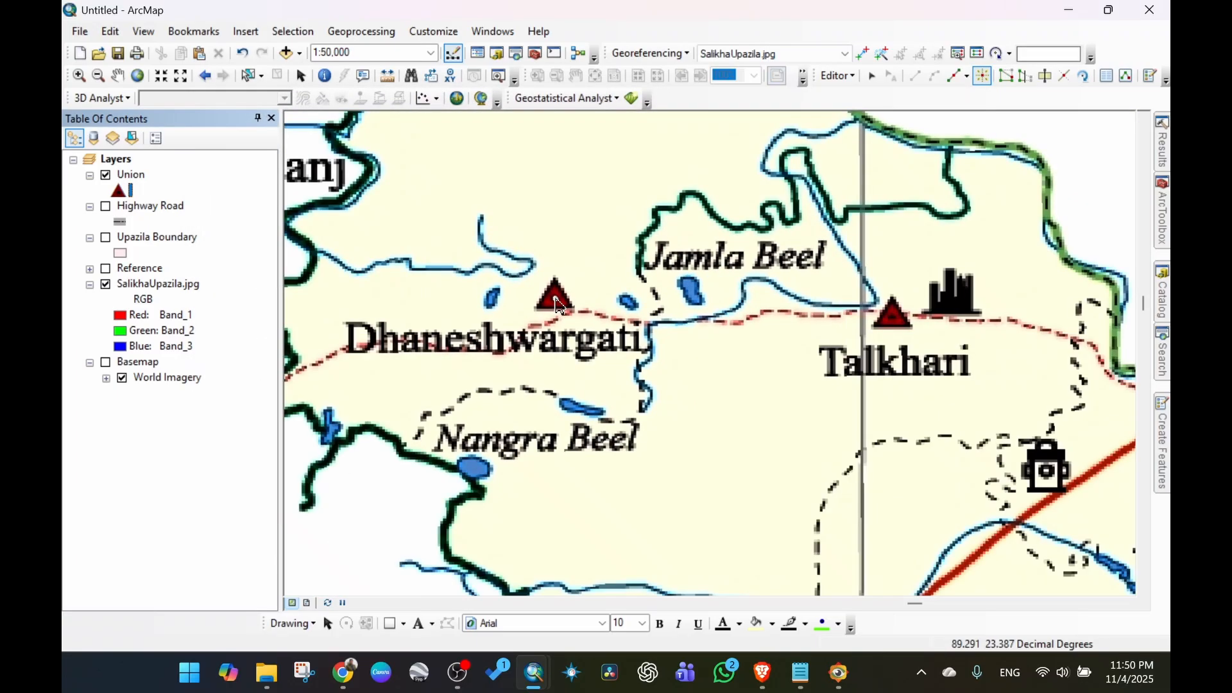
left_click(556, 299)
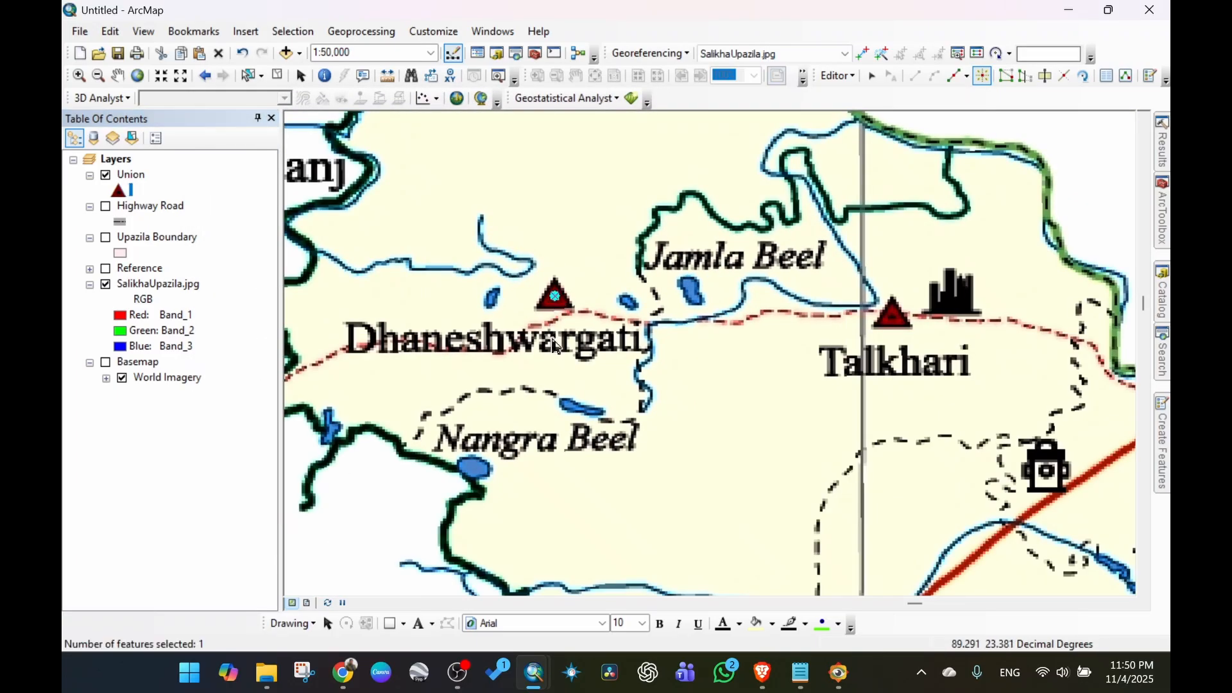
left_click(897, 326)
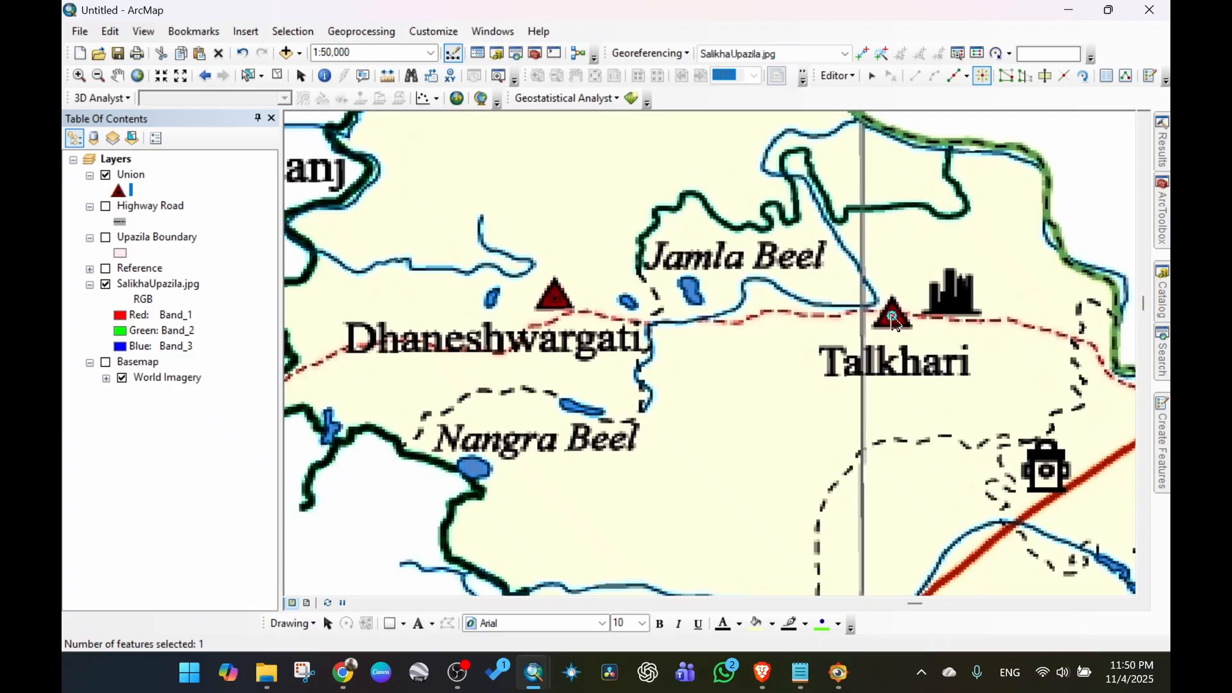
scroll(836, 385, "up", 1)
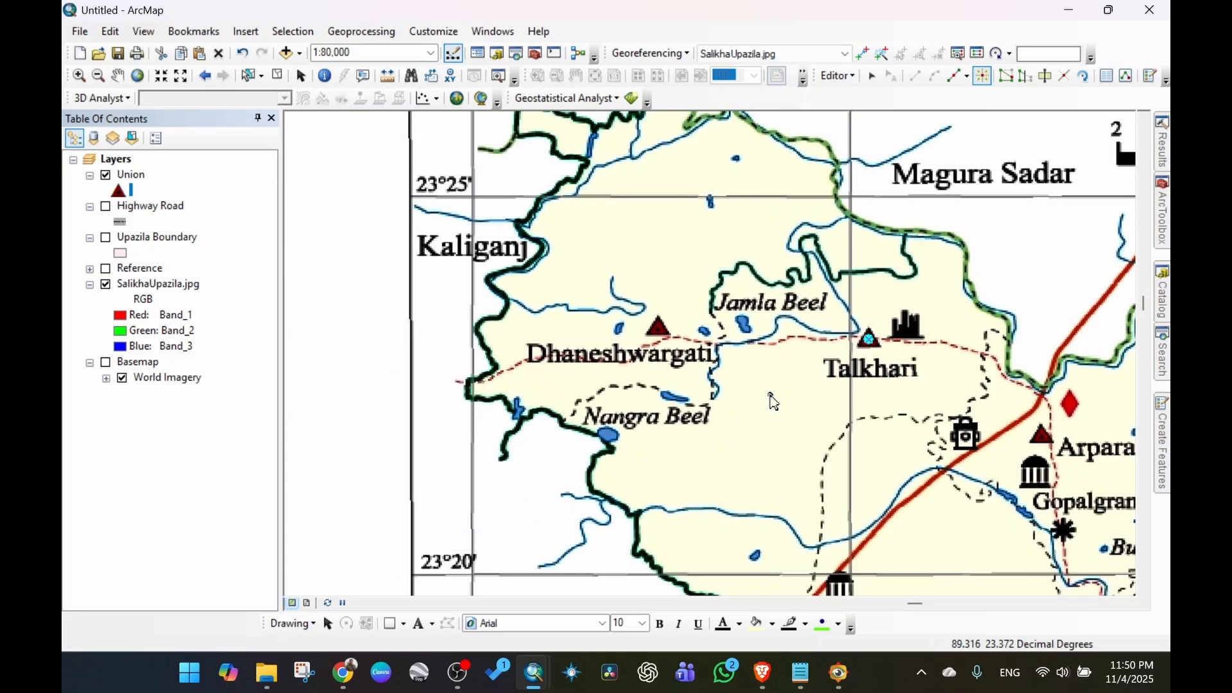
scroll(768, 407, "up", 1)
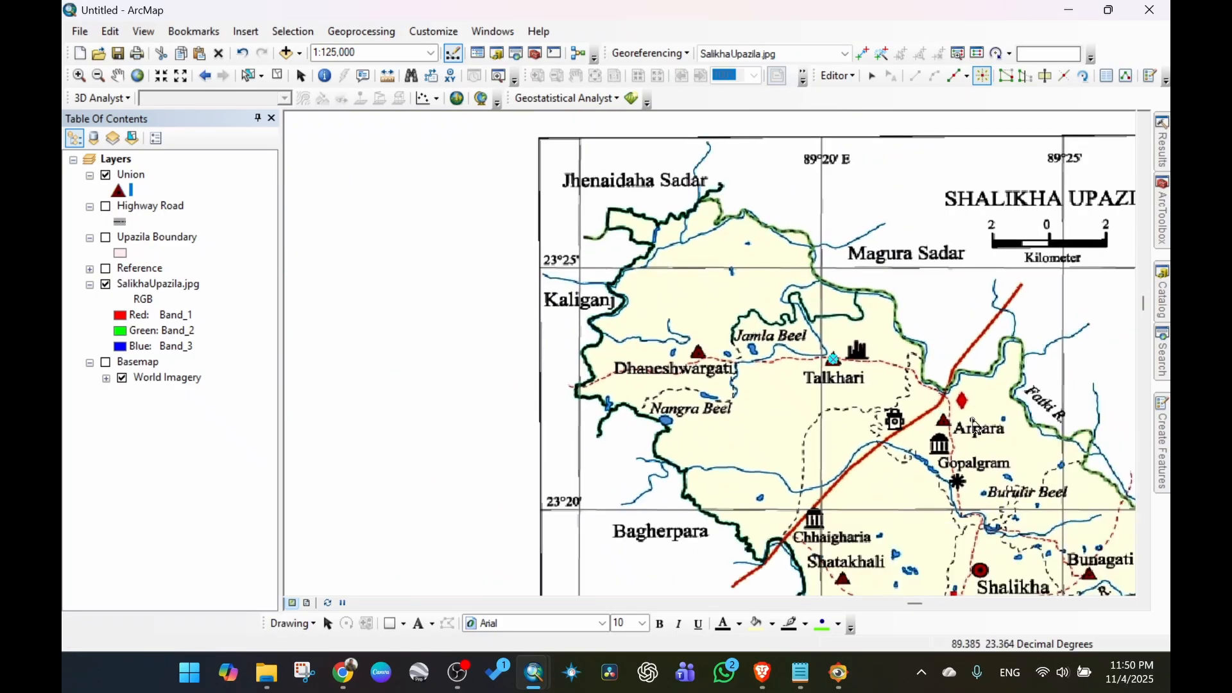
left_click(947, 424)
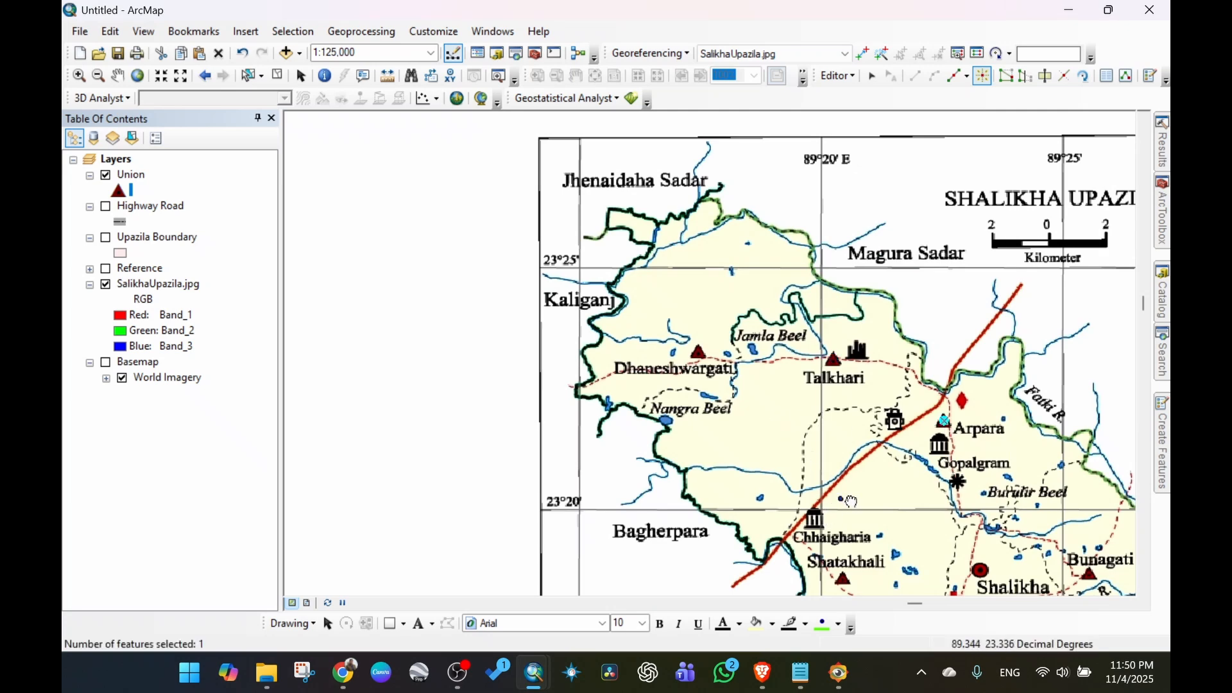
Place union points on the triangle symbols at Shatakhali, Shalikha, Bunagati and Gangarampur.
left_click_drag(854, 502, 647, 269)
scroll(616, 340, "down", 1)
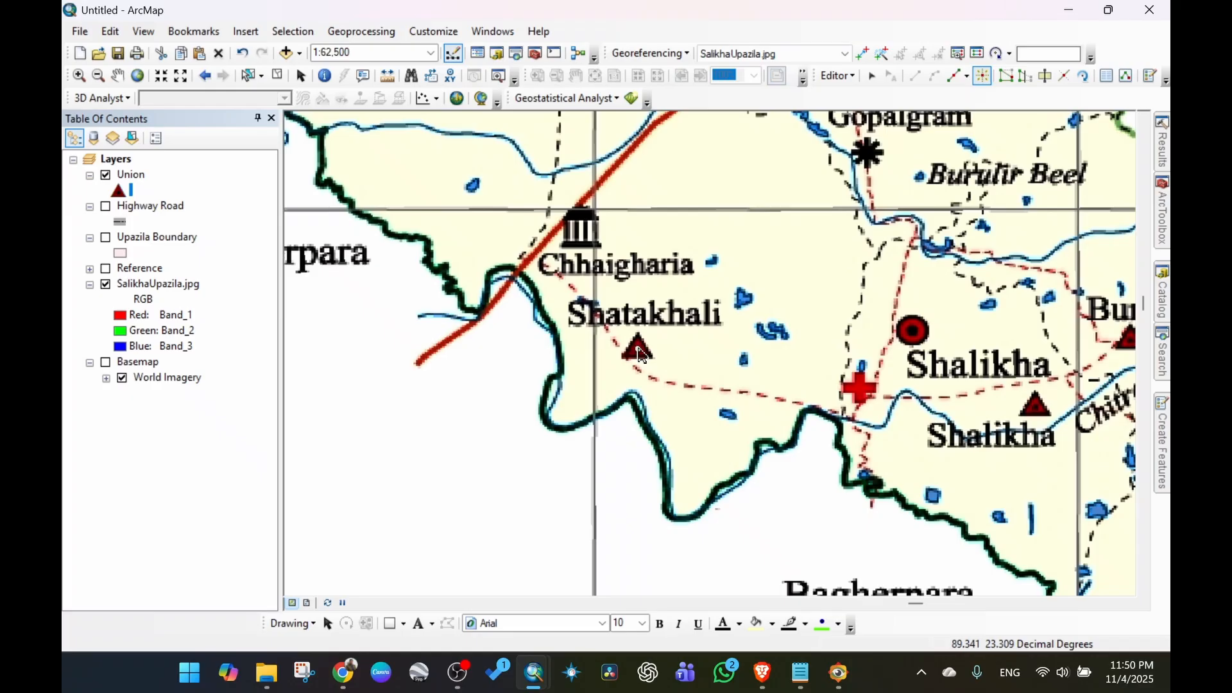
left_click(640, 354)
left_click_drag(977, 397, 650, 304)
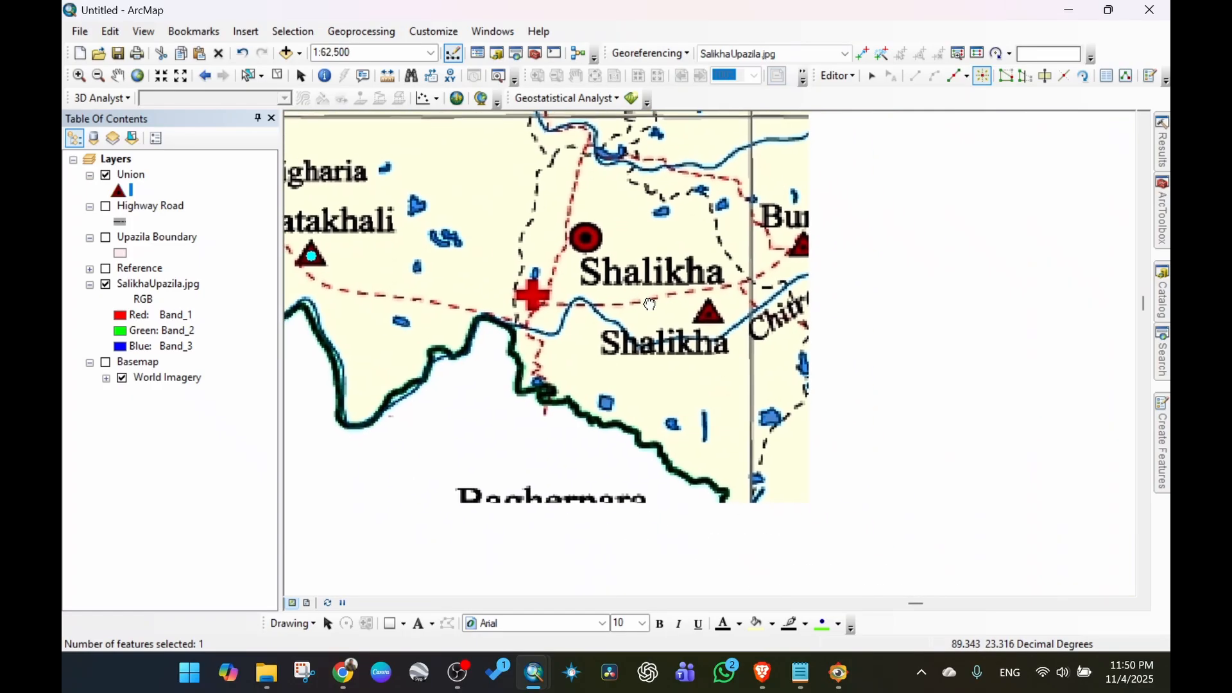
left_click(706, 315)
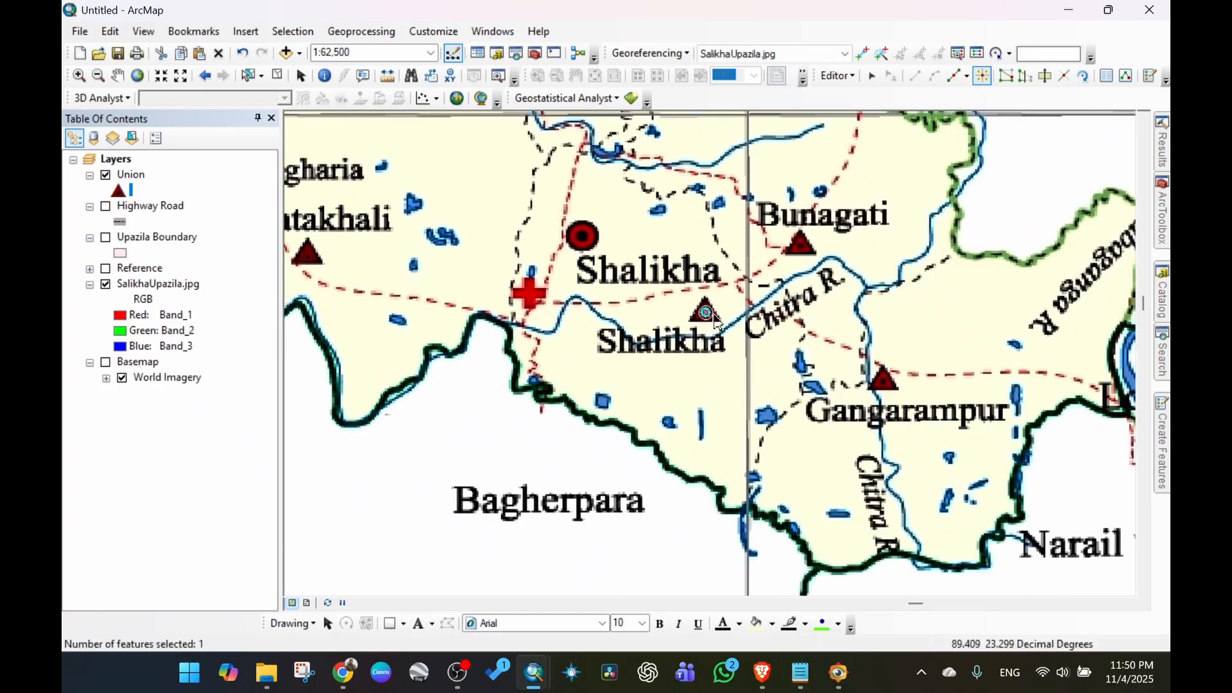
left_click(804, 255)
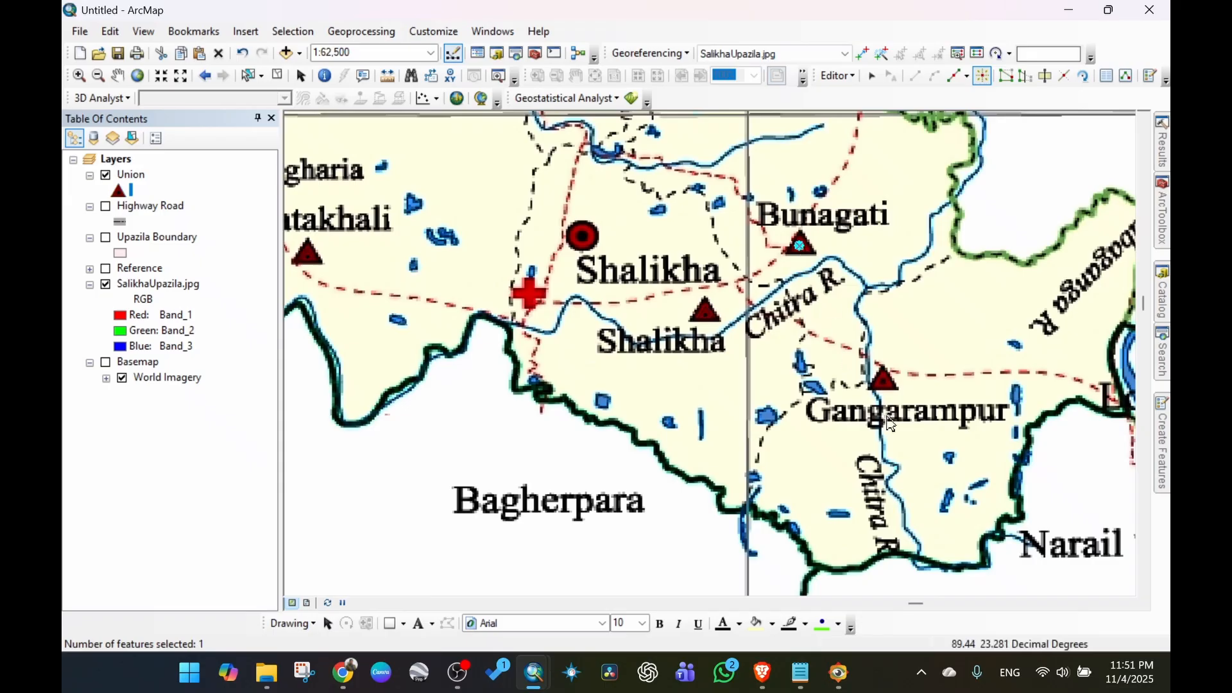
left_click(886, 384)
scroll(885, 383, "down", 2)
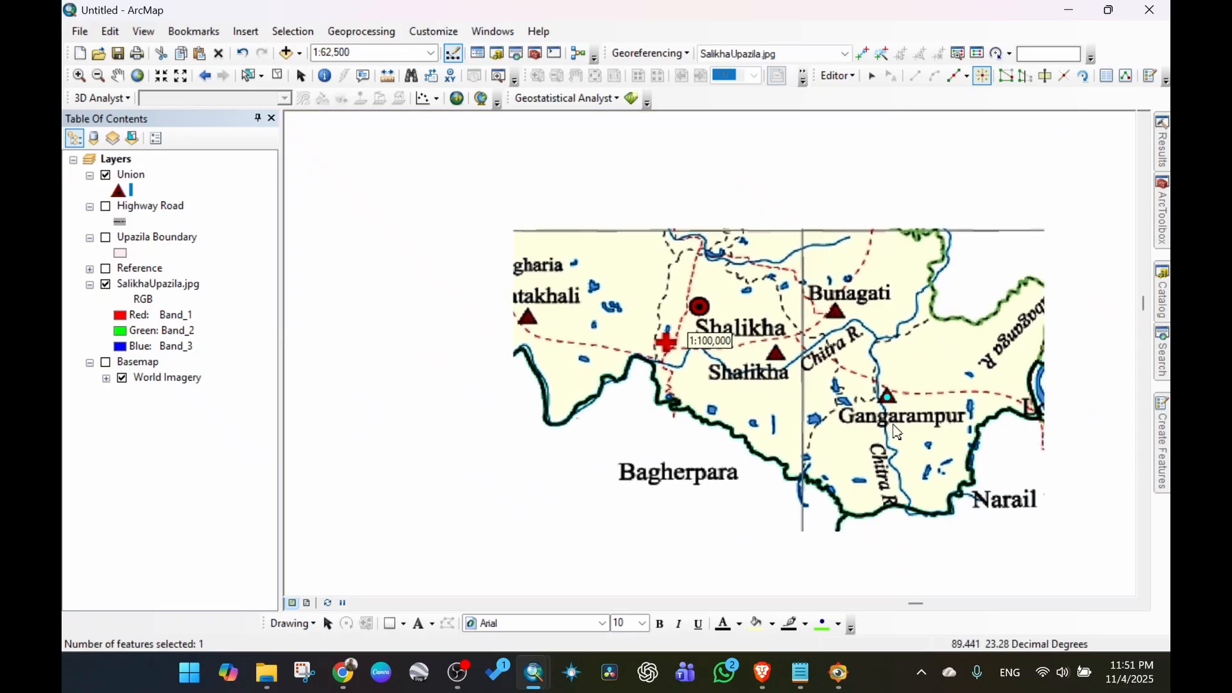
Save the edits to the Union points and stop the editing session.
left_click_drag(864, 291, 670, 363)
left_click_drag(798, 509, 907, 386)
left_click_drag(442, 119, 623, 364)
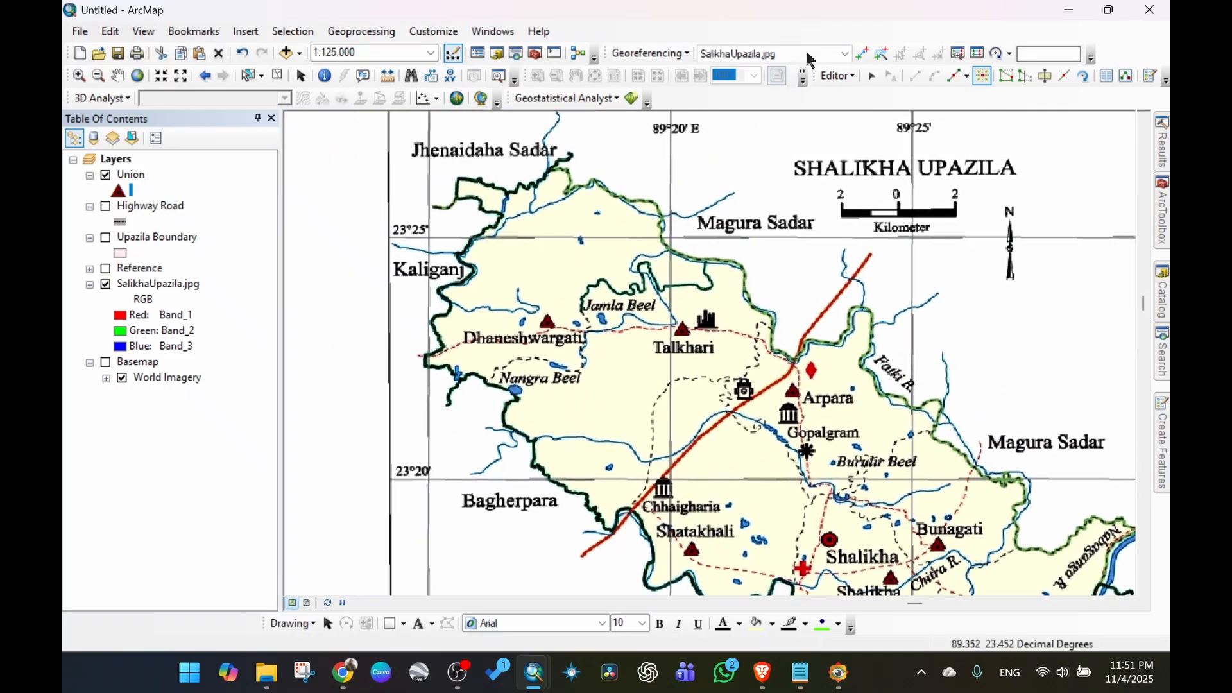
left_click(840, 76)
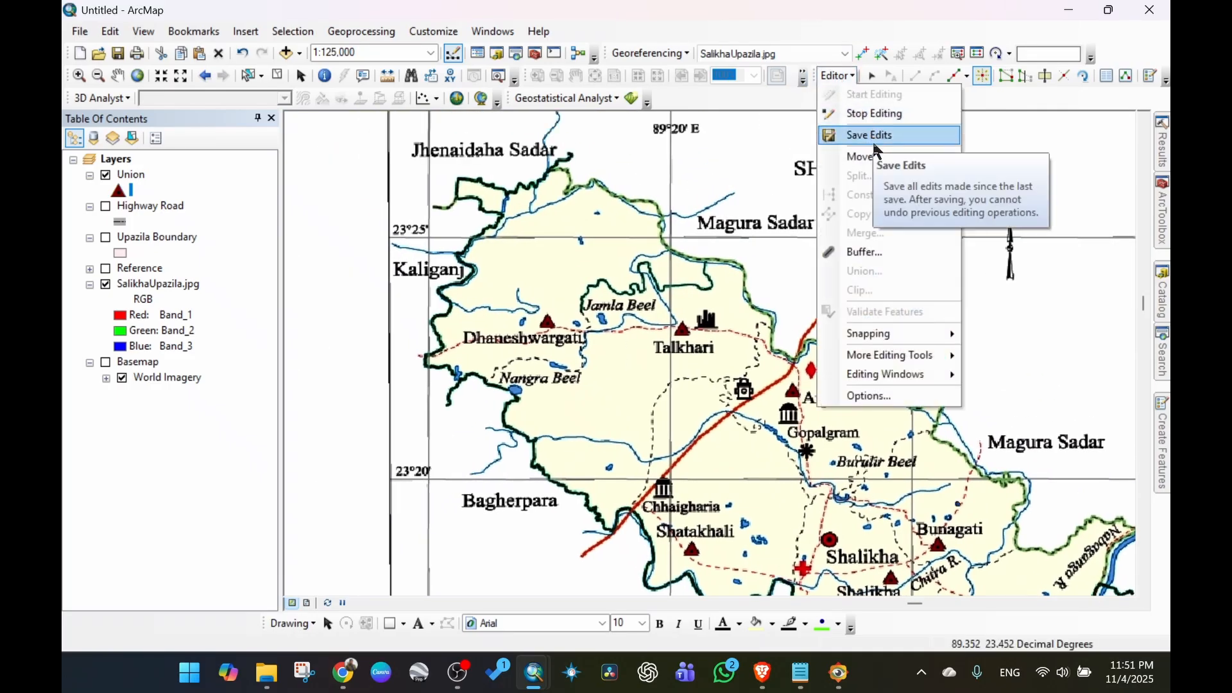
left_click(874, 135)
left_click(840, 76)
left_click(876, 109)
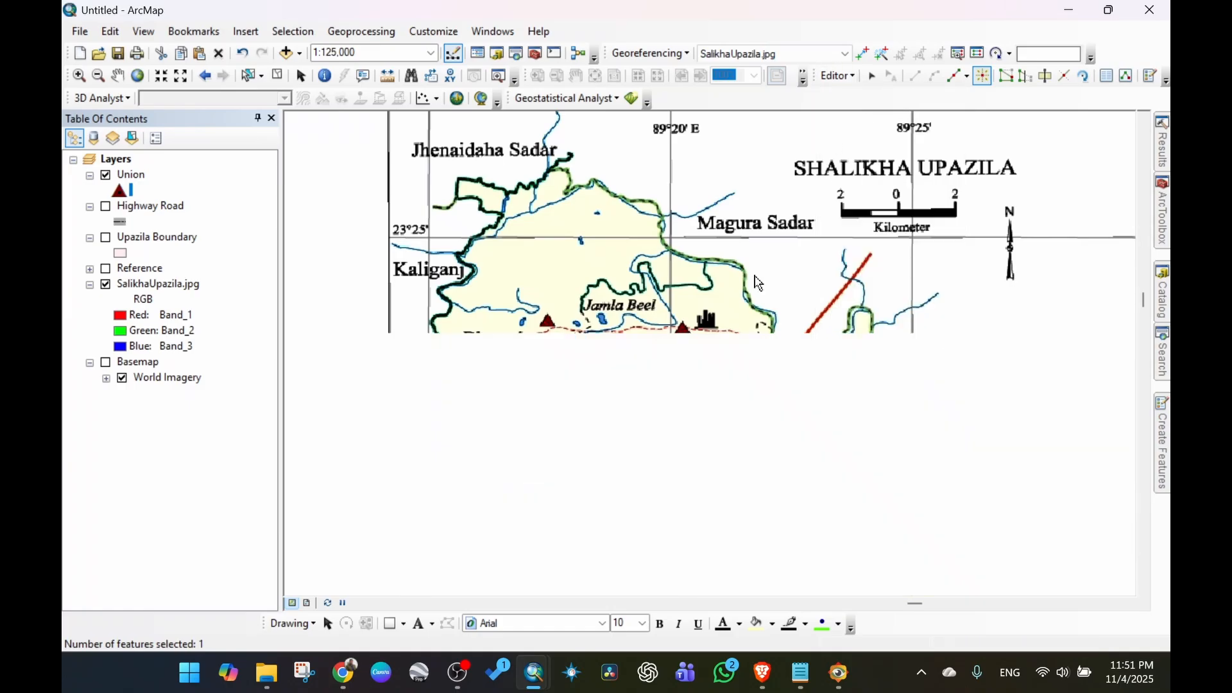
Show the Upazila Boundary and Highway Road layers with the Union points, and hide the SalikhaUpazila.jpg scan.
scroll(750, 316, "up", 2)
scroll(756, 346, "up", 2)
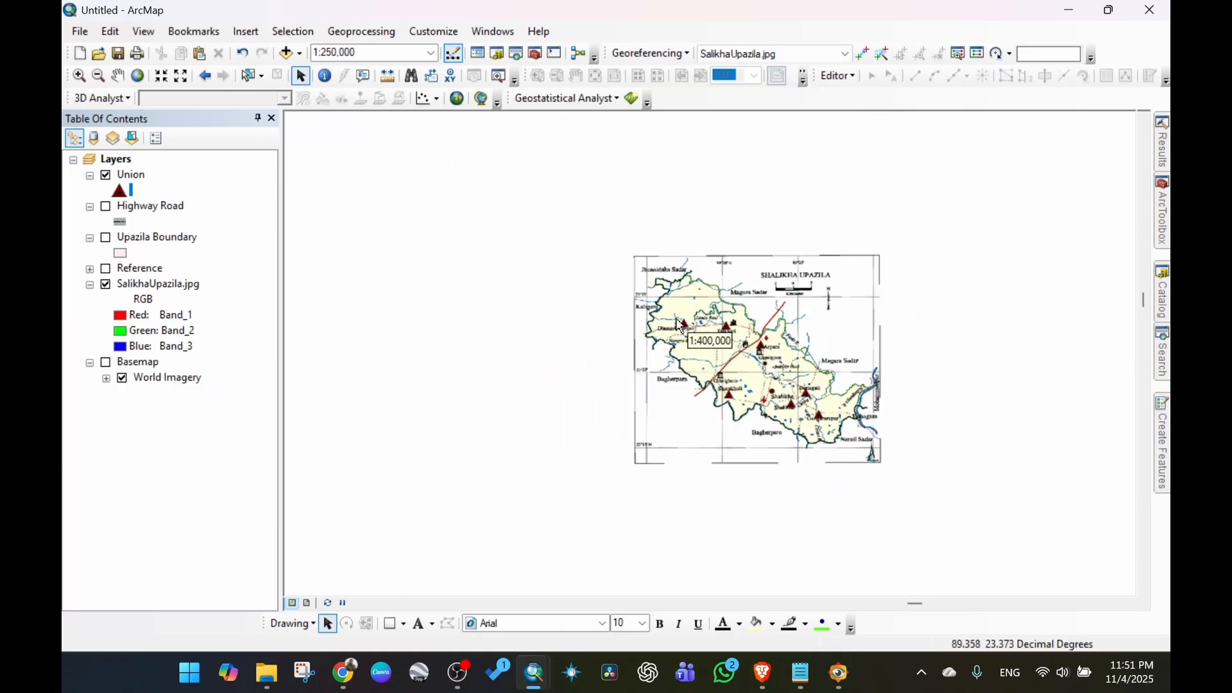
left_click(106, 238)
left_click(105, 205)
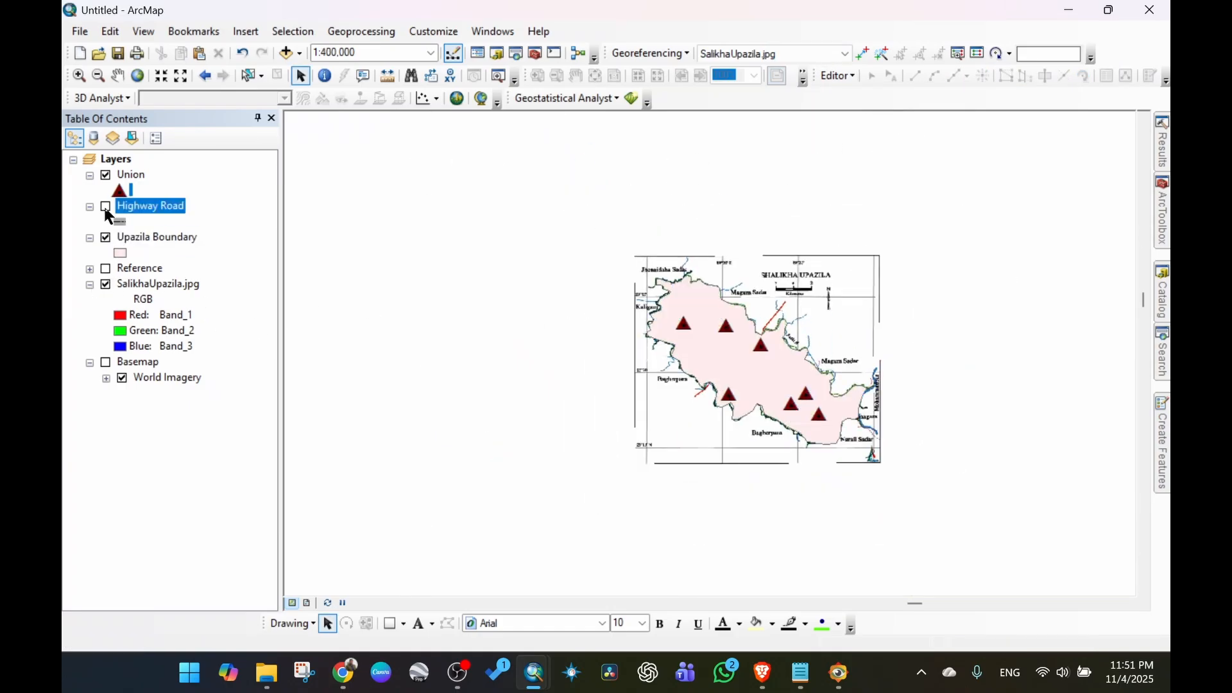
left_click(107, 285)
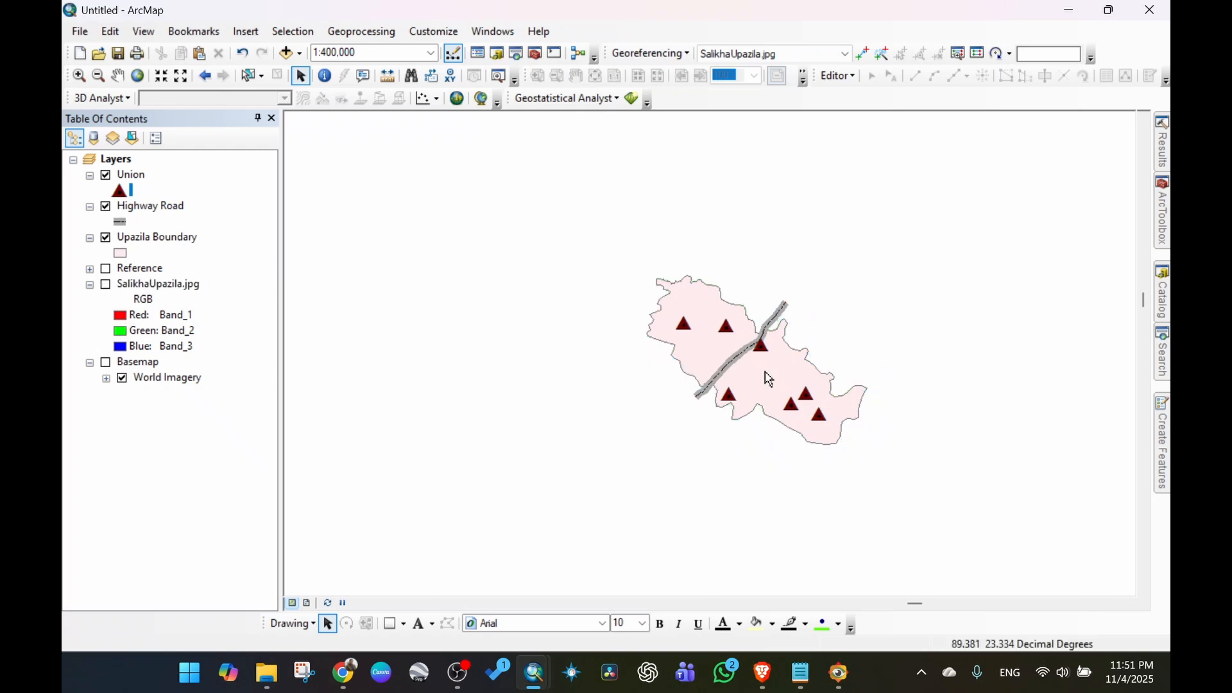
scroll(769, 378, "down", 1)
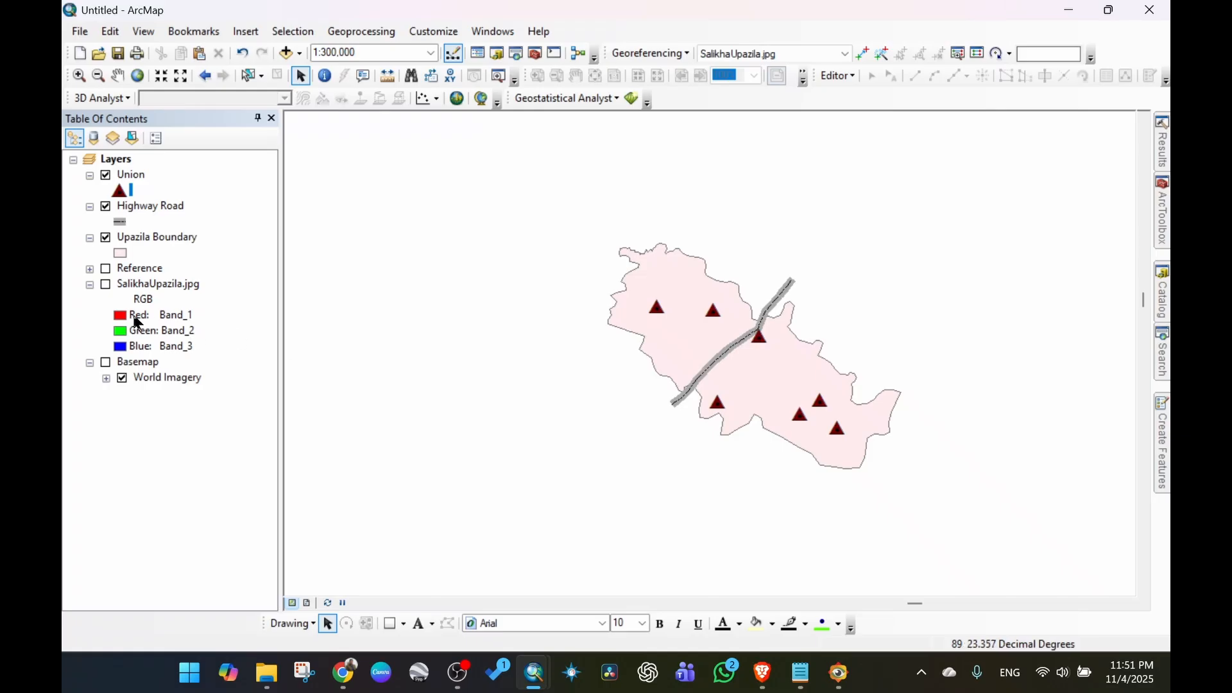
Show the SalikhaUpazila.jpg scan again and hide the Union, Highway Road and Upazila Boundary layers.
left_click(105, 285)
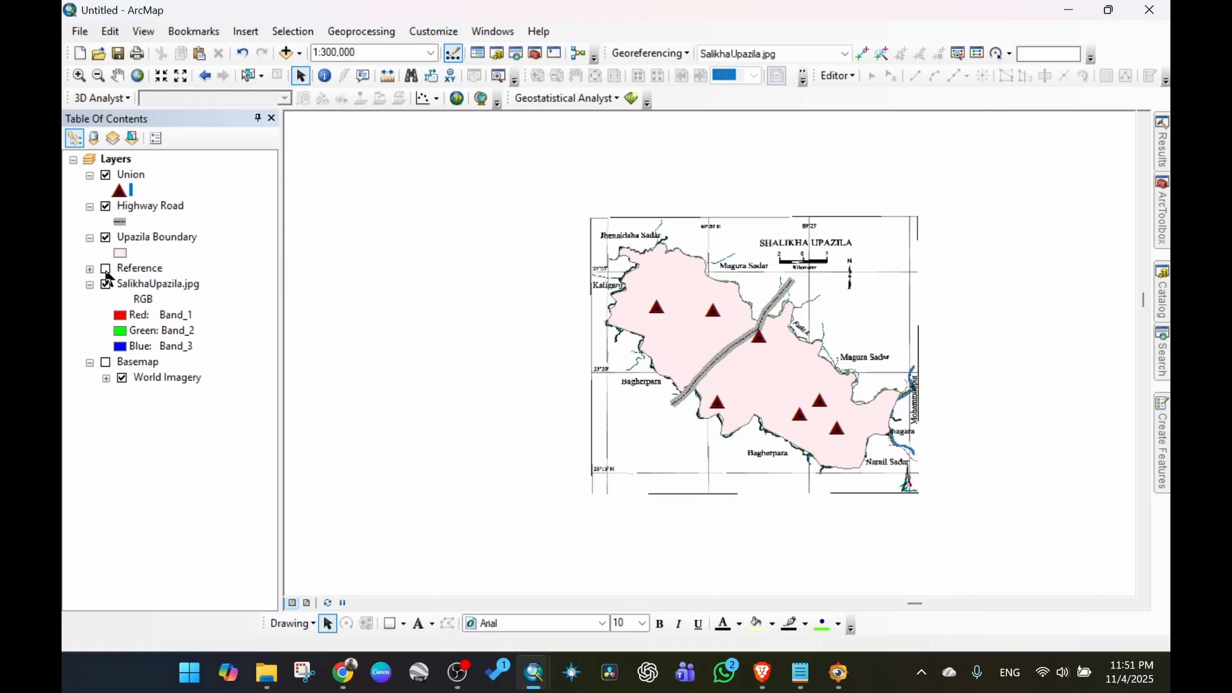
left_click(106, 273)
left_click(107, 237)
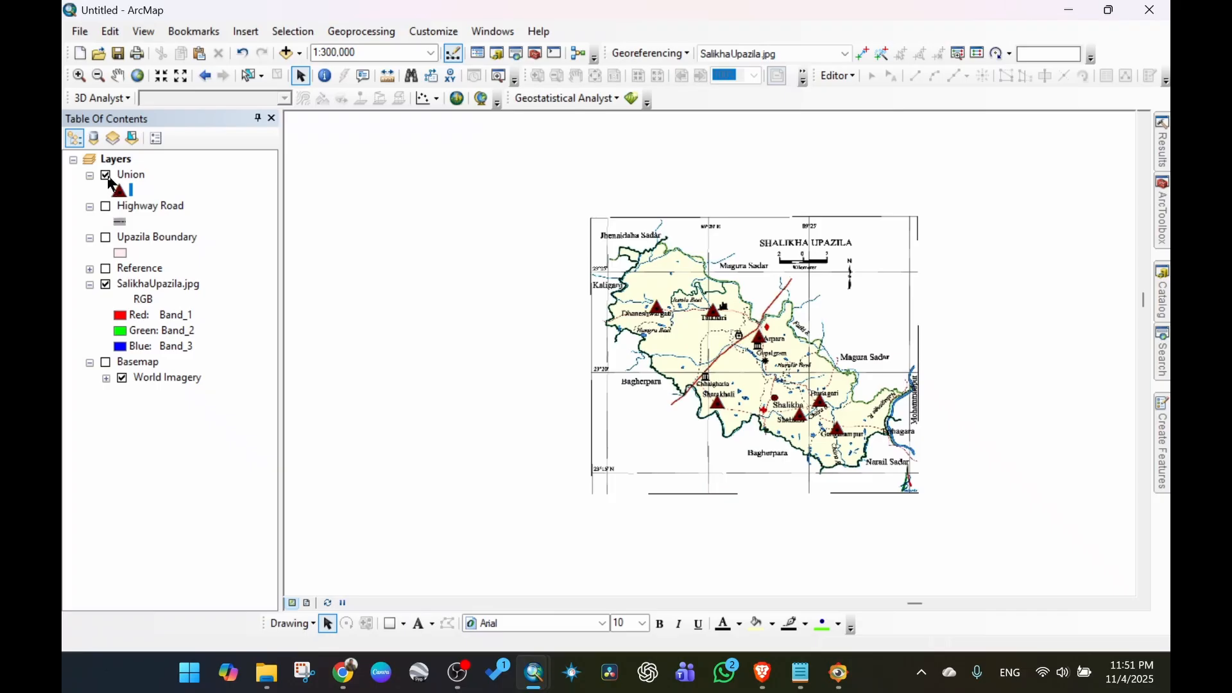
left_click(107, 175)
scroll(733, 300, "up", 2)
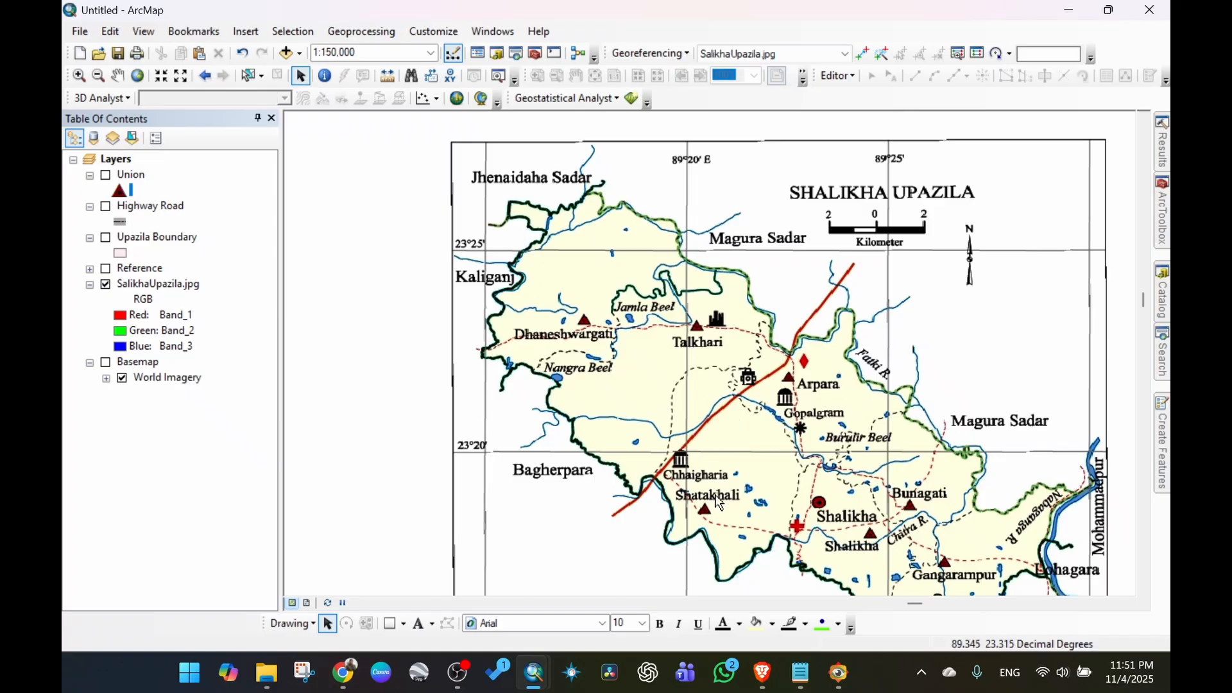
Examine the shapefiles stored in the D:\Shalikha map DIGITIZE folder in the Catalog.
left_click(1162, 308)
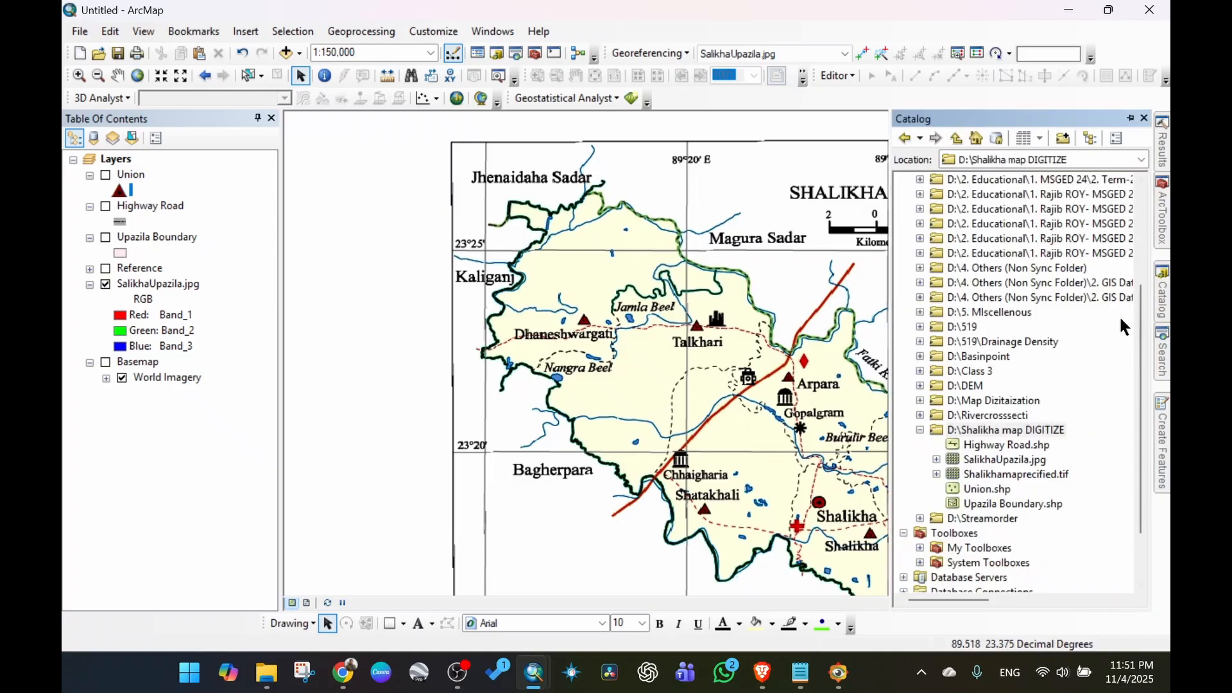
left_click(998, 431)
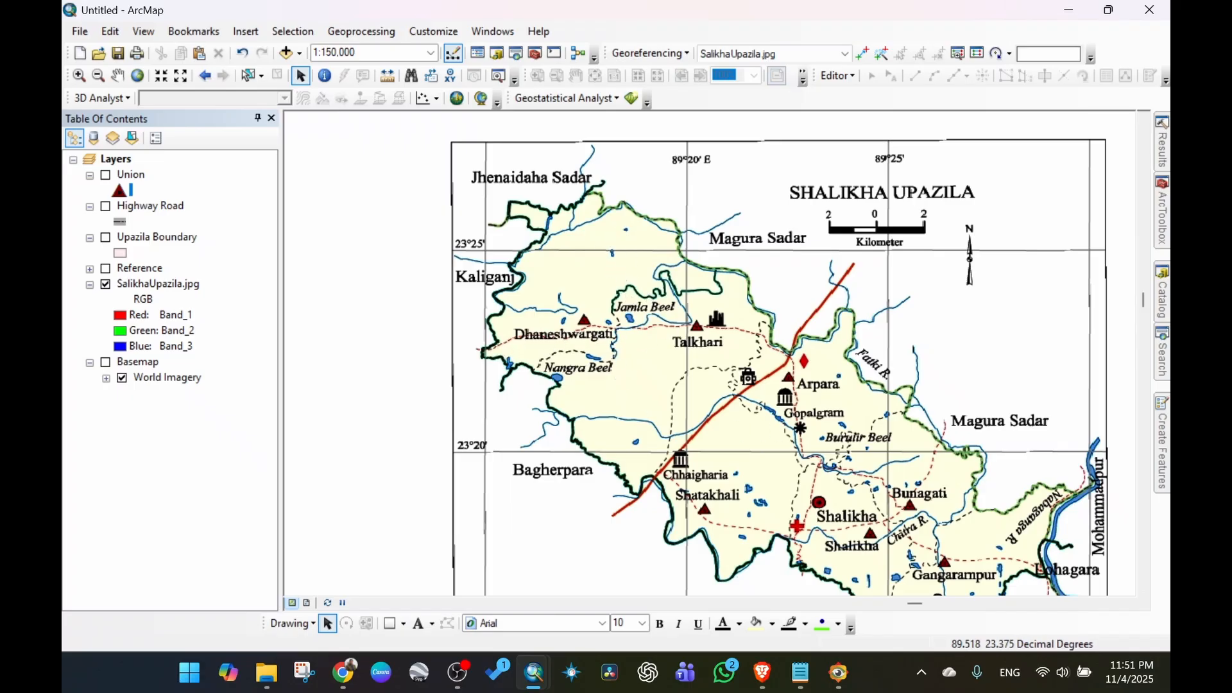
left_click_drag(1143, 303, 1143, 305)
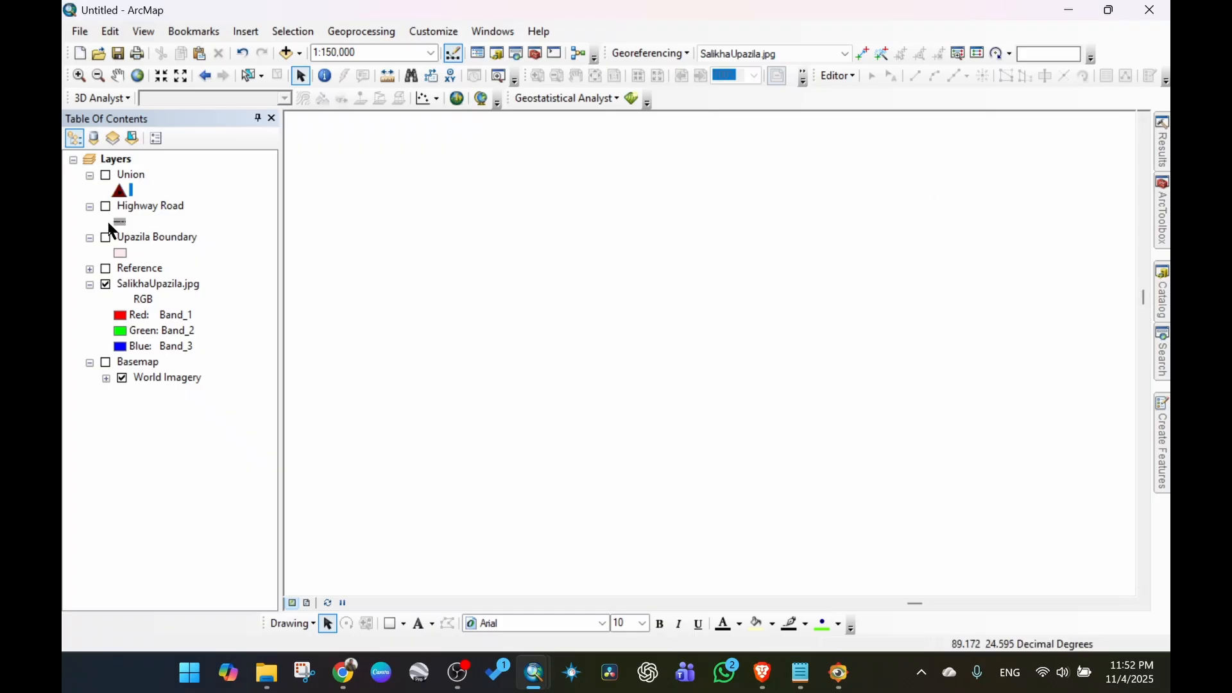
Display the Upazila Boundary, Highway Road and Union layers together and hide the SalikhaUpazila.jpg scan.
right_click(136, 283)
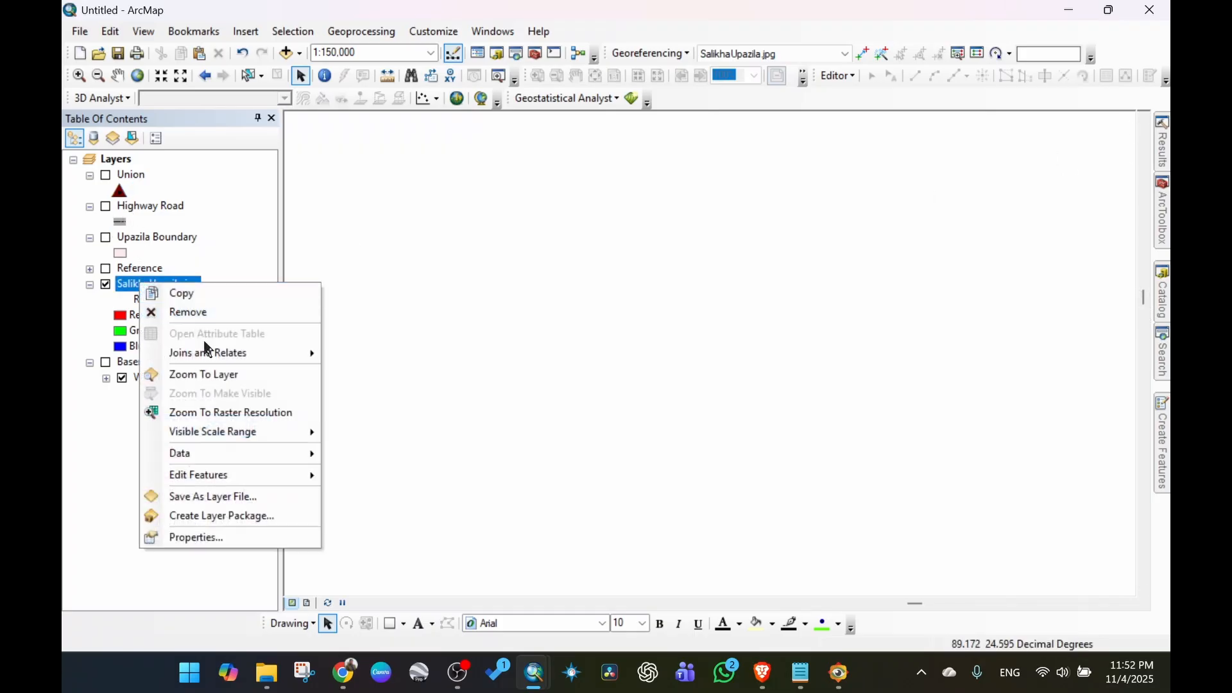
left_click(206, 375)
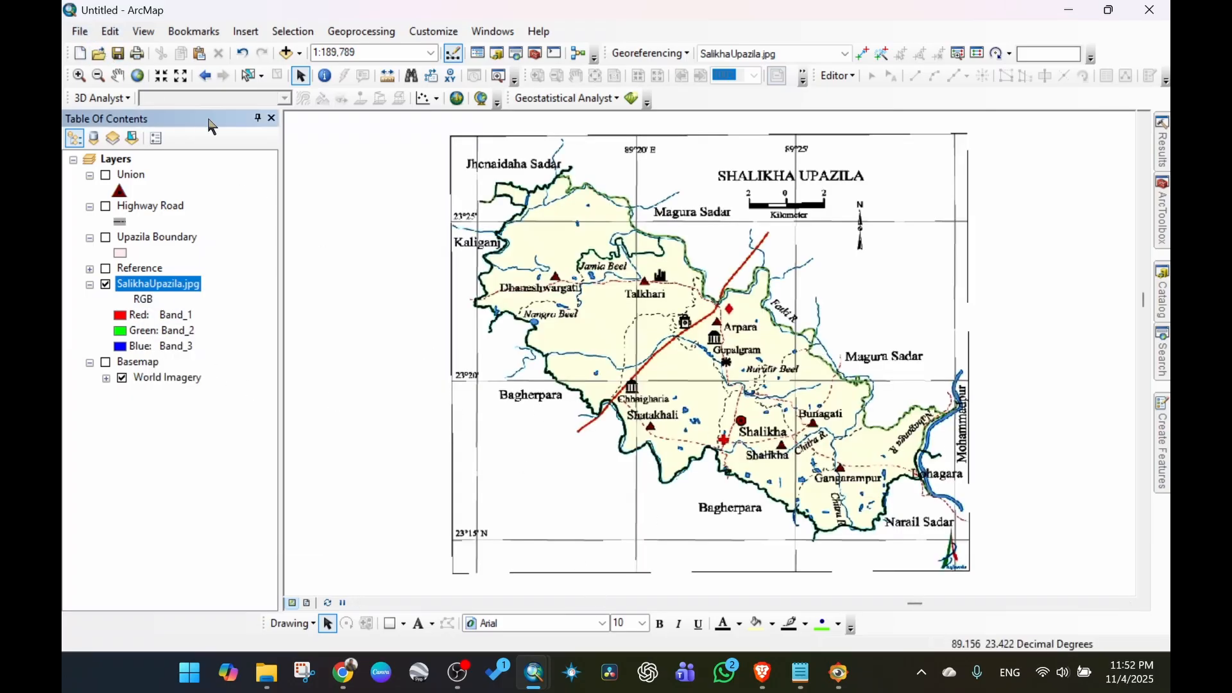
scroll(685, 360, "down", 1)
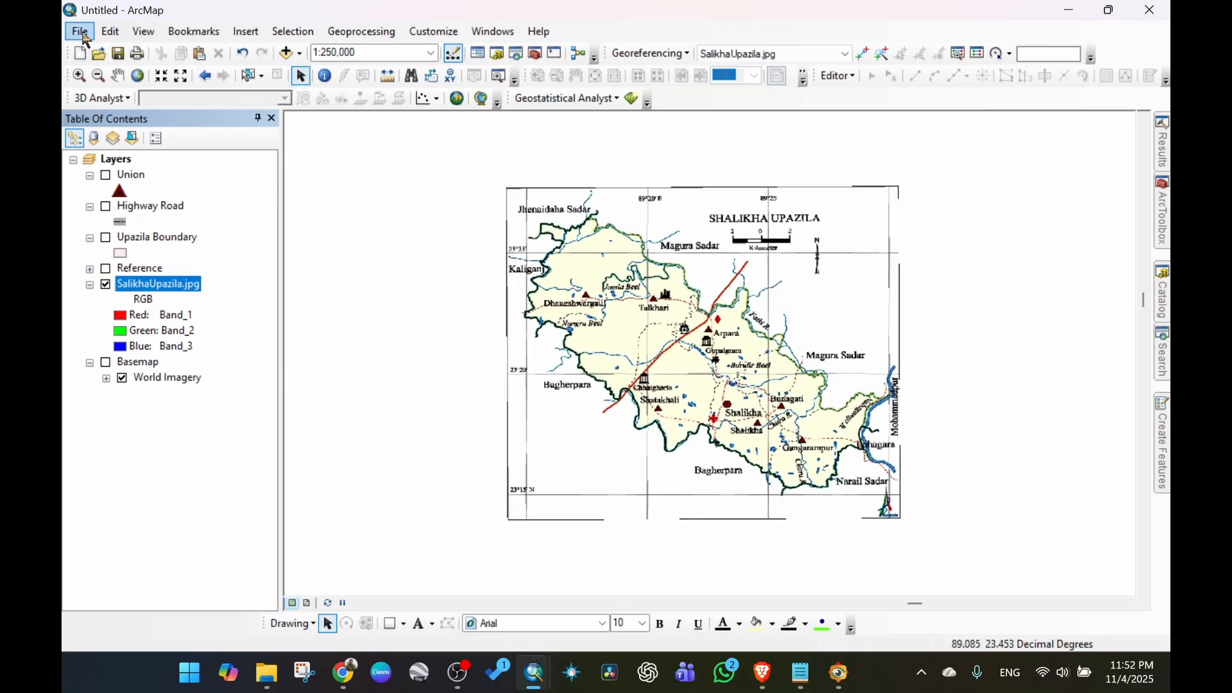
scroll(732, 399, "down", 1)
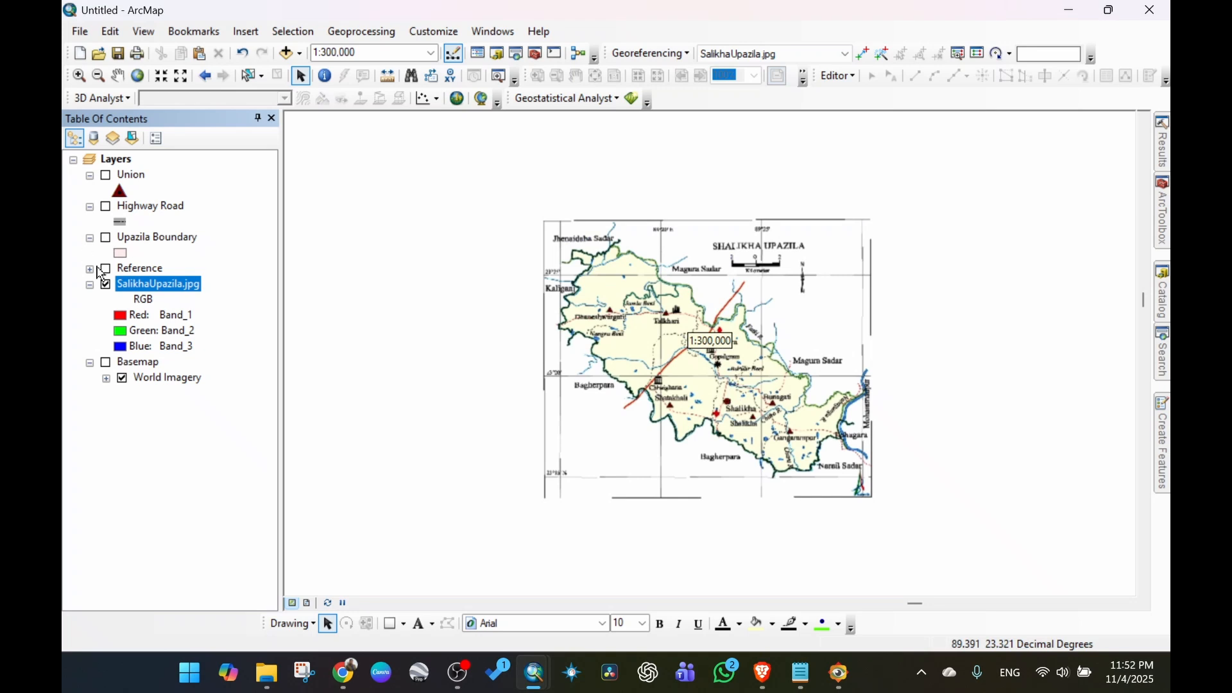
left_click(105, 238)
left_click(104, 207)
left_click(108, 180)
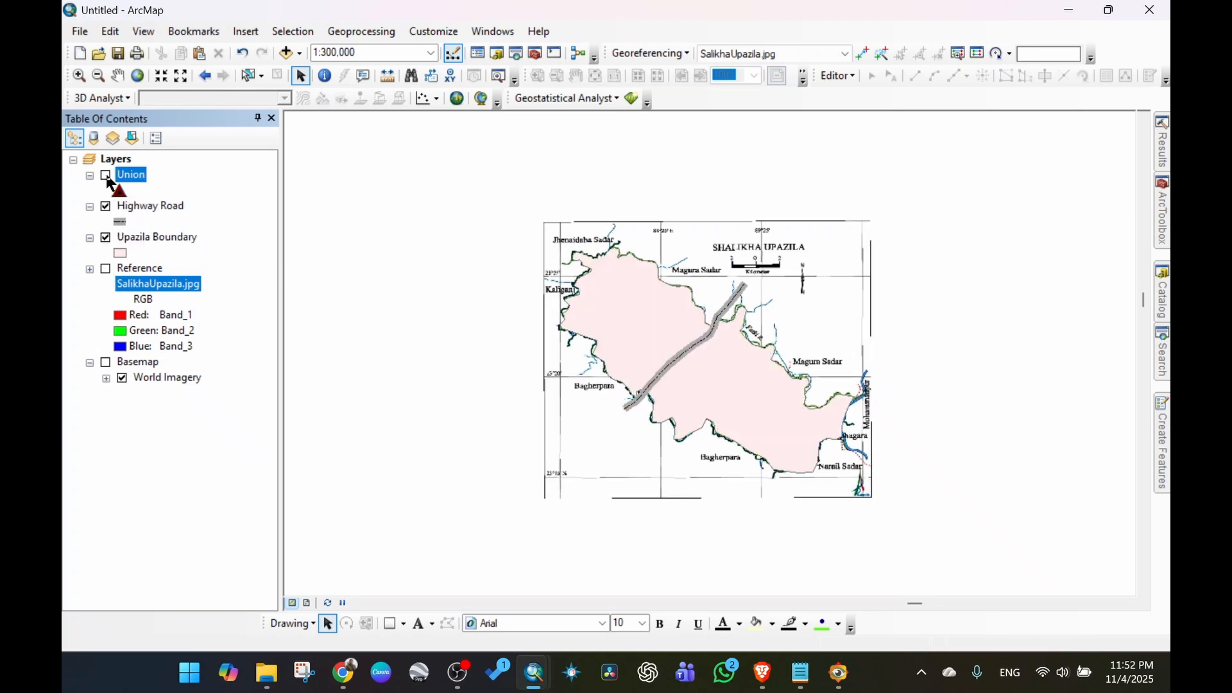
left_click(106, 176)
left_click(106, 285)
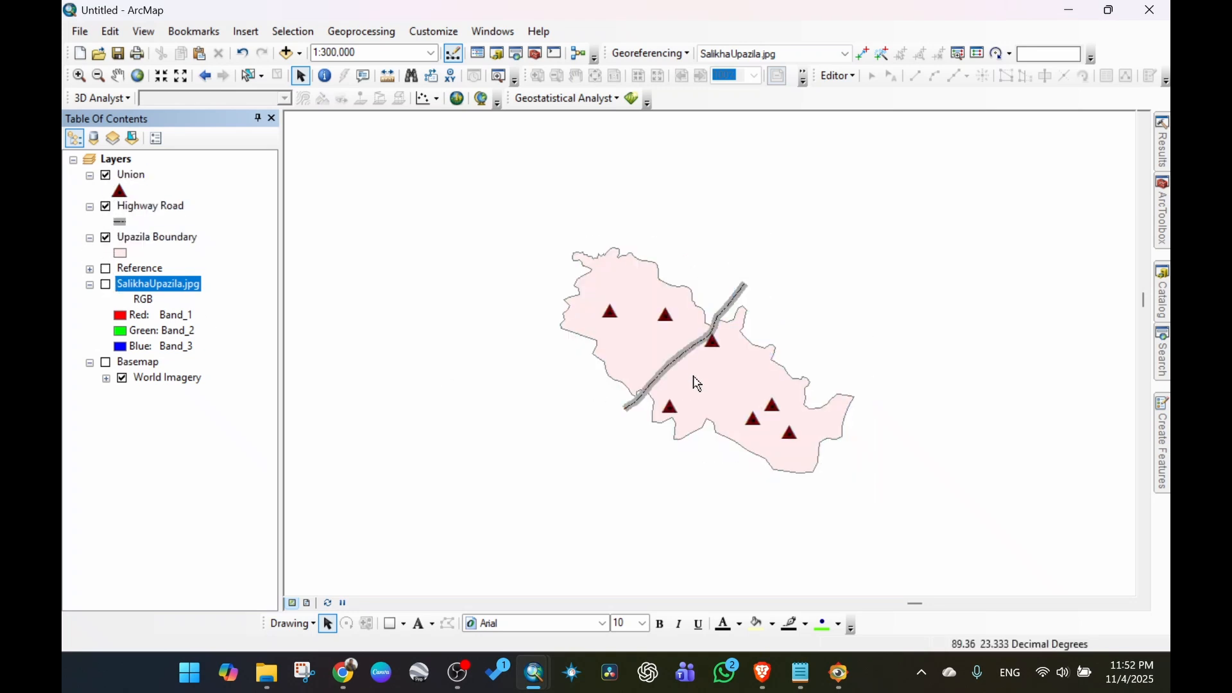
Switch to Layout View and enlarge the map in the data frame to 1:200,000.
left_click(144, 33)
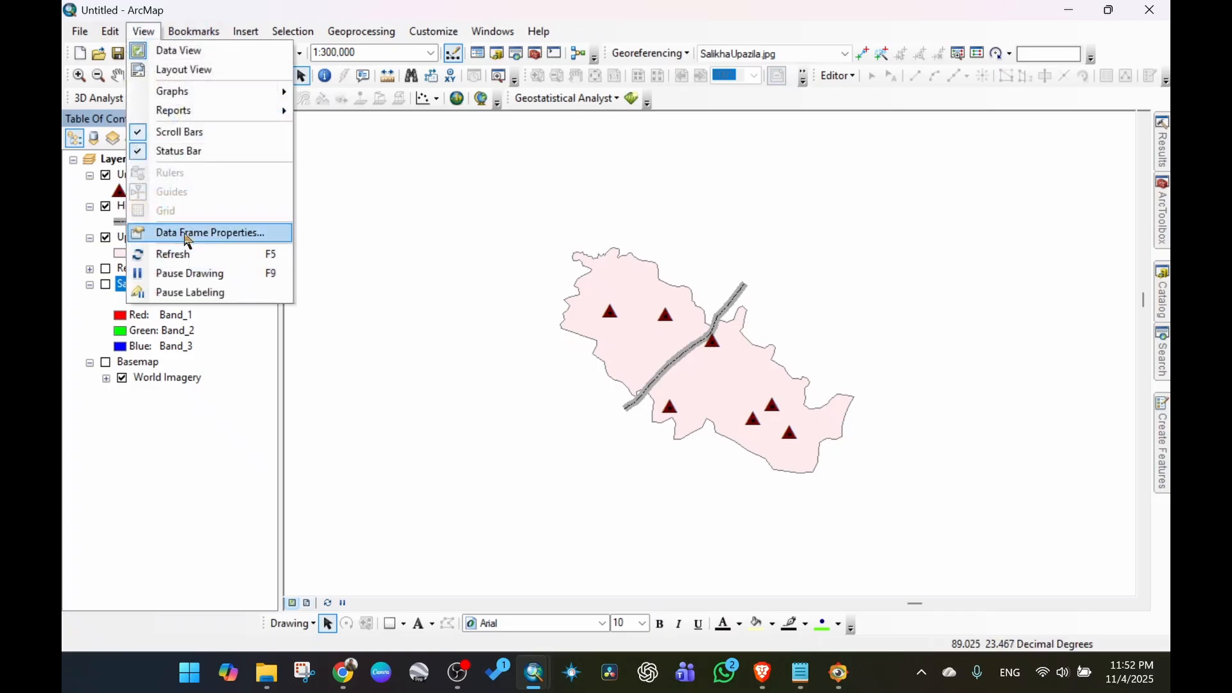
left_click(177, 72)
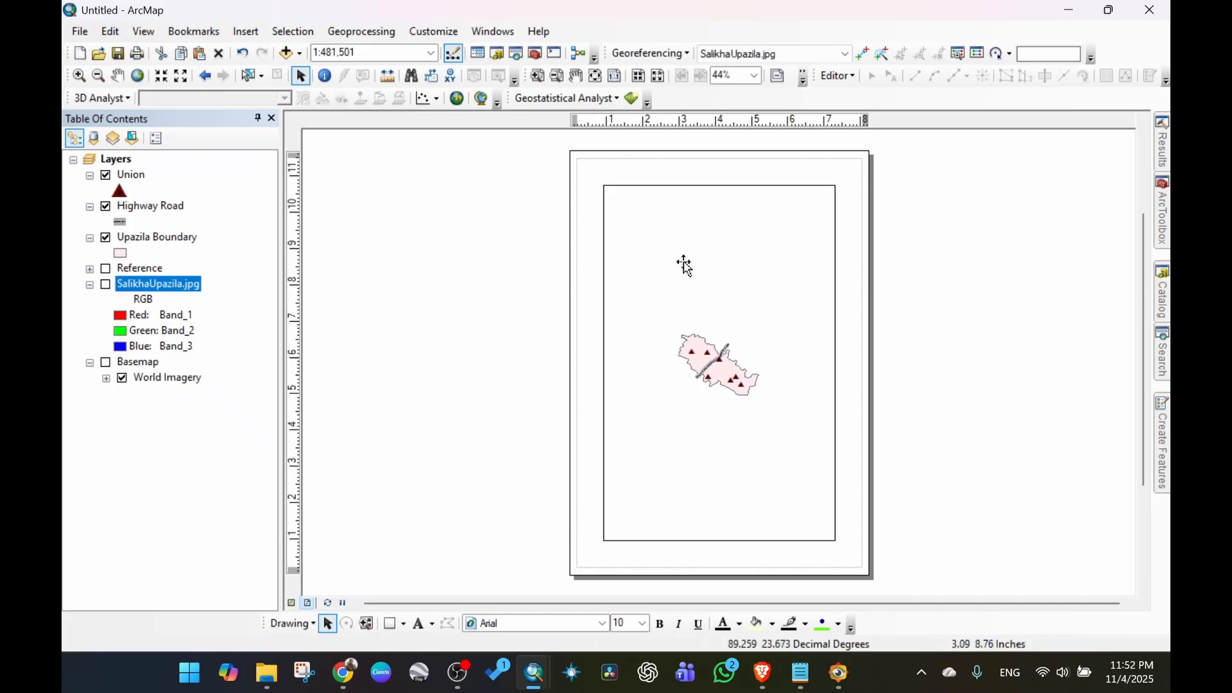
left_click(162, 80)
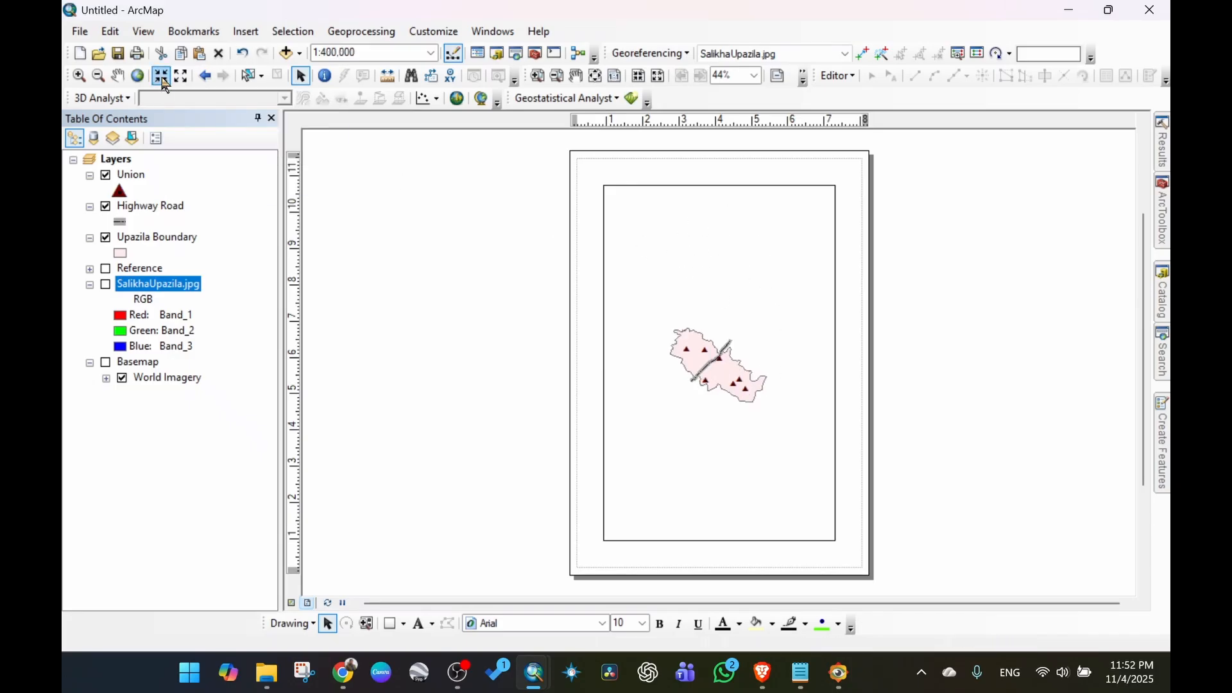
left_click(162, 81)
left_click(162, 80)
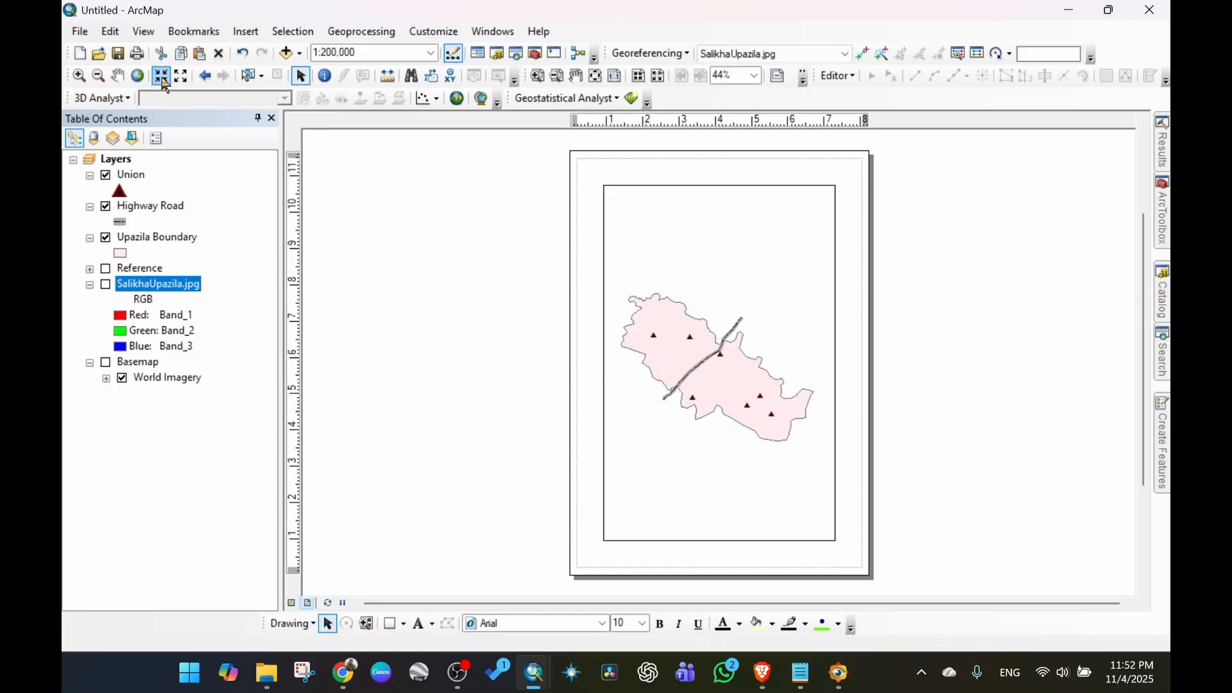
Enlarge the data frame on all four sides so that it nearly reaches the page margins.
left_click(734, 254)
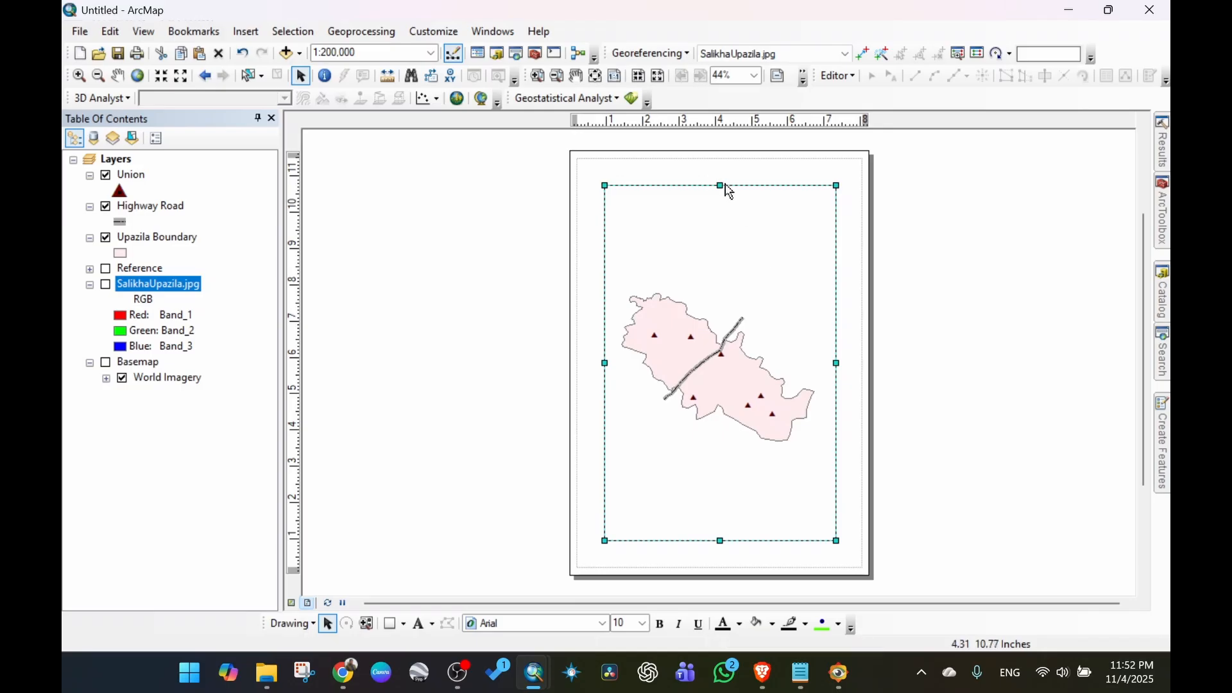
left_click_drag(720, 185, 720, 164)
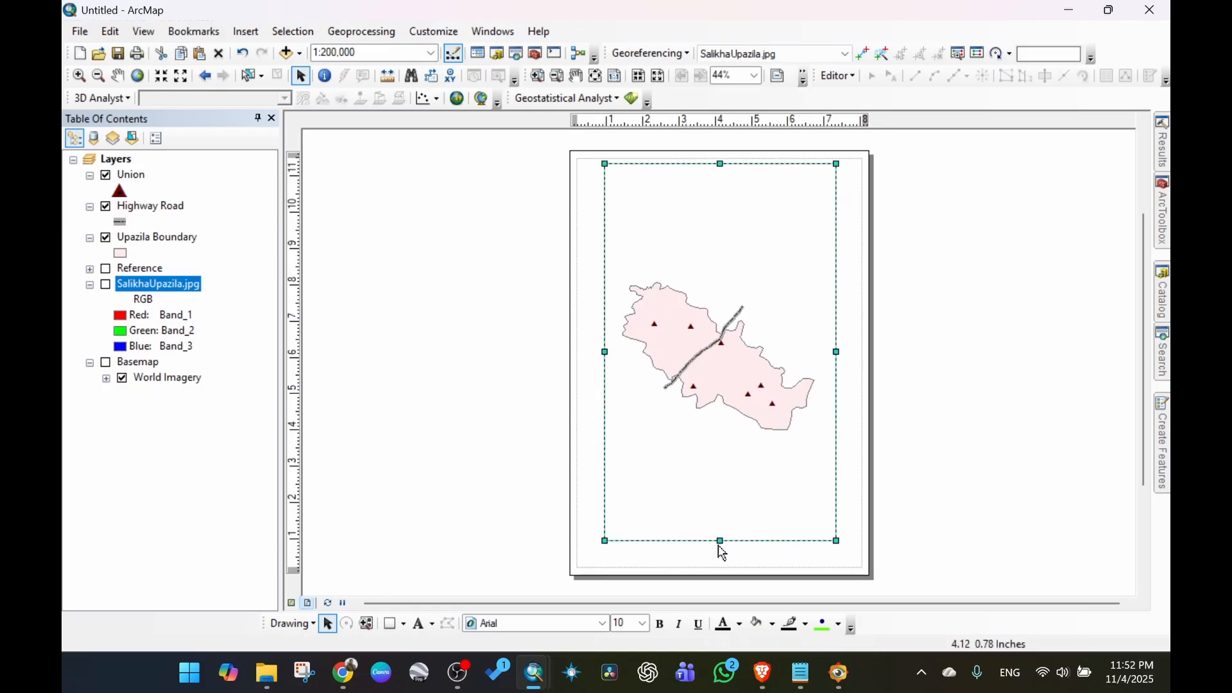
left_click_drag(721, 547, 721, 563)
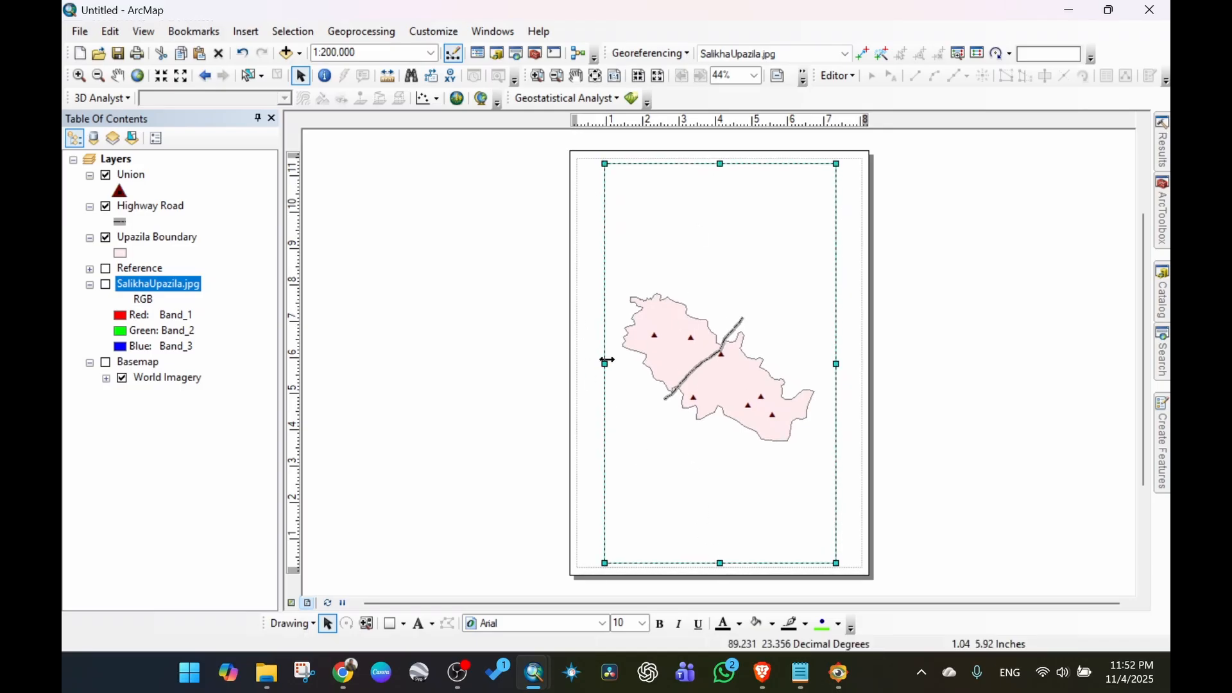
left_click_drag(603, 363, 581, 363)
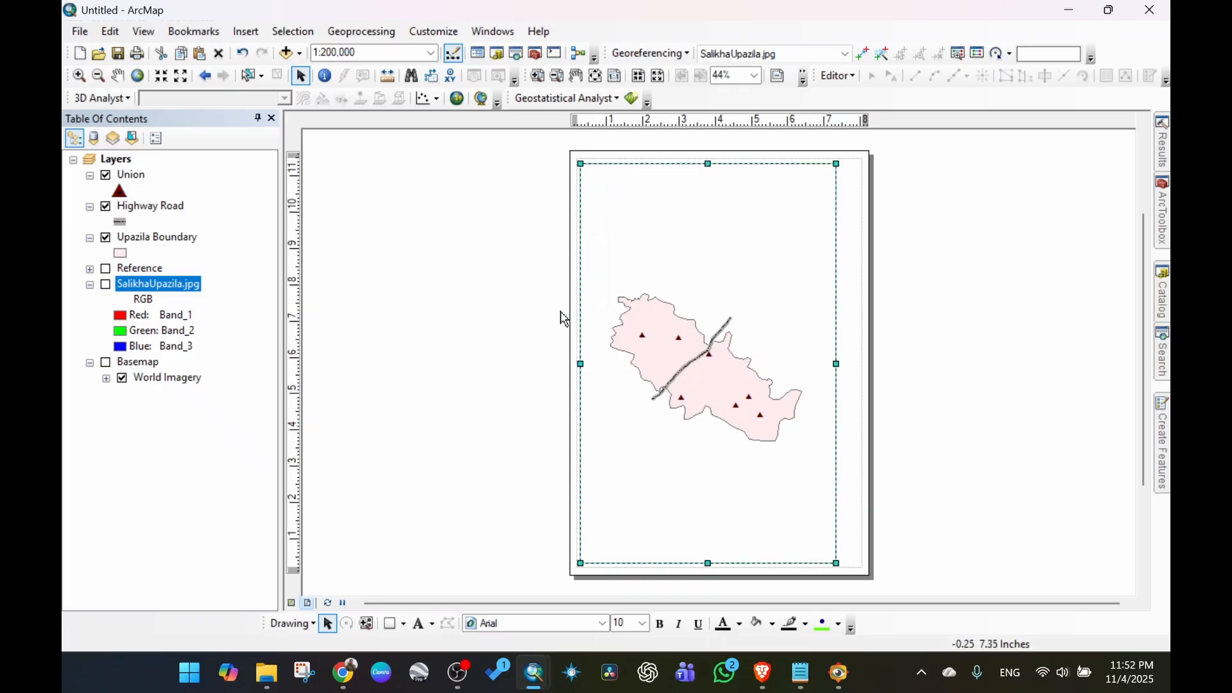
left_click_drag(836, 363, 856, 364)
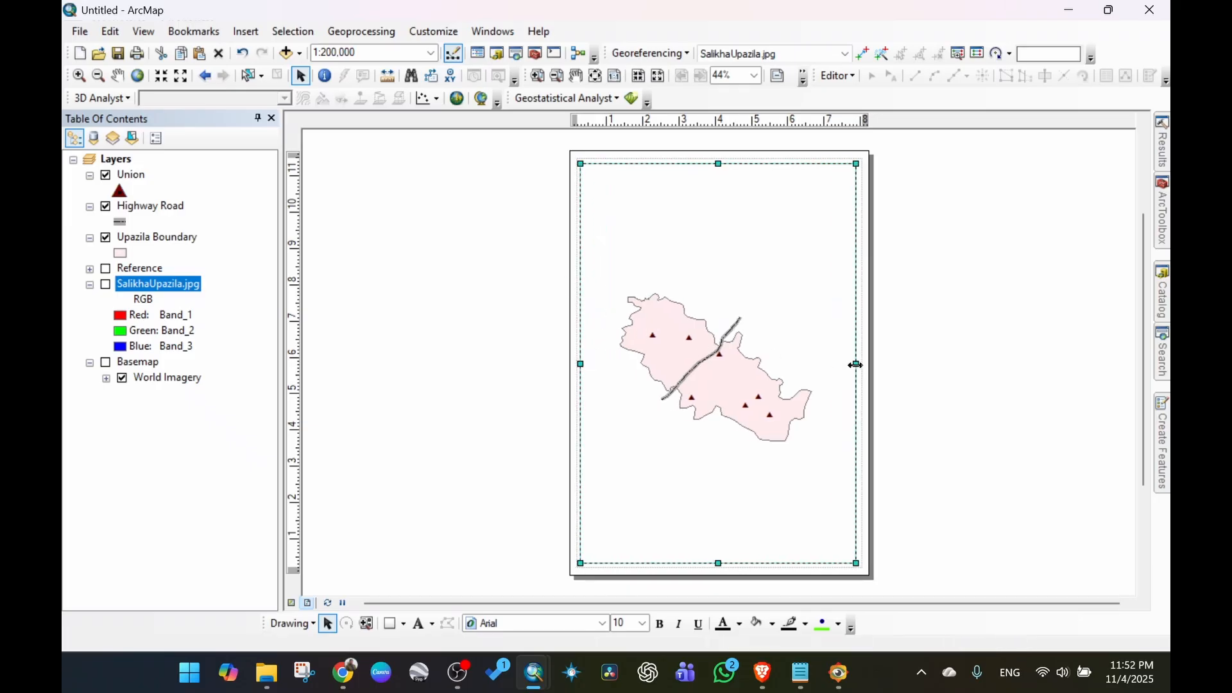
Enlarge the map to 1:150,000 and centre the upazila within the data frame.
left_click(162, 76)
left_click(117, 75)
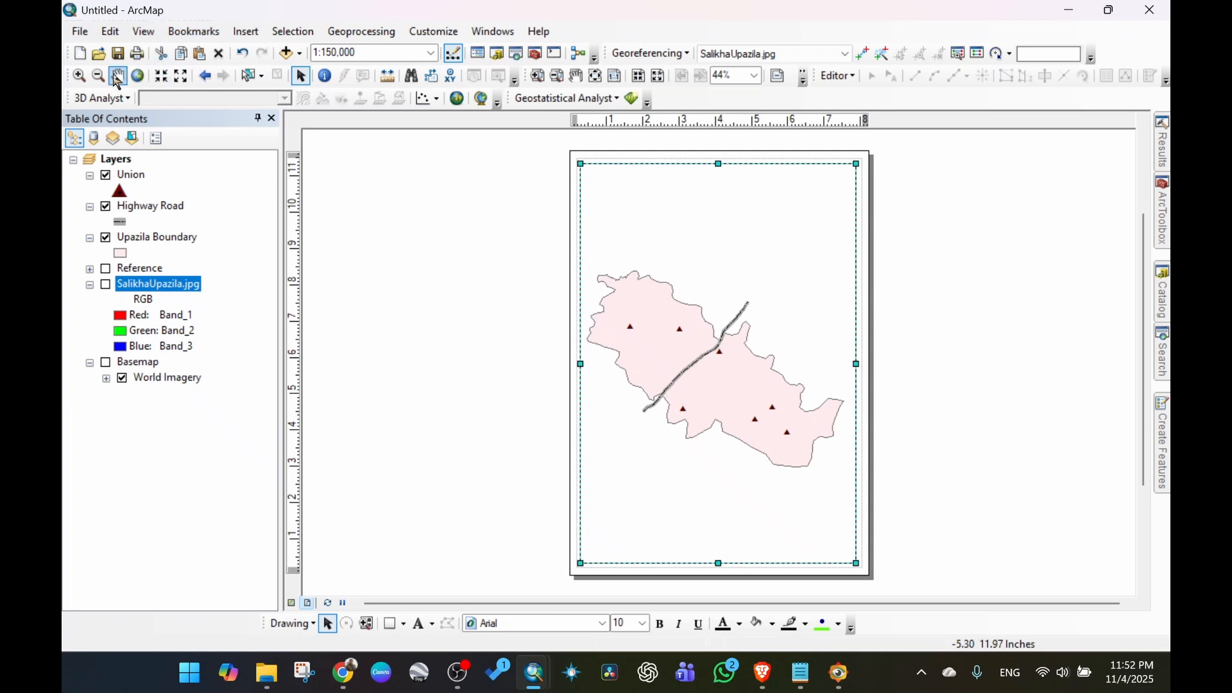
left_click_drag(709, 352, 712, 350)
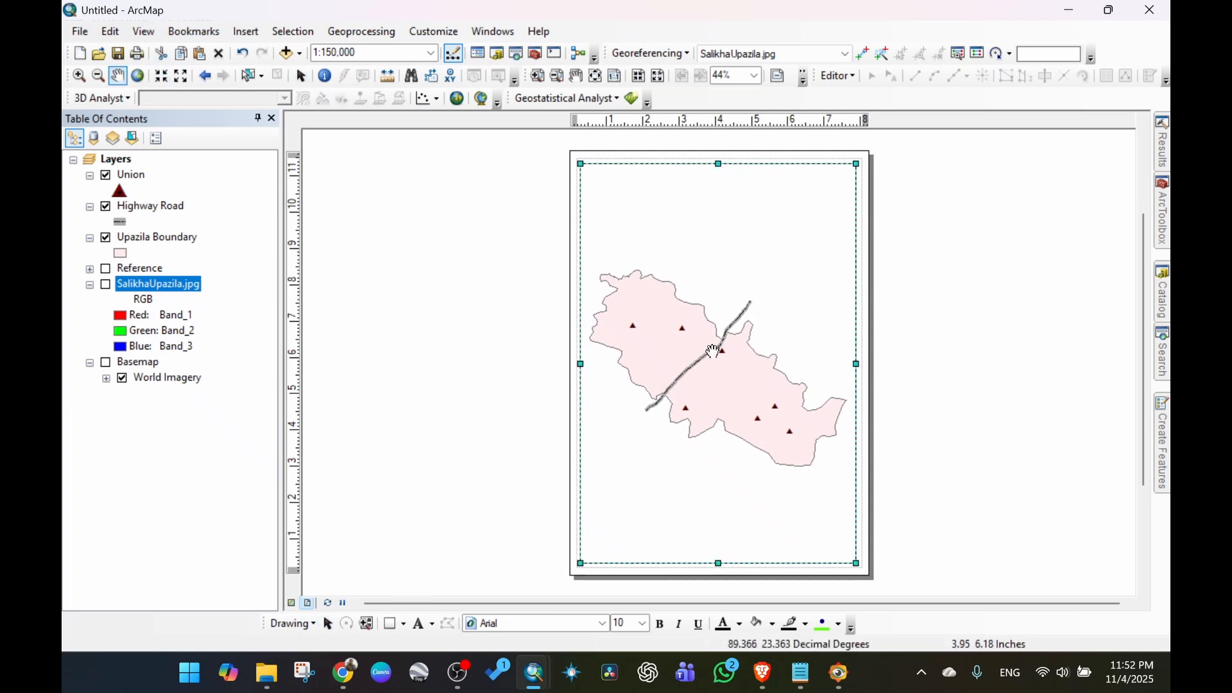
Insert the title "Shalikha Upazila Map" and move it up close to the data frame's upper edge.
left_click(246, 31)
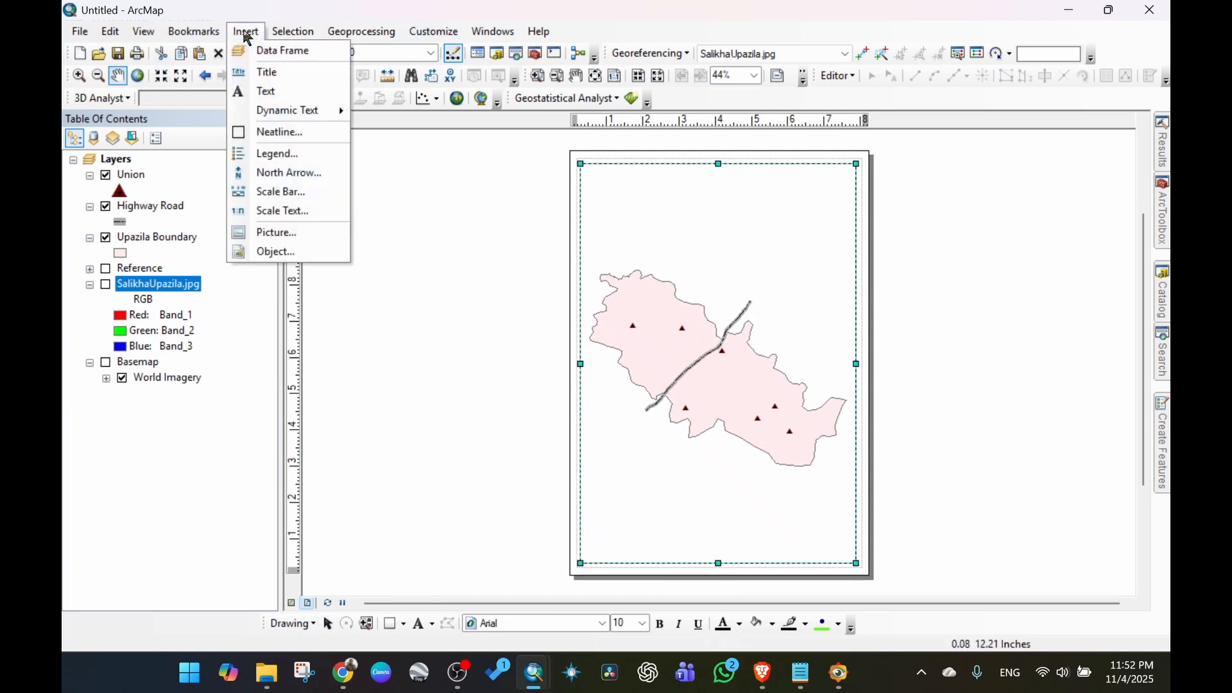
left_click(283, 72)
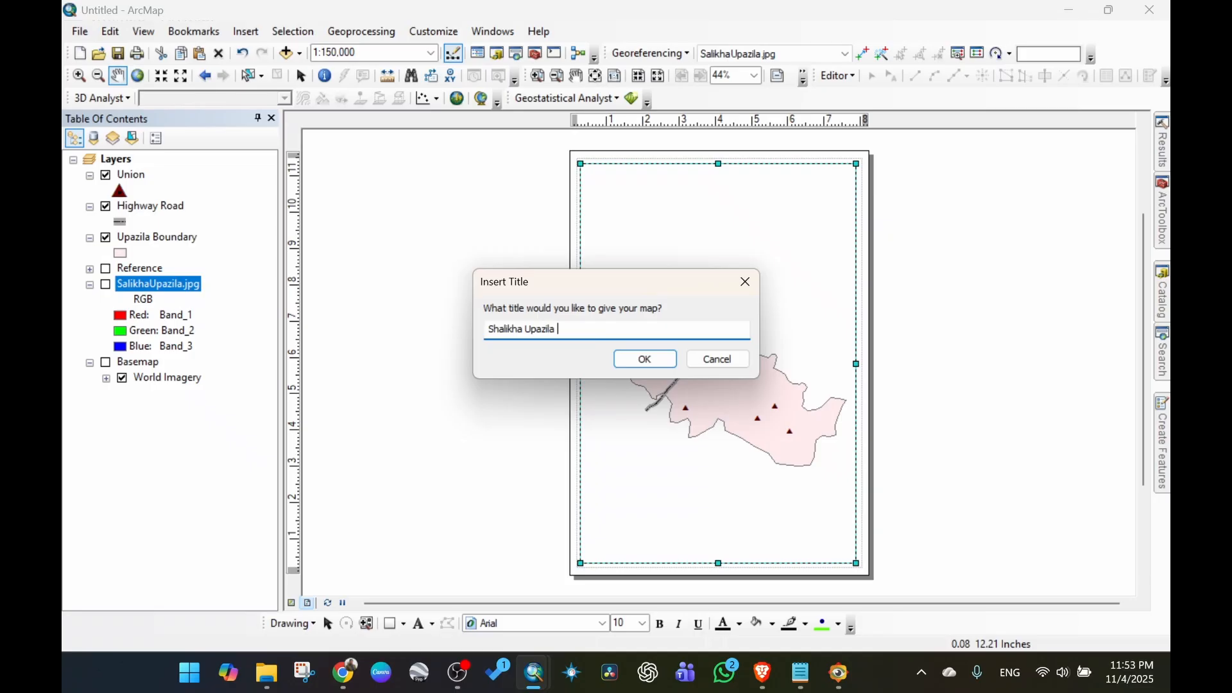
left_click(634, 362)
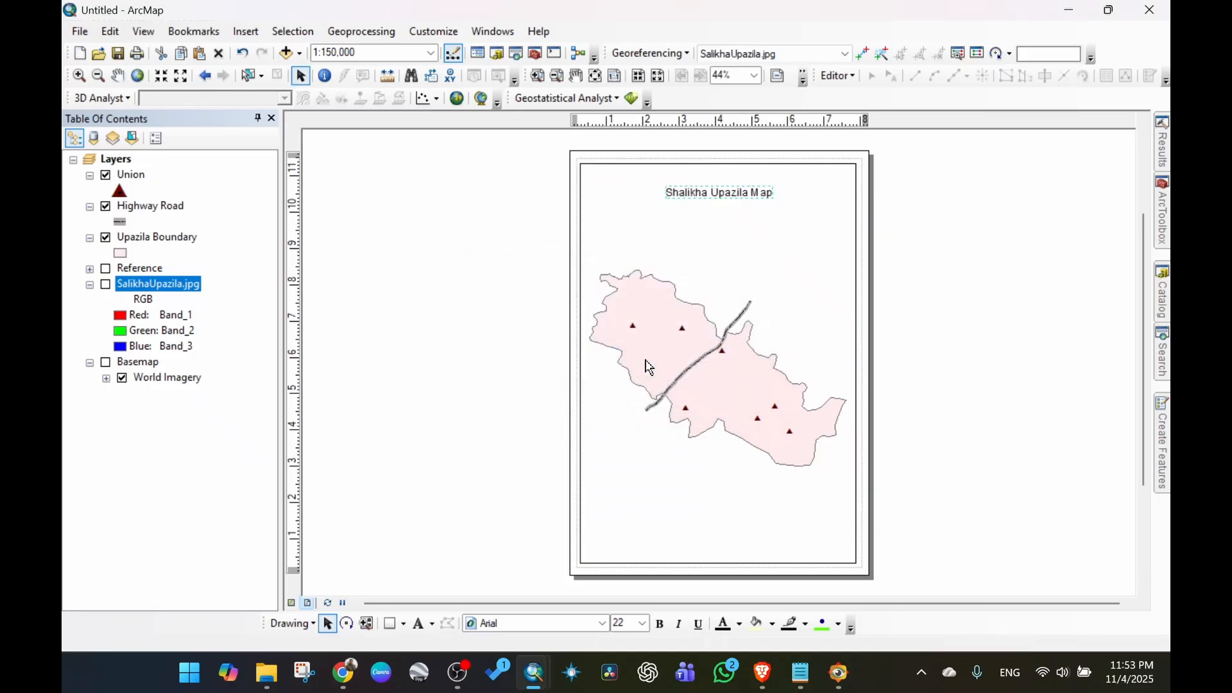
left_click_drag(729, 198, 731, 185)
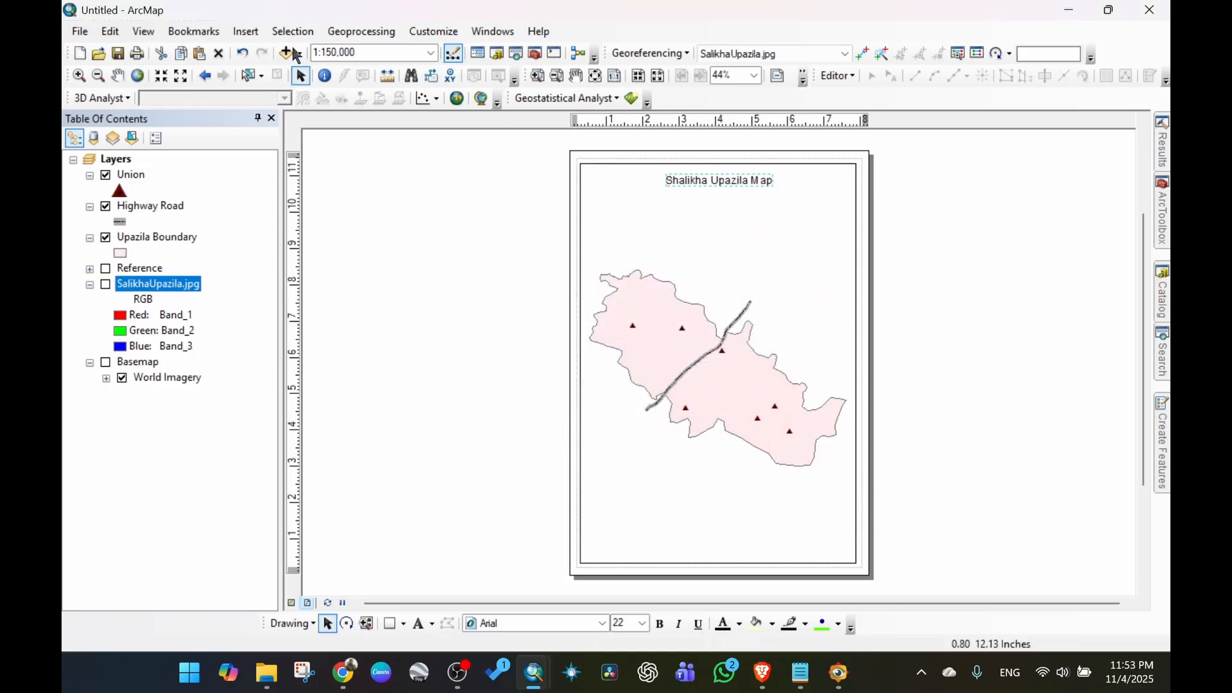
Insert a one-column legend titled "Legend" with the Union, Highway Road and Upazila Boundary layers, keeping the default formatting.
left_click(246, 34)
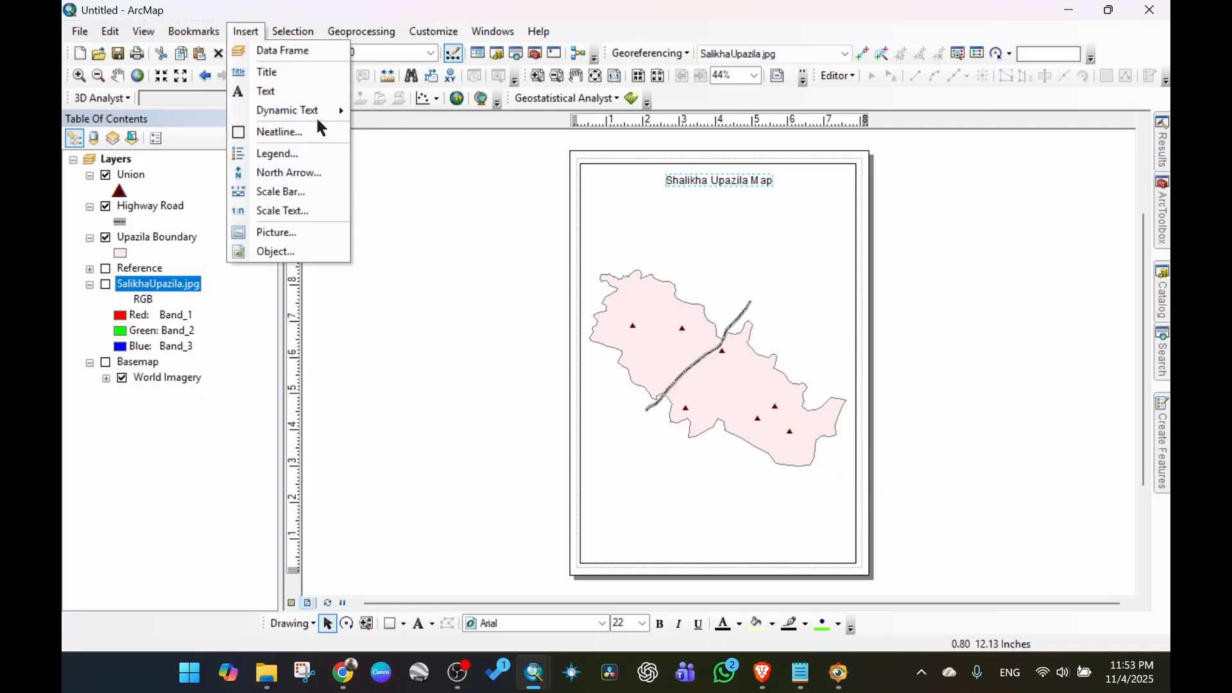
left_click(287, 156)
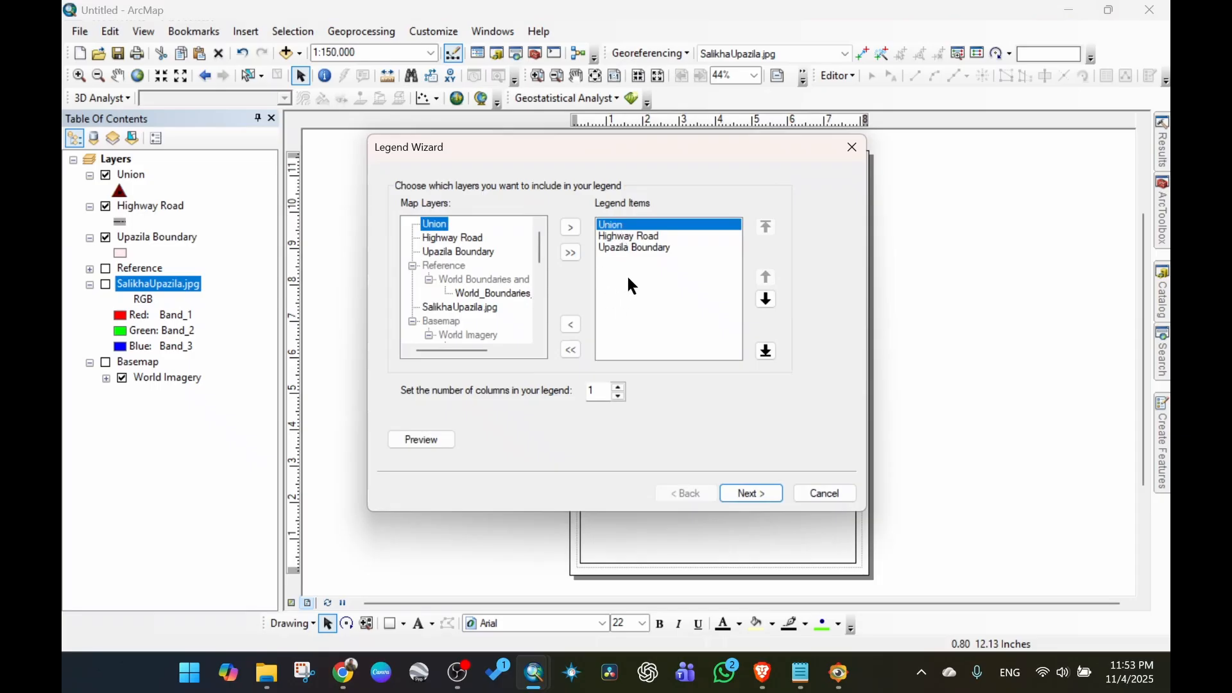
left_click_drag(630, 237, 632, 220)
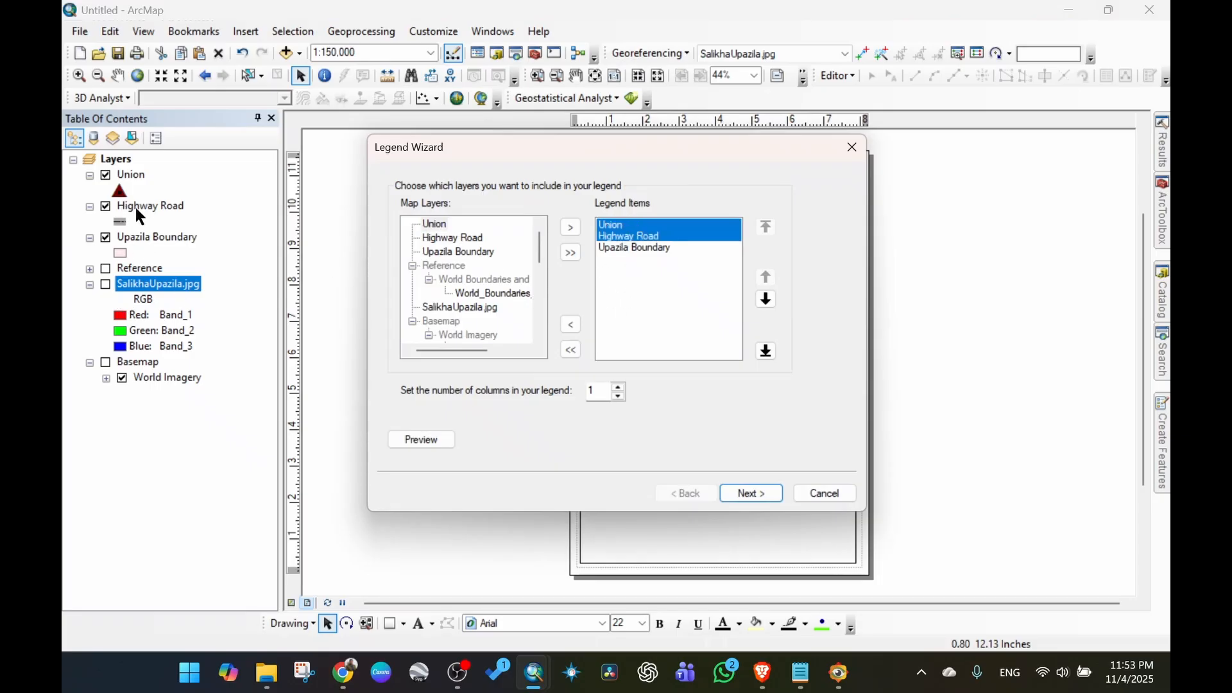
left_click_drag(660, 148, 292, 147)
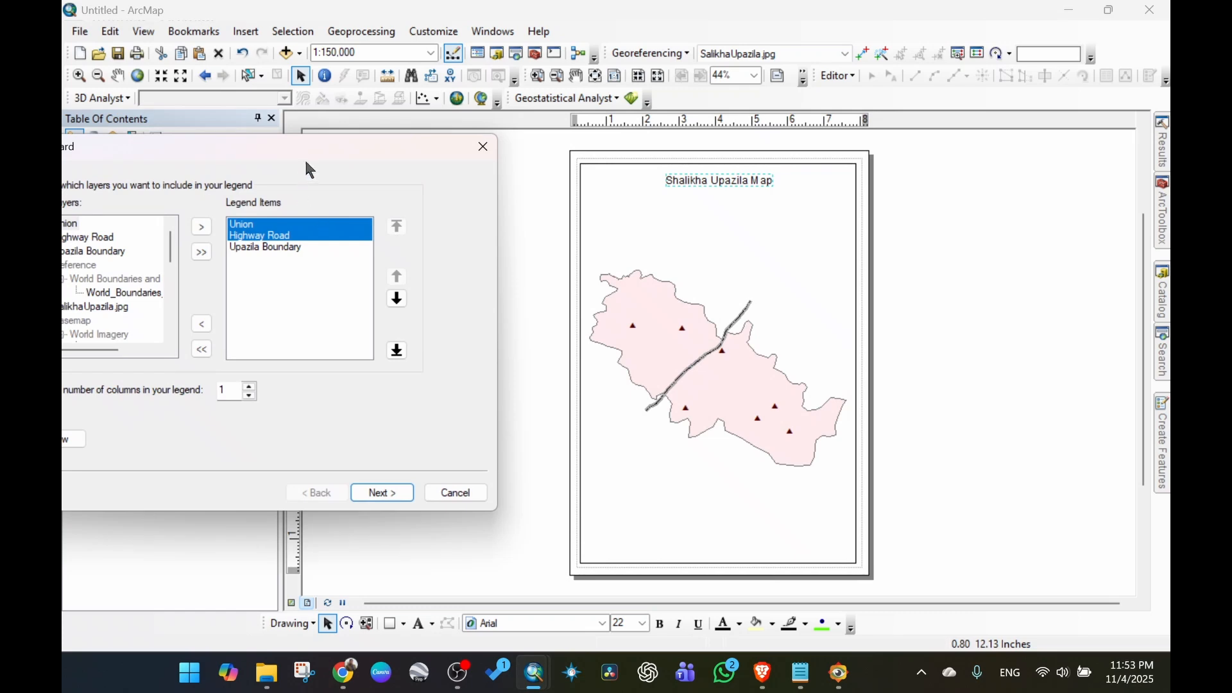
left_click_drag(311, 160, 475, 149)
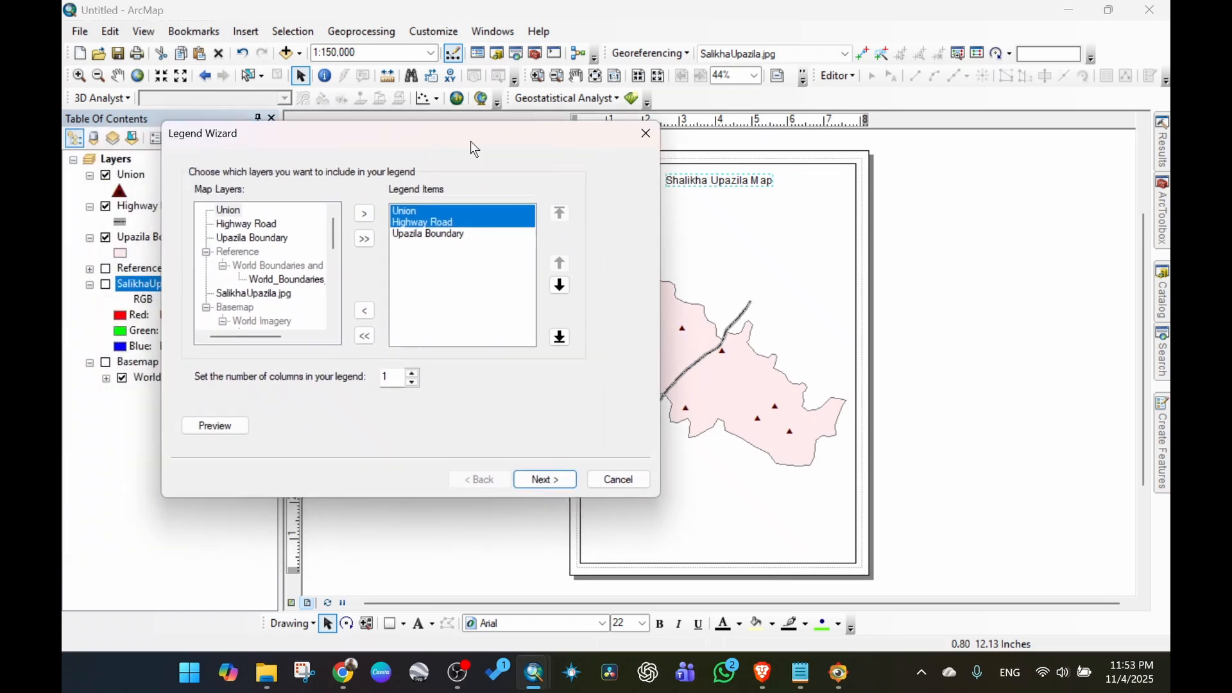
left_click(433, 226, "ctrl")
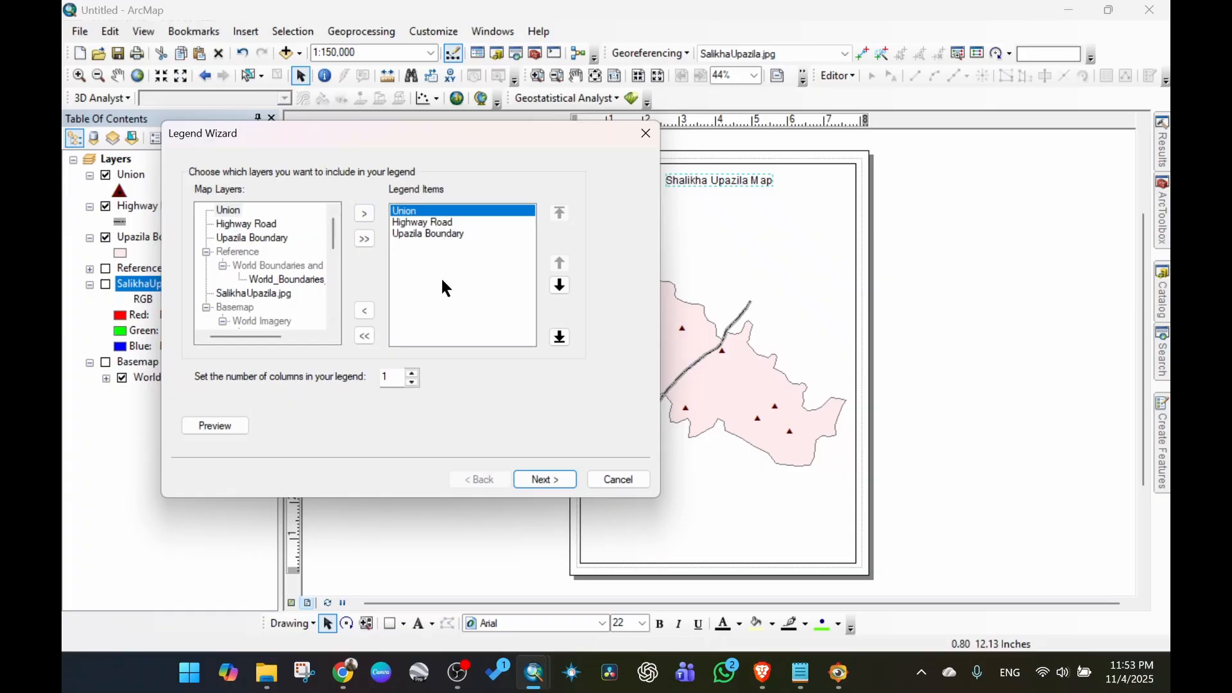
left_click(561, 484)
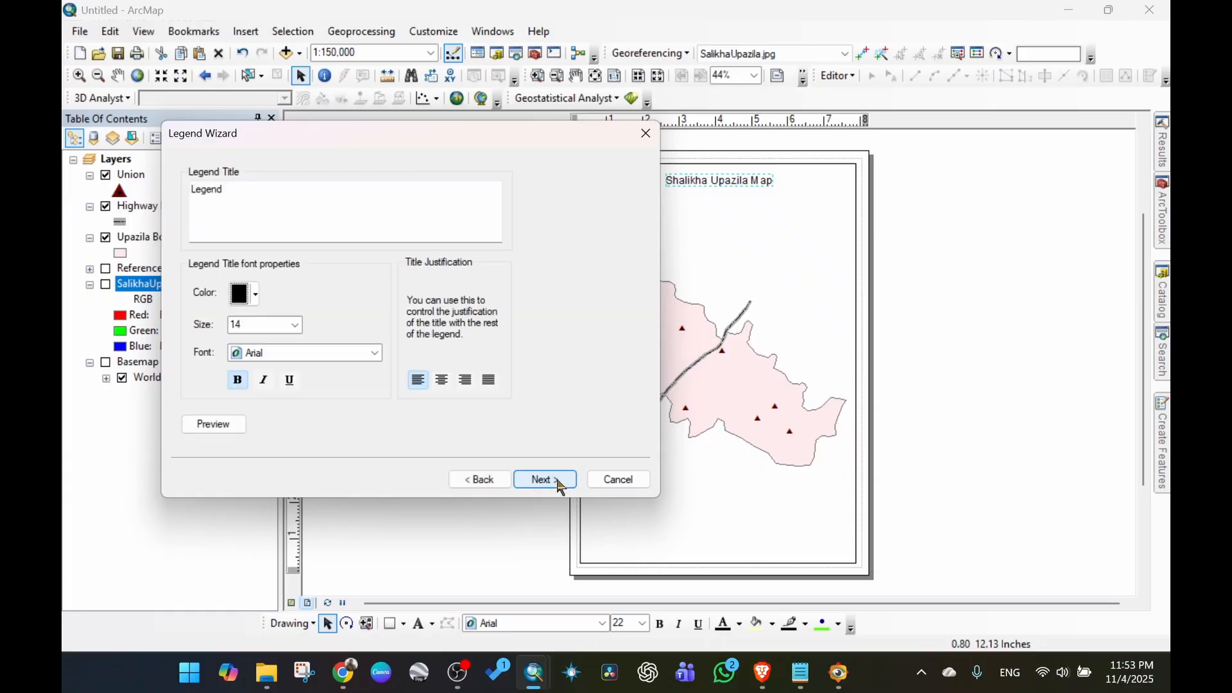
left_click(560, 487)
left_click(560, 486)
left_click(560, 487)
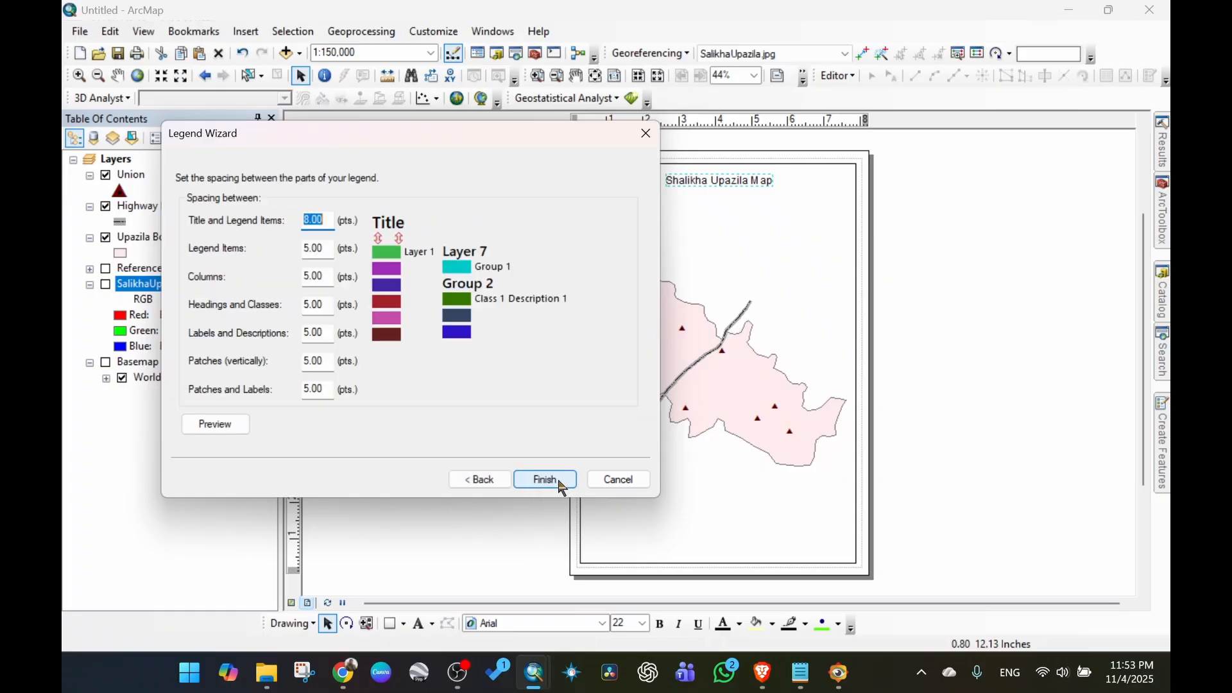
left_click(561, 483)
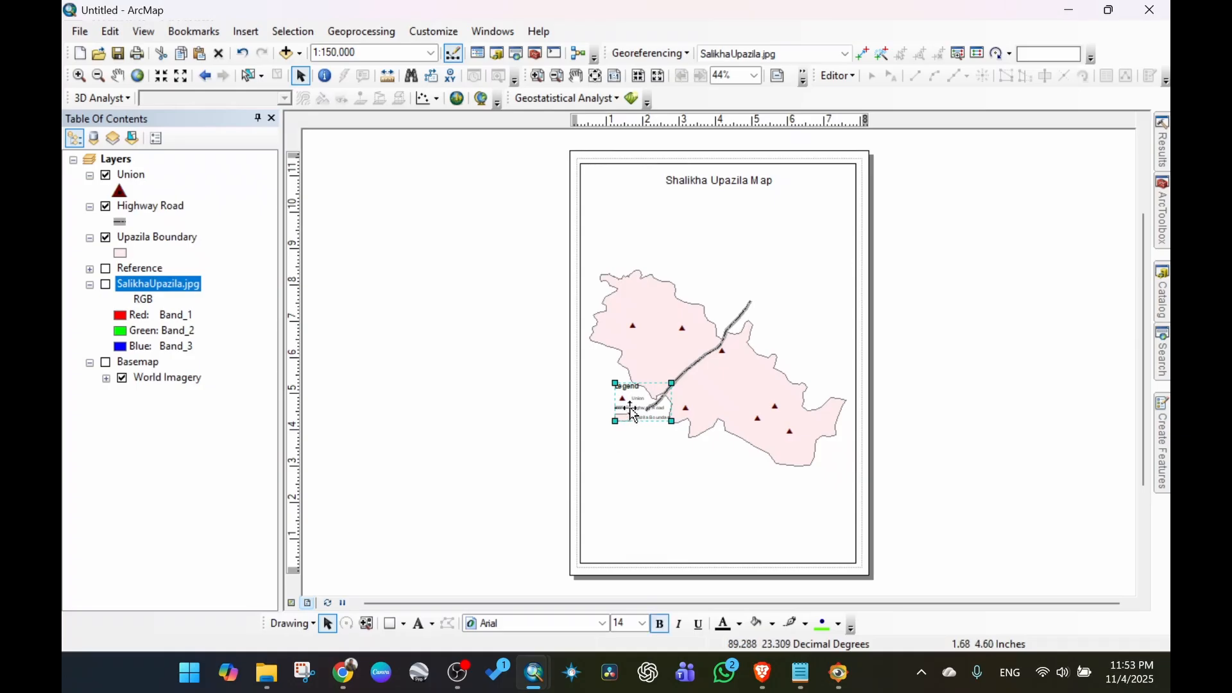
Move the legend into the empty area below the upazila's western part and enlarge it to a readable size.
left_click_drag(636, 415, 679, 521)
left_click(737, 521)
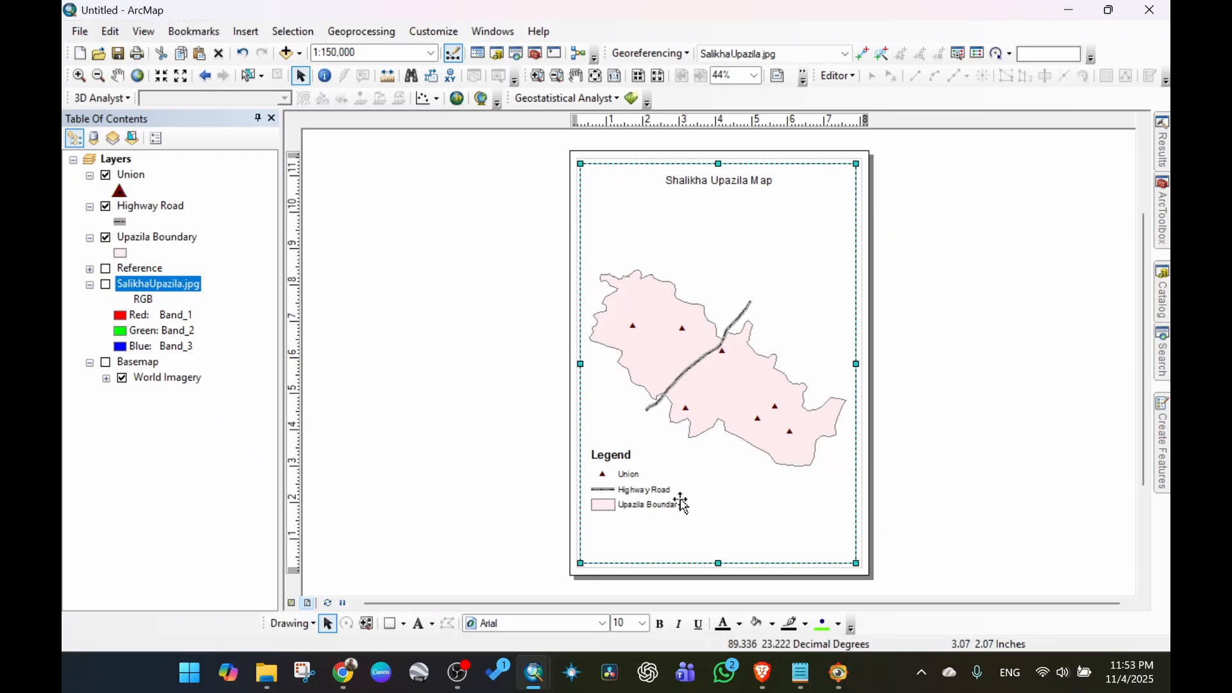
left_click(935, 498)
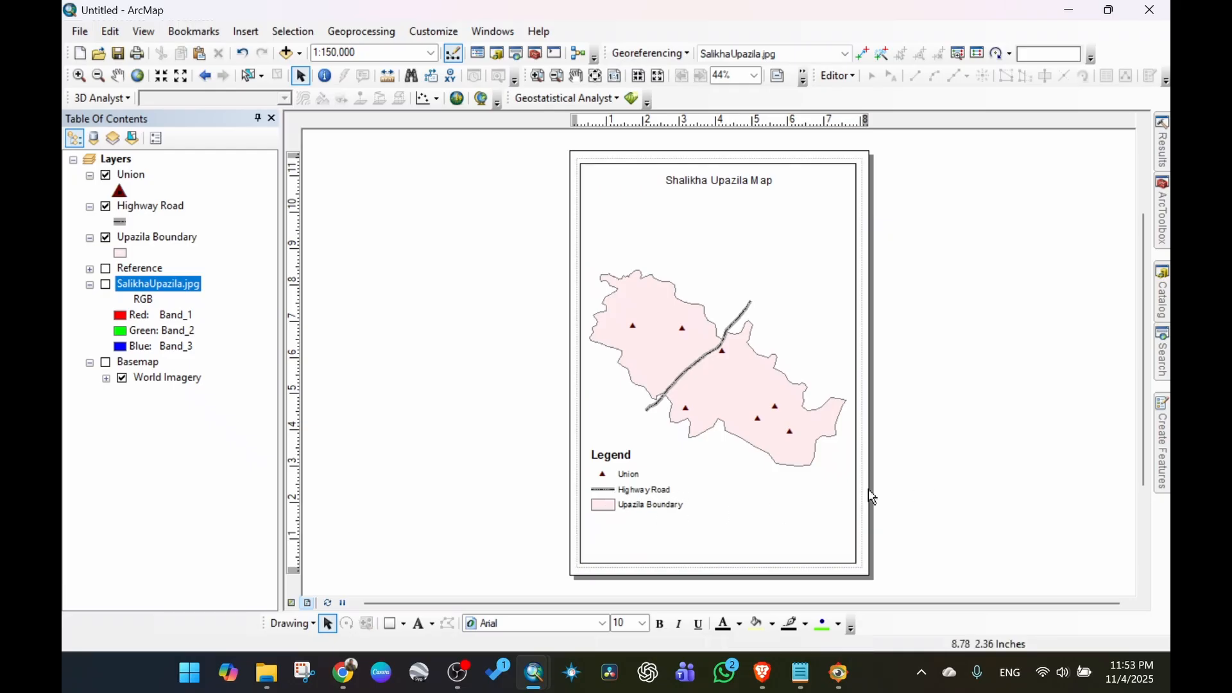
left_click_drag(623, 513, 617, 506)
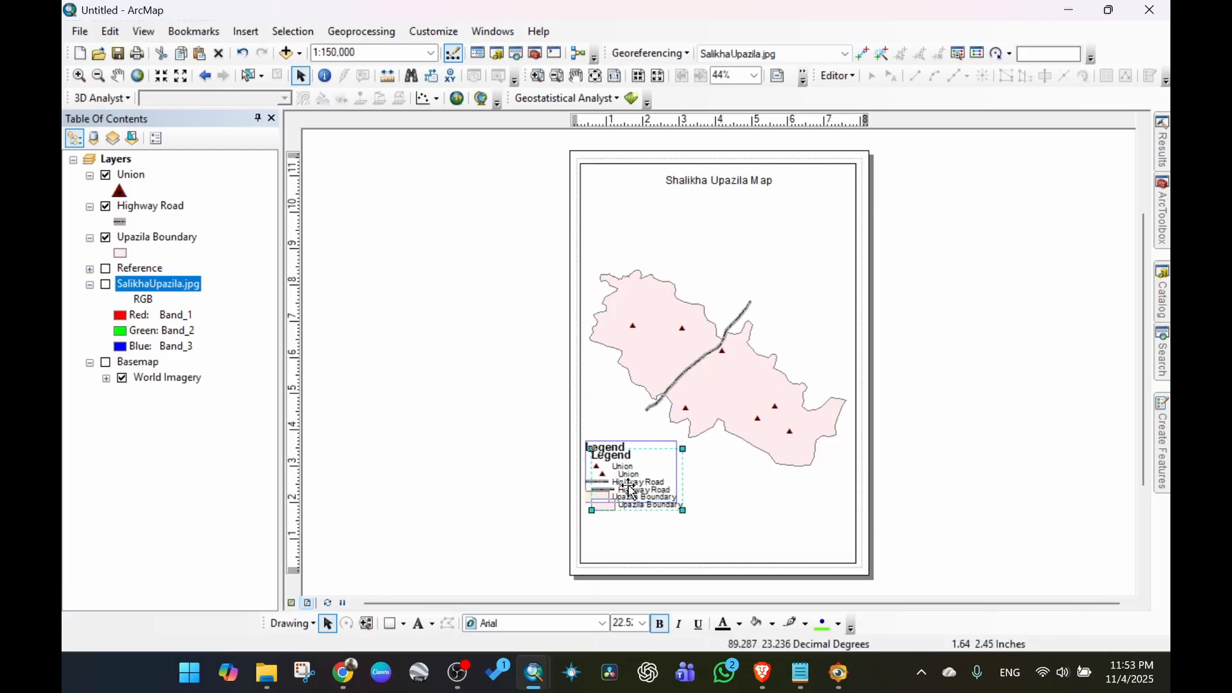
left_click(949, 469)
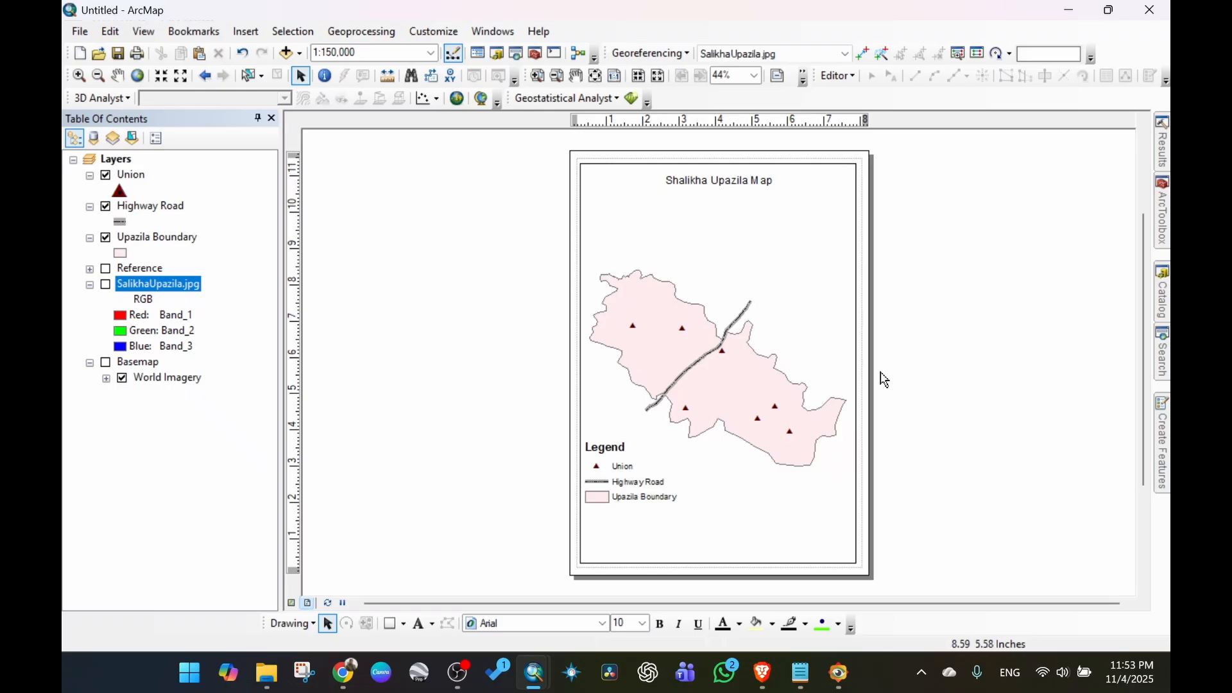
Insert the ESRI North 3 north arrow and place it in the data frame's upper-right corner.
left_click(245, 33)
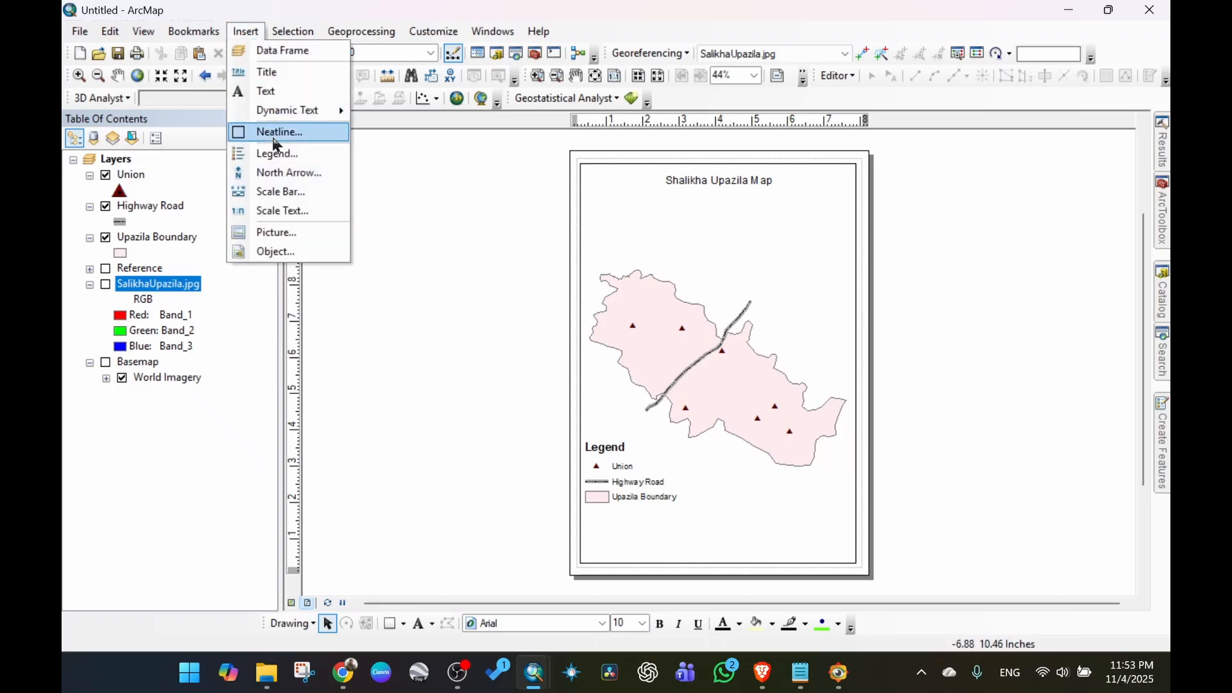
left_click(299, 174)
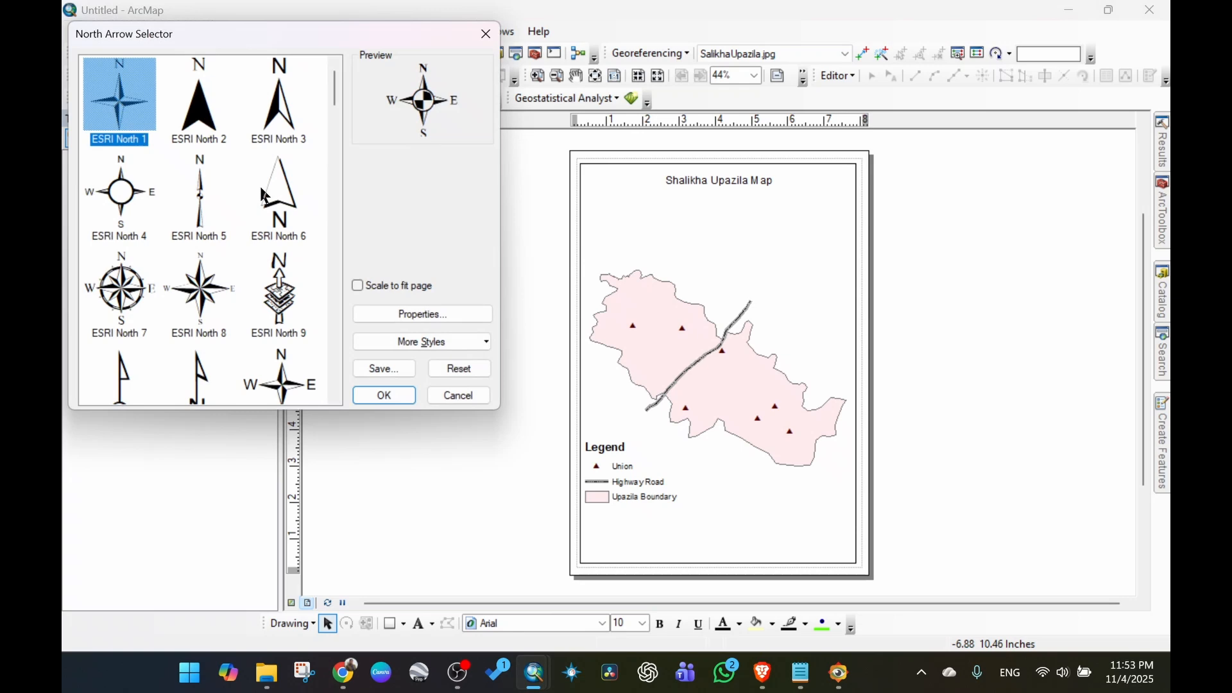
left_click(280, 120)
left_click(385, 398)
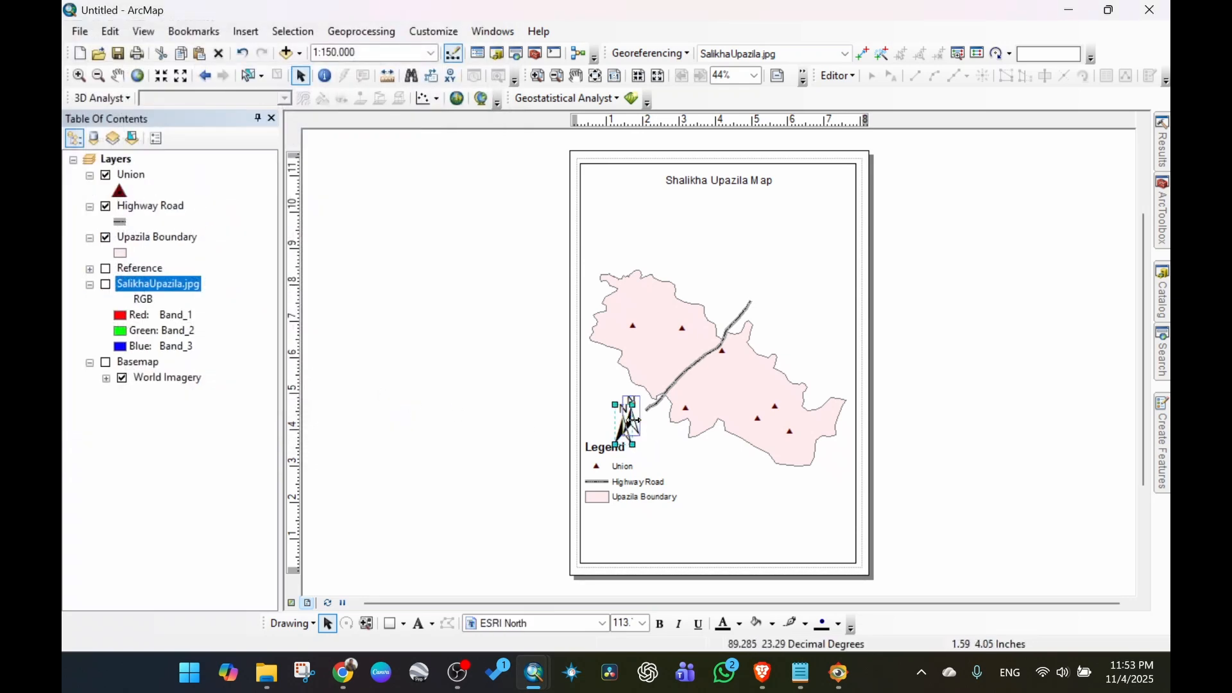
mouse_move(624, 439)
left_mouse_down()
mouse_move(826, 245)
mouse_move(838, 206)
left_mouse_up()
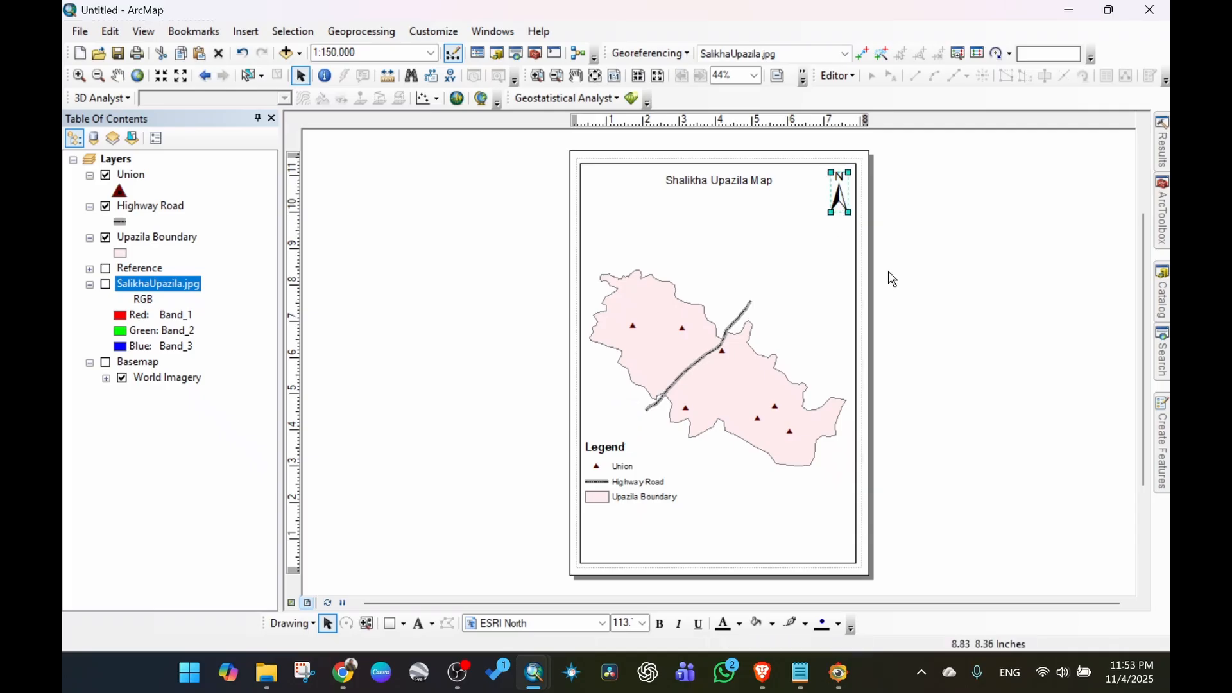
Insert an Alternating Scale Bar 1 and place it directly below the north arrow.
left_click(249, 35)
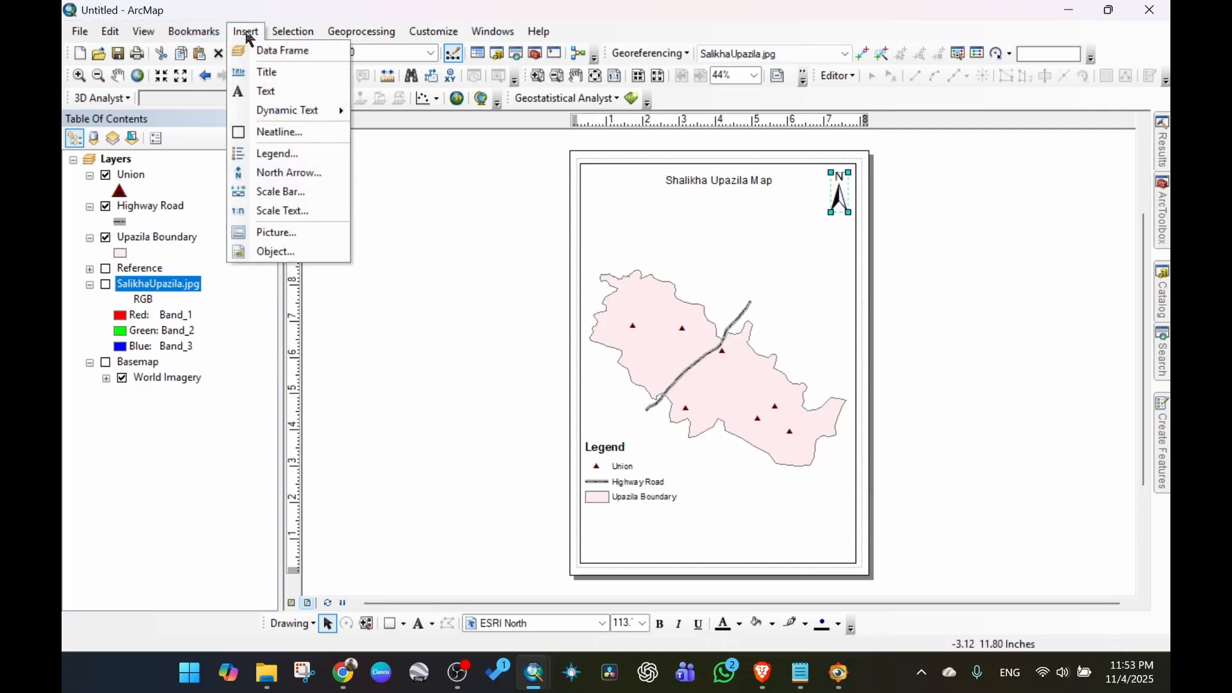
left_click(273, 196)
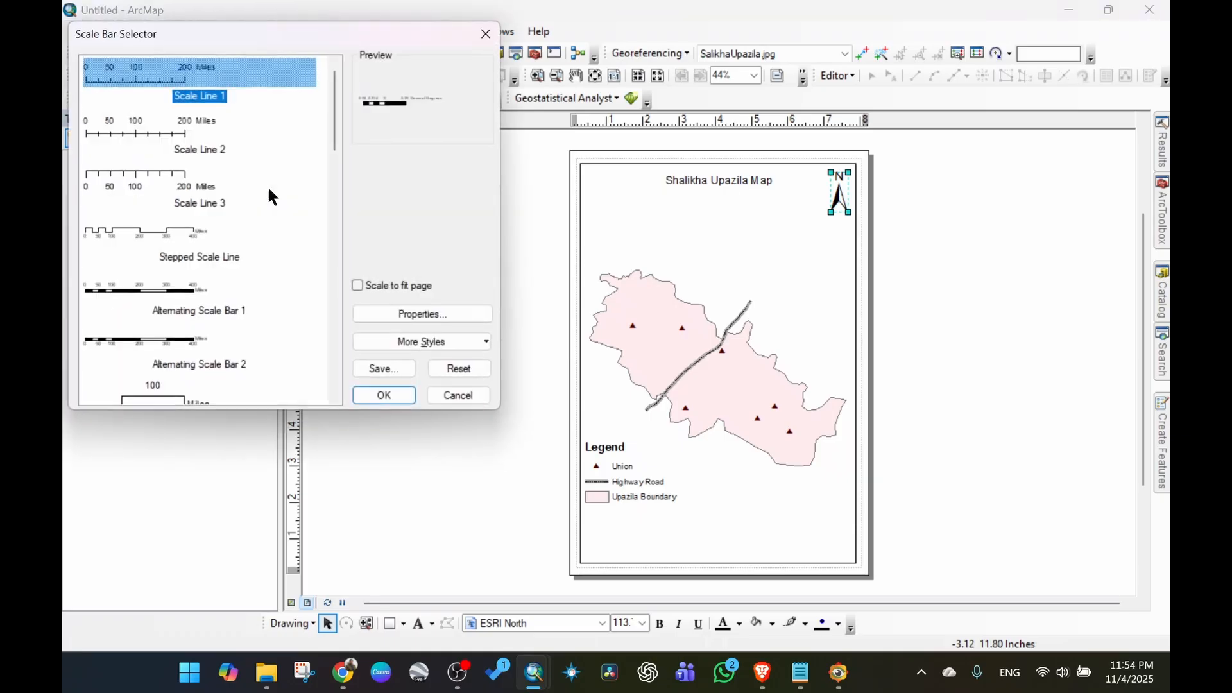
left_click(145, 293)
left_click(384, 394)
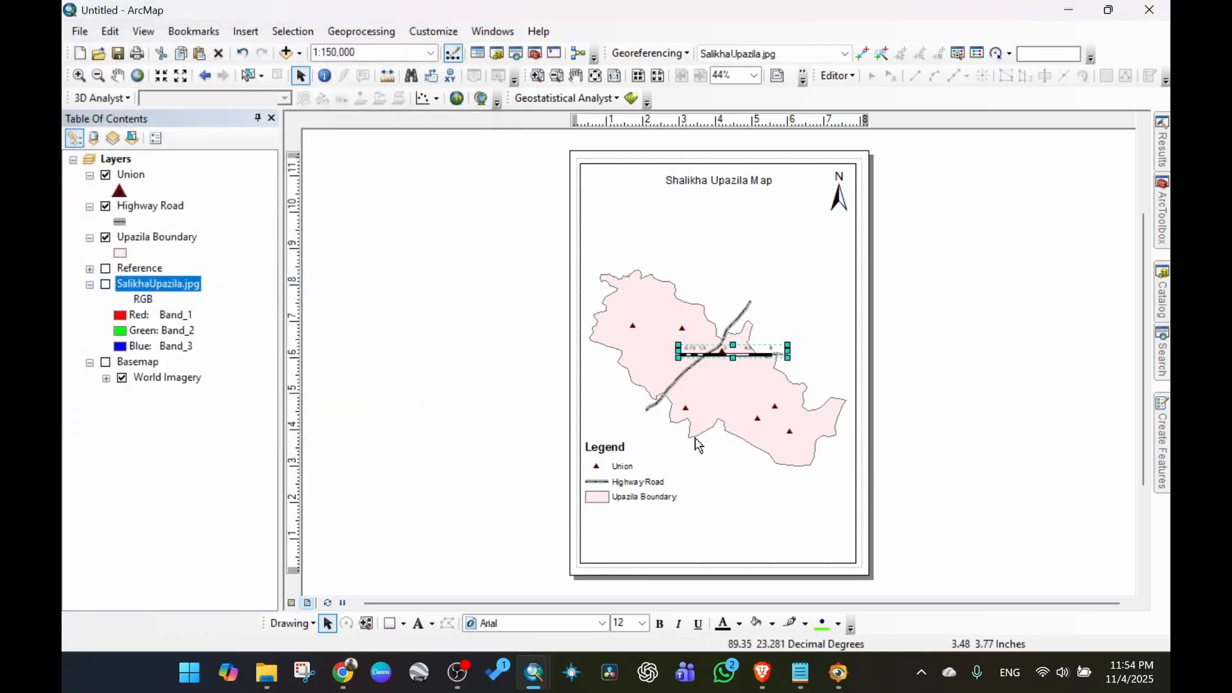
left_click_drag(759, 357, 822, 235)
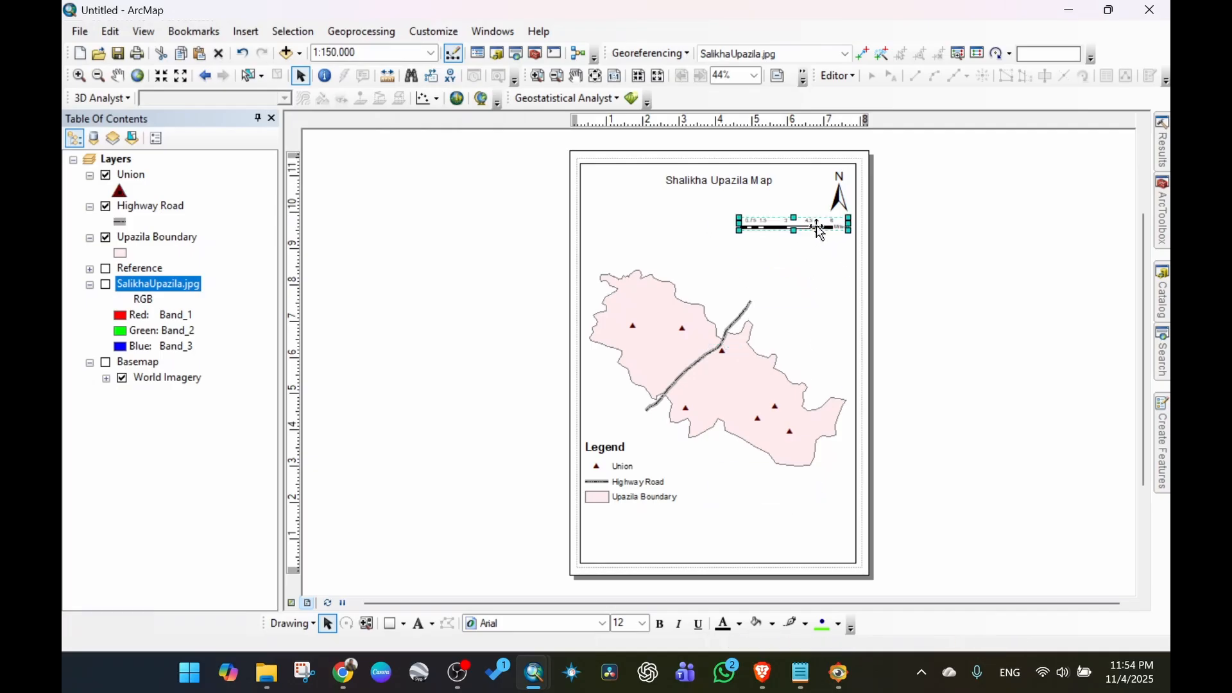
left_click(897, 242)
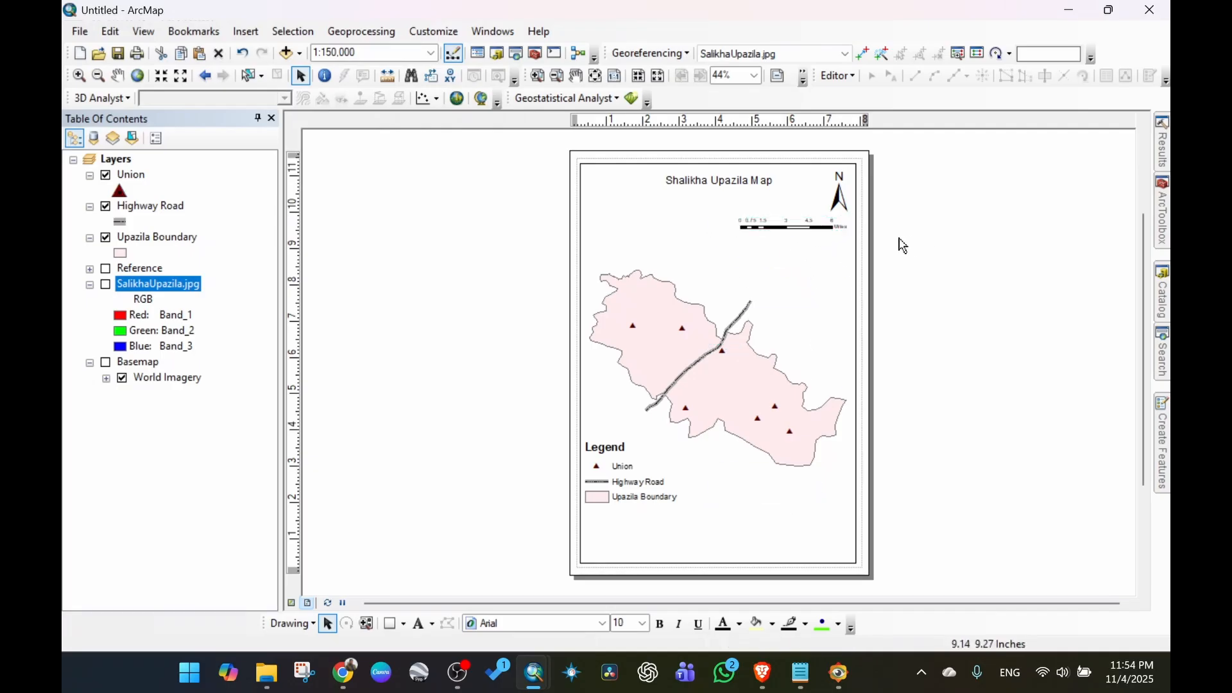
Set the scale bar's division units to Kilometers and its label position to below center.
right_click(810, 226)
left_click(887, 521)
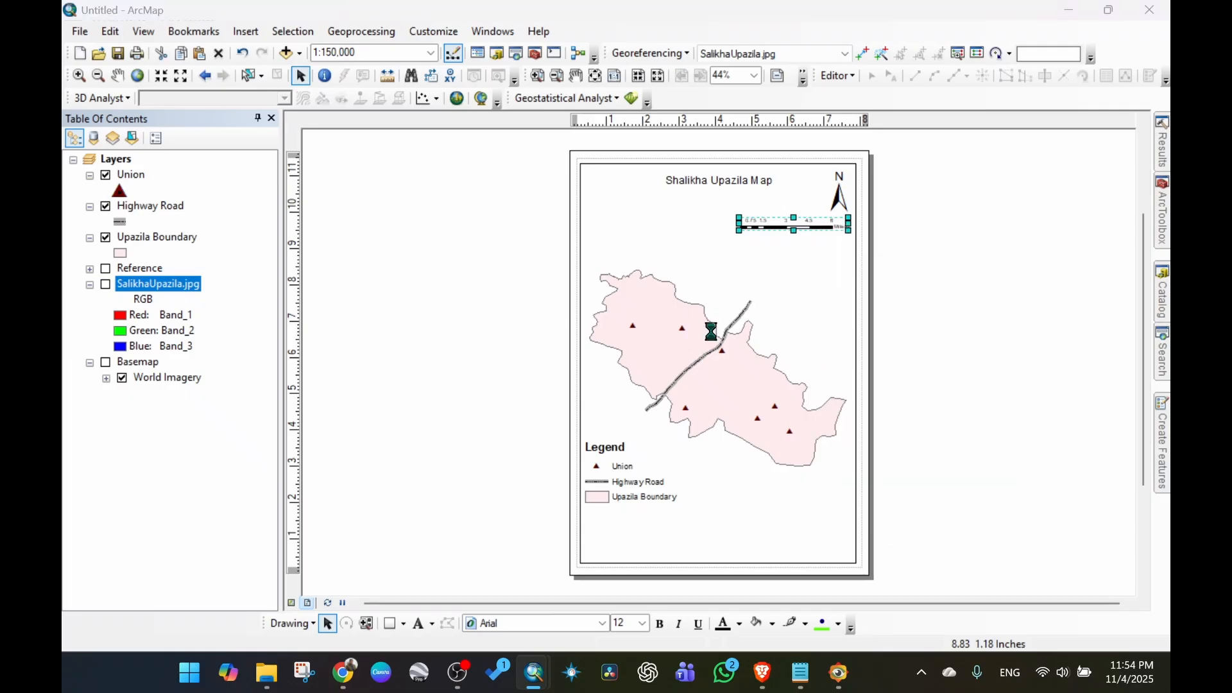
left_click(489, 152)
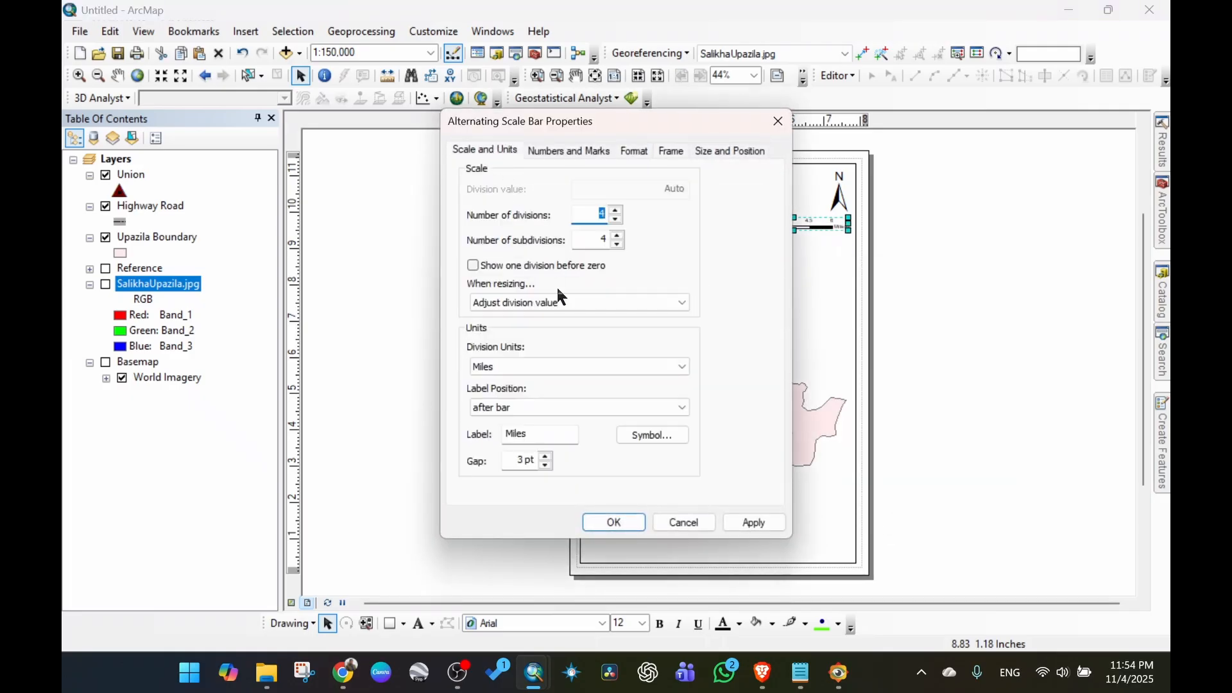
left_click(525, 365)
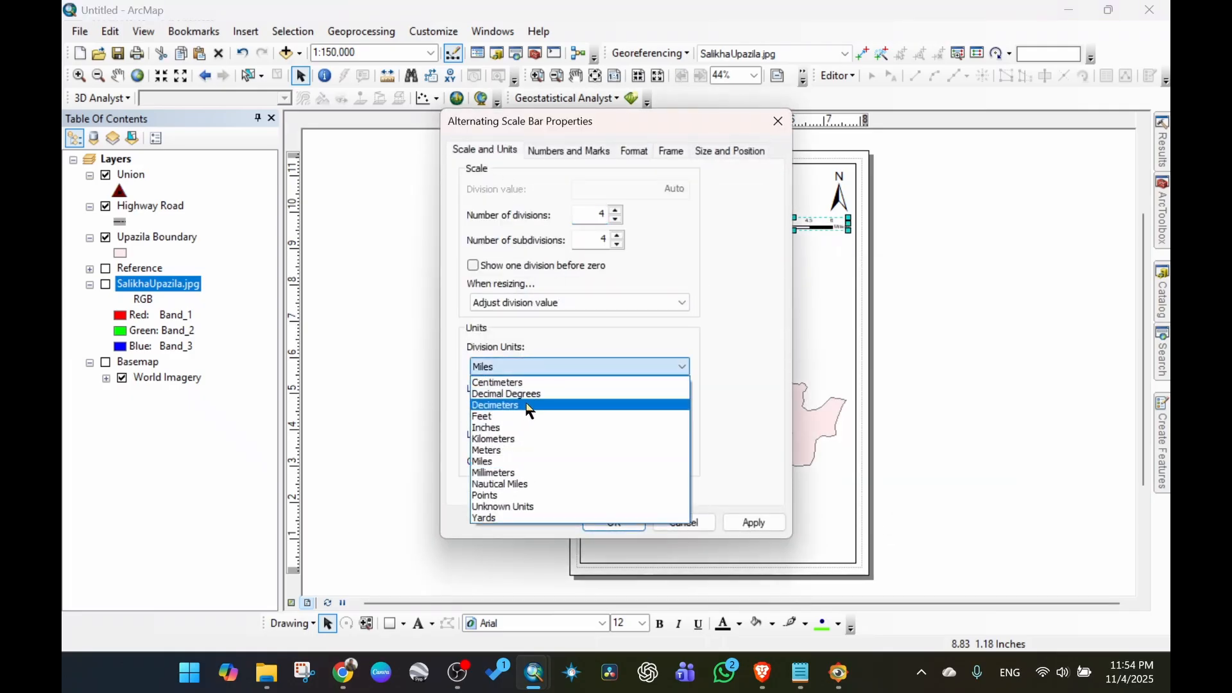
left_click(527, 439)
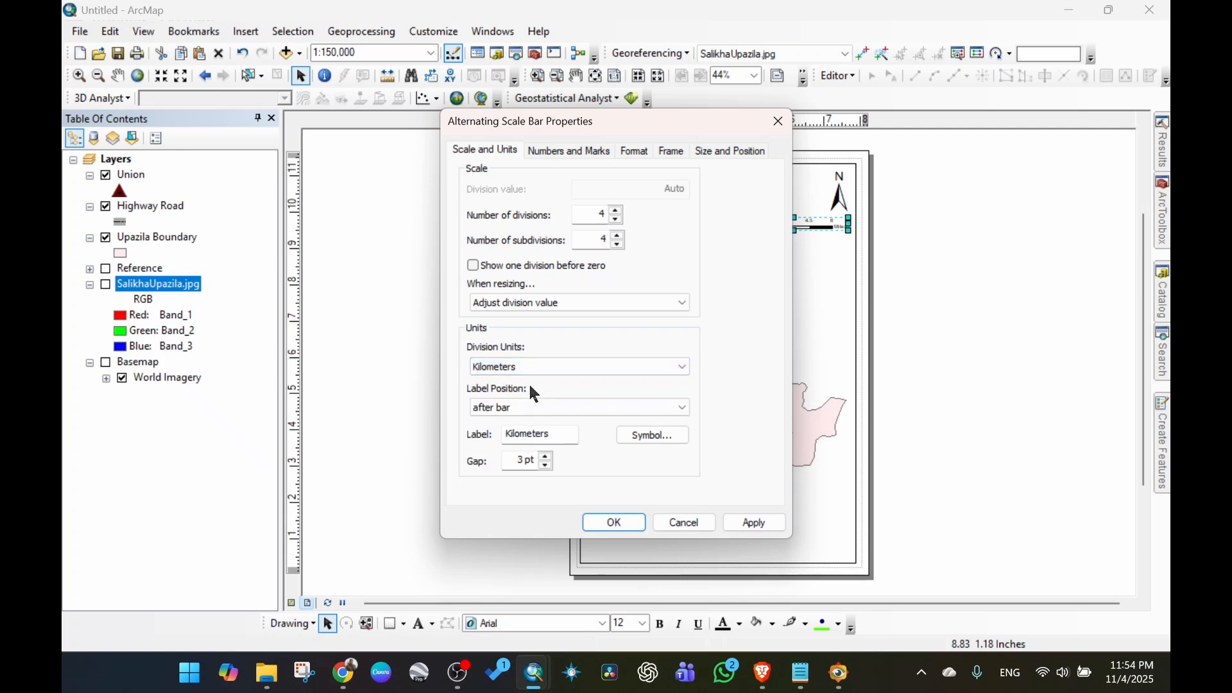
left_click(544, 409)
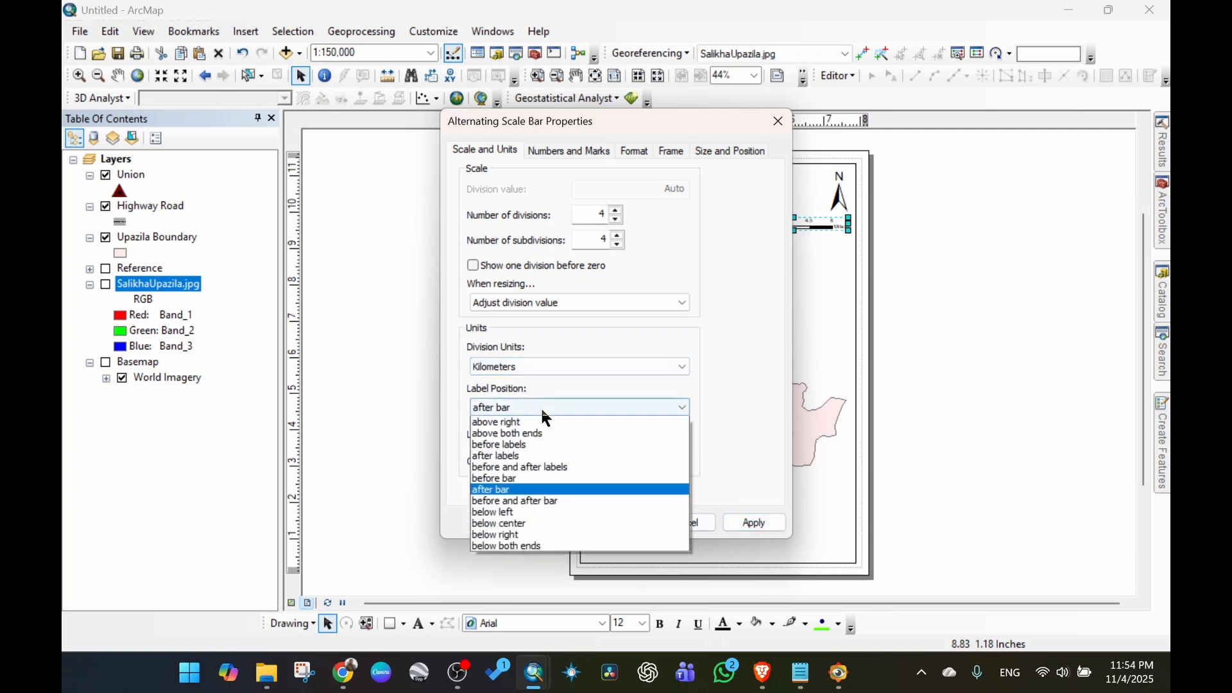
left_click(514, 549)
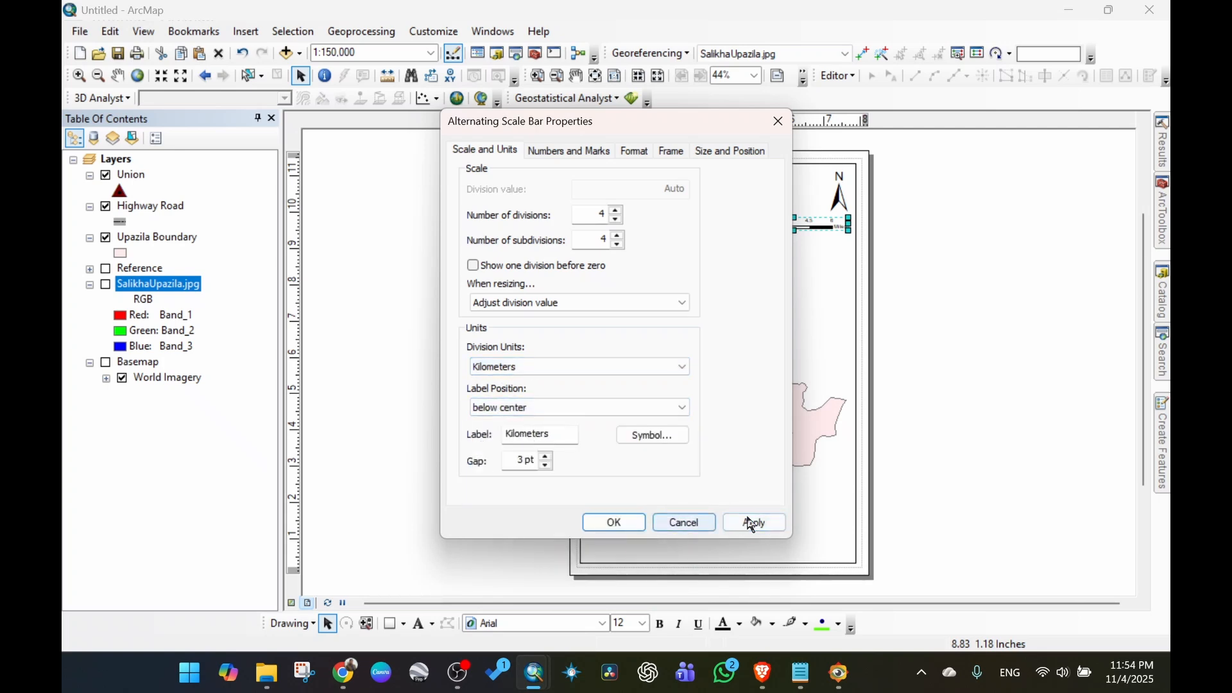
left_click(752, 525)
left_click(614, 525)
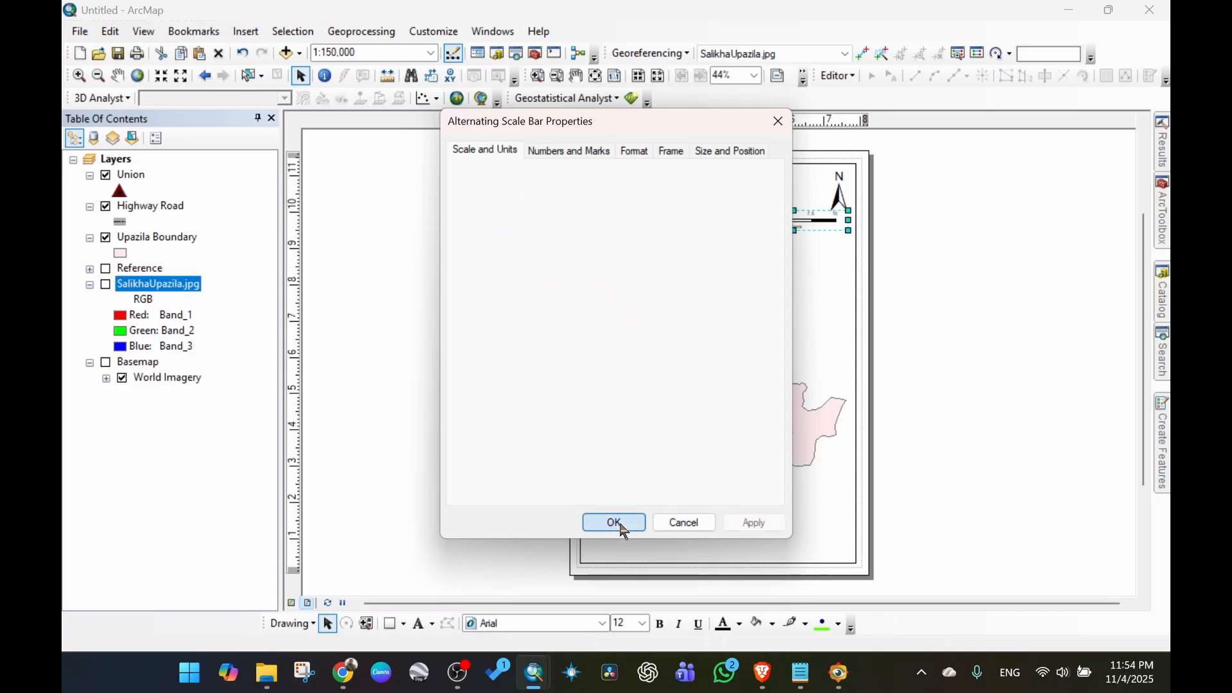
Widen the scale bar leftward to span 16 kilometers and shift it slightly right beneath the north arrow.
left_click_drag(794, 229, 672, 224)
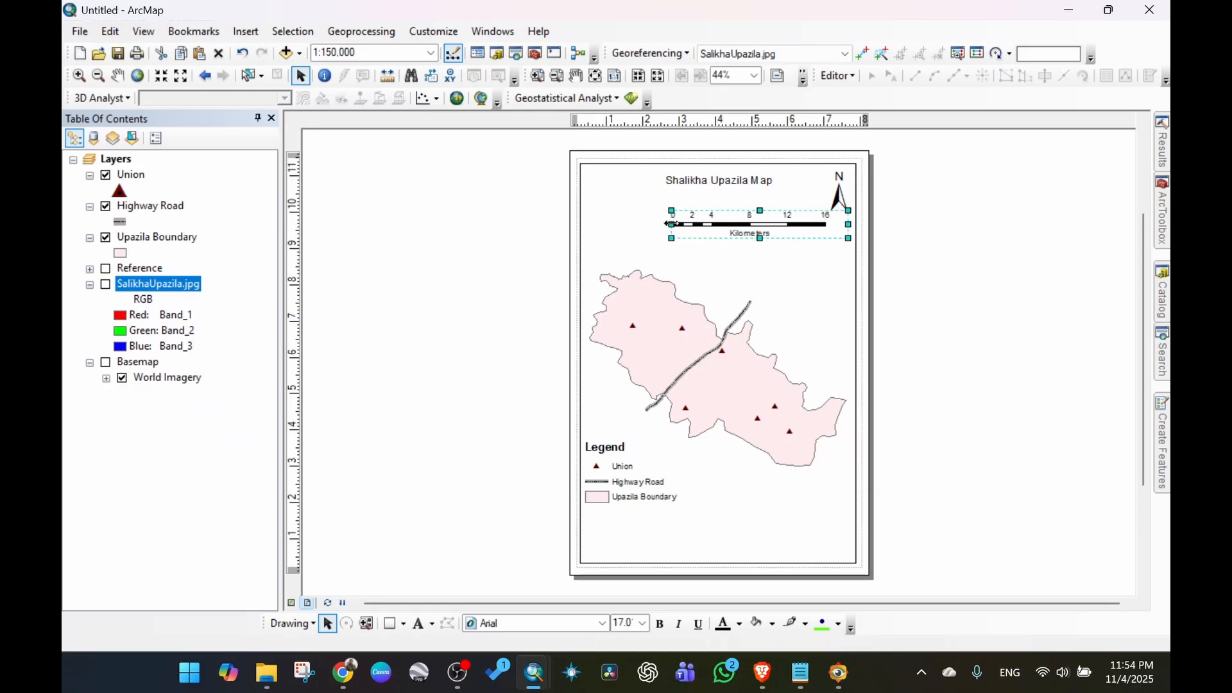
left_click(943, 239)
left_click(762, 229)
left_click_drag(762, 229, 773, 233)
left_click(960, 249)
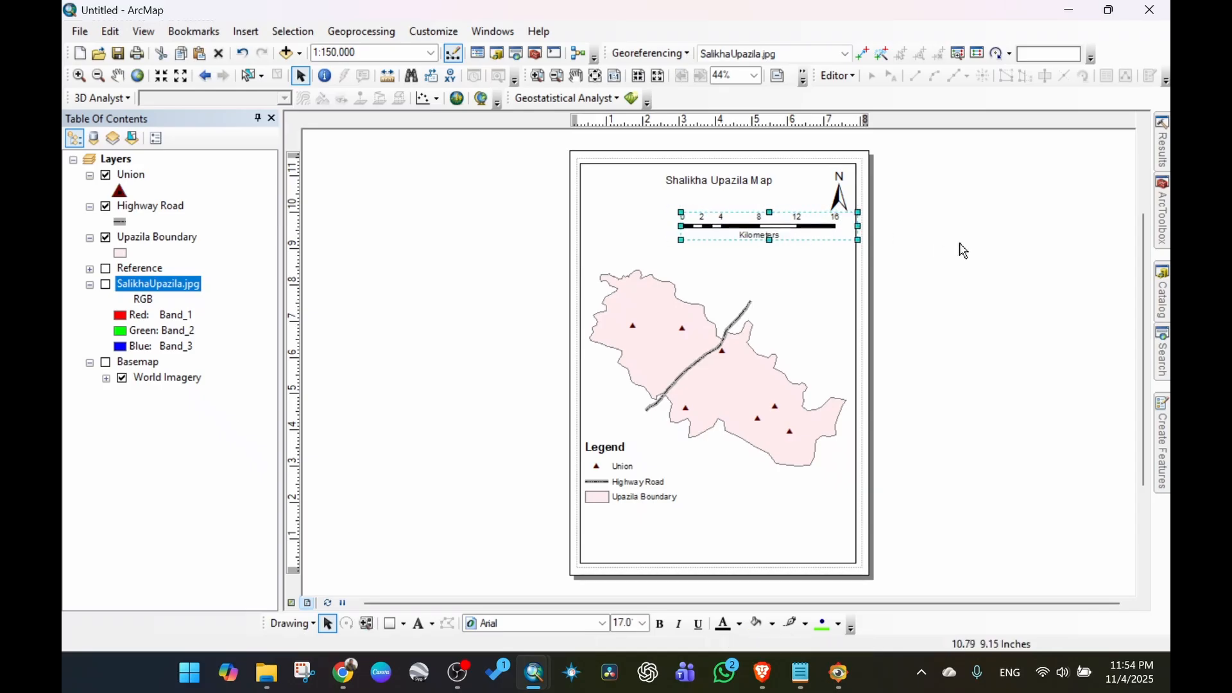
Open the map data frame's properties and start a new reference grid of the graticule type.
left_click(784, 284)
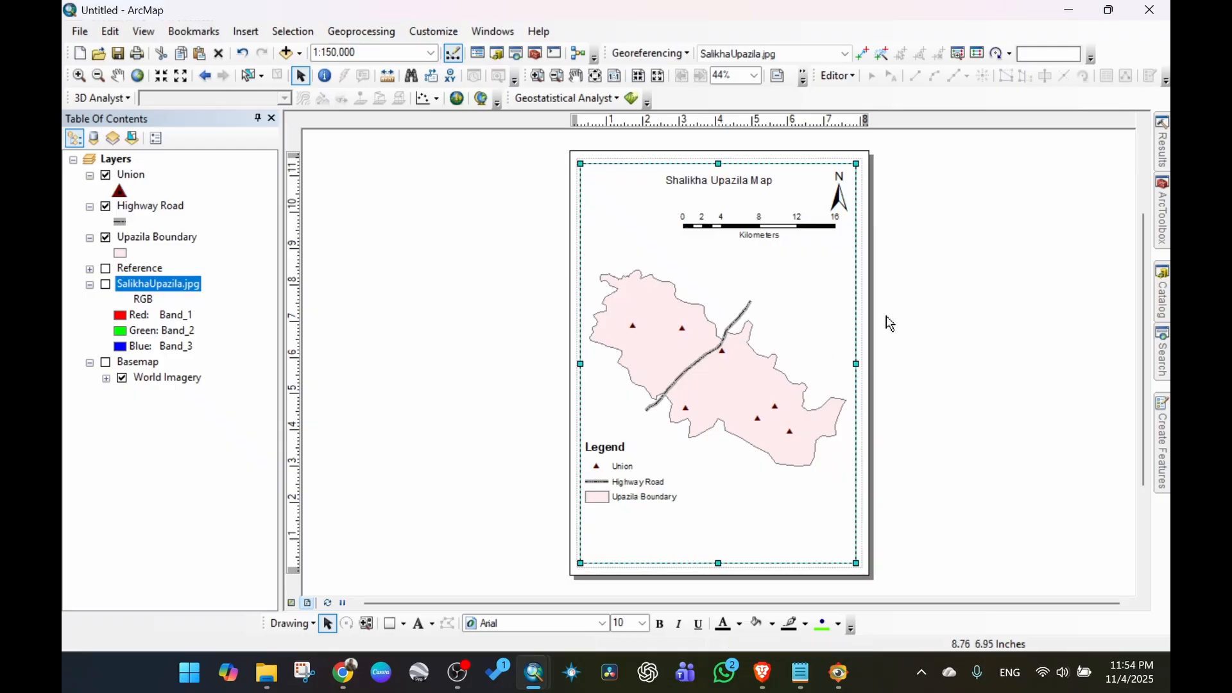
right_click(856, 304)
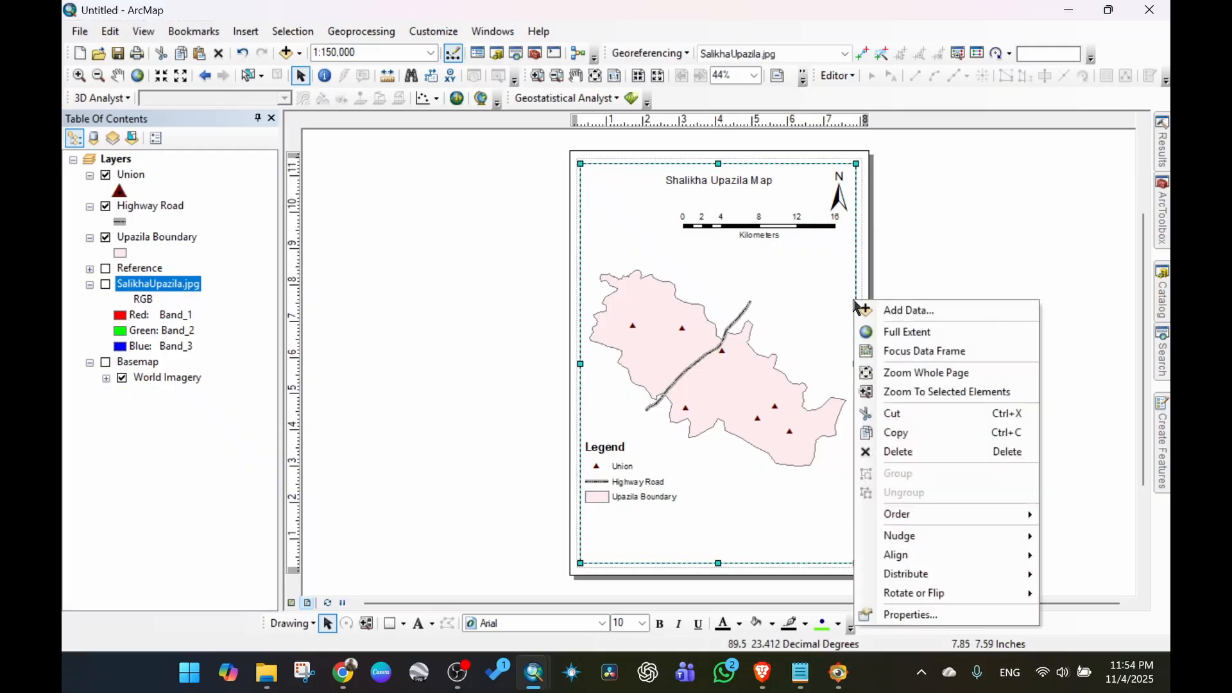
left_click(922, 614)
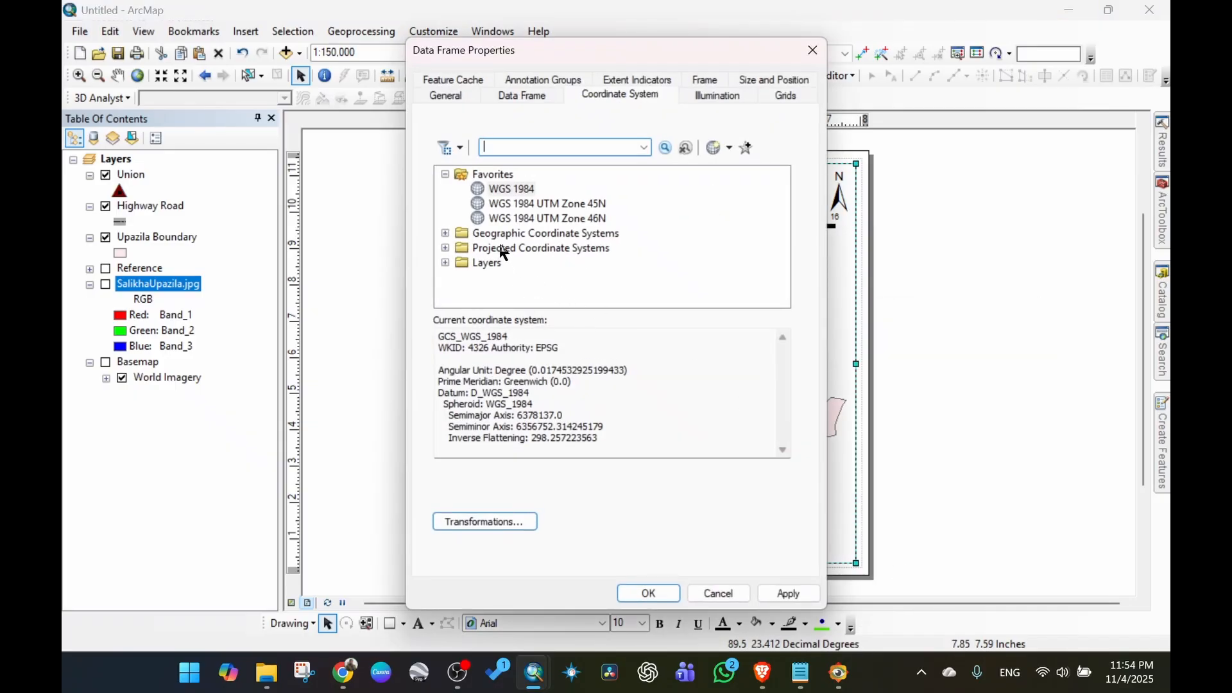
left_click(444, 174)
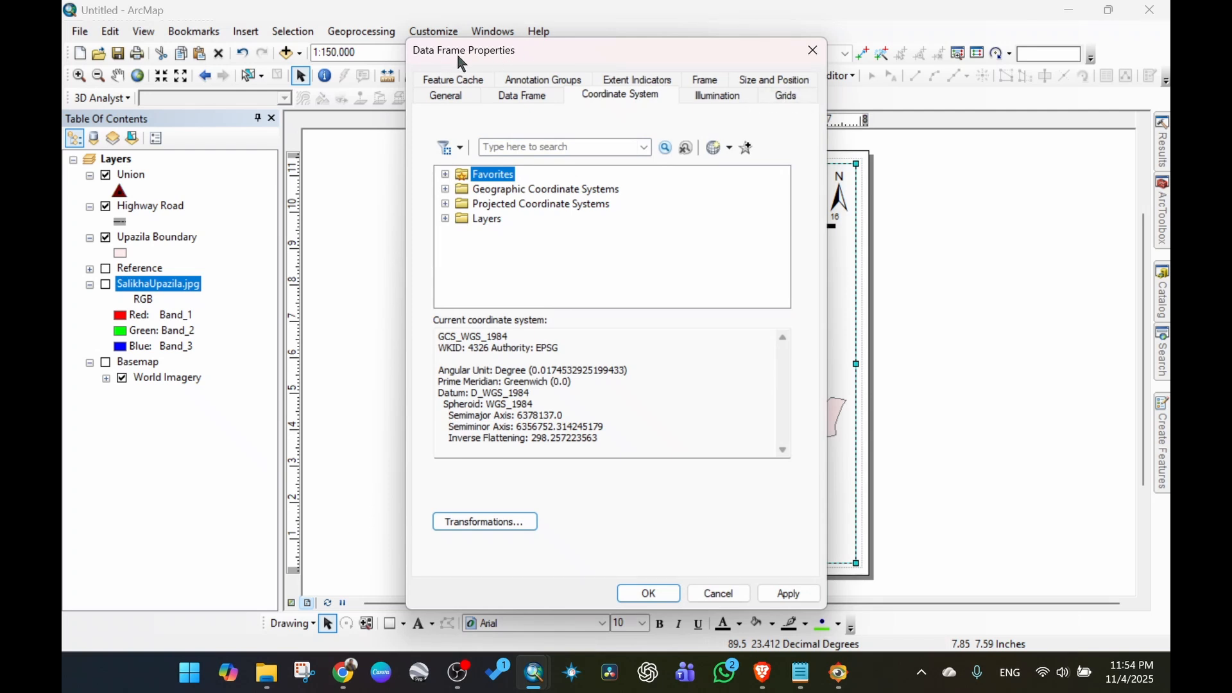
left_click(795, 102)
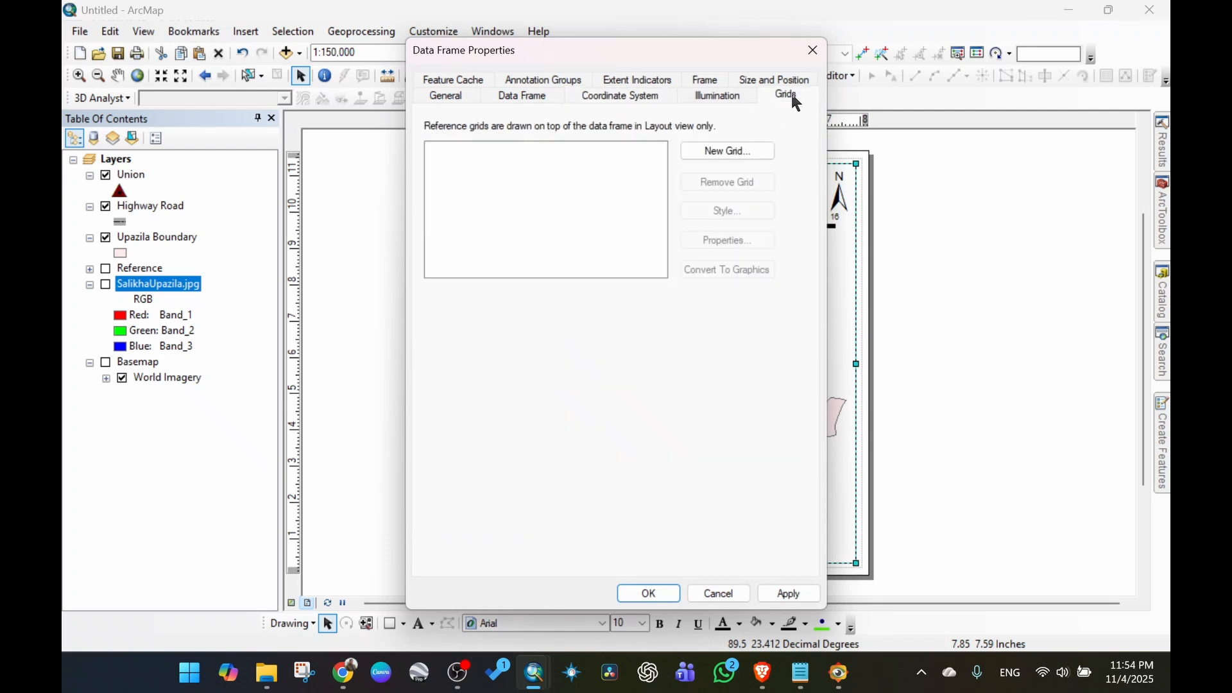
left_click(730, 154)
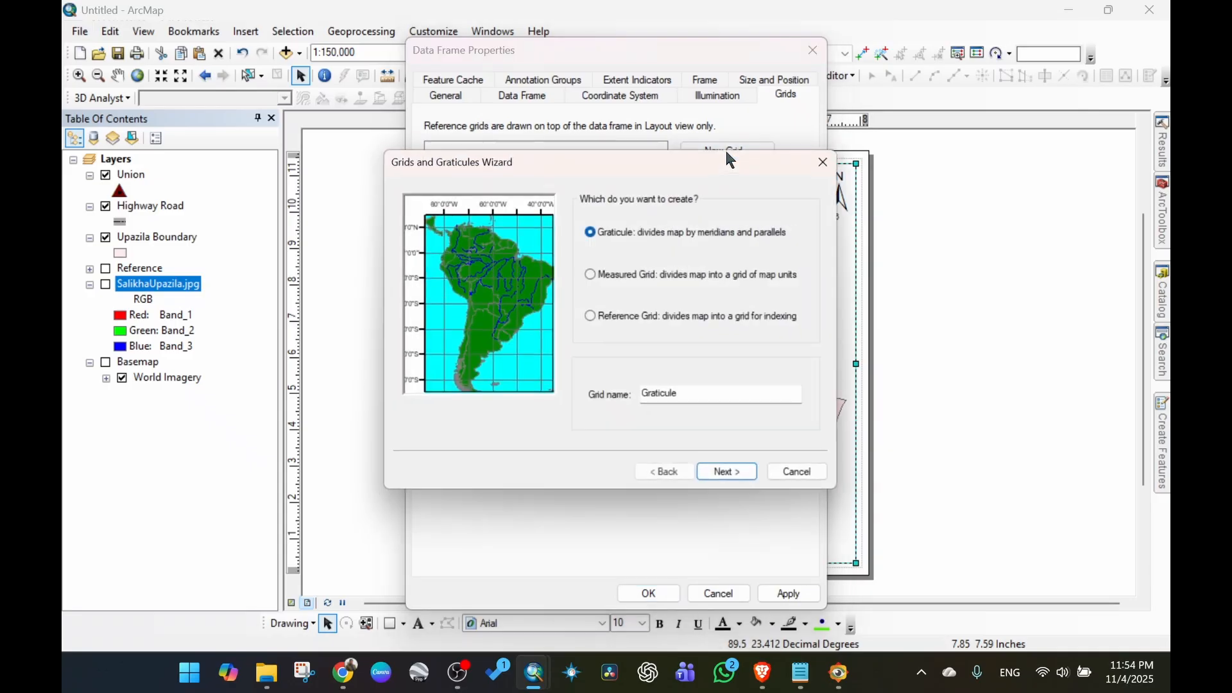
Create the graticule with parallels and meridians every 5 minutes 30 seconds, keep the default axes and labels, and apply it to the layout.
left_click(742, 485)
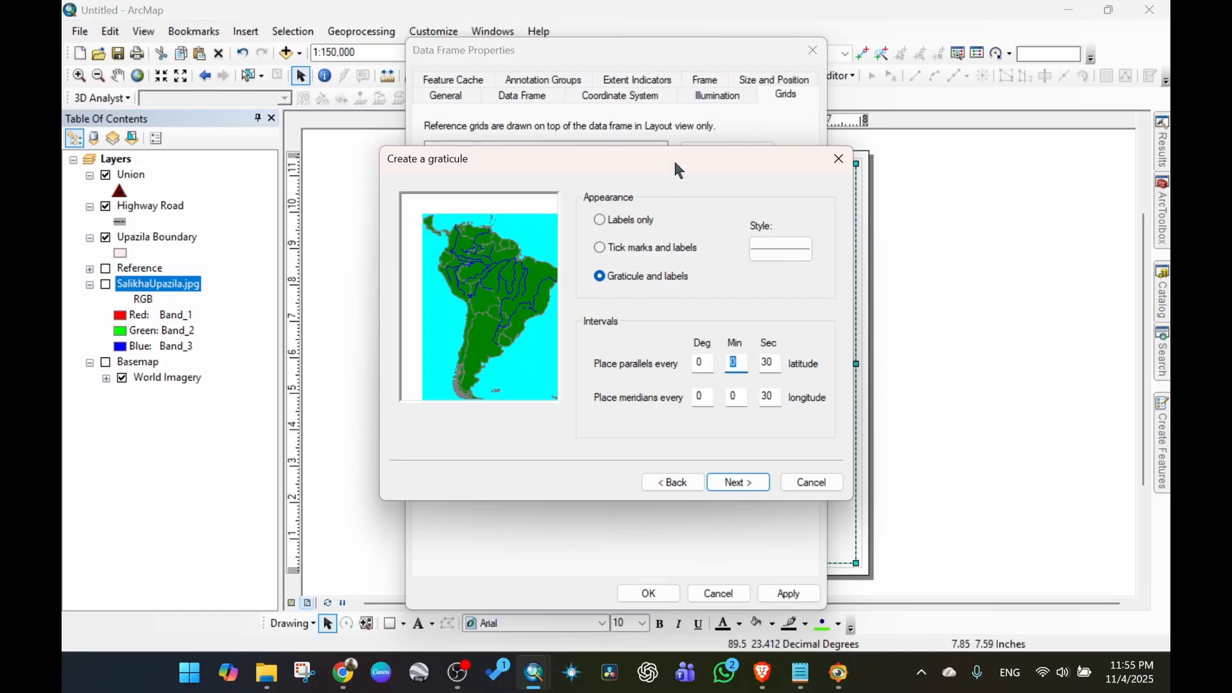
mouse_move(678, 170)
left_mouse_down()
mouse_move(554, 171)
mouse_move(660, 170)
left_mouse_up()
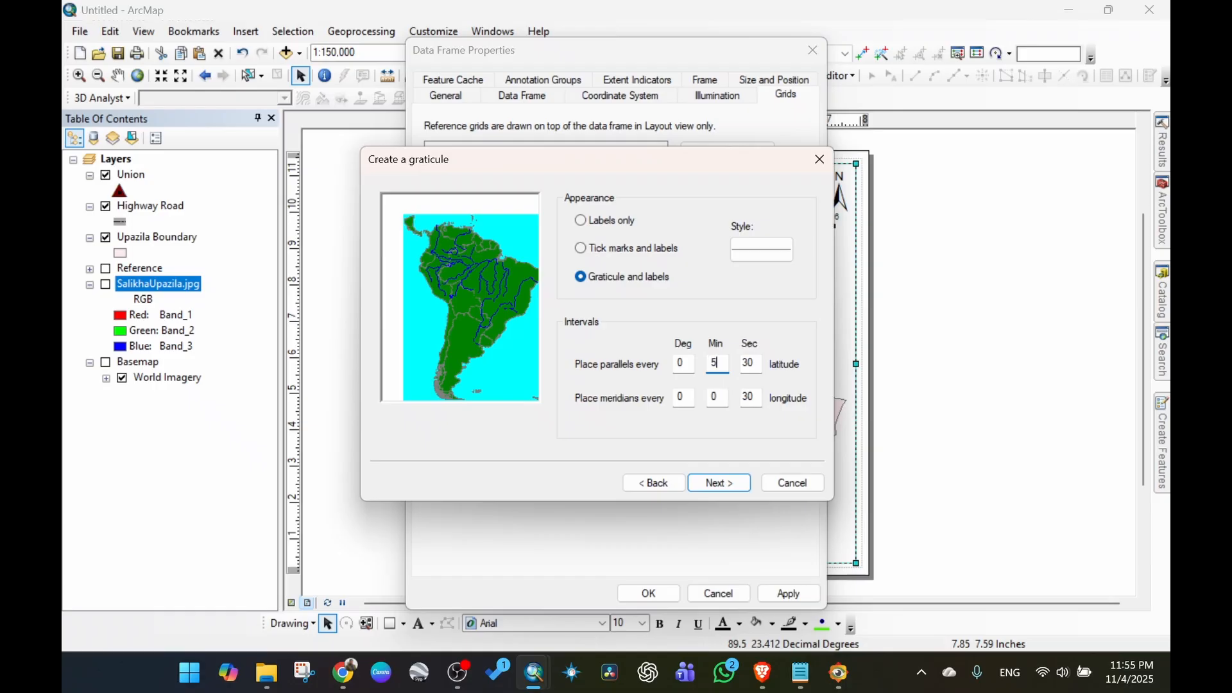
double_click(724, 398)
left_click(731, 481)
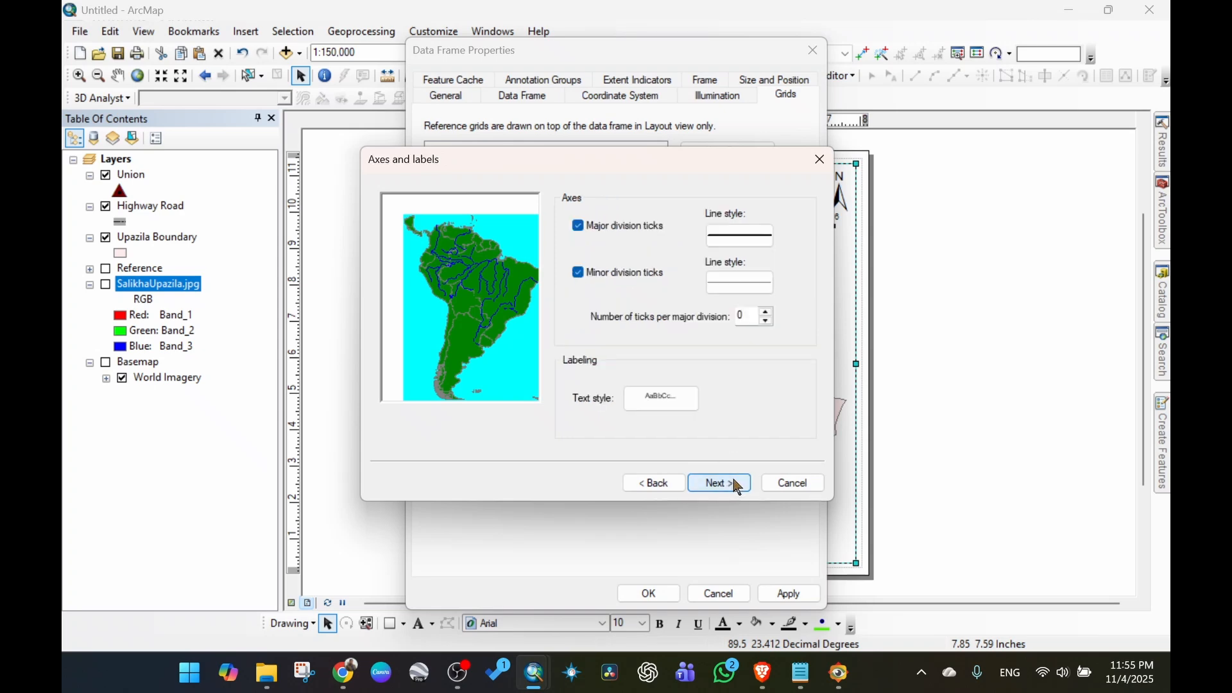
left_click(740, 490)
left_click(738, 489)
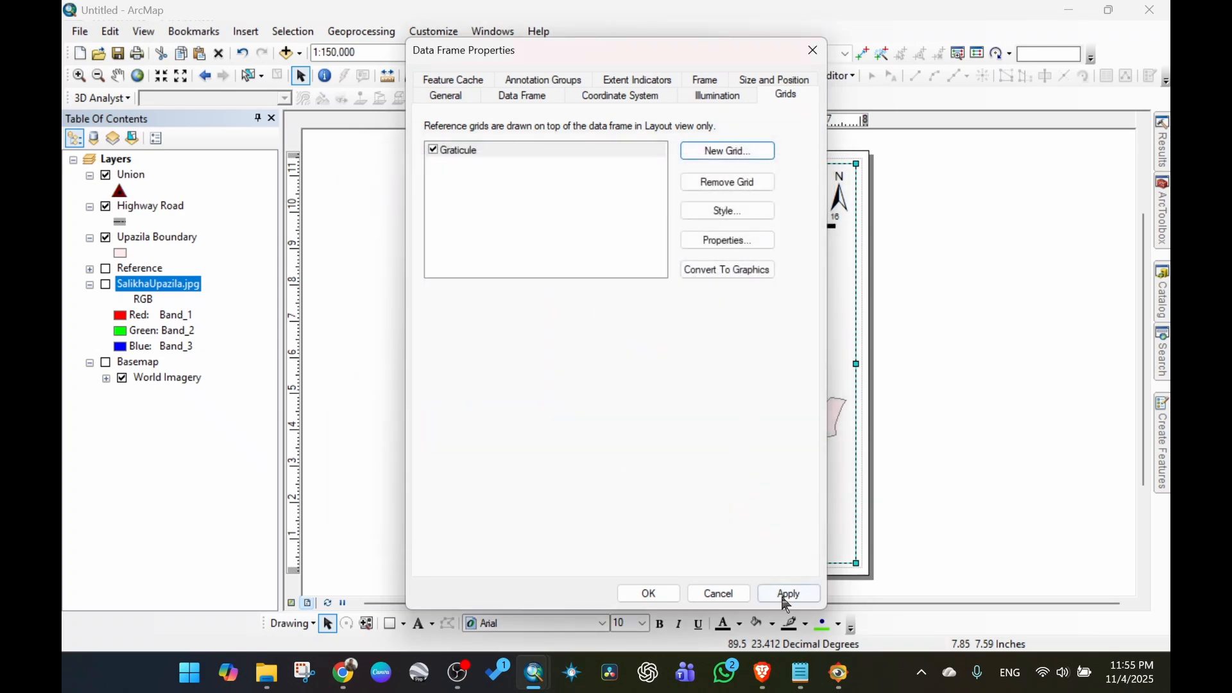
left_click(789, 593)
left_click_drag(660, 50, 339, 48)
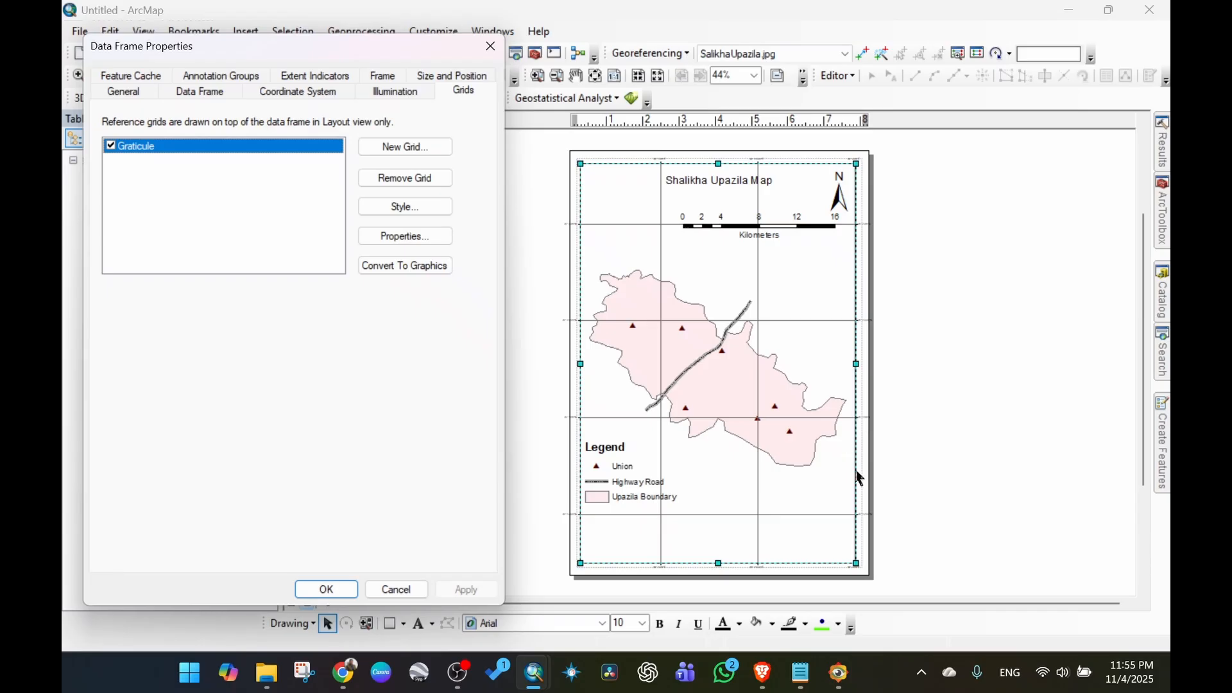
Set the graticule's label size to 12 and make its left and right labels vertical.
left_click(405, 236)
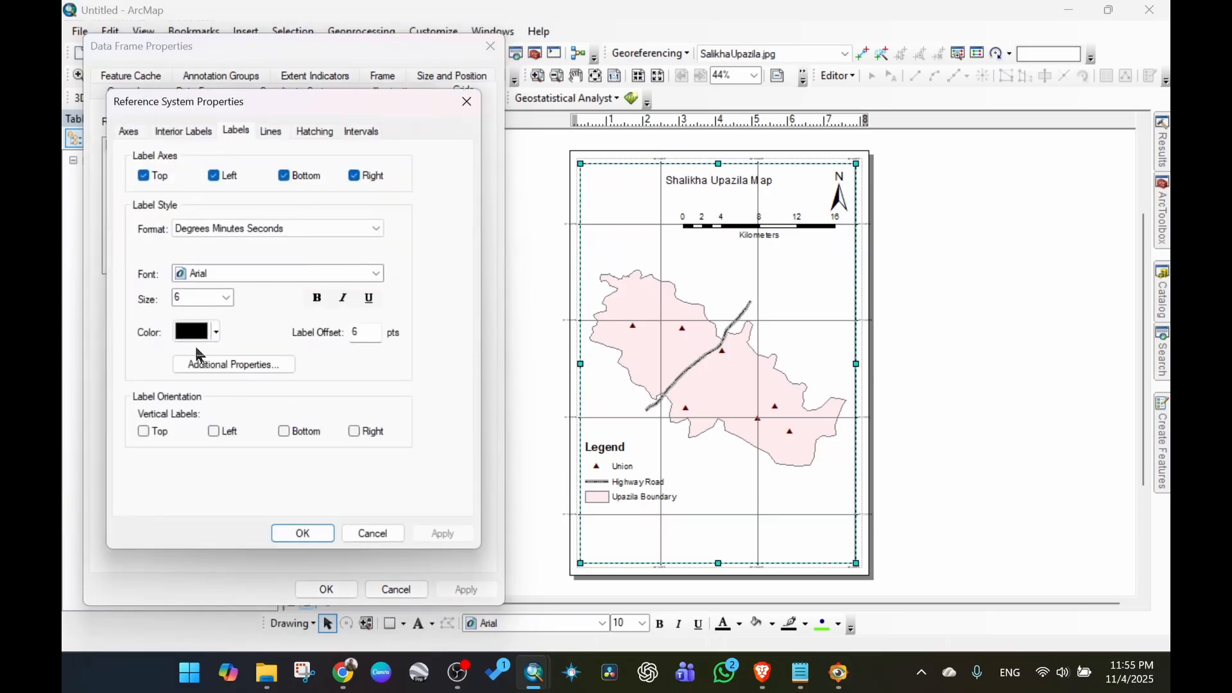
left_click(129, 132)
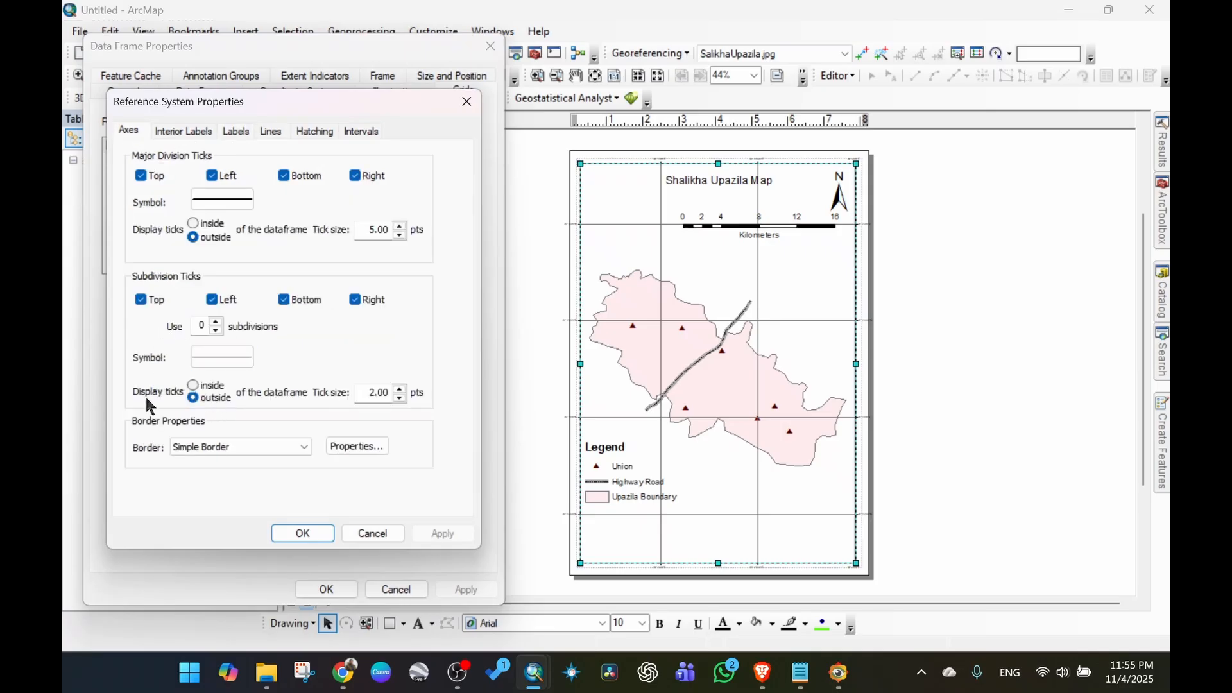
left_click(185, 133)
left_click(235, 135)
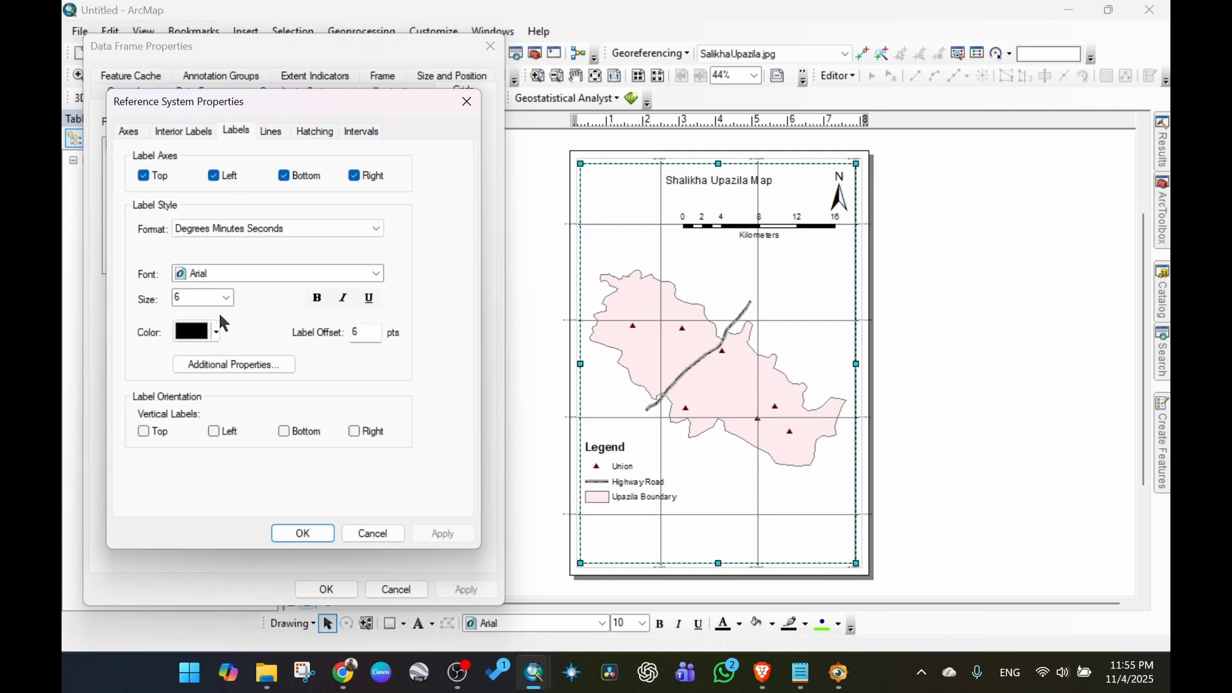
left_click(227, 299)
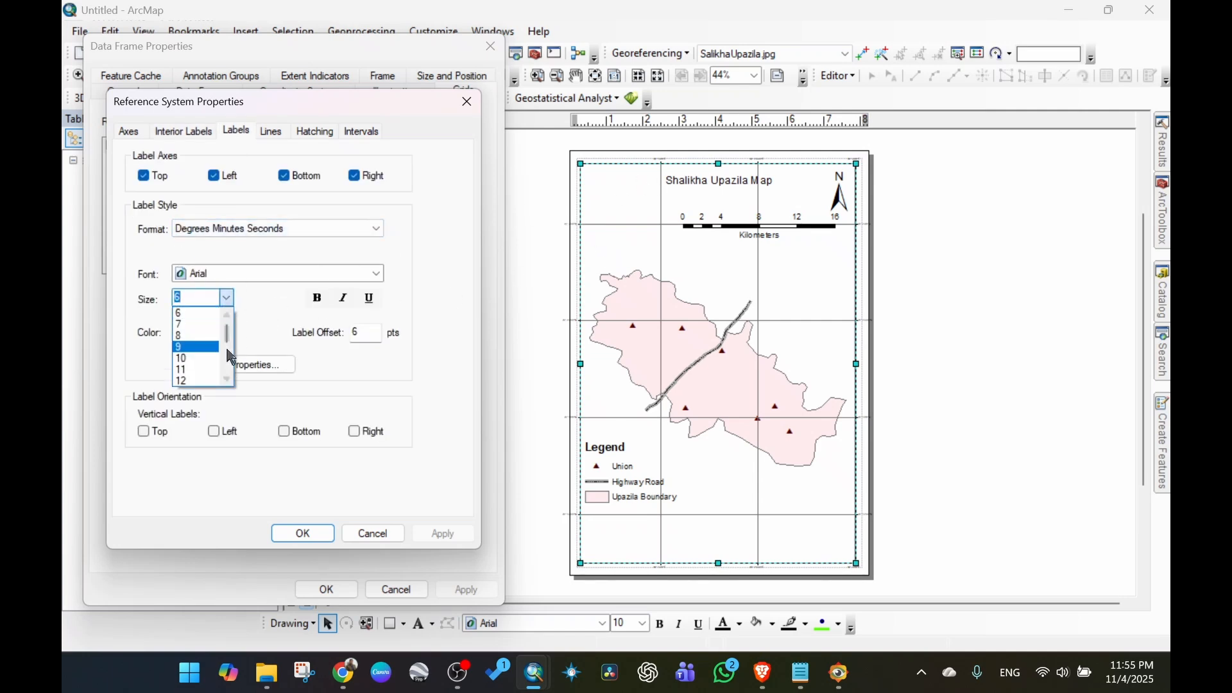
left_click(190, 381)
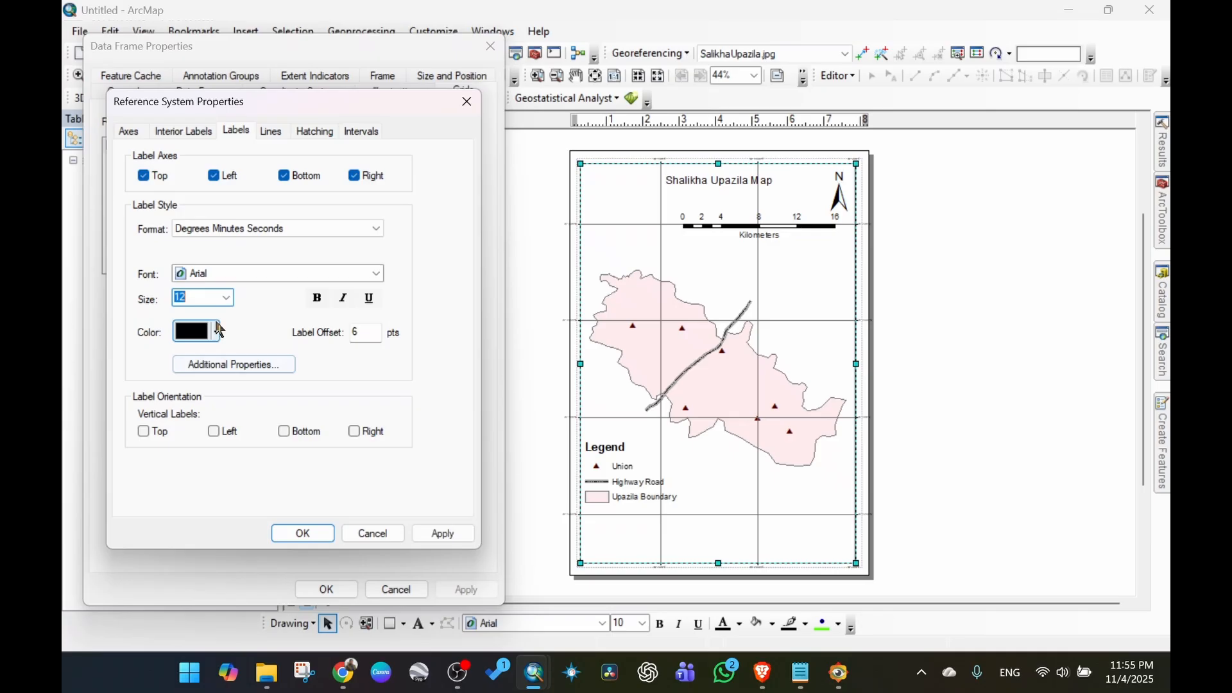
left_click(215, 431)
left_click(376, 431)
Set the graticule to show no lines or ticks inside the map and apply the changes to the data frame.
left_click(271, 132)
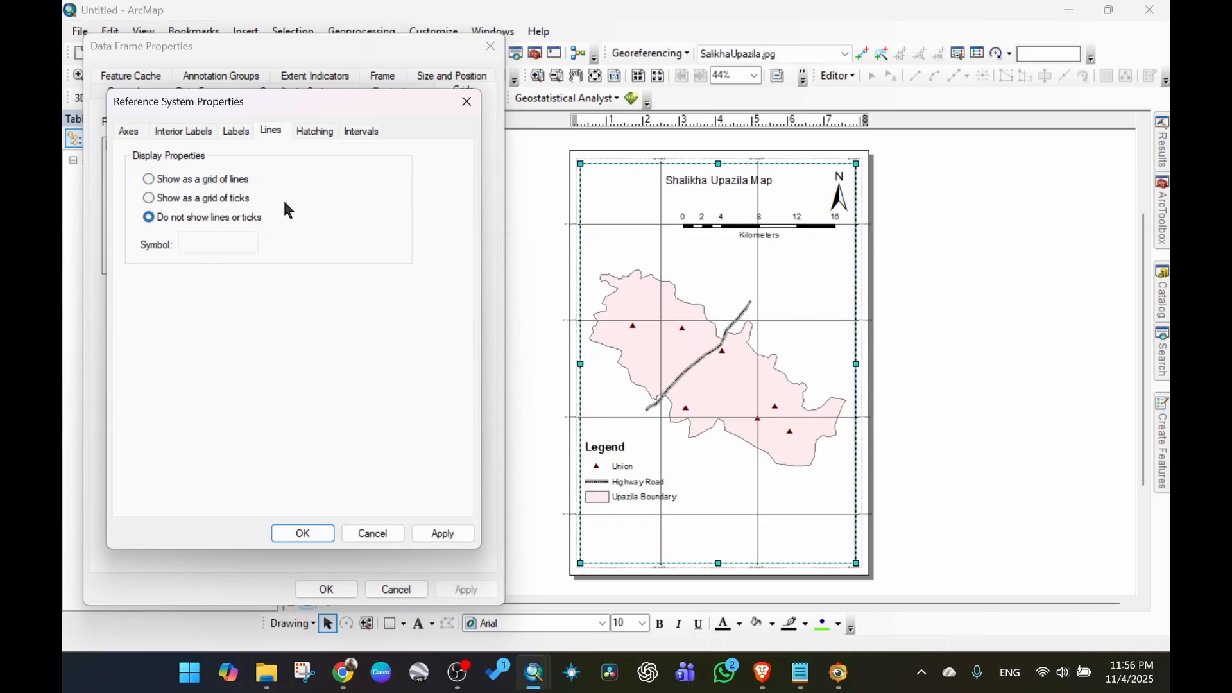
left_click(315, 132)
left_click(363, 133)
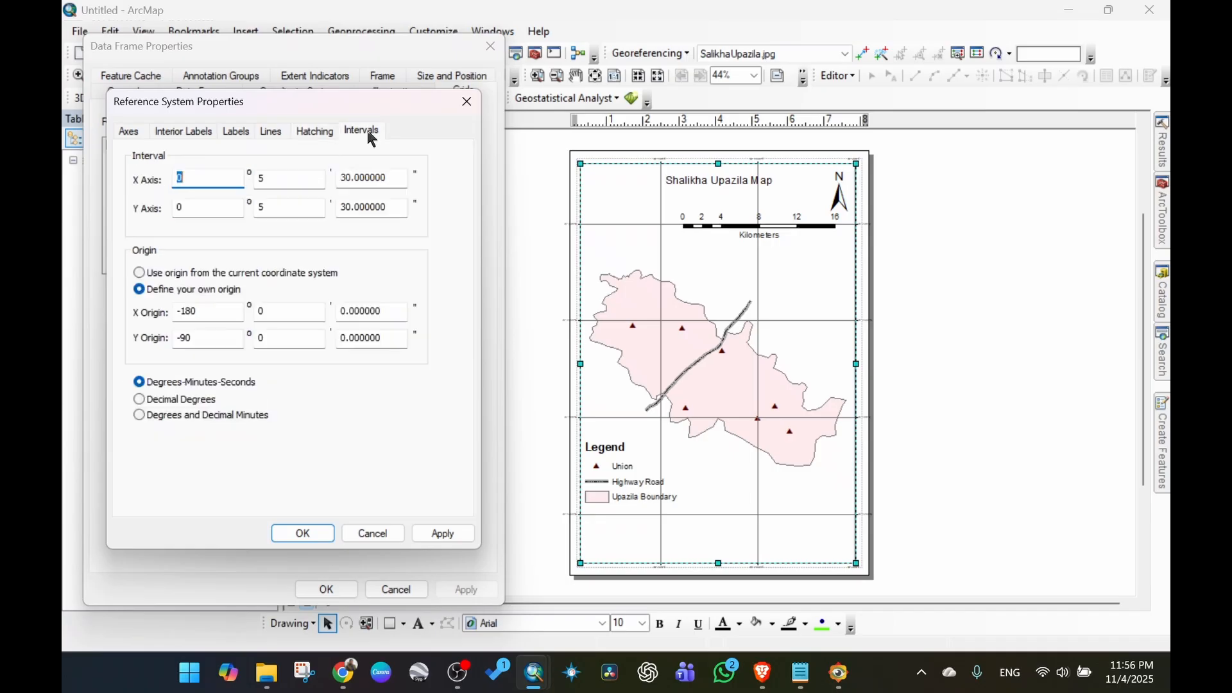
left_click(443, 534)
left_click(301, 533)
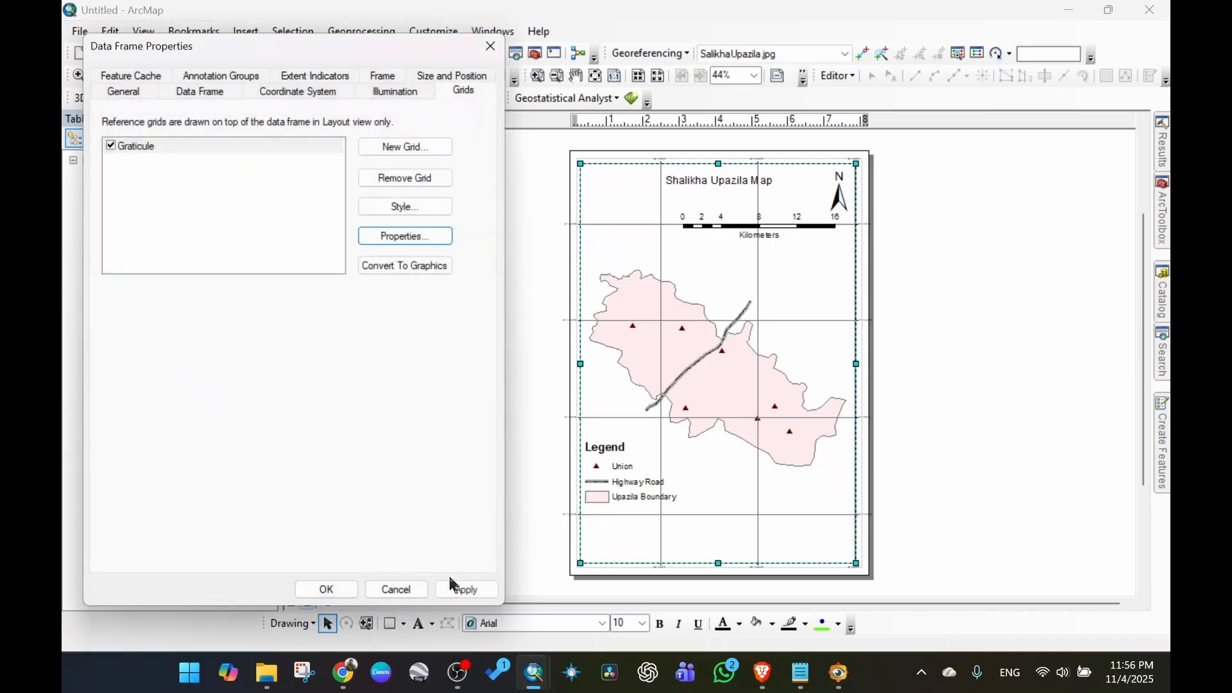
left_click(466, 588)
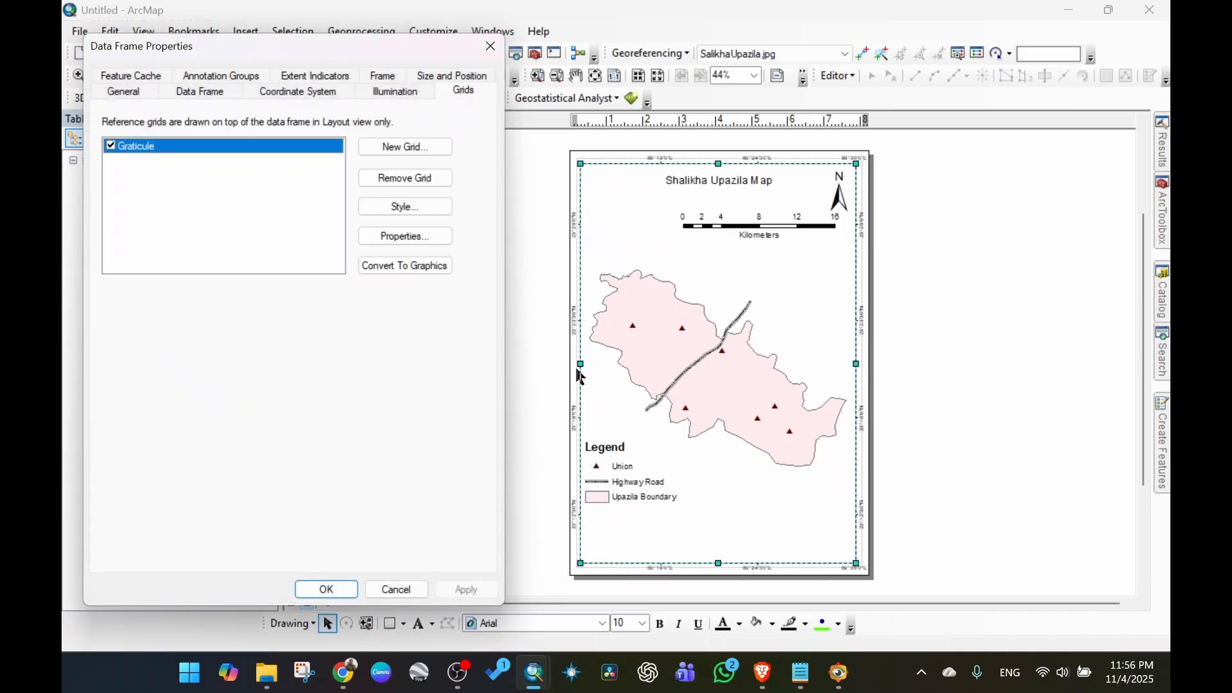
left_click(331, 589)
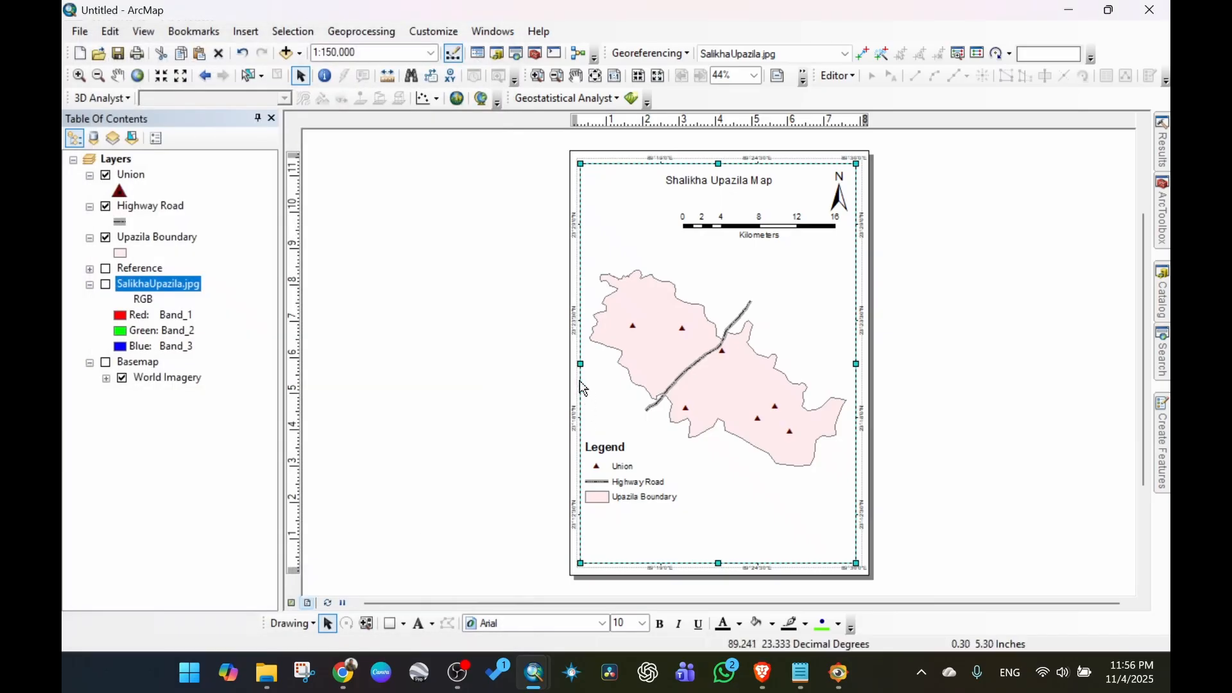
Shrink the data frame slightly inward on its left, top and right sides to make room for the graticule labels.
left_click_drag(580, 363, 585, 364)
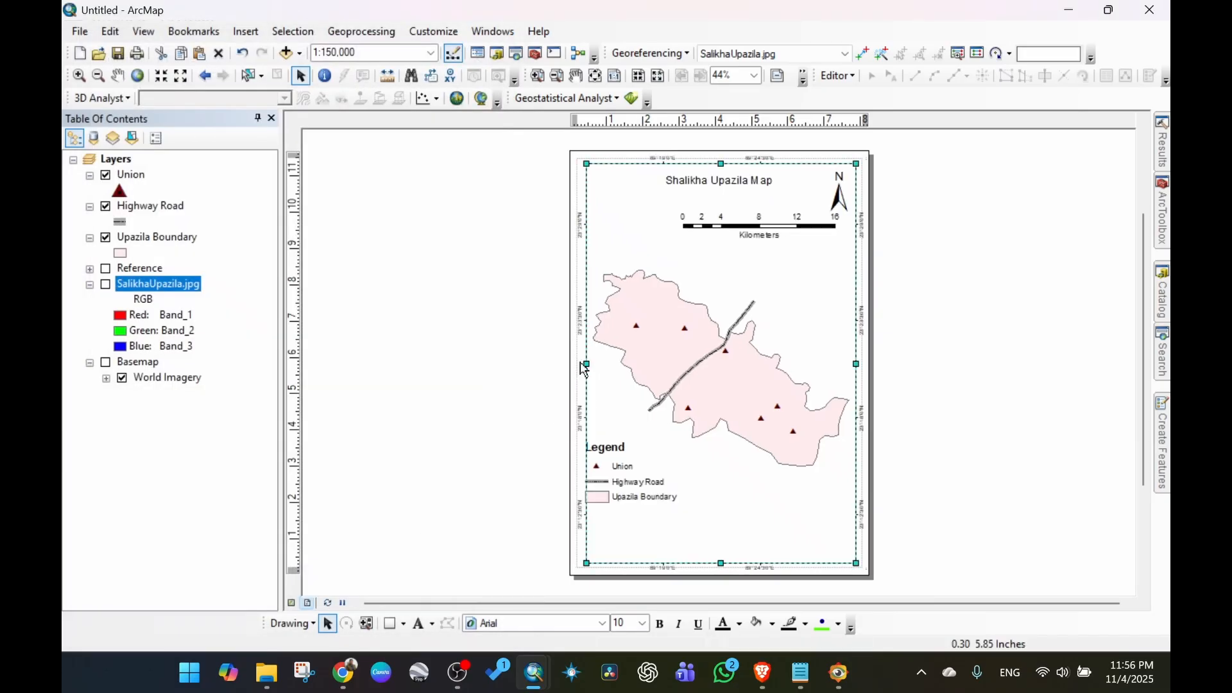
left_click_drag(721, 165, 721, 171)
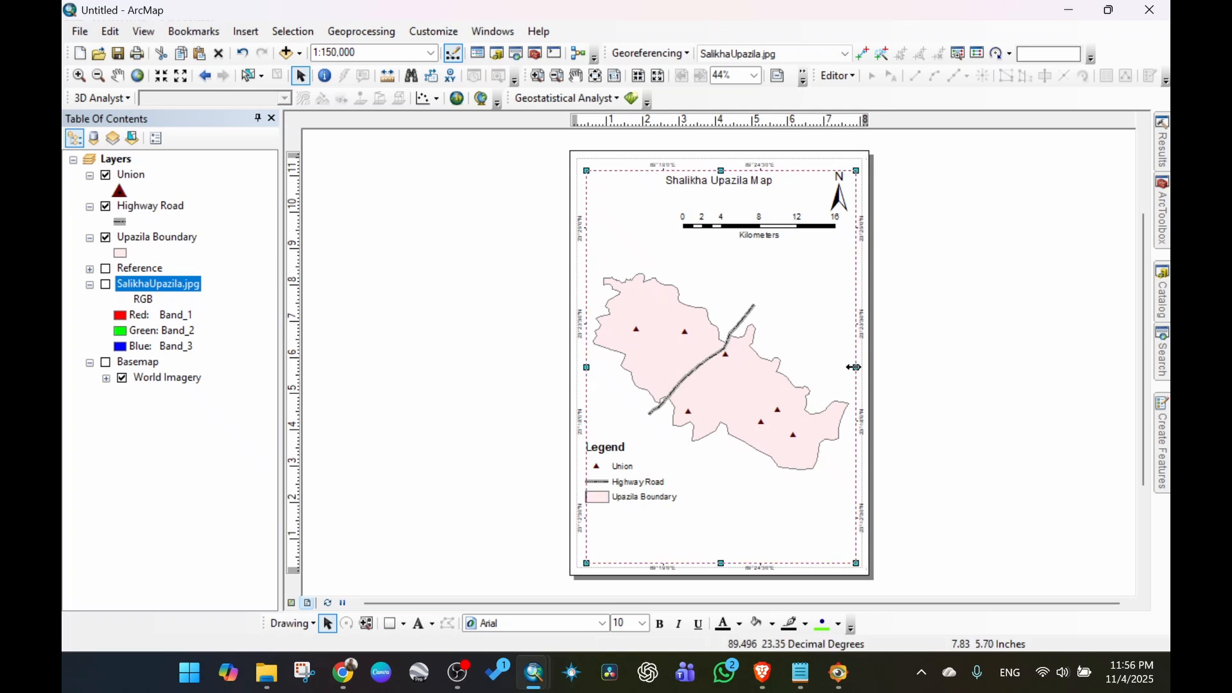
left_click_drag(853, 367, 848, 367)
Examine the graticule labels and margins around the data frame across the whole layout page.
scroll(868, 260, "up", 3)
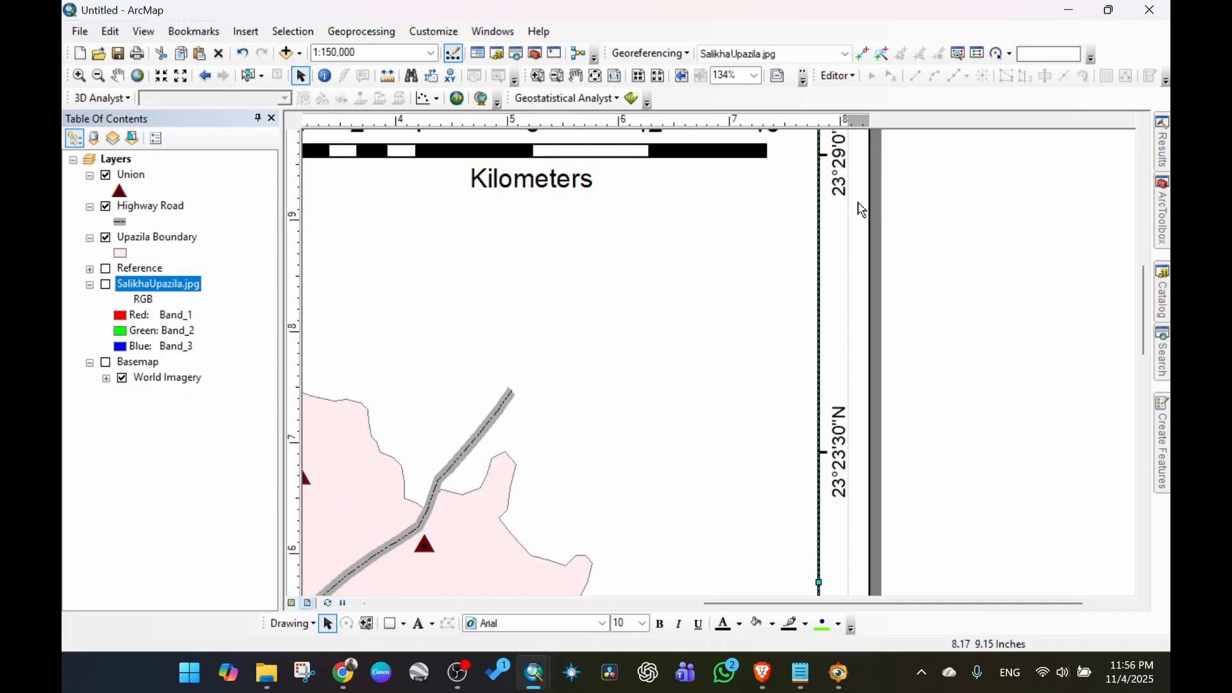
scroll(638, 260, "up", 2)
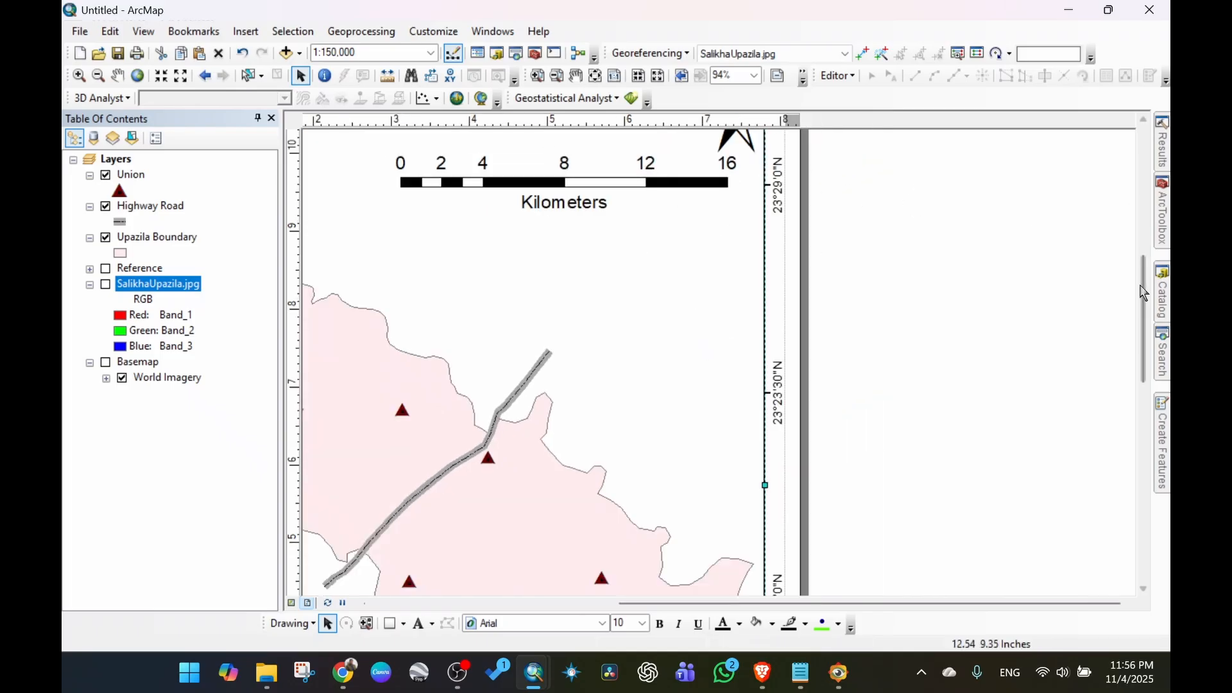
scroll(1147, 283, "up", 1)
scroll(1146, 283, "up", 3)
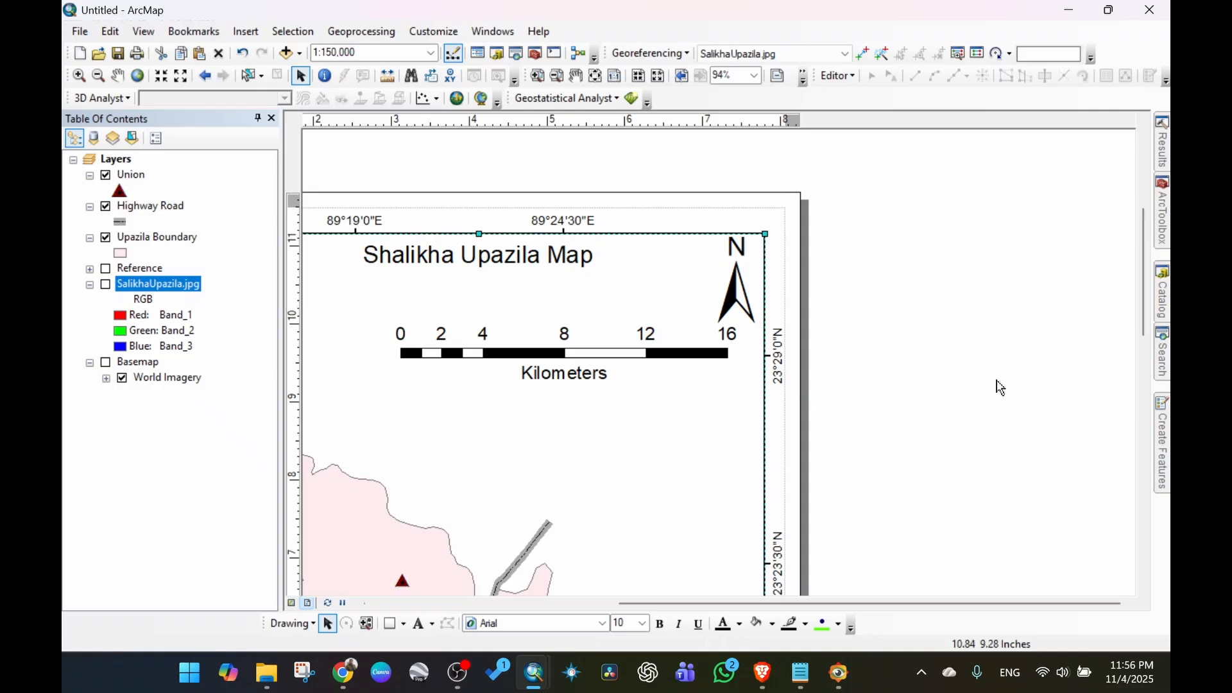
scroll(878, 395, "up", 2)
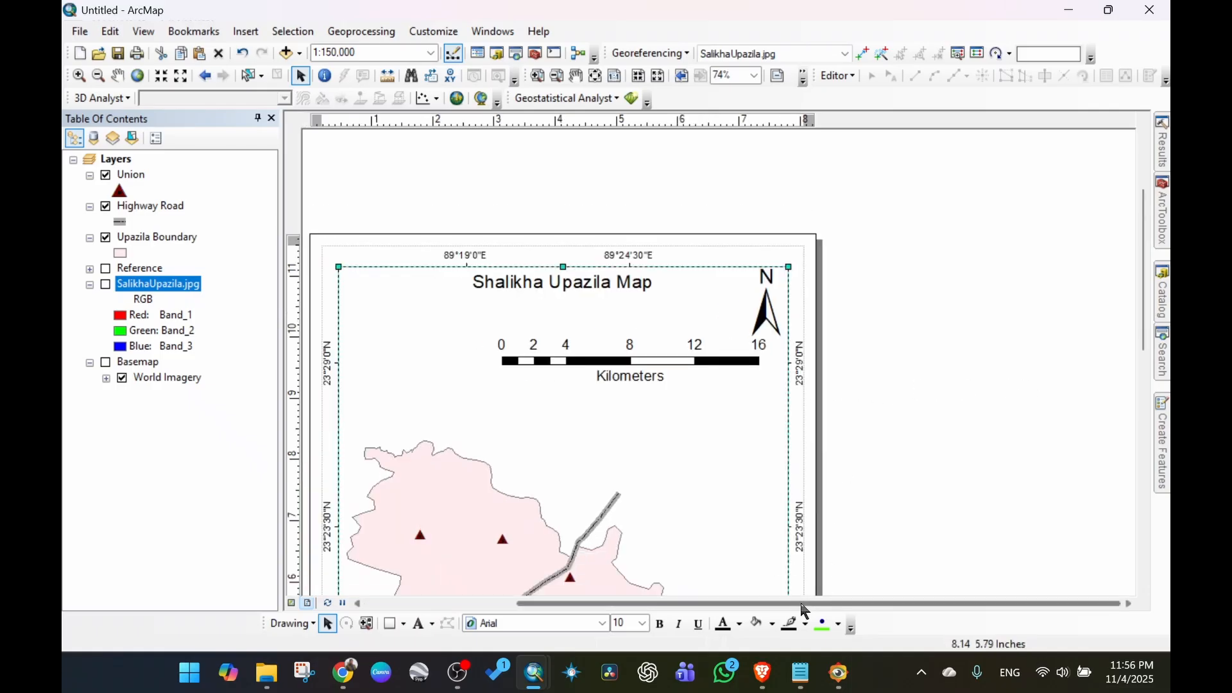
scroll(939, 328, "down", 6)
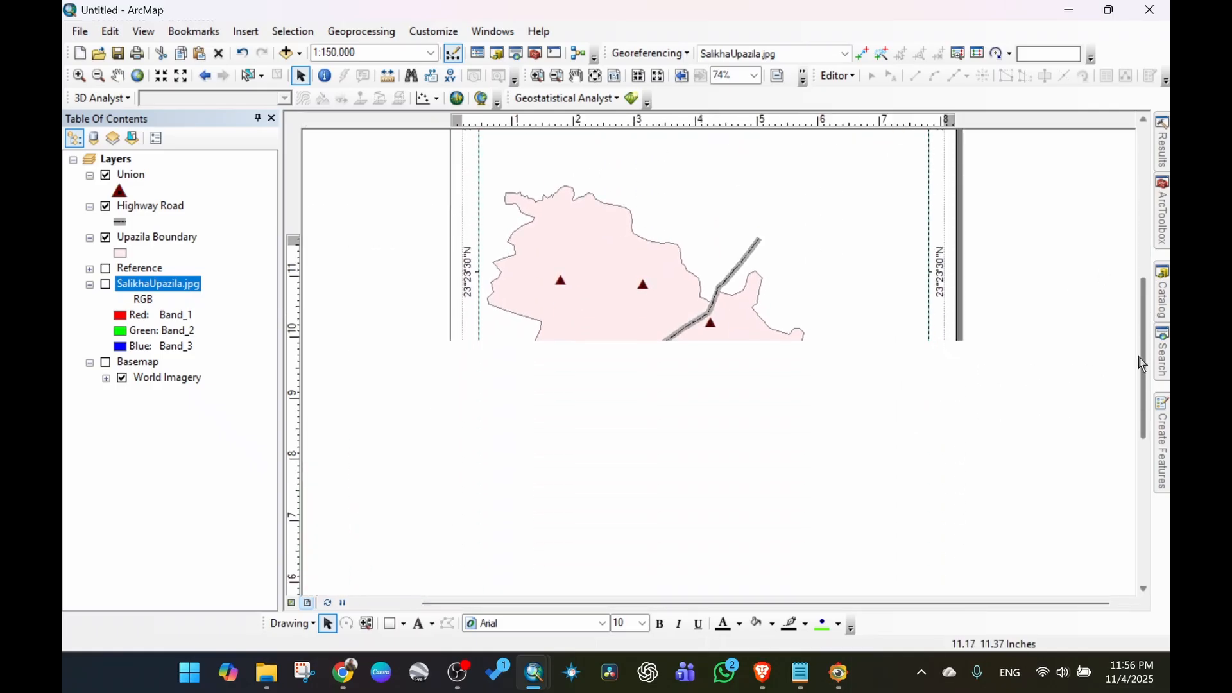
scroll(736, 342, "up", 2)
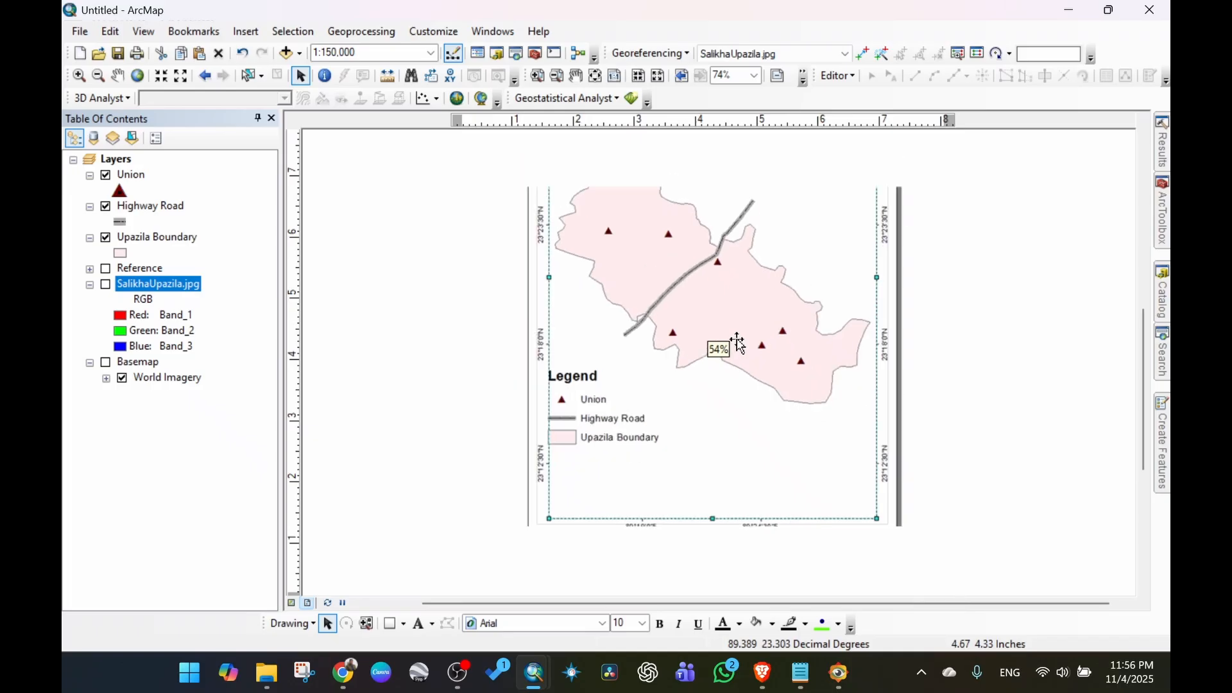
scroll(698, 451, "up", 1)
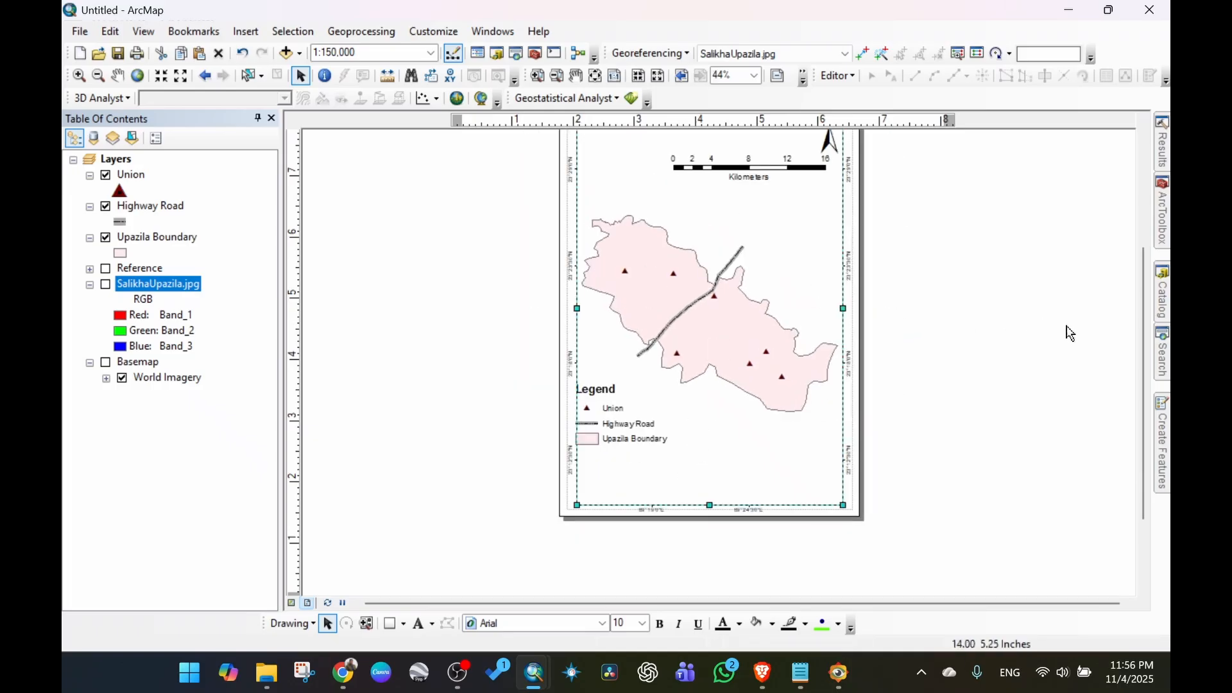
scroll(803, 399, "up", 1)
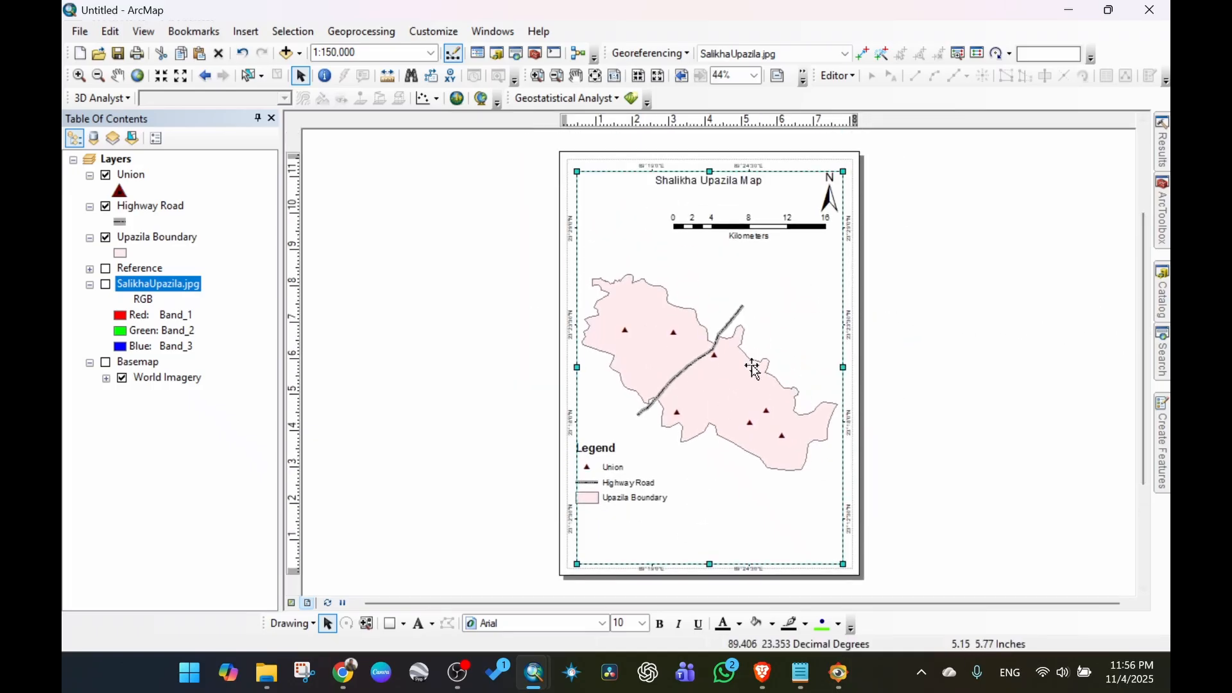
left_click(246, 32)
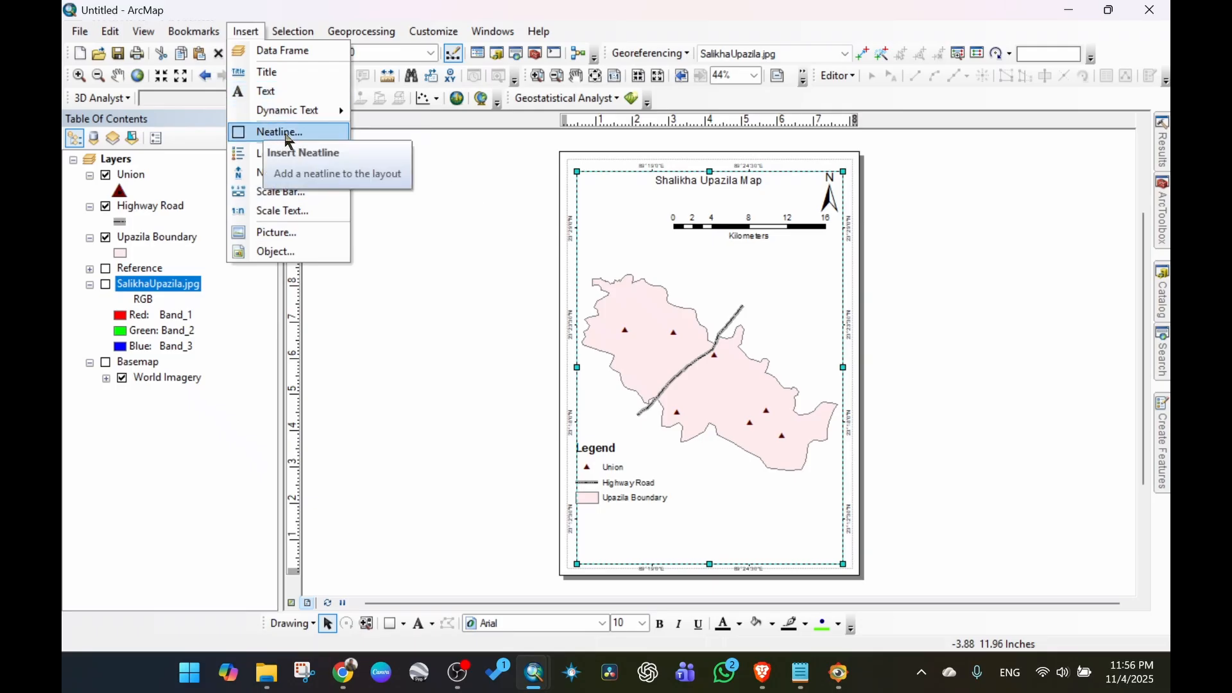
mouse_move(308, 111)
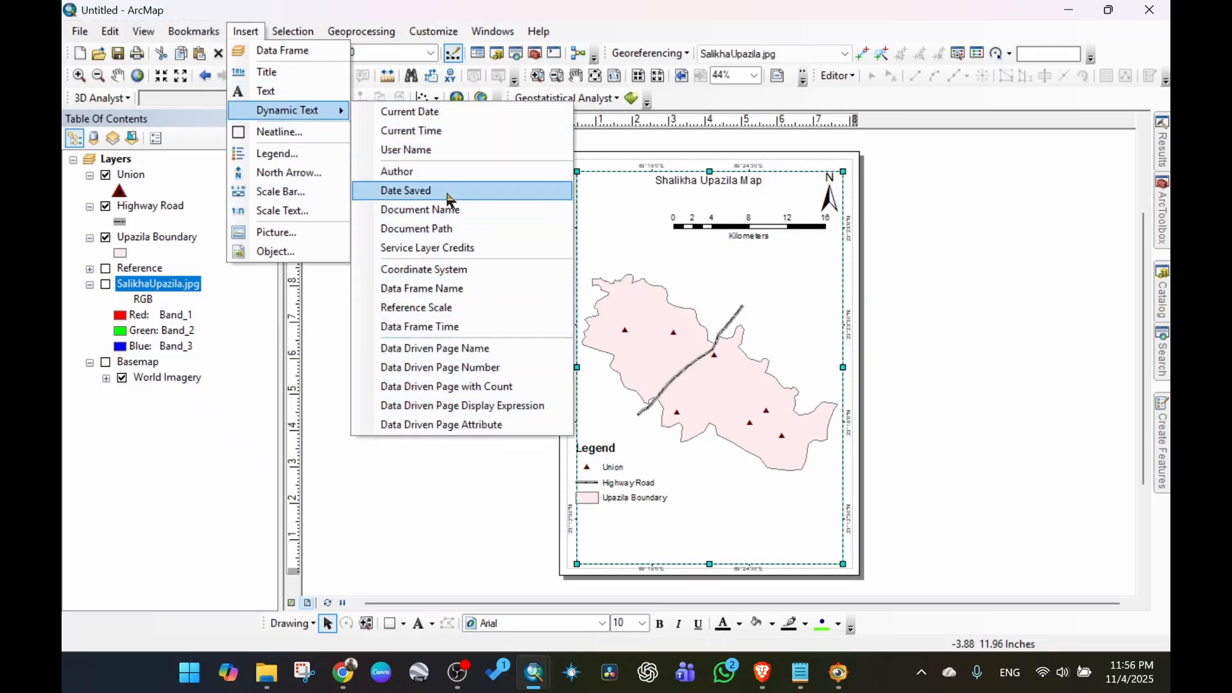
left_click(916, 319)
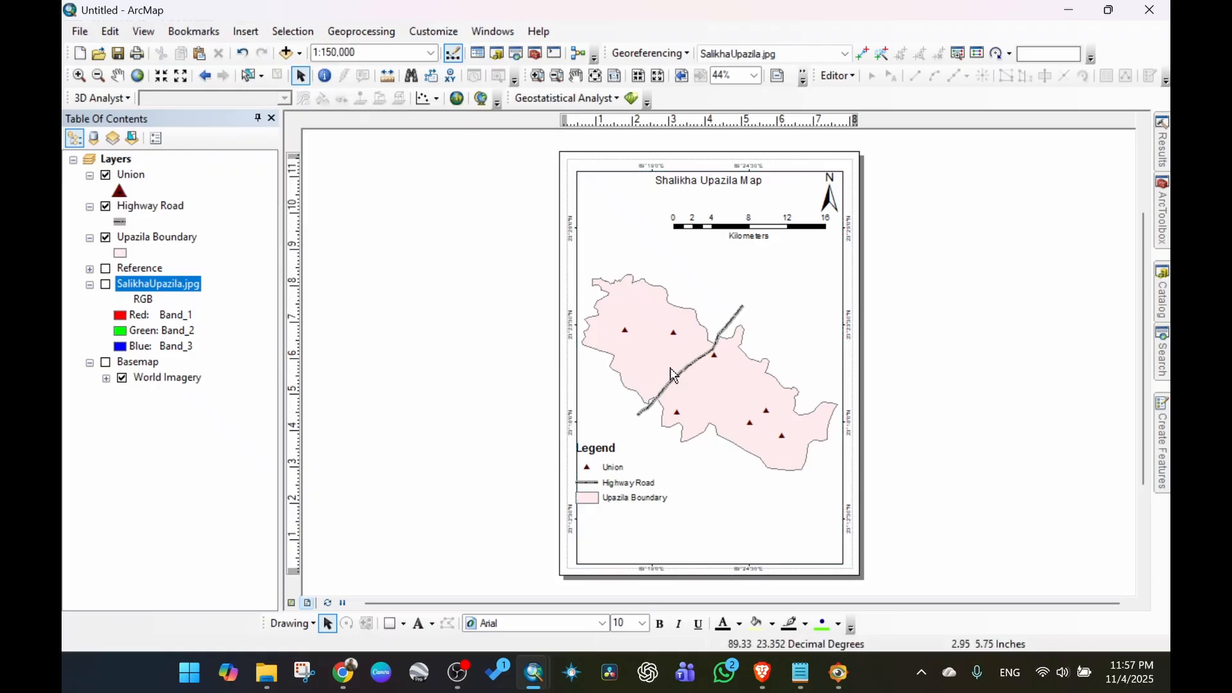
Move the legend slightly right and down, clear of the data frame's left edge.
left_click_drag(617, 489, 631, 501)
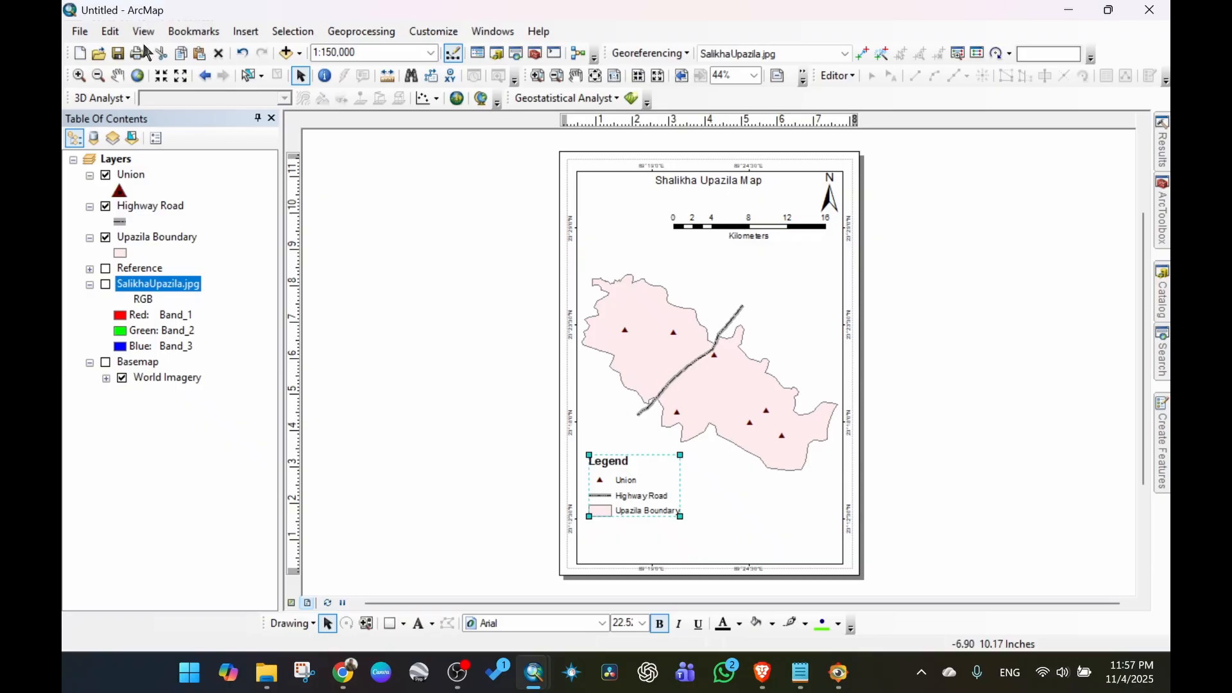
Export the map layout to the Desktop as a JPEG named Sample Map Dig.
left_click(79, 34)
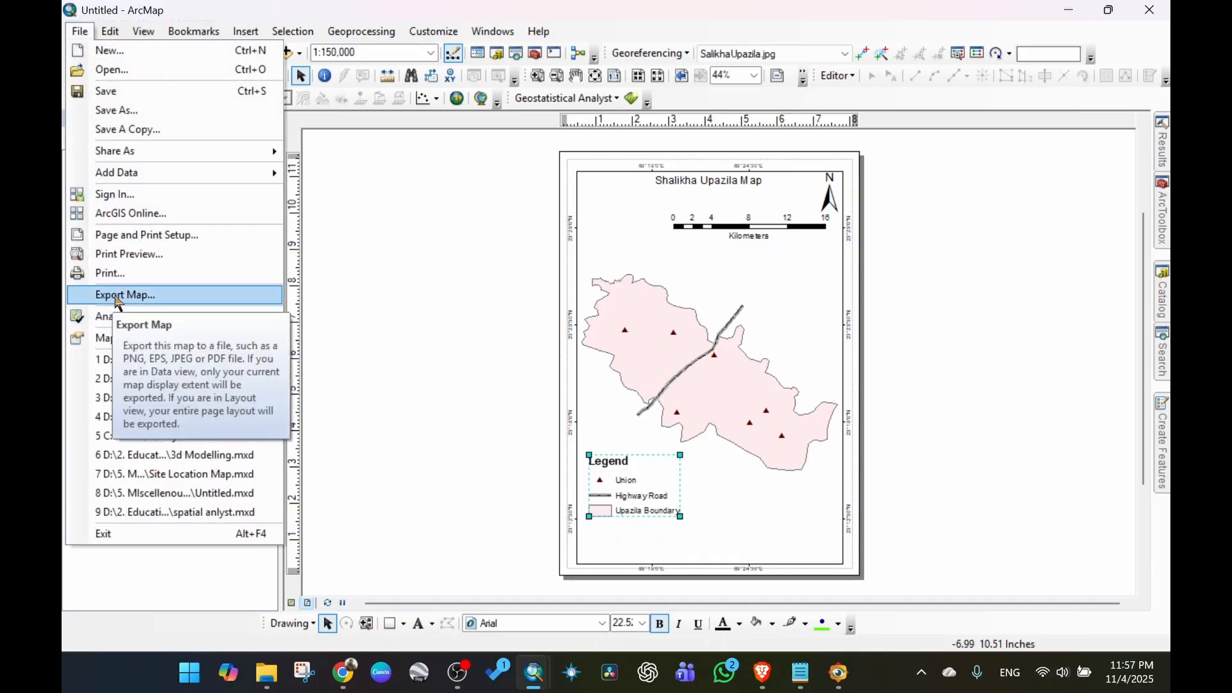
left_click(180, 297)
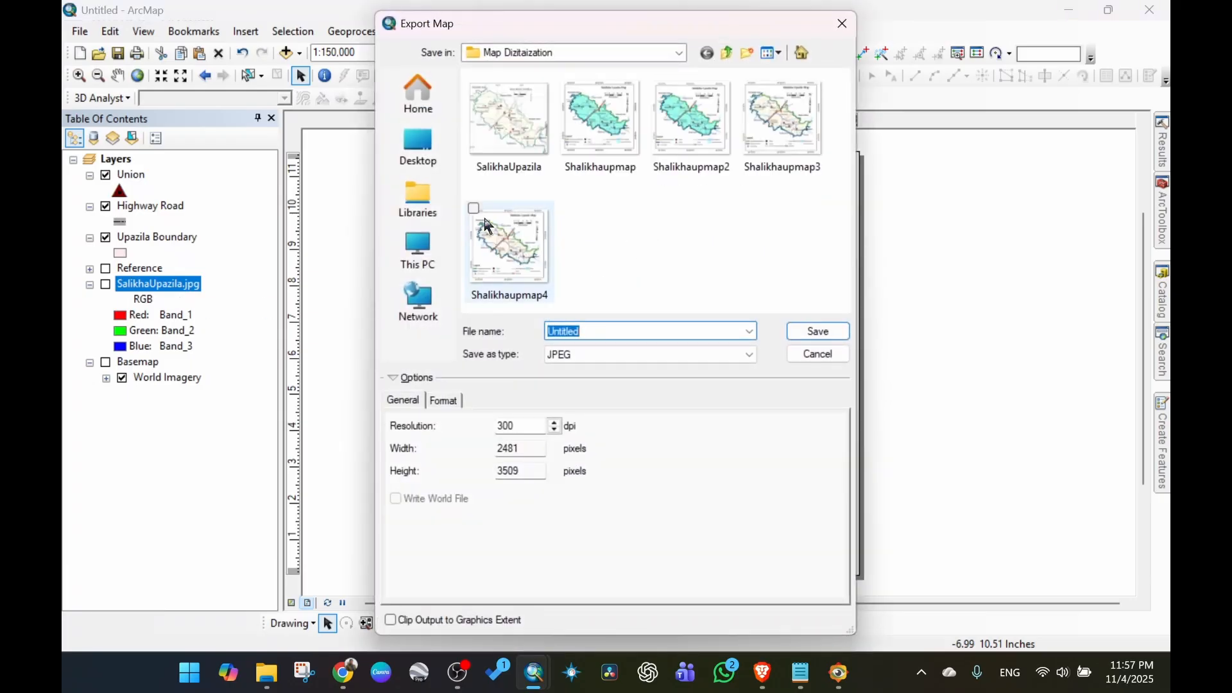
left_click(418, 156)
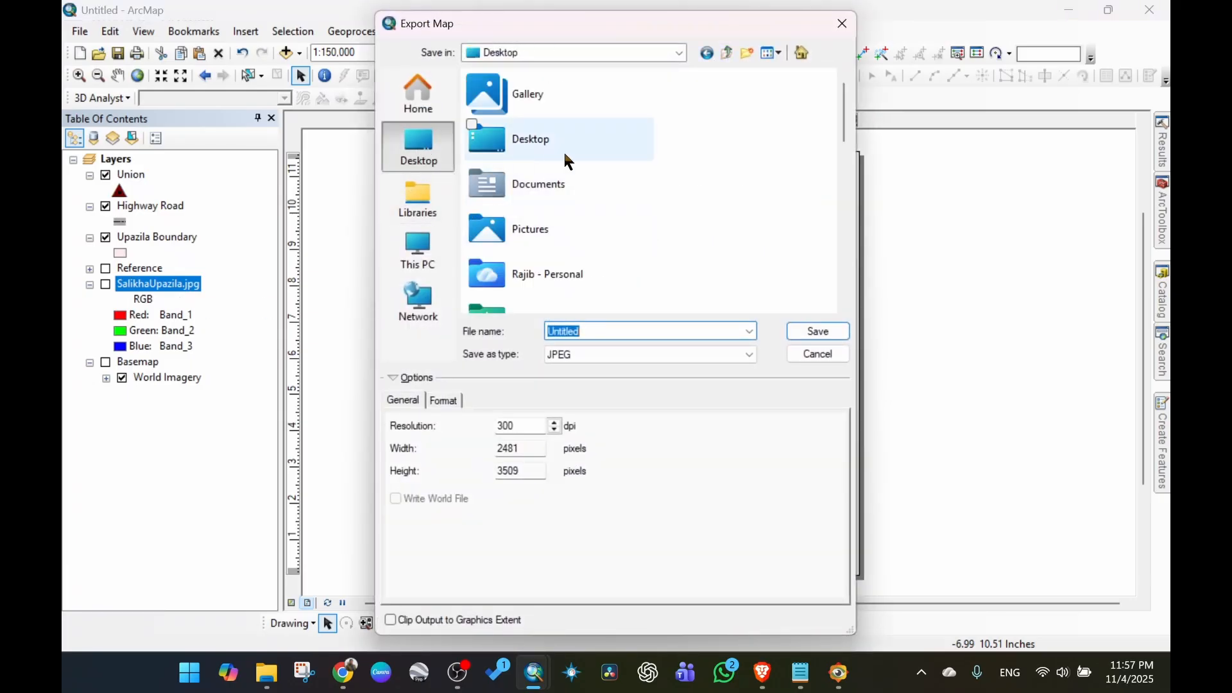
scroll(563, 154, "down", 5)
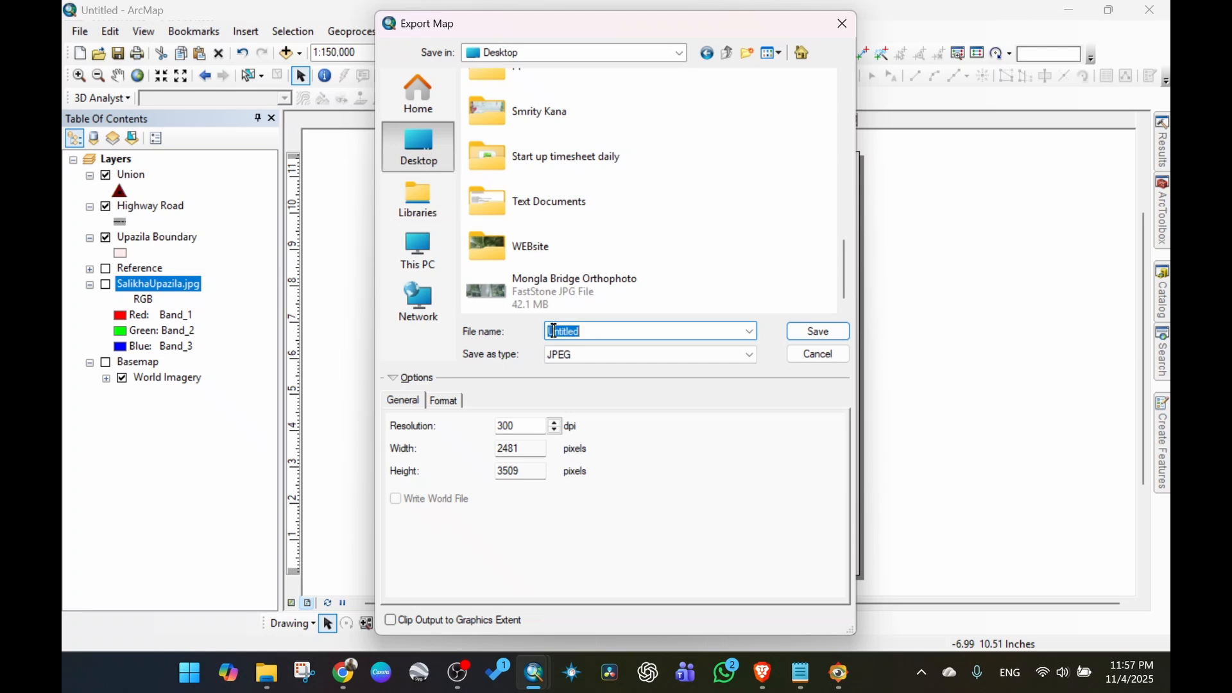
left_click(607, 333)
type("Sample Map Dig")
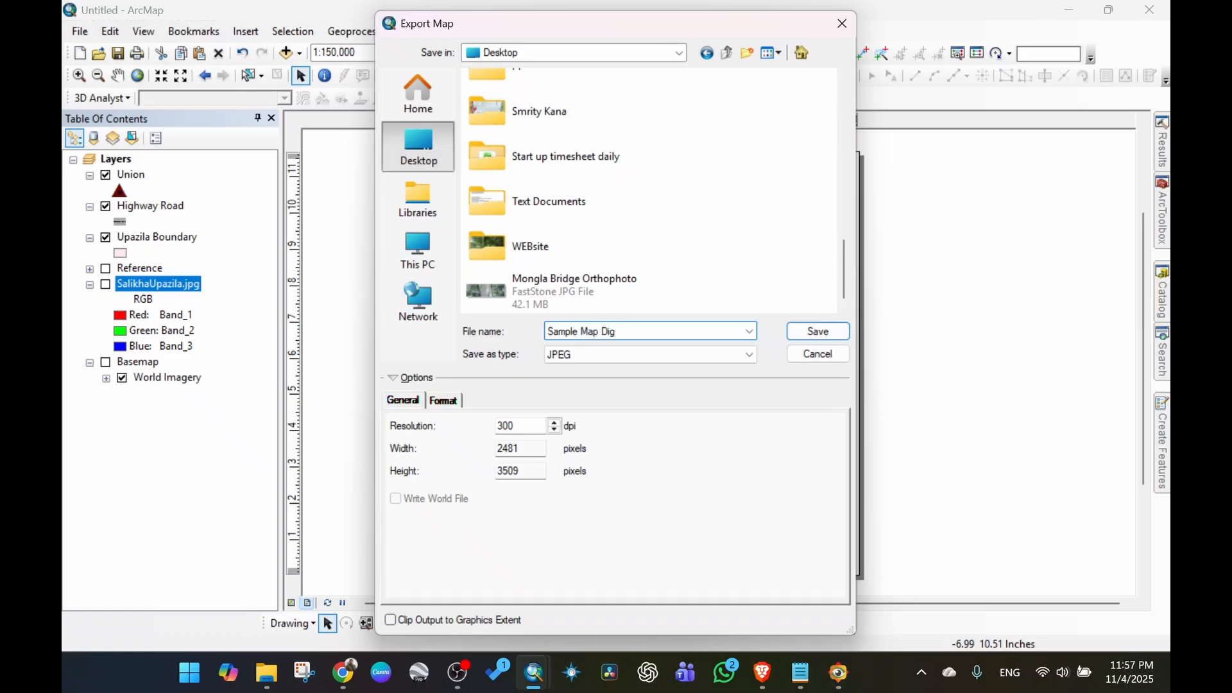
left_click(606, 353)
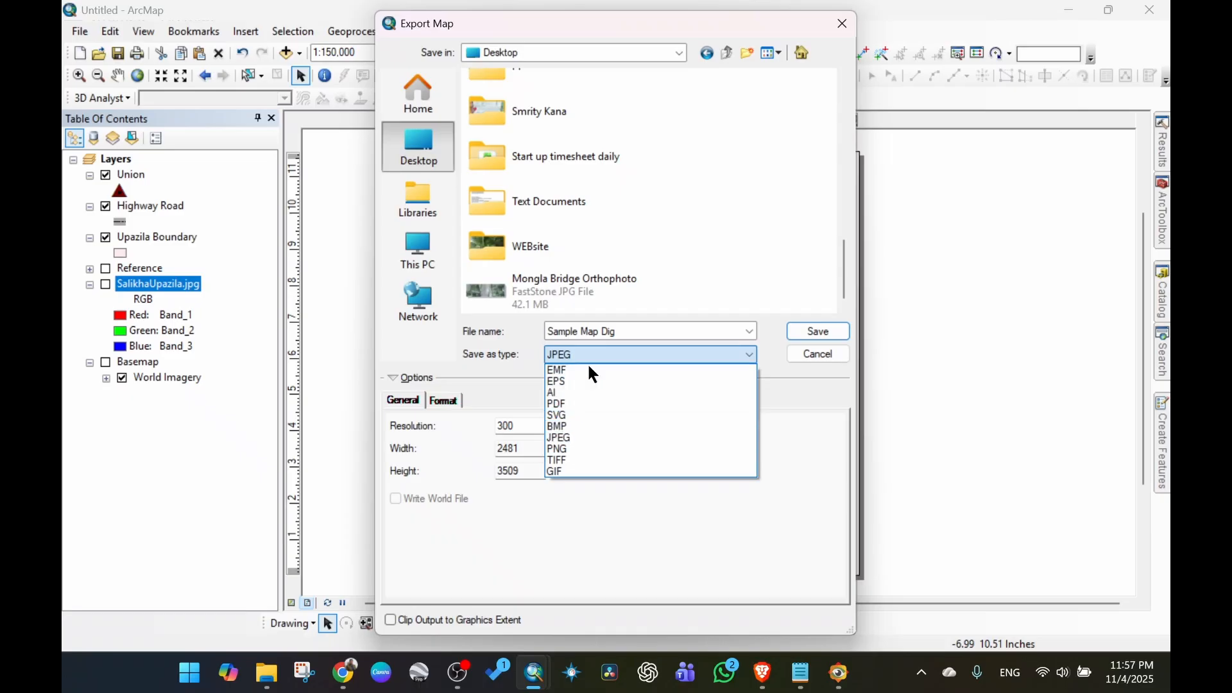
left_click(609, 357)
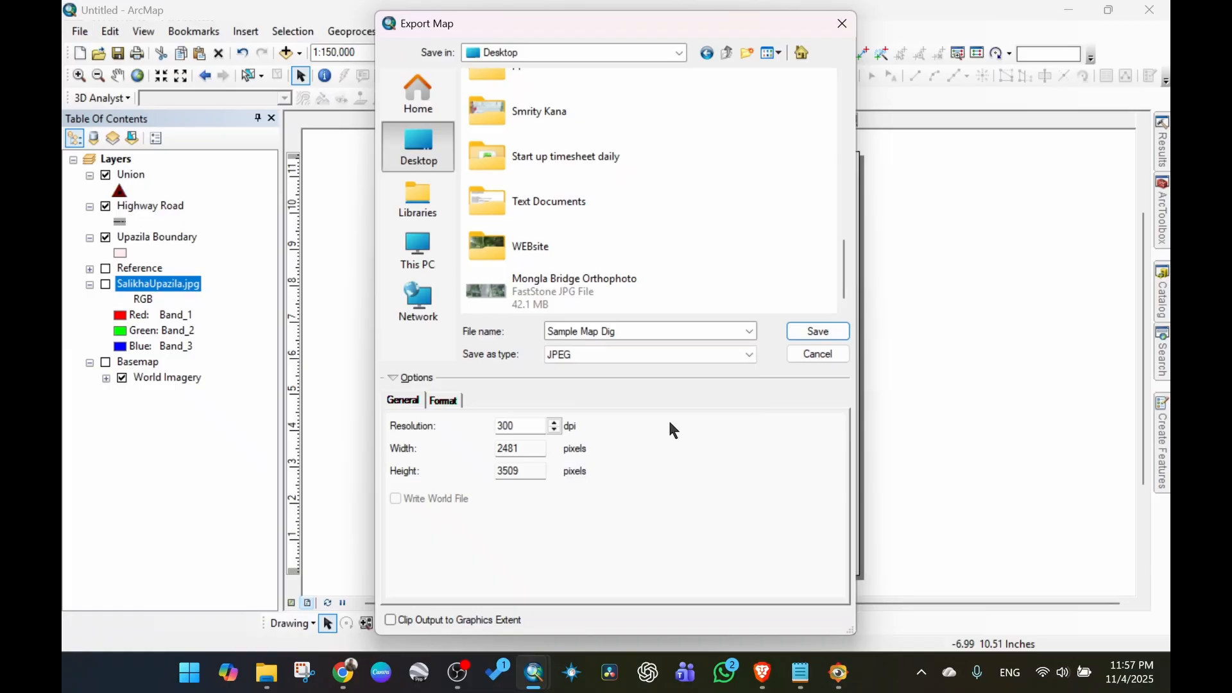
left_click(817, 332)
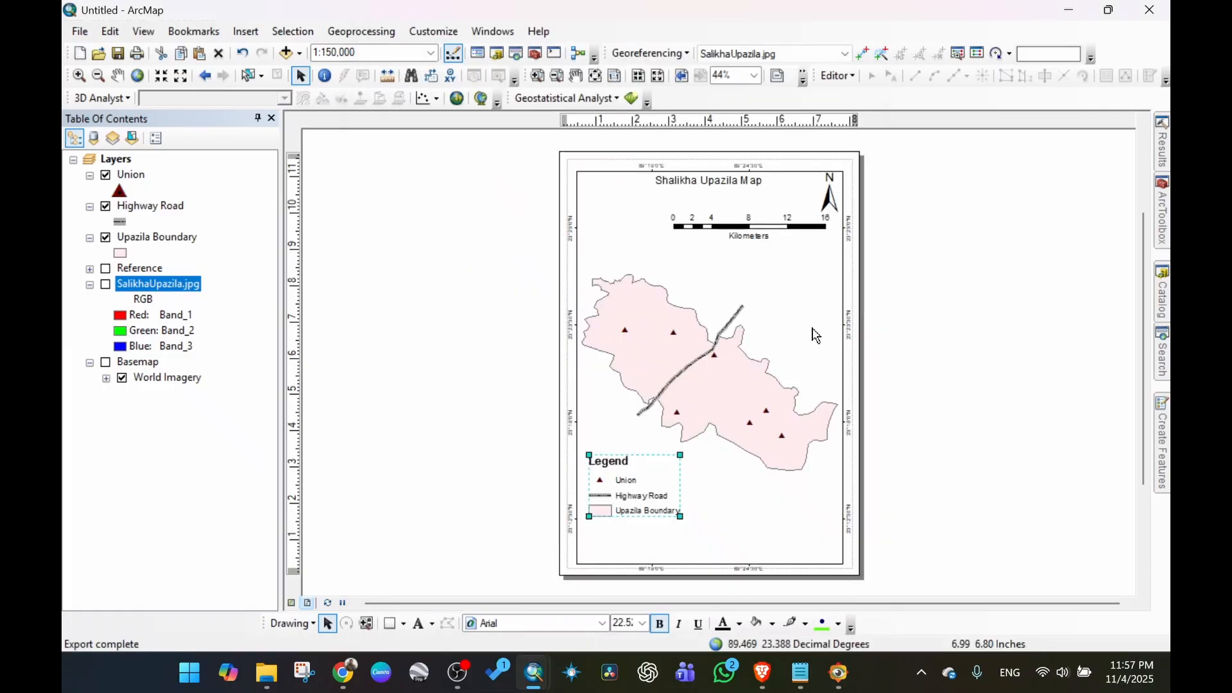
Minimize the open windows, refresh the desktop and move the exported Sample Map Dig image to the desktop's empty middle area.
left_click(1069, 10)
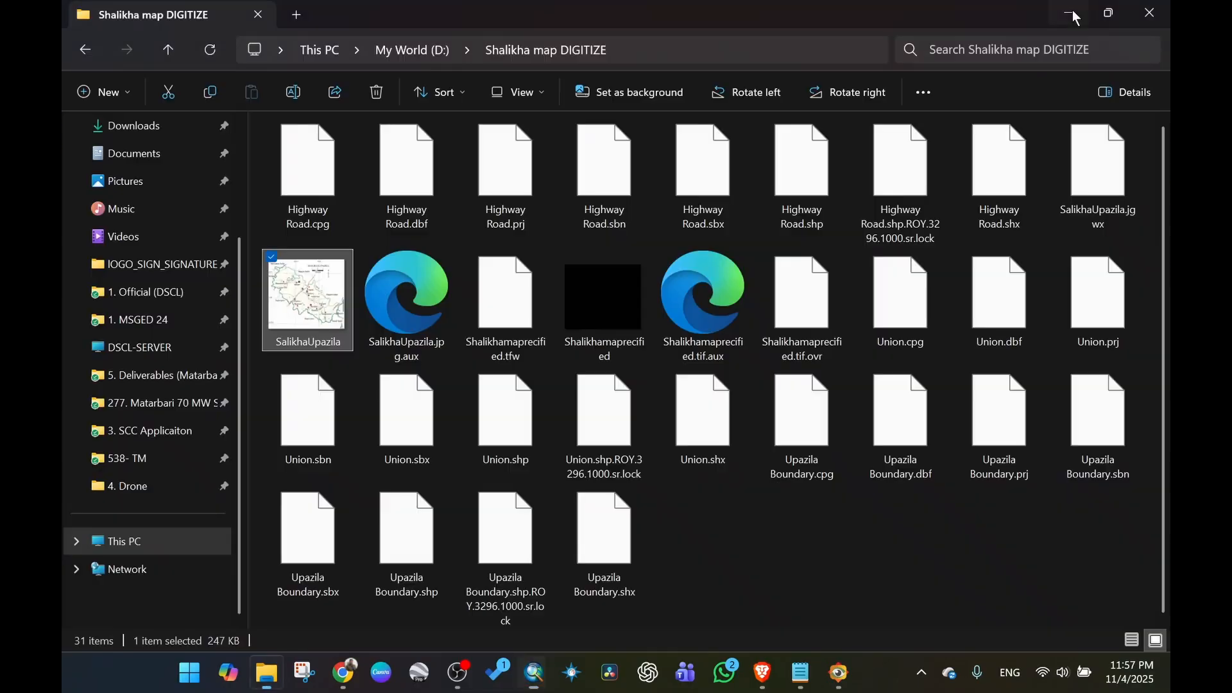
left_click(1060, 11)
right_click(550, 127)
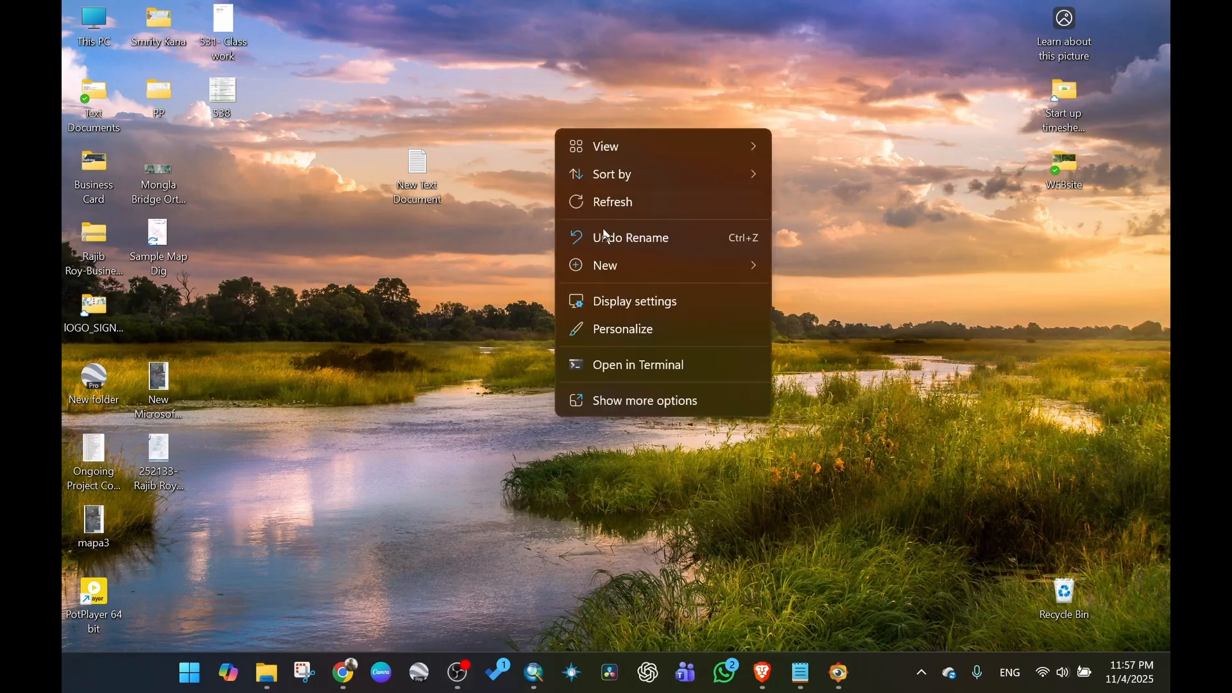
left_click(633, 200)
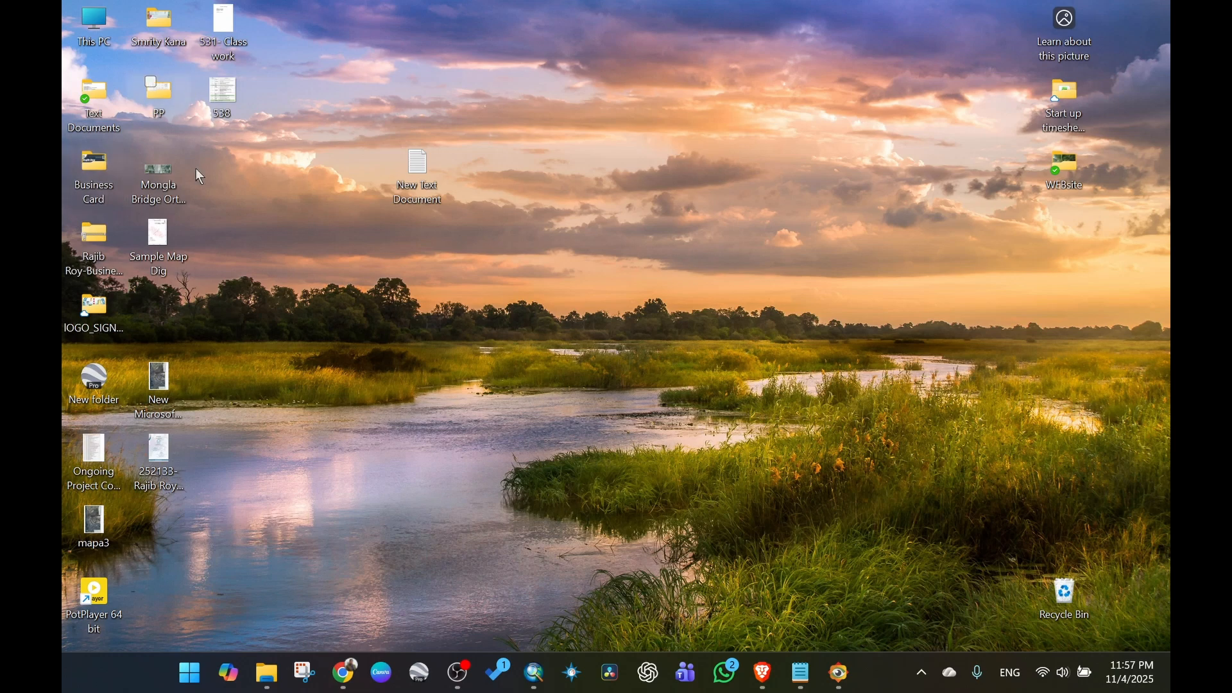
right_click(297, 272)
left_click(345, 348)
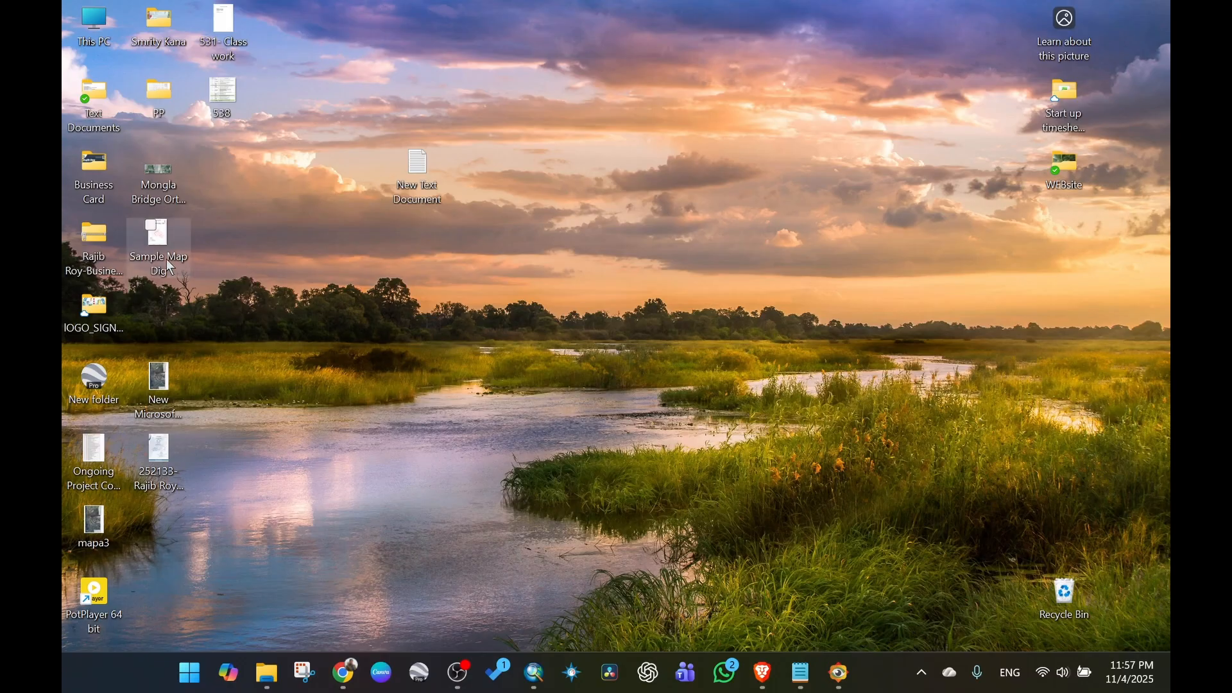
left_click_drag(167, 259, 575, 291)
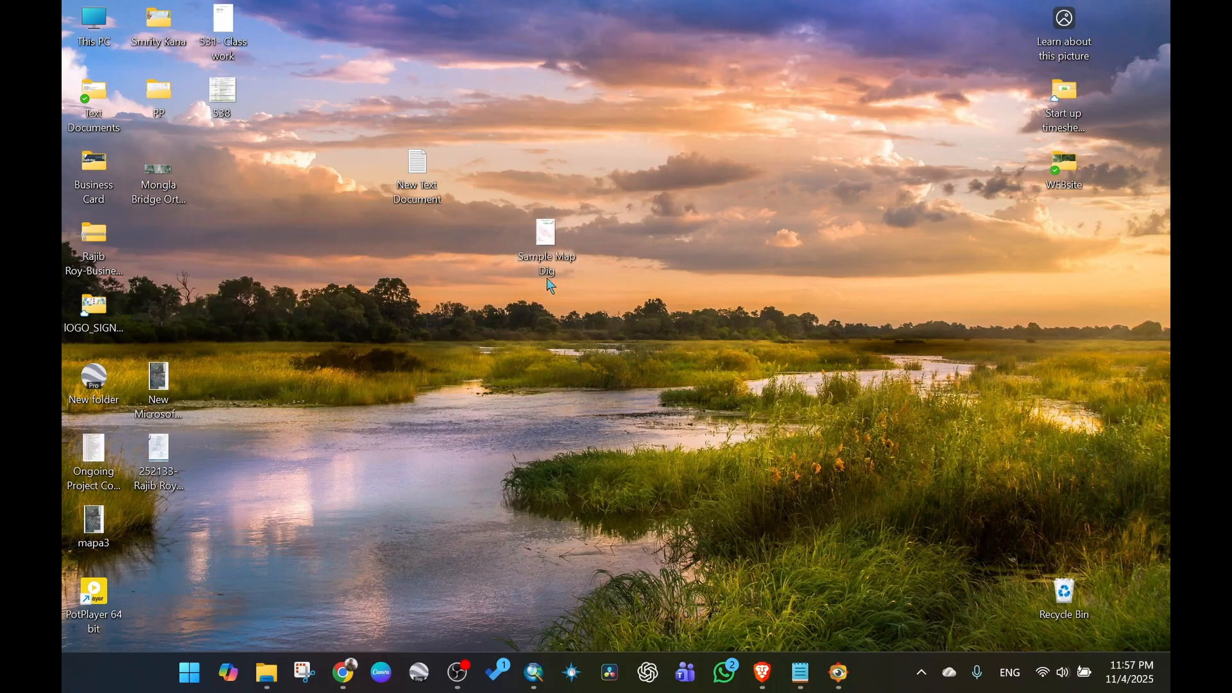
Open the exported Sample Map Dig image, inspect its title, scale bar, labels and legend up close, and close the viewer.
double_click(549, 283)
left_click(558, 345)
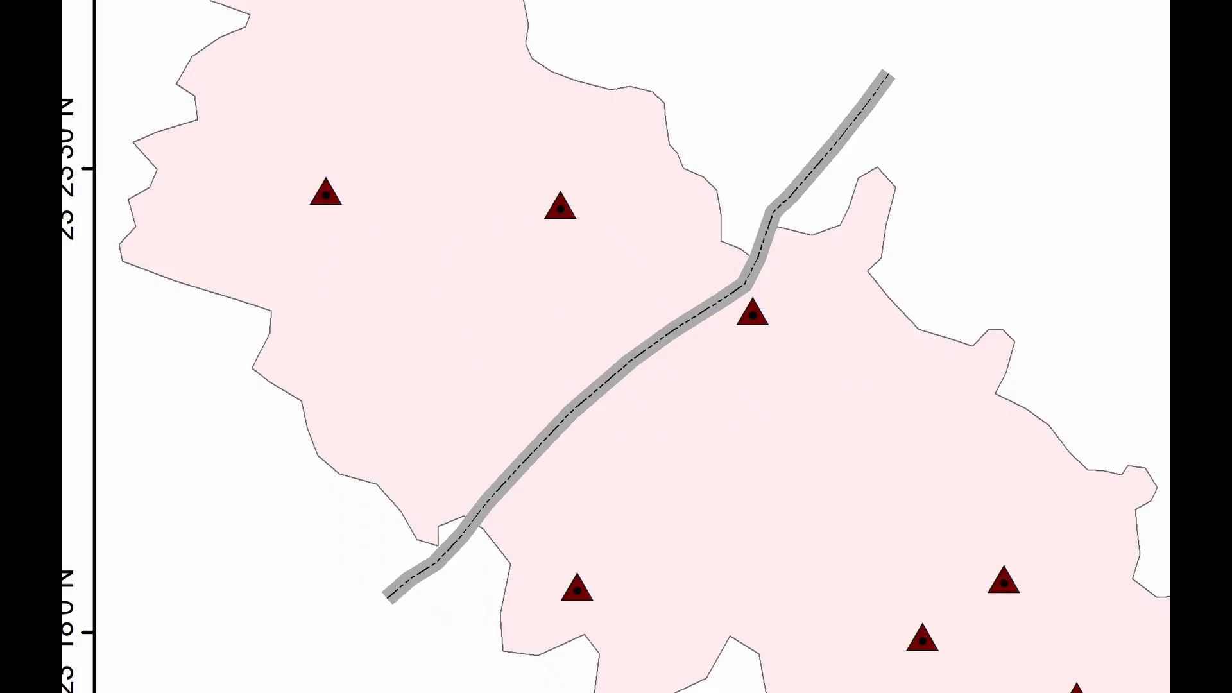
left_click_drag(498, 319, 366, 407)
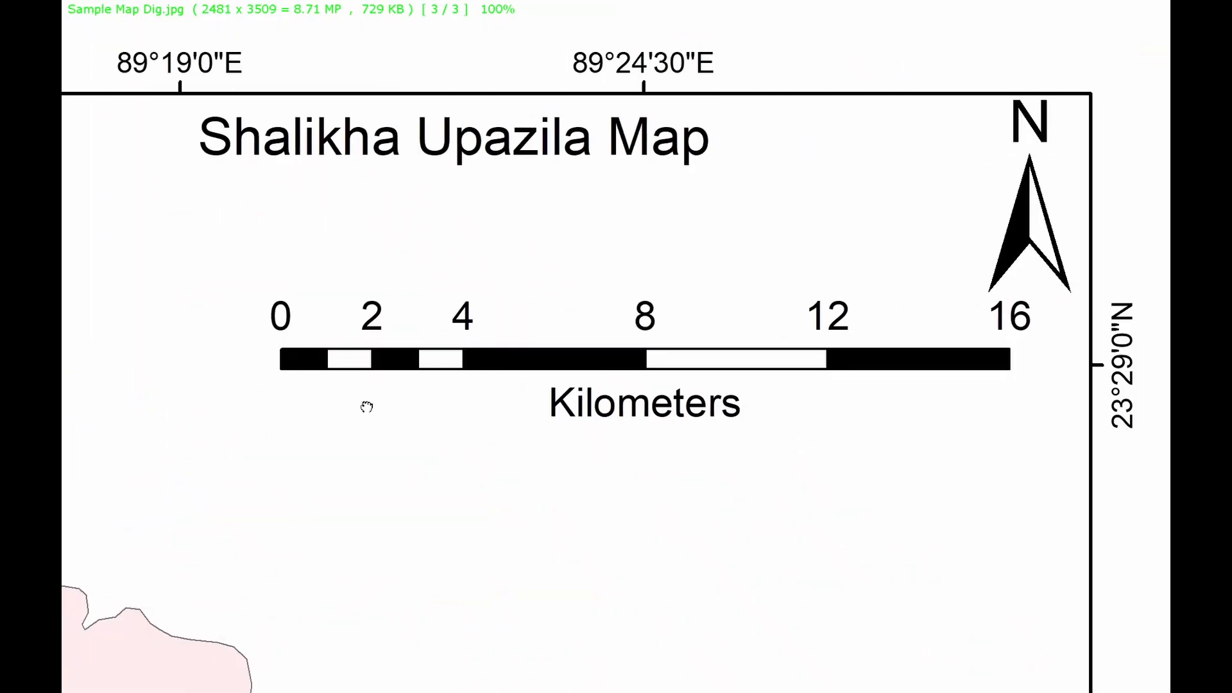
scroll(880, 377, "down", 2)
left_click(603, 411)
mouse_move(616, 7)
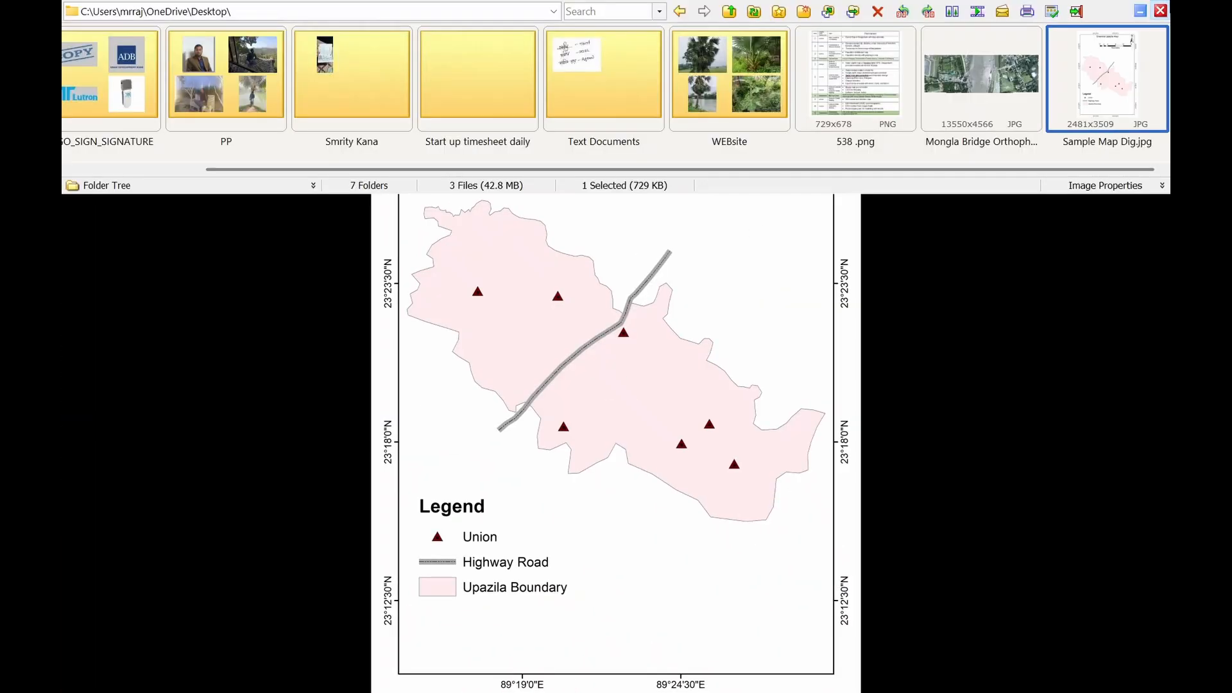
key("Escape")
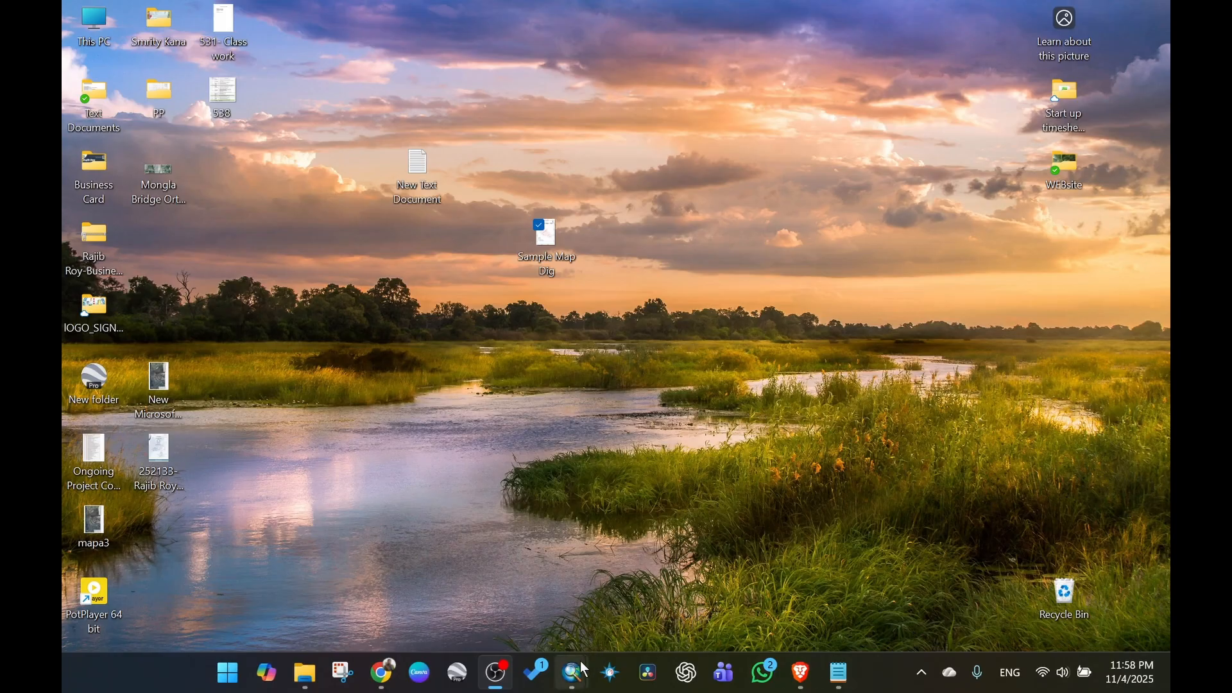
Switch back to ArcMap and open the Mapdigitization map document, discarding the changes to the untitled map.
mouse_move(572, 672)
left_click(684, 610)
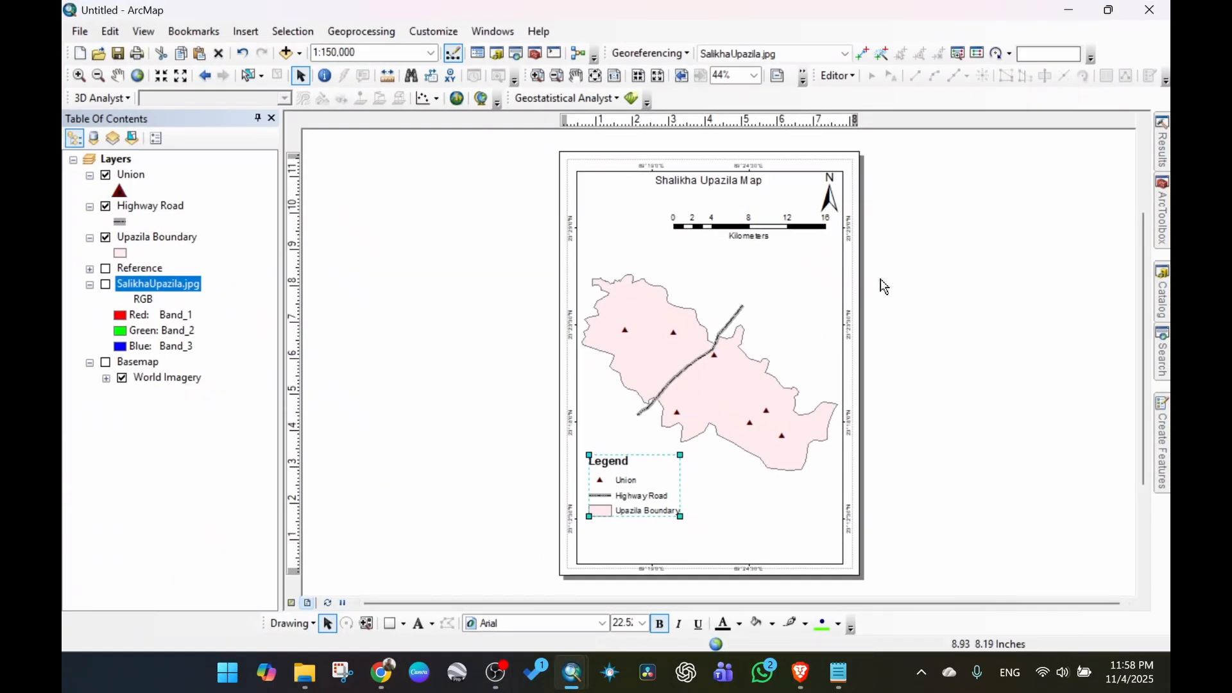
left_click(293, 604)
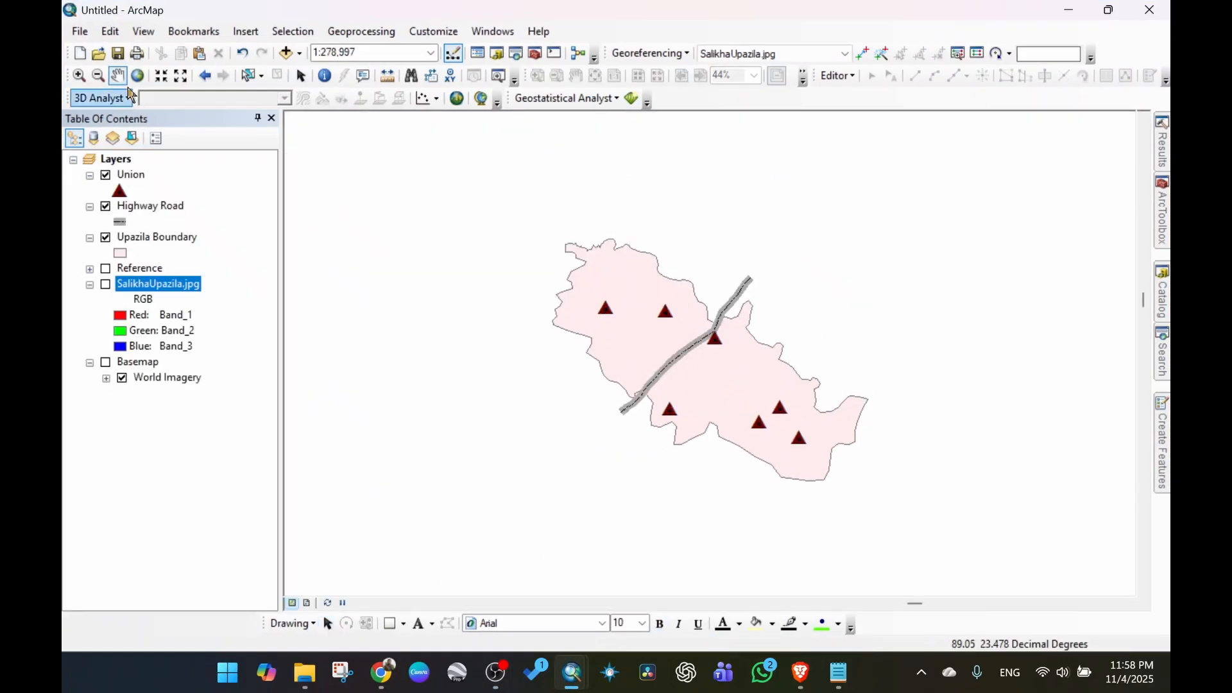
left_click(80, 32)
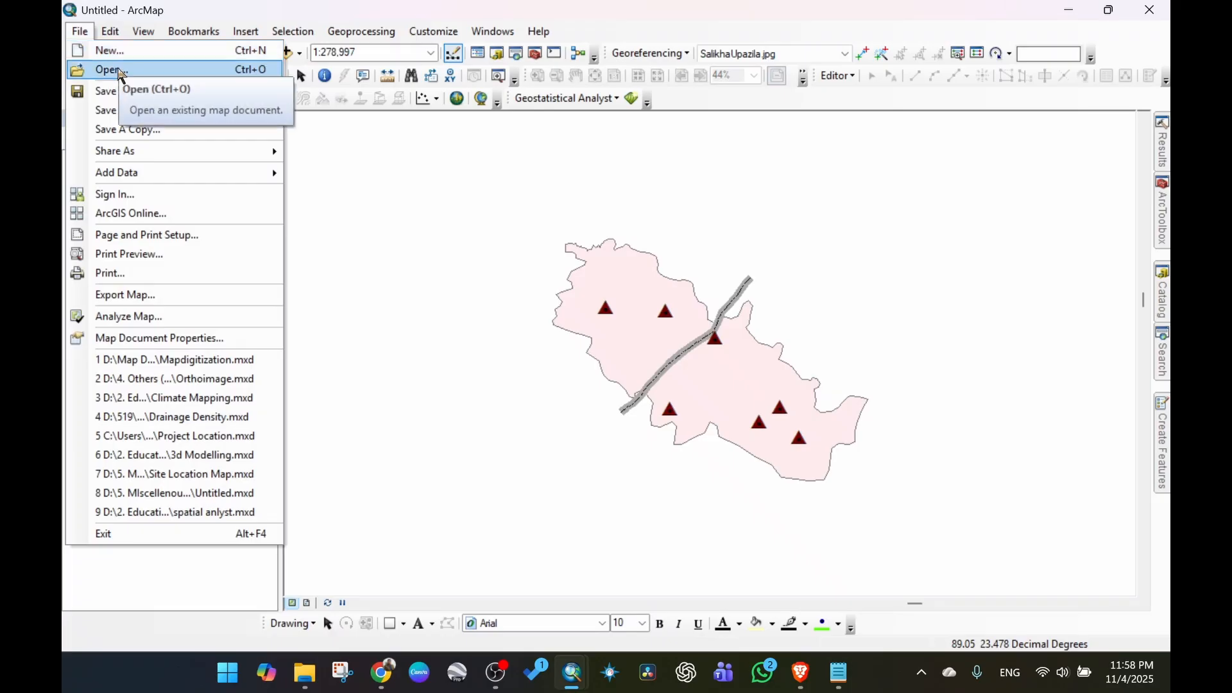
left_click(96, 70)
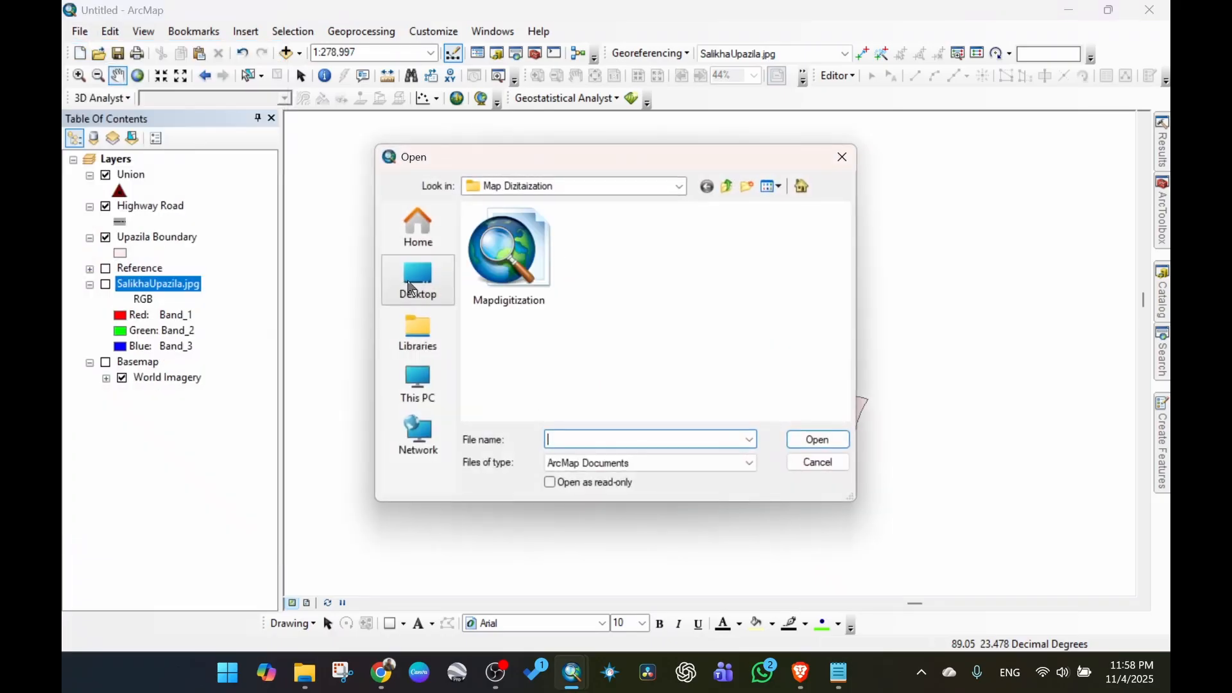
left_click(510, 269)
left_click(817, 440)
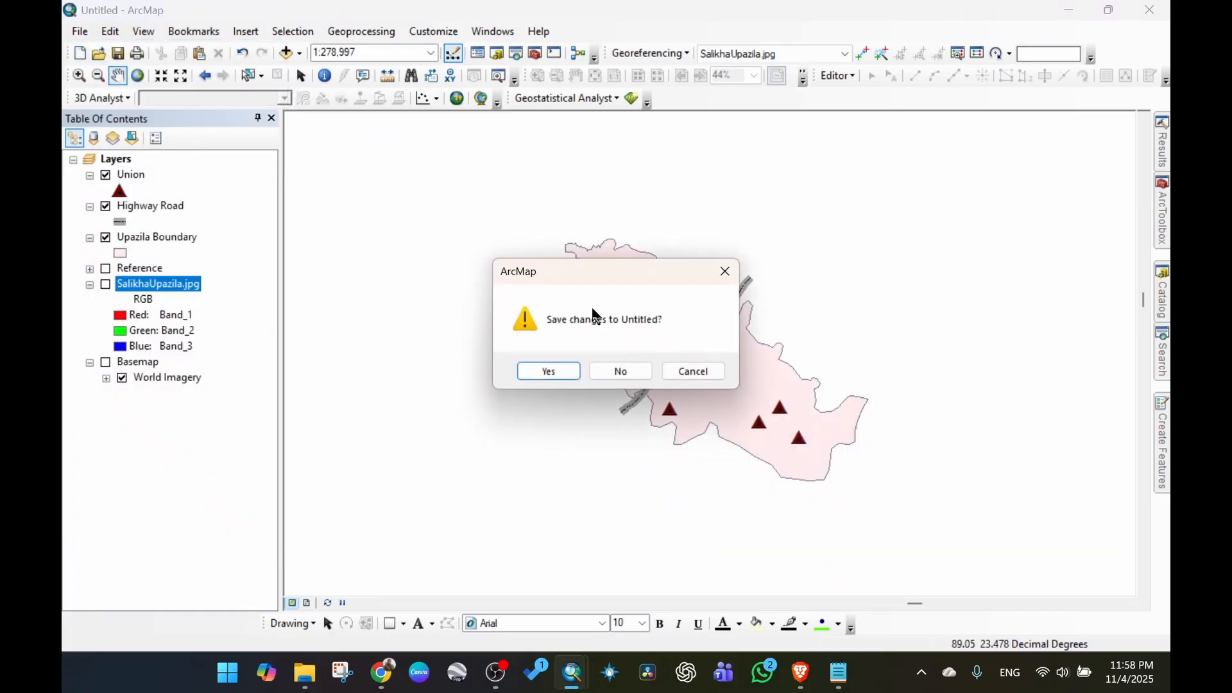
left_click(622, 372)
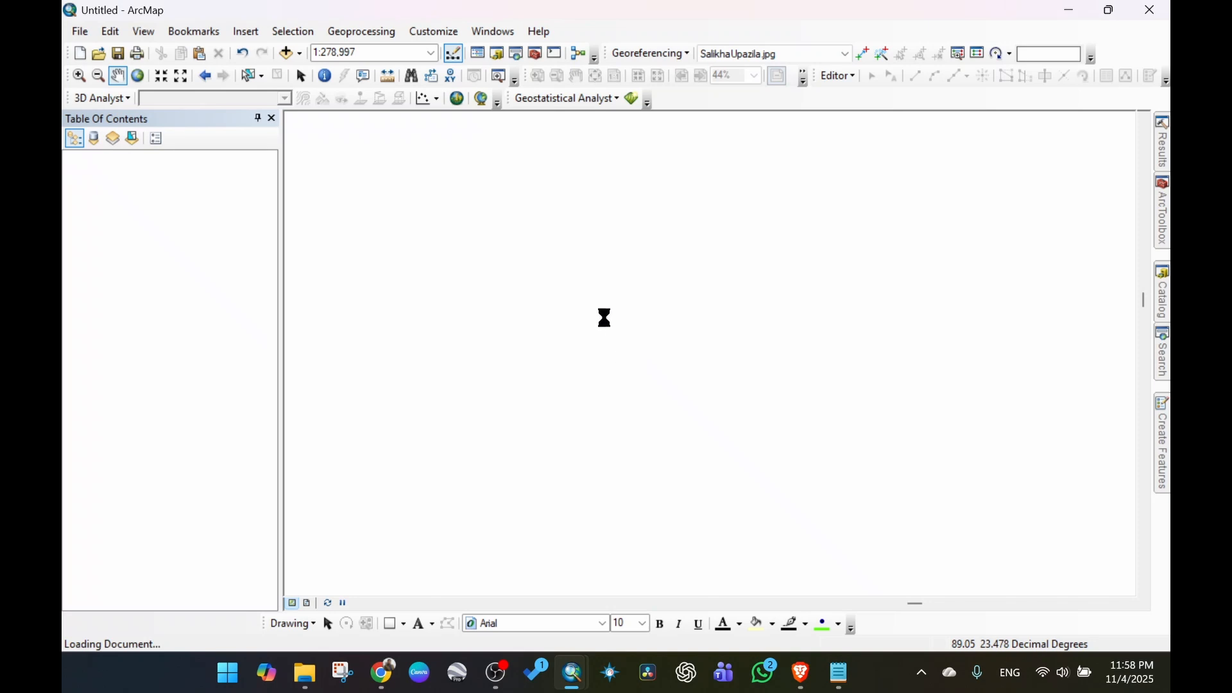
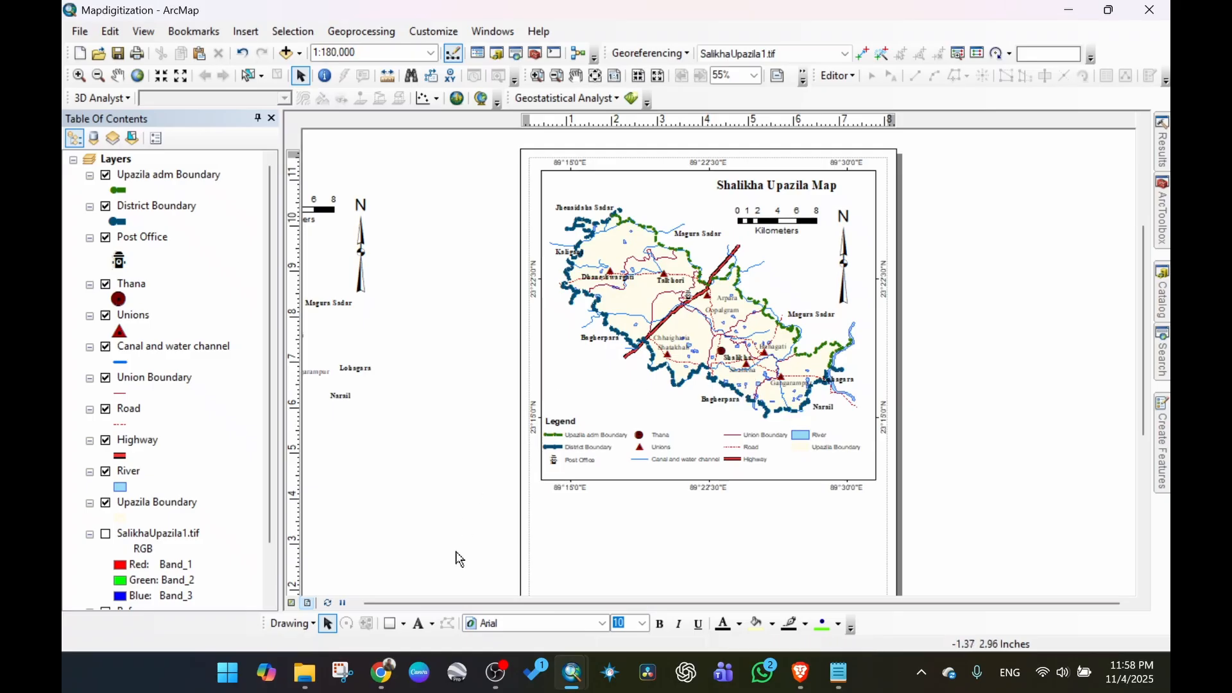
Examine the map in data view and go through its layers, from Upazila adm Boundary down to River.
left_click(291, 603)
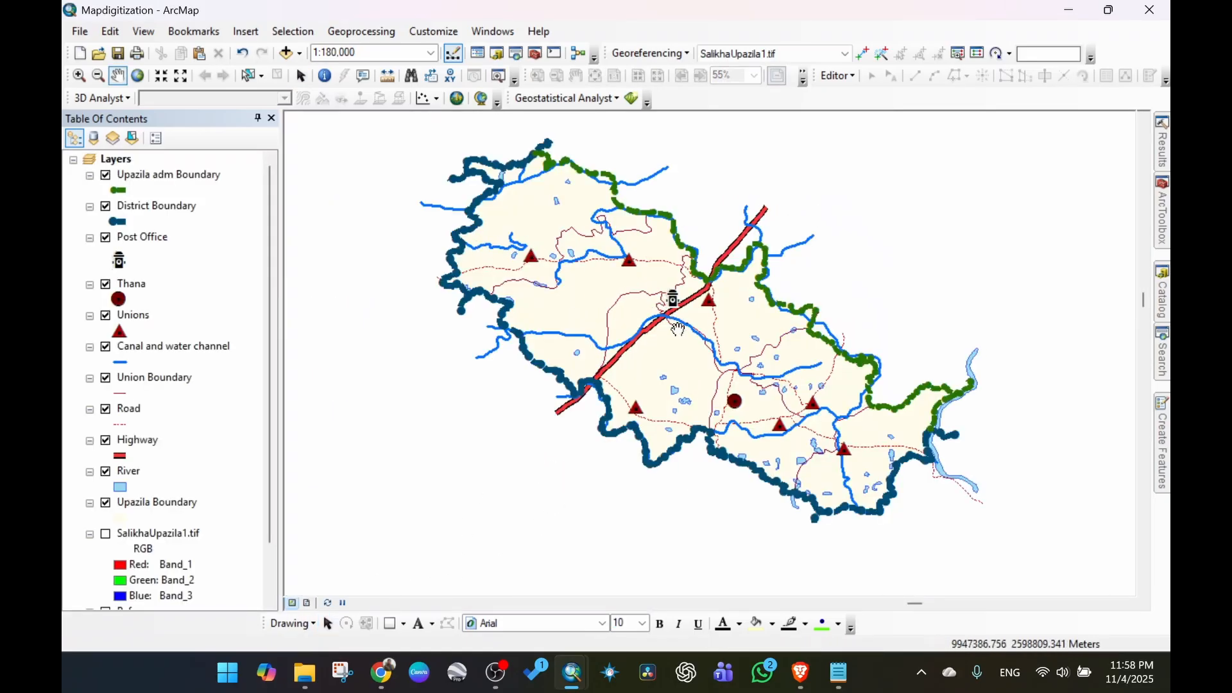
scroll(677, 326, "up", 1)
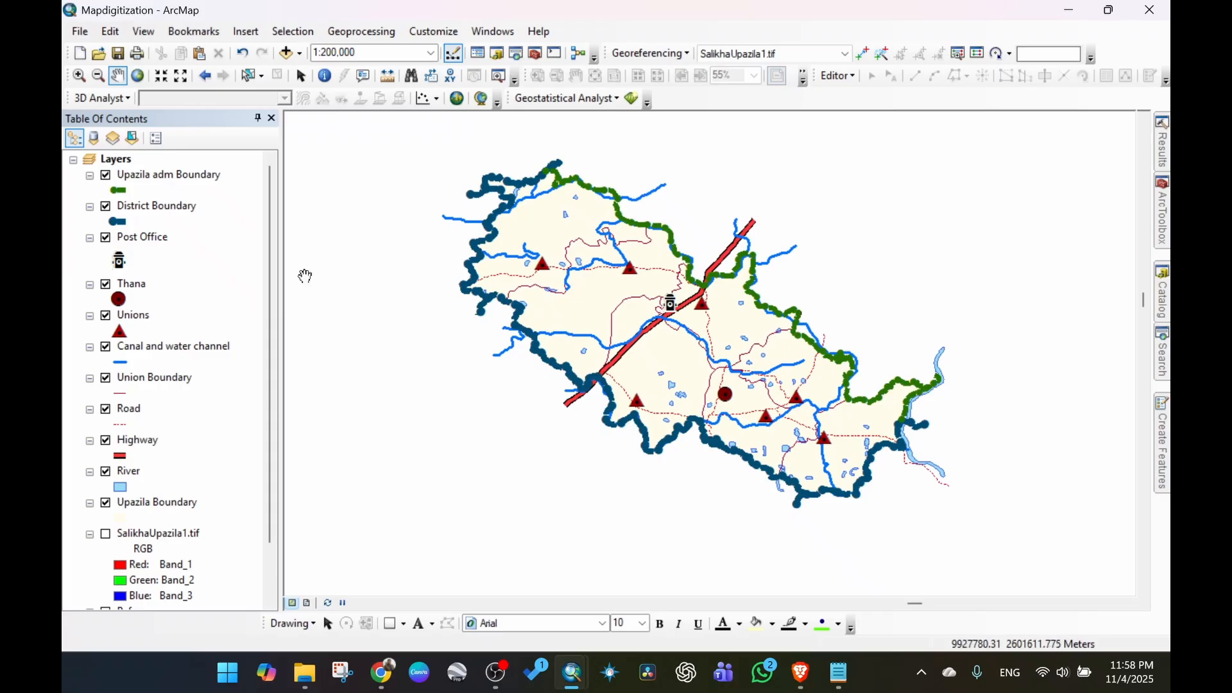
left_click(171, 174)
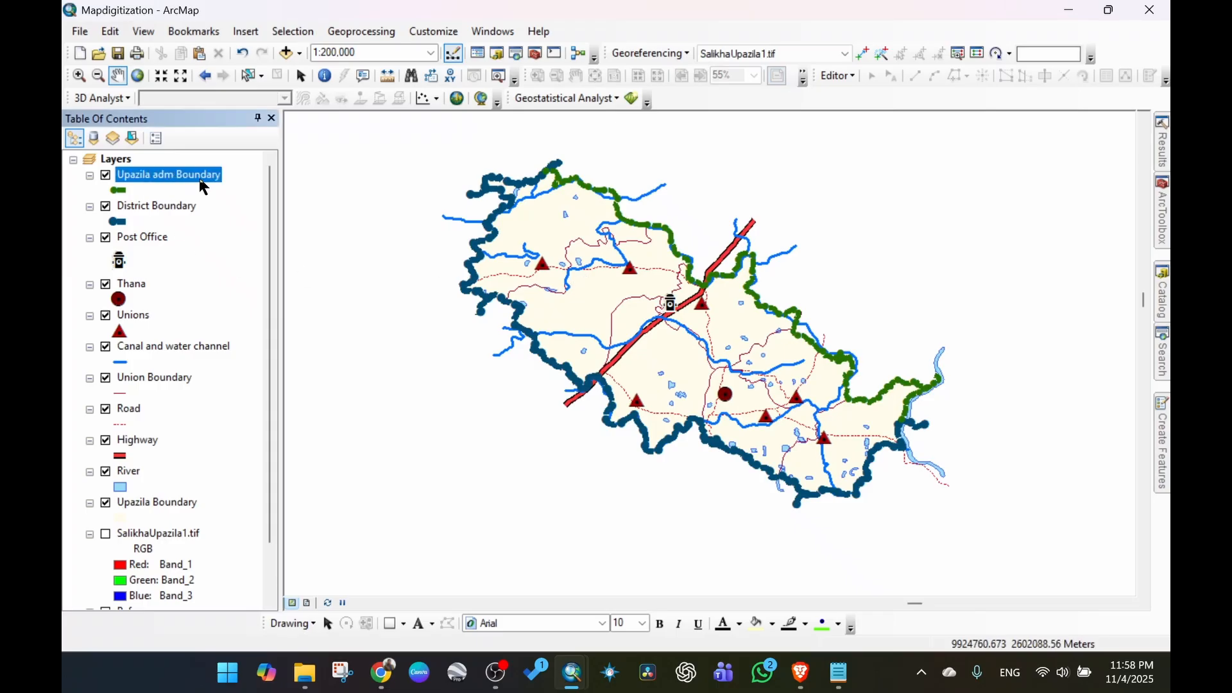
left_click(161, 206)
left_click(150, 236)
left_click(138, 315)
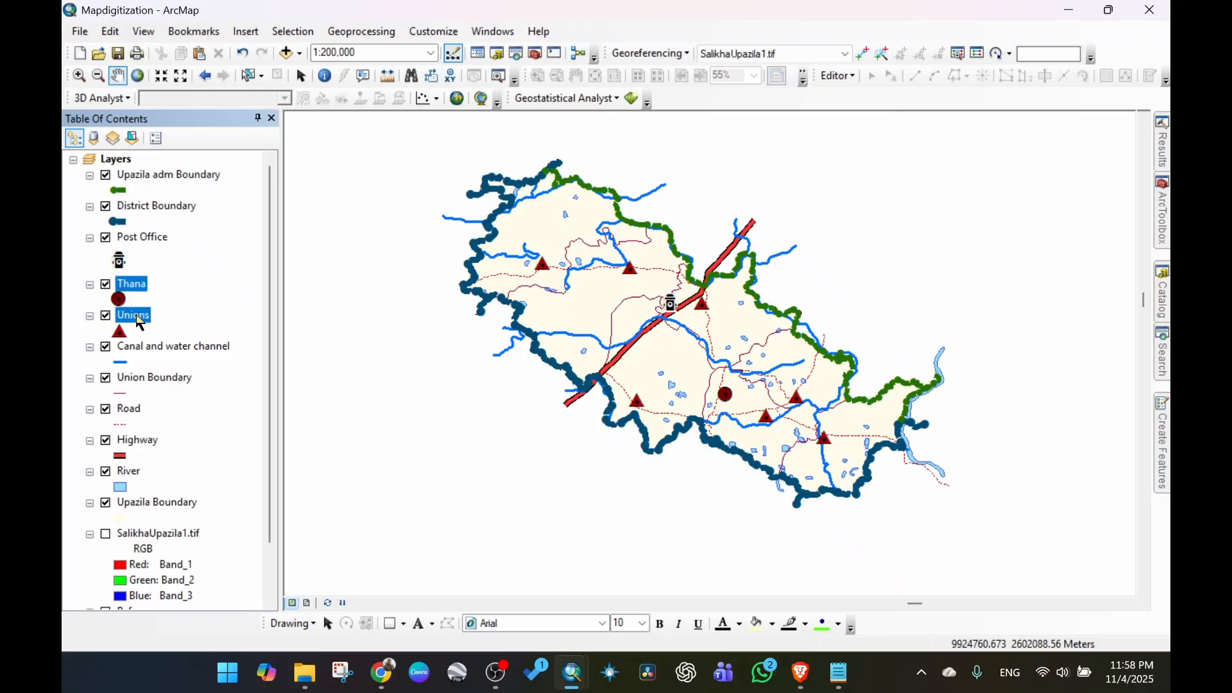
left_click(164, 351)
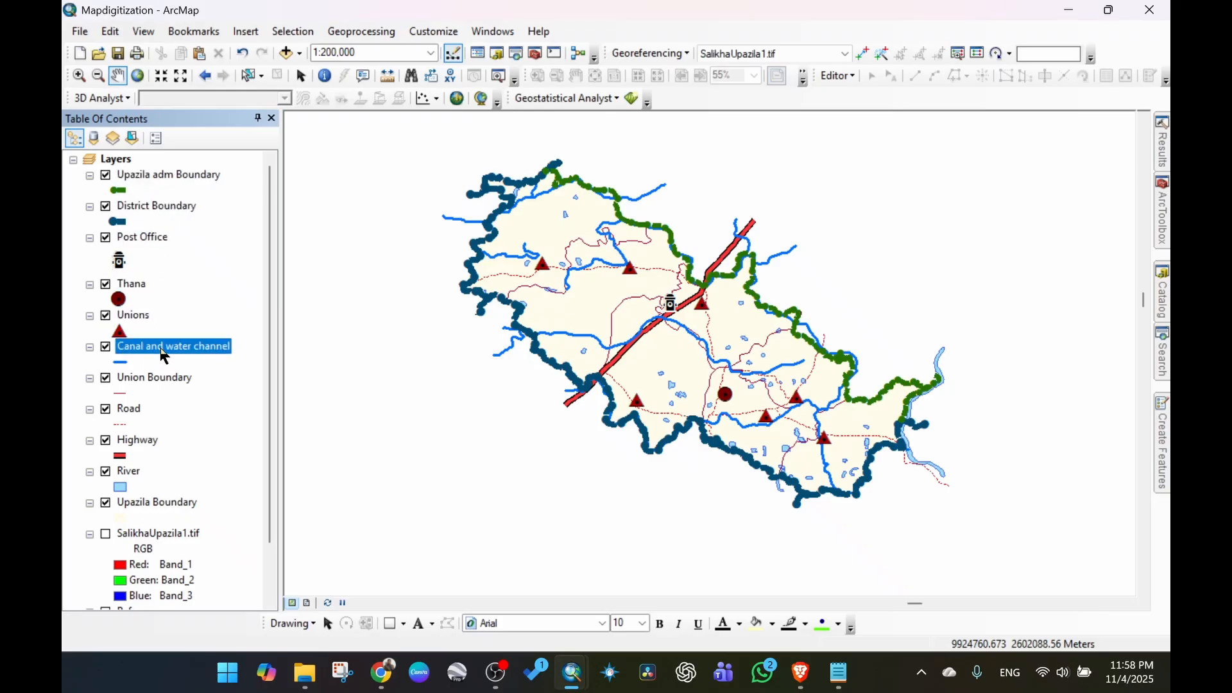
left_click(161, 384)
scroll(158, 385, "down", 2)
left_click(127, 348)
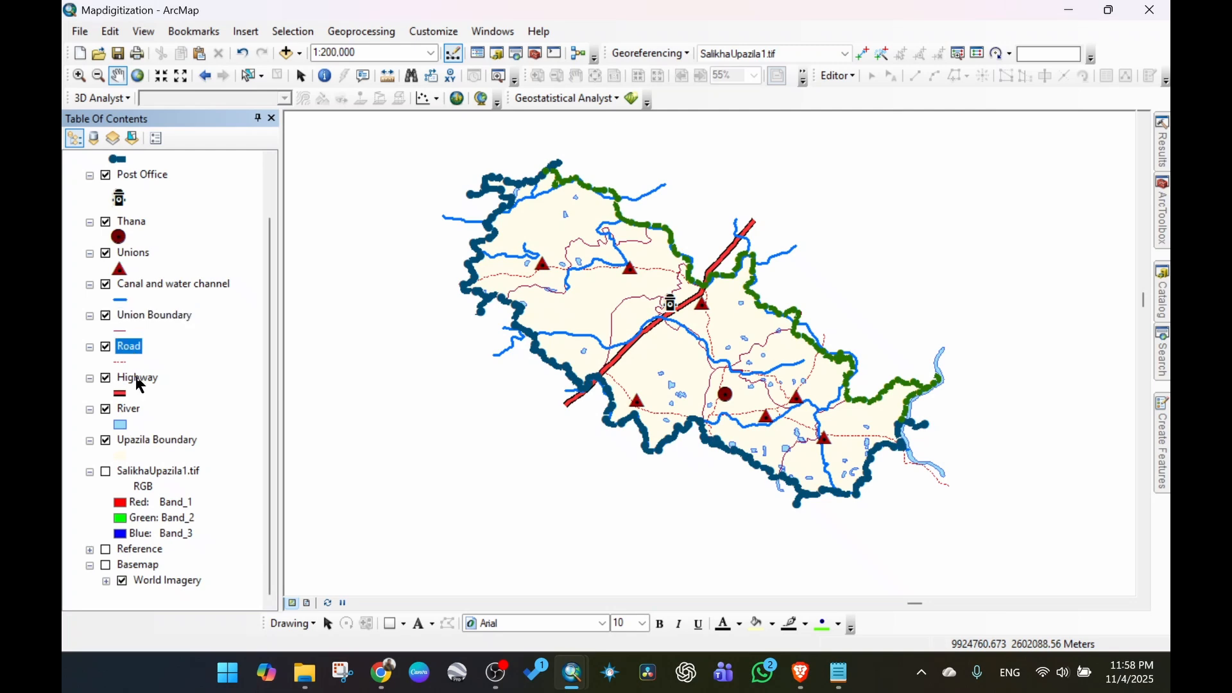
left_click(136, 378)
left_click(129, 409)
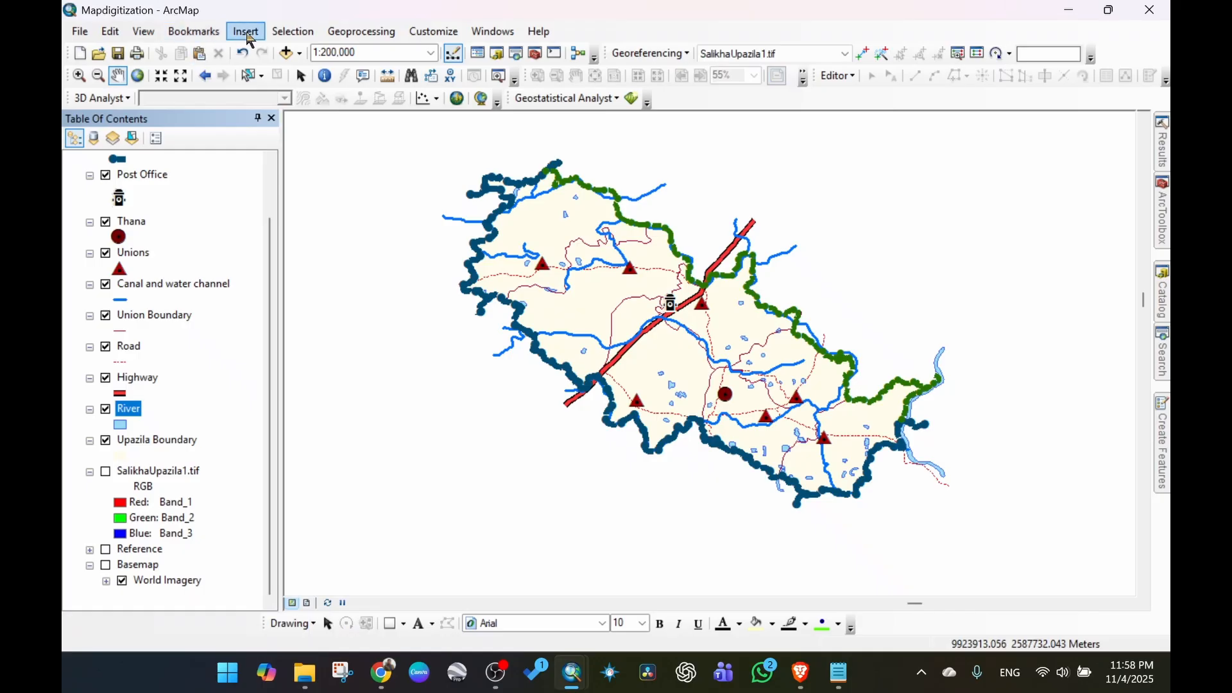
Return to layout view, select the legend and enlarge the map in its data frame to a 1:200,000 scale.
left_click(143, 31)
left_click(177, 68)
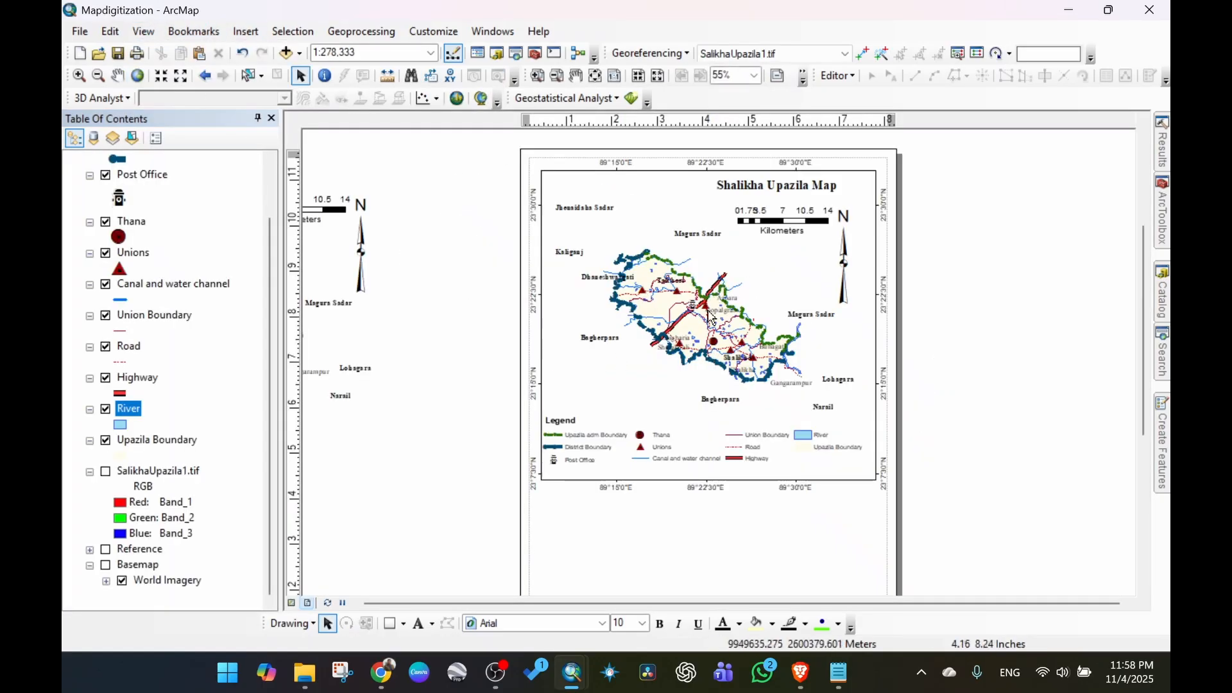
left_click(579, 449)
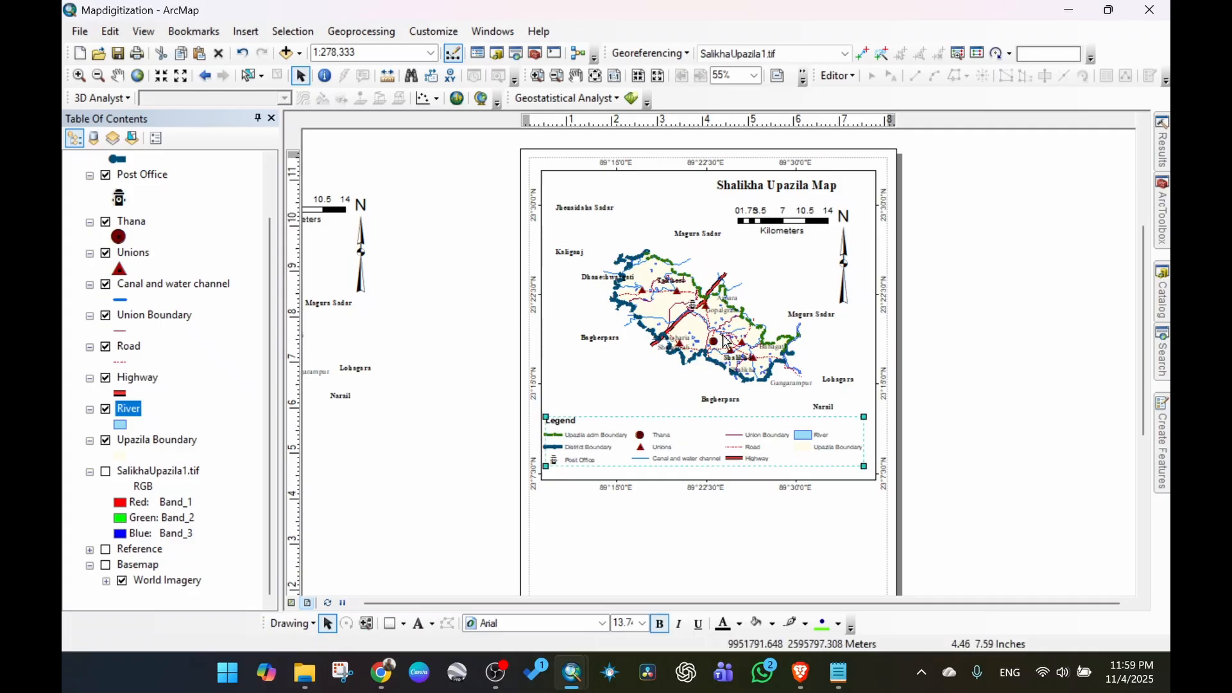
left_click(161, 76)
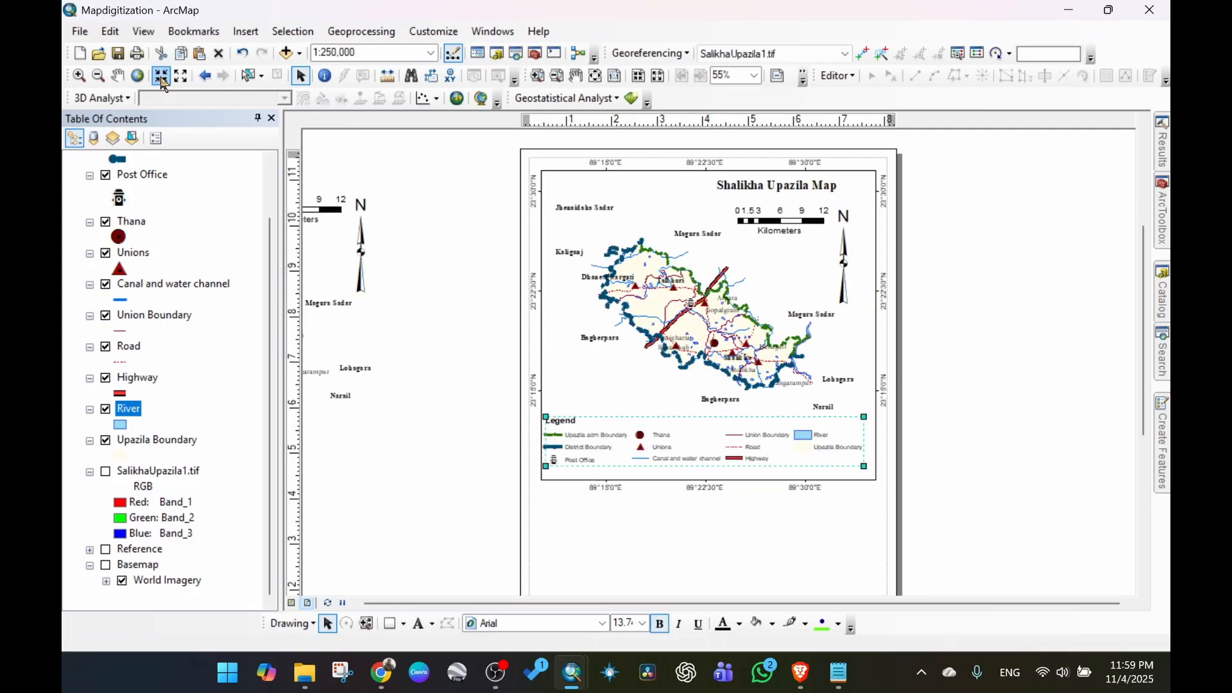
left_click(161, 77)
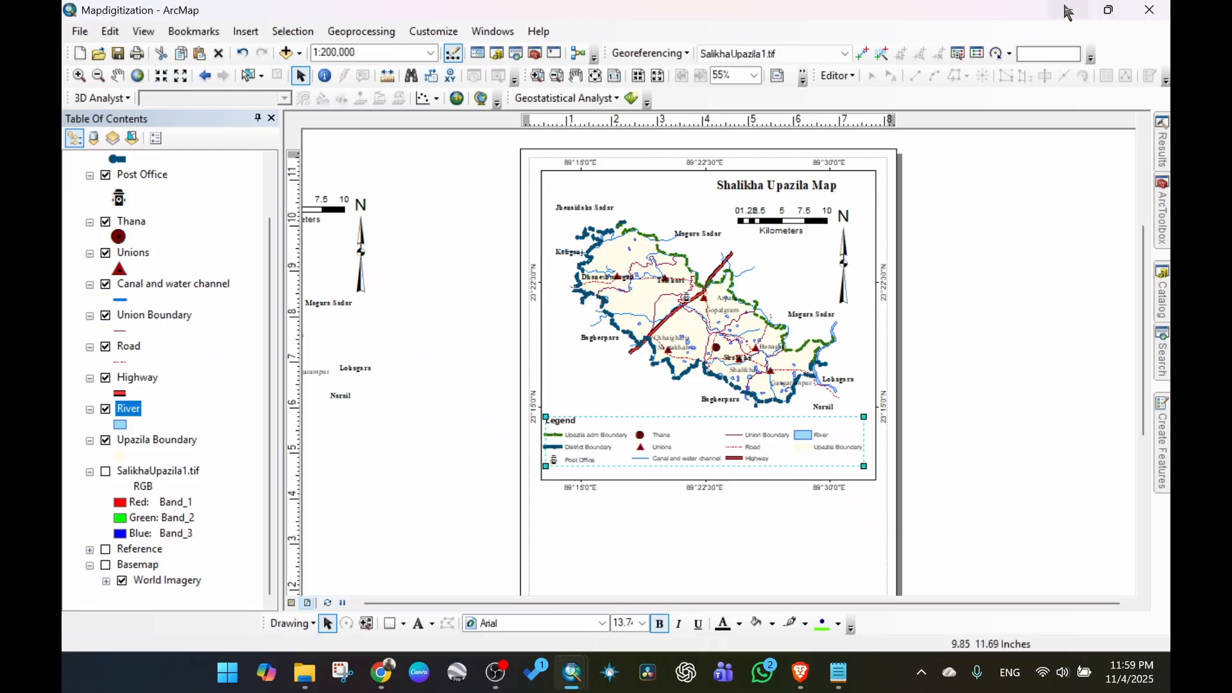
Switch to File Explorer and open the Shalikhaupmap image from the Map Dizitaization folder on drive D.
left_click(305, 672)
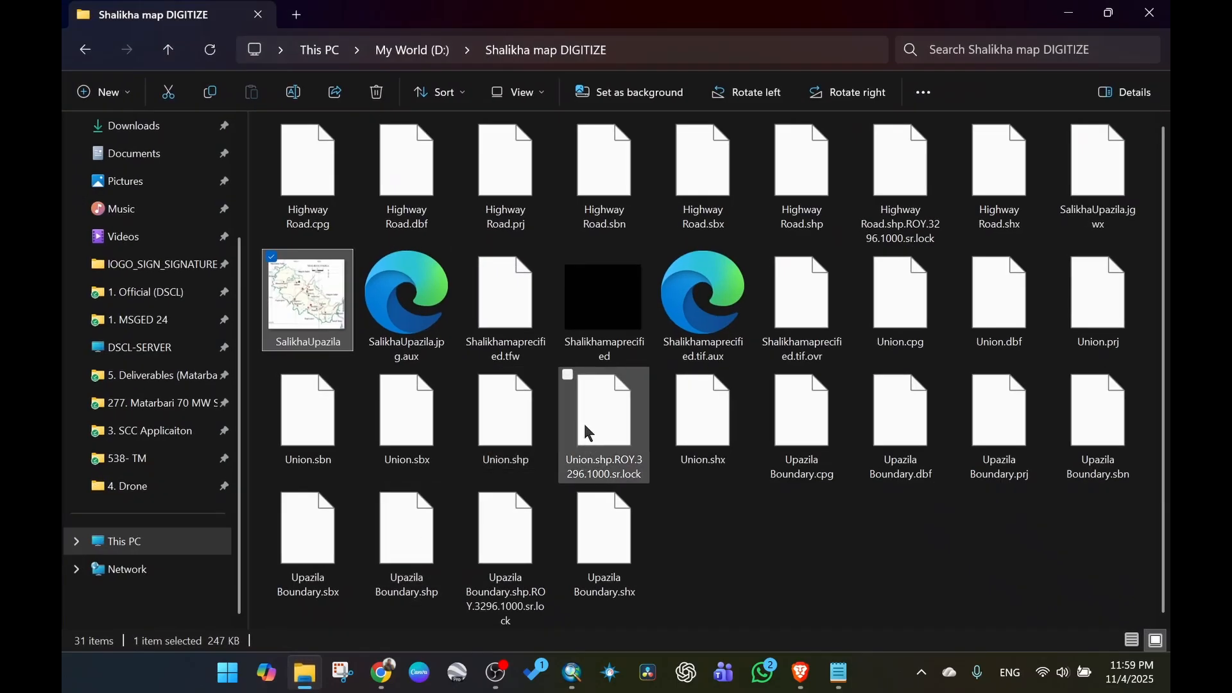
left_click(418, 51)
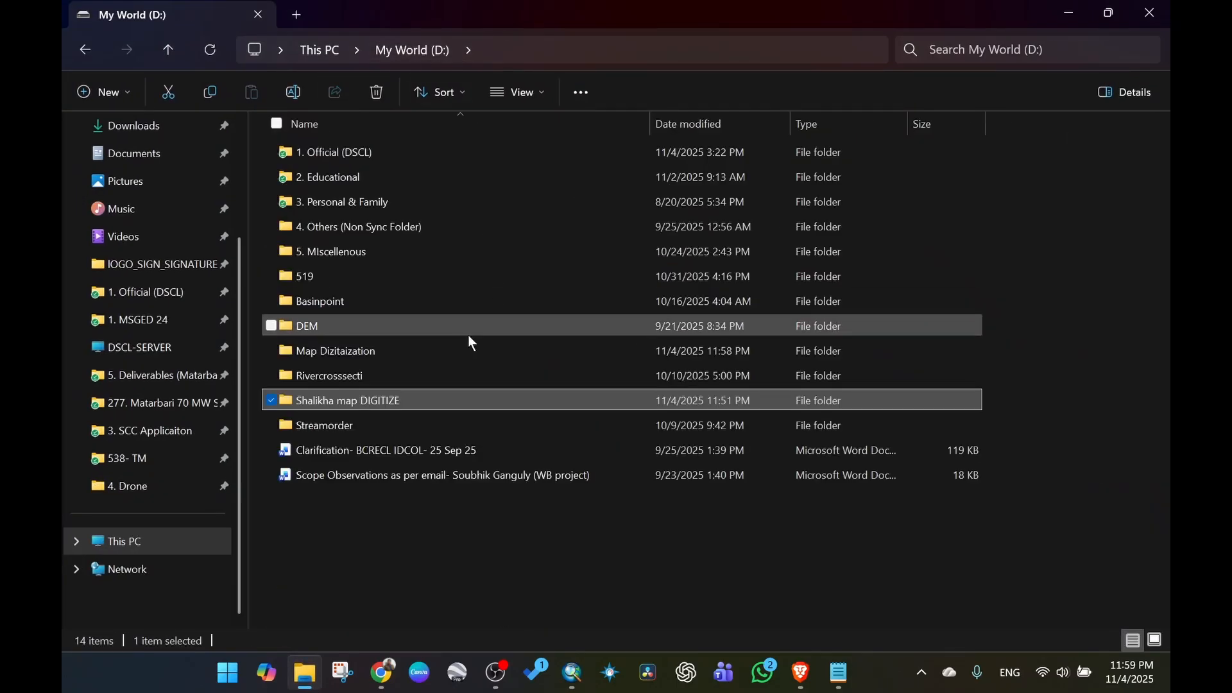
double_click(376, 351)
scroll(526, 443, "down", 10)
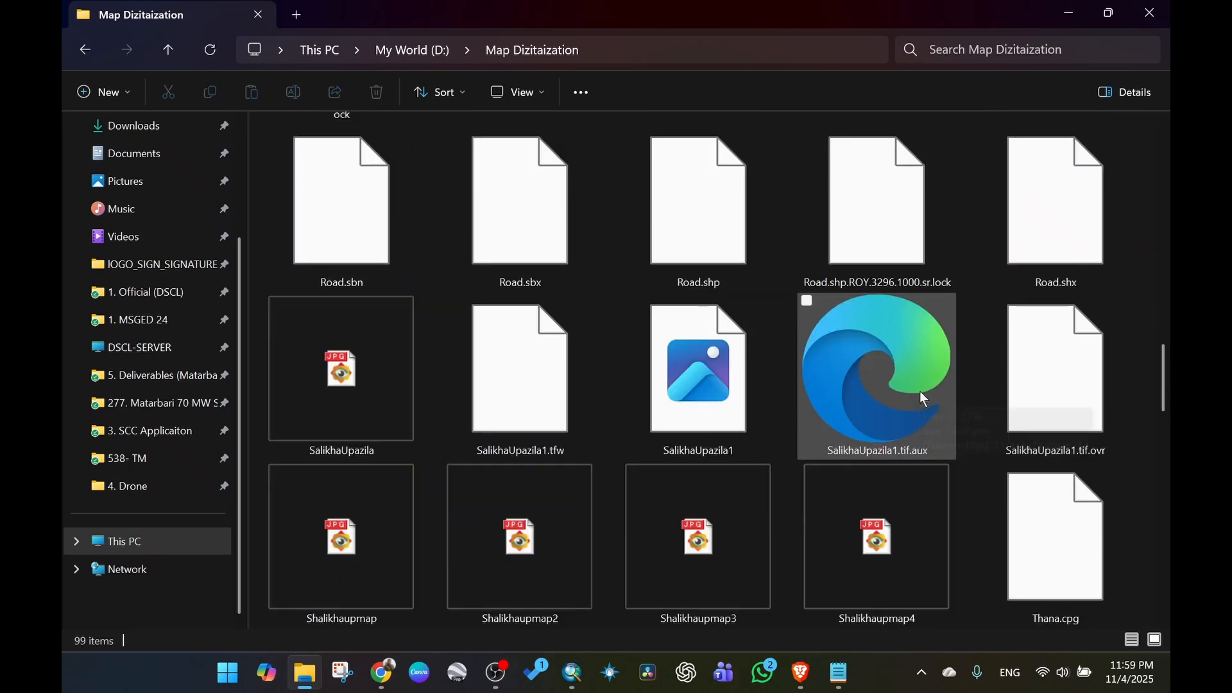
scroll(924, 399, "down", 2)
double_click(373, 389)
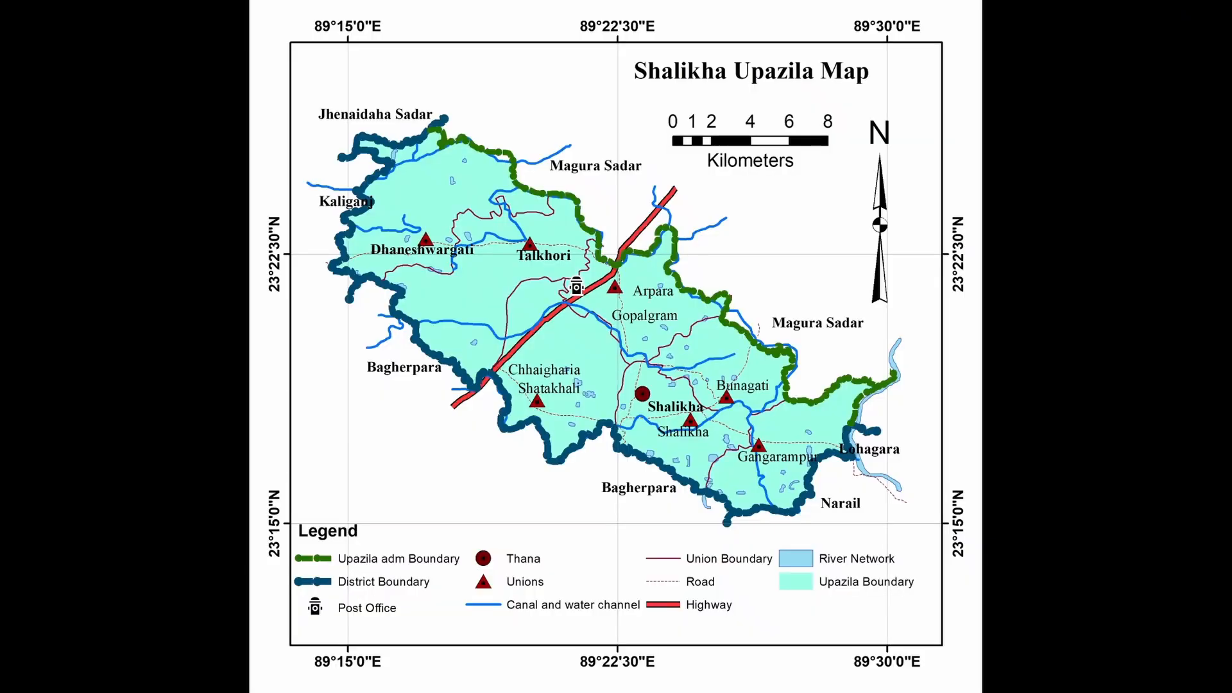
Page forward to the Shalikhaupmap4 image and inspect its title, scale bar, boundaries and legend at 100% zoom.
key("Right")
key("Right")
key("Right")
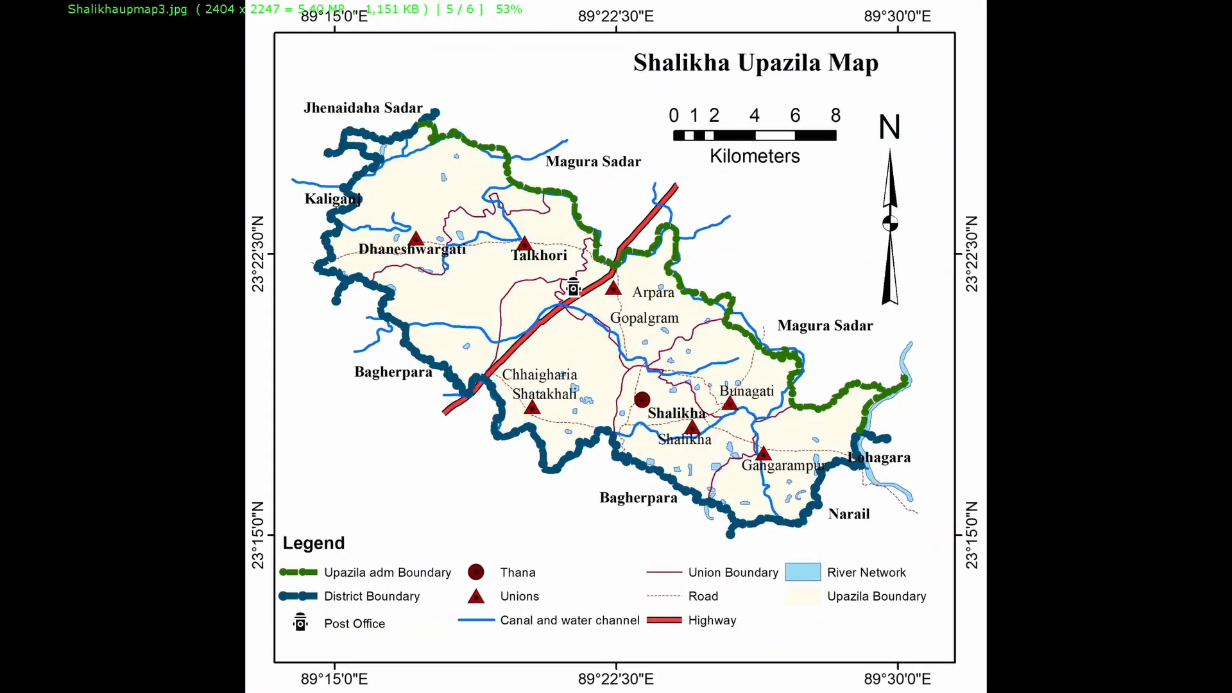
left_click(543, 252)
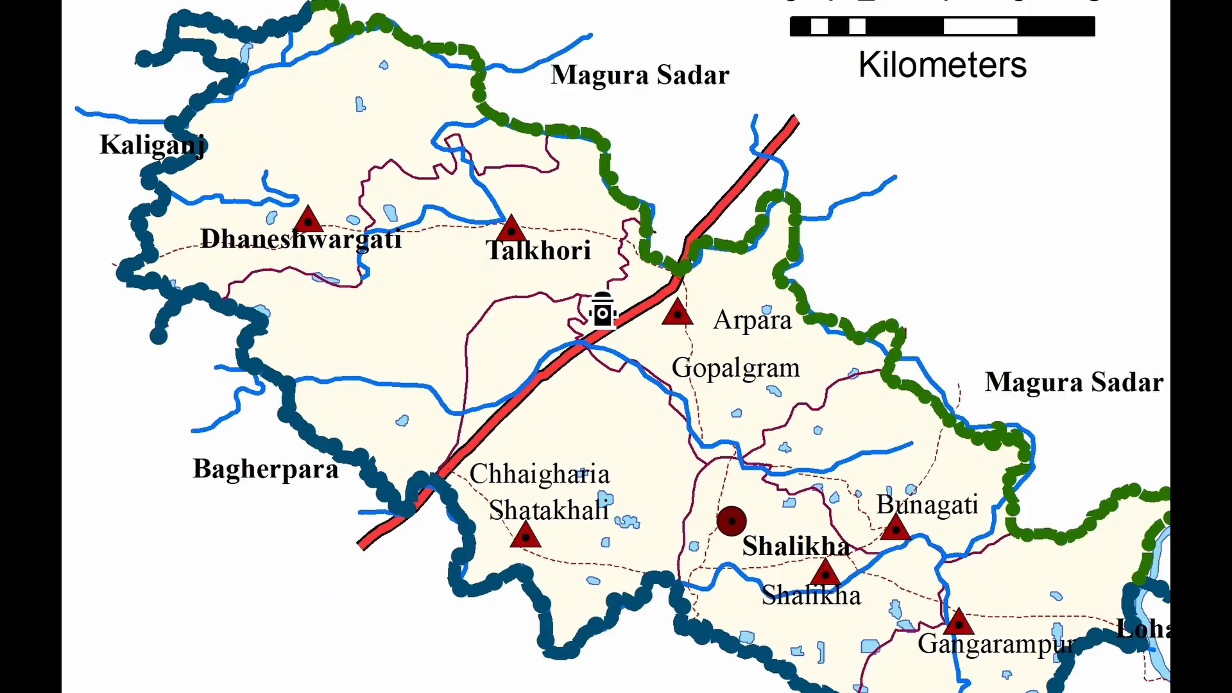
left_click_drag(542, 251, 616, 471)
left_click_drag(873, 375, 583, 343)
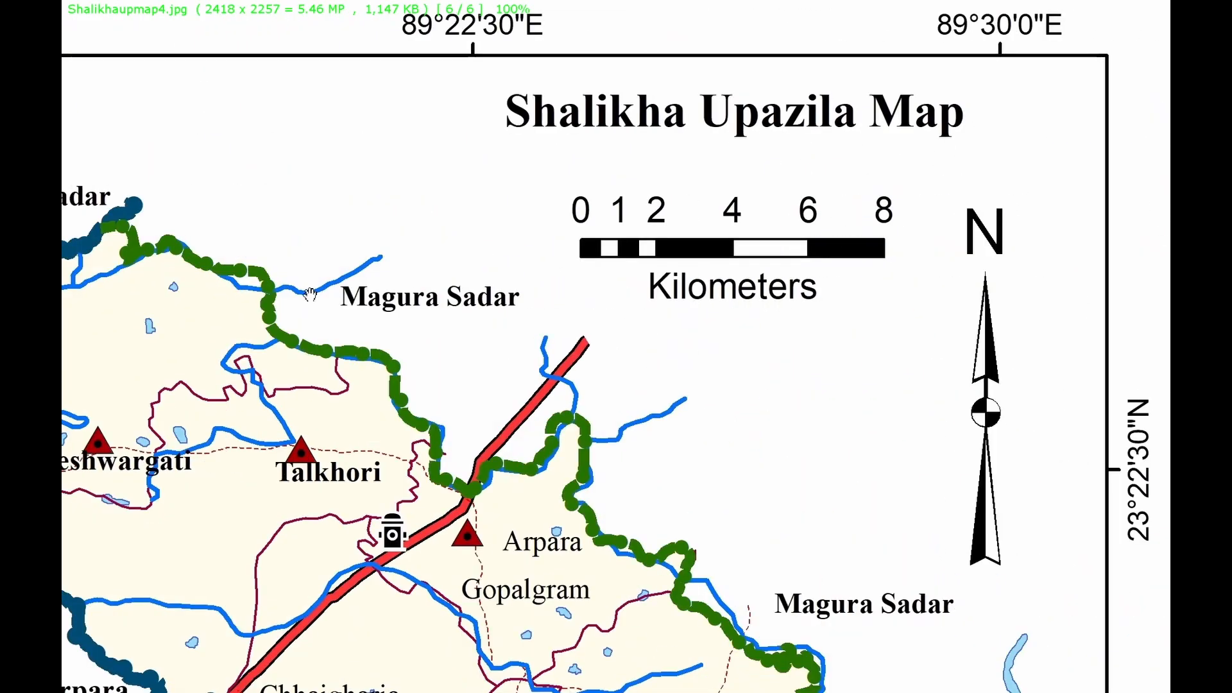
left_click_drag(623, 663, 907, 241)
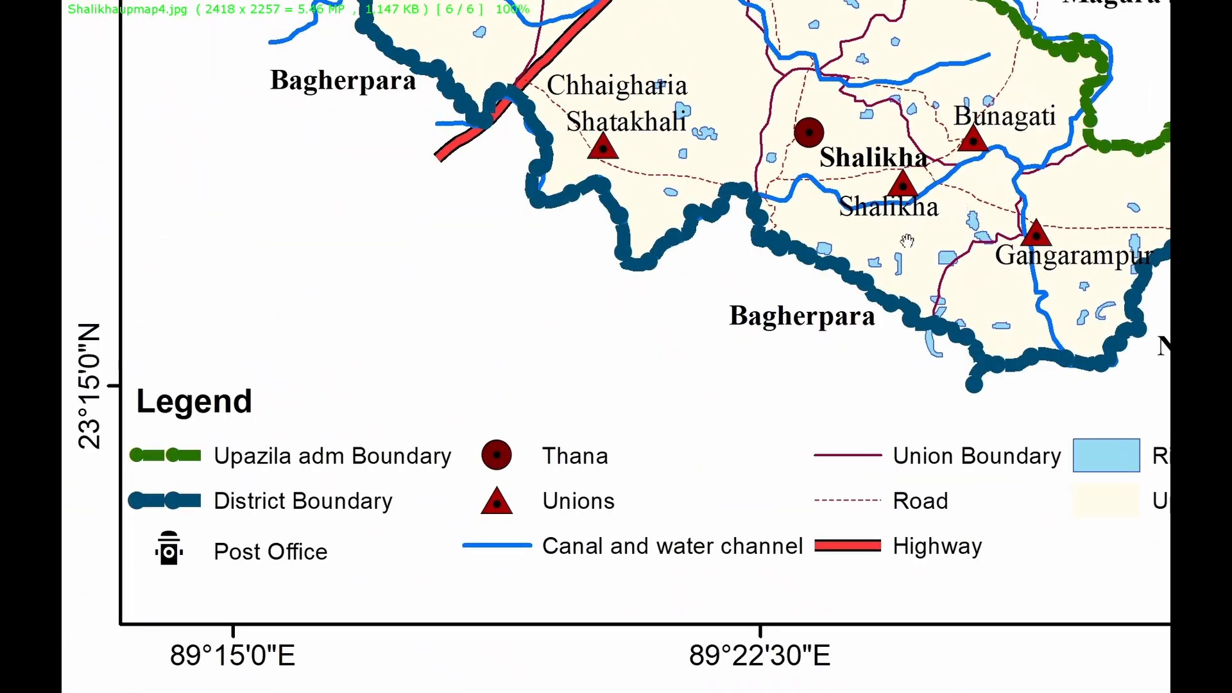
left_click(626, 436)
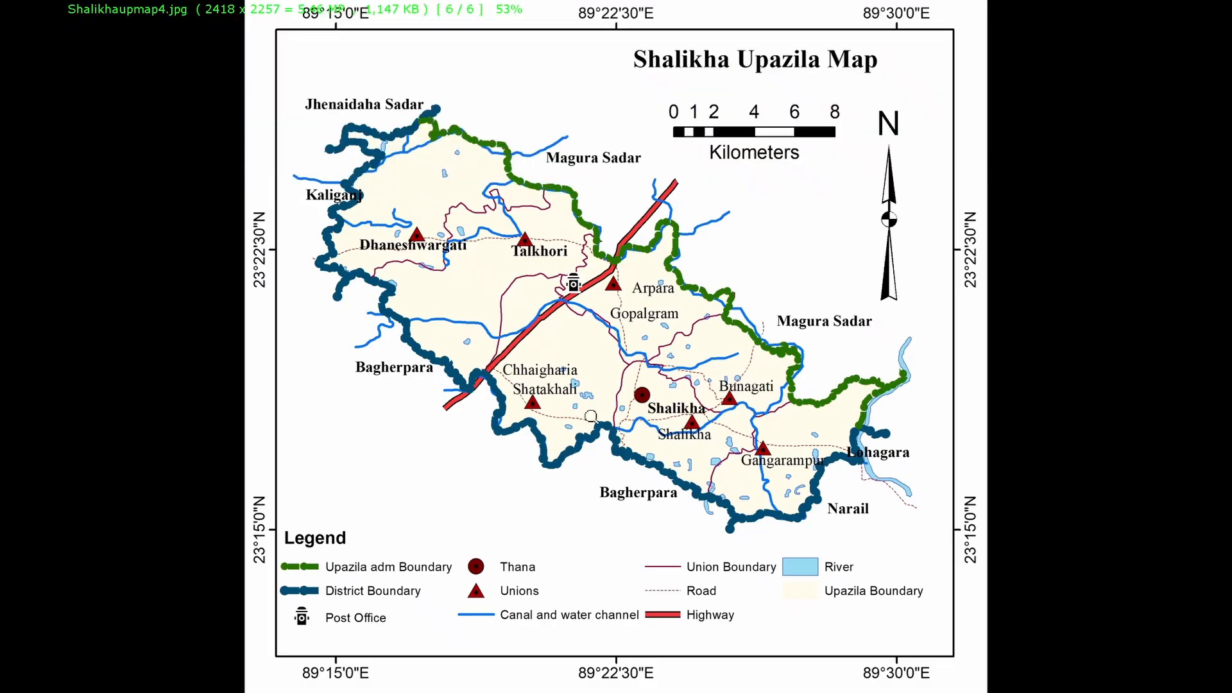
Page back to the original SalikhaUpazila image for comparison, and return to the Shalikhaupmap image.
scroll(846, 249, "up", 4)
scroll(846, 248, "up", 1)
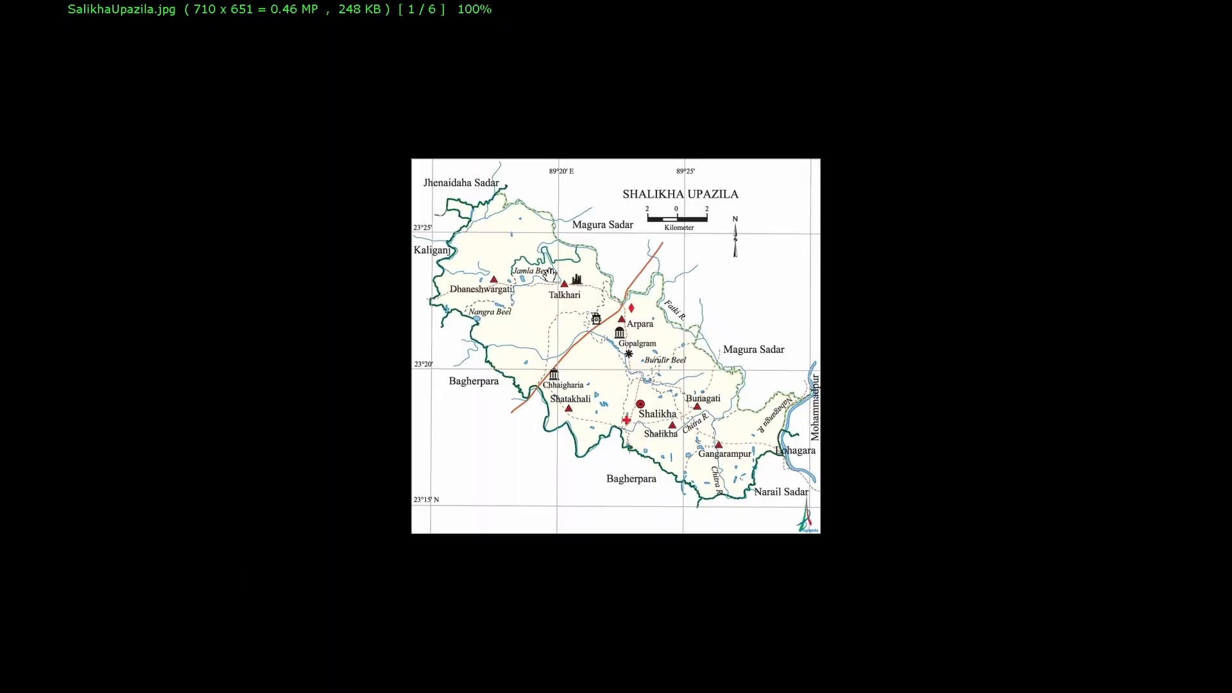
key("plus")
key("minus")
scroll(624, 350, "down", 2)
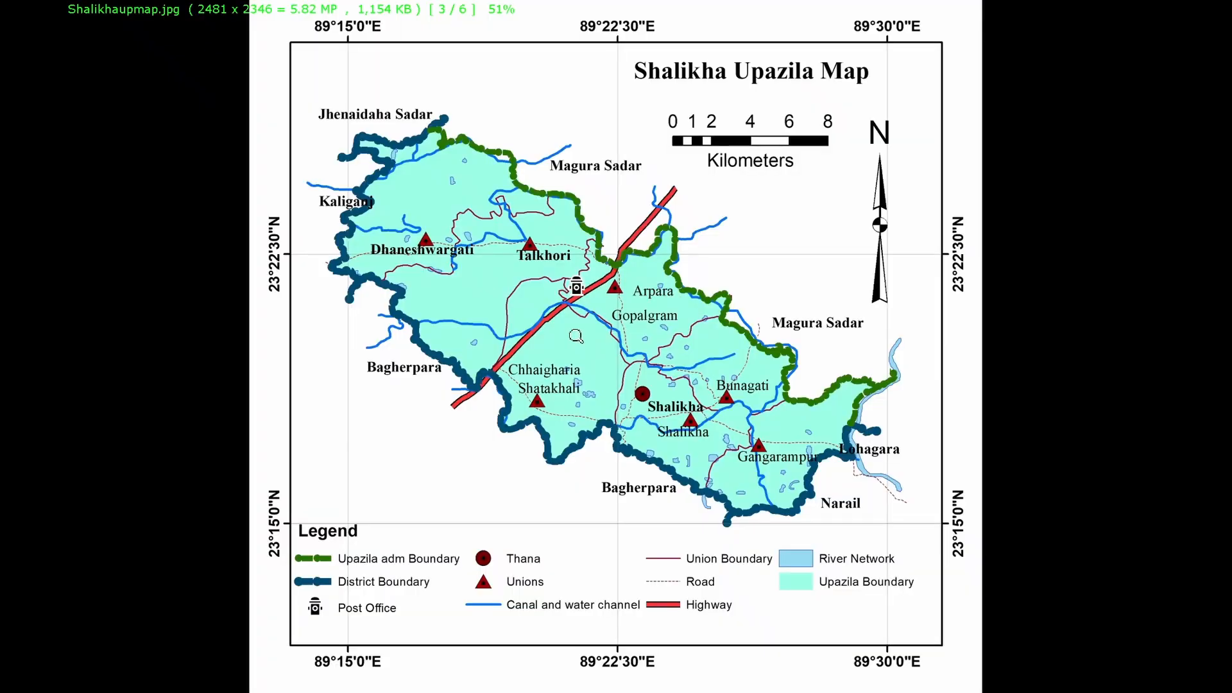
Inspect the turquoise Shalikhaupmap map at 100% zoom across its title, unions and boundaries, and zoom back out.
left_click(495, 260)
left_click_drag(572, 292, 816, 506)
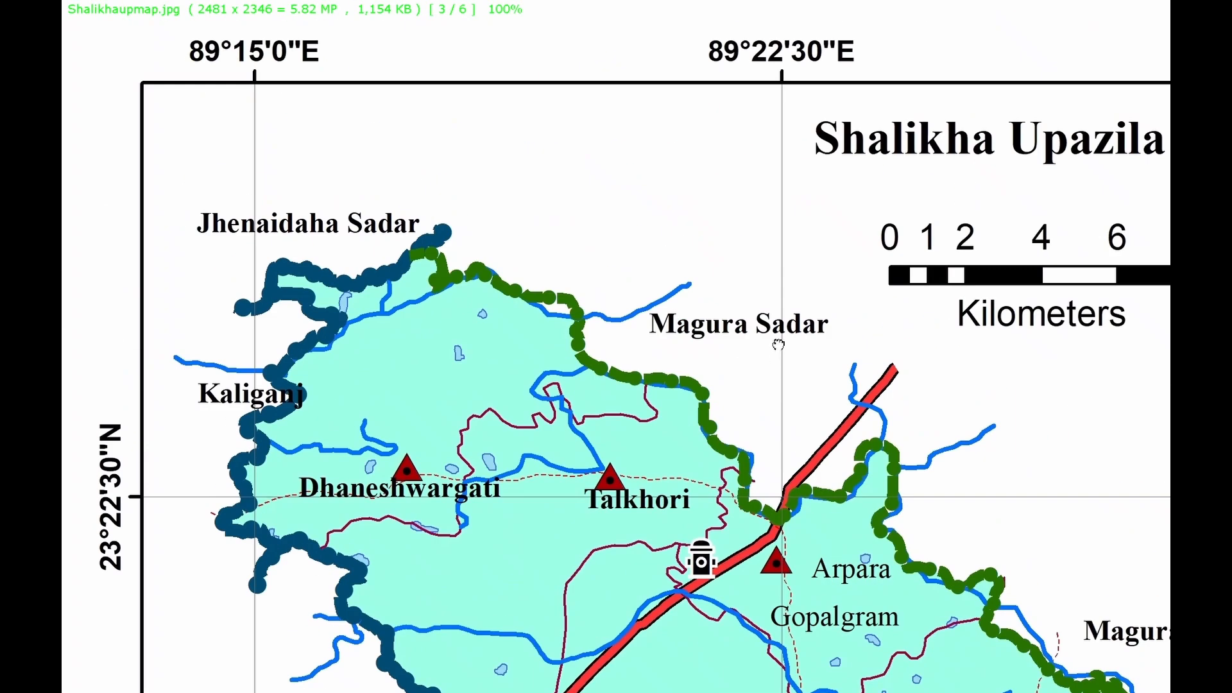
left_click_drag(779, 345, 370, 375)
left_click_drag(828, 550, 892, 115)
left_click_drag(257, 651, 543, 381)
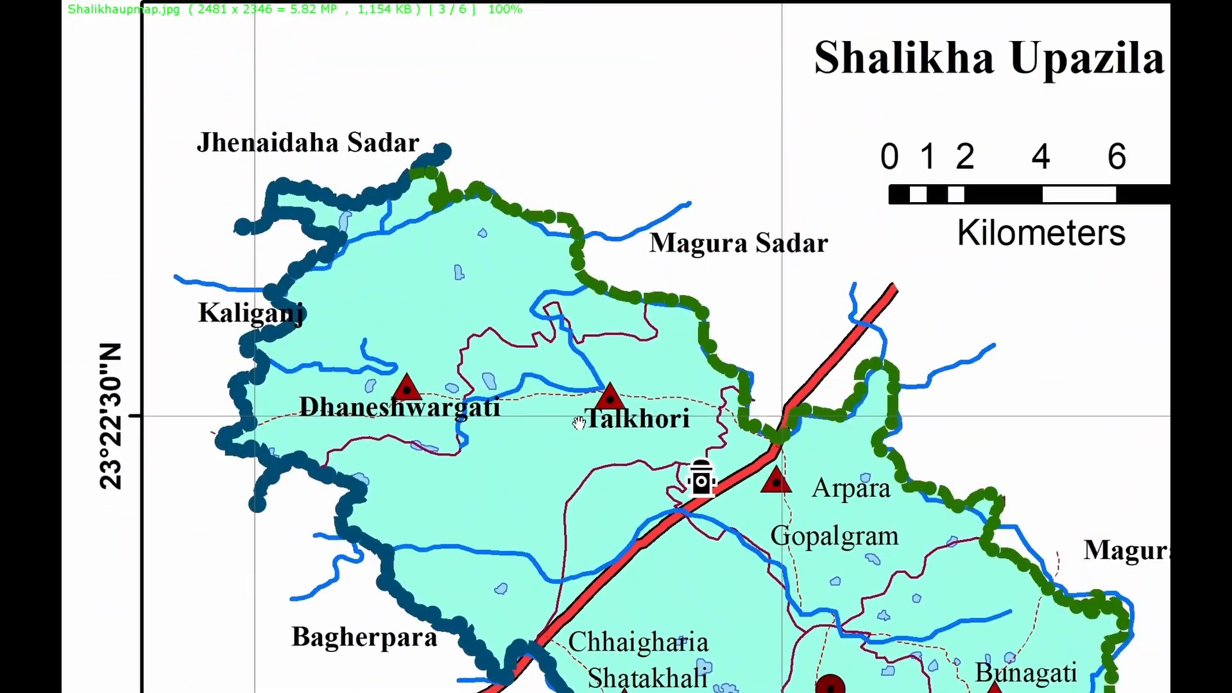
left_click(579, 424)
Page through the remaining exported maps up to Shalikhaupmap4 and close the image viewer.
key("Right")
key("Right")
key("Right")
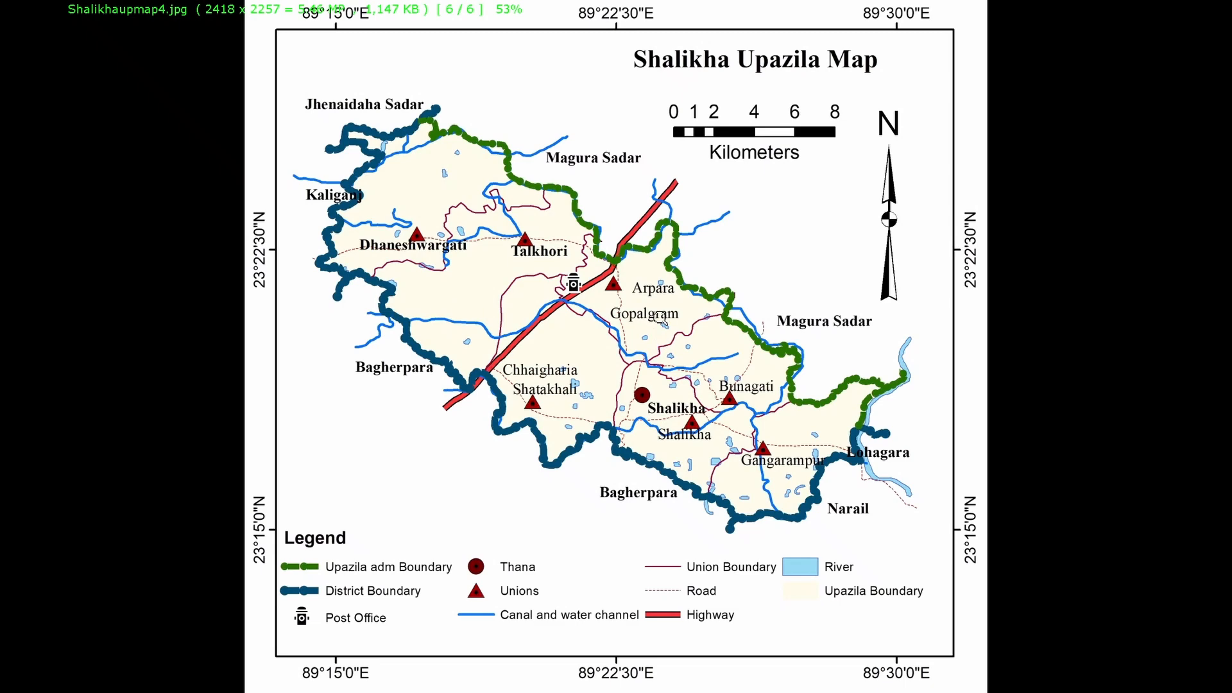
key("Escape")
key("Escape")
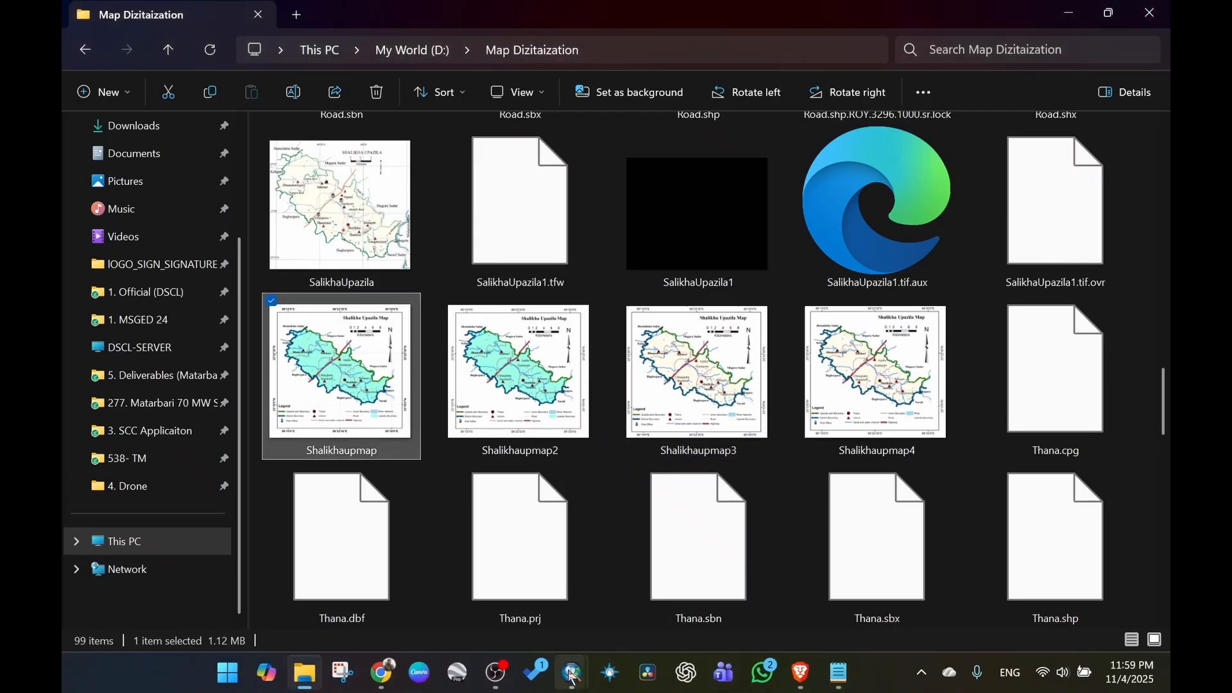
Switch back to the Mapdigitization document in ArcMap and examine its layout up close along with the layer list.
mouse_move(573, 677)
left_click(659, 591)
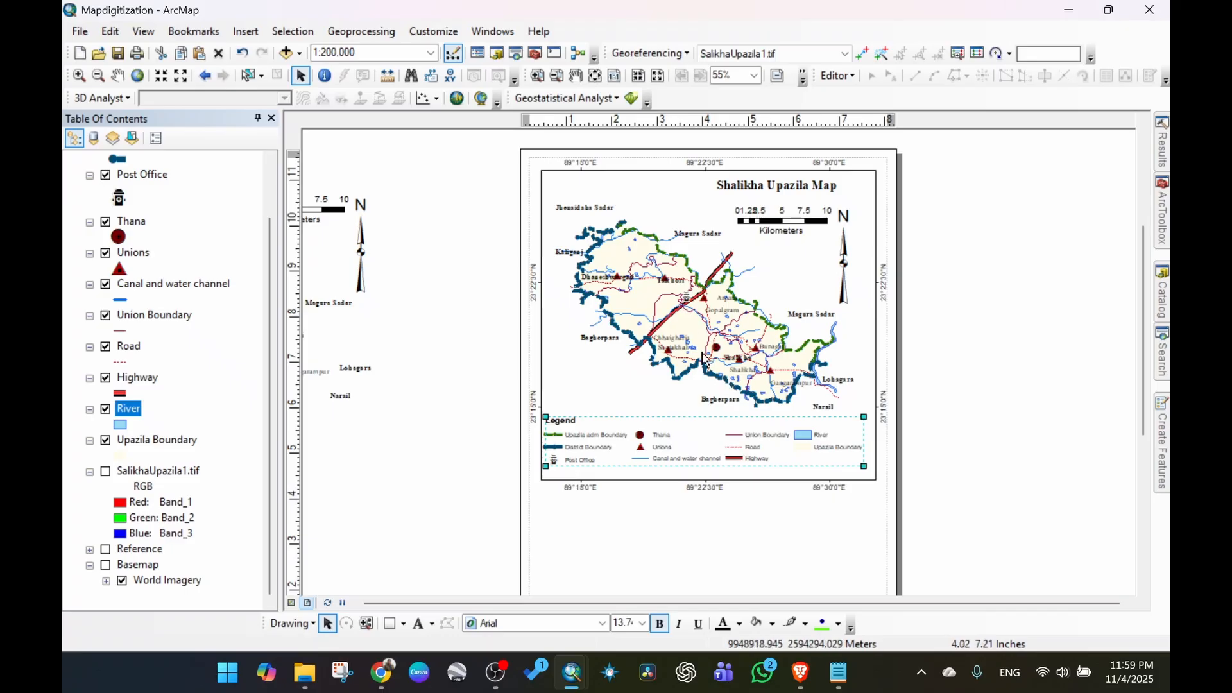
scroll(704, 360, "up", 2)
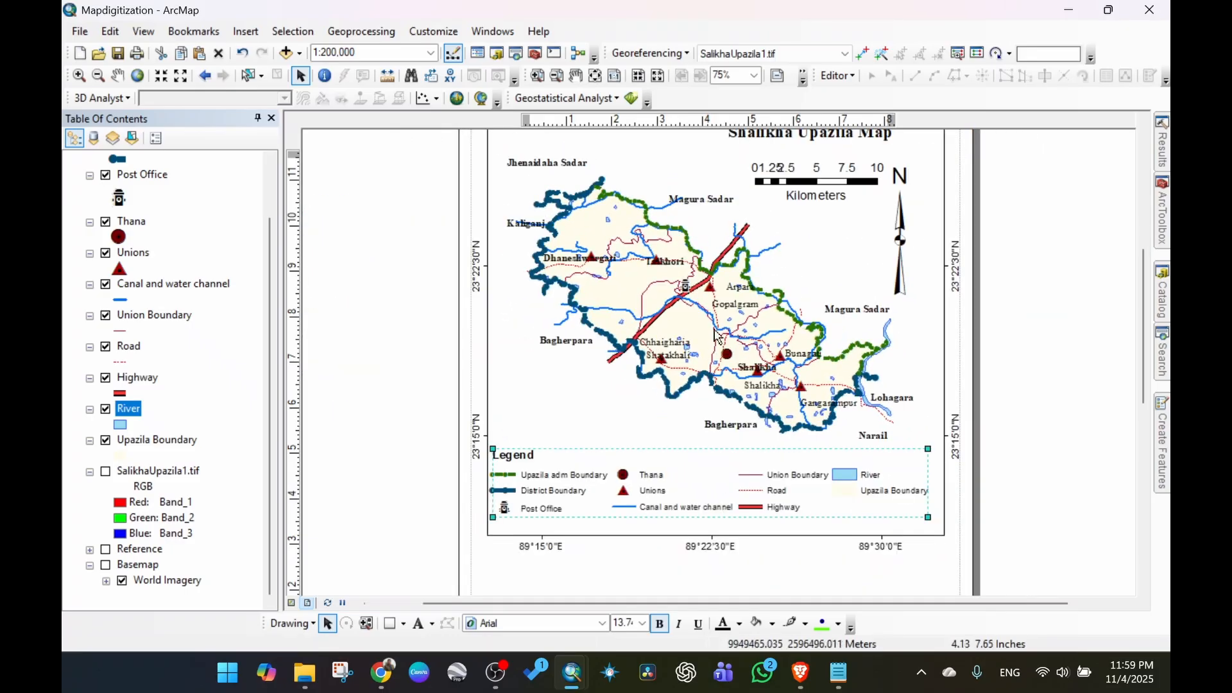
scroll(116, 263, "up", 2)
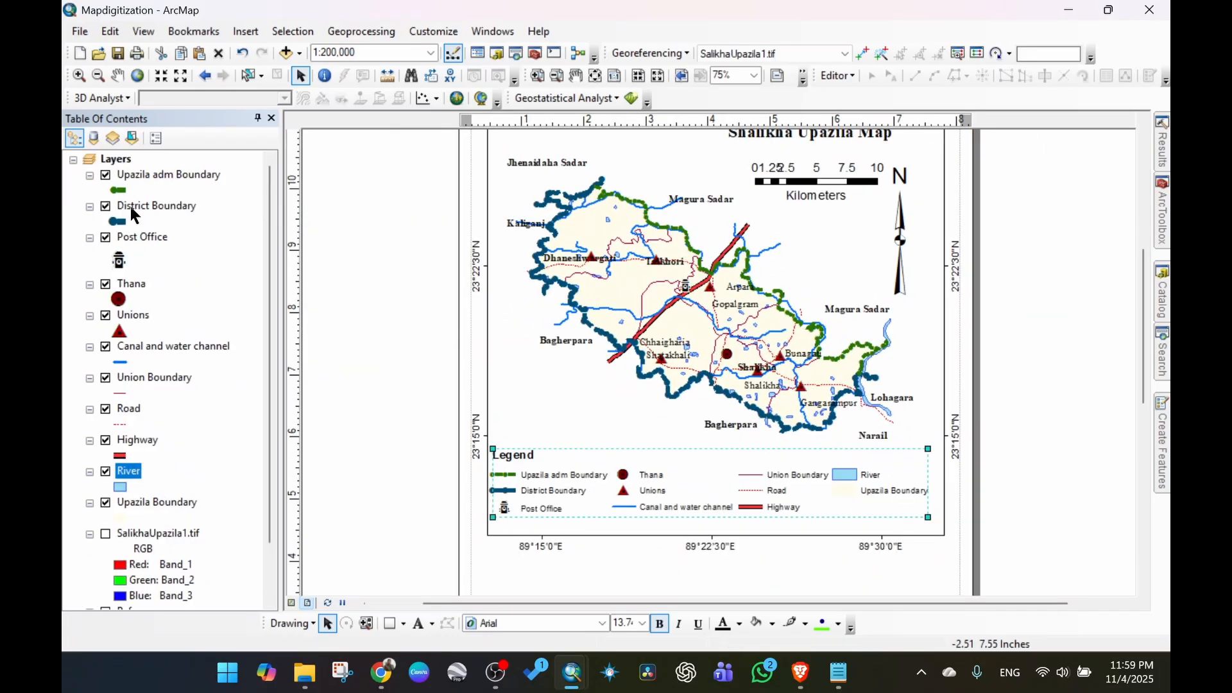
scroll(146, 321, "down", 2)
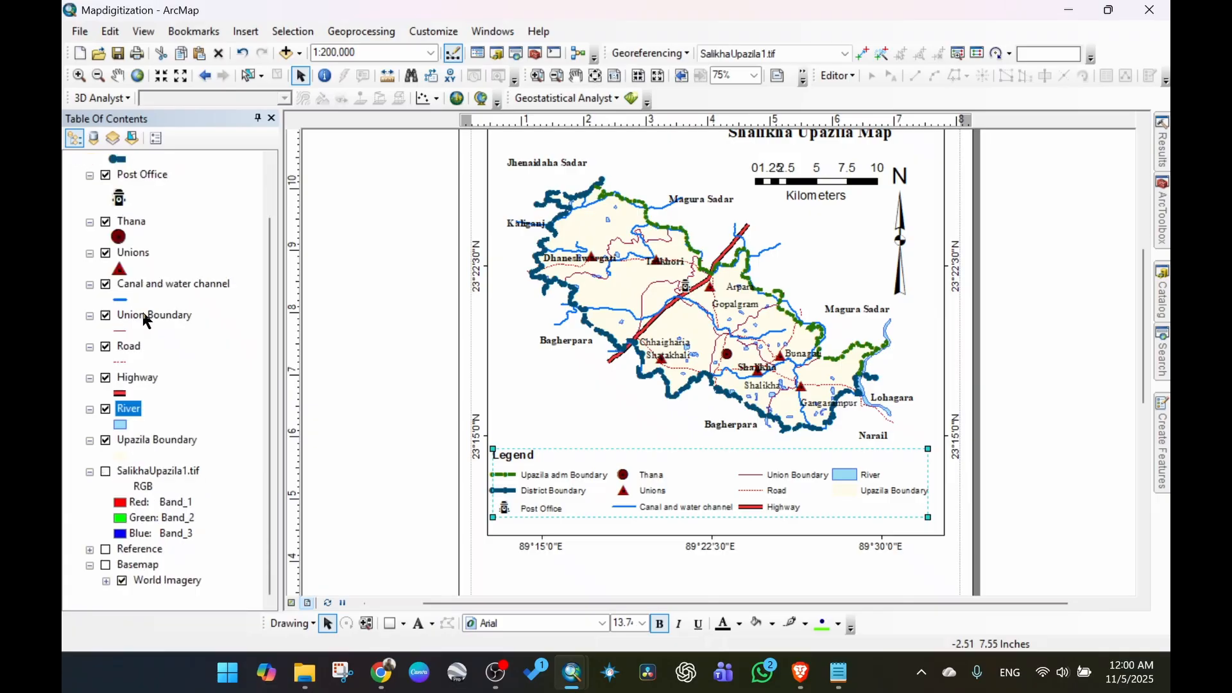
Open the Road layer's attribute table, highlight its Id field and close the table.
right_click(131, 417)
left_click(183, 441)
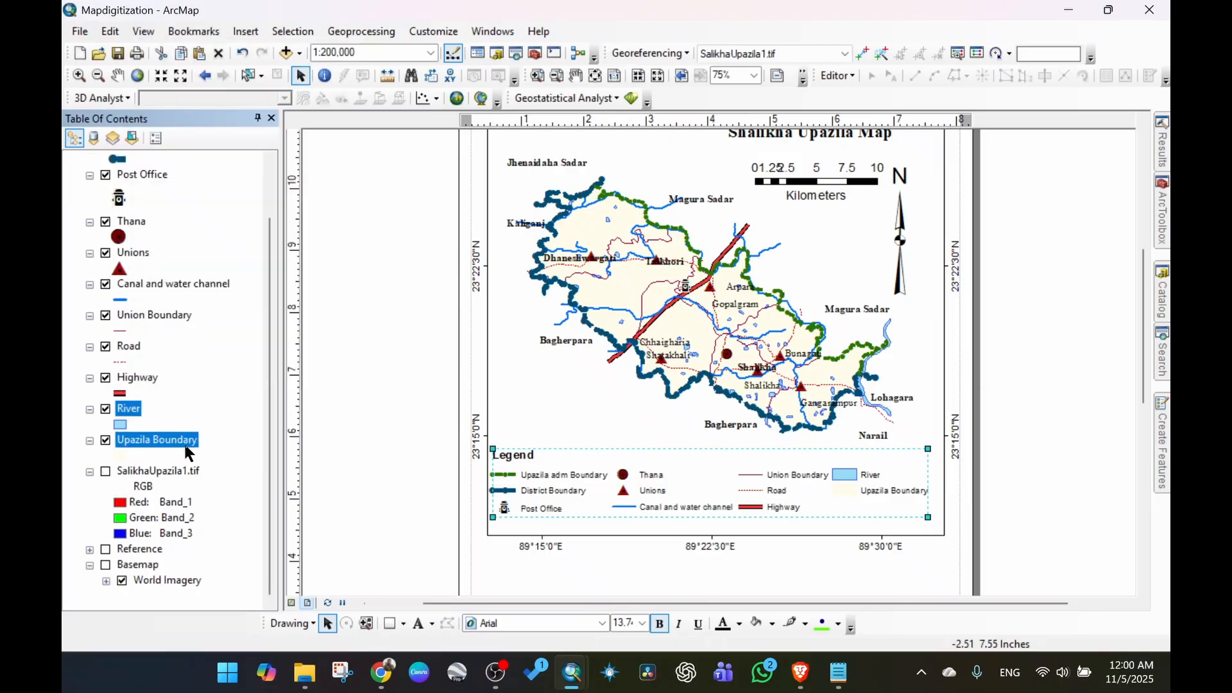
left_click(125, 347)
right_click(125, 347)
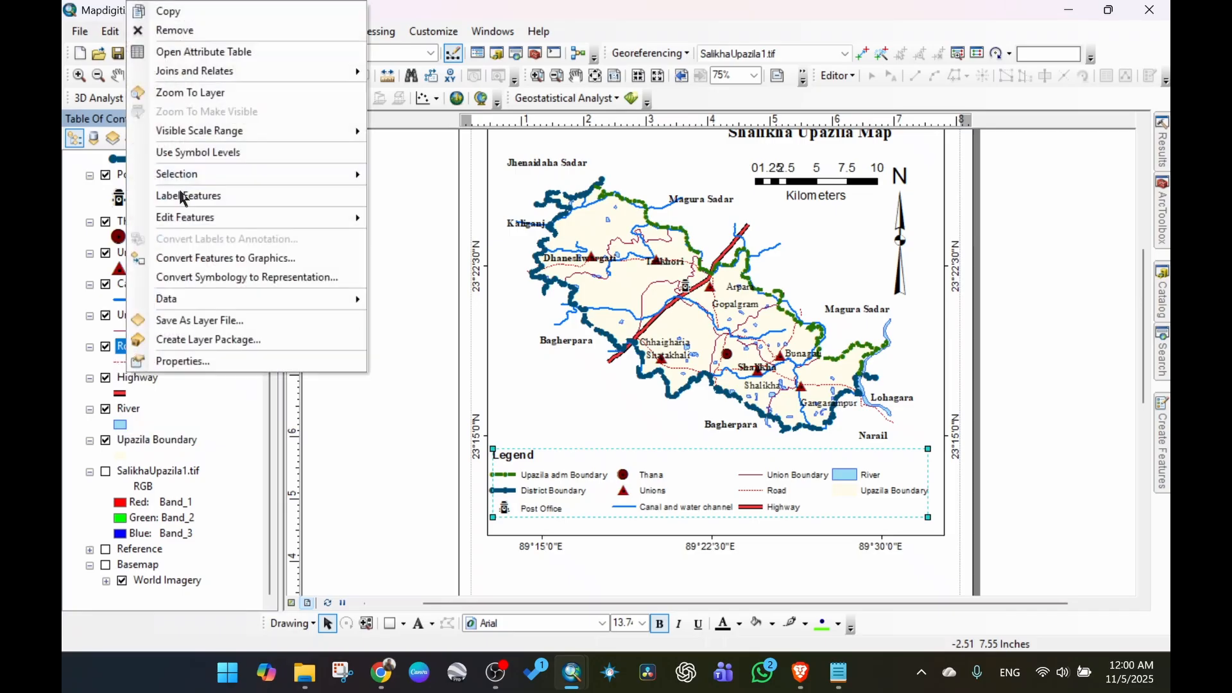
left_click(208, 52)
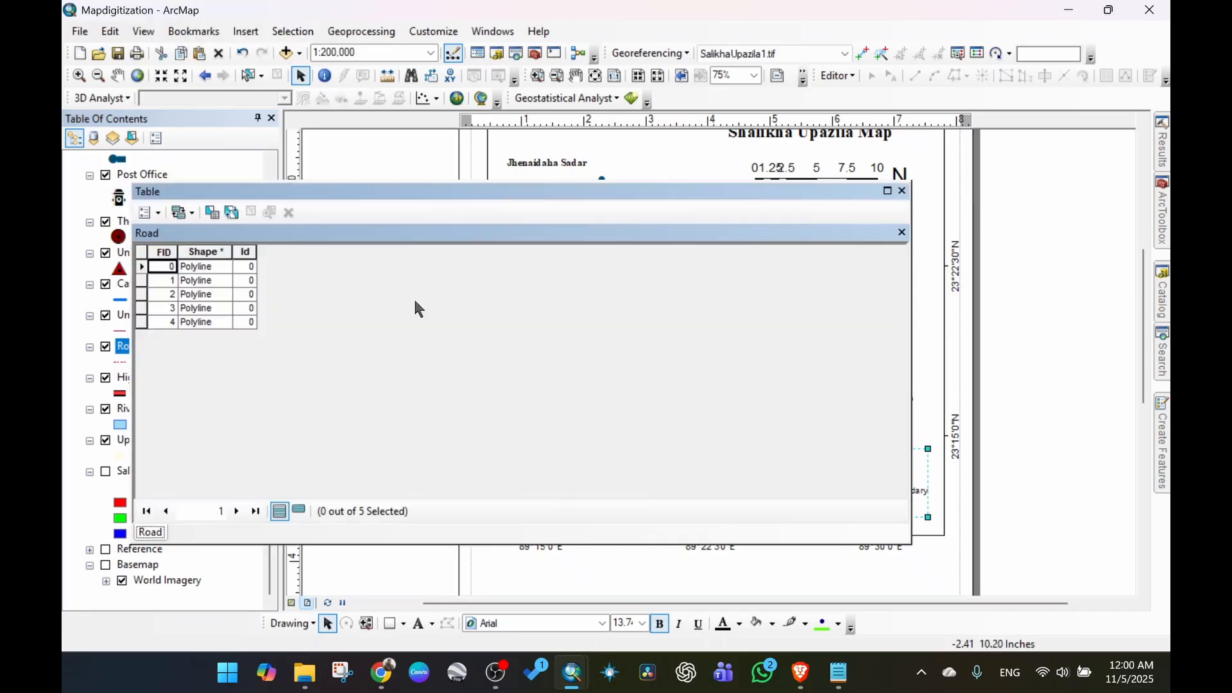
left_click(247, 252)
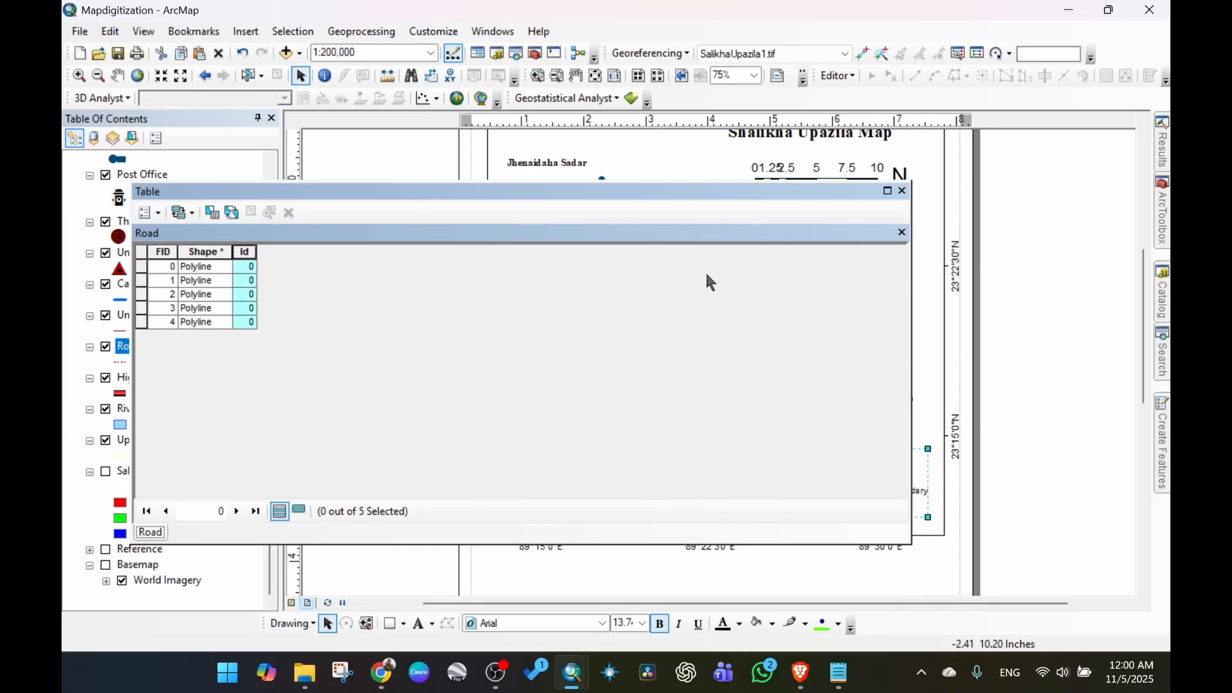
left_click(902, 192)
Switch to data view and examine the digitized map at a 1:200,000 scale.
scroll(786, 396, "down", 2)
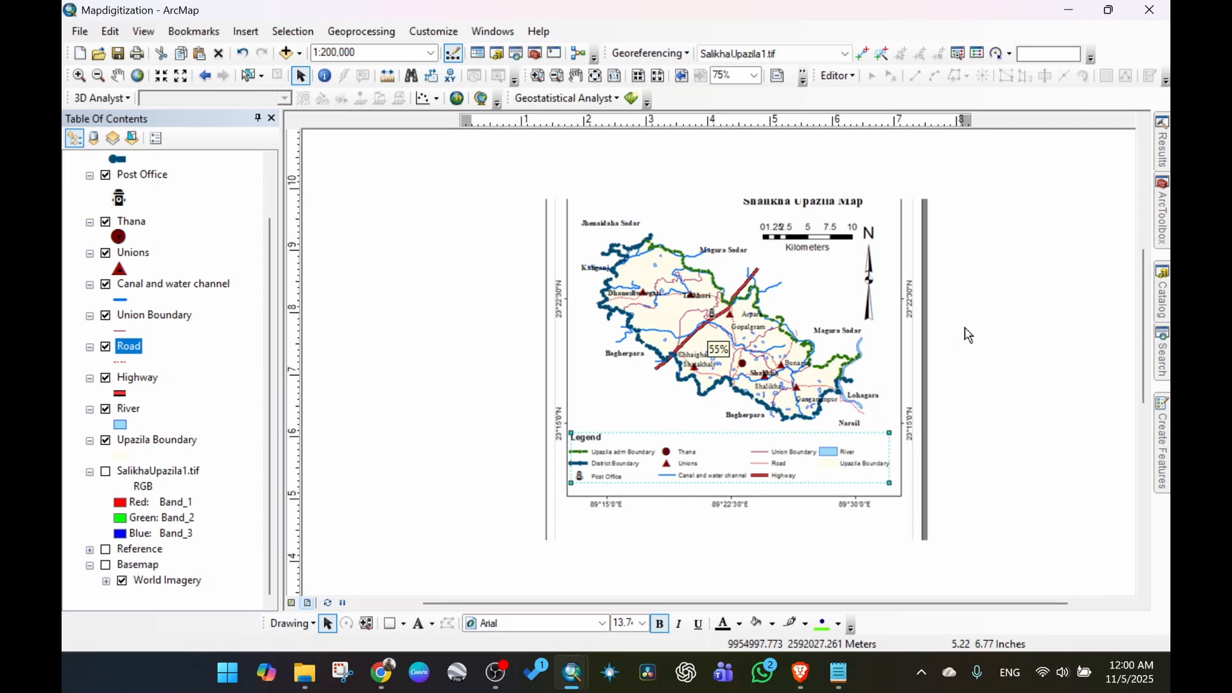
left_click(292, 603)
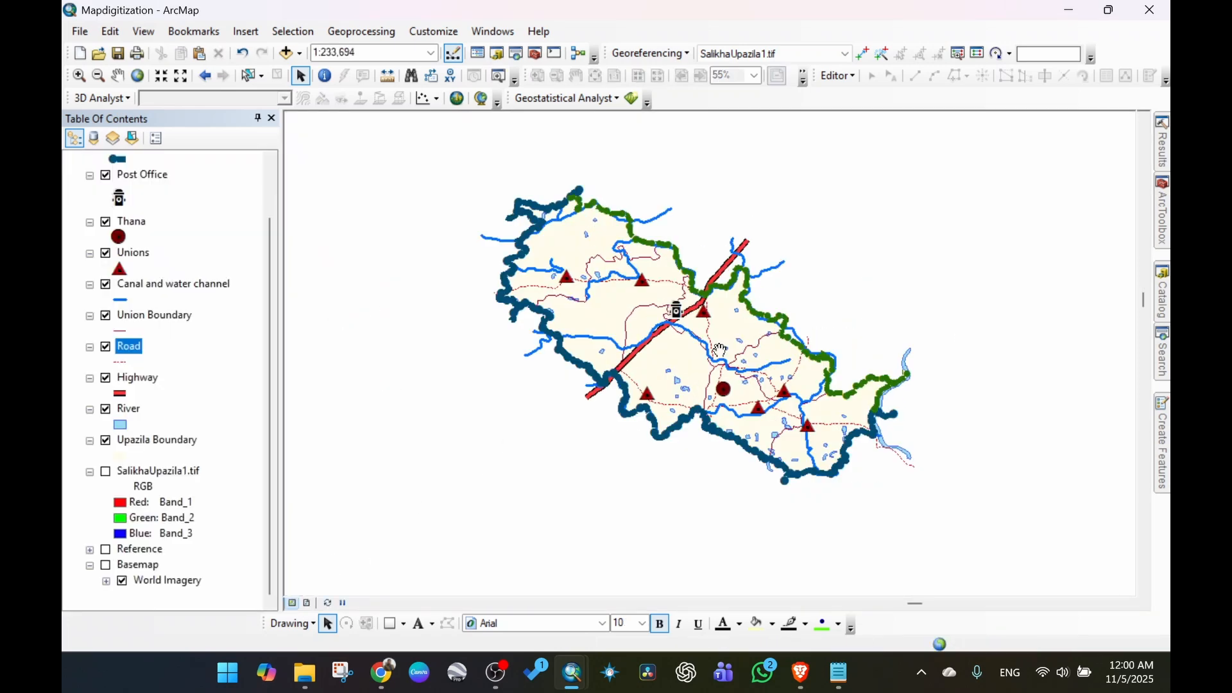
scroll(678, 315, "up", 1)
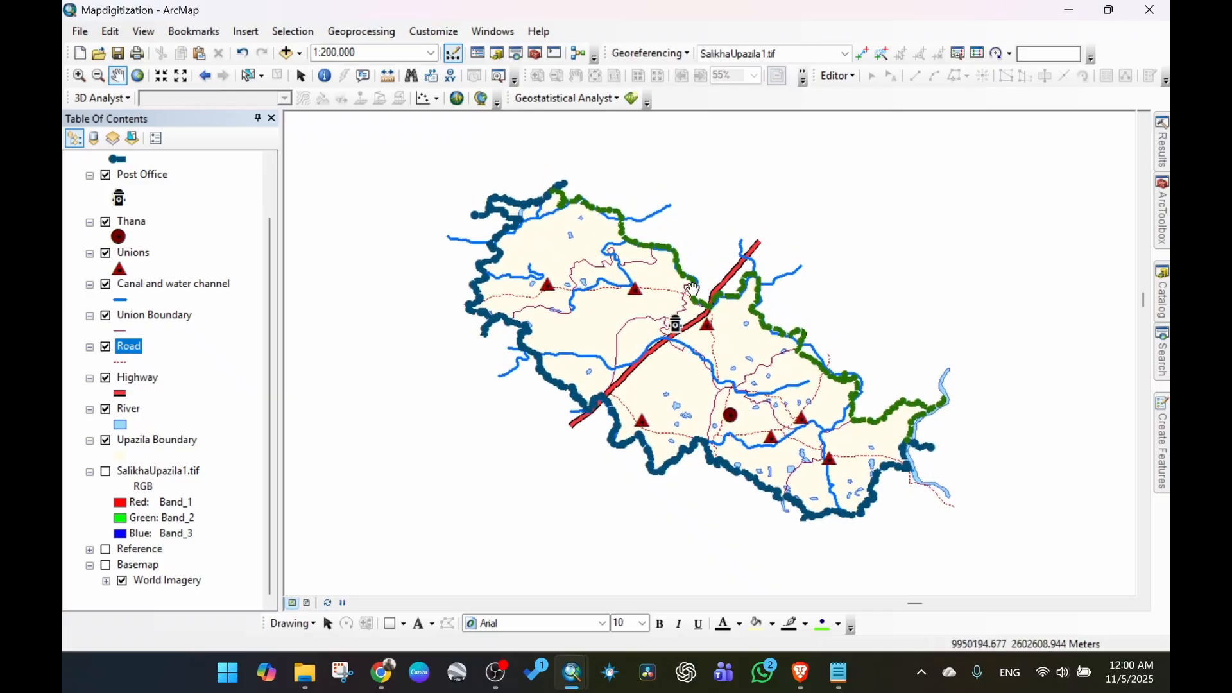
scroll(642, 298, "up", 1)
scroll(641, 298, "down", 1)
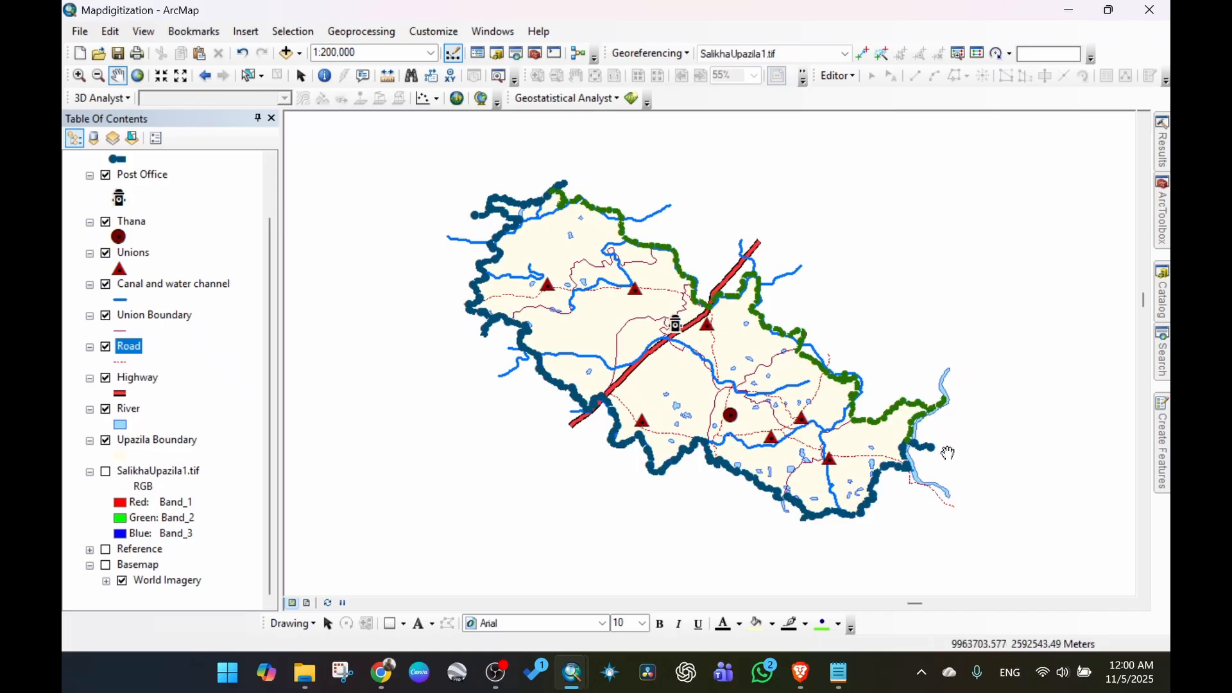
scroll(668, 304, "up", 1)
scroll(669, 304, "down", 1)
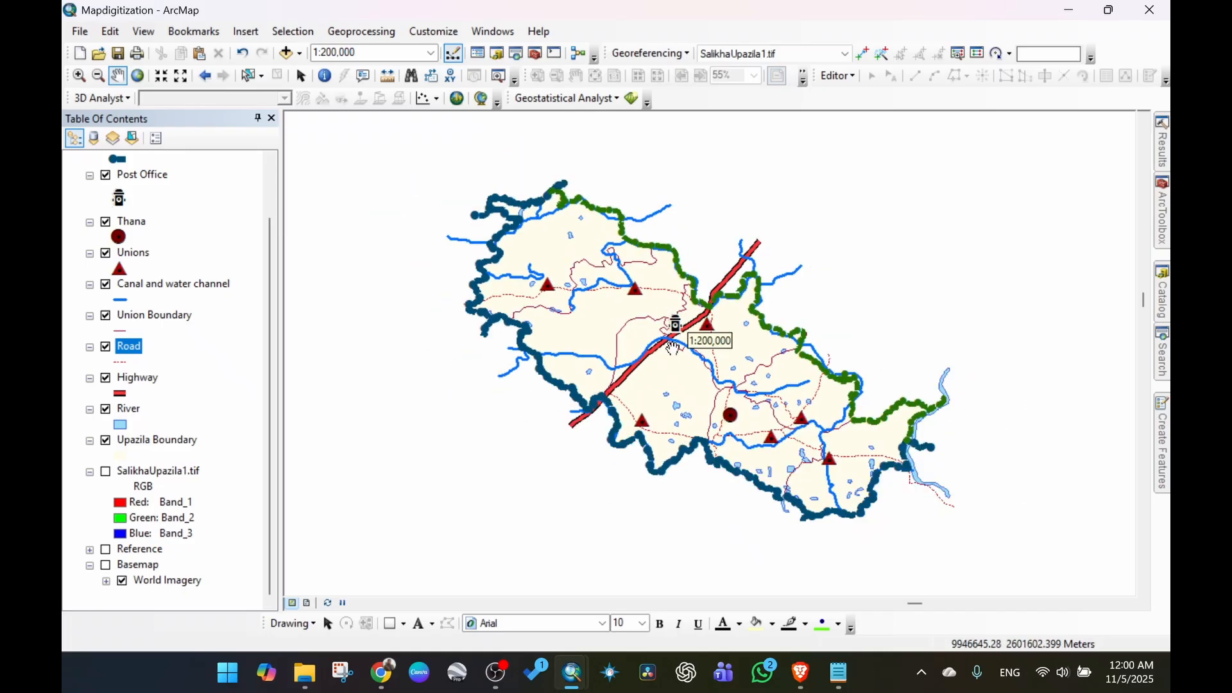